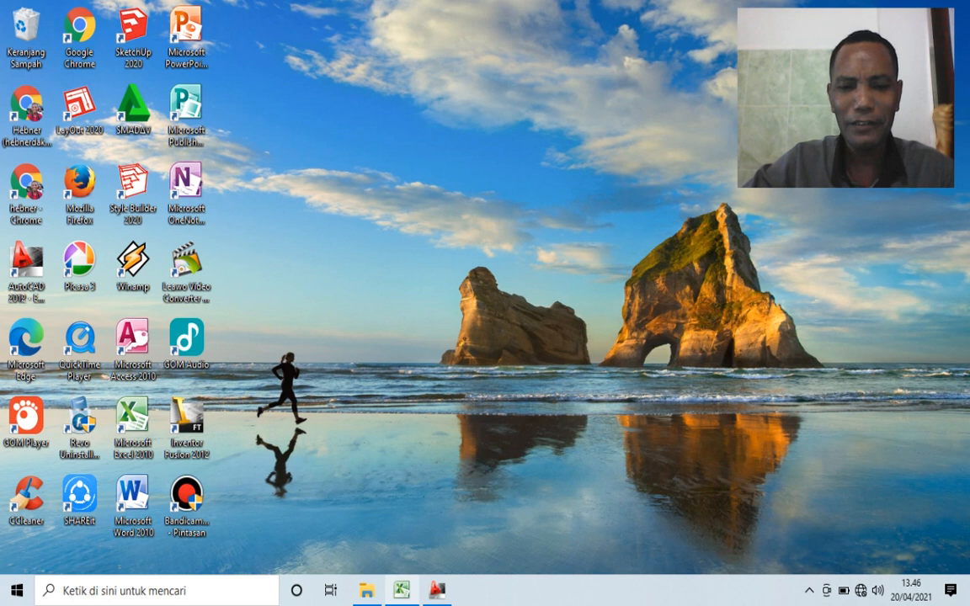
- Switch to the RAB DRAINASE.xlsx workbook in Excel and review the SALURAN TYPE 1 drawing, specifications and length on the VOL TGS sheet
click(402, 591)
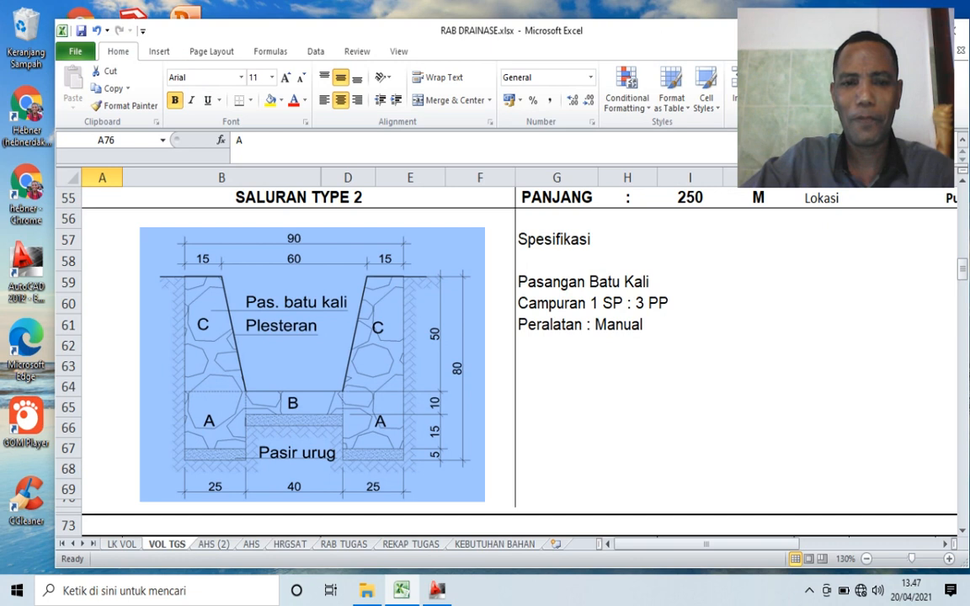
scroll(506, 353, up, 13)
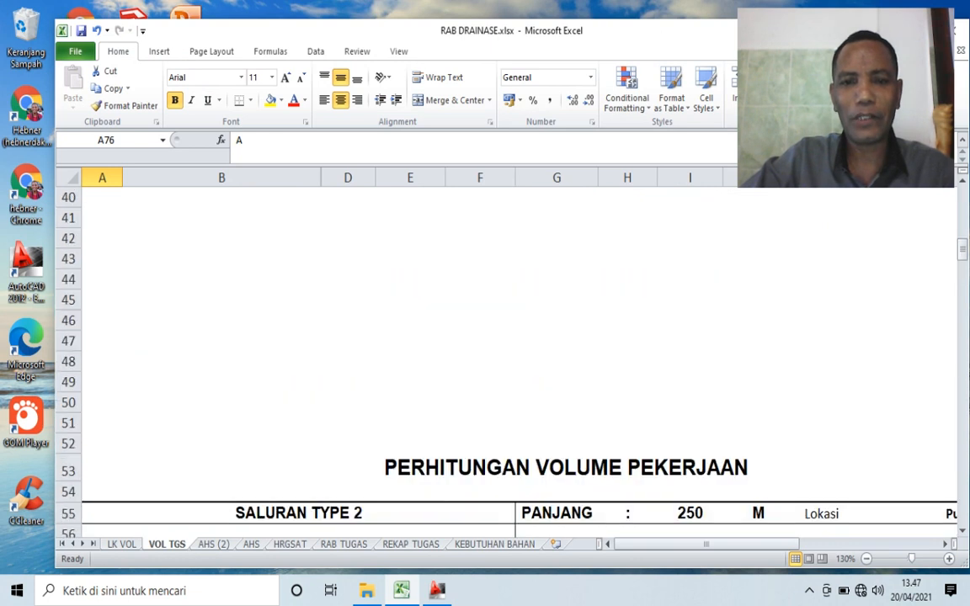
scroll(505, 353, up, 5)
scroll(505, 353, down, 1)
scroll(506, 353, up, 1)
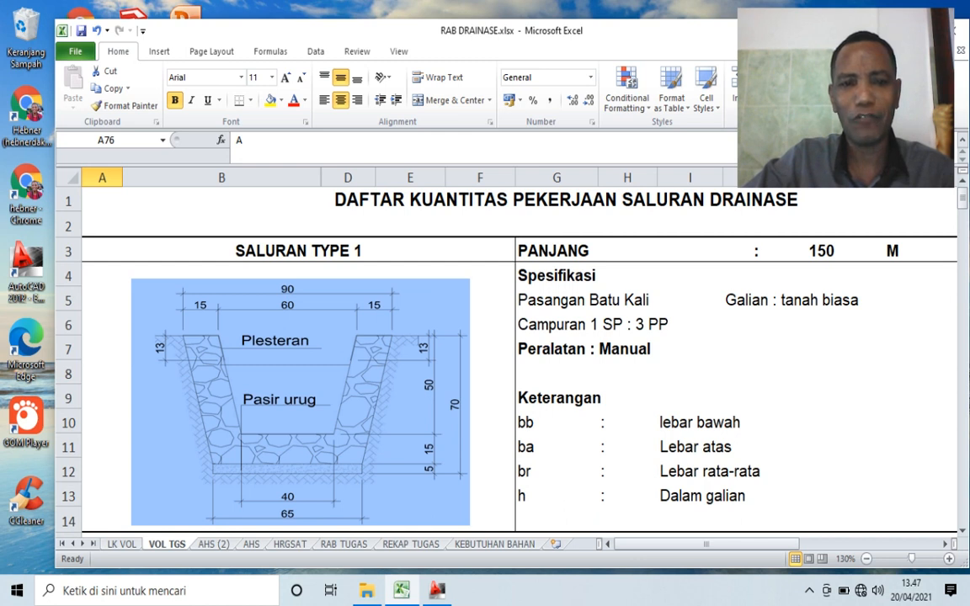
click(298, 251)
click(823, 251)
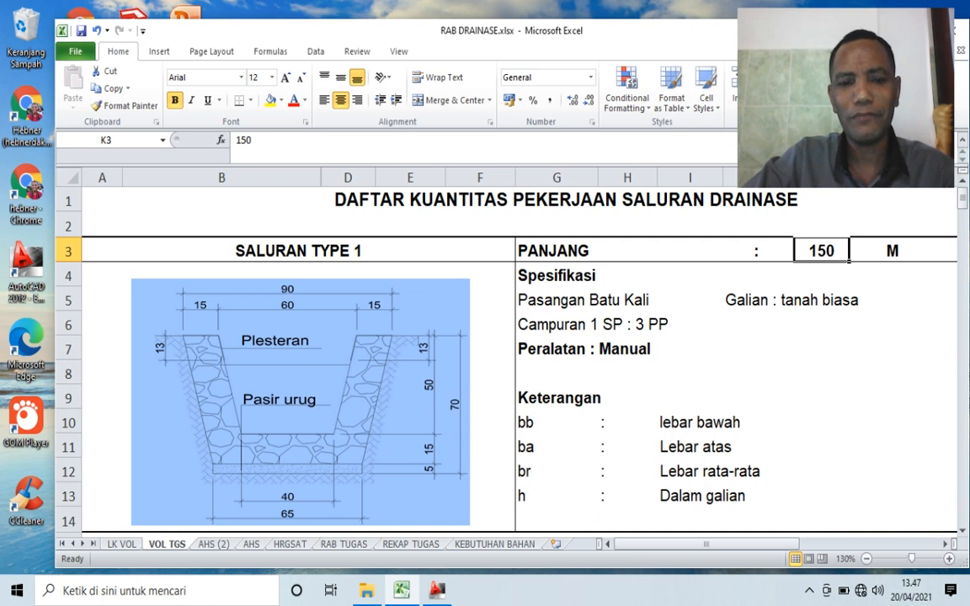
- Look through the SALURAN TYPE 1 quantity table and bring up the SALURAN TYPE 2 section with its cross-section drawing
scroll(505, 354, down, 14)
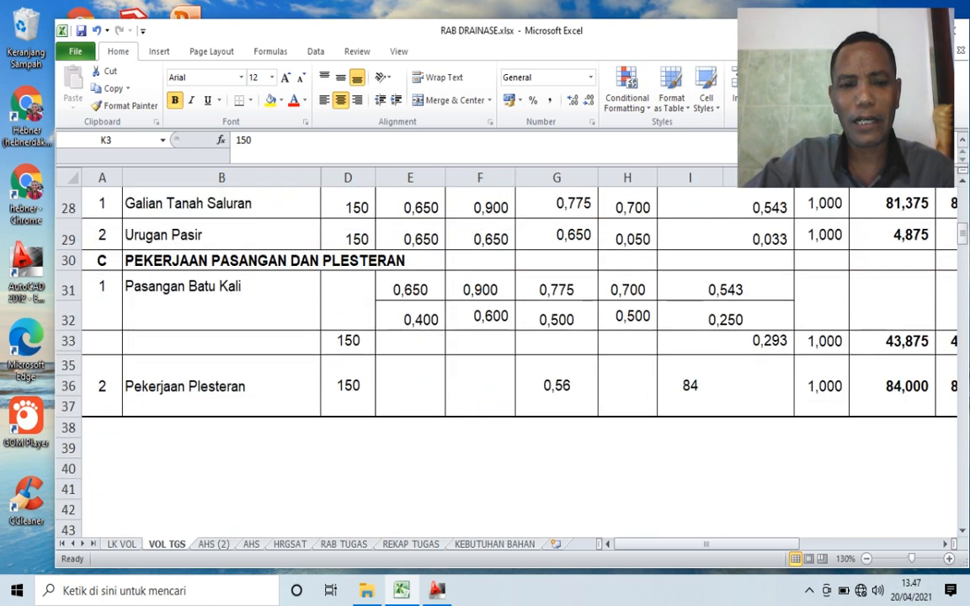
scroll(505, 354, down, 1)
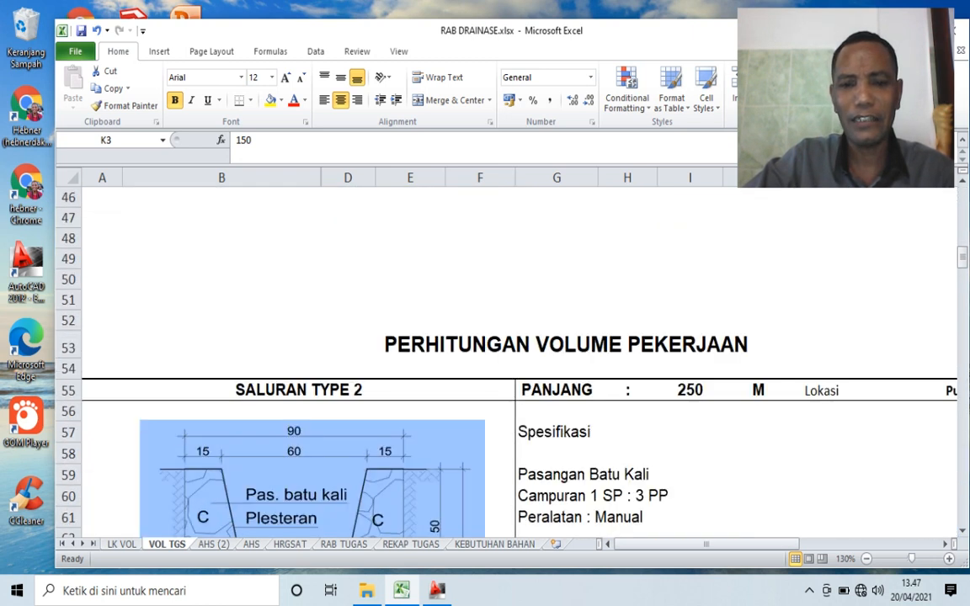
scroll(506, 353, down, 1)
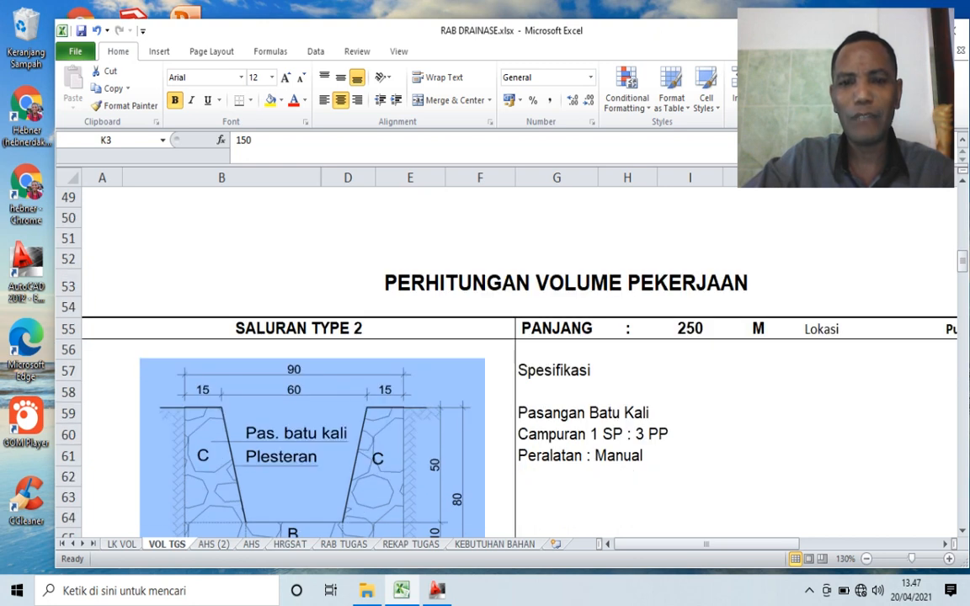
scroll(505, 354, down, 1)
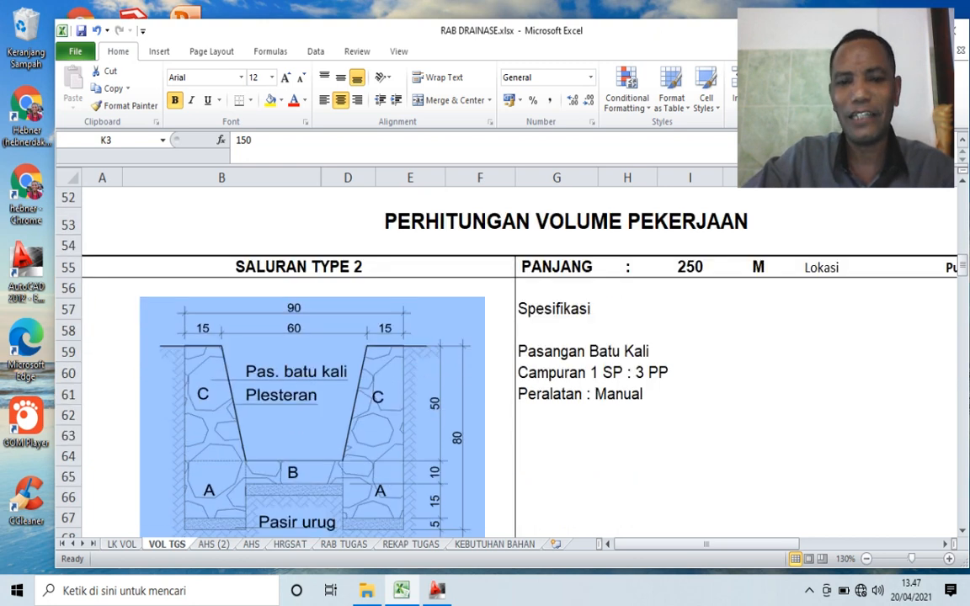
scroll(506, 354, down, 1)
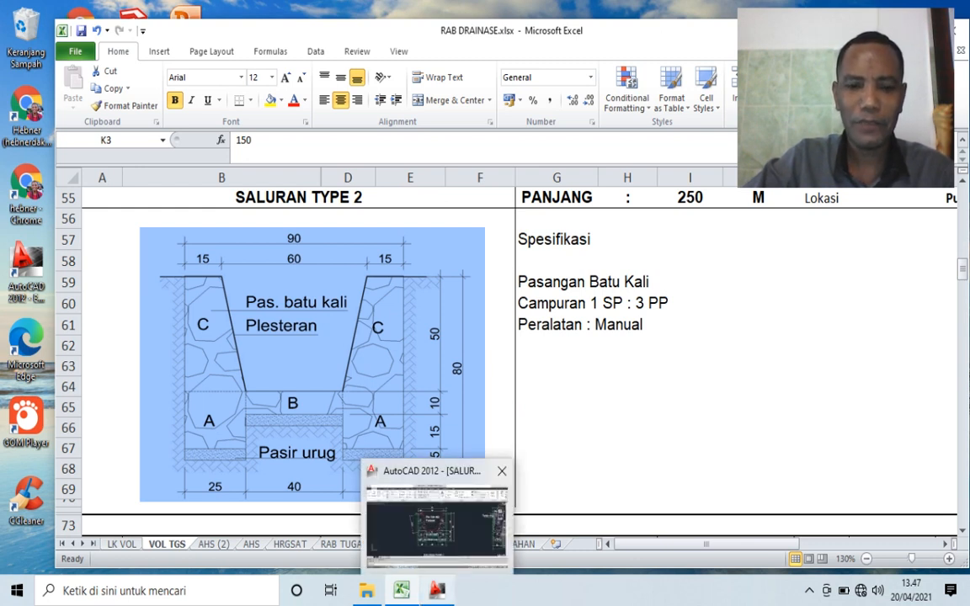
- Switch to AutoCAD and examine the dimensions of the SALURAN TYPE 1 cross-section in SALURAN DRAINASE.dwg
click(436, 590)
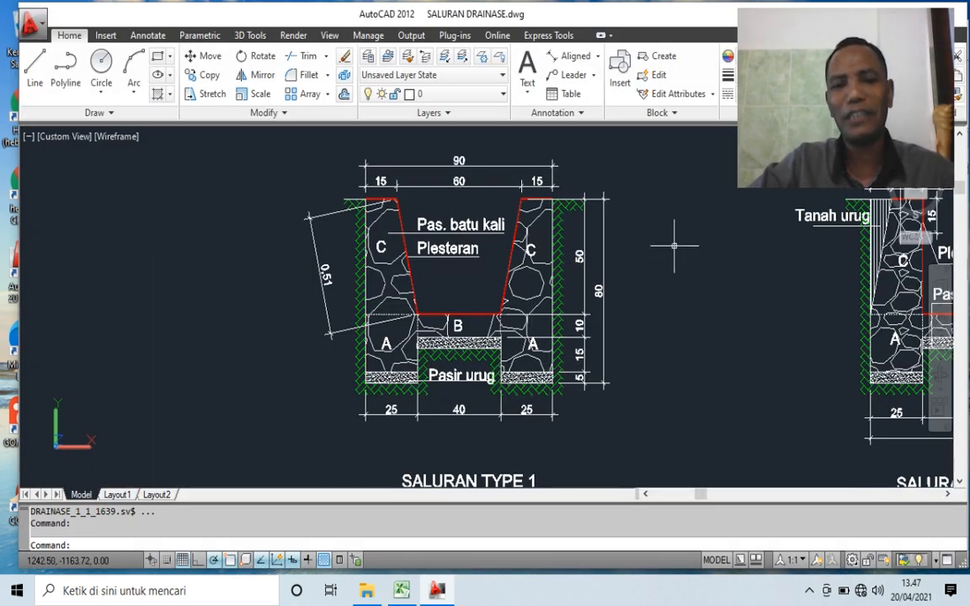
scroll(678, 244, up, 2)
scroll(650, 238, down, 2)
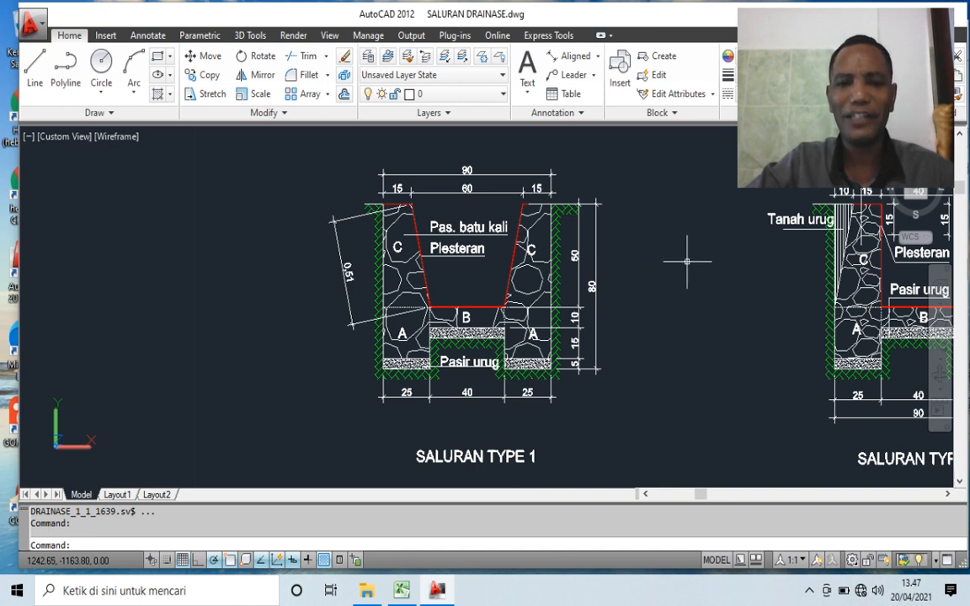
scroll(705, 277, up, 2)
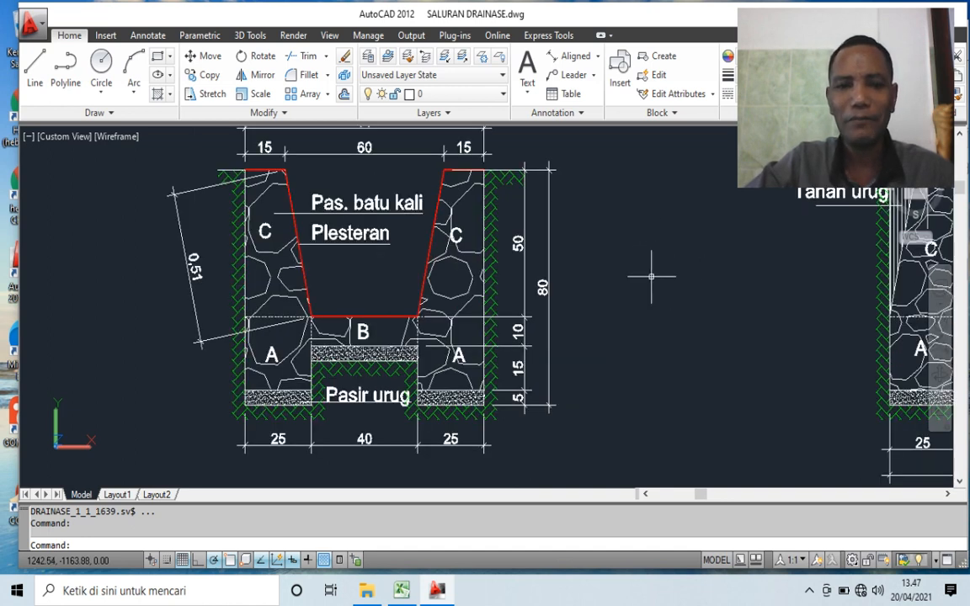
scroll(650, 275, down, 3)
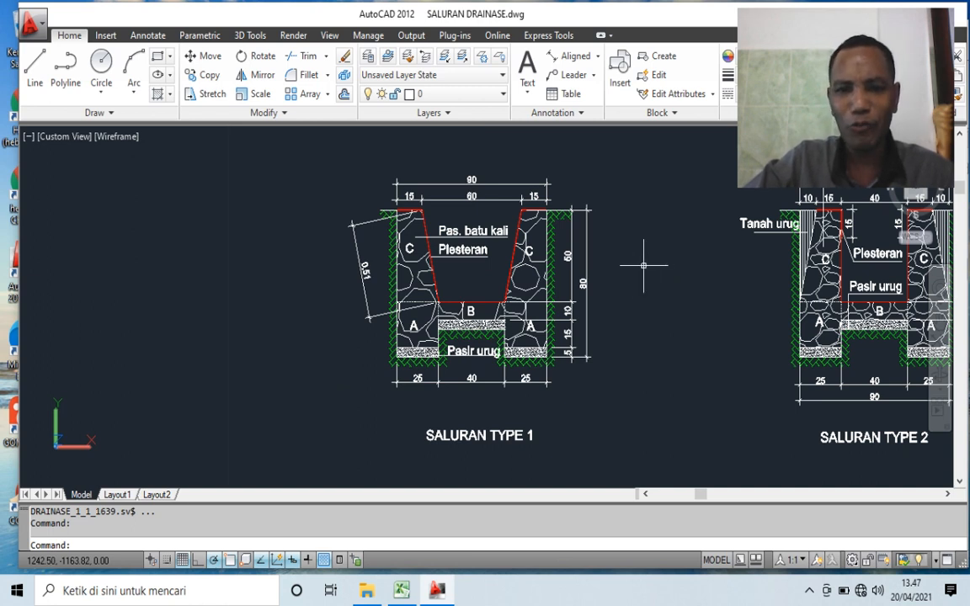
scroll(650, 270, up, 2)
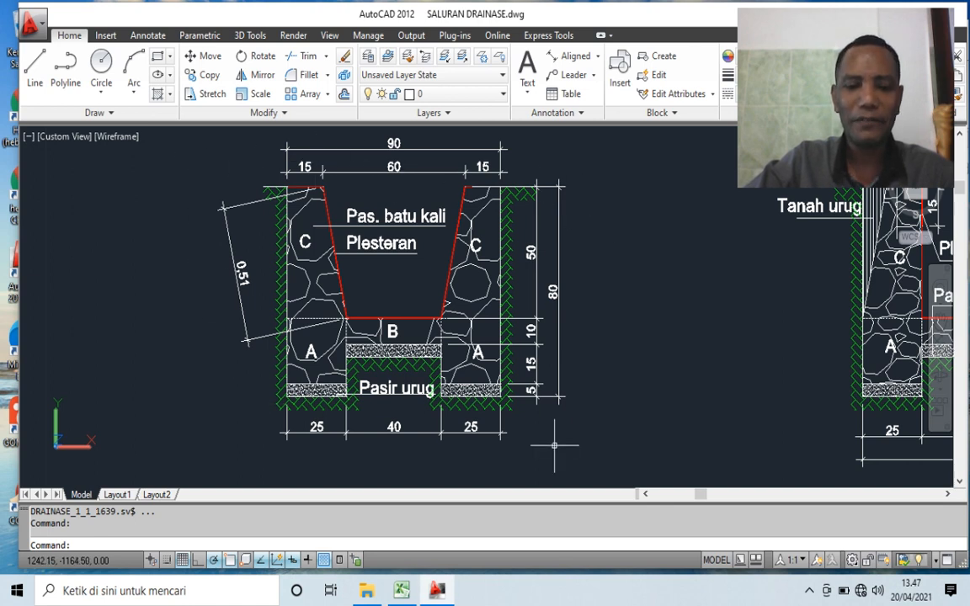
- Return to the Excel workbook and review the SALURAN TYPE 2 drawing, channel length, masonry mix and equipment specifications
key(alt+Tab)
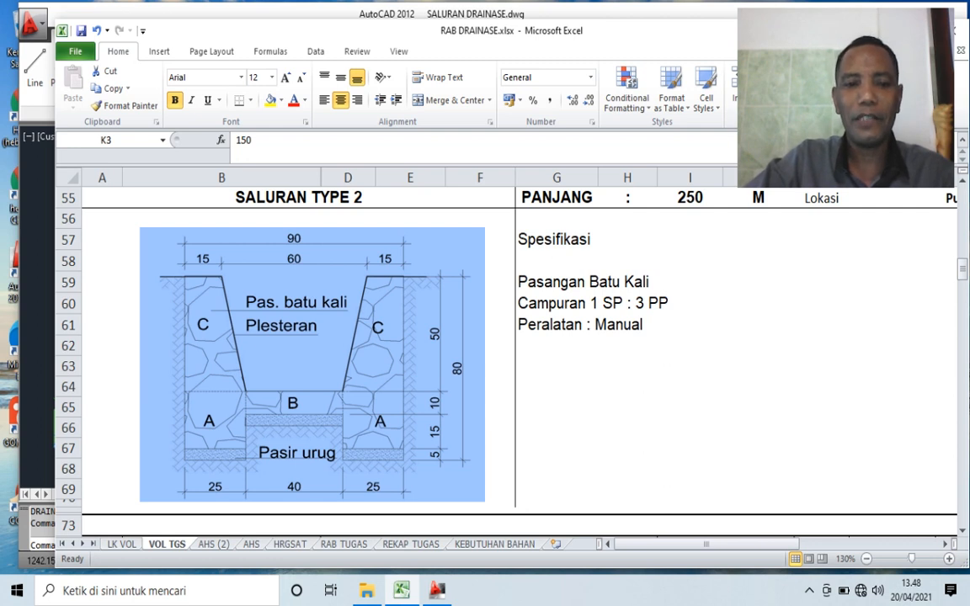
click(312, 364)
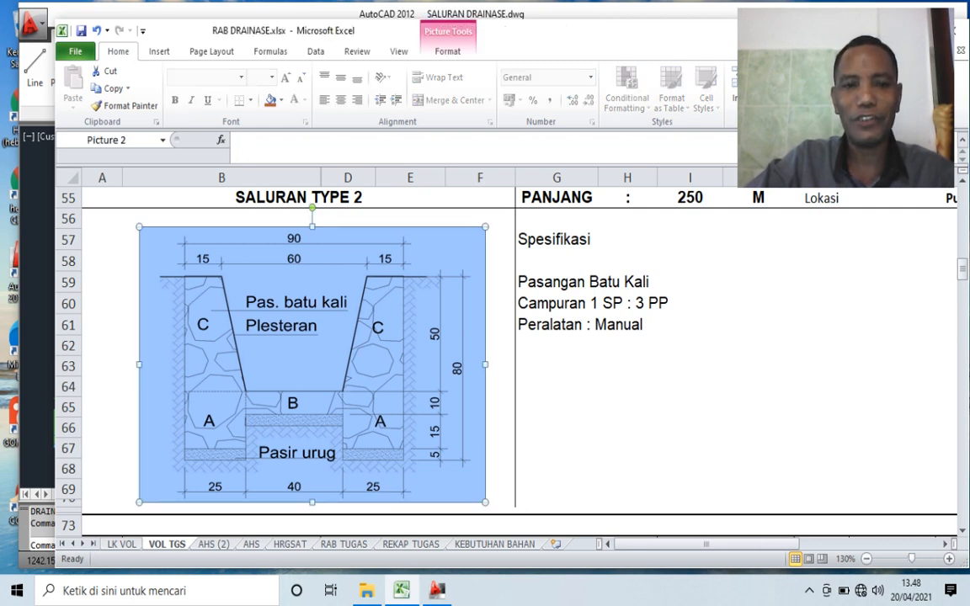
scroll(506, 362, up, 1)
scroll(506, 363, down, 1)
scroll(506, 362, up, 1)
click(557, 267)
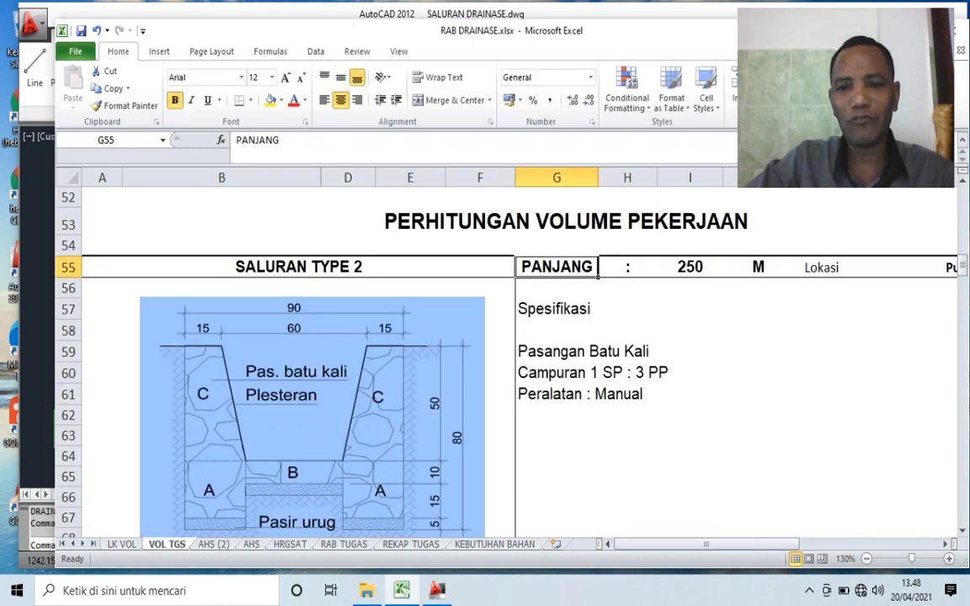
click(690, 267)
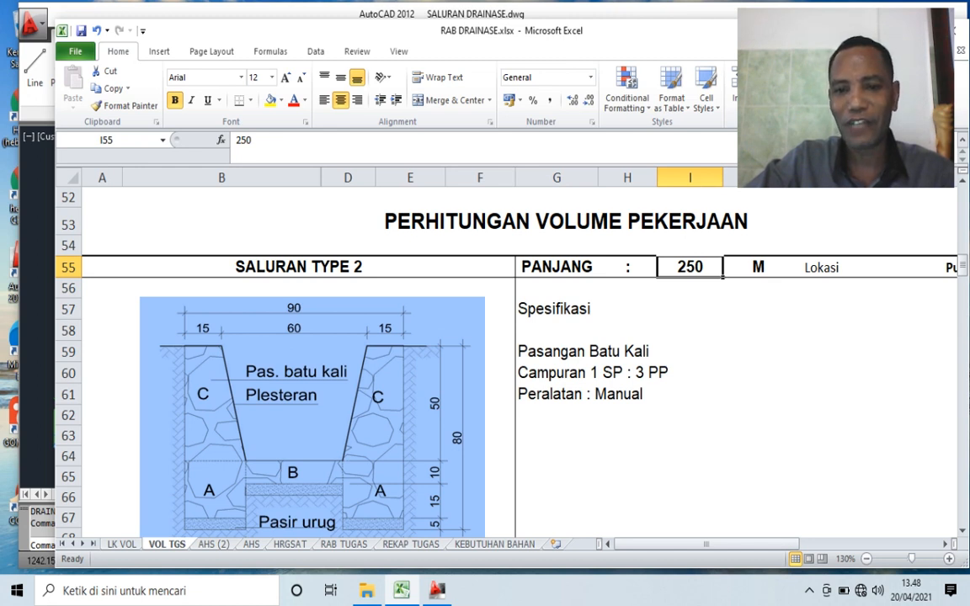
click(591, 351)
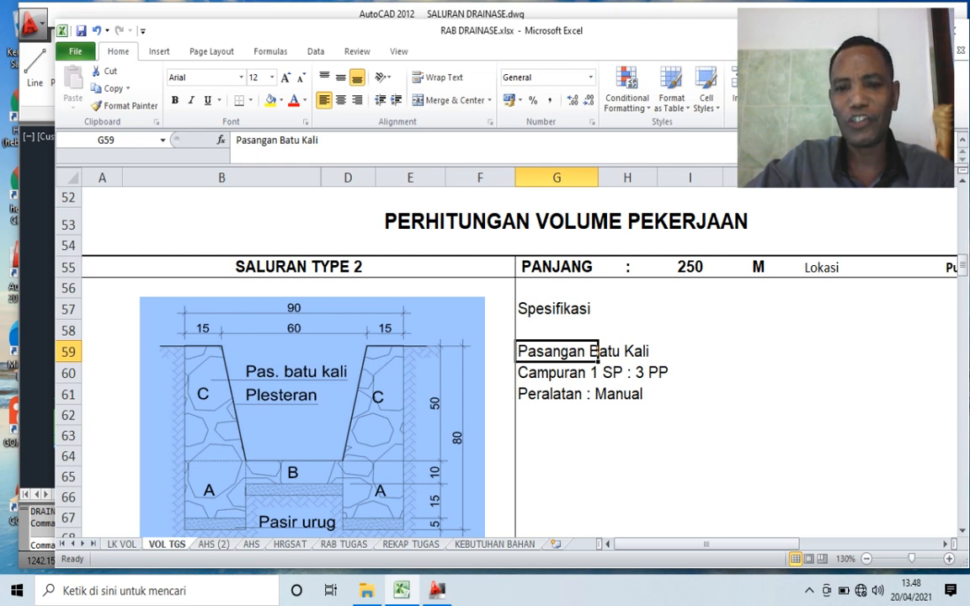
click(596, 373)
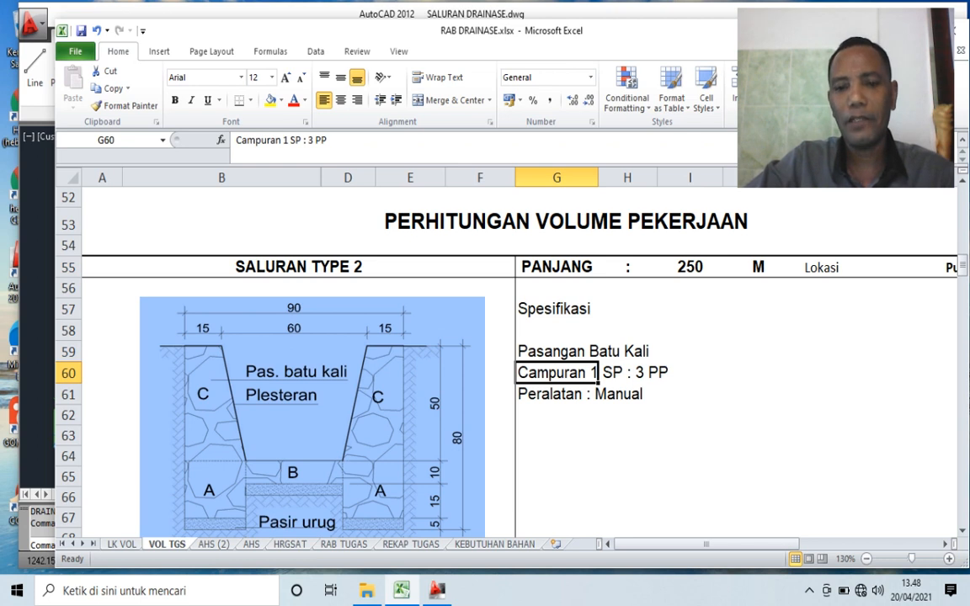
scroll(505, 362, down, 1)
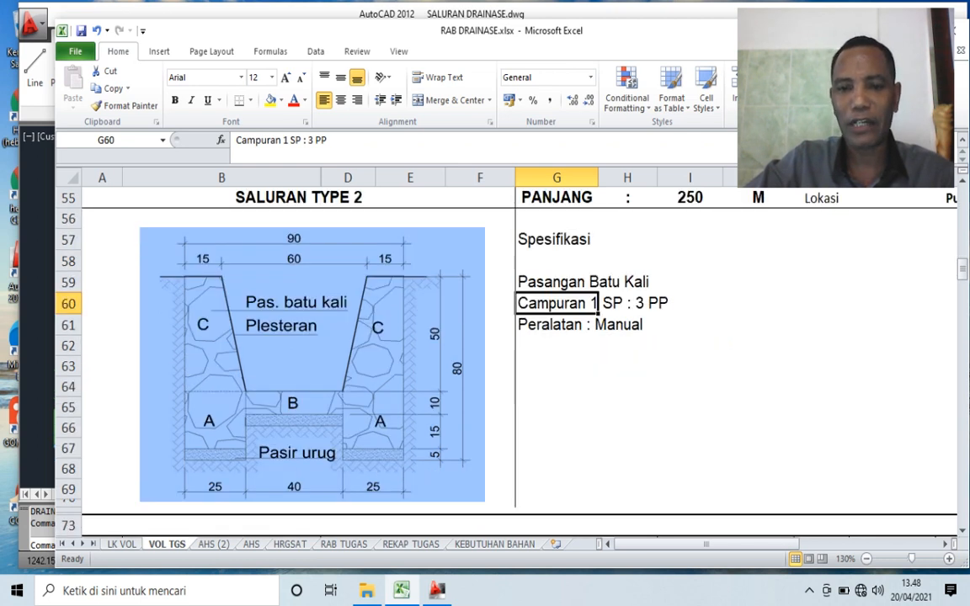
click(595, 326)
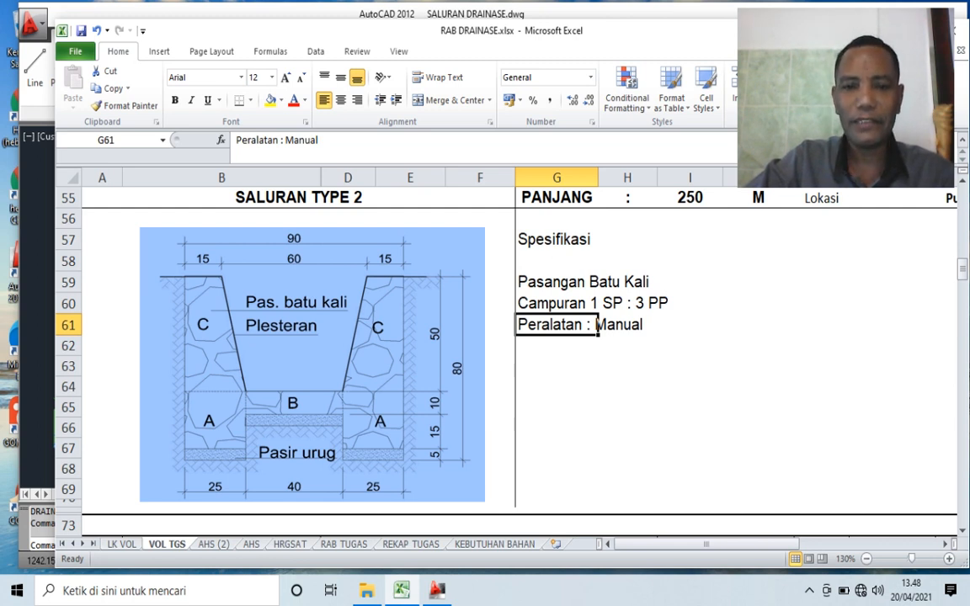
- Review the SALURAN TYPE 2 work items under PEKERJAAN PERSIAPAN, PEKERJAAN TANAH DAN URUKAN, and PEKERJAAN PASANGAN DAN PLESTERAN
scroll(597, 328, down, 3)
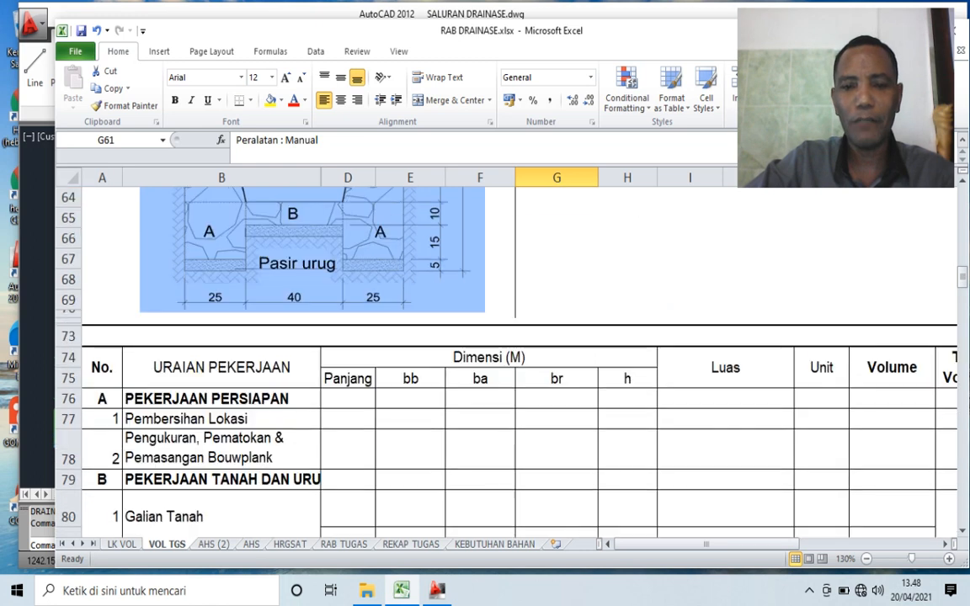
key(Left)
key(Left)
key(Left)
key(Left)
key(Left)
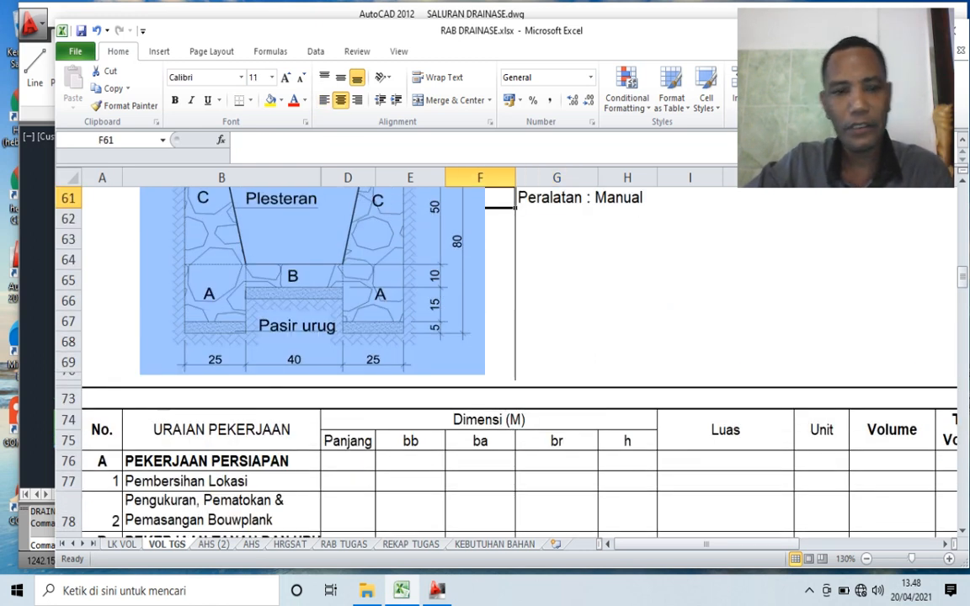
scroll(597, 328, down, 1)
scroll(597, 328, down, 2)
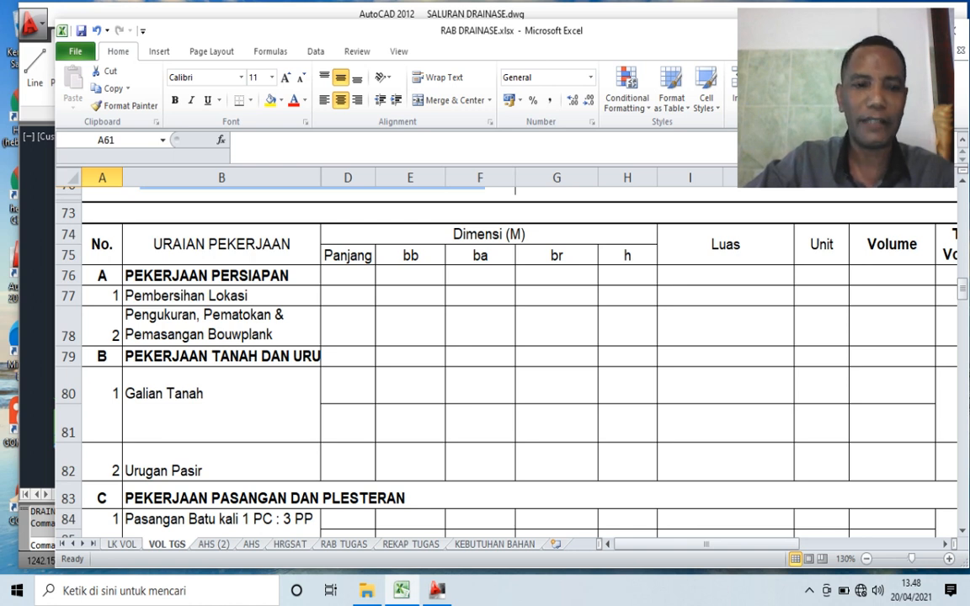
click(222, 277)
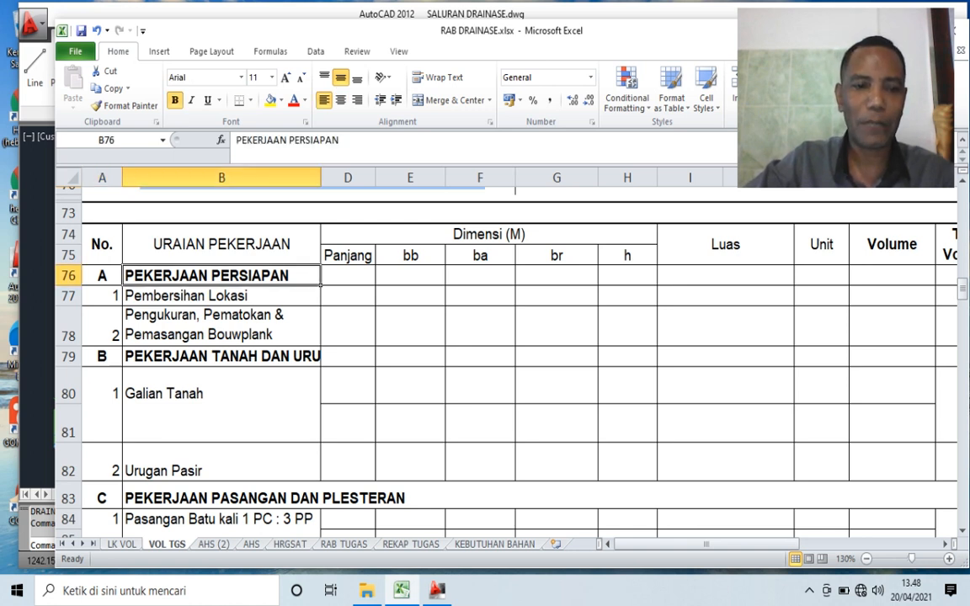
click(222, 357)
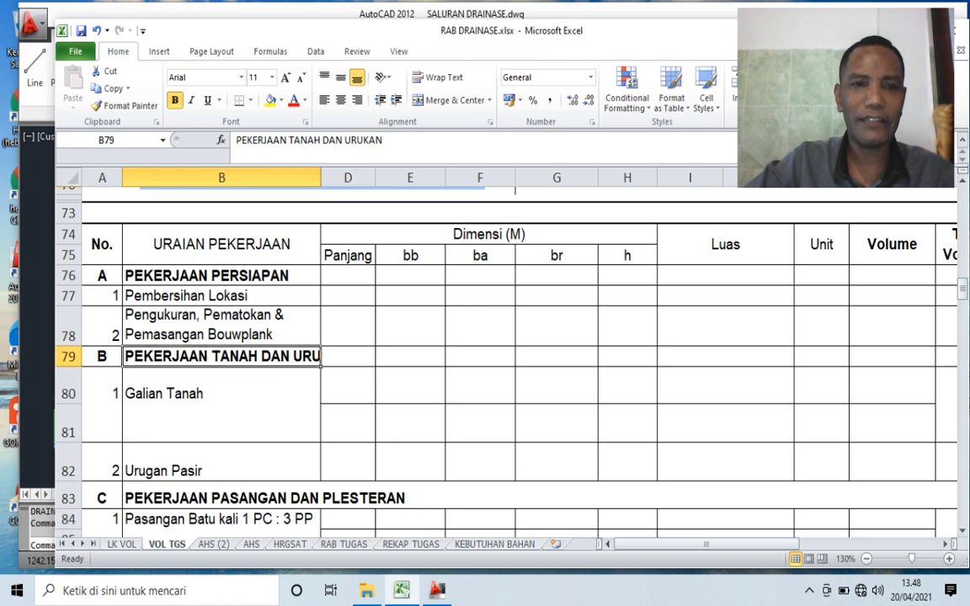
scroll(460, 326, down, 1)
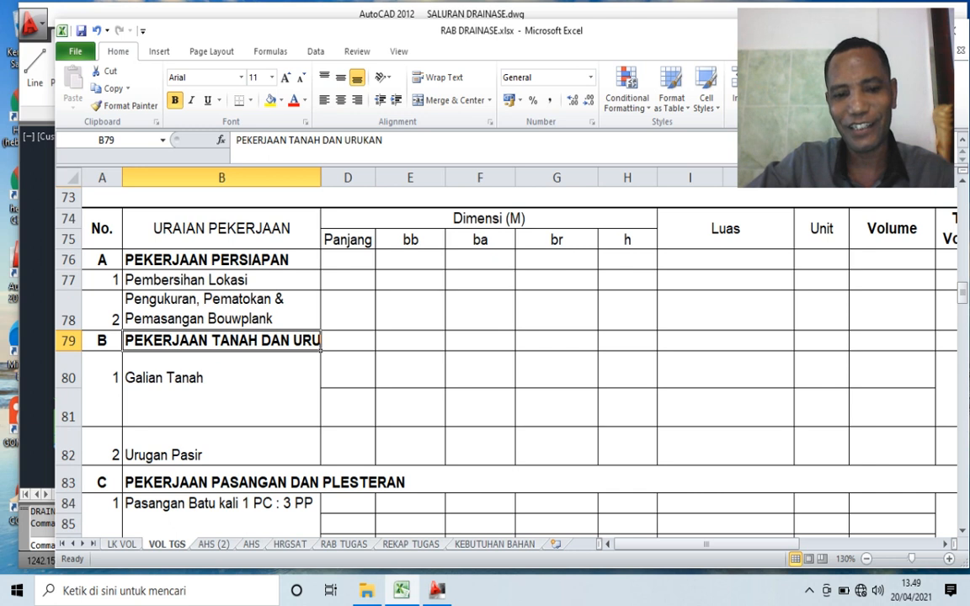
click(221, 482)
scroll(459, 326, up, 1)
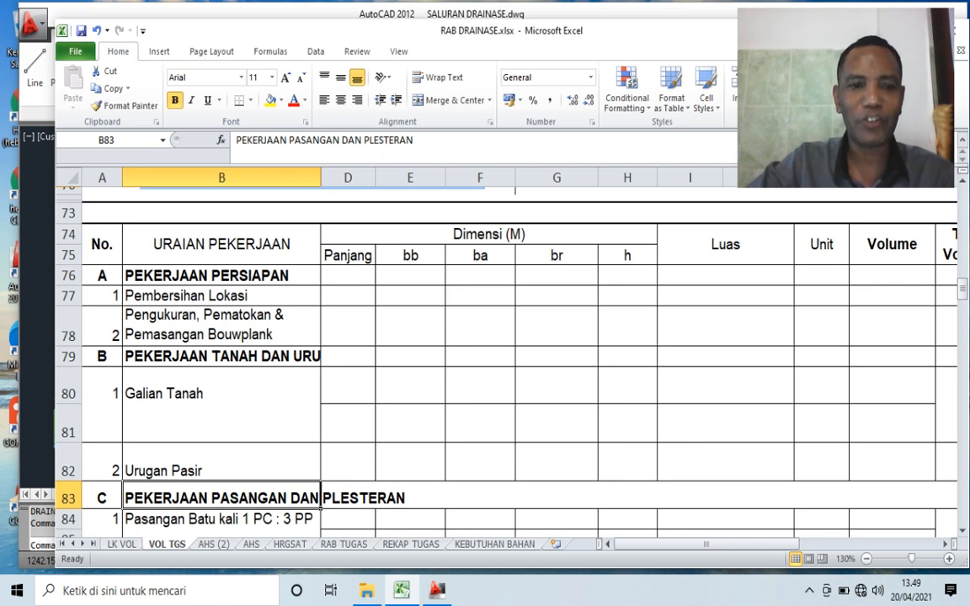
scroll(506, 337, up, 1)
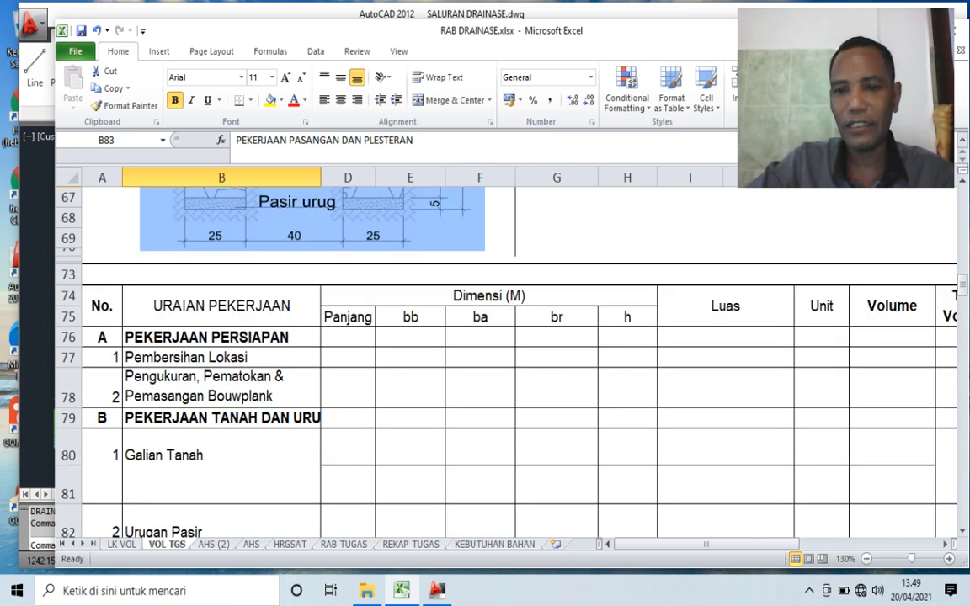
- Enter 250 as the Panjang of Pembersihan Lokasi, using the channel length given in the SALURAN TYPE 2 header
click(725, 358)
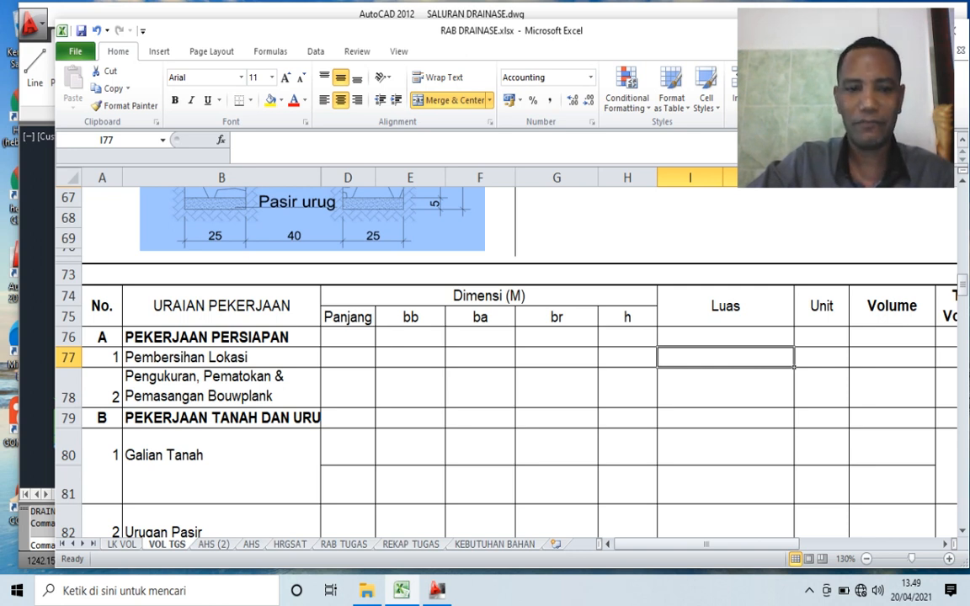
scroll(505, 362, up, 6)
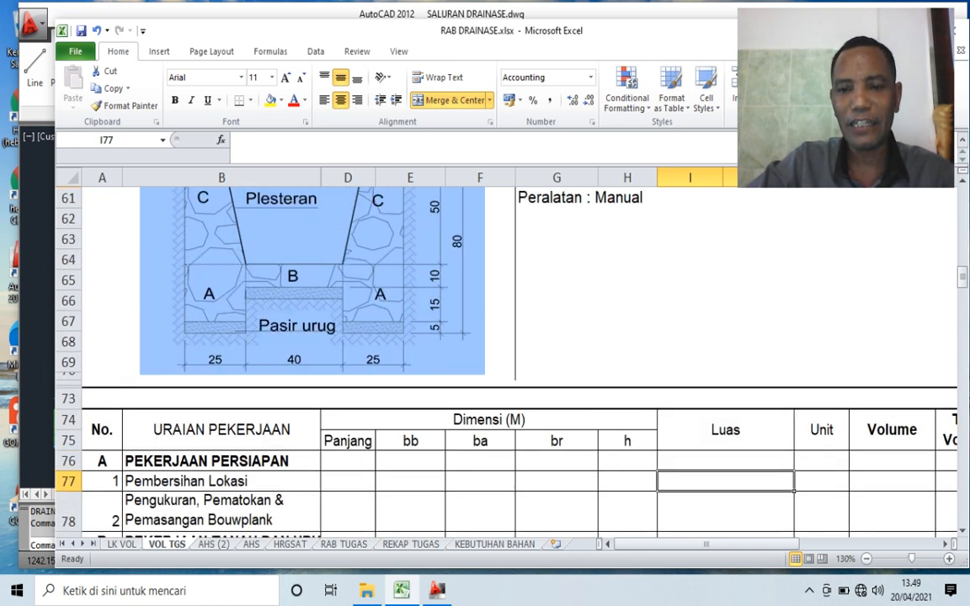
click(690, 329)
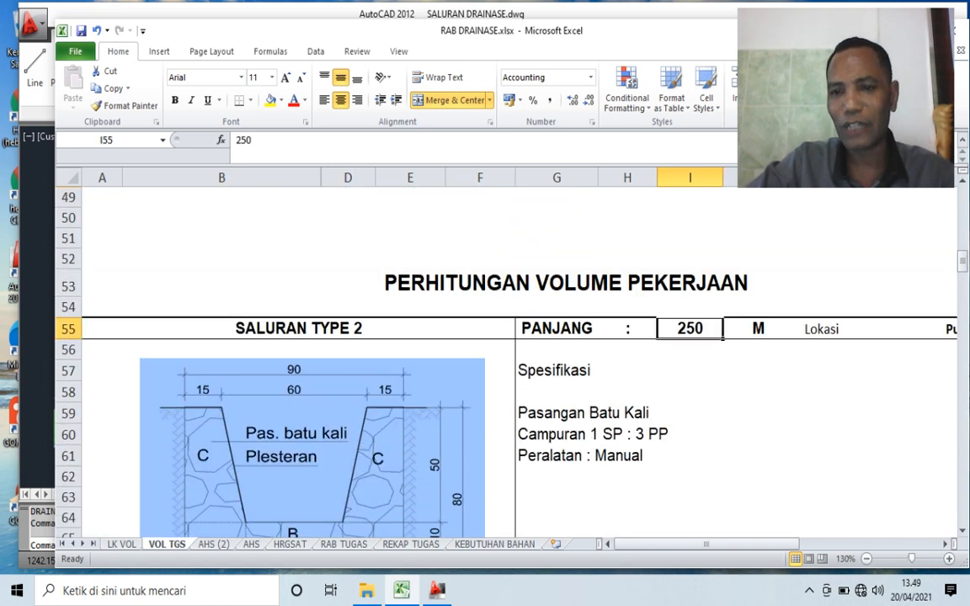
scroll(505, 363, down, 5)
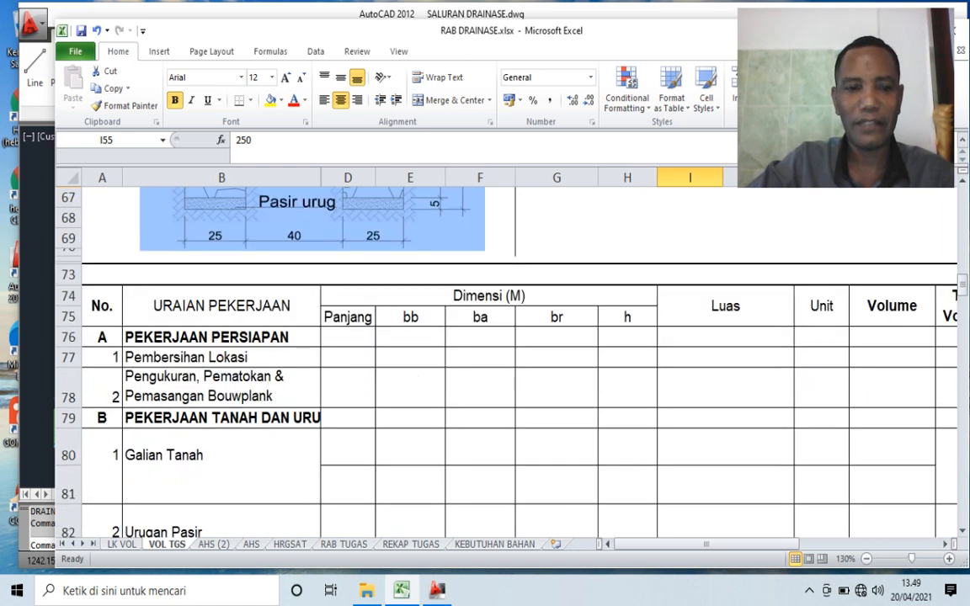
click(348, 358)
text(250)
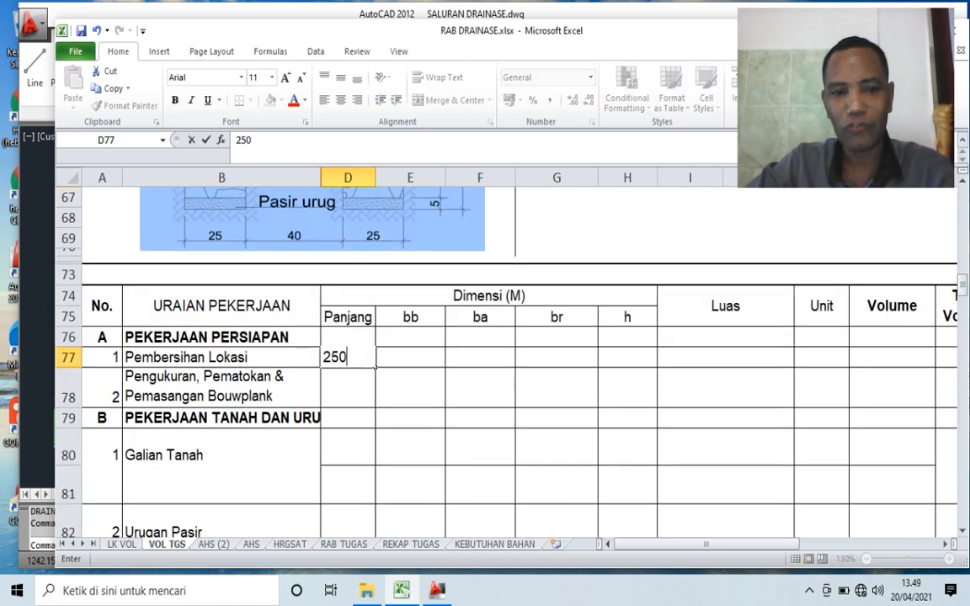
click(557, 419)
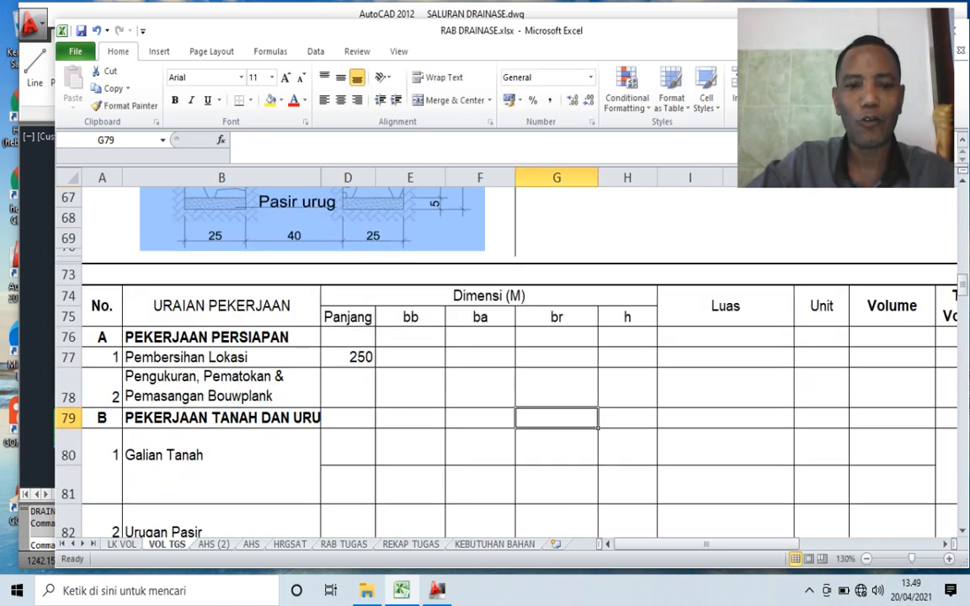
- Check the channel's overall width in the AutoCAD drawing, and back in Excel enter 0,9 as the br of Pembersihan Lokasi
click(557, 358)
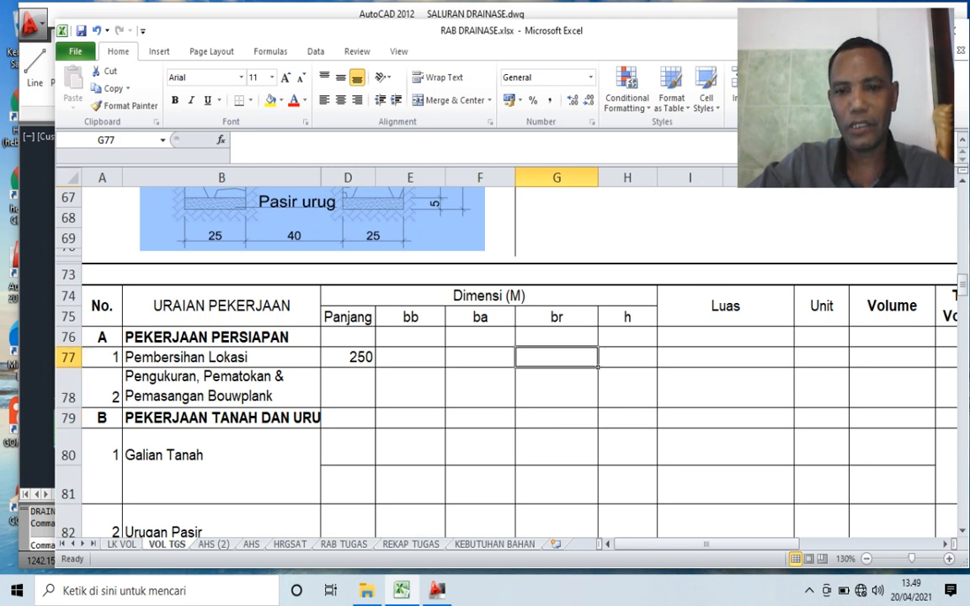
click(437, 590)
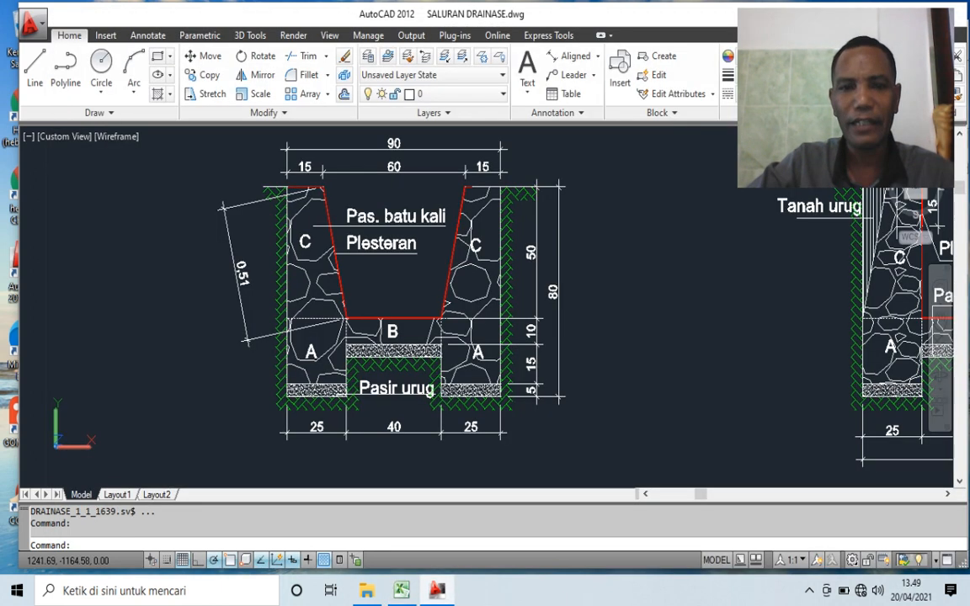
scroll(354, 213, up, 3)
scroll(503, 338, down, 3)
scroll(447, 241, up, 3)
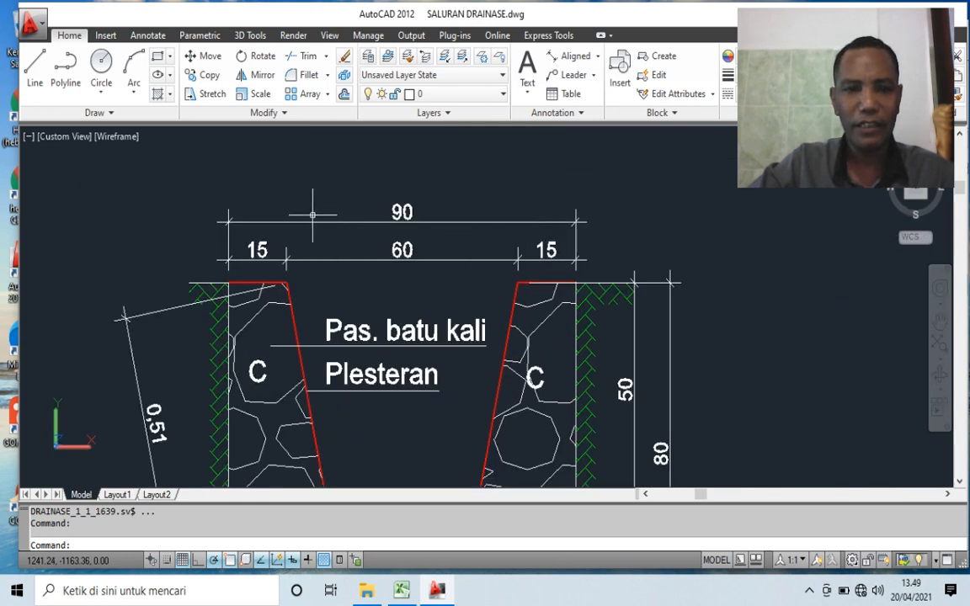
scroll(514, 213, down, 5)
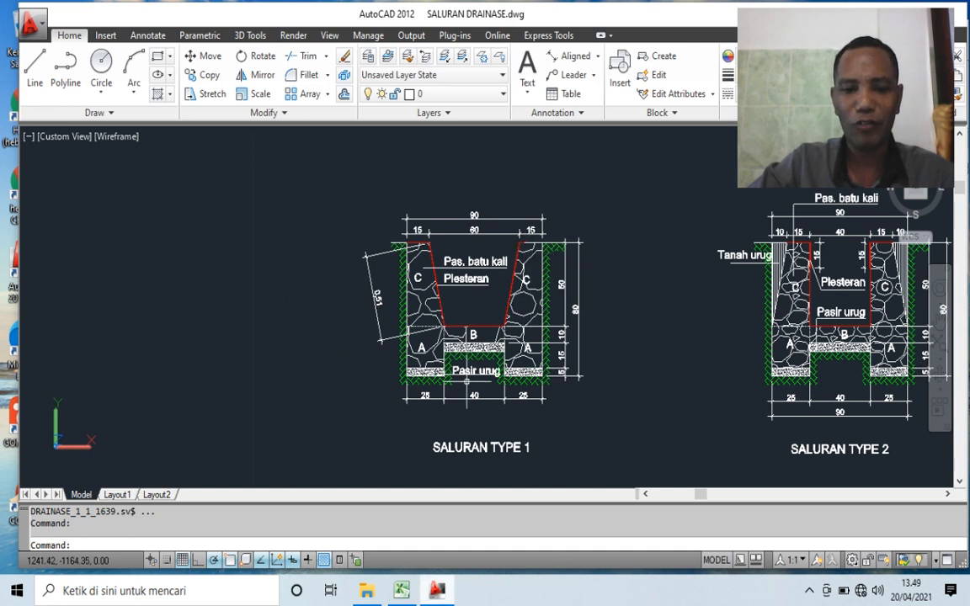
mouse_move(402, 590)
click(402, 518)
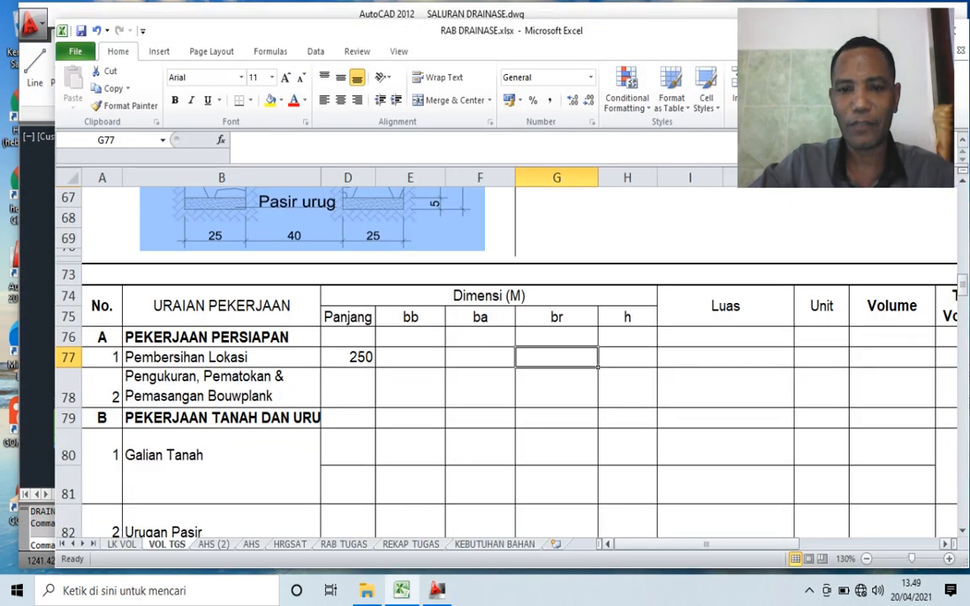
text(0,9)
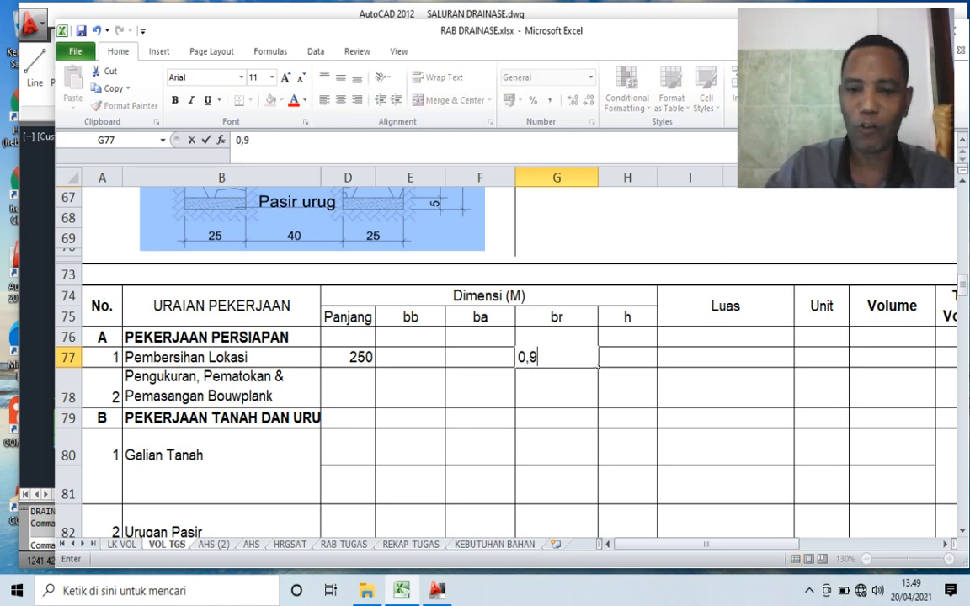
key(Tab)
- Calculate the Luas of Pembersihan Lokasi in I77 as Panjang times br, D77*G77
key(Right)
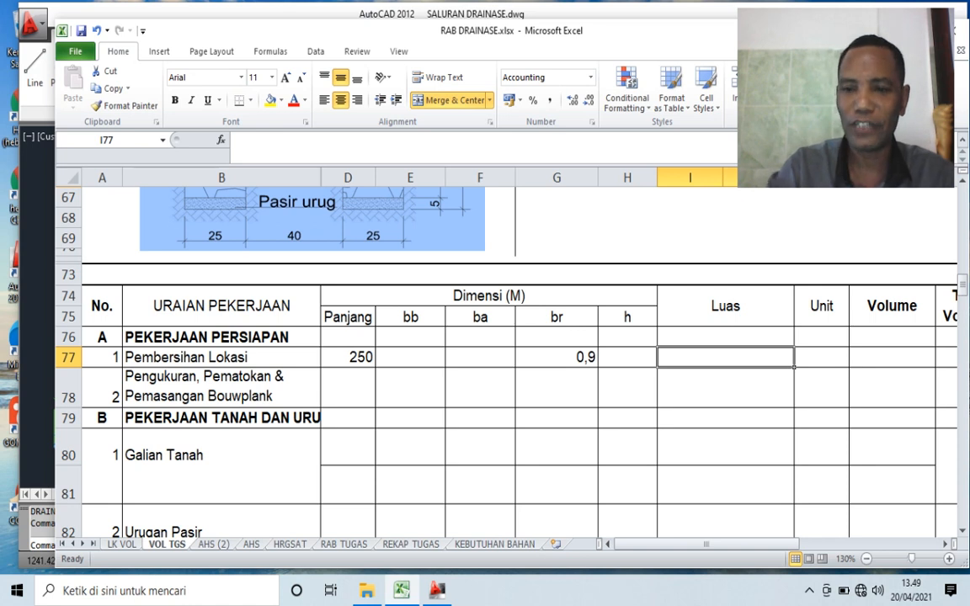
text(=)
key(Left)
key(Left)
key(Left)
key(Left)
key(Left)
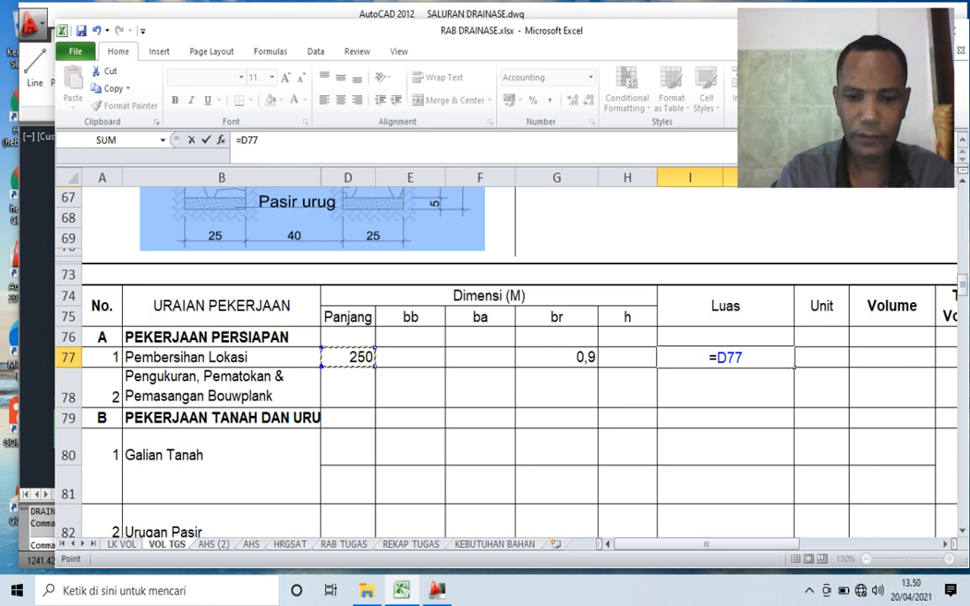
text(*)
key(Left)
key(Left)
key(Return)
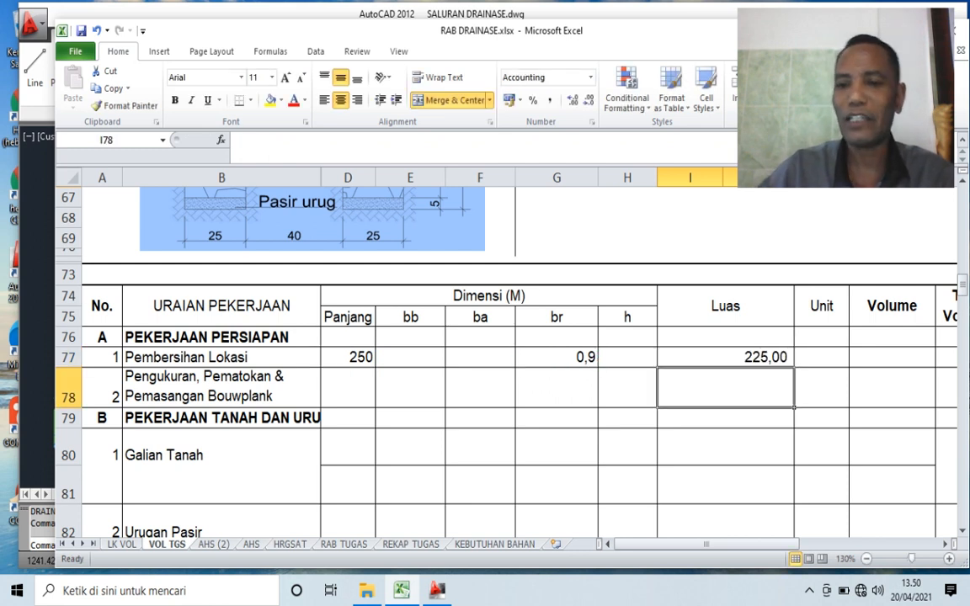
- Enter 1 as the Unit of Pembersihan Lokasi
key(Up)
key(Right)
scroll(505, 362, up, 1)
scroll(506, 362, down, 1)
text(1)
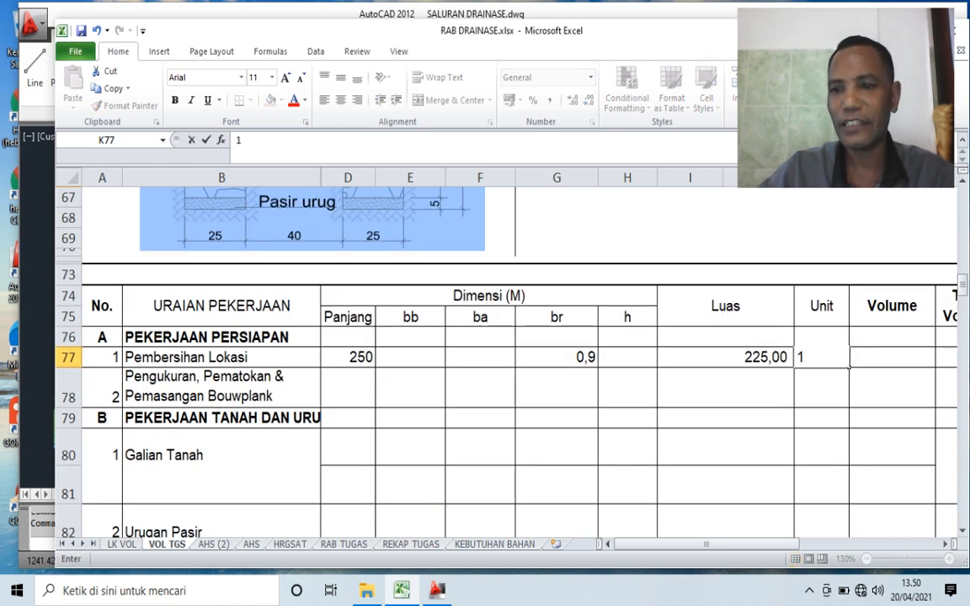
- Calculate the Volume of Pembersihan Lokasi with the formula =I77*K77
key(Right)
text(=)
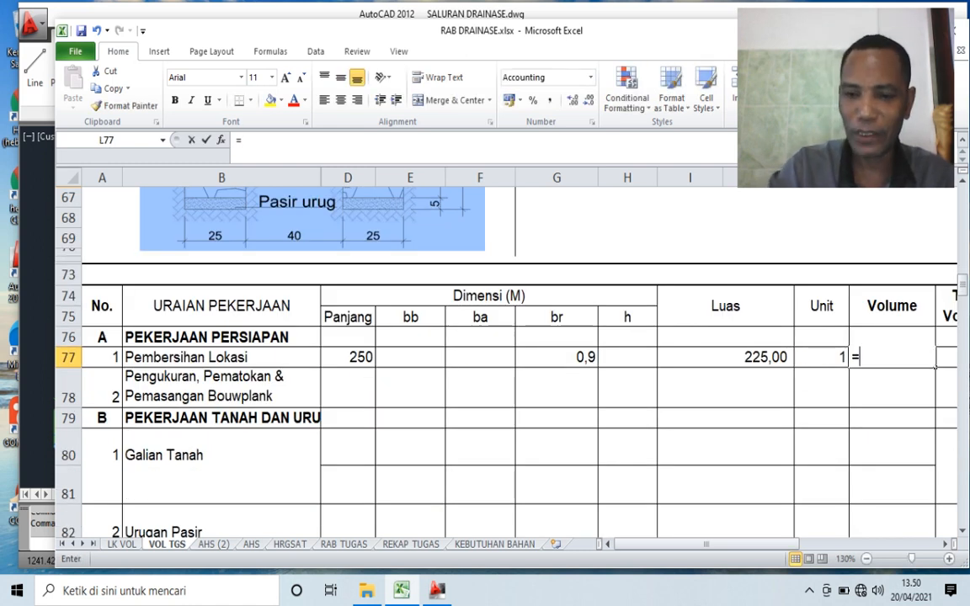
key(Left)
key(Left)
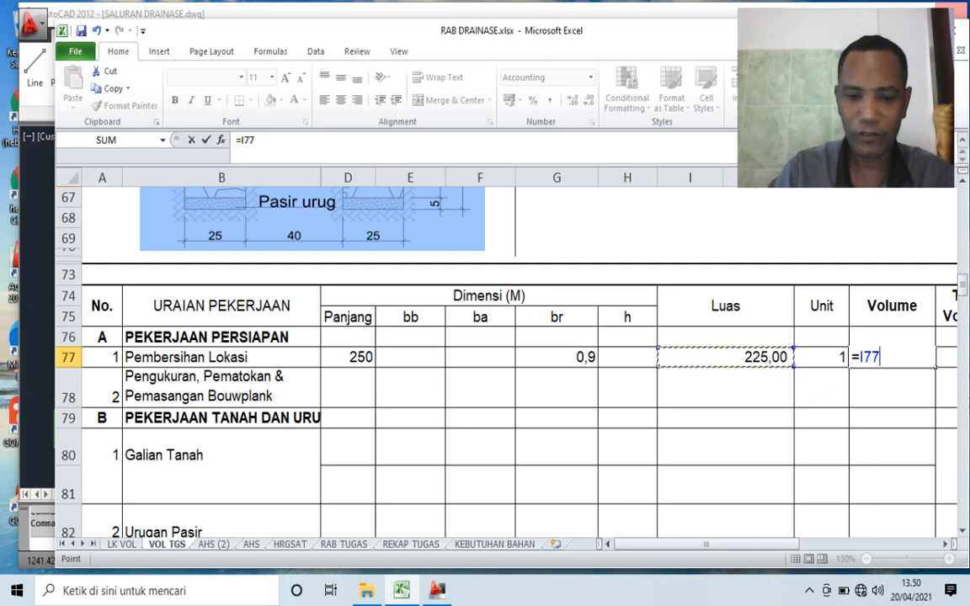
text(*)
key(Left)
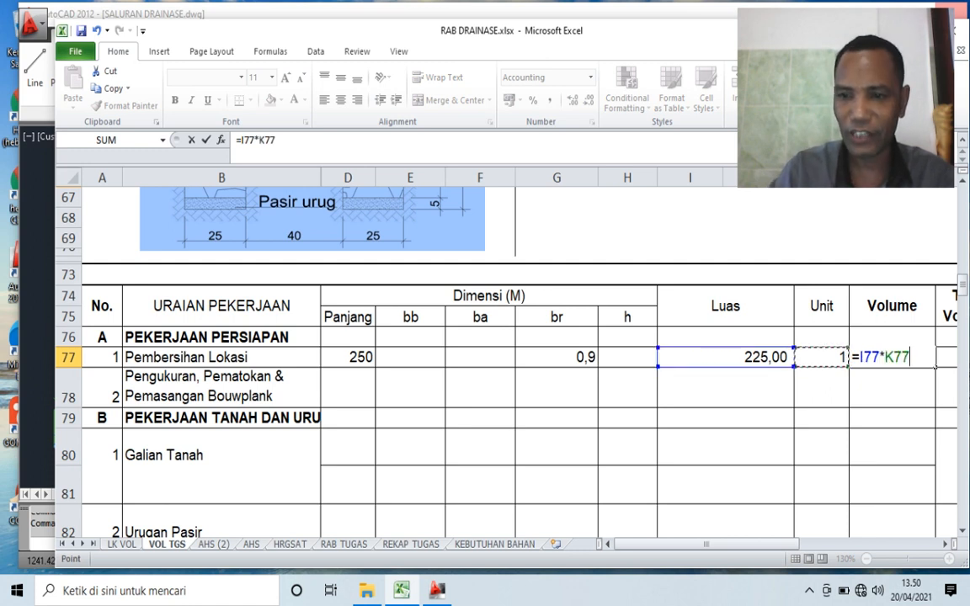
key(Return)
key(Up)
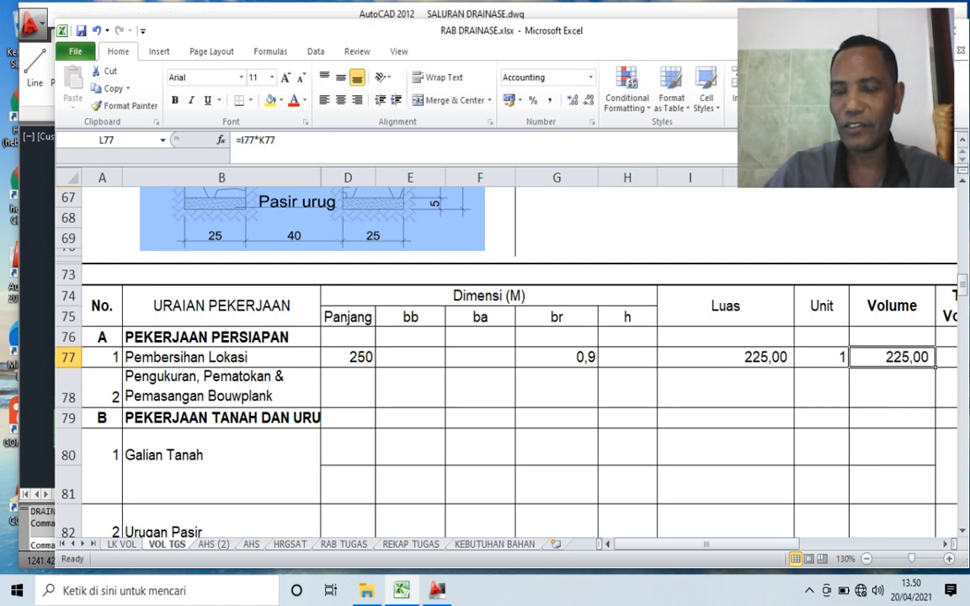
- Link the Total Volume of Pembersihan Lokasi to its Volume with =L77 and set its Satuan to M2
key(Right)
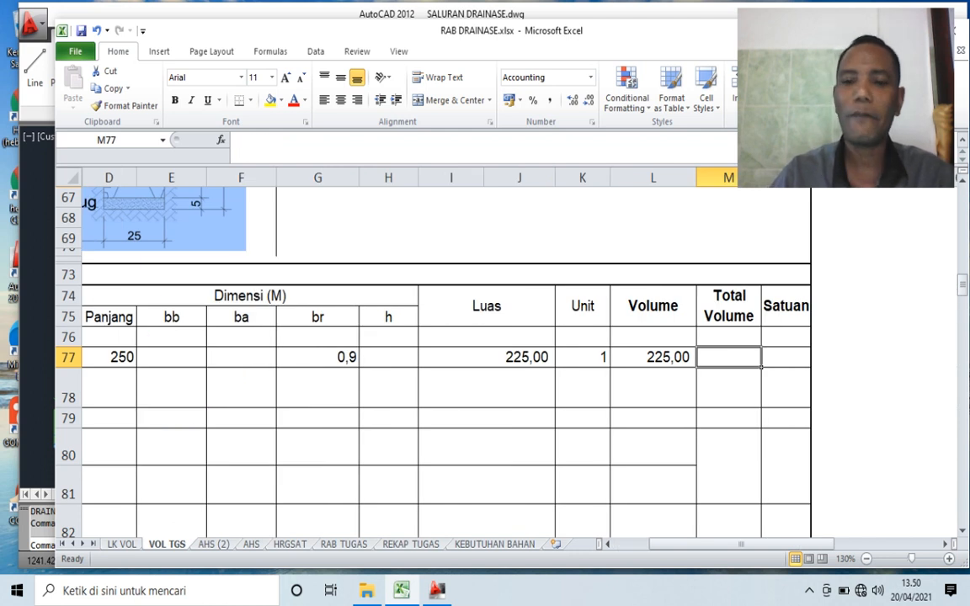
text(=)
key(Left)
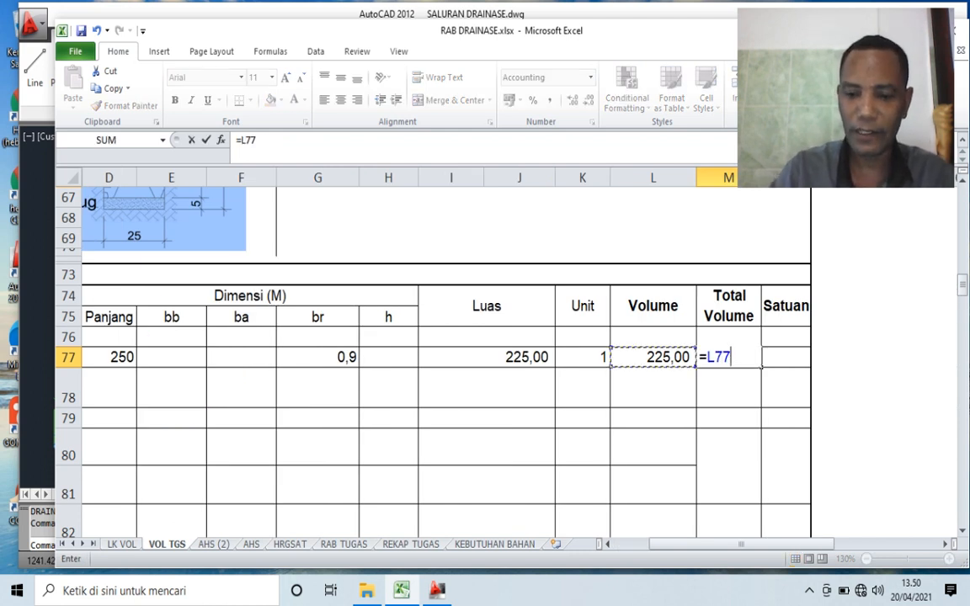
key(Return)
key(Up)
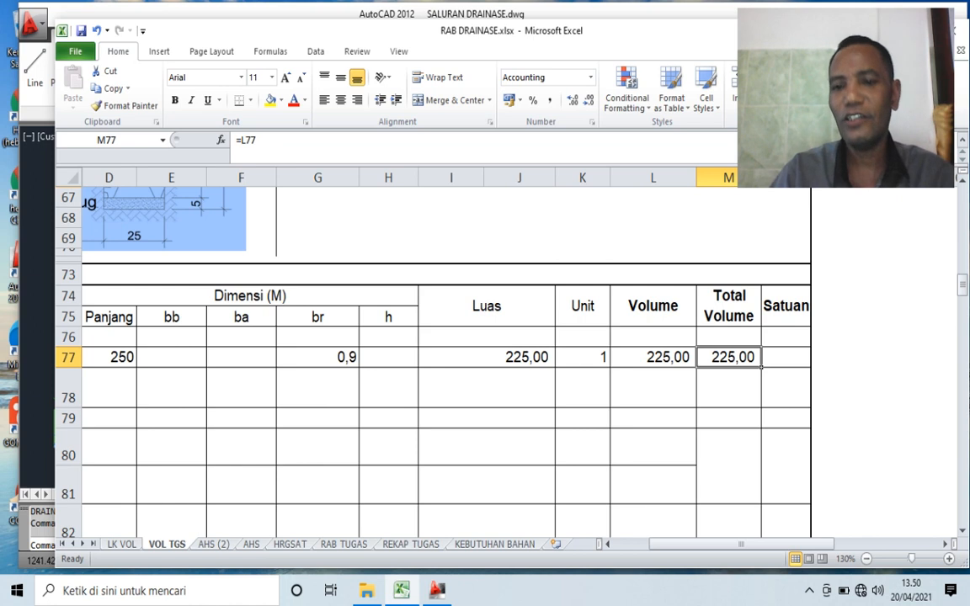
key(Right)
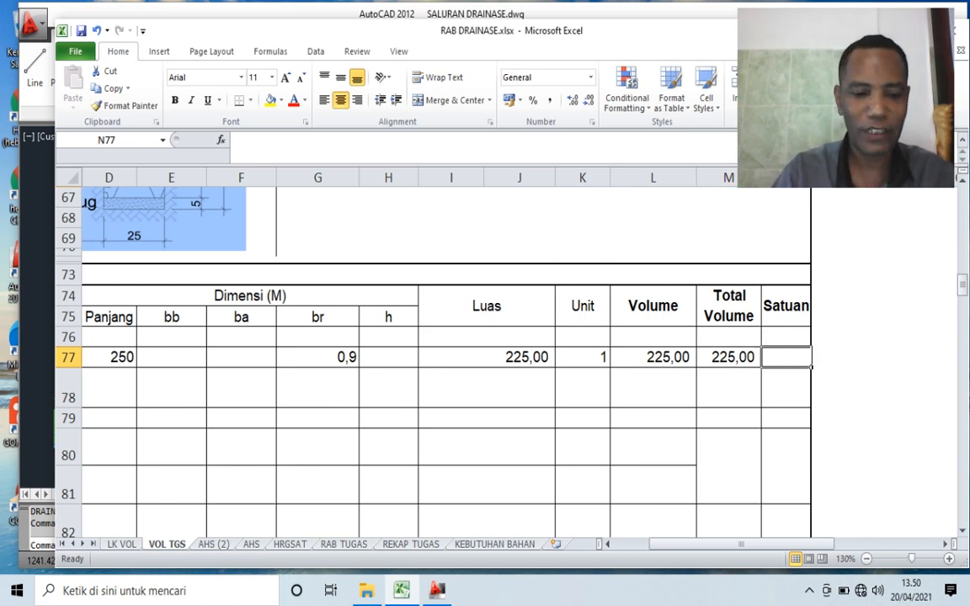
text(M2)
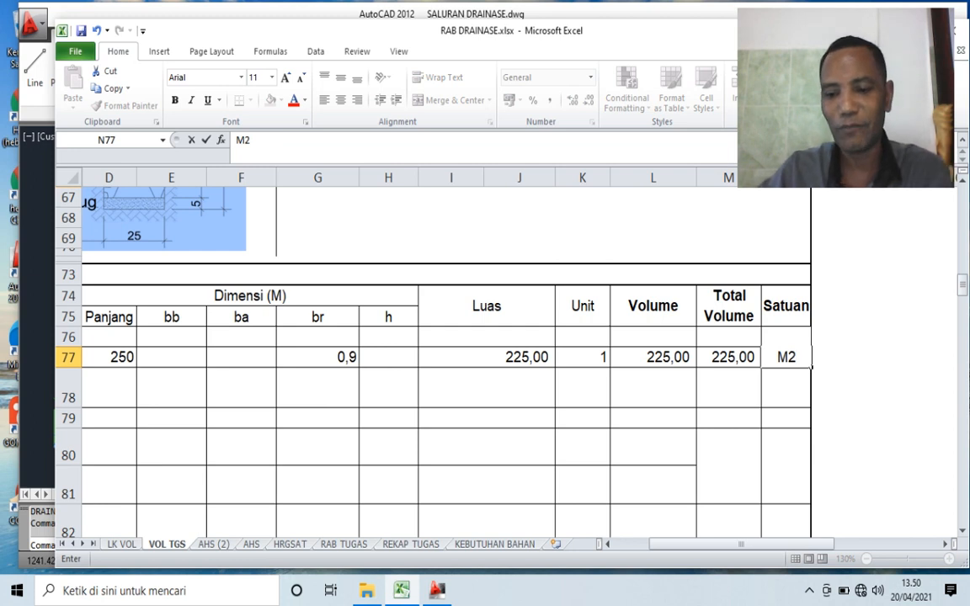
key(Return)
- Enter the channel length 250 as the Panjang of Pengukuran, Pematokan & Pemasangan Bouwplank
key(Left)
key(Left)
key(Left)
key(Left)
key(Left)
key(Left)
key(Left)
key(Left)
key(Left)
key(Left)
key(Left)
key(Left)
key(Left)
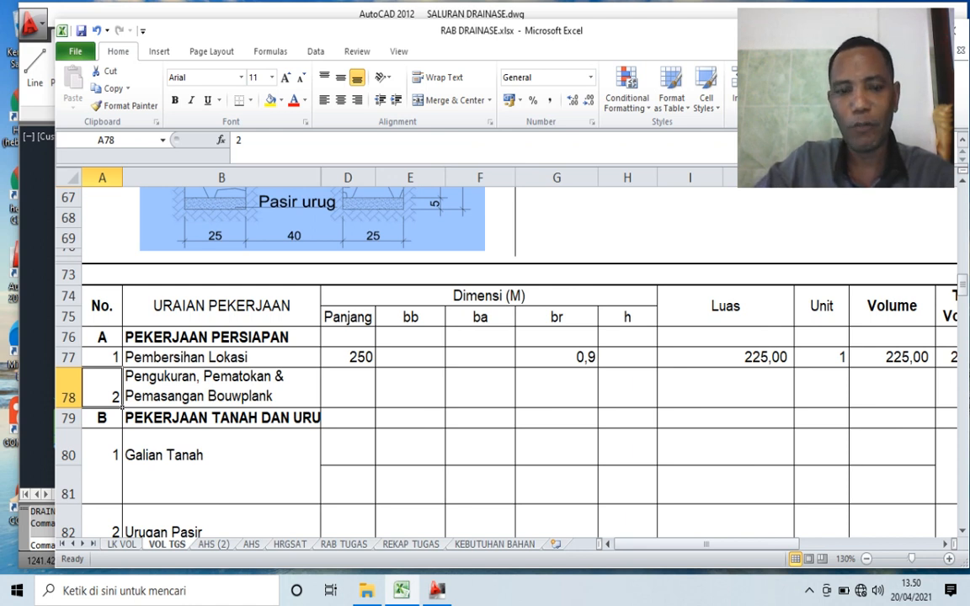
scroll(506, 362, up, 2)
scroll(506, 362, up, 3)
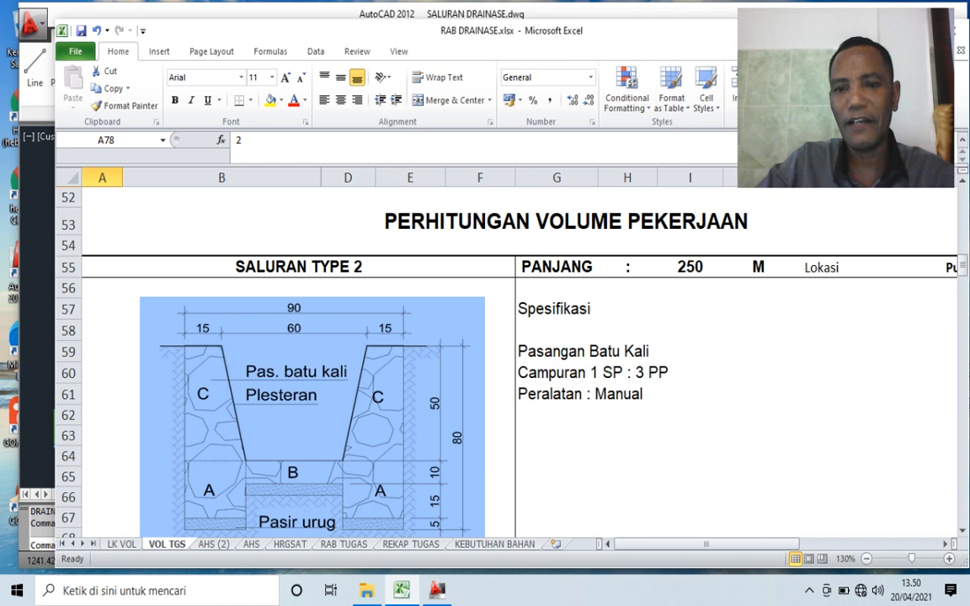
click(690, 267)
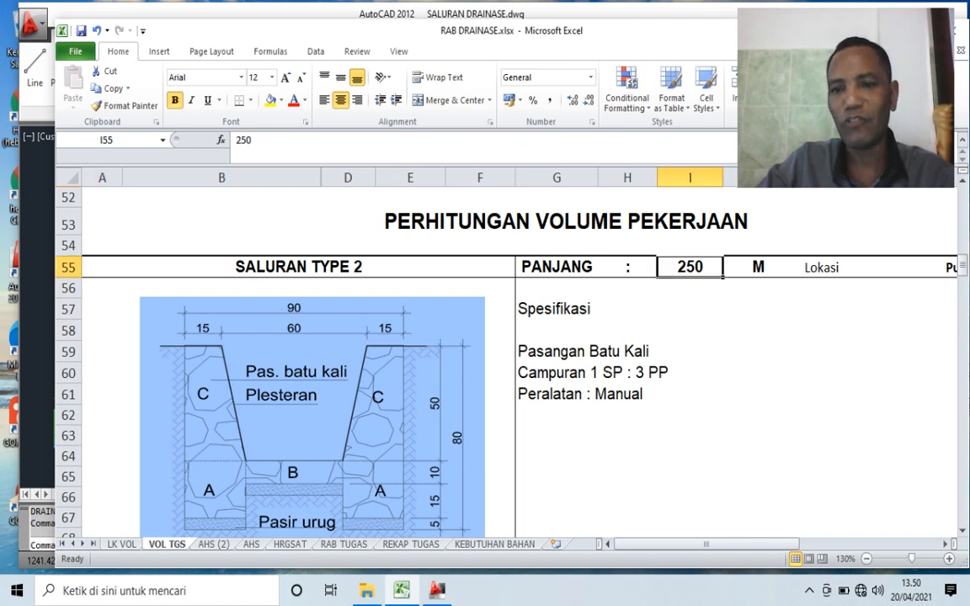
scroll(506, 363, down, 5)
click(348, 389)
text(250)
key(Return)
- Link the Total Volume of Pengukuran, Pematokan & Pemasangan Bouwplank in M78 to its Panjang in D78
key(Right)
key(Right)
key(Up)
key(Right)
key(Right)
key(Right)
key(Right)
key(Right)
key(Right)
key(Right)
key(Right)
key(Right)
key(Right)
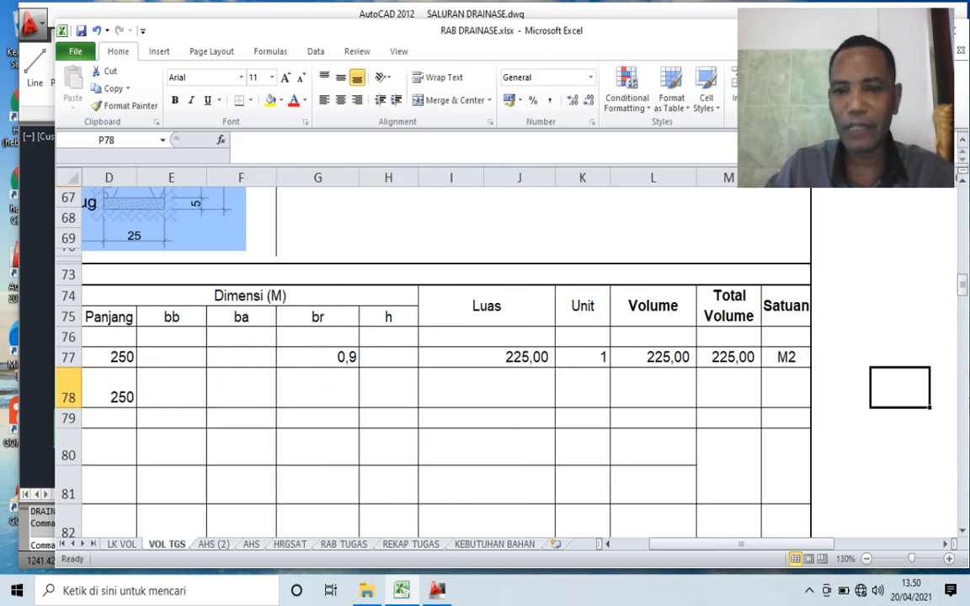
key(Left)
key(Left)
key(Left)
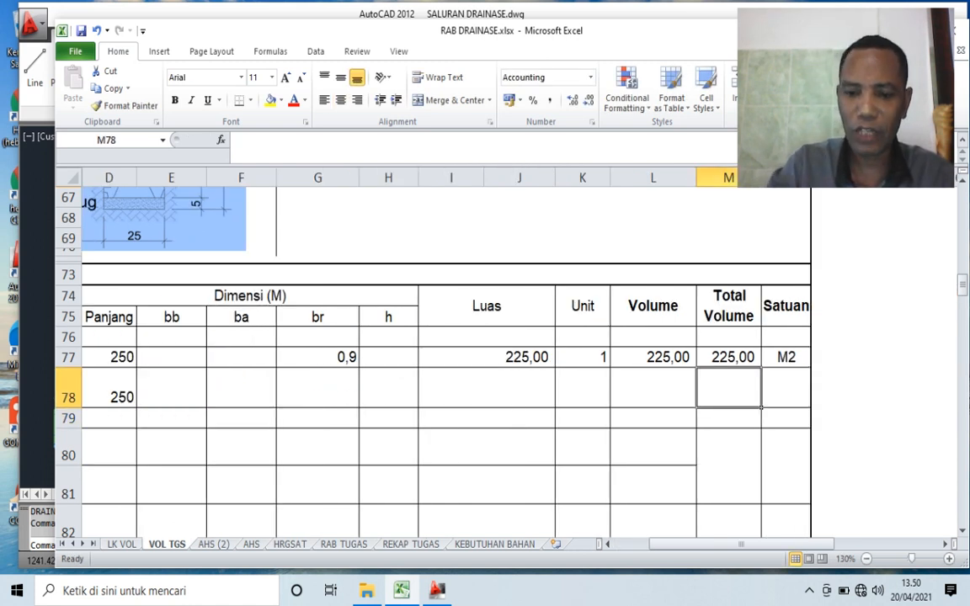
text(=)
key(Left)
key(Left)
key(Left)
key(Left)
key(Left)
key(Left)
key(Left)
key(Left)
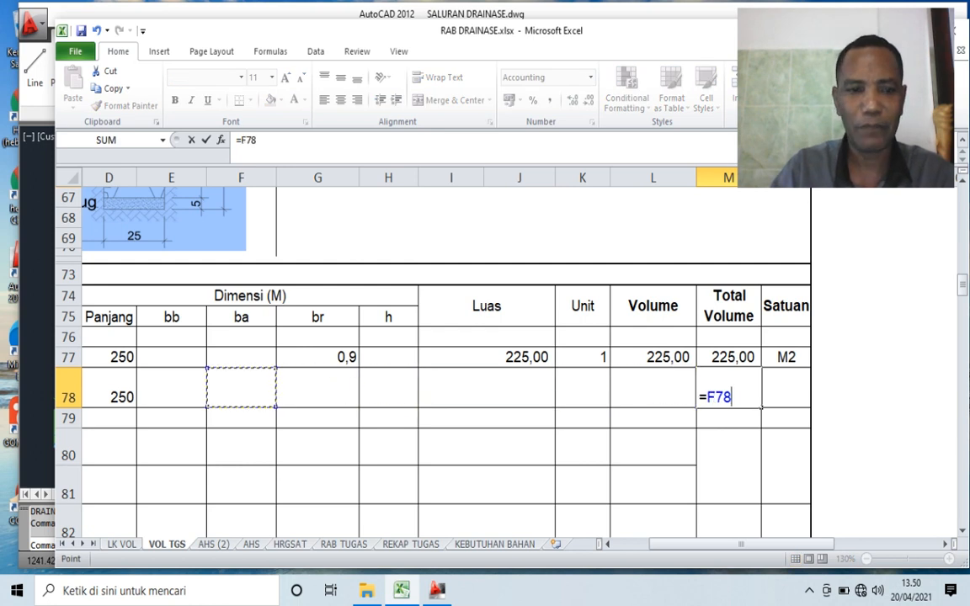
key(Left)
key(Left)
key(Right)
key(Return)
- Set the Satuan of Pengukuran, Pematokan & Pemasangan Bouwplank to M
key(Up)
key(Right)
text(M)
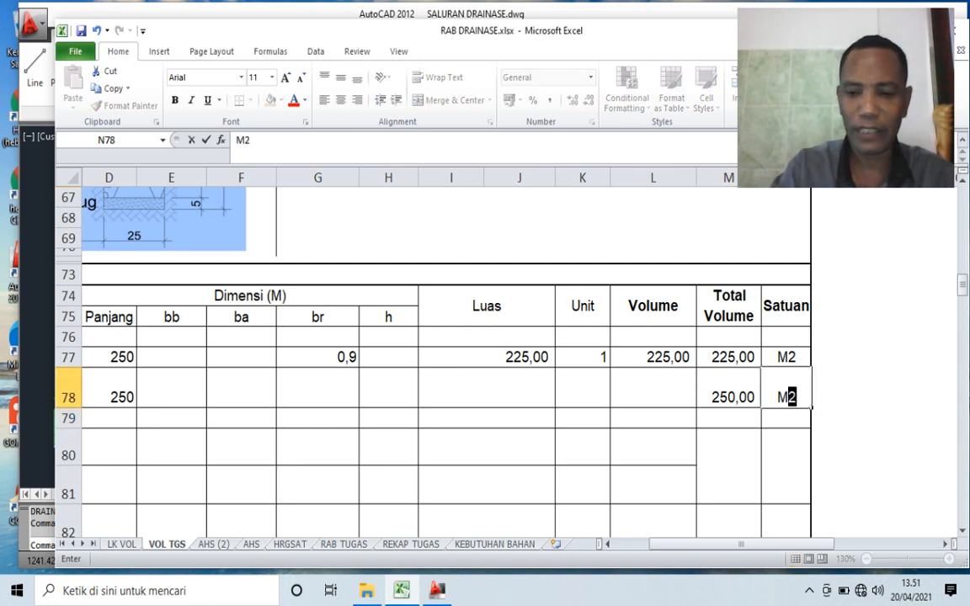
key(Return)
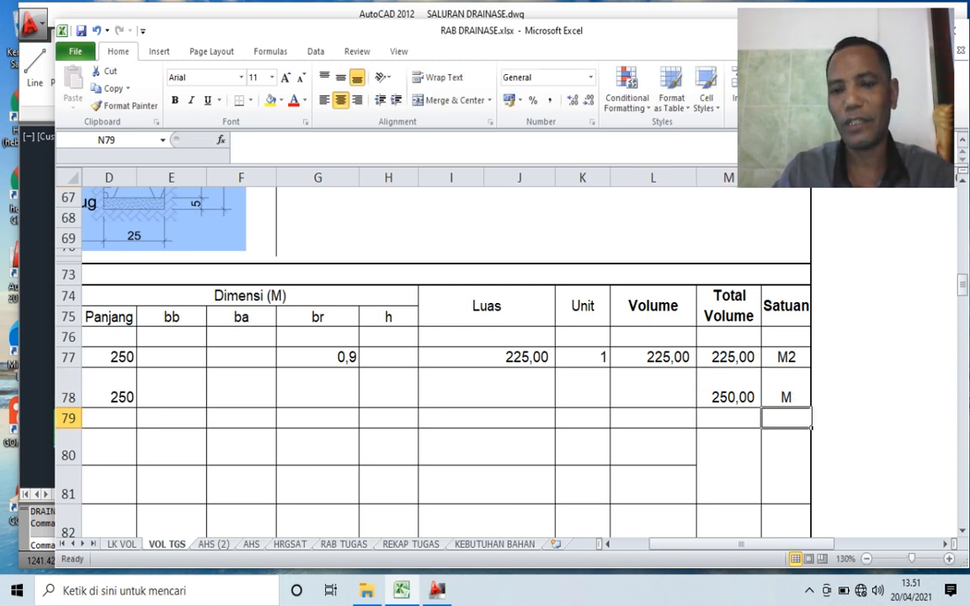
- Review the work items listed under PEKERJAAN TANAH DAN URUKAN, ending at Galian Tanah in B80
key(Left)
key(Left)
key(Left)
key(Left)
key(Left)
key(Left)
key(Left)
key(Left)
key(Left)
key(Left)
key(Left)
key(Left)
key(Left)
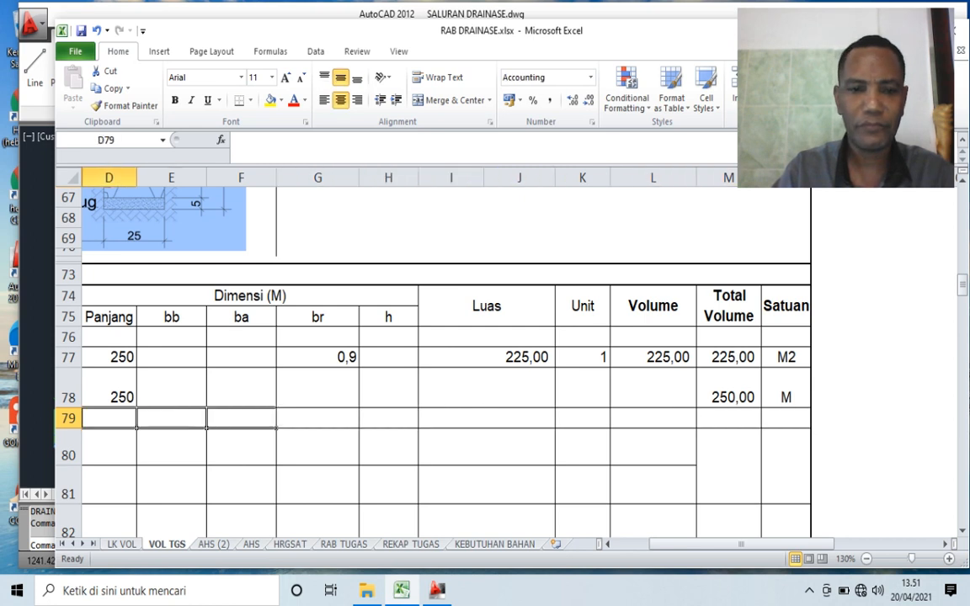
key(Down)
key(Down)
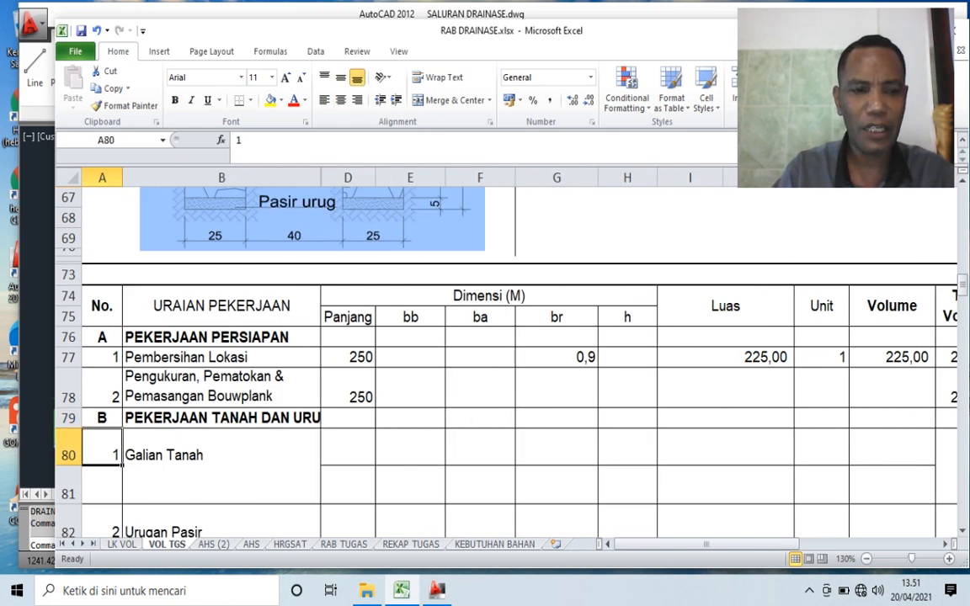
key(Up)
key(Up)
key(Right)
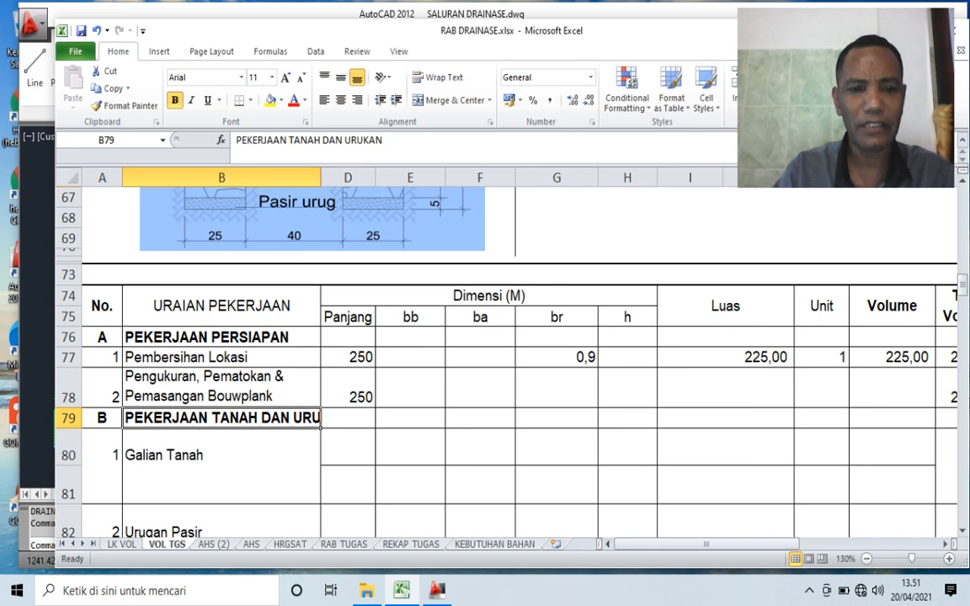
key(Down)
key(Down)
key(Down)
key(Down)
key(Down)
key(Down)
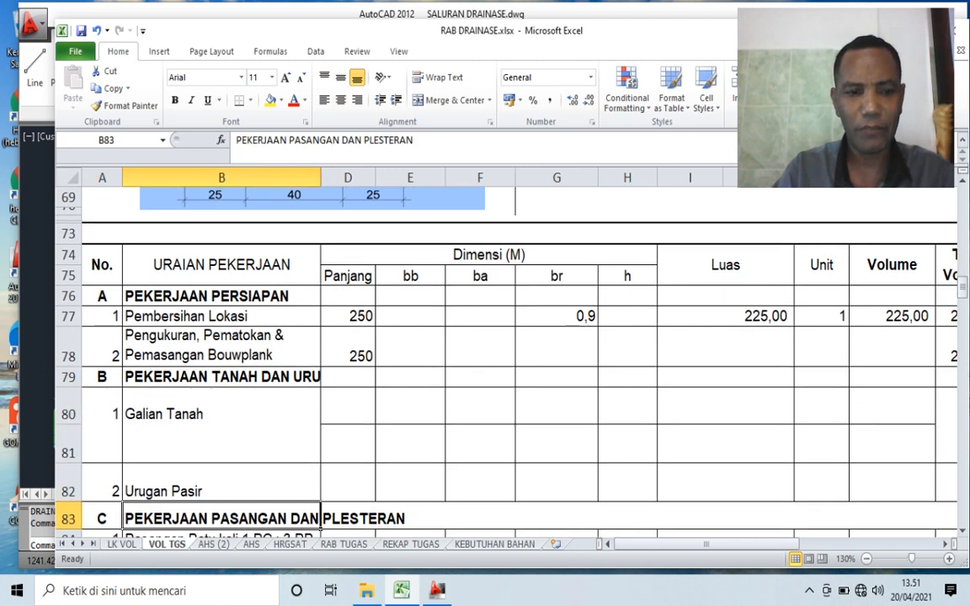
key(Up)
key(Up)
key(Up)
key(Up)
key(Up)
key(Up)
key(Down)
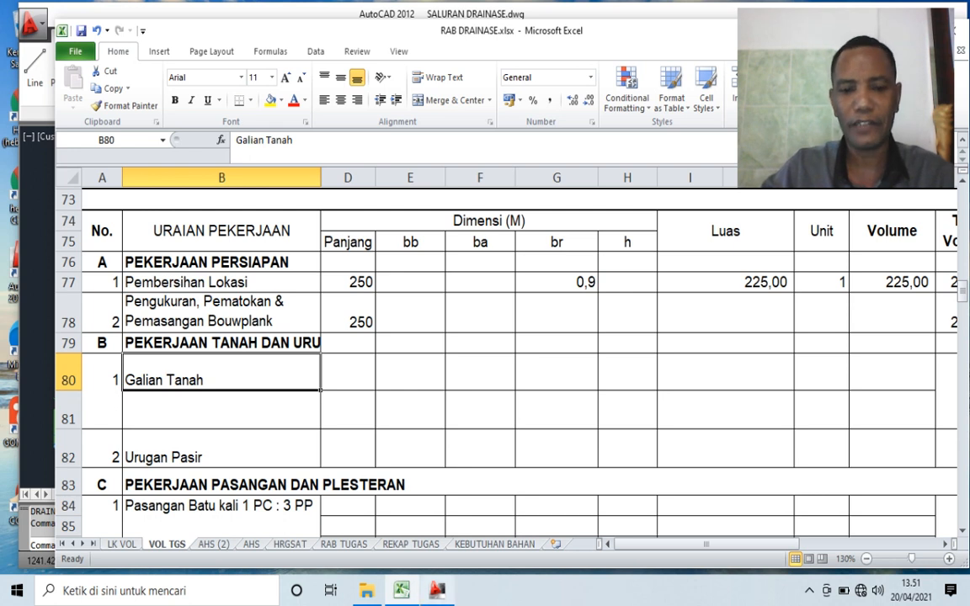
- Switch to the AutoCAD drawing and examine the trench widths and depths in the SALURAN TYPE 1 section
click(436, 590)
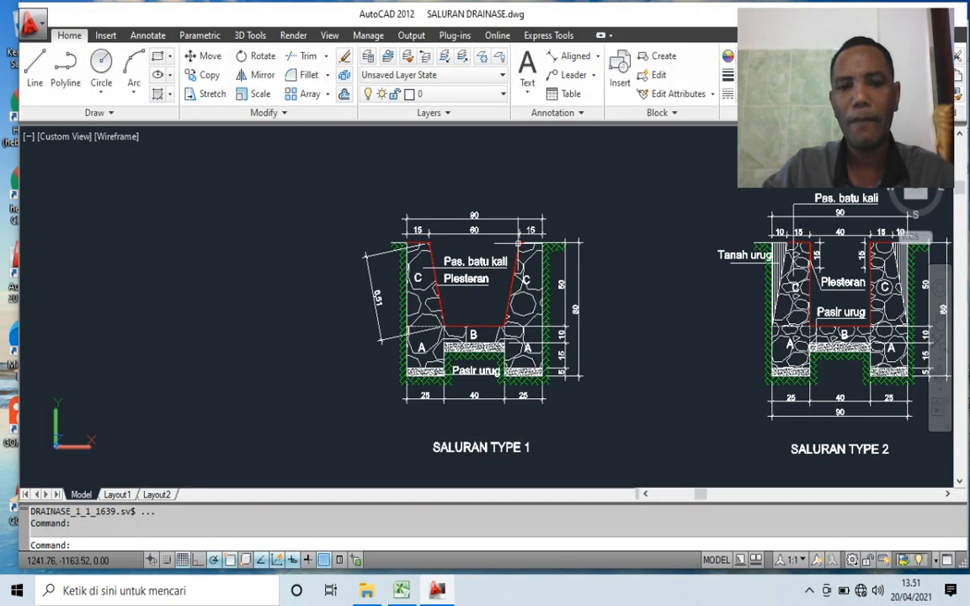
scroll(594, 298, up, 2)
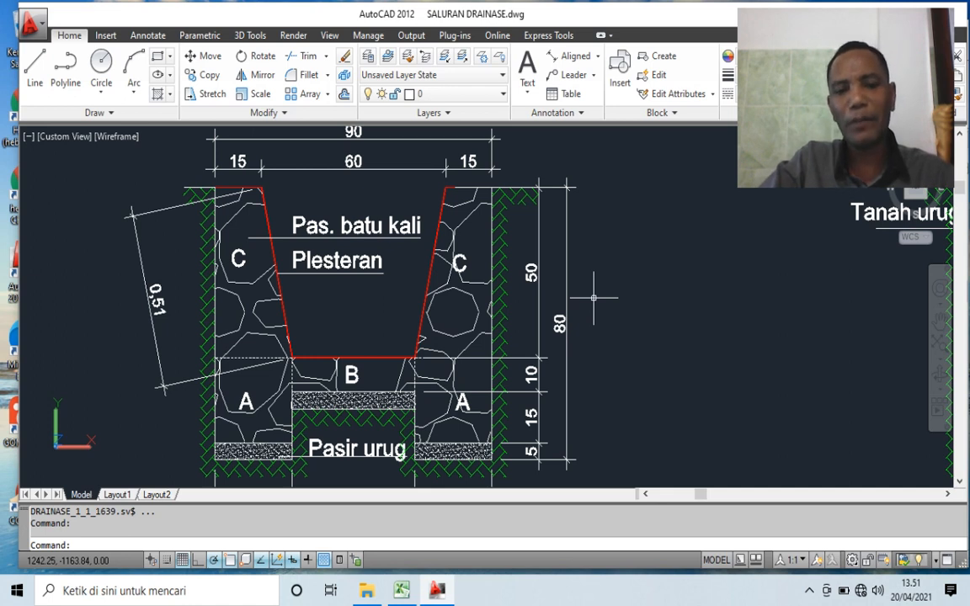
scroll(393, 355, down, 2)
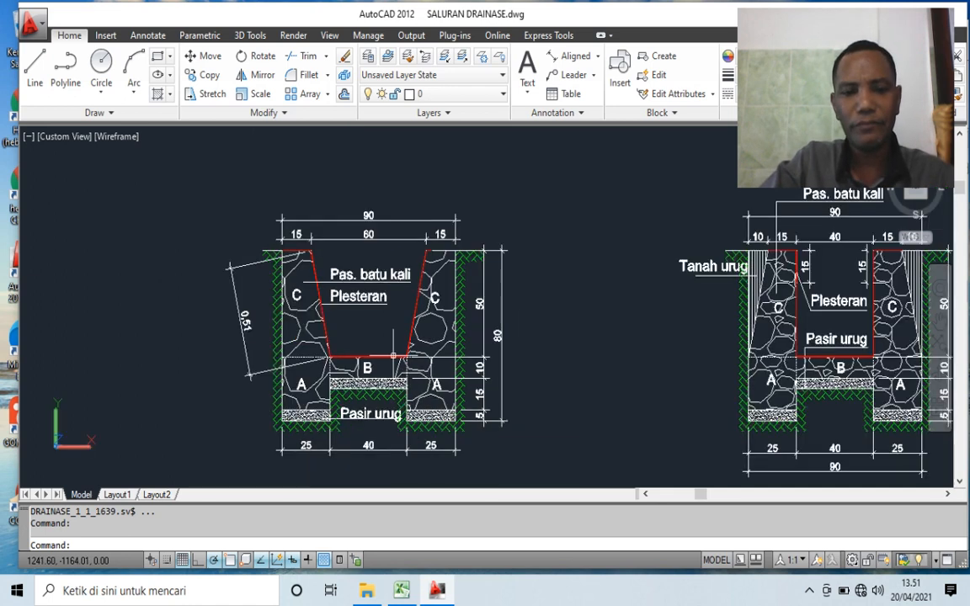
scroll(278, 376, up, 2)
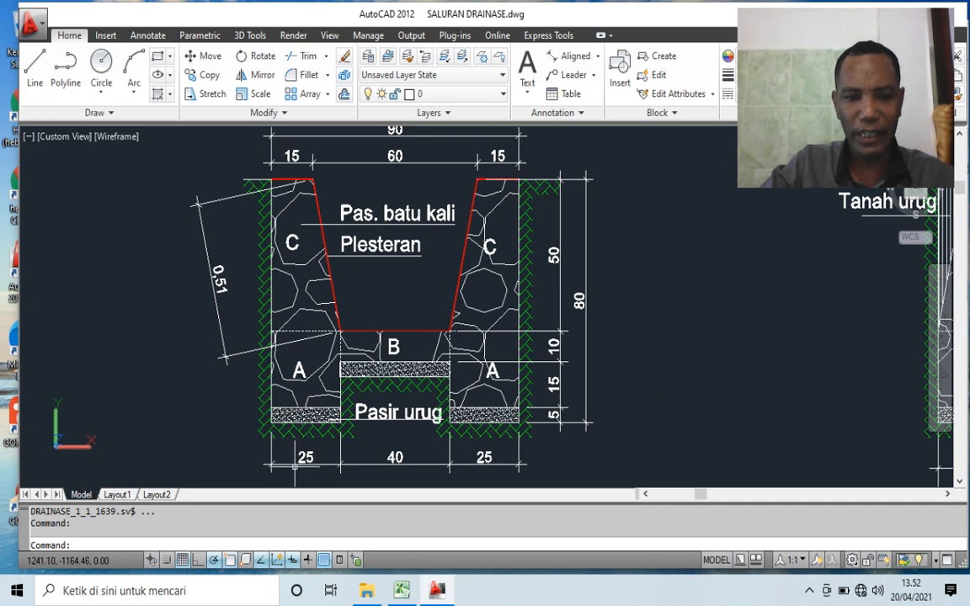
scroll(316, 444, up, 3)
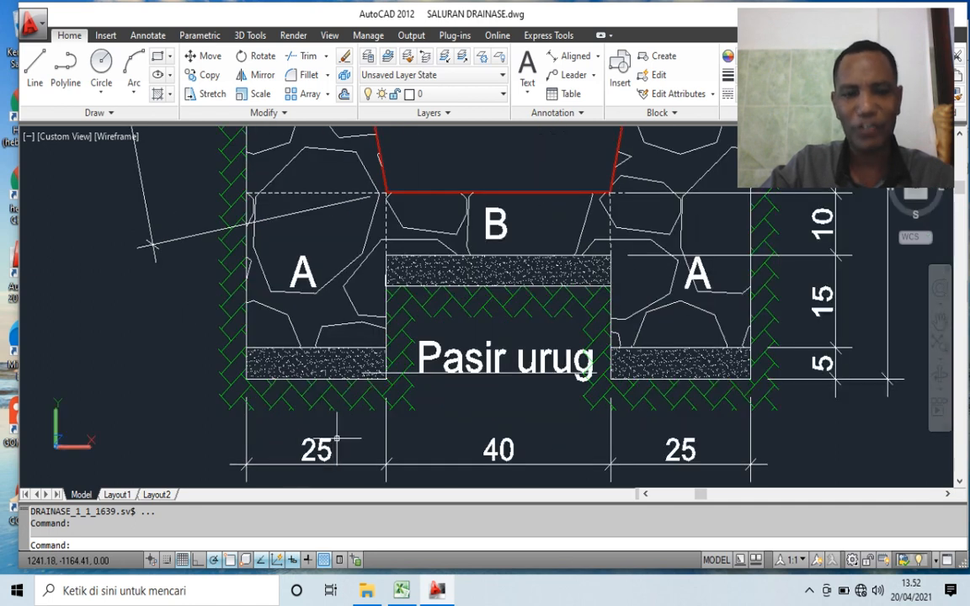
scroll(316, 444, down, 4)
scroll(337, 471, down, 3)
scroll(505, 379, up, 4)
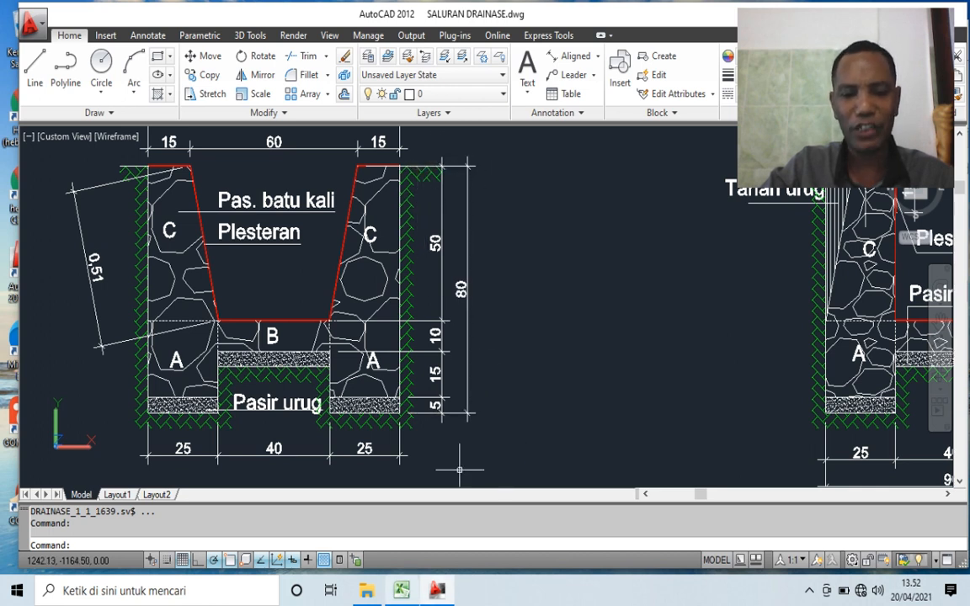
- Switch back to the Excel workbook and enter the channel length 250 as the Panjang of Galian Tanah
click(402, 591)
click(348, 372)
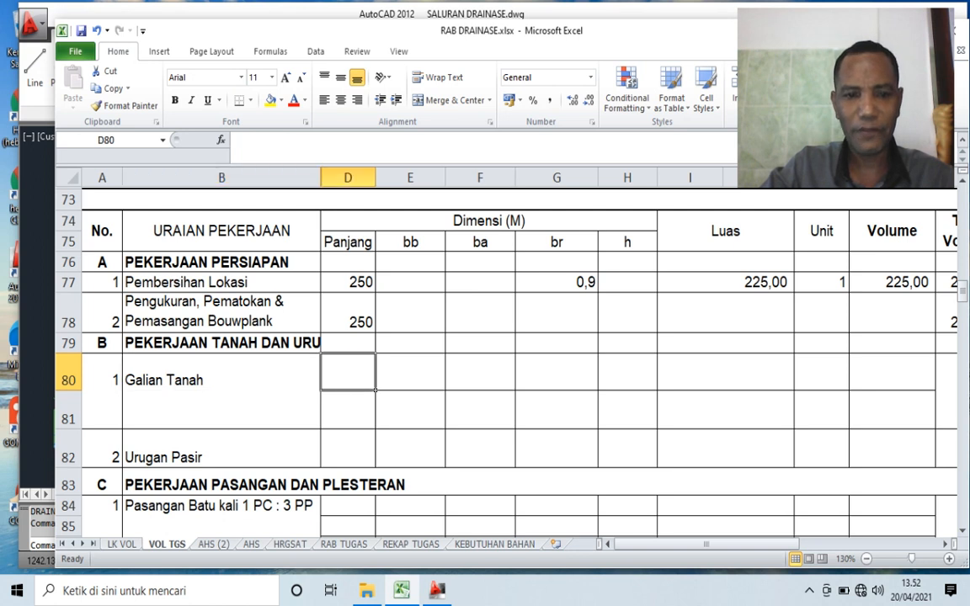
text(25)
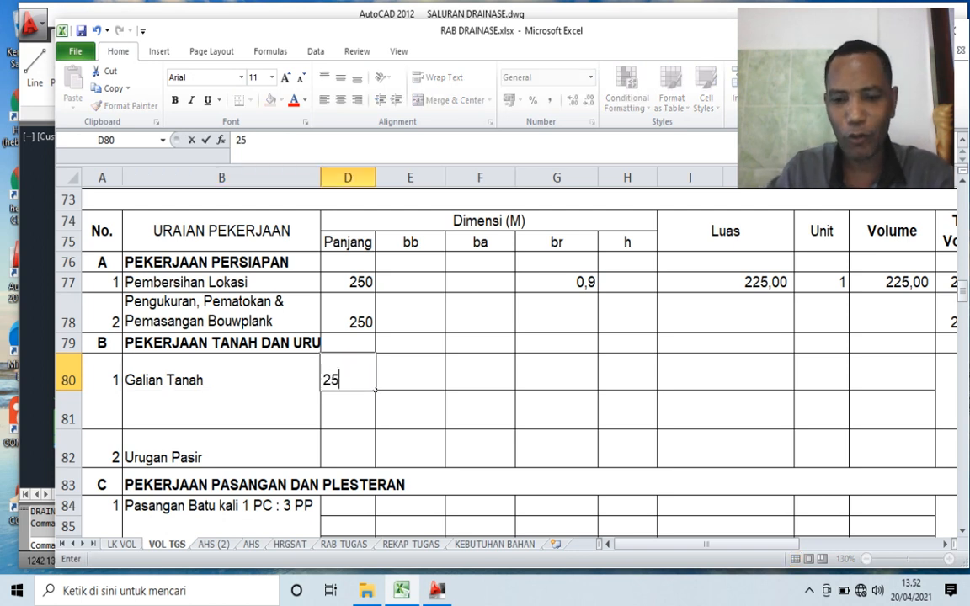
key(Tab)
key(Tab)
key(Tab)
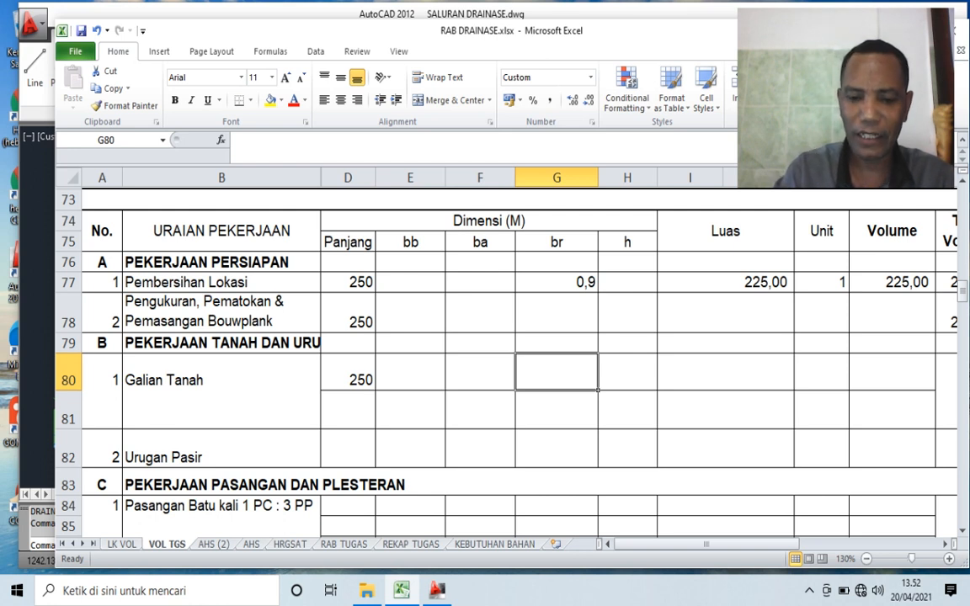
- Set the br of Galian Tanah to 0,250 and its h to 0,80
text(,25)
key(Tab)
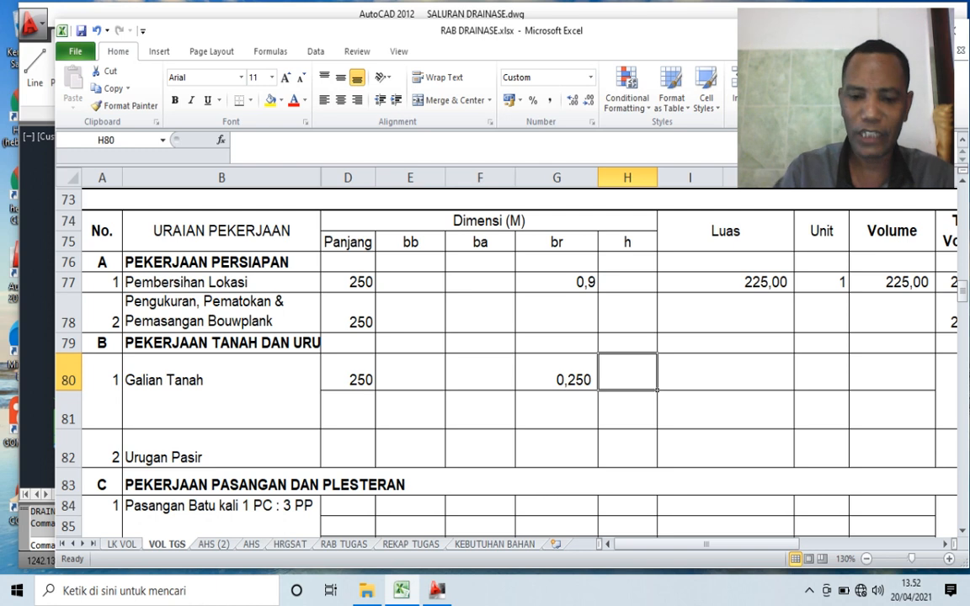
text(,)
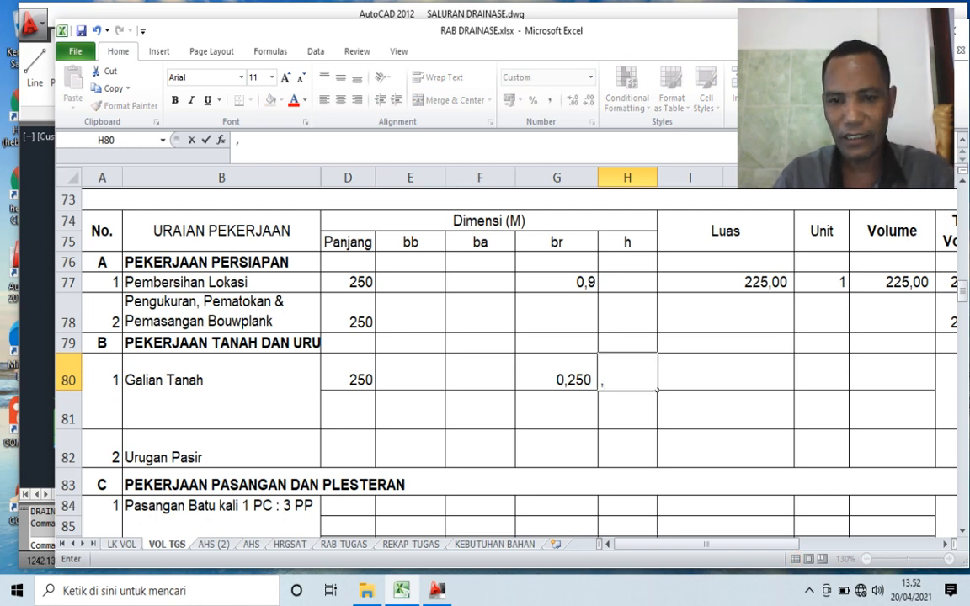
text(80)
key(Tab)
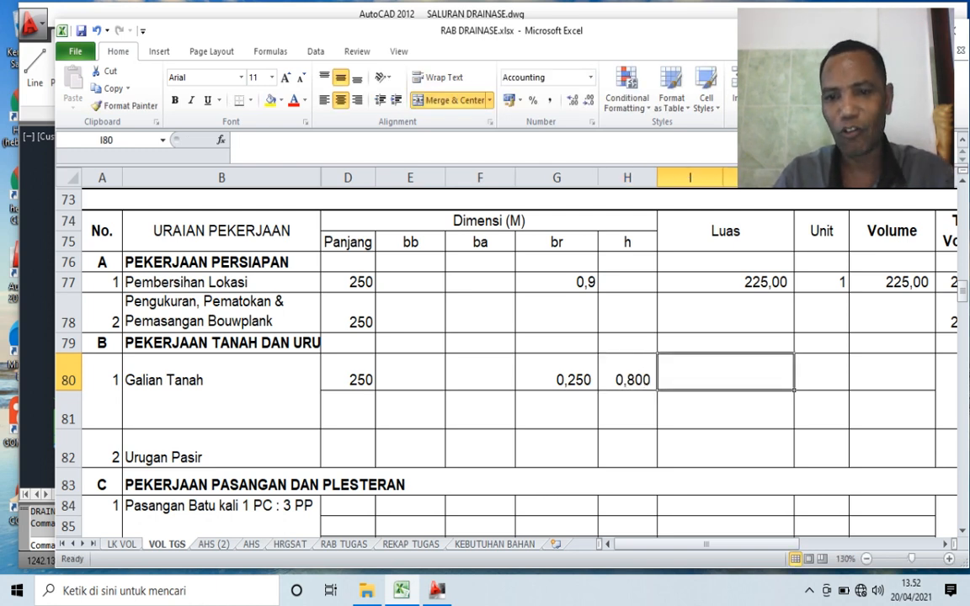
- Check the excavation depth in the AutoCAD section and calculate the Luas of Galian Tanah in Excel cell I80 with =G80*H80
key(alt+Tab)
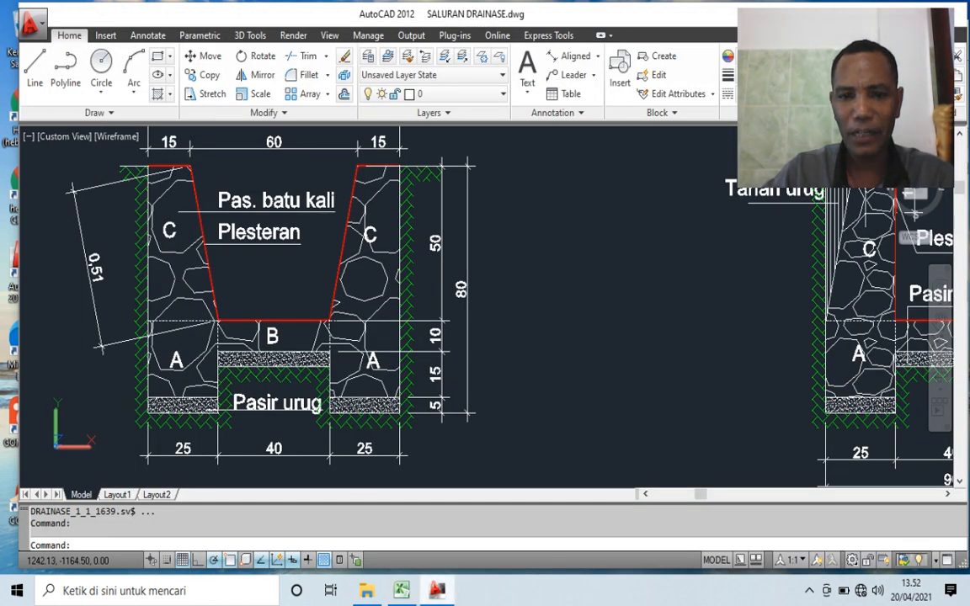
scroll(454, 284, up, 5)
scroll(451, 253, up, 1)
scroll(447, 240, down, 2)
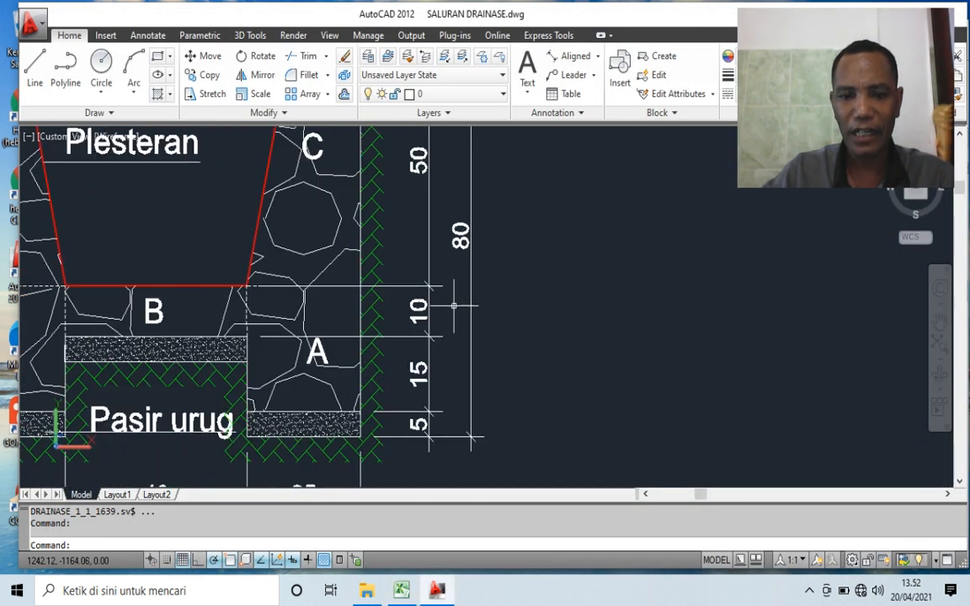
key(alt+Tab)
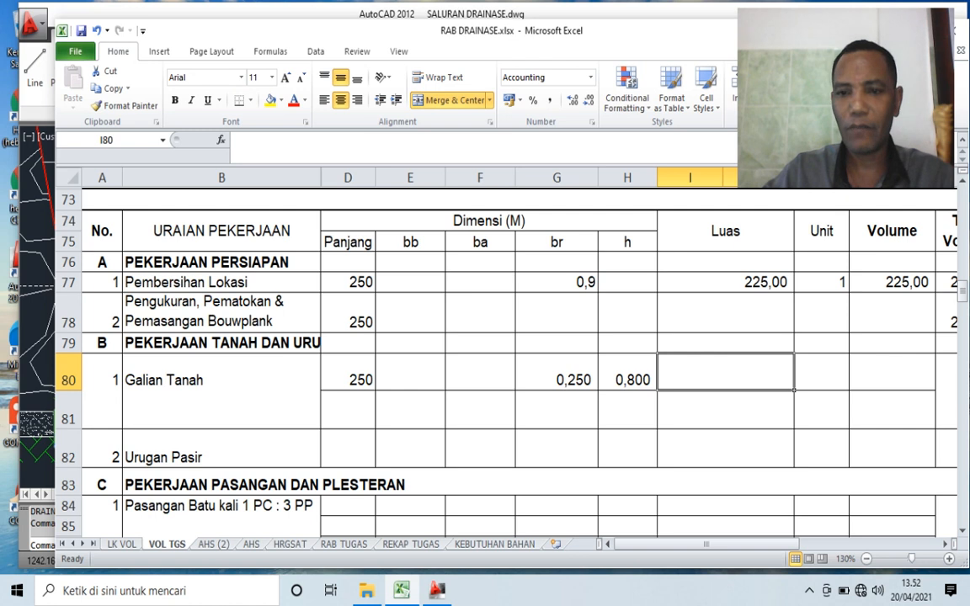
text(=)
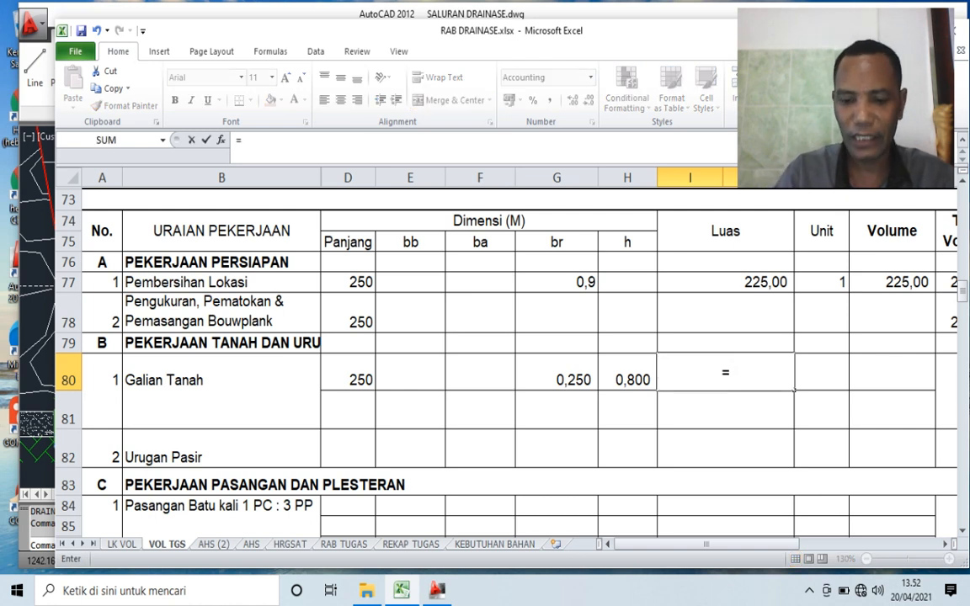
key(Left)
key(Left)
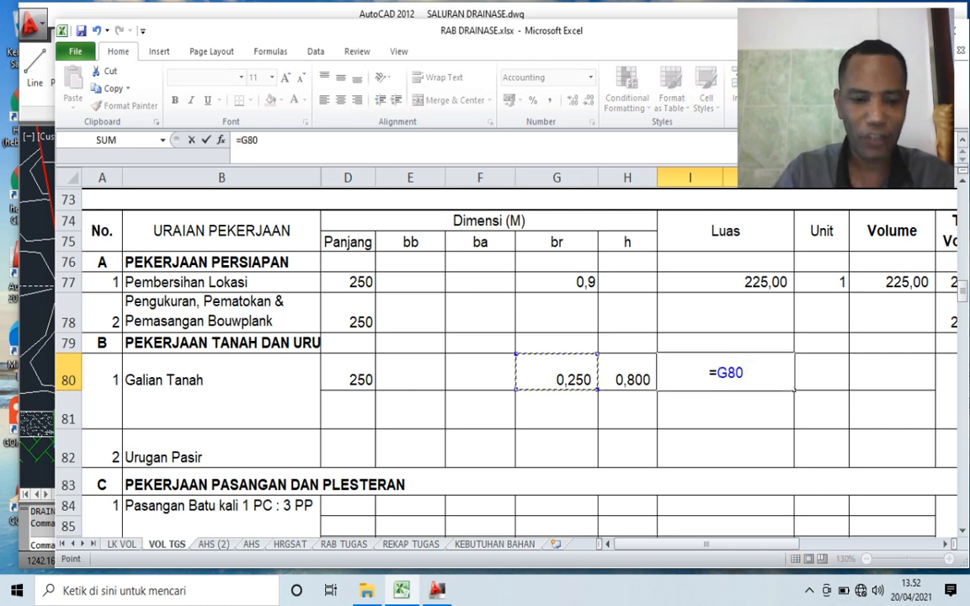
text(*)
text(H80)
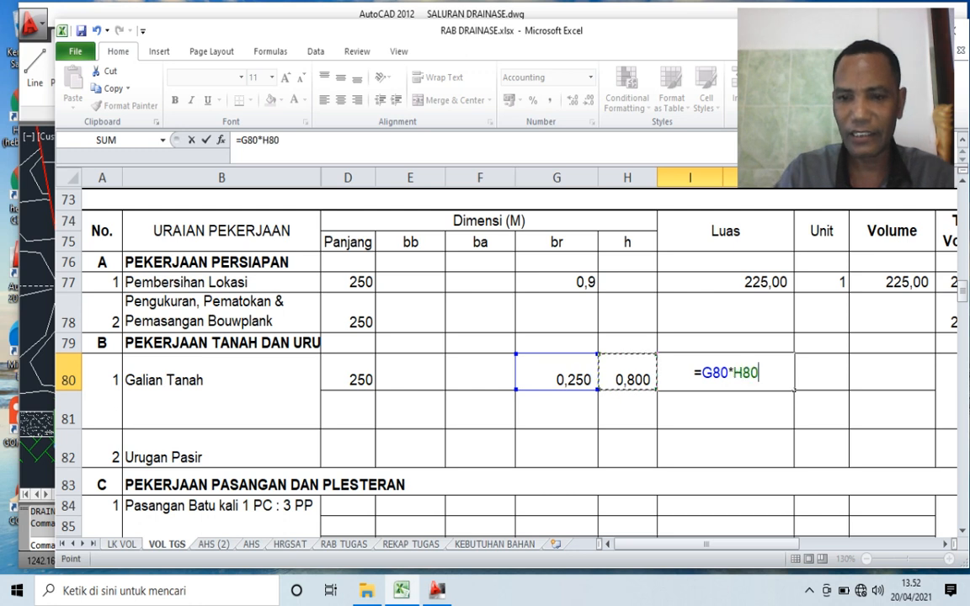
key(Return)
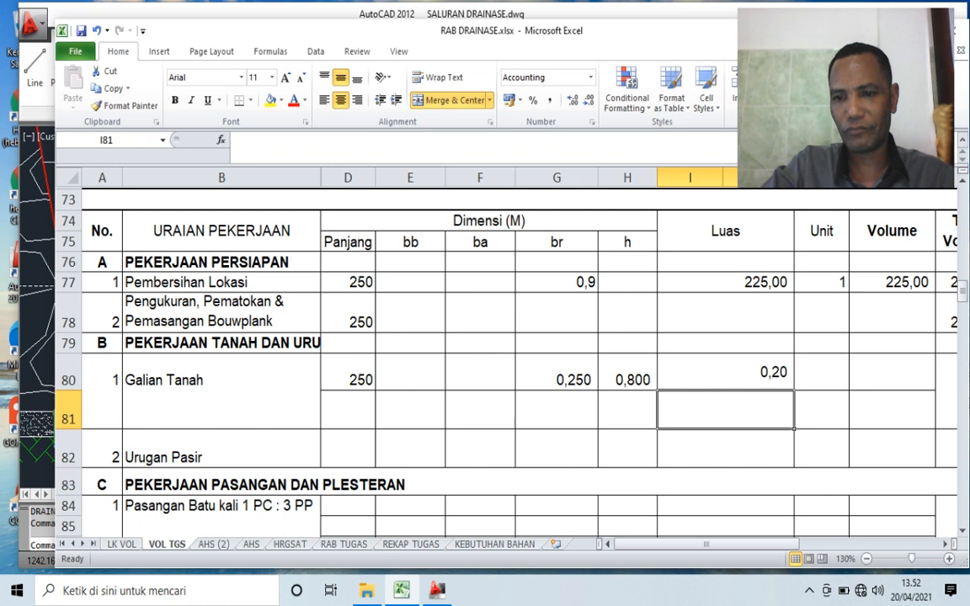
- Check the side trenches in the AutoCAD section and set the Unit of Galian Tanah in Excel to 2
click(822, 373)
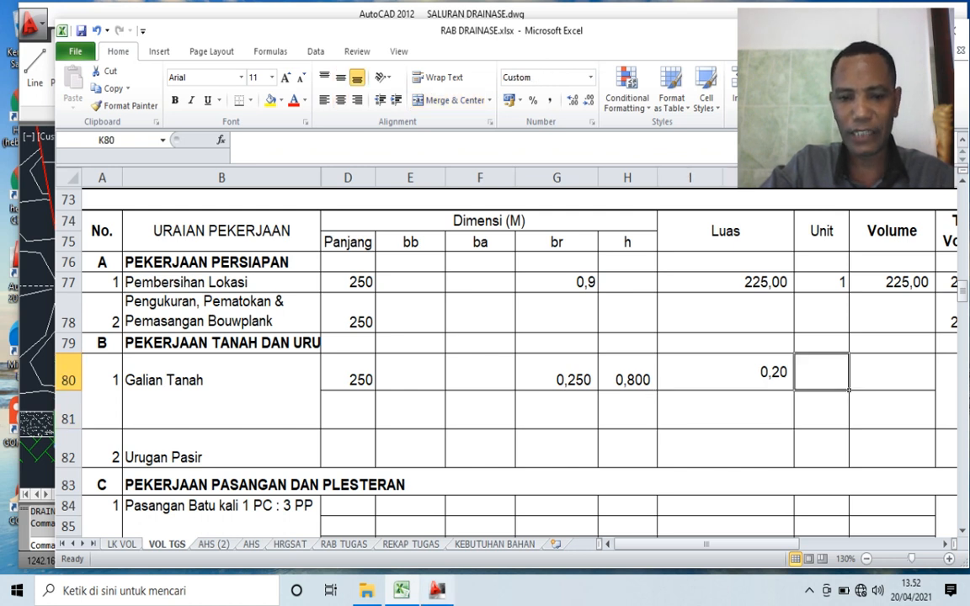
click(437, 591)
scroll(472, 438, down, 3)
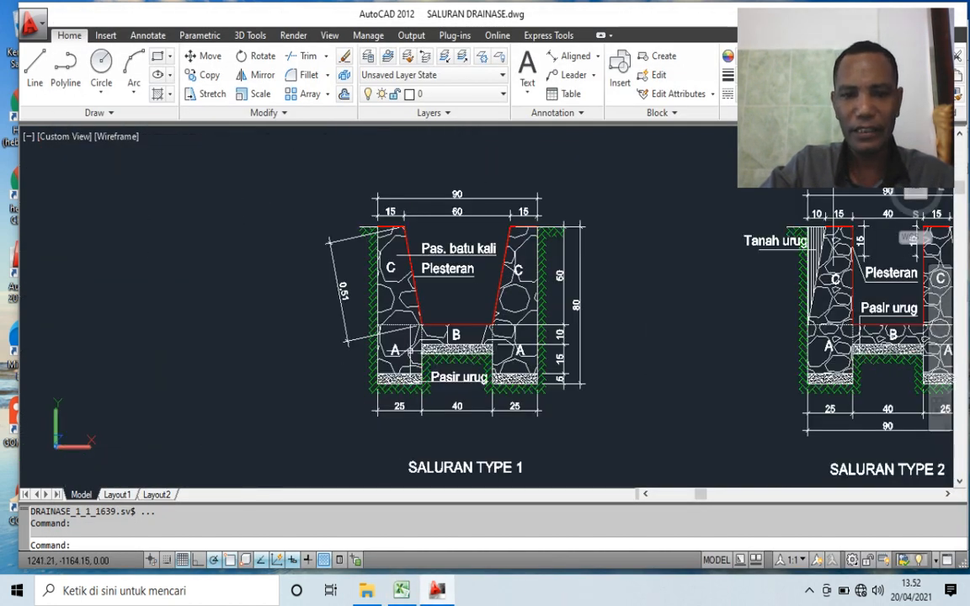
scroll(426, 376, up, 3)
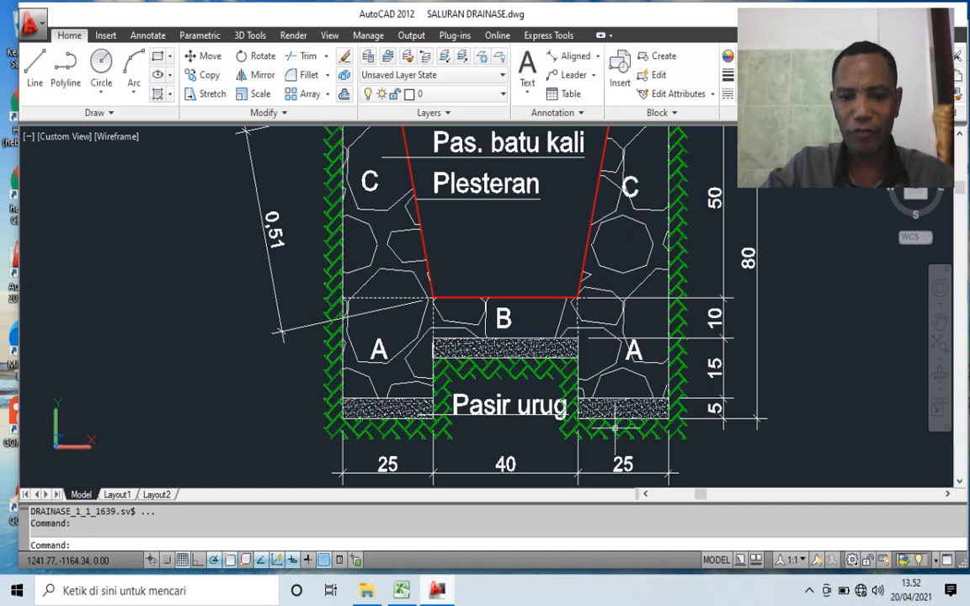
key(alt+Tab)
text(2)
key(Tab)
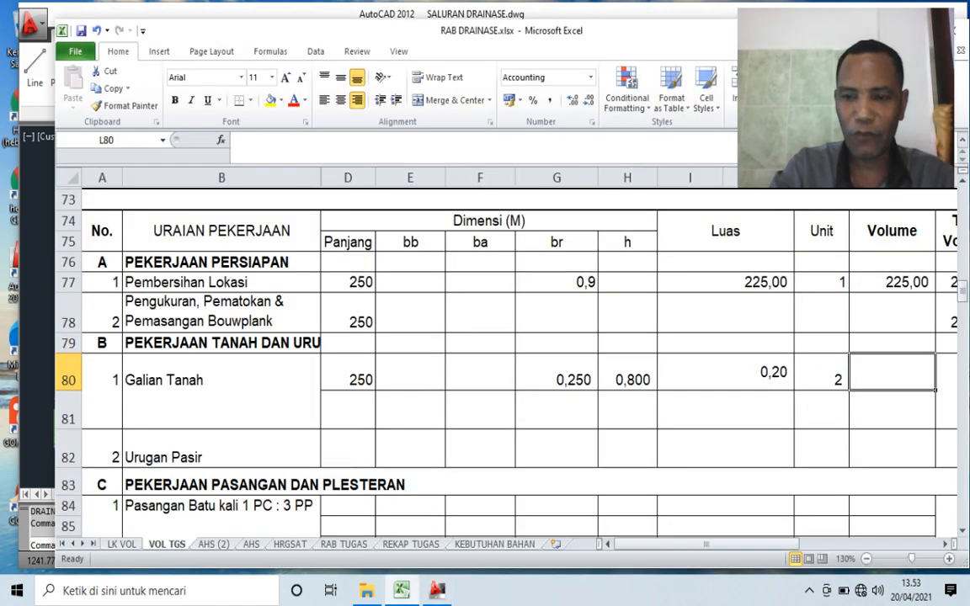
- Calculate the Volume of Galian Tanah in L80 with =D80*I80*K80
text(=)
key(Left)
key(Left)
key(Left)
key(Left)
key(Left)
key(Left)
key(Left)
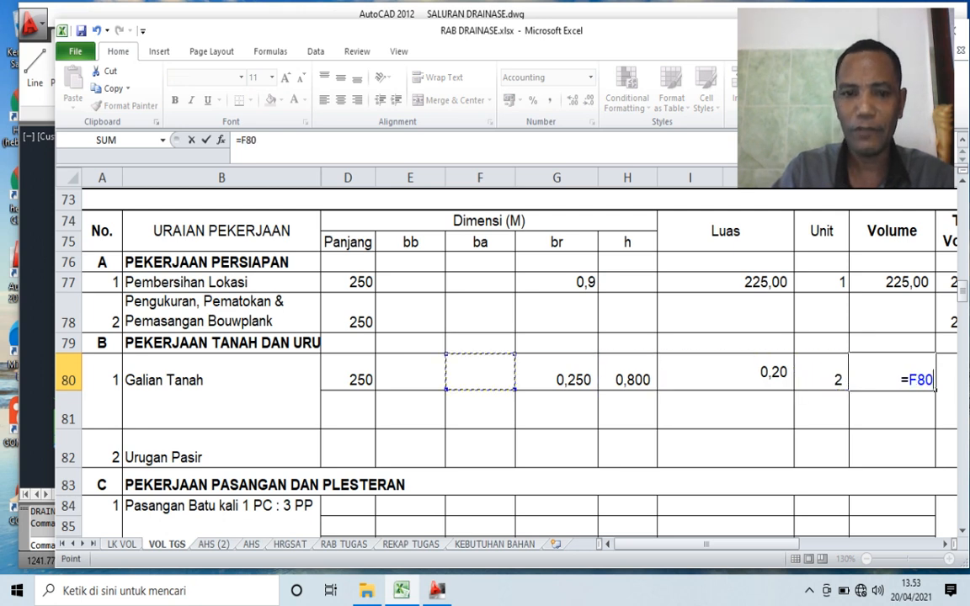
text(*)
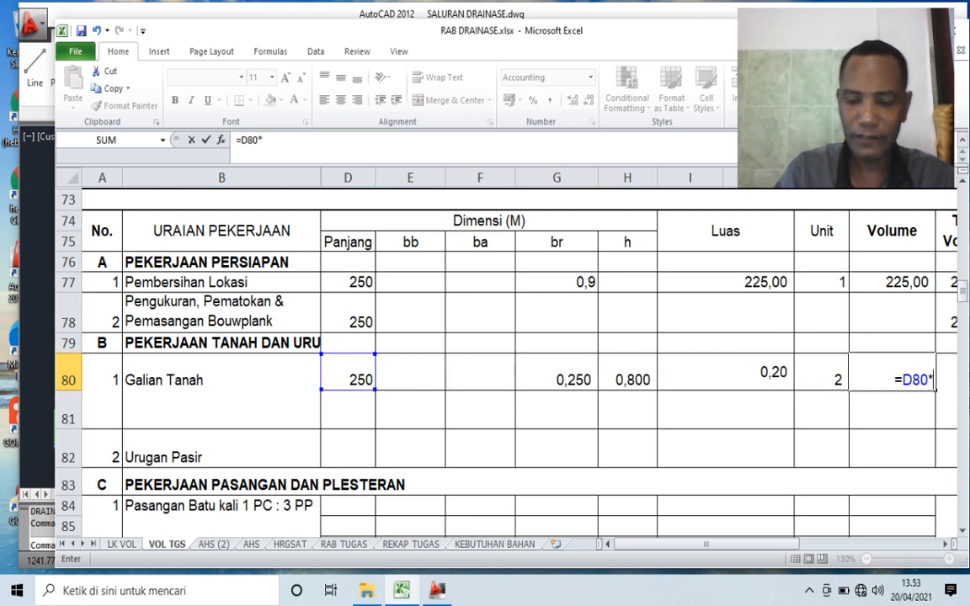
key(Left)
key(Left)
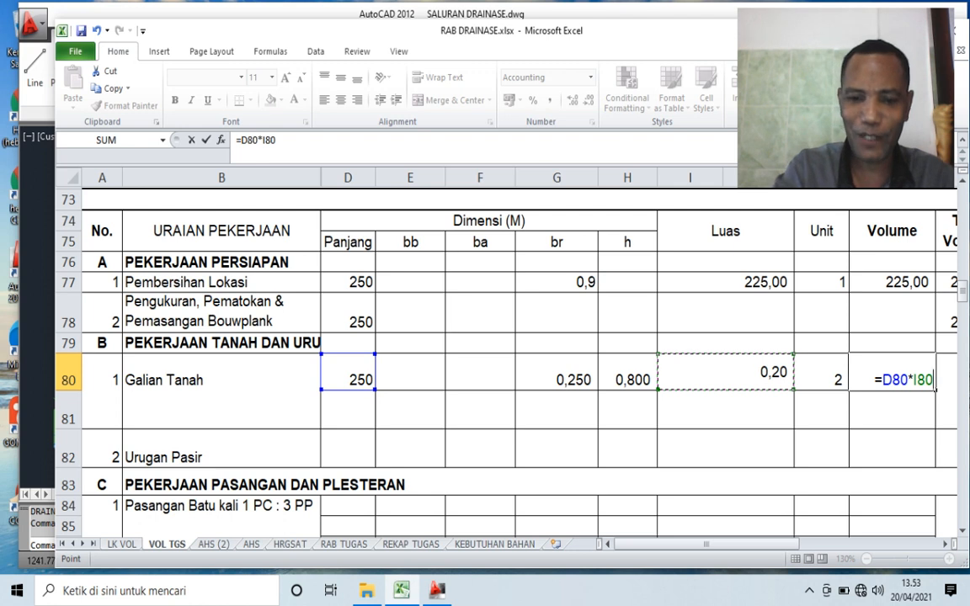
text(*)
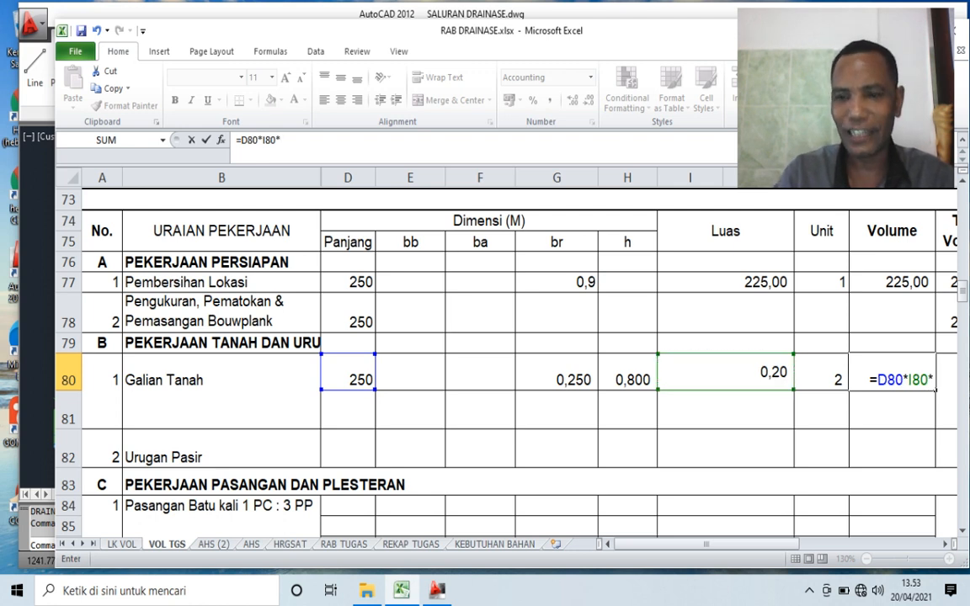
key(Left)
key(Return)
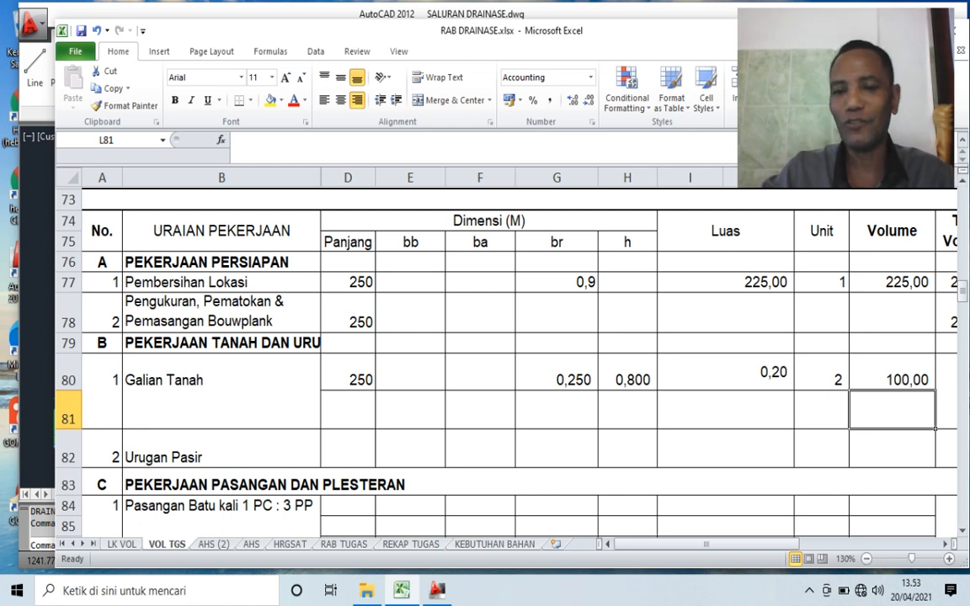
key(Up)
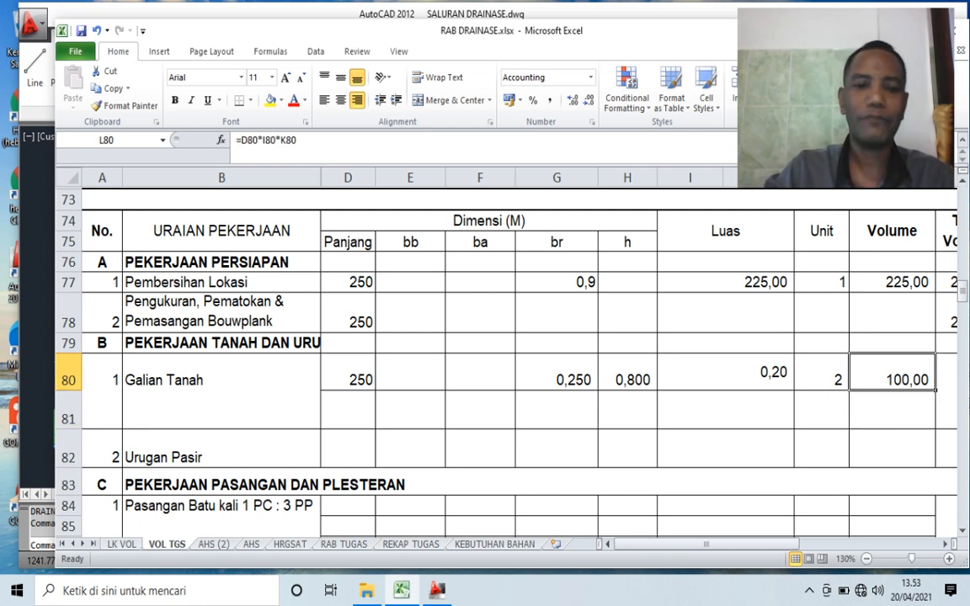
- Set the Panjang of the second Galian Tanah row, cell D81, to 250
click(348, 410)
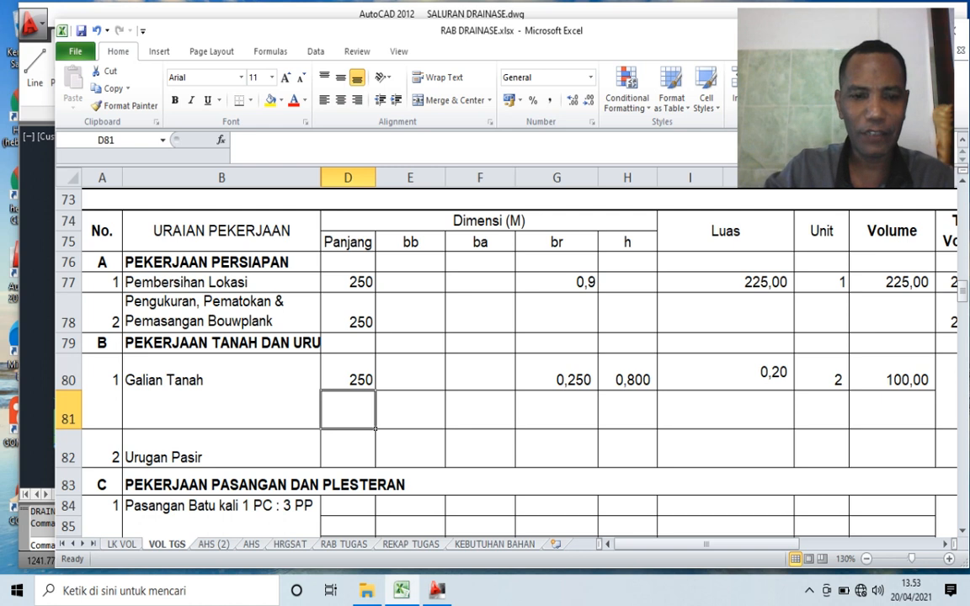
text(250)
click(557, 449)
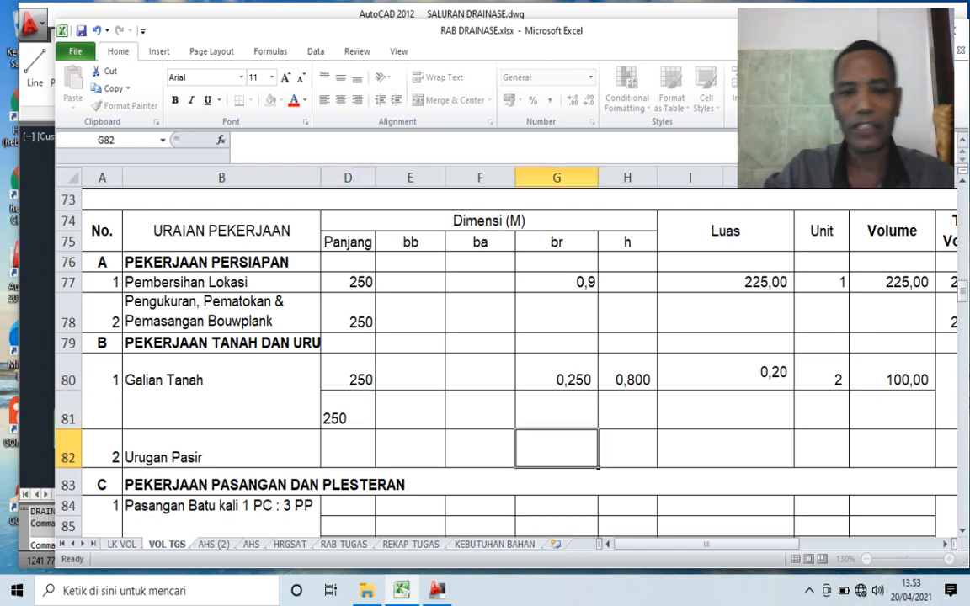
- Examine the middle trench between the two side trenches in the AutoCAD section for its width and excavation depth
click(557, 410)
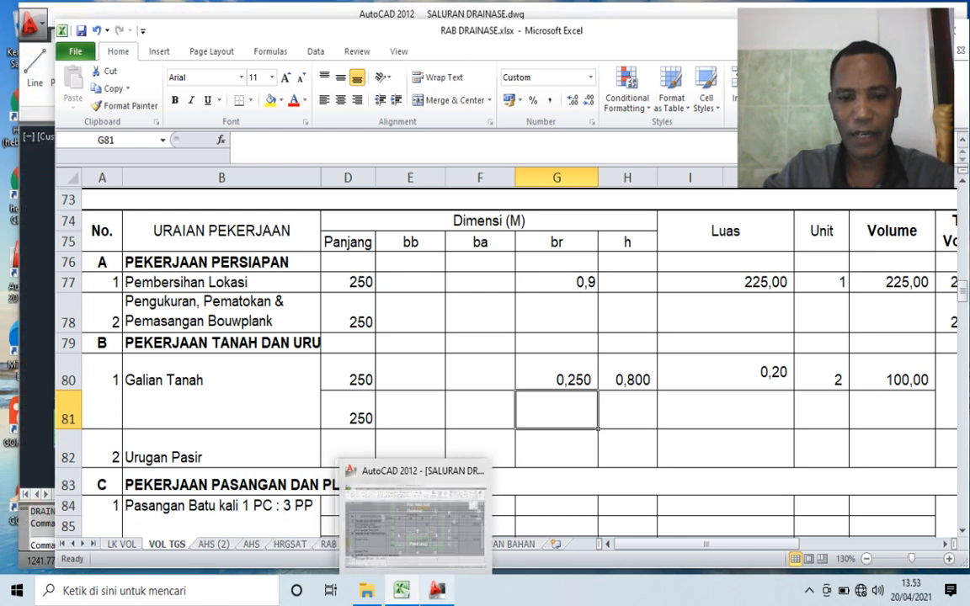
click(413, 514)
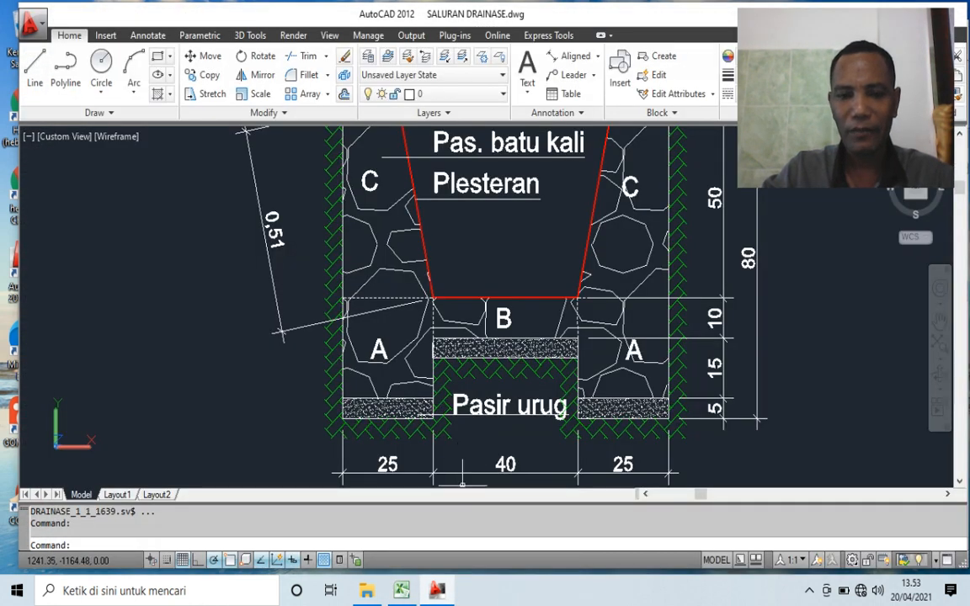
scroll(466, 372, up, 2)
scroll(403, 319, down, 5)
scroll(396, 303, up, 2)
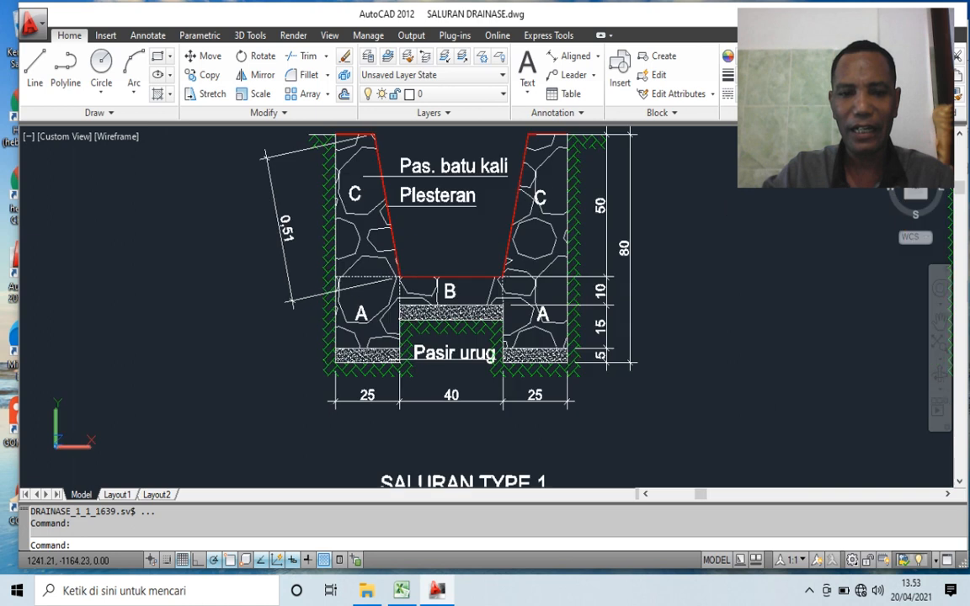
scroll(383, 337, up, 1)
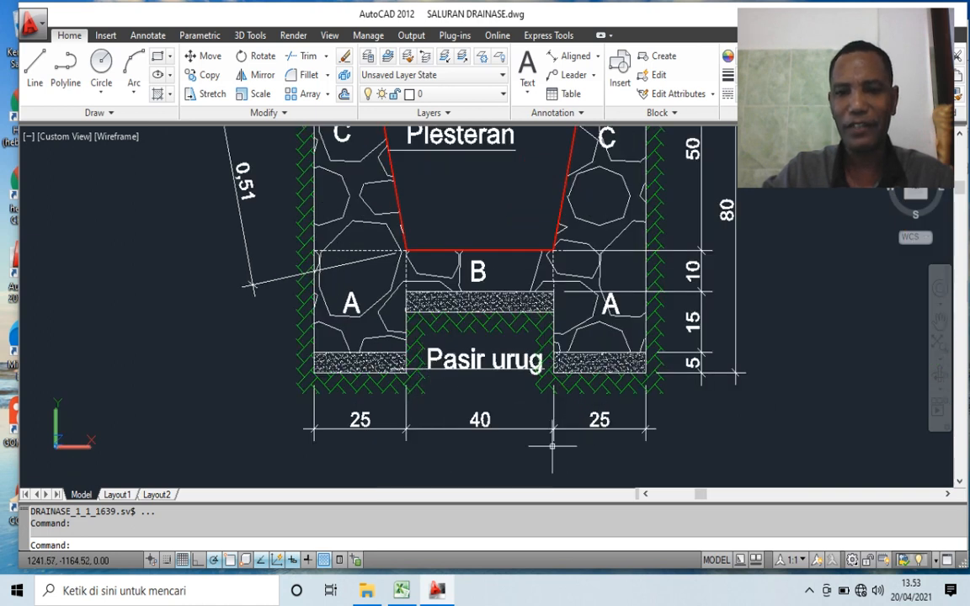
scroll(552, 447, down, 1)
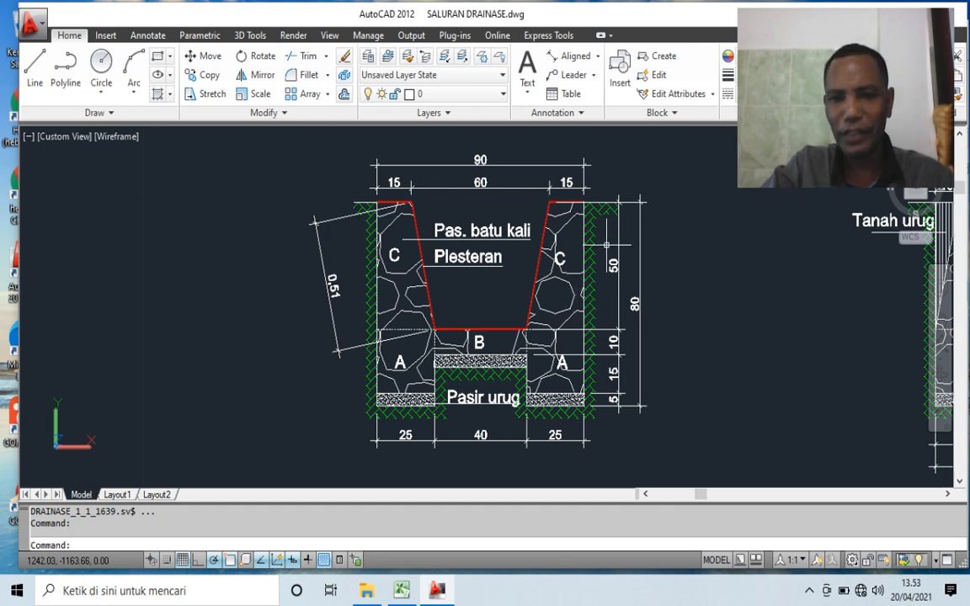
scroll(619, 352, up, 1)
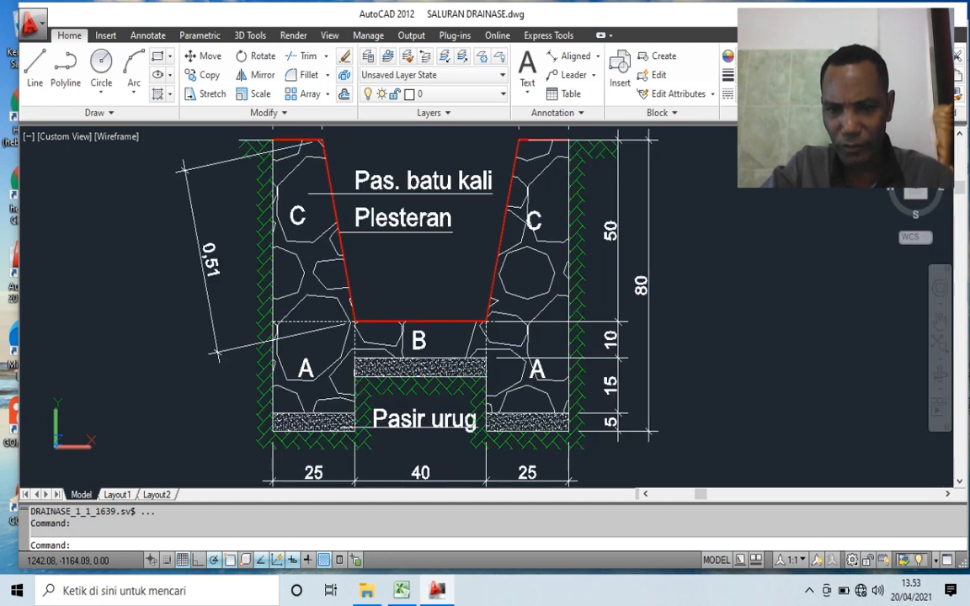
scroll(619, 349, up, 1)
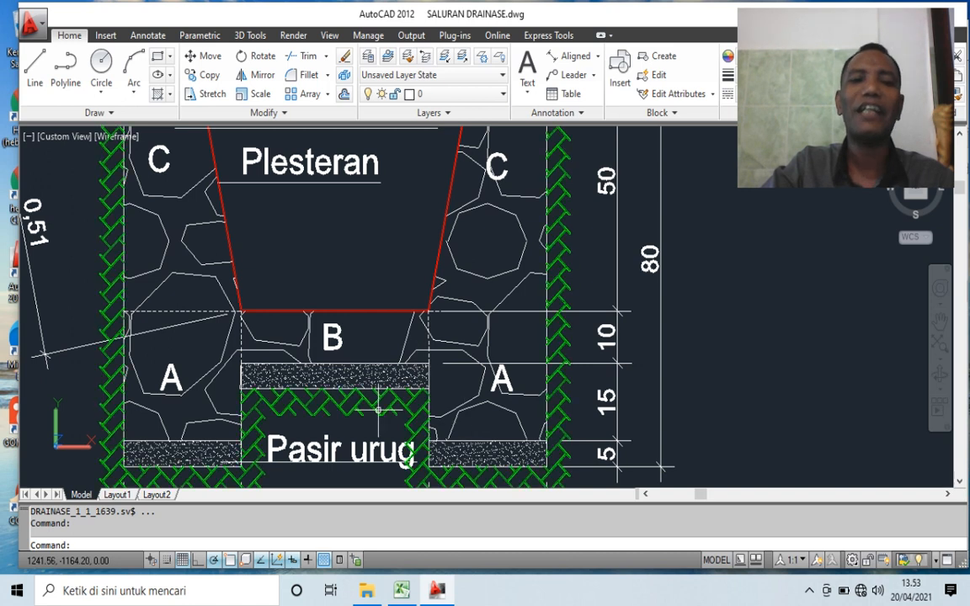
- In Excel, set the br of the second Galian Tanah row to 0,40 and its h to 0,65
key(alt+Tab)
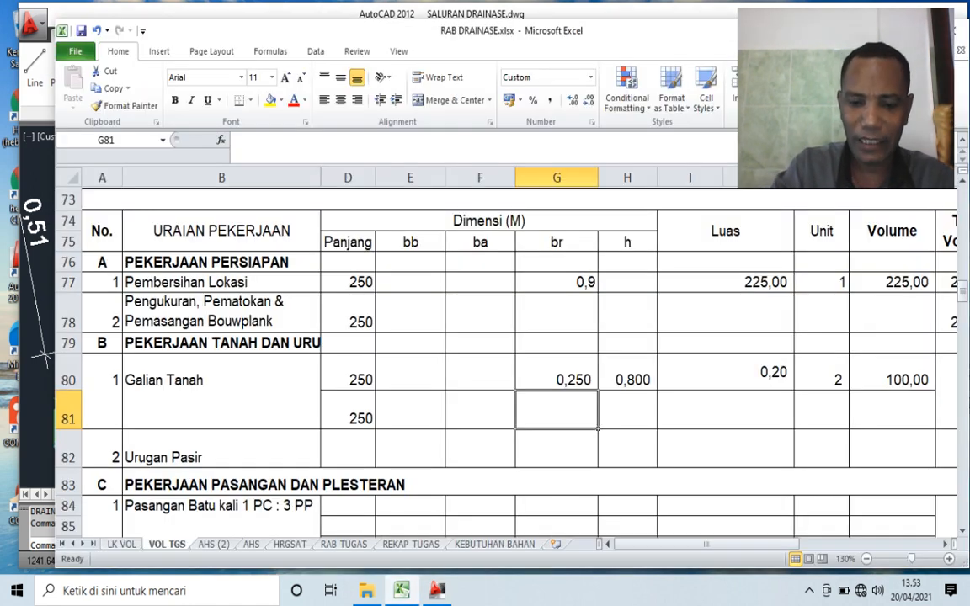
text(,)
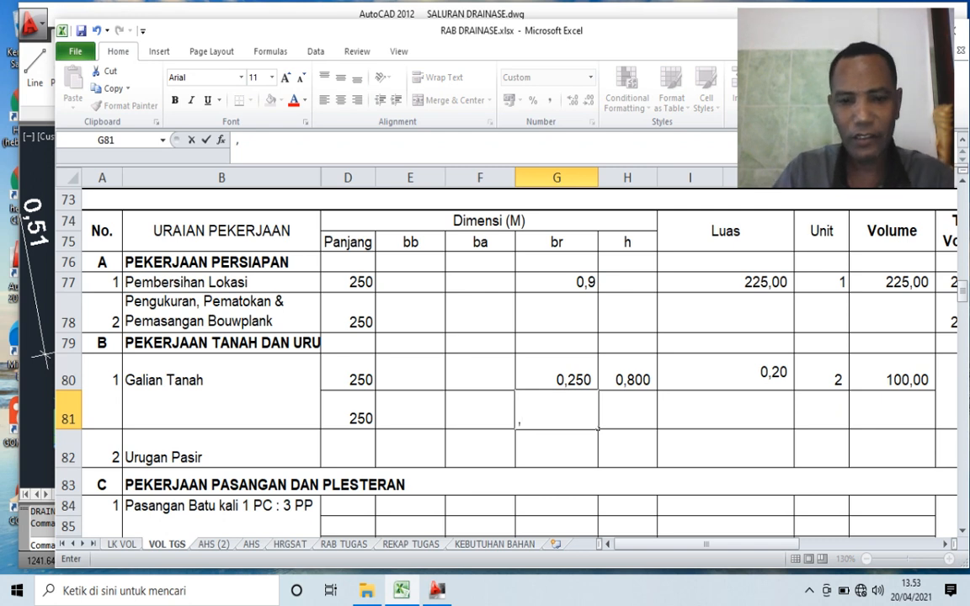
text(40)
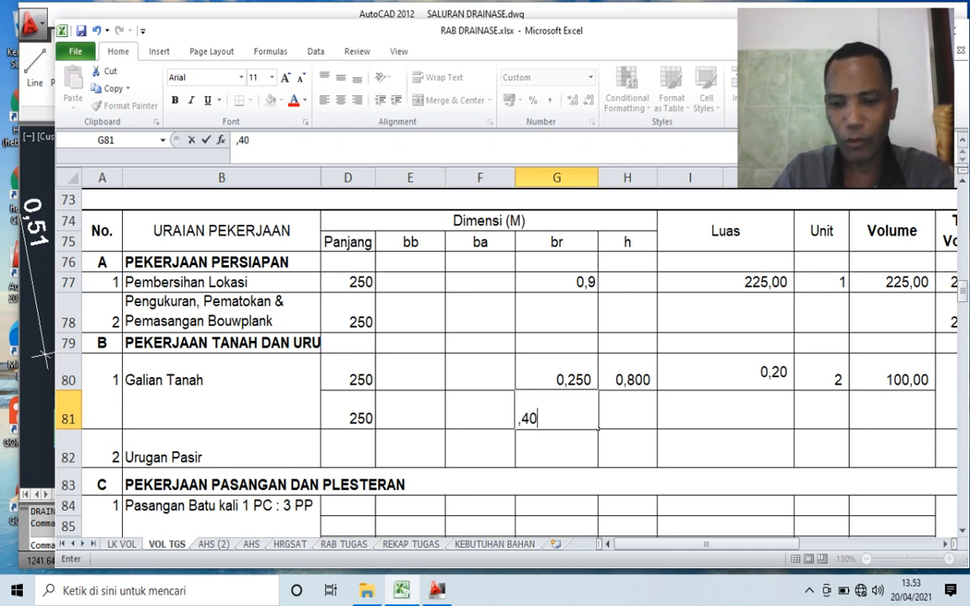
key(Tab)
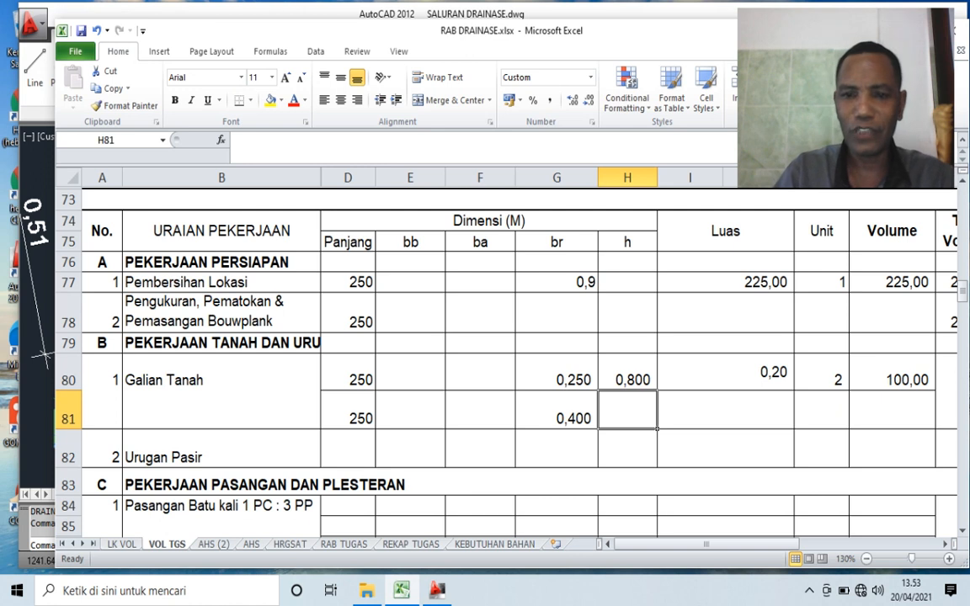
text(,65)
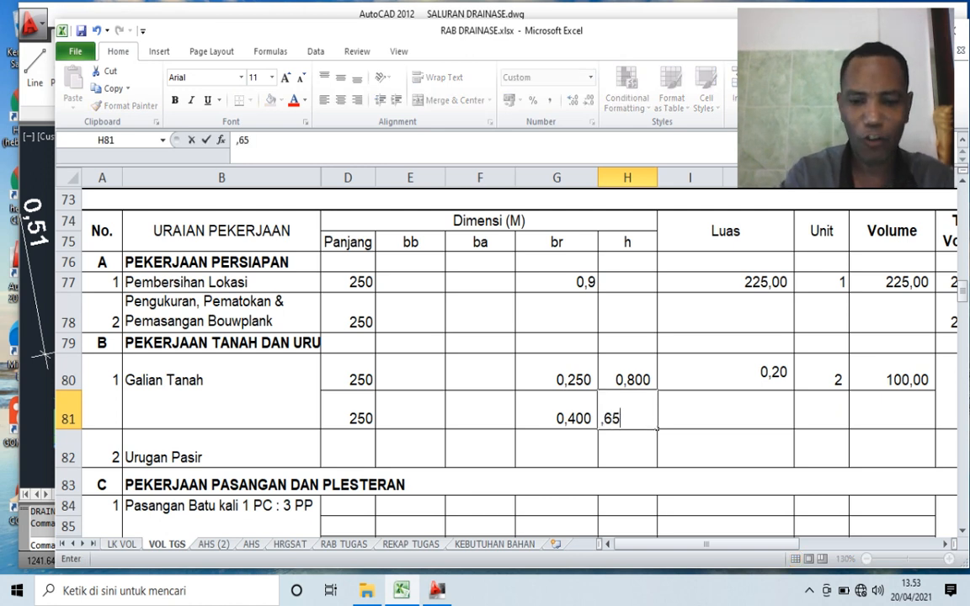
key(Return)
key(Up)
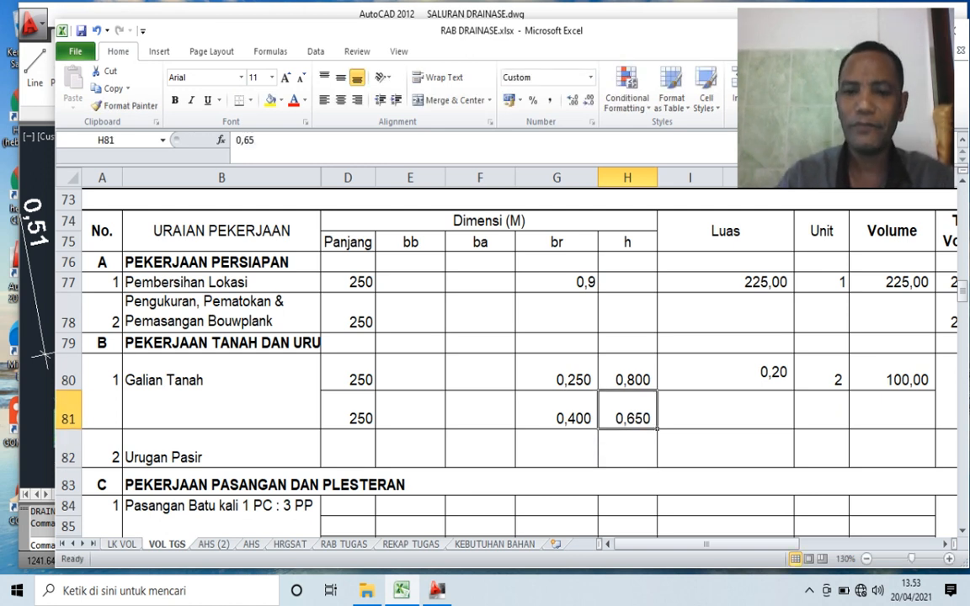
- Calculate the Luas of the second Galian Tanah row in I81 with =G81*H81
key(Right)
text(=)
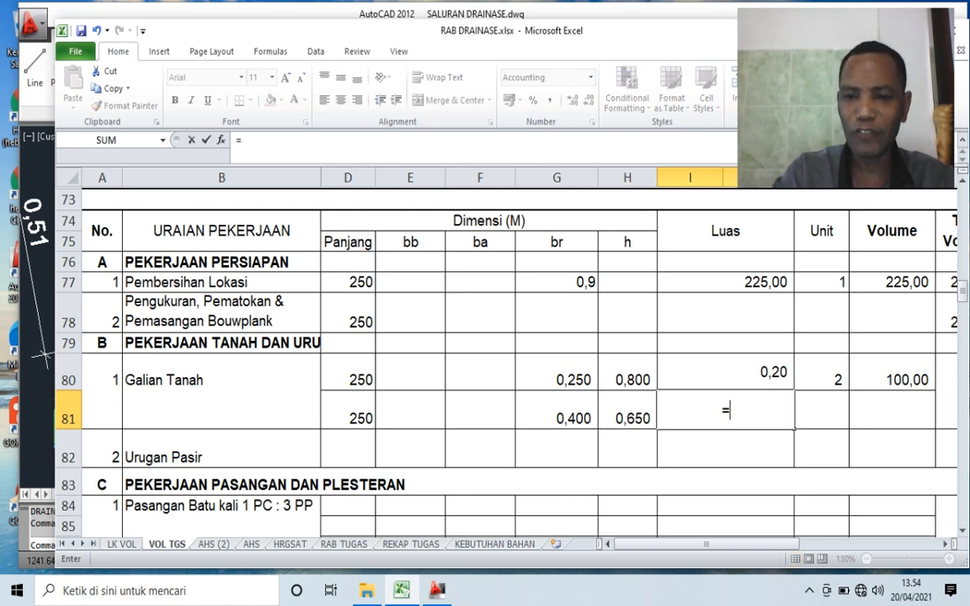
key(Left)
key(Left)
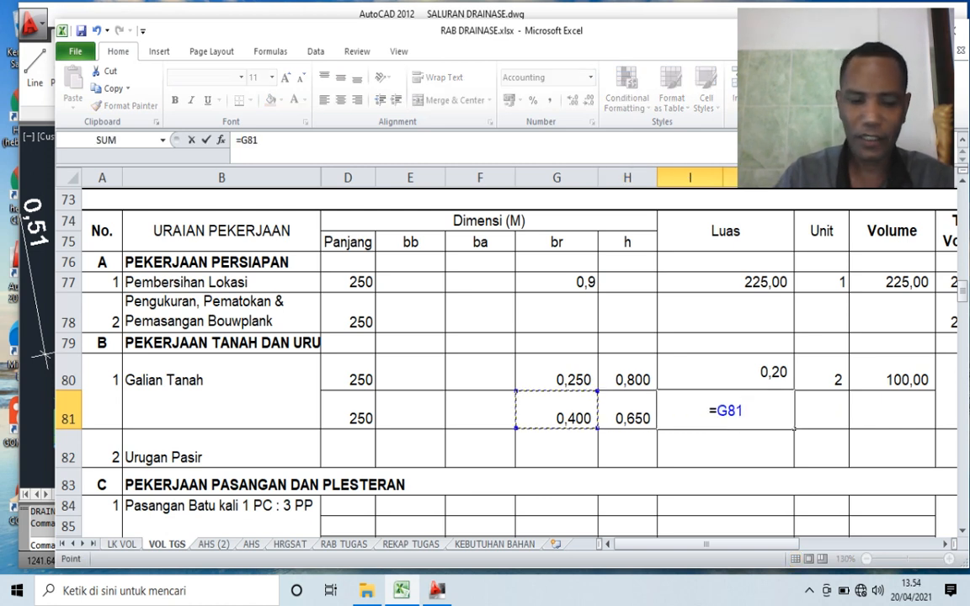
text(*)
key(Left)
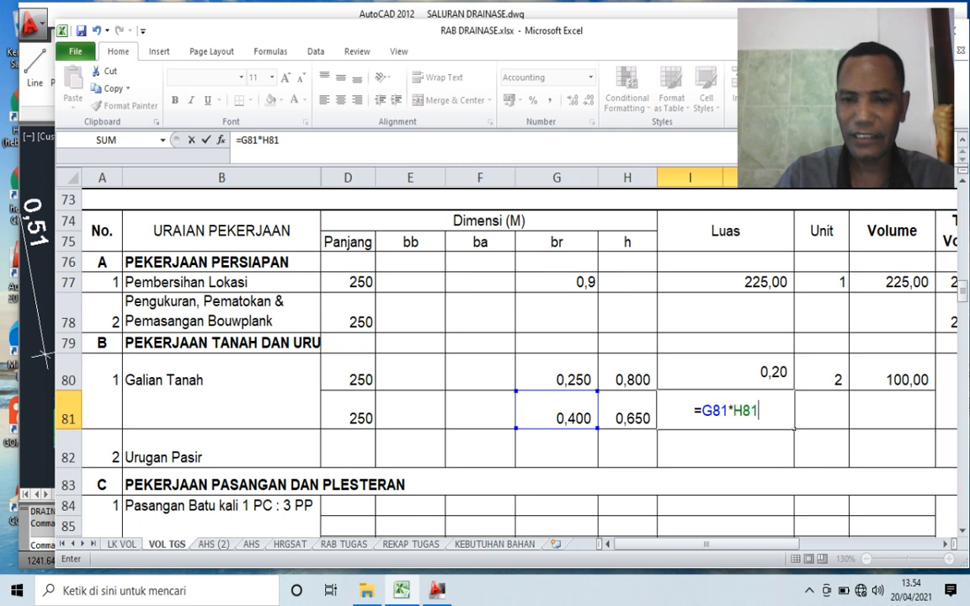
key(Return)
key(Up)
- Check the middle trench in the AutoCAD section and set the Unit of the second Galian Tanah row in Excel to 1
key(Right)
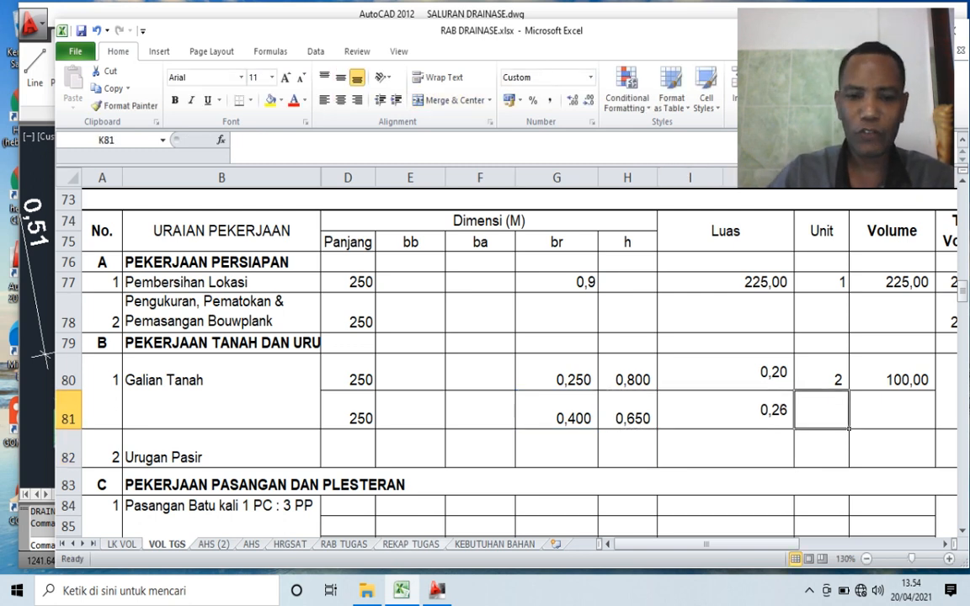
key(alt+Tab)
scroll(407, 459, down, 3)
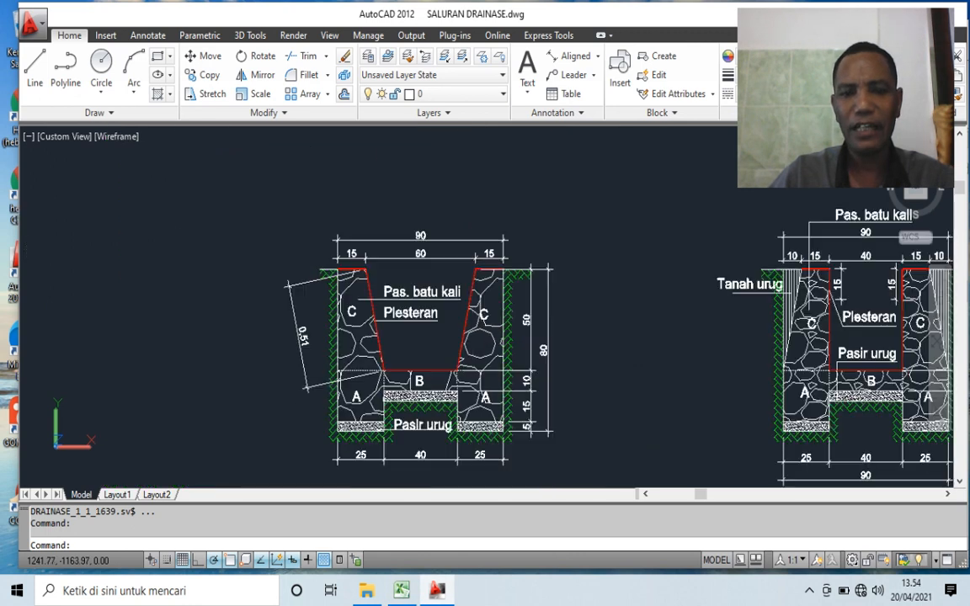
scroll(532, 452, up, 2)
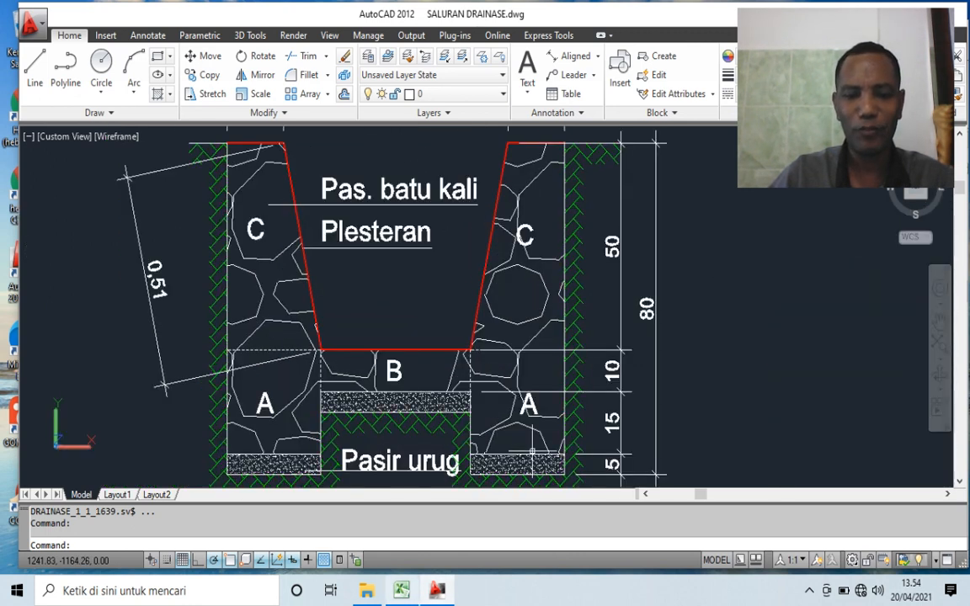
key(alt+Tab)
text(1)
key(Tab)
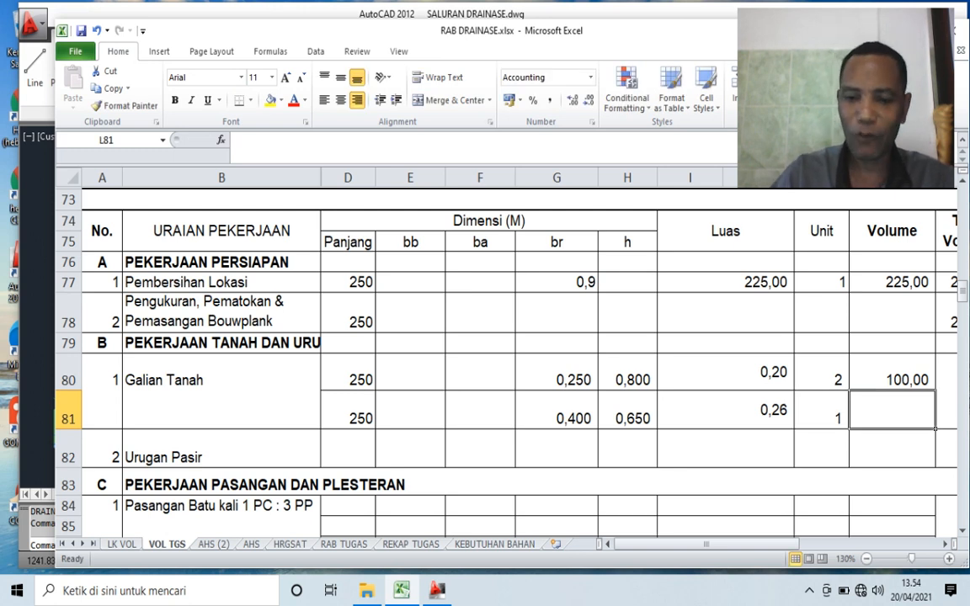
- Calculate the Volume of the second Galian Tanah row in L81 with =D81*I81*K81
text(=)
key(Left)
key(Left)
key(Left)
key(Left)
key(Left)
key(Left)
key(Left)
key(Left)
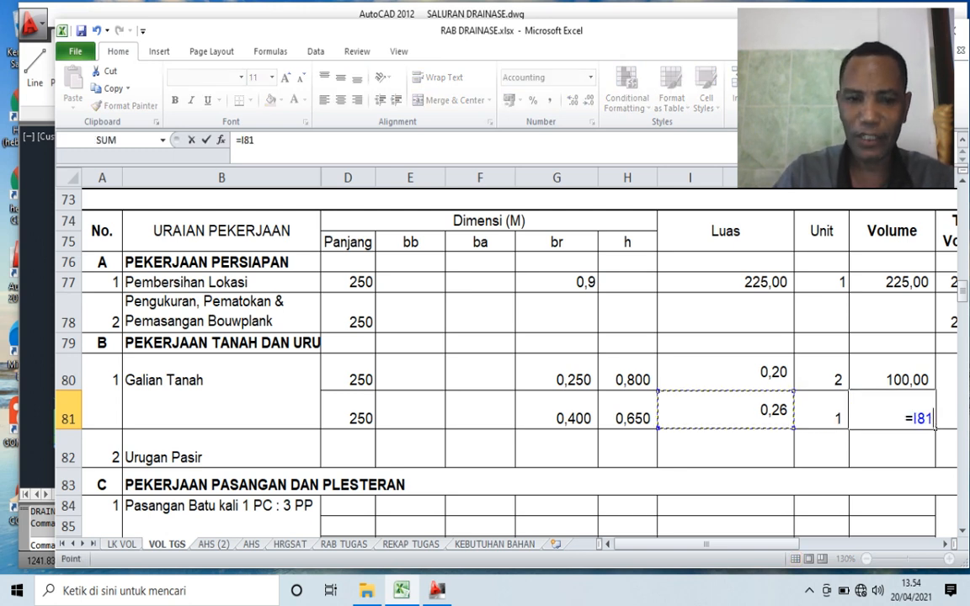
text(*)
key(Left)
key(Left)
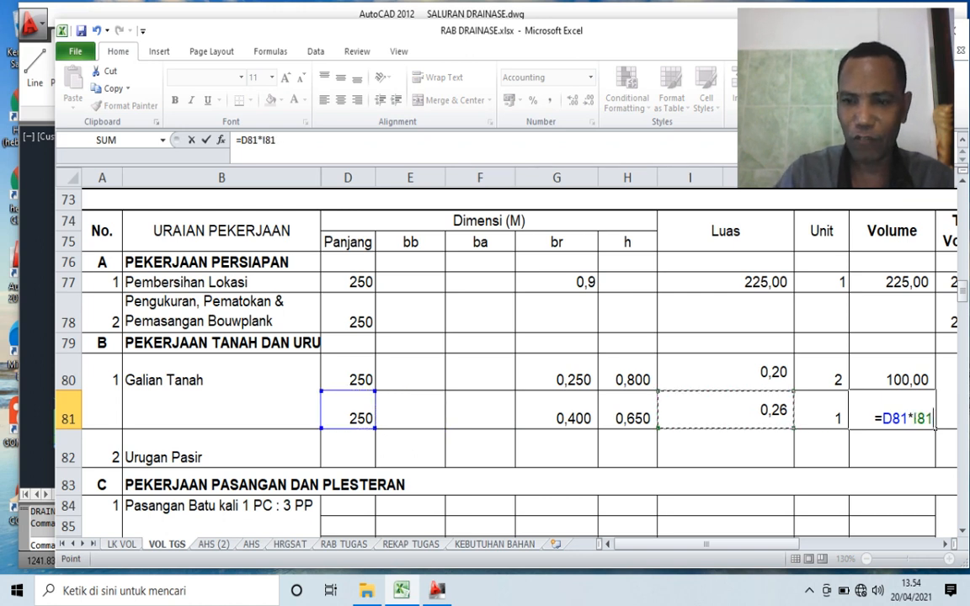
text(*)
key(Left)
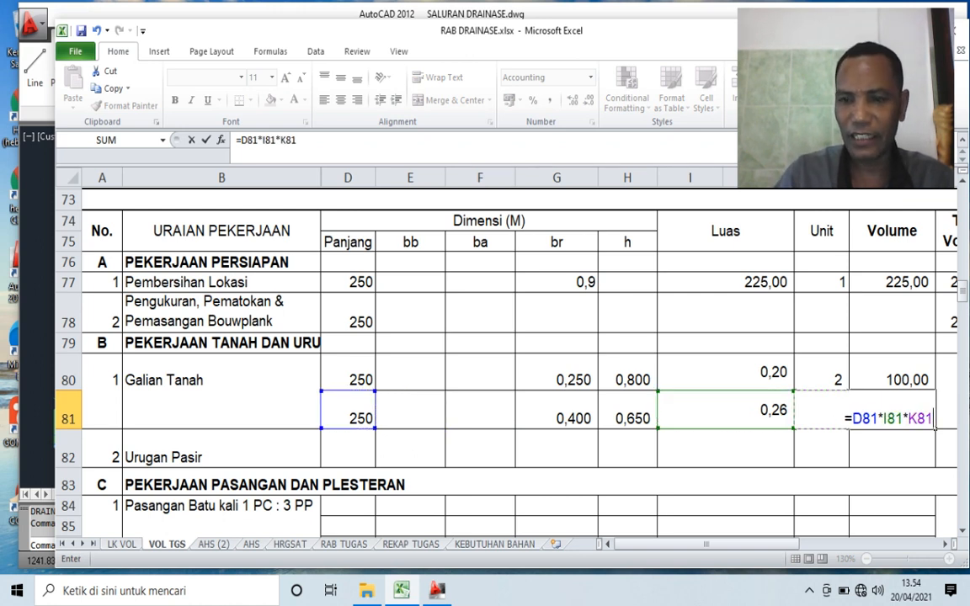
key(Return)
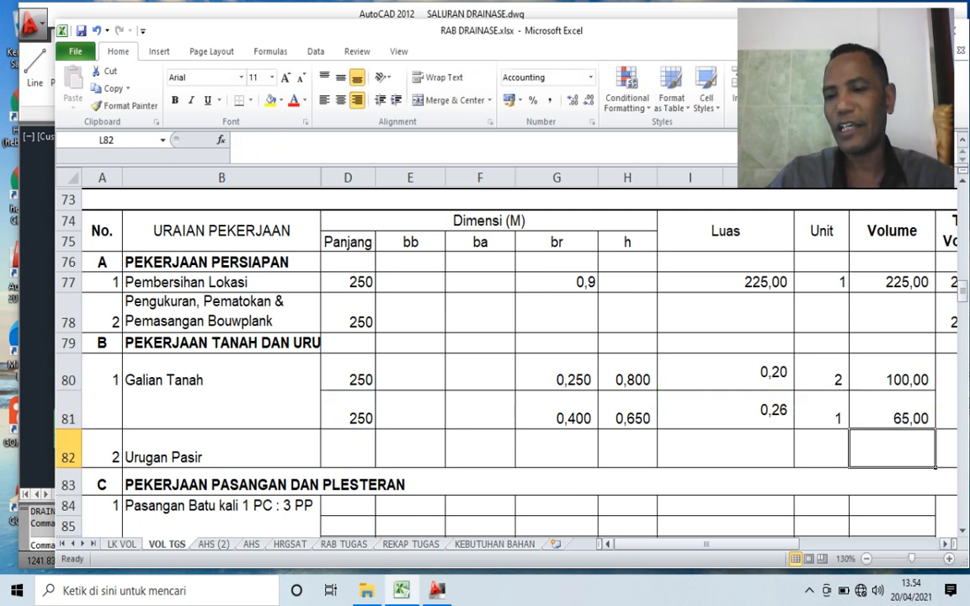
- Clear the Volume in L81 and refill it by copying the formula from L80
key(Up)
key(BackSpace)
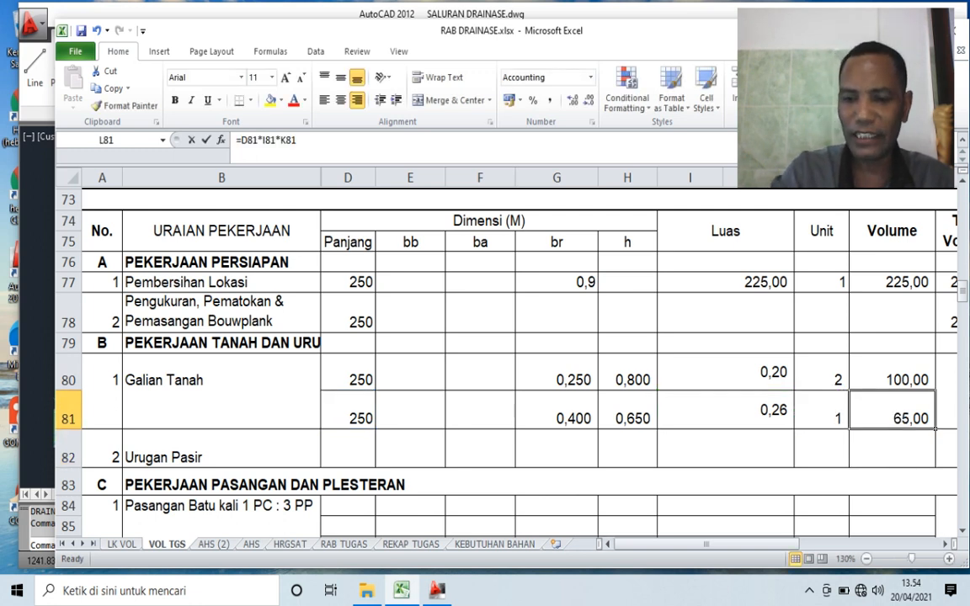
key(Return)
key(Up)
key(Up)
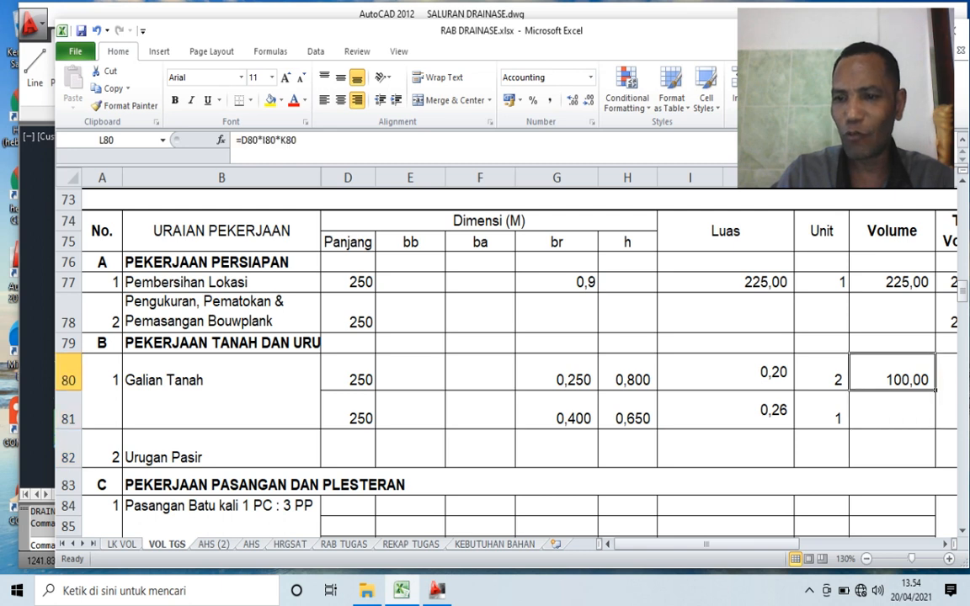
key(ctrl+c)
key(Down)
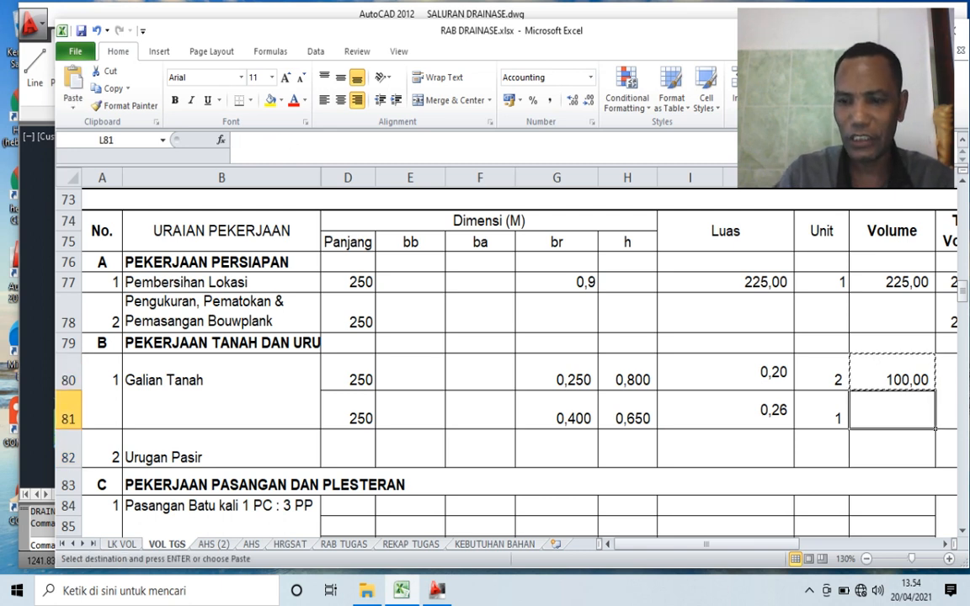
key(Return)
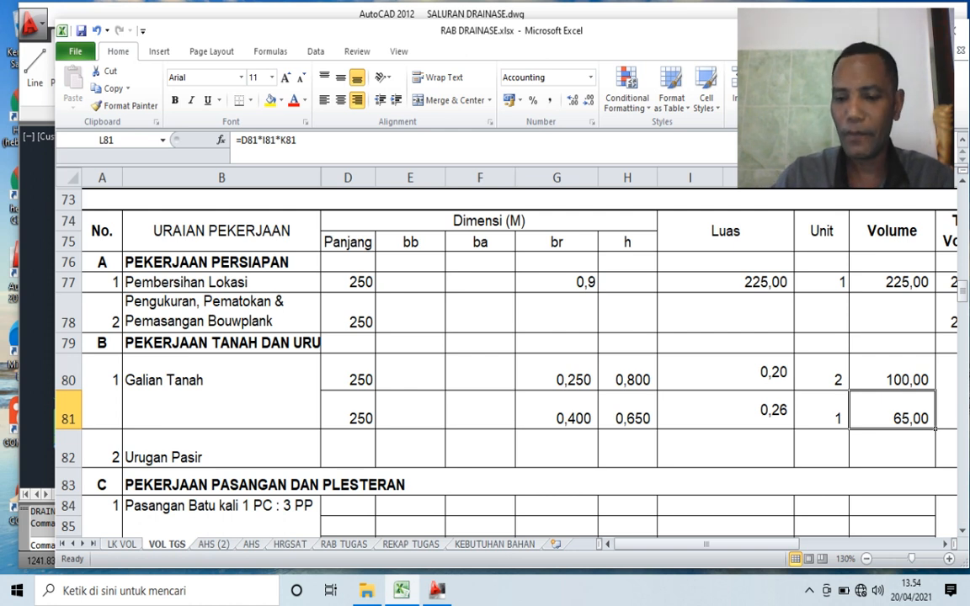
- Calculate the Total Volume of Galian Tanah in M81 with =L80+L81
key(Right)
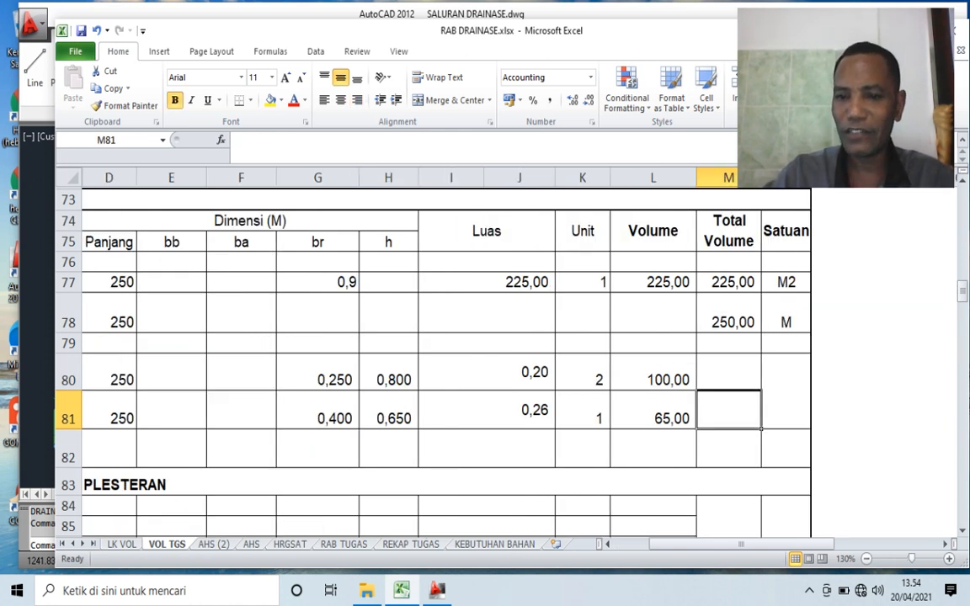
text(=)
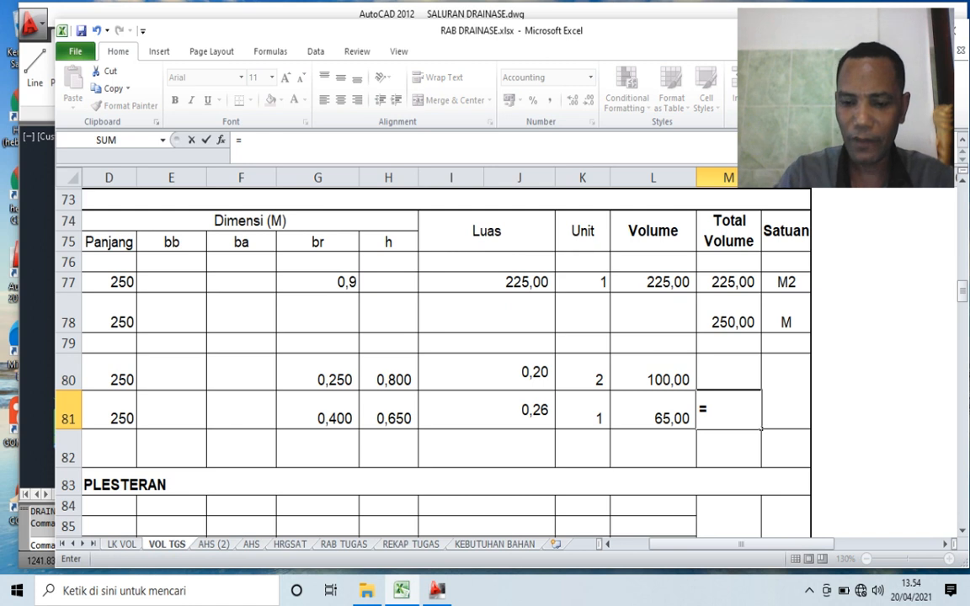
key(Left)
key(Up)
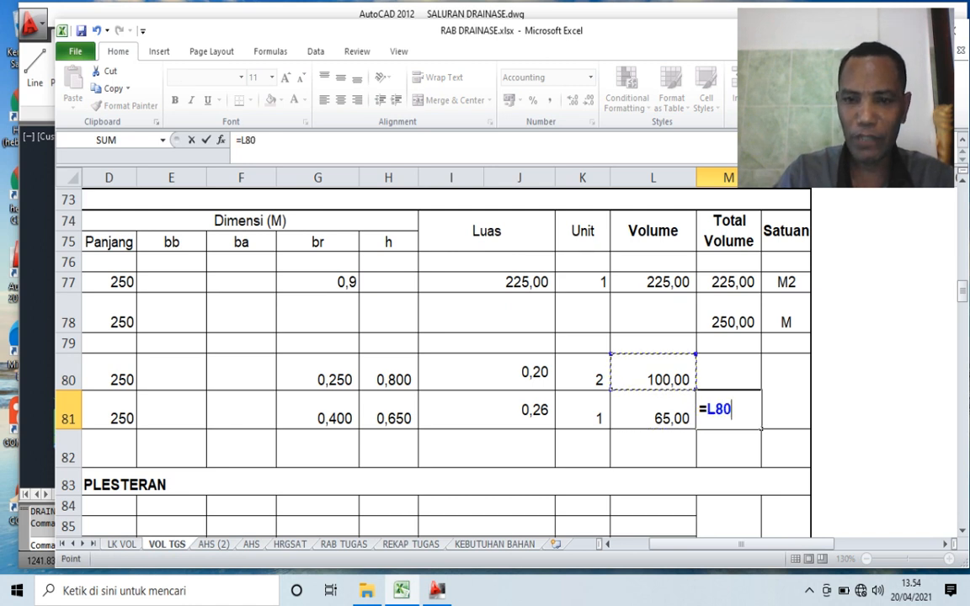
text(+)
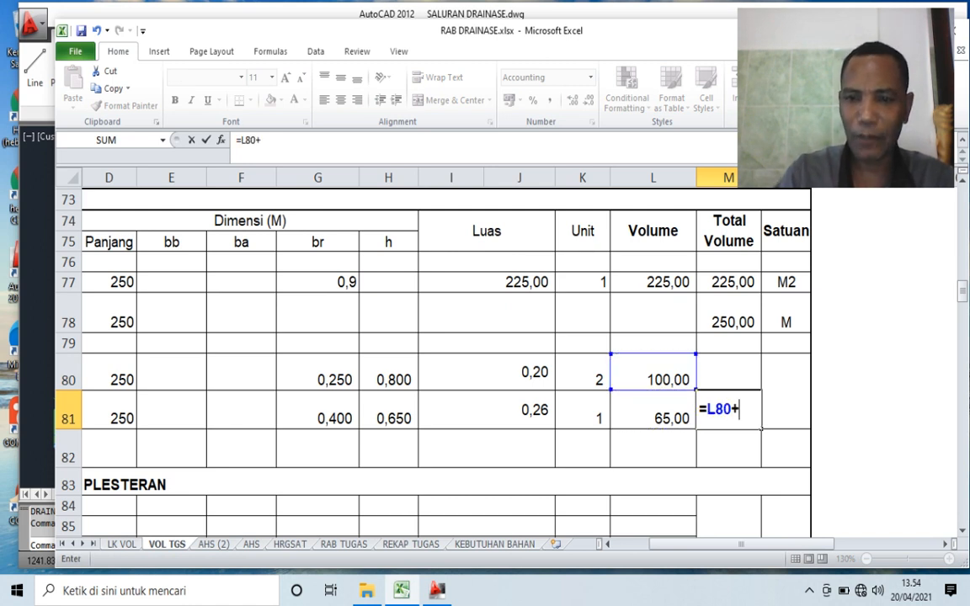
key(Down)
key(Left)
key(Up)
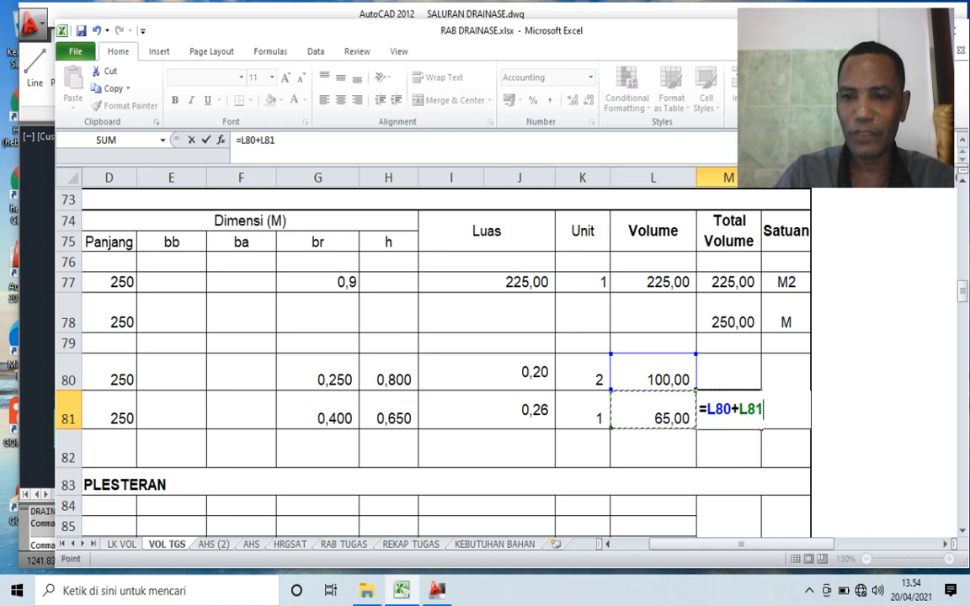
key(Return)
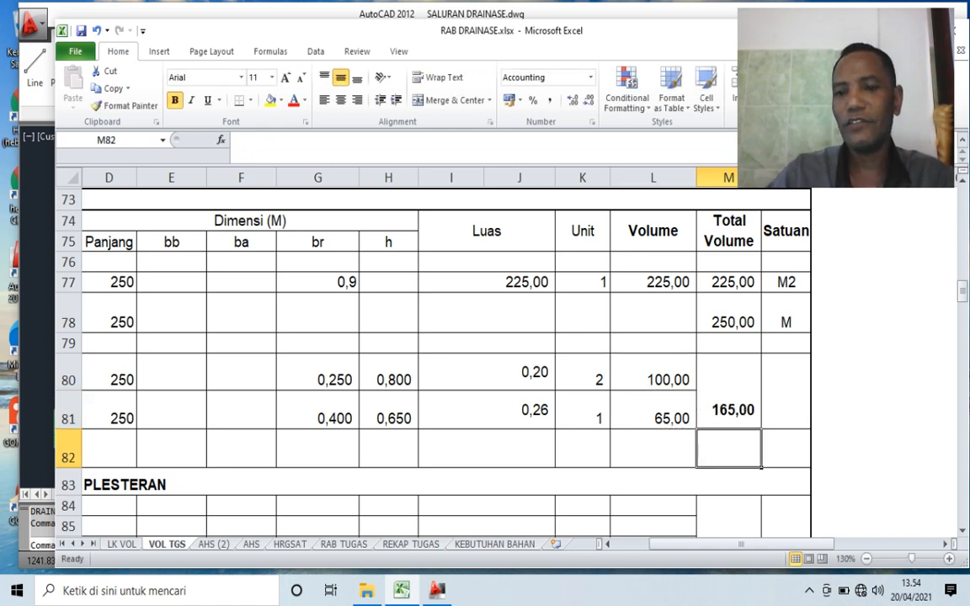
- Set the Satuan of Galian Tanah in N80 to M3
key(Up)
key(Right)
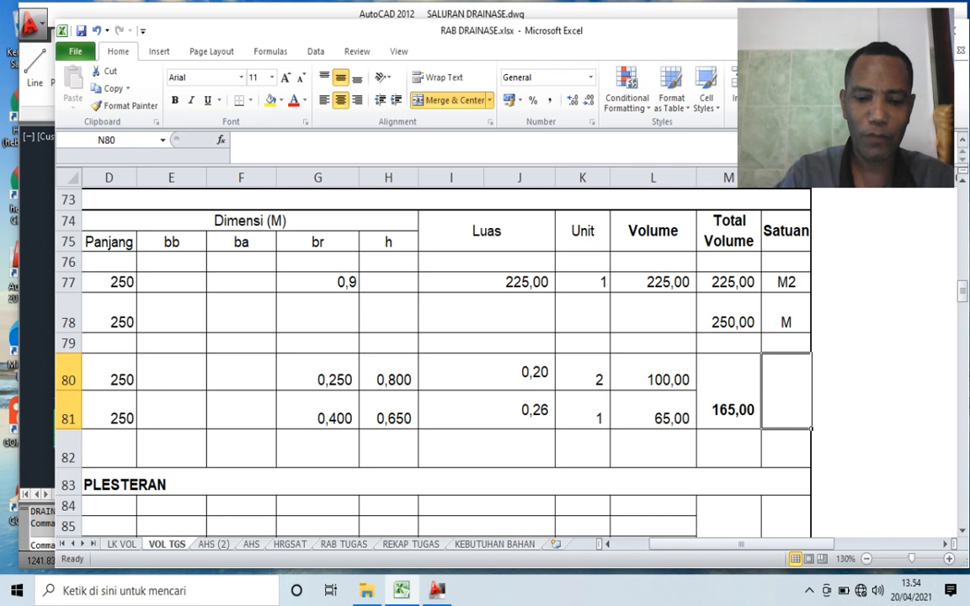
text(M3)
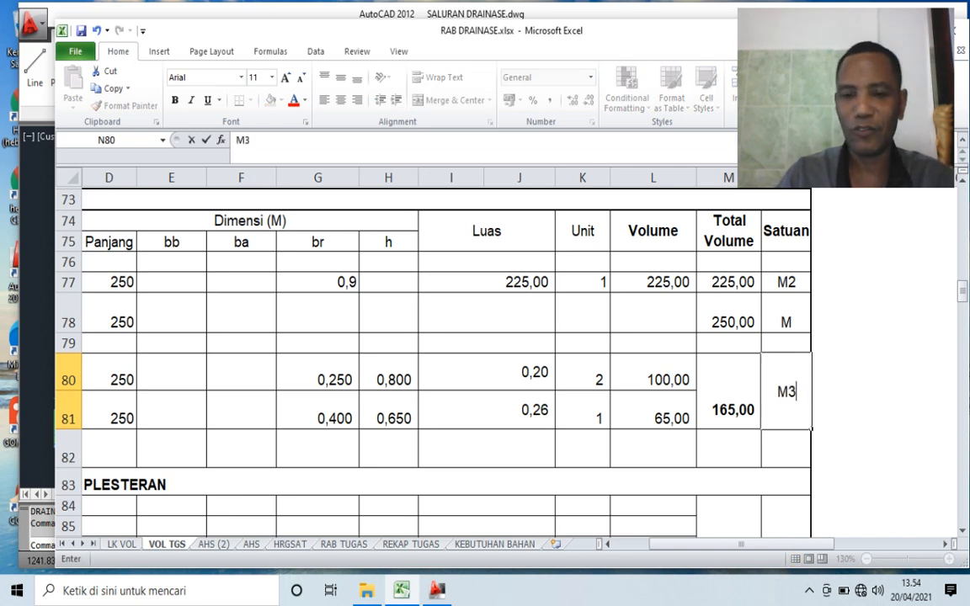
key(Home)
- Check the Pasir urug layers in the AutoCAD cross-section and set the Panjang of Urugan Pasir in Excel to 250
key(Down)
key(Down)
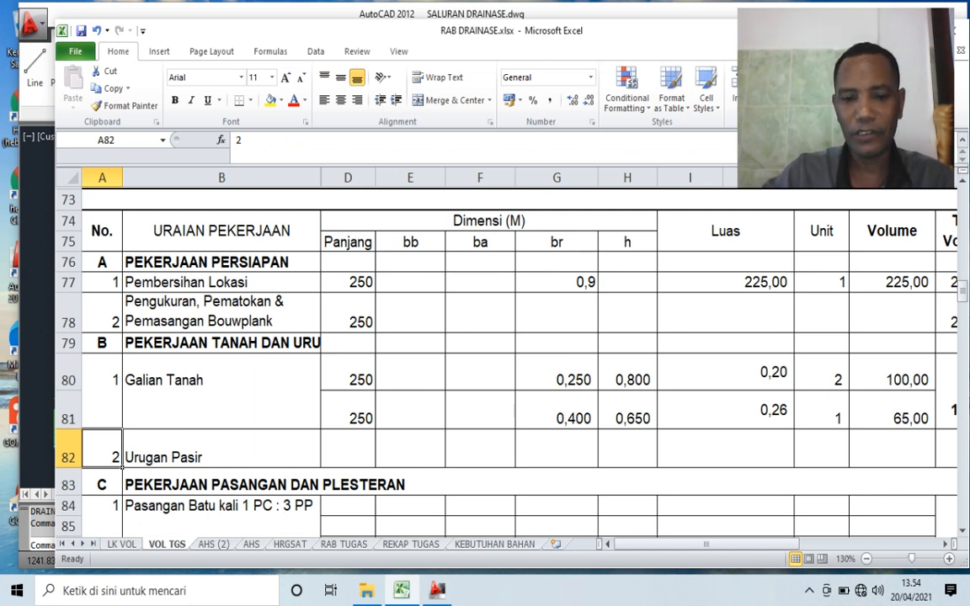
click(437, 591)
scroll(483, 451, down, 2)
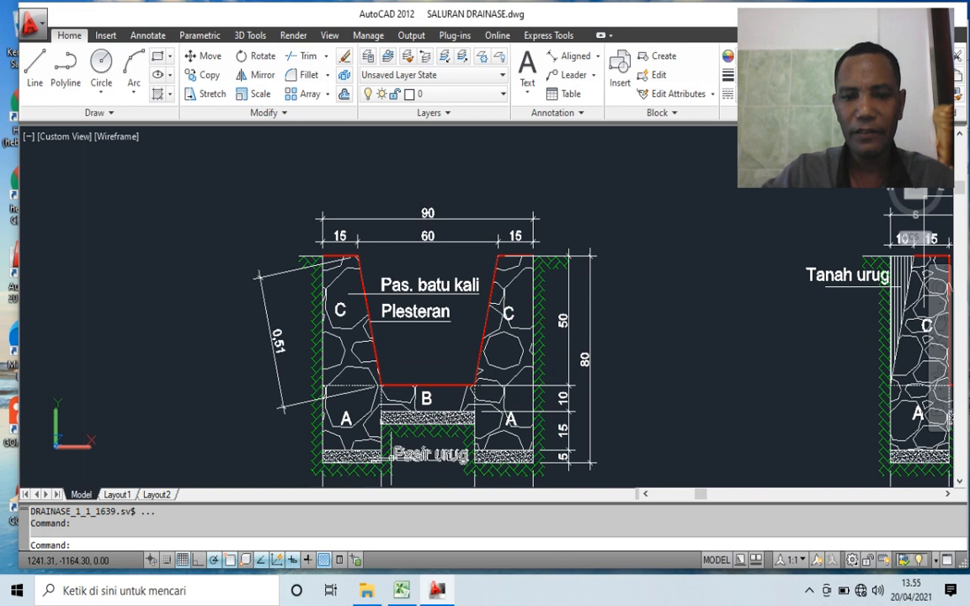
scroll(392, 459, up, 7)
scroll(440, 265, down, 7)
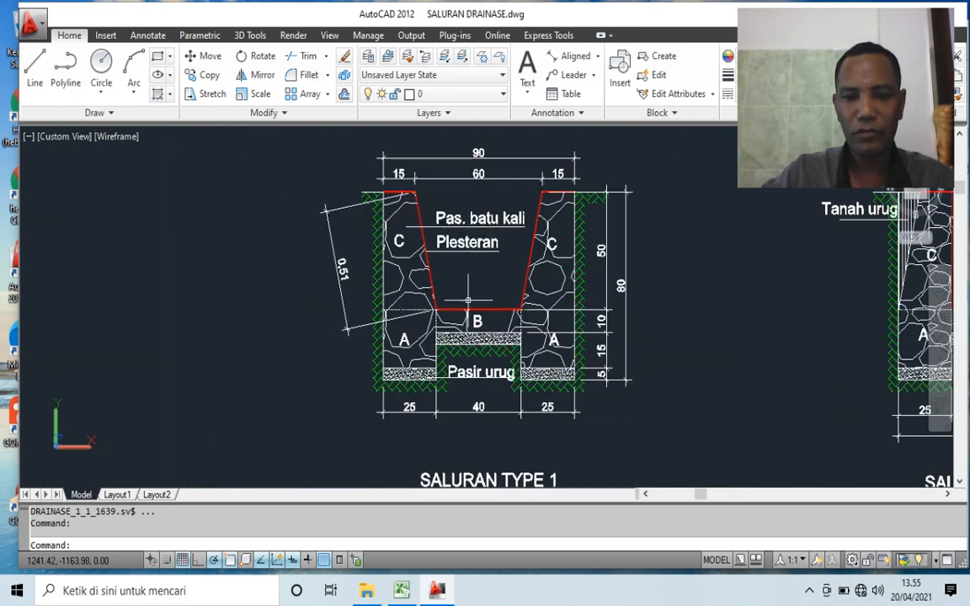
scroll(396, 410, up, 3)
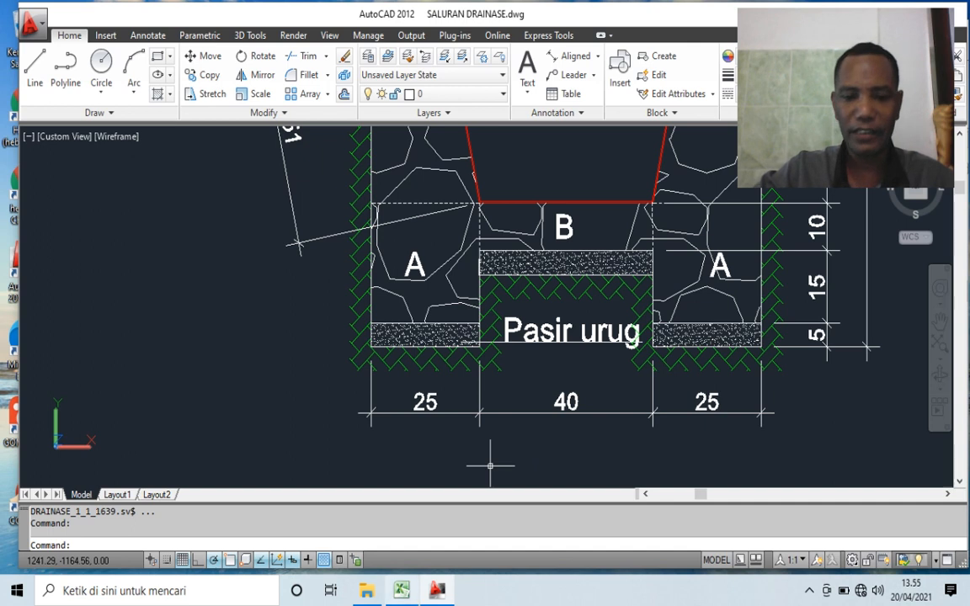
click(401, 591)
click(348, 449)
text(250)
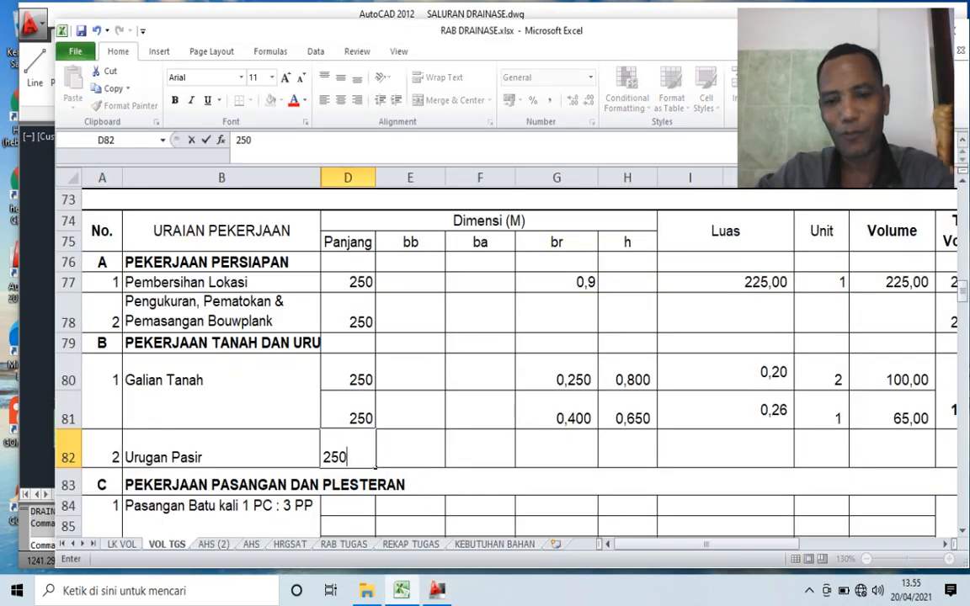
- Enter 0,9 as the br and 0,05 as the h of Urugan Pasir in row 82
click(557, 449)
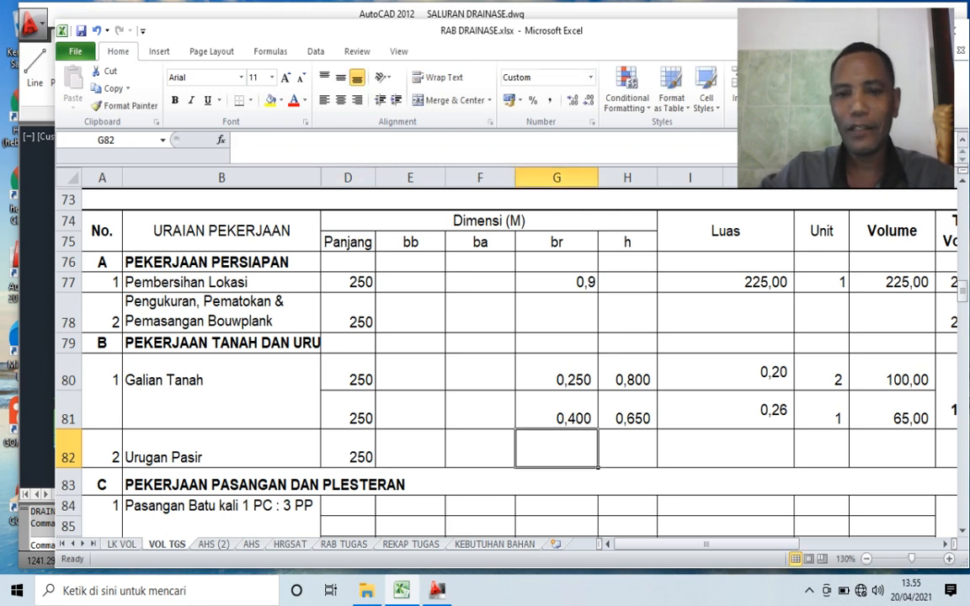
text(,)
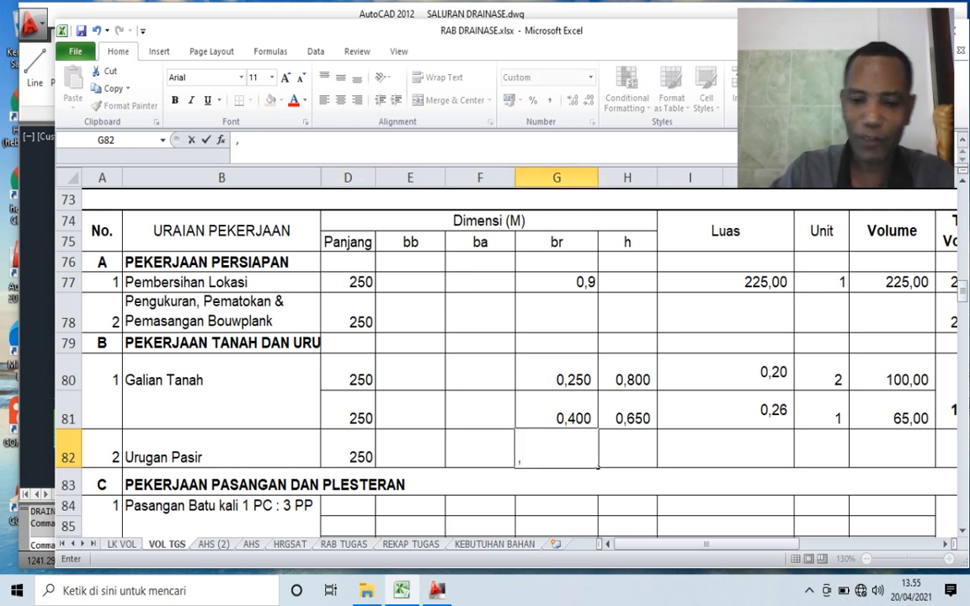
text(9)
key(Tab)
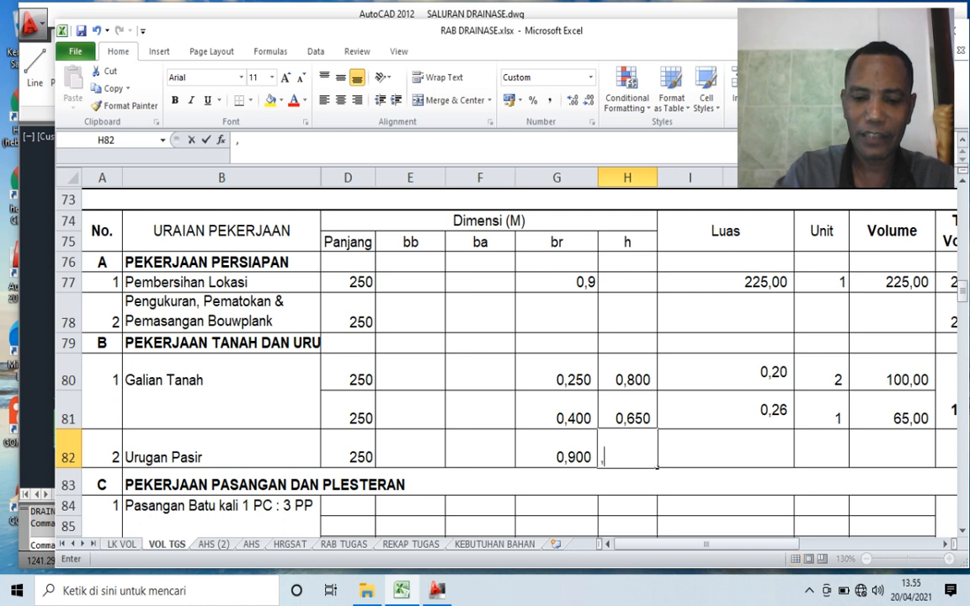
text(,05)
key(Tab)
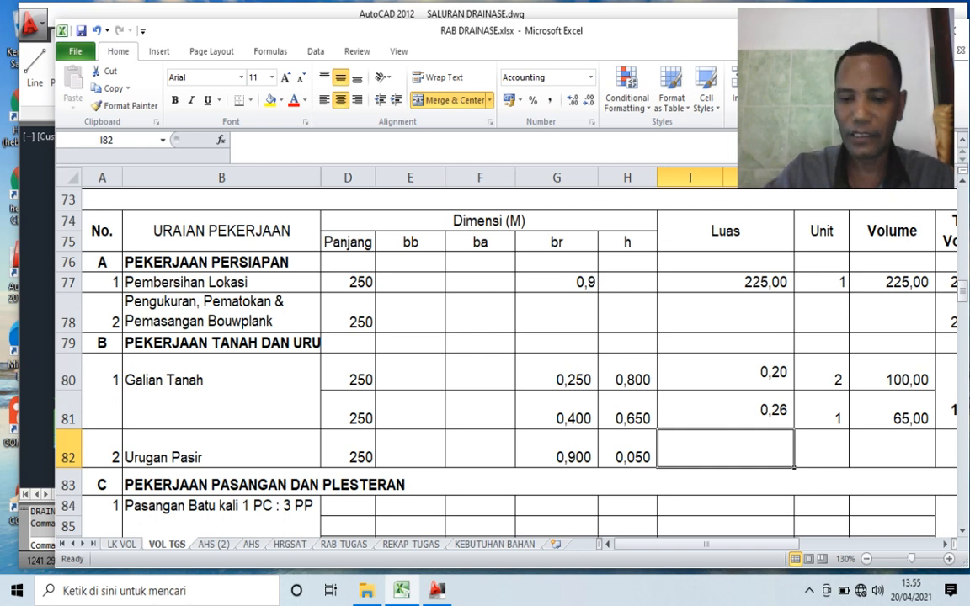
- Calculate the Luas of Urugan Pasir in I82 with =G82*H82
text(=)
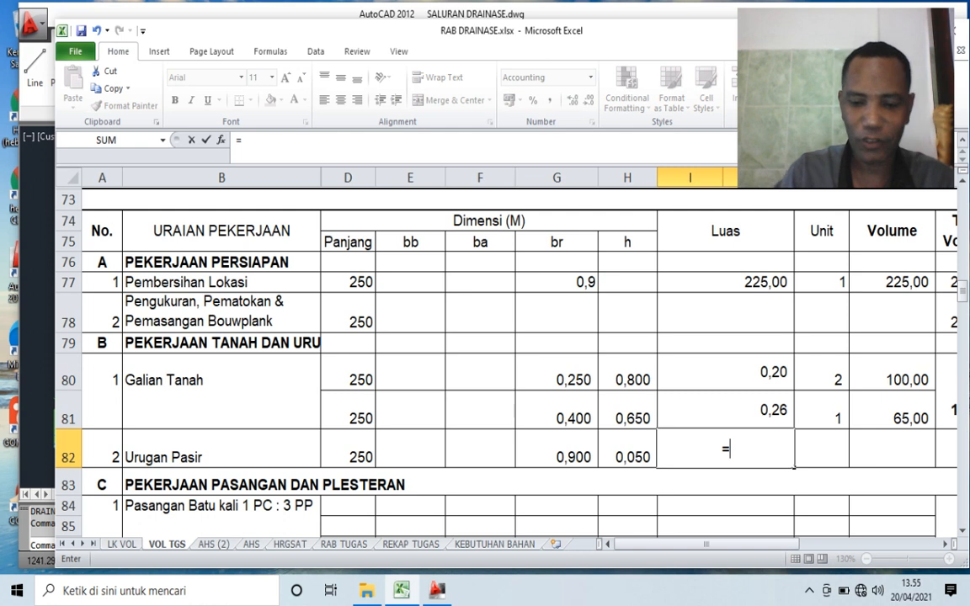
key(Left)
key(Left)
text(*)
key(Left)
key(Return)
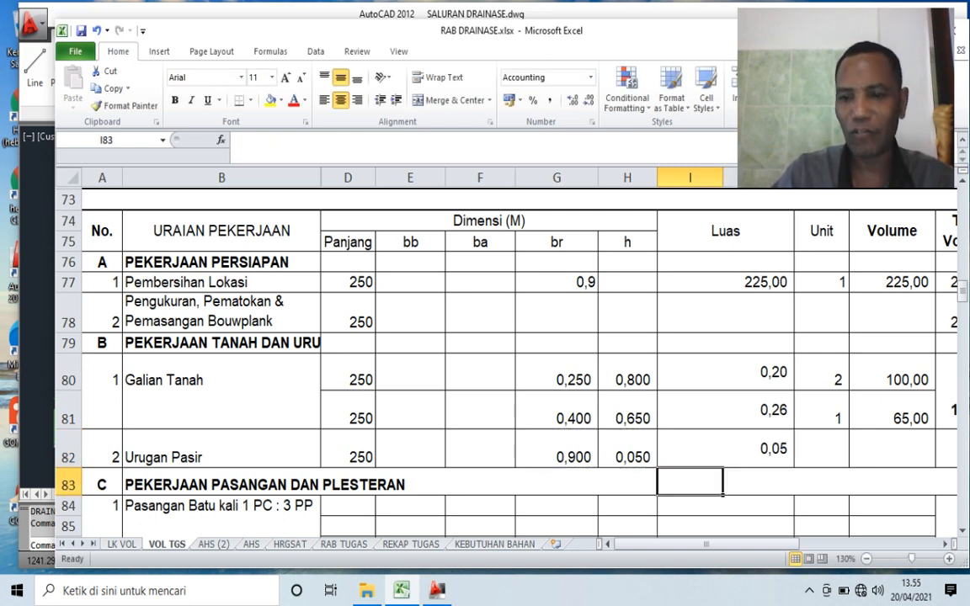
- Set the Unit of Urugan Pasir to 1 and fill its Volume in L82 by copying the formula from L81
key(Up)
key(Right)
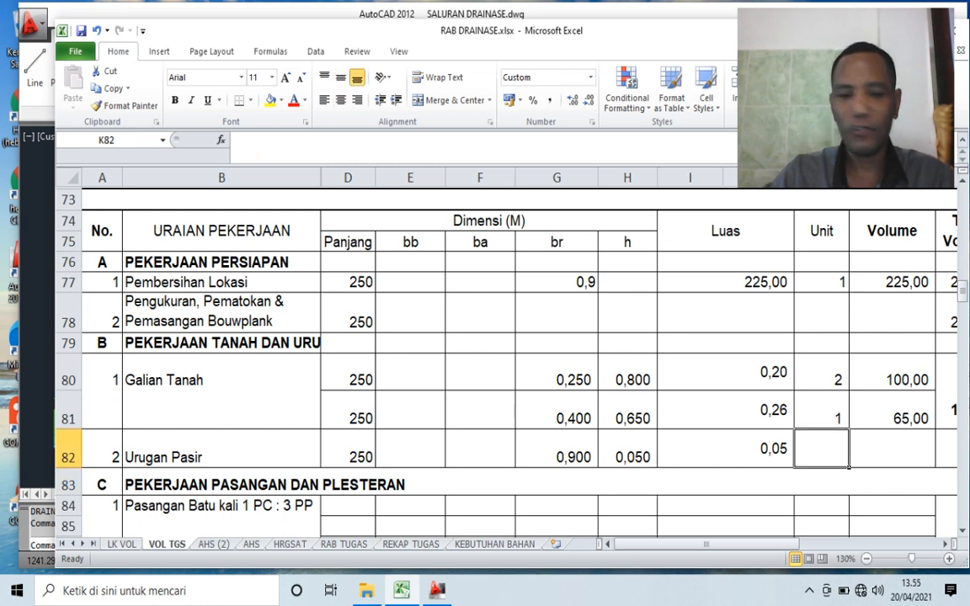
text(1)
key(Right)
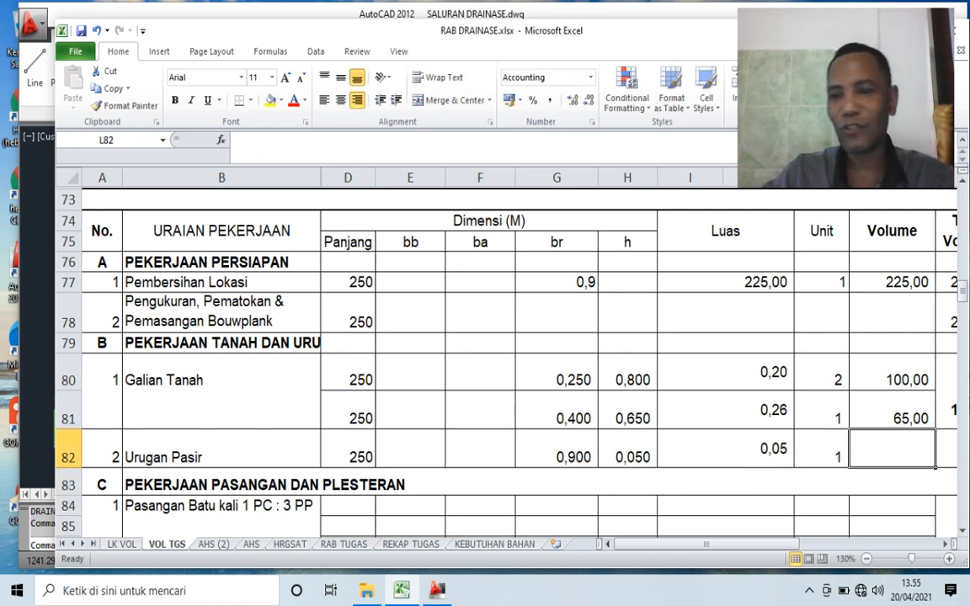
key(Up)
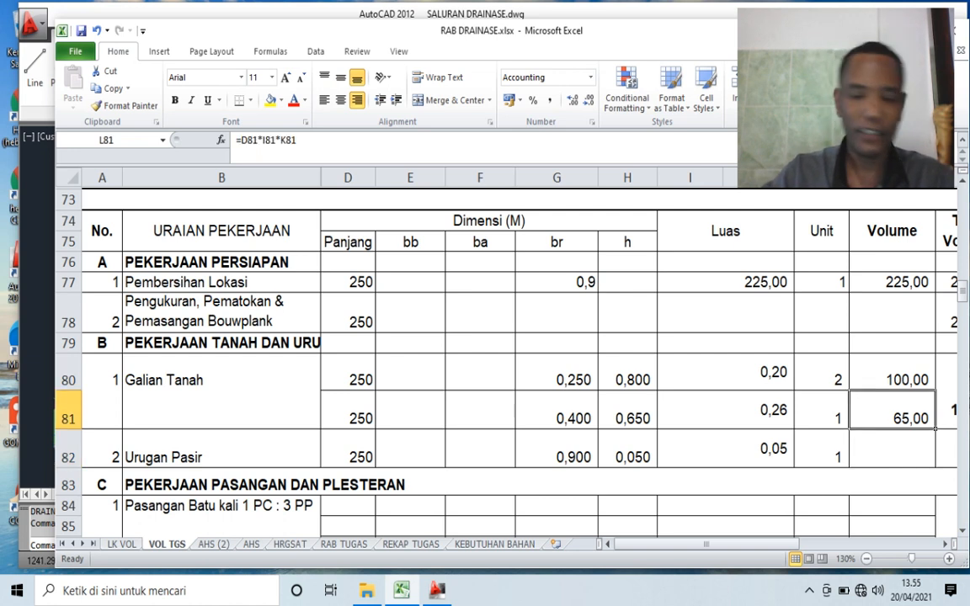
key(ctrl+c)
key(Down)
key(Return)
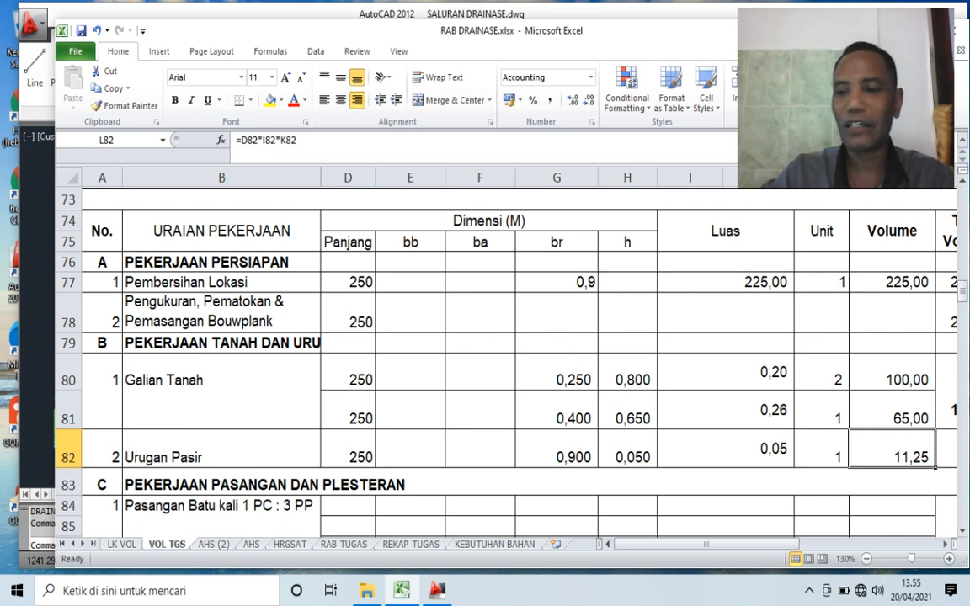
- Calculate the Total Volume of Urugan Pasir in M82 with =L82 and set its Satuan to M3
key(Right)
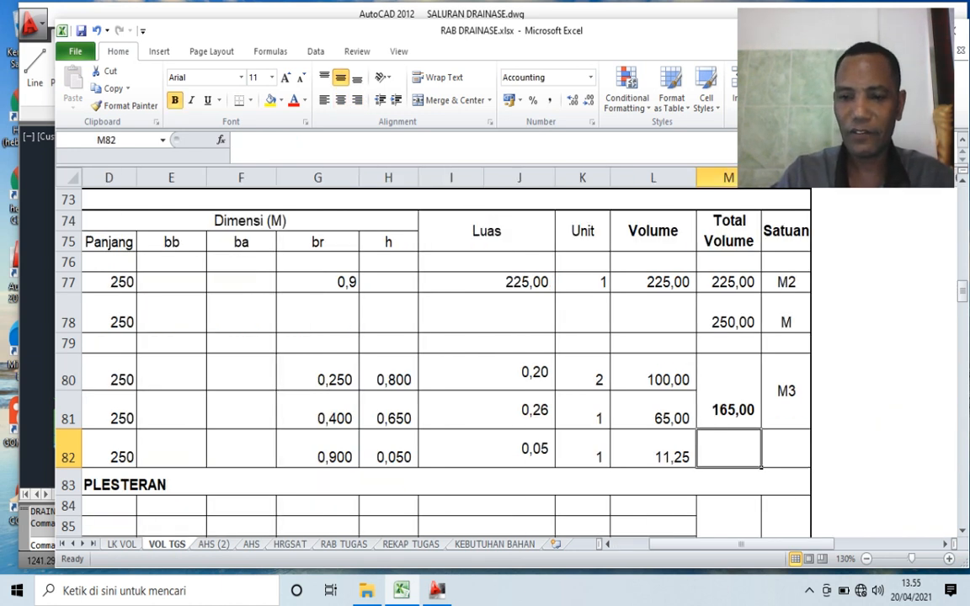
text(=)
key(Left)
key(Return)
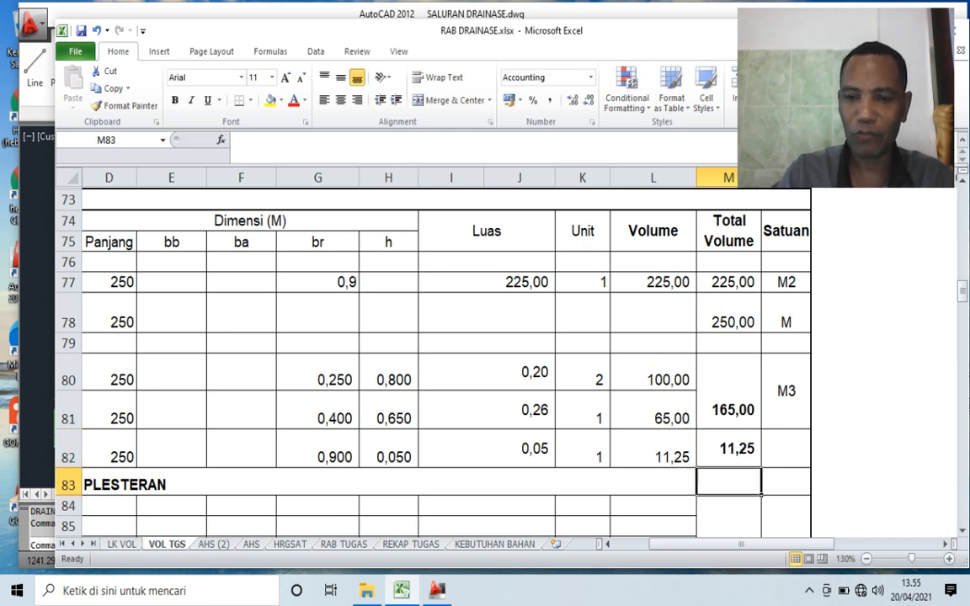
click(787, 449)
text(M3)
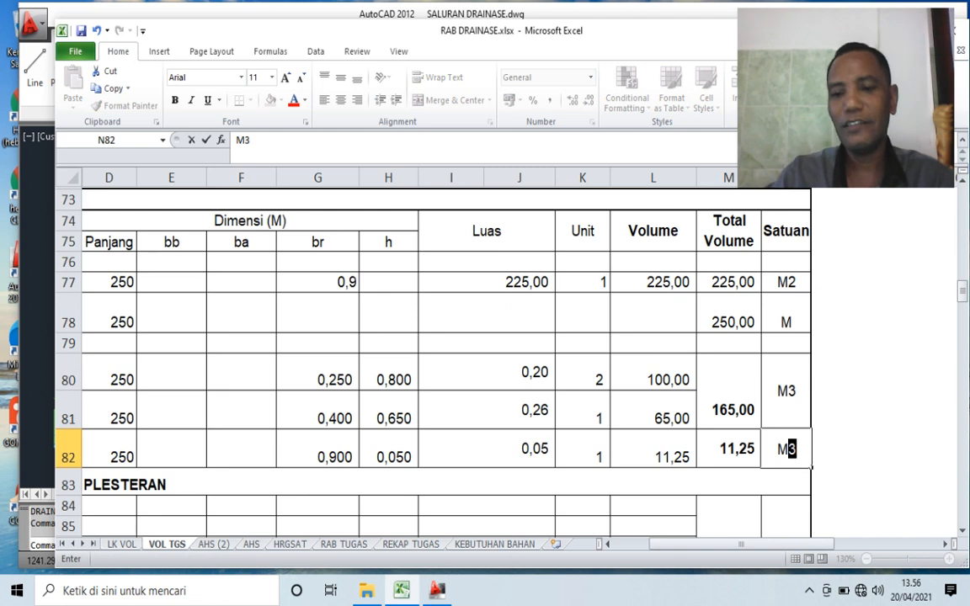
click(653, 411)
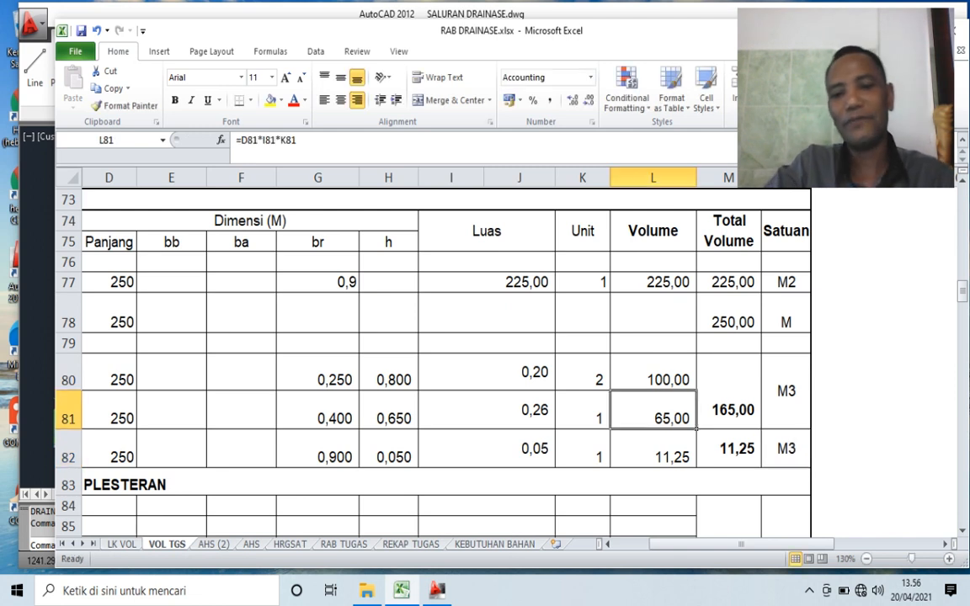
- Review the work items listed under PEKERJAAN PASANGAN DAN PLESTERAN
scroll(433, 363, down, 2)
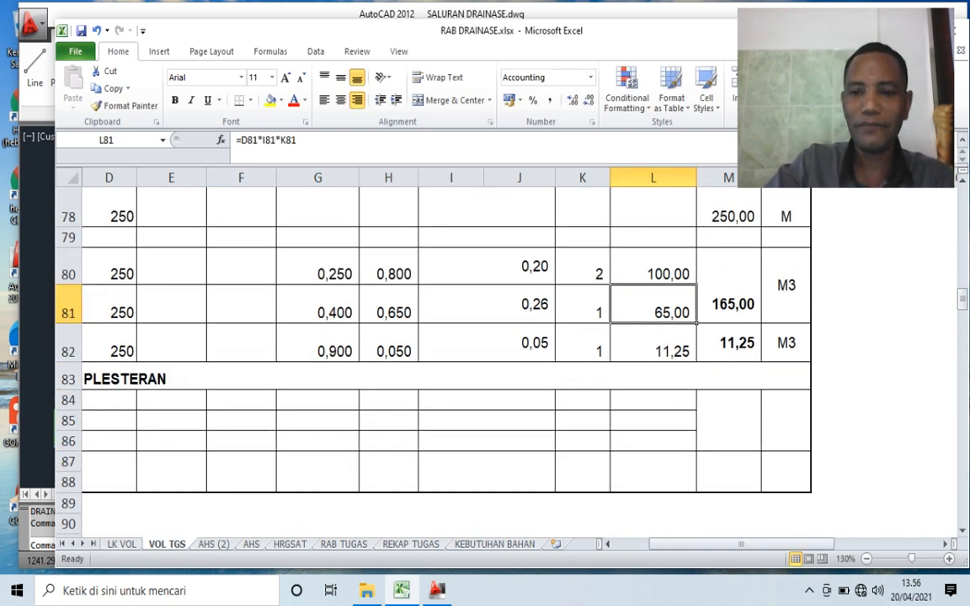
key(Home)
key(Down)
key(Down)
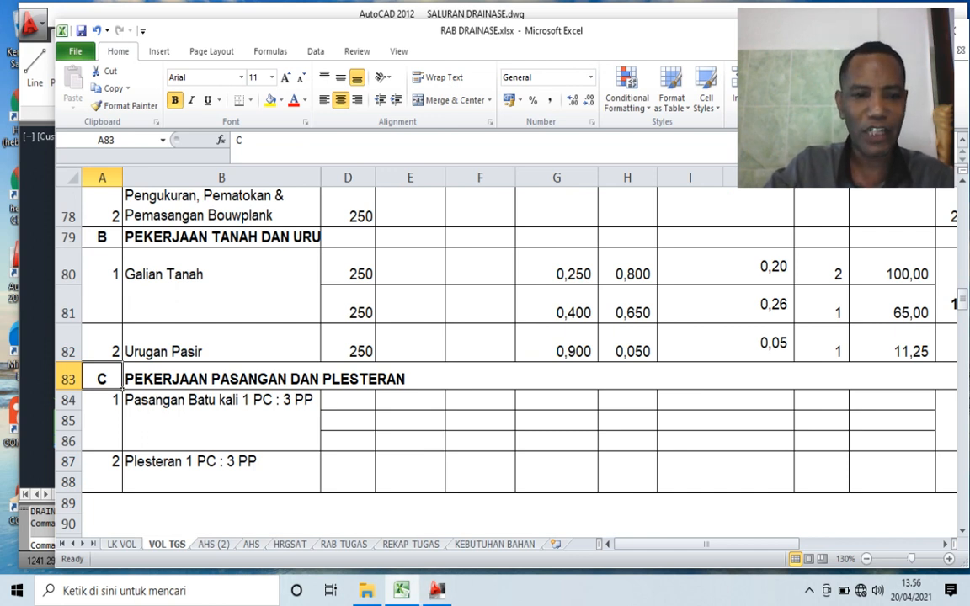
click(222, 482)
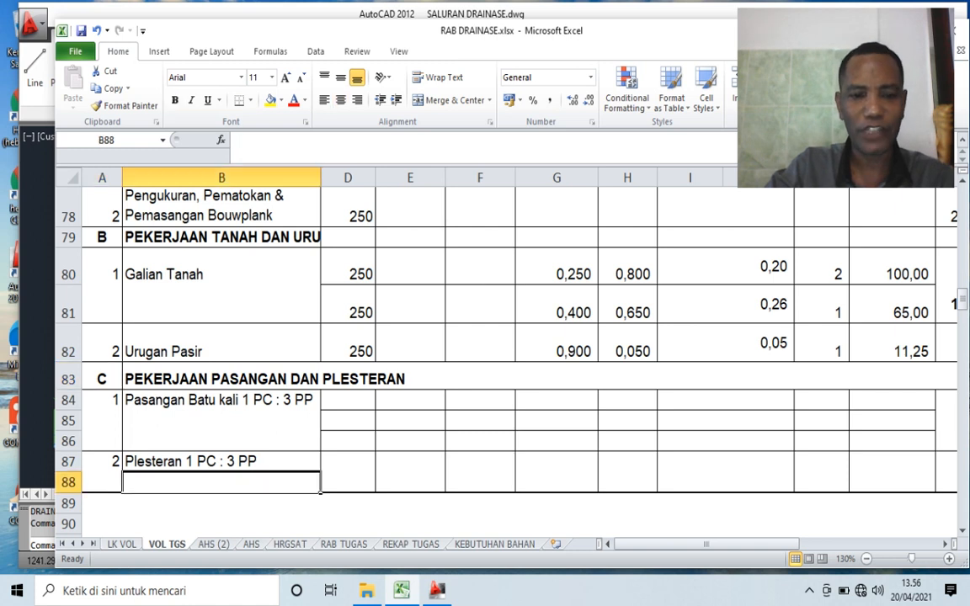
- Switch to AutoCAD and examine the stone masonry parts A, B and C in the channel cross-section
click(437, 591)
scroll(495, 355, down, 5)
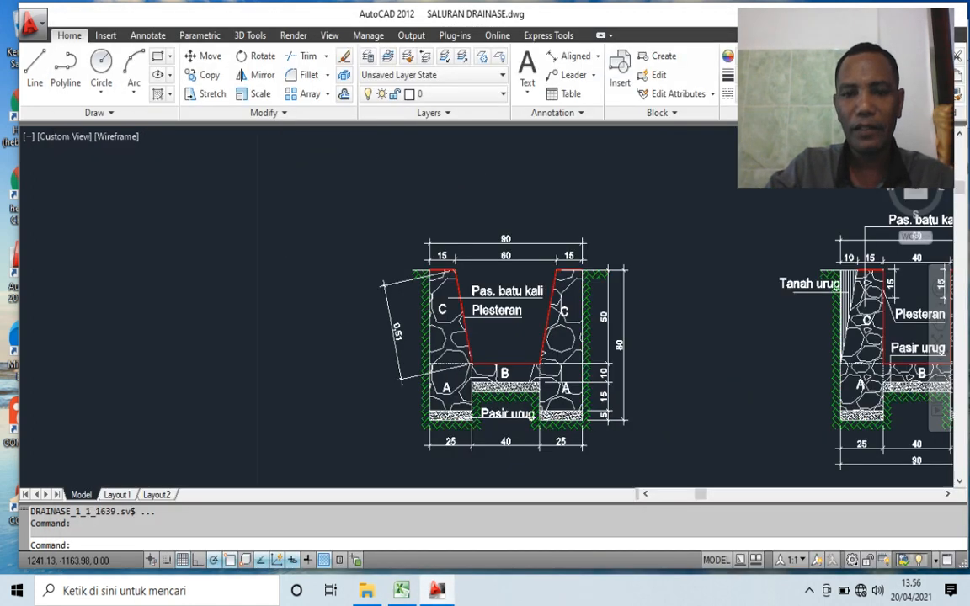
scroll(495, 355, up, 2)
scroll(459, 412, up, 2)
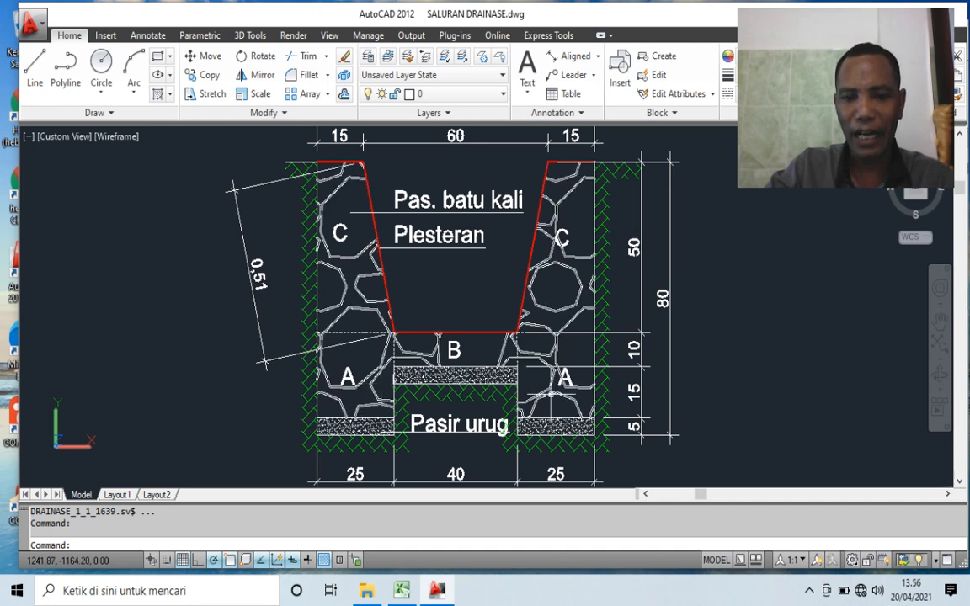
scroll(441, 360, up, 3)
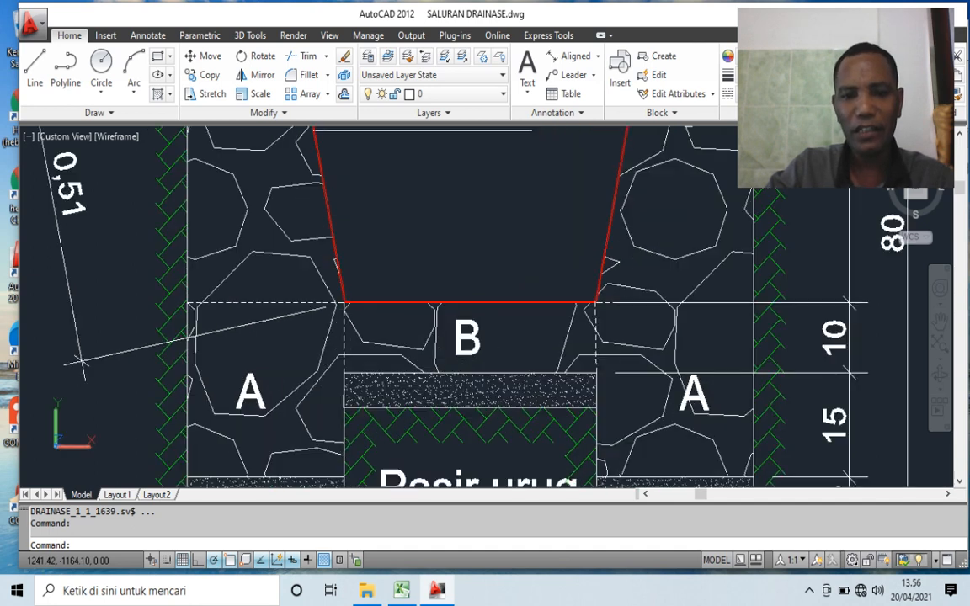
scroll(451, 346, down, 4)
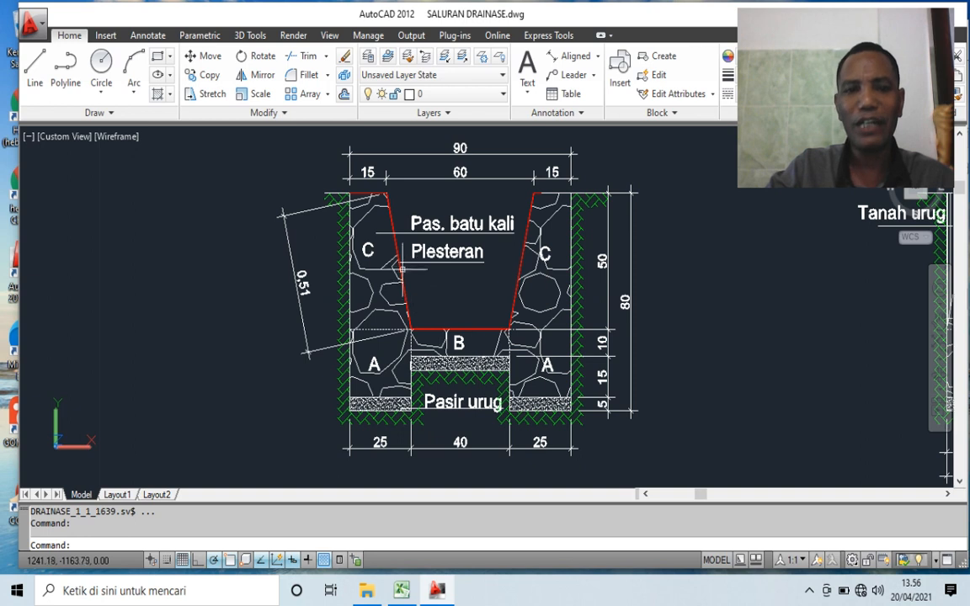
scroll(362, 248, up, 2)
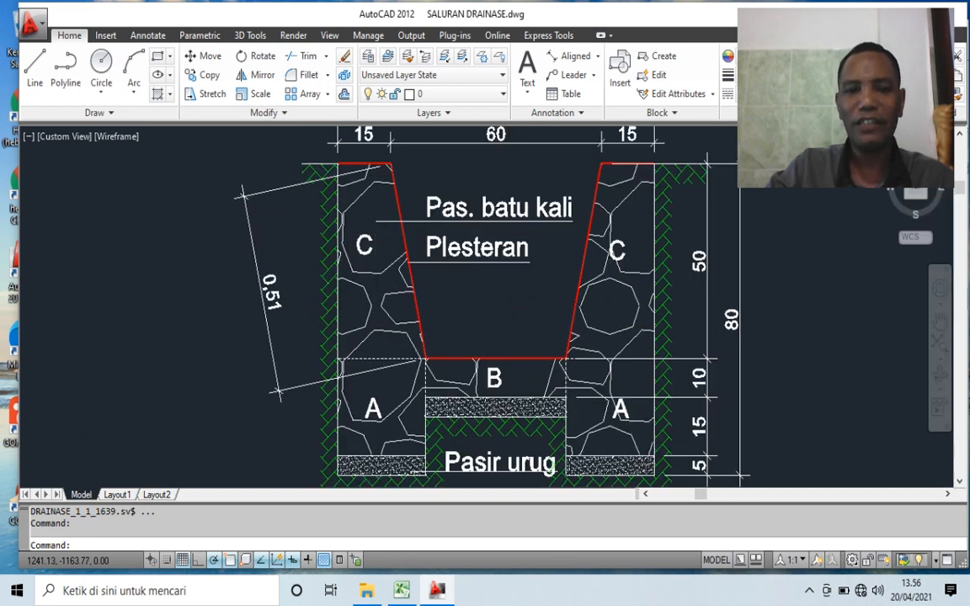
scroll(376, 260, down, 2)
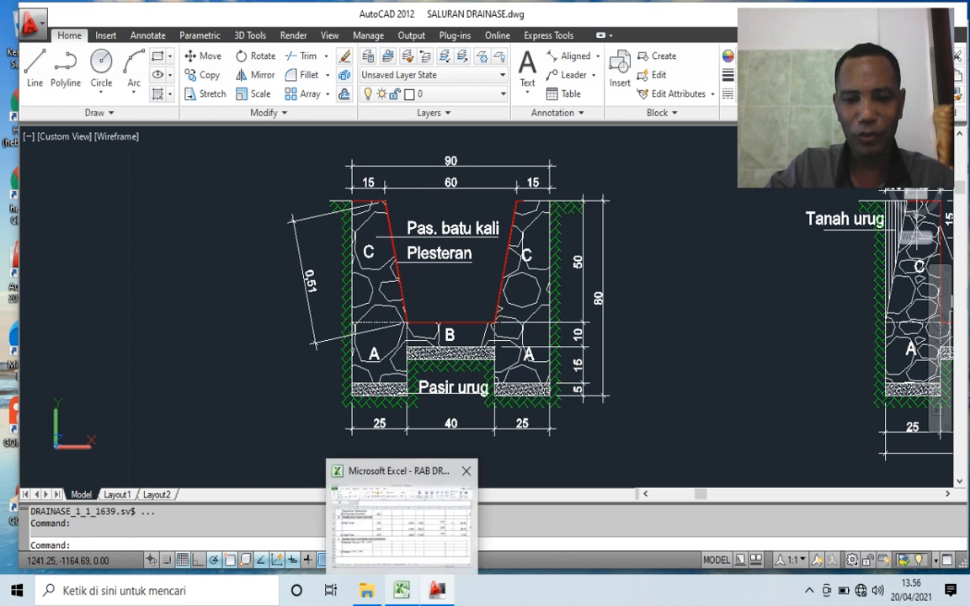
- Return to Excel and set Panjang to 250 in D84, D85 and D86 for Pasangan Batu kali
click(402, 591)
click(348, 400)
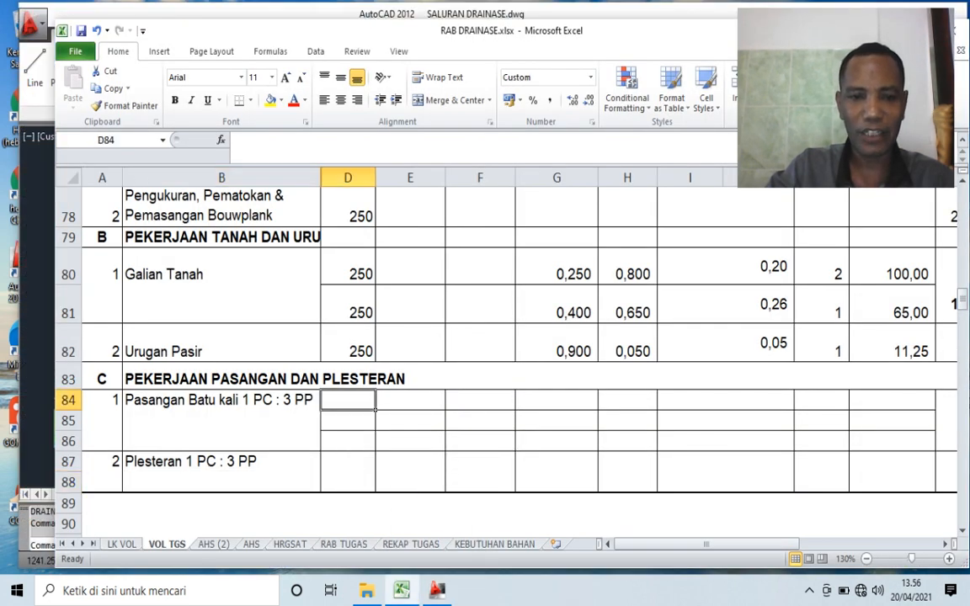
text(250)
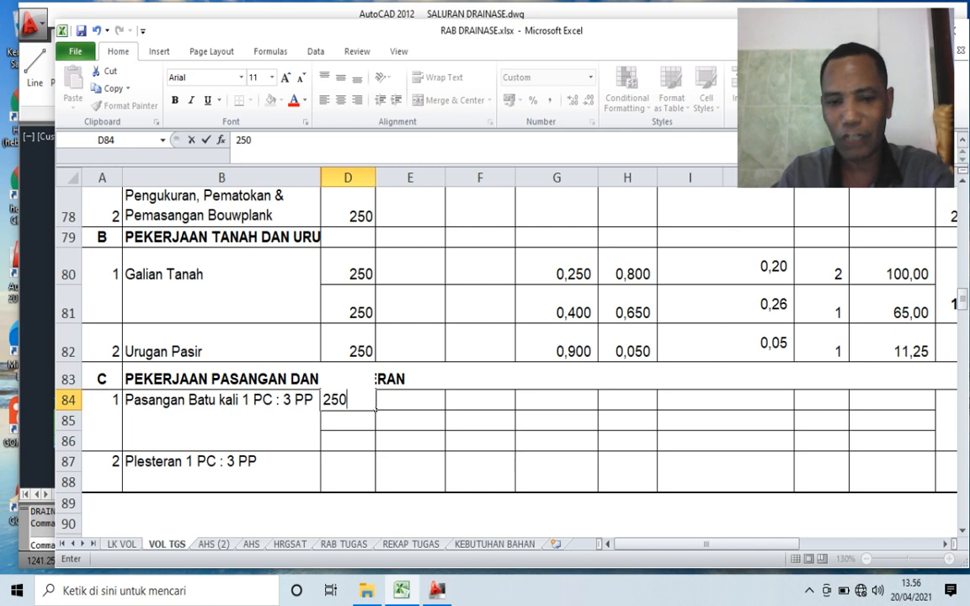
key(Return)
text(250)
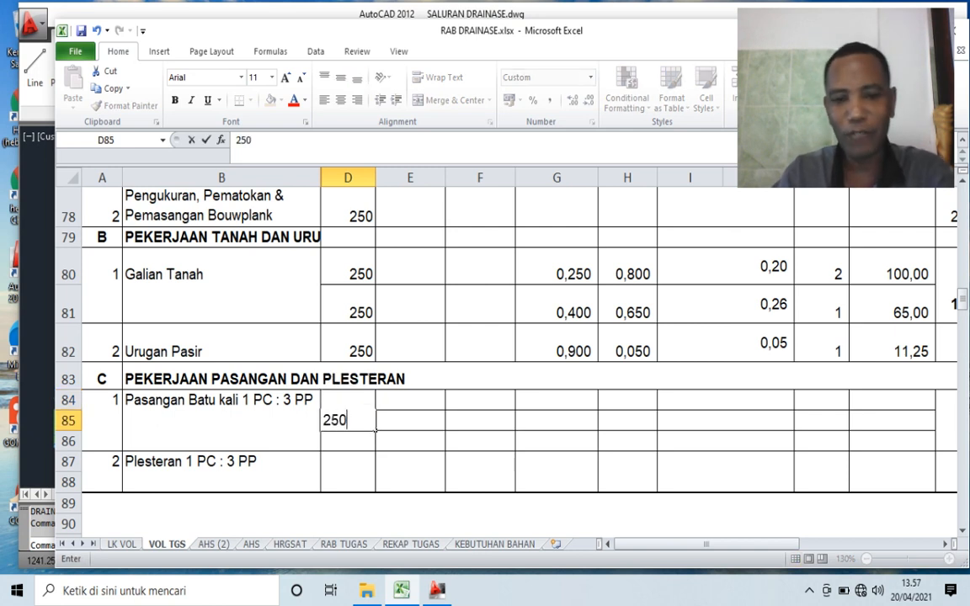
key(Return)
text(250)
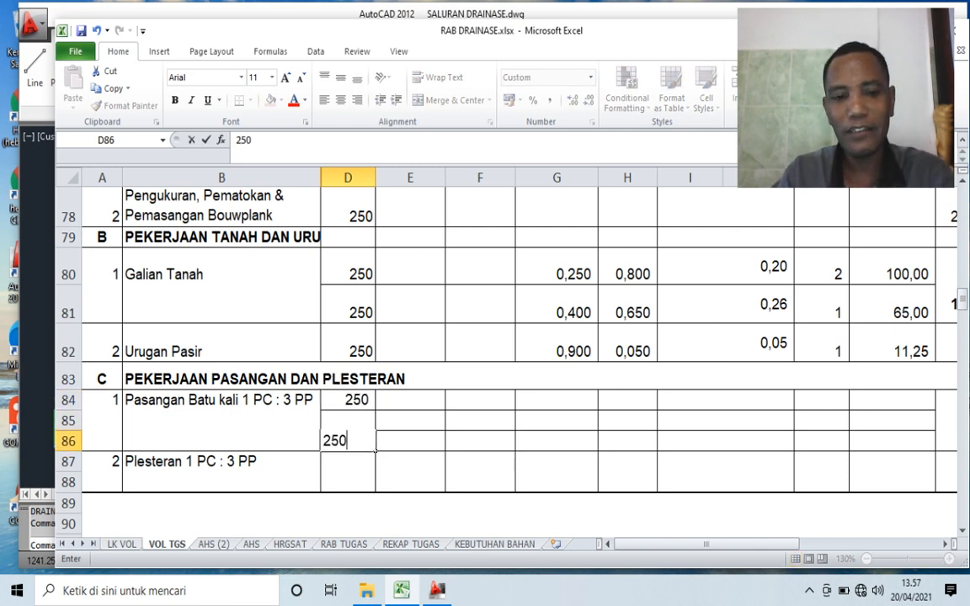
key(Return)
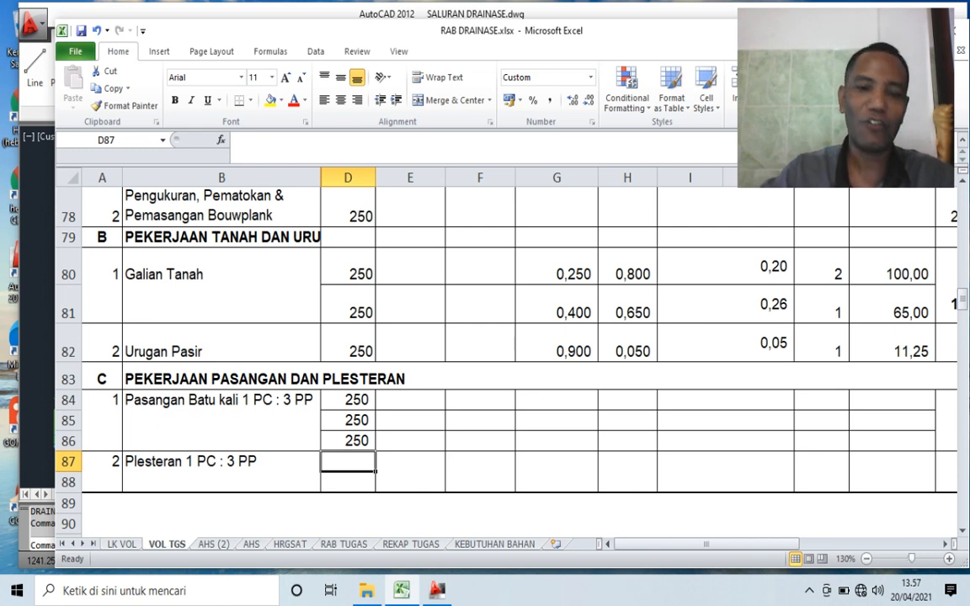
click(411, 400)
click(348, 400)
click(348, 421)
click(348, 441)
- Check part A's dimensions in the AutoCAD section, then enter br 0,25 in G84 and h 0,25 in H84 in Excel
click(556, 400)
scroll(557, 400, up, 3)
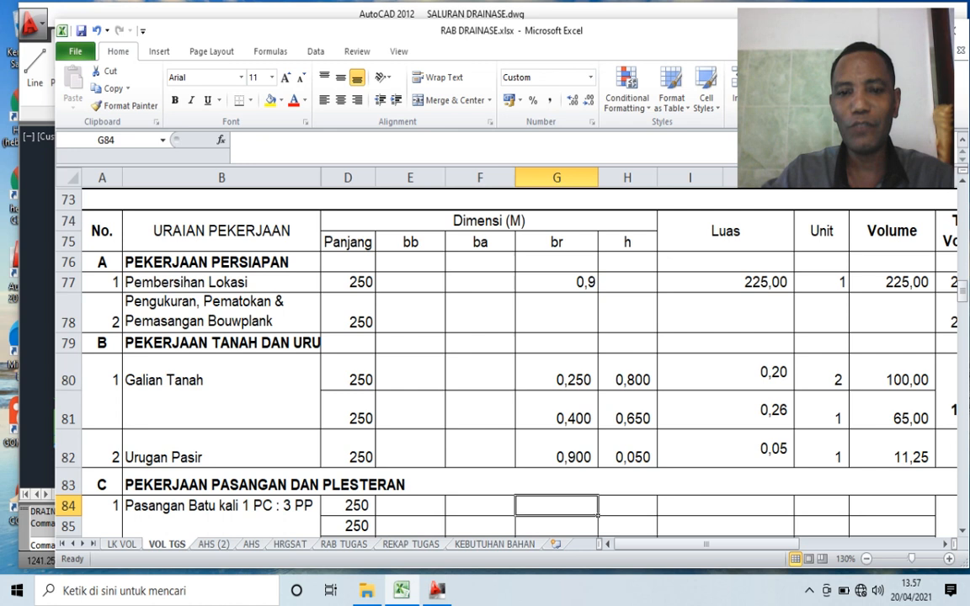
scroll(557, 400, down, 3)
click(438, 591)
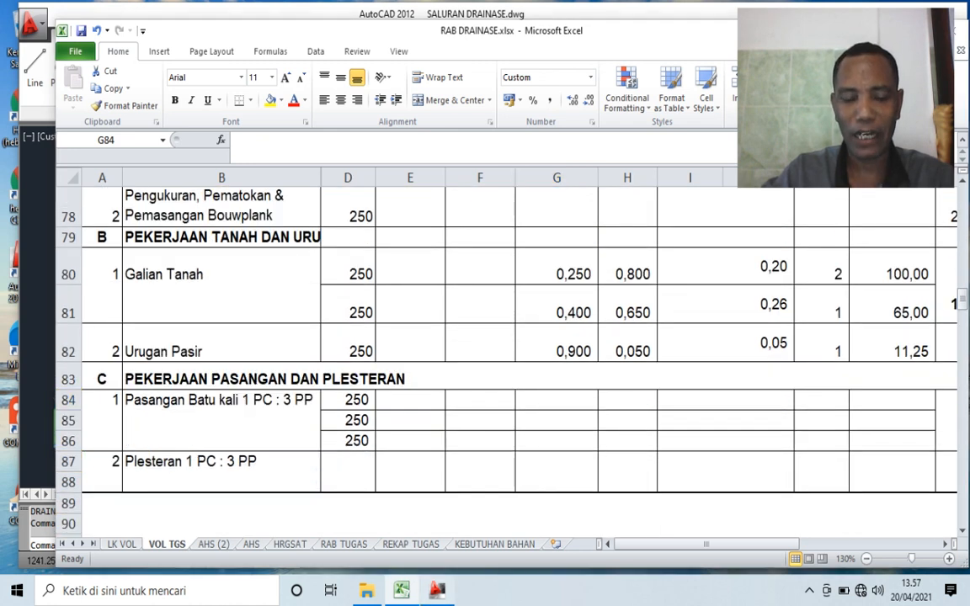
scroll(372, 418, up, 2)
scroll(377, 425, up, 5)
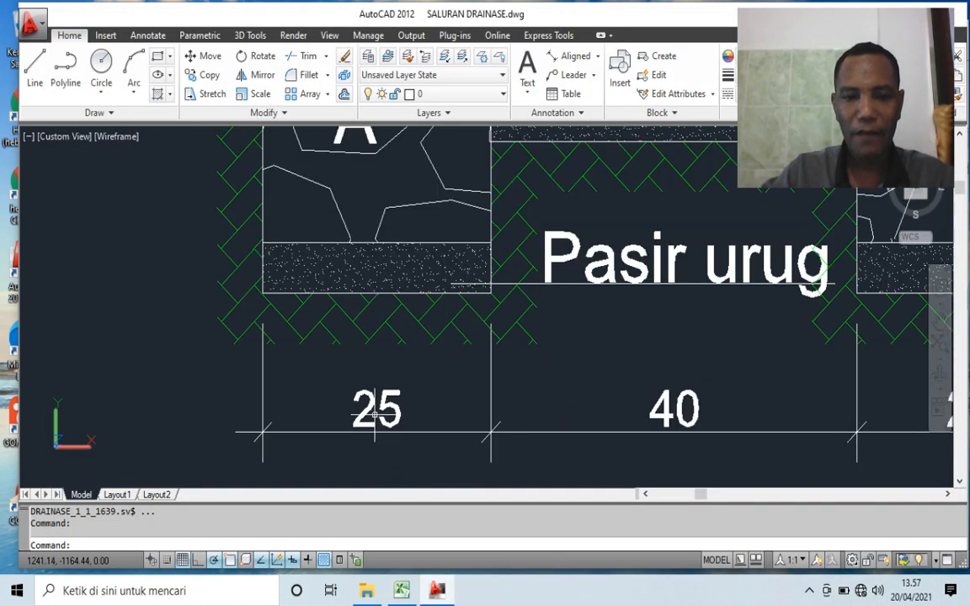
scroll(384, 413, down, 4)
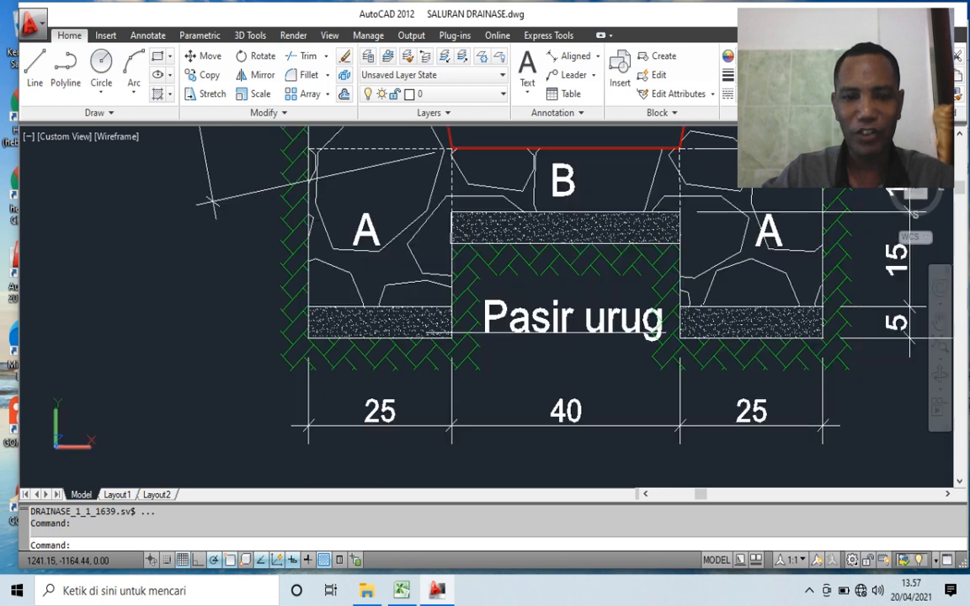
scroll(716, 337, up, 2)
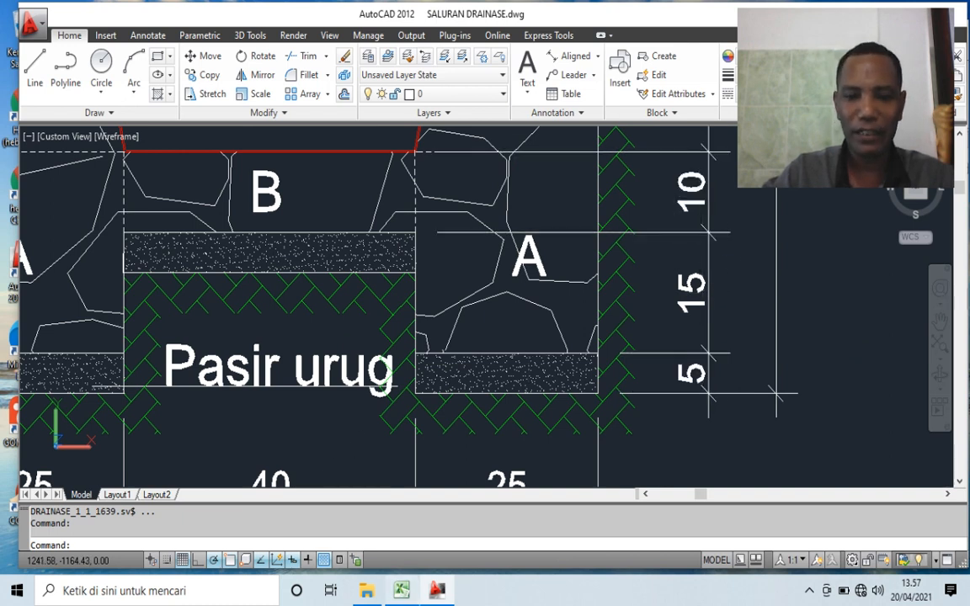
key(alt+Tab)
text(,2)
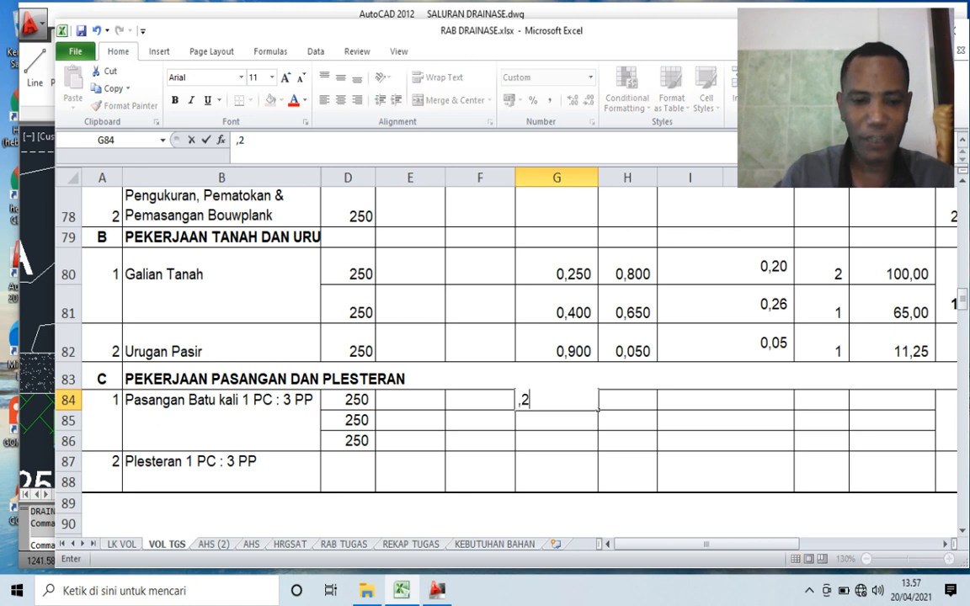
text(5)
key(Tab)
text(,2)
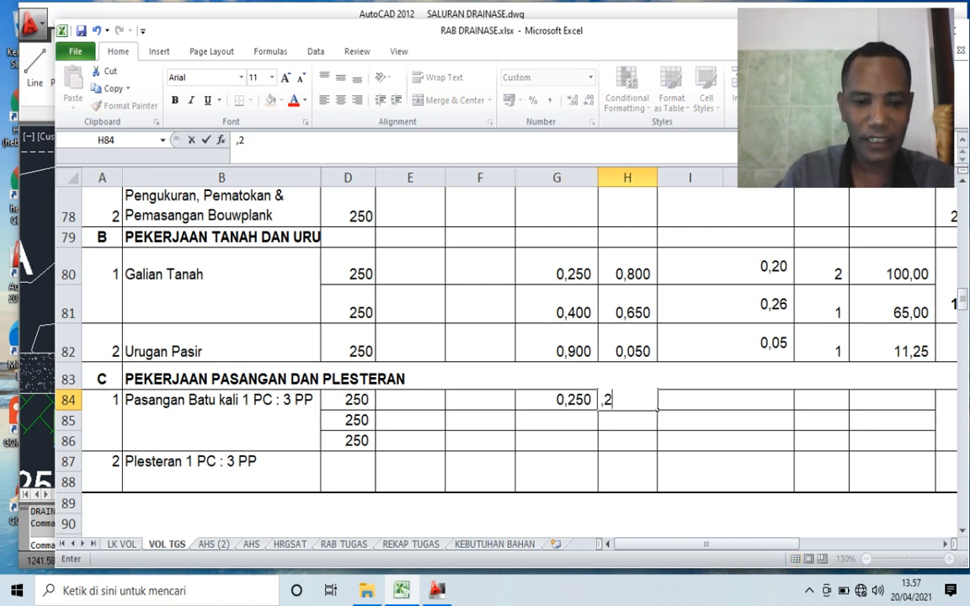
key(Tab)
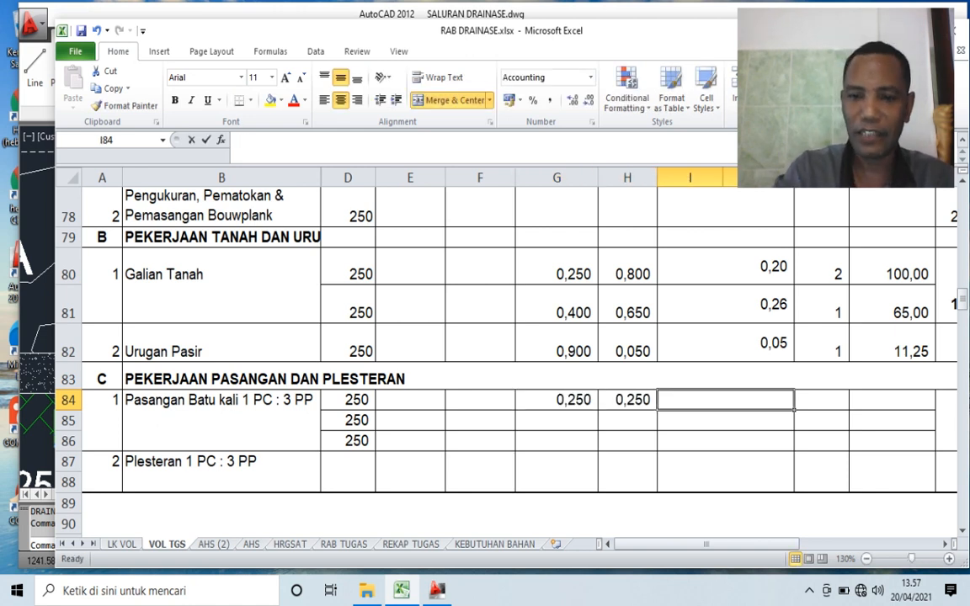
- Calculate the Luas of masonry part A in I84 with =G84*H84
text(=)
key(Left)
key(Left)
text(*)
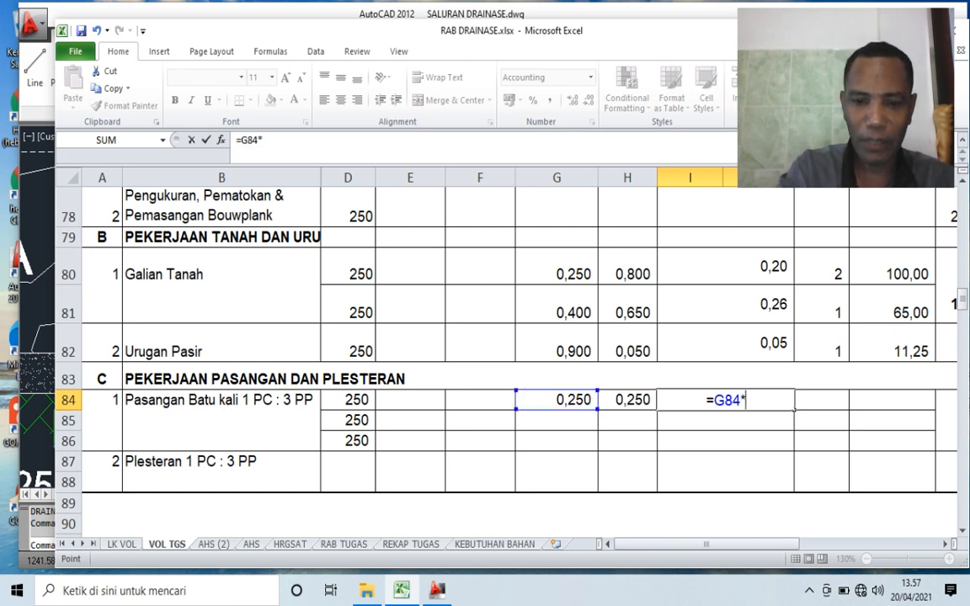
key(Left)
key(Return)
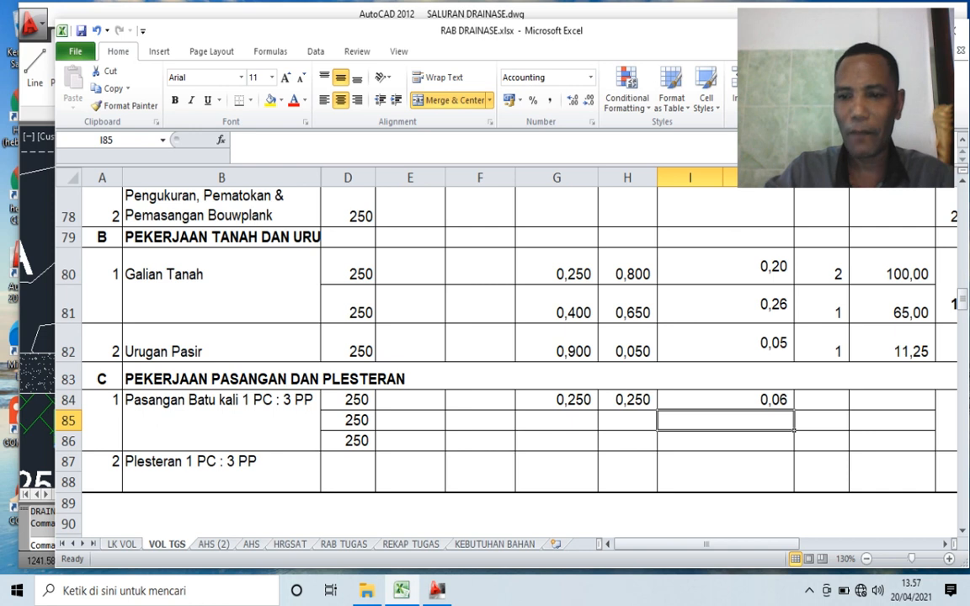
- Check how often part A occurs in the AutoCAD section and set its Unit in K84 to 2 in Excel
key(Up)
key(alt+Tab)
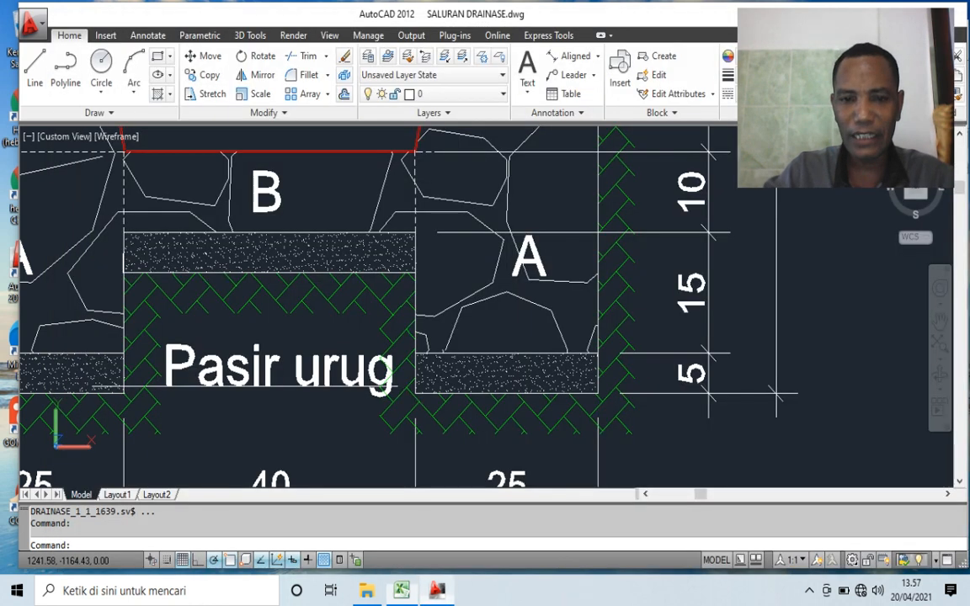
scroll(504, 303, down, 4)
scroll(326, 284, up, 1)
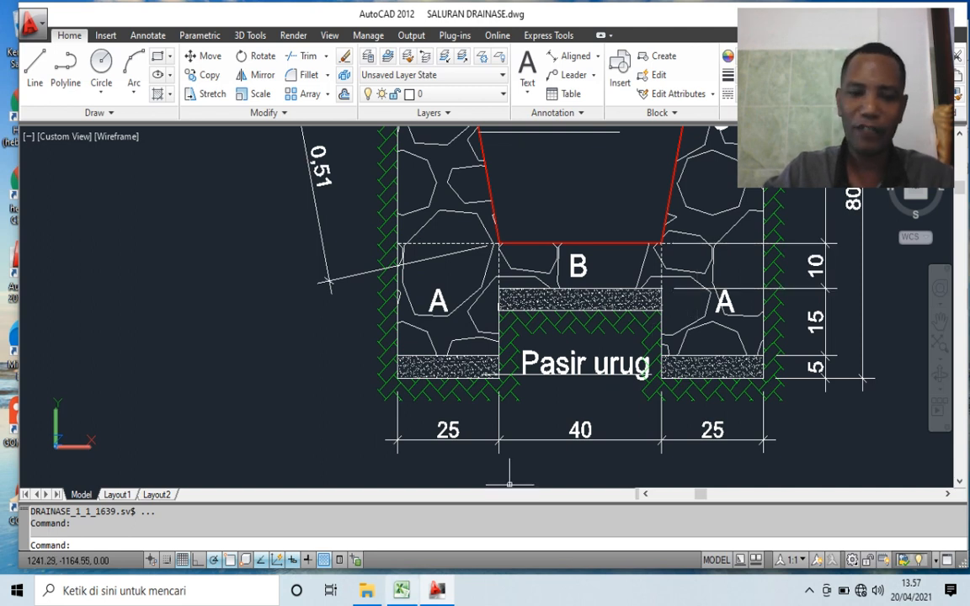
key(alt+Tab)
text(2)
key(Tab)
- Calculate the Volume of masonry part A in L84 with =D84*I84*K84
text(=)
key(Left)
key(Left)
key(Left)
key(Left)
key(Left)
key(Left)
key(Left)
key(Left)
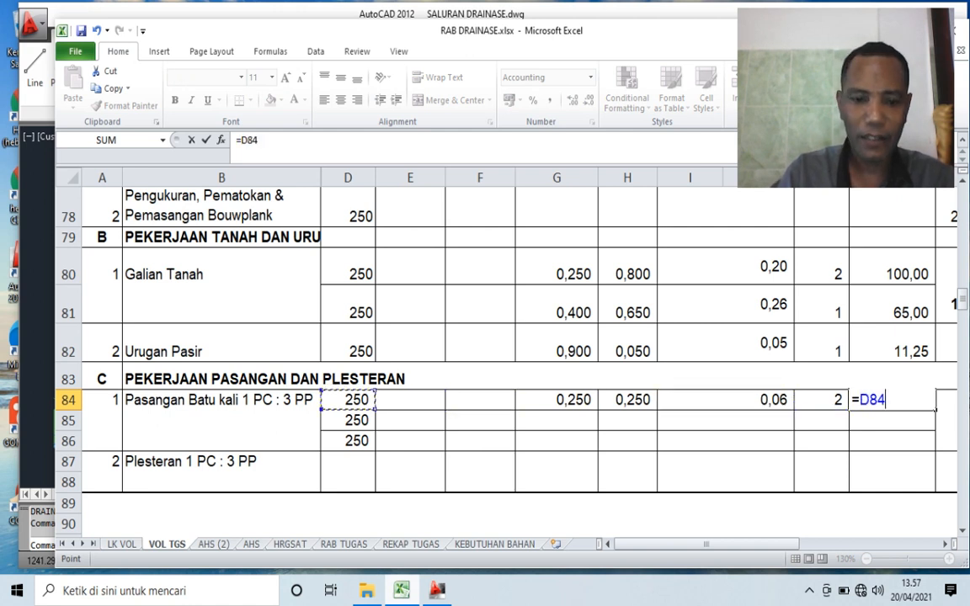
text(*)
key(Left)
key(Left)
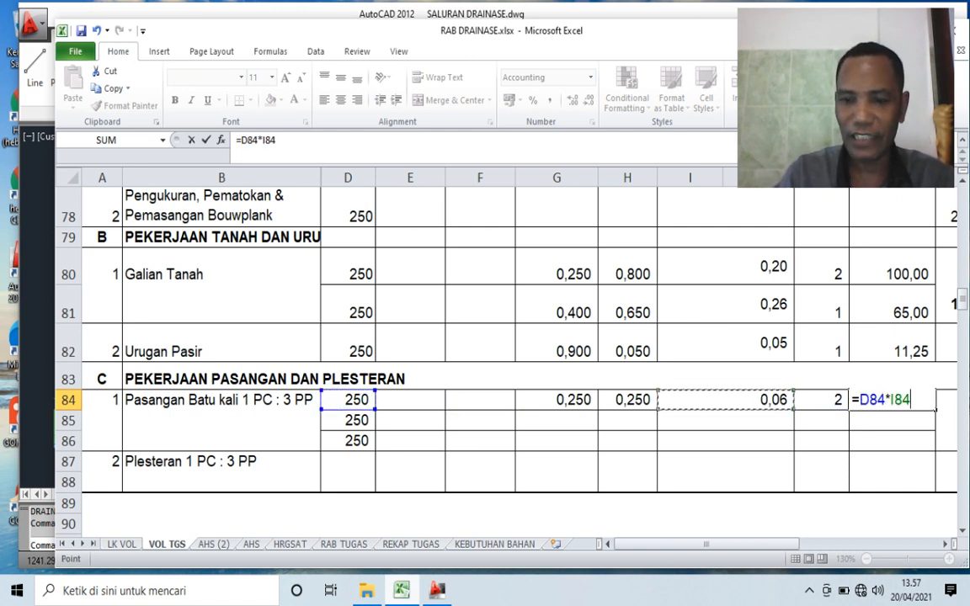
text(*)
key(Left)
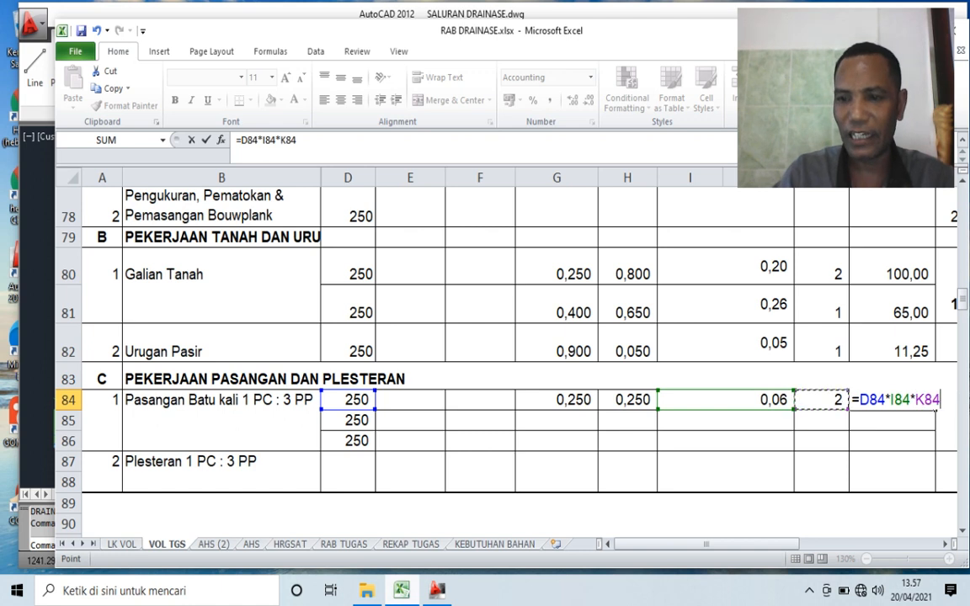
key(Return)
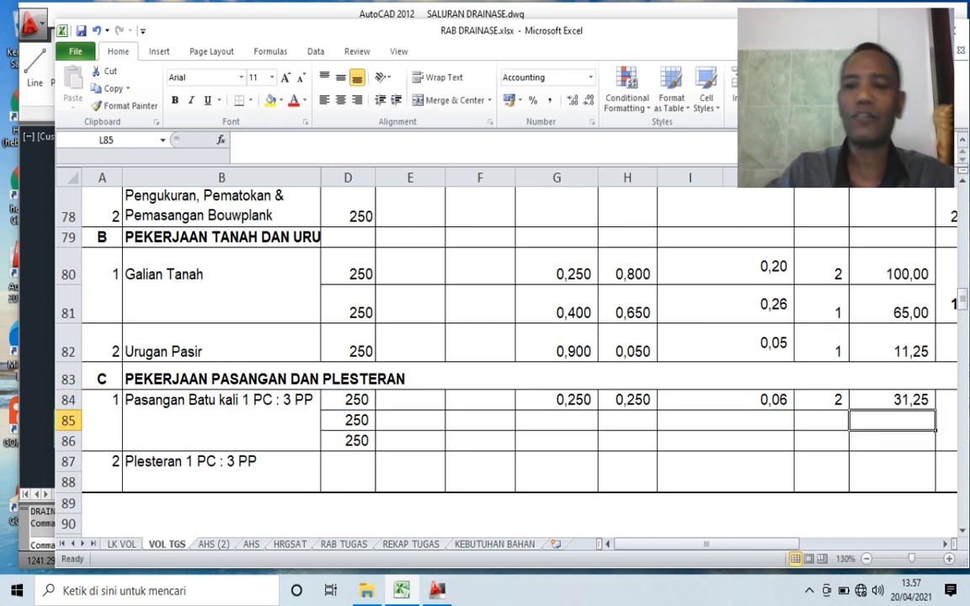
- Switch to AutoCAD and examine the width and height dimensions of masonry part B in the channel cross-section
click(557, 421)
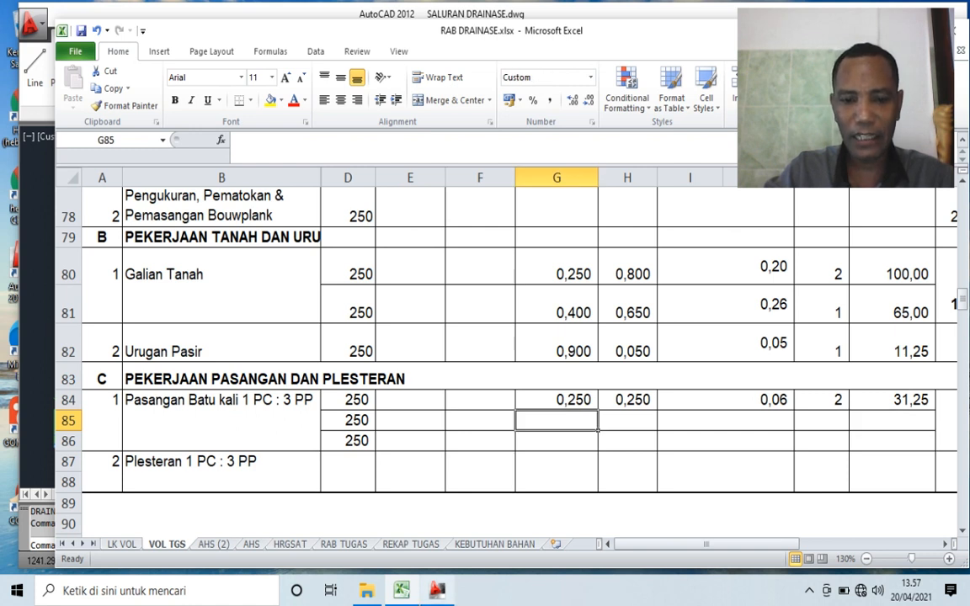
click(437, 590)
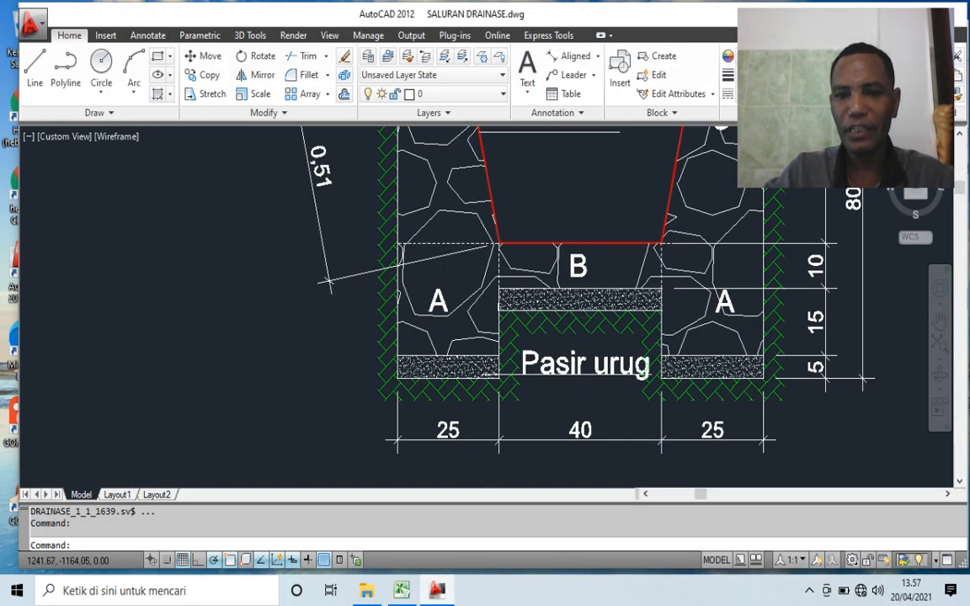
scroll(581, 324, up, 3)
scroll(444, 347, down, 4)
scroll(444, 348, up, 2)
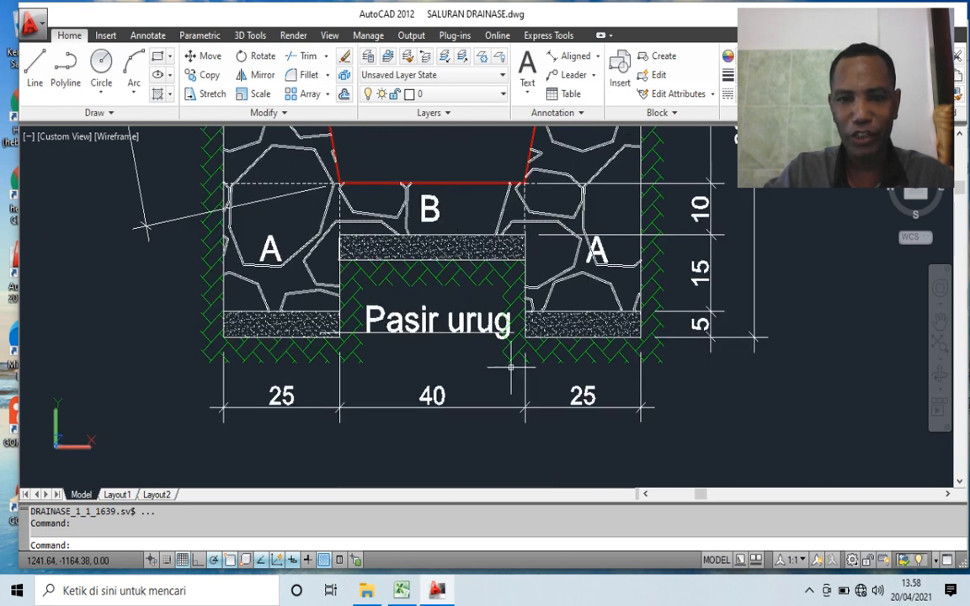
scroll(708, 187, up, 3)
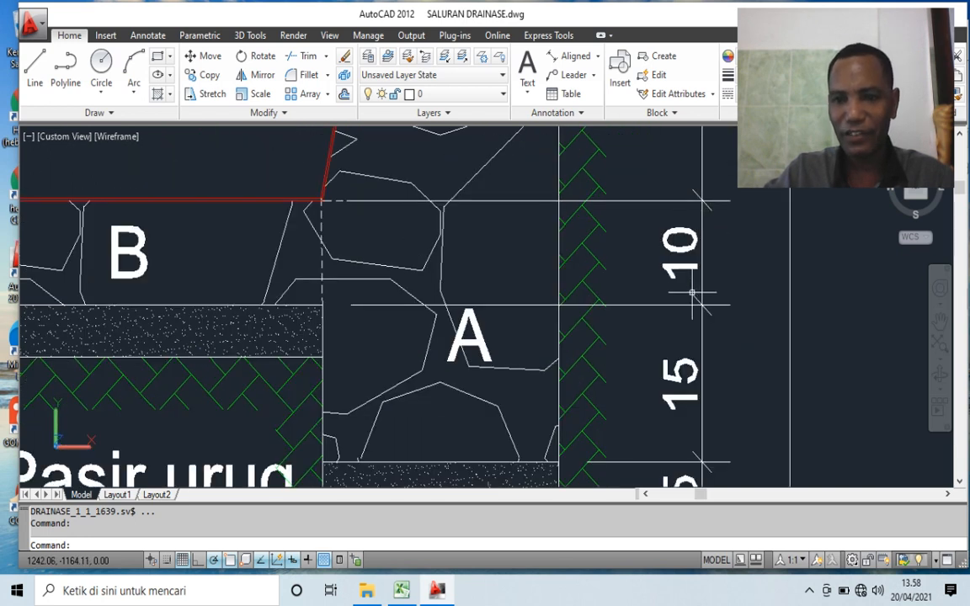
scroll(745, 295, down, 2)
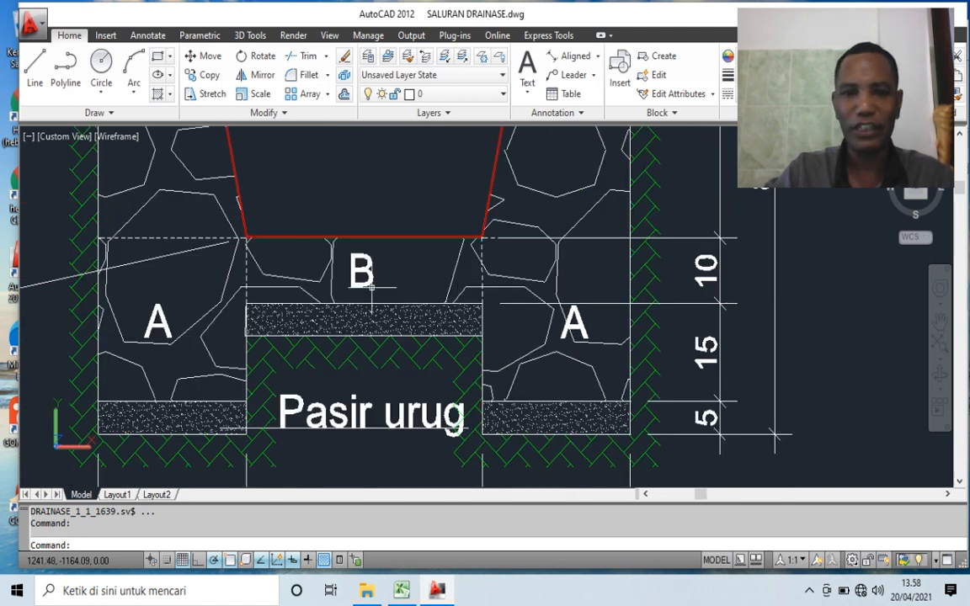
scroll(363, 274, up, 2)
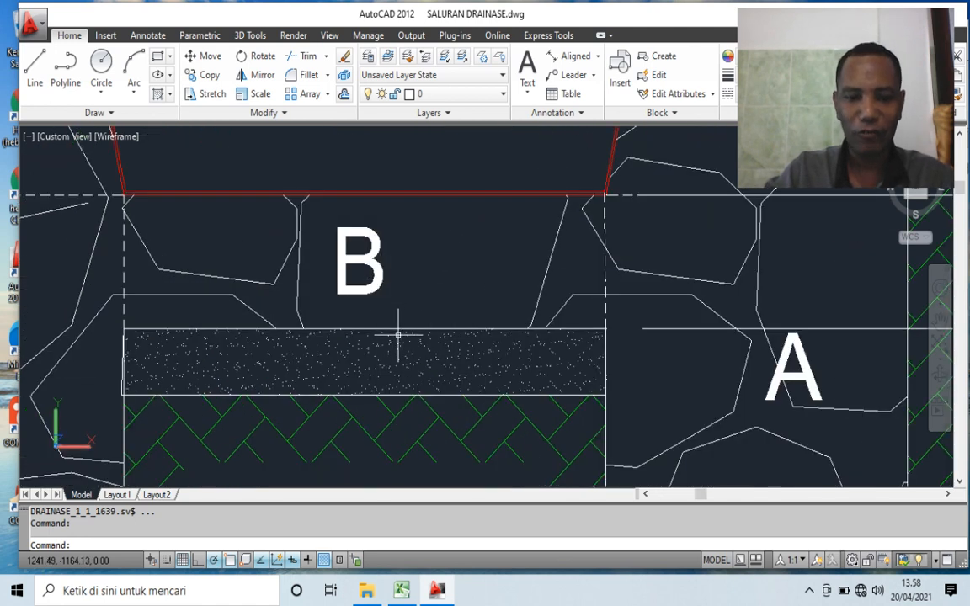
- Back in Excel, enter br 0,4 in G85 and h 0,1 in H85 for masonry part B
mouse_move(402, 590)
click(402, 514)
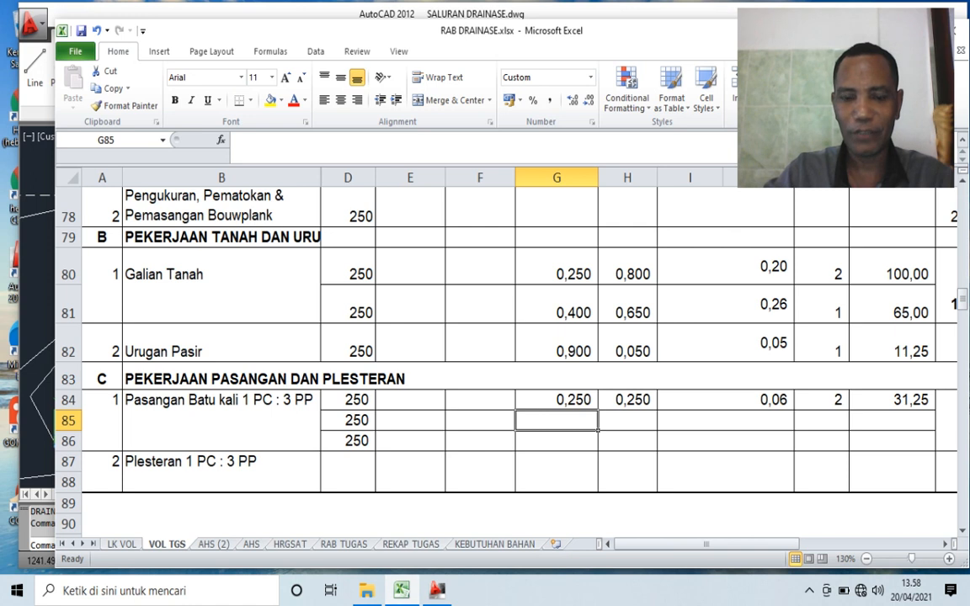
text(,)
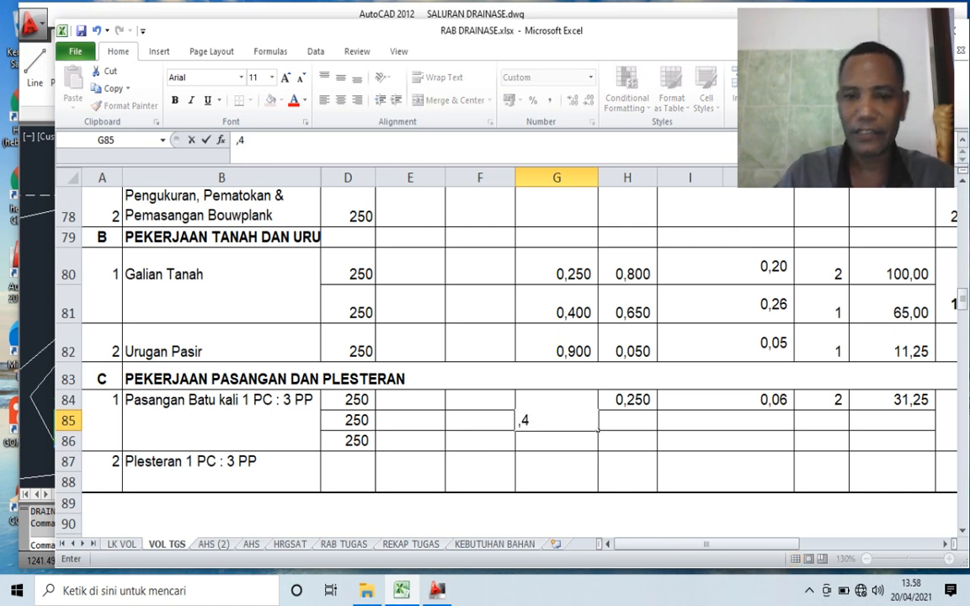
text(4)
key(Tab)
text(,)
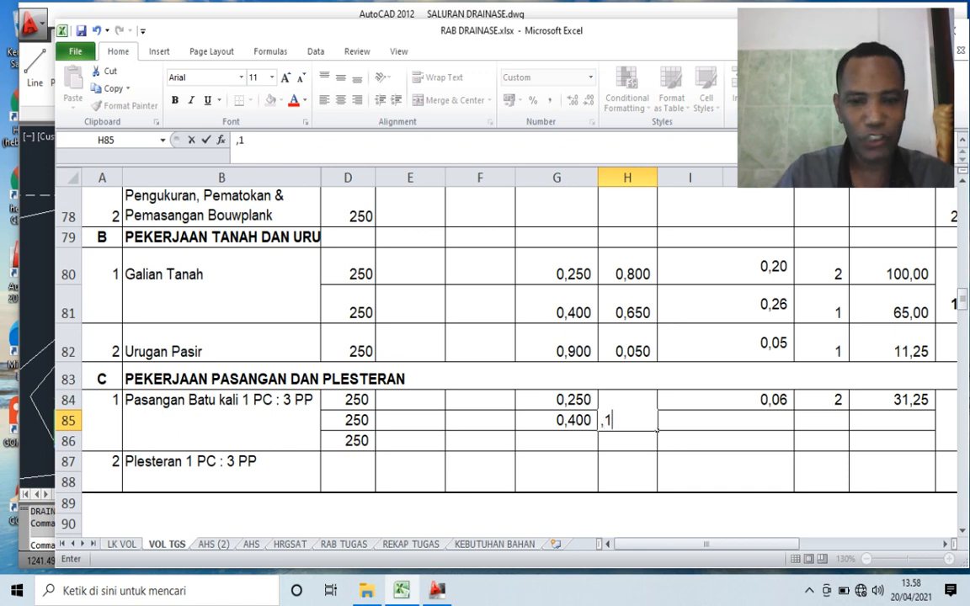
text(1)
key(Tab)
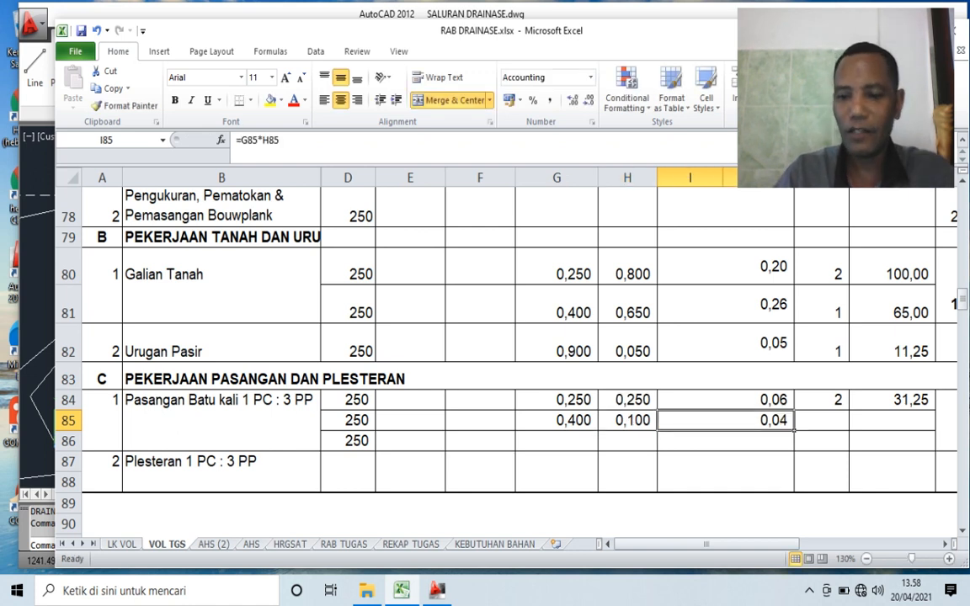
- Clear I85 and copy the Luas formula from I84 into it, giving =G85*H85 for masonry part B
key(Delete)
key(Up)
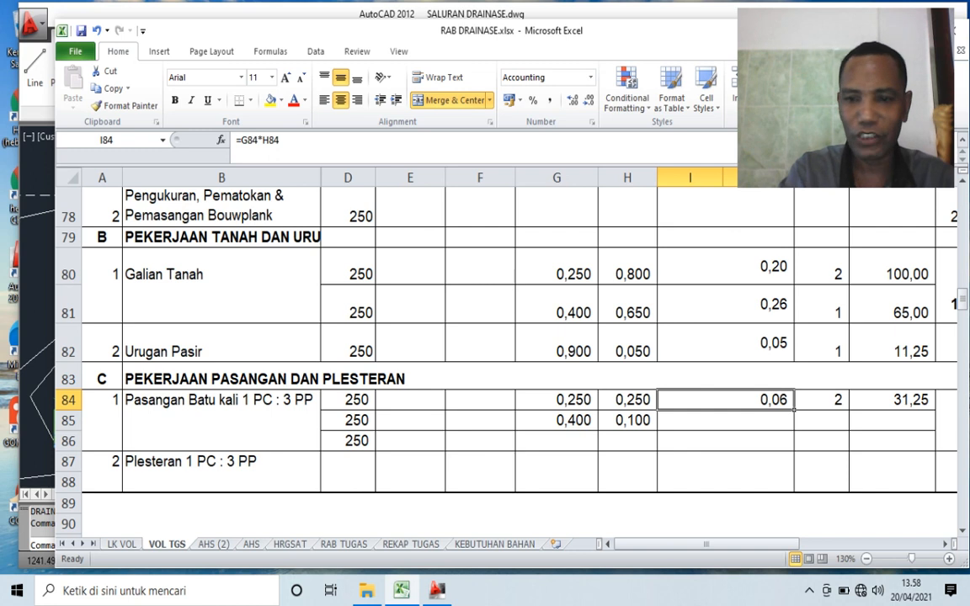
key(ctrl+c)
key(Down)
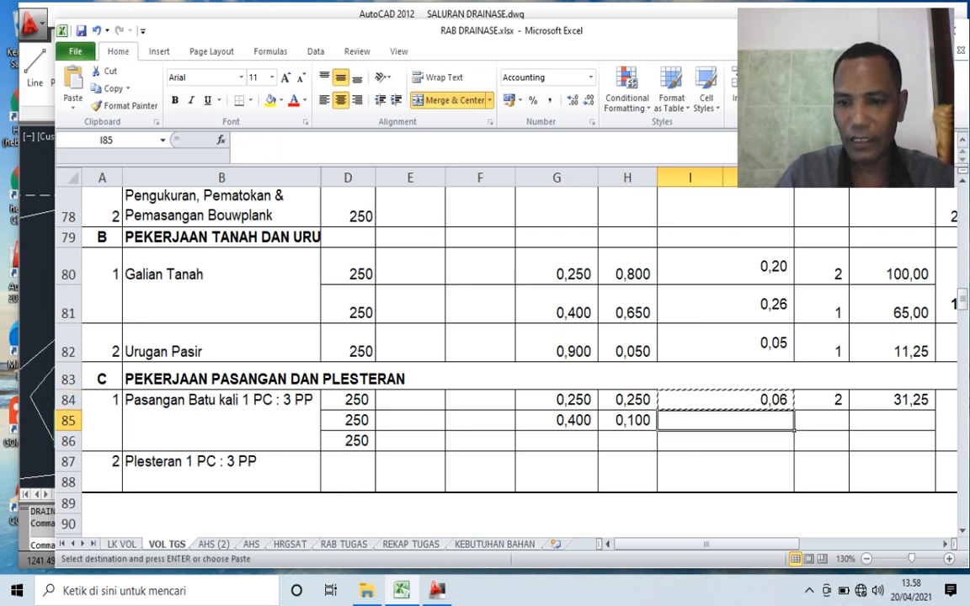
key(Return)
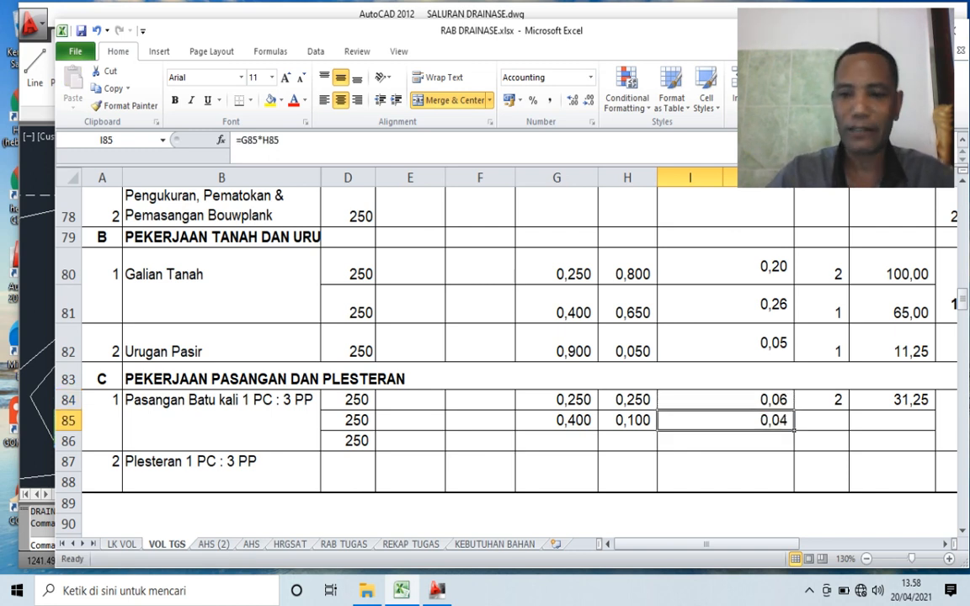
- Set the Unit of masonry part B in K85 to 1
key(Right)
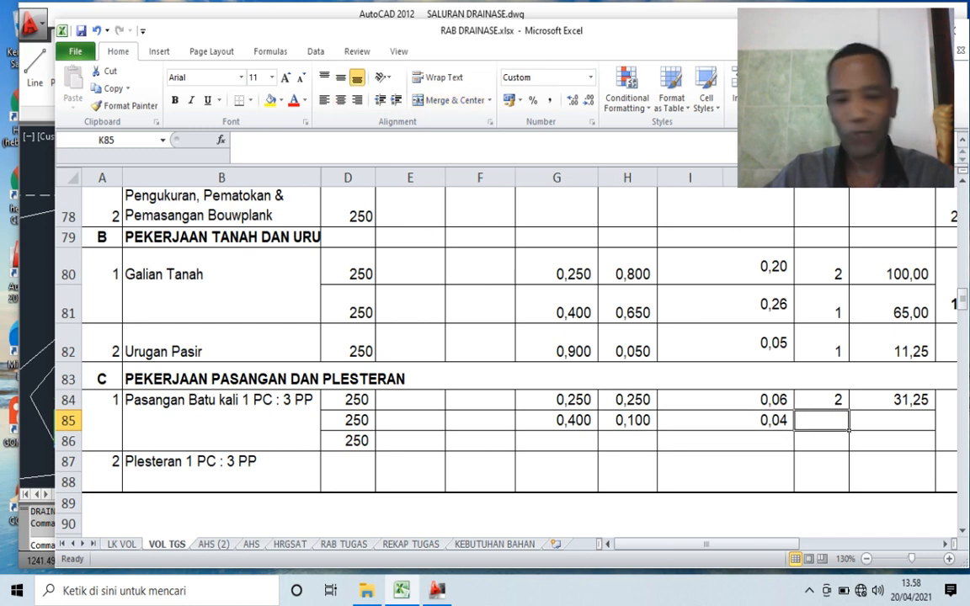
text(1)
key(Return)
key(Right)
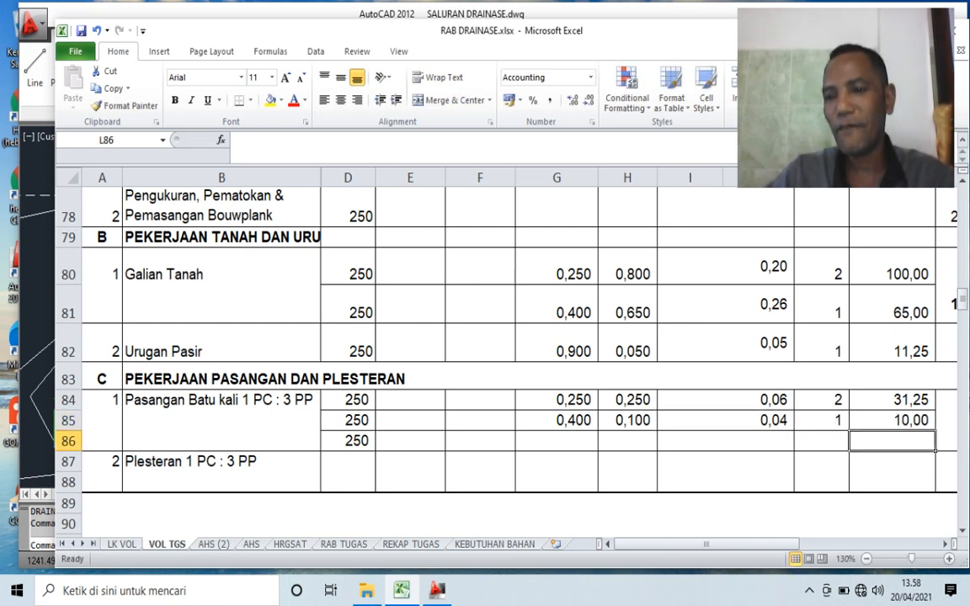
- Clear L85 and copy the Volume formula from L84 into it, giving =D85*I85*K85 for masonry part B
key(Up)
key(Up)
key(Down)
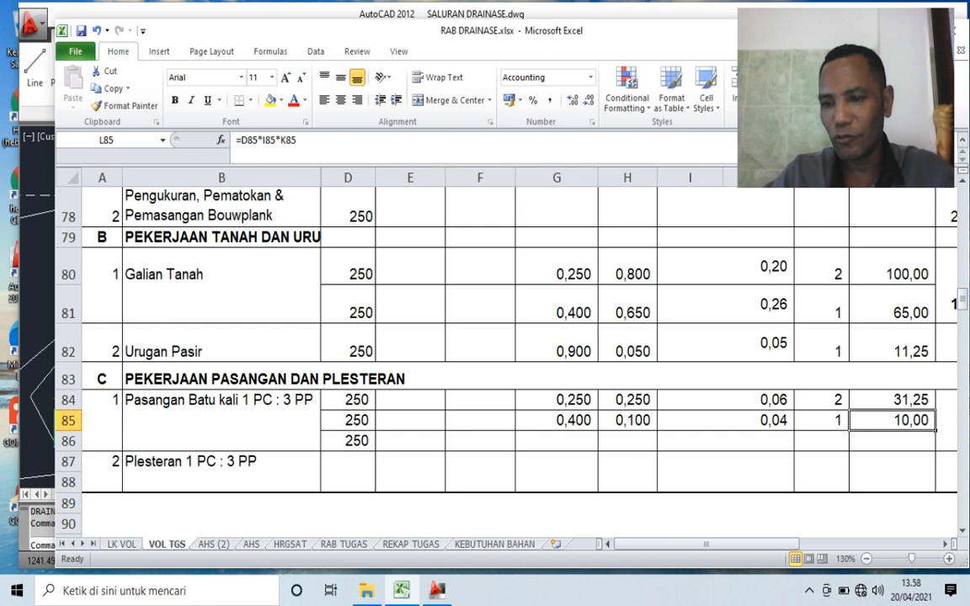
key(Delete)
key(Down)
key(Down)
key(Up)
key(Up)
key(Up)
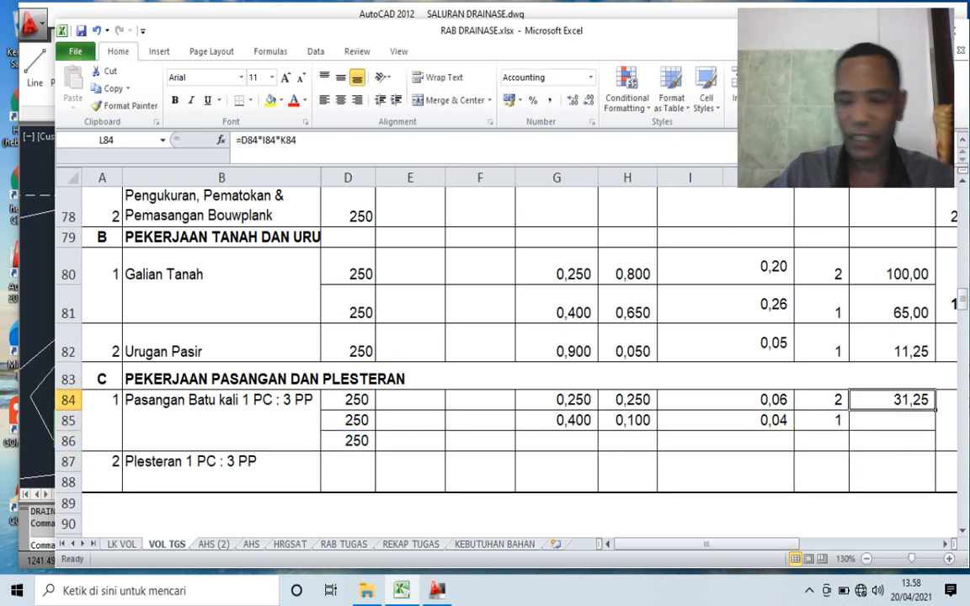
key(ctrl+c)
key(Down)
key(Return)
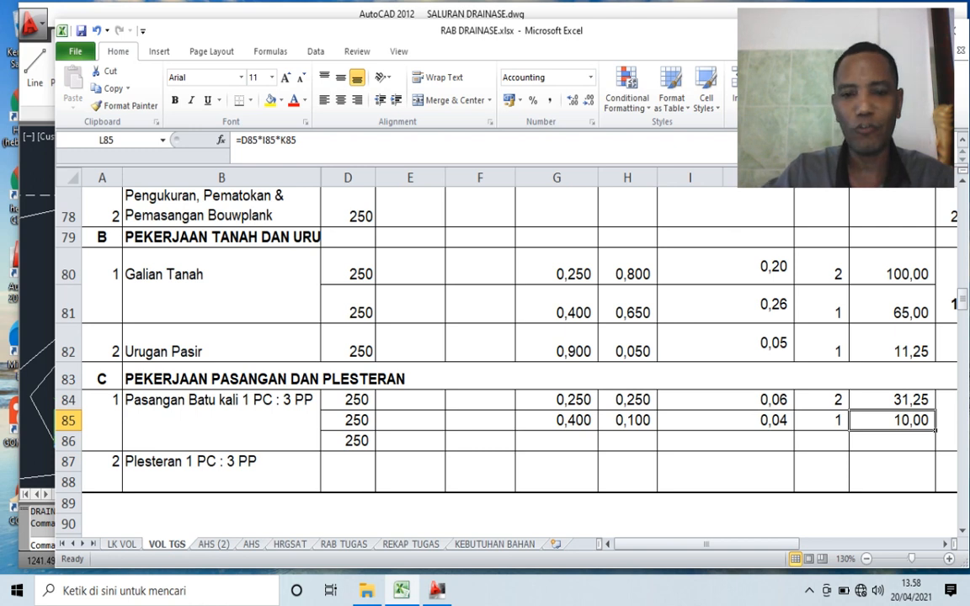
click(348, 421)
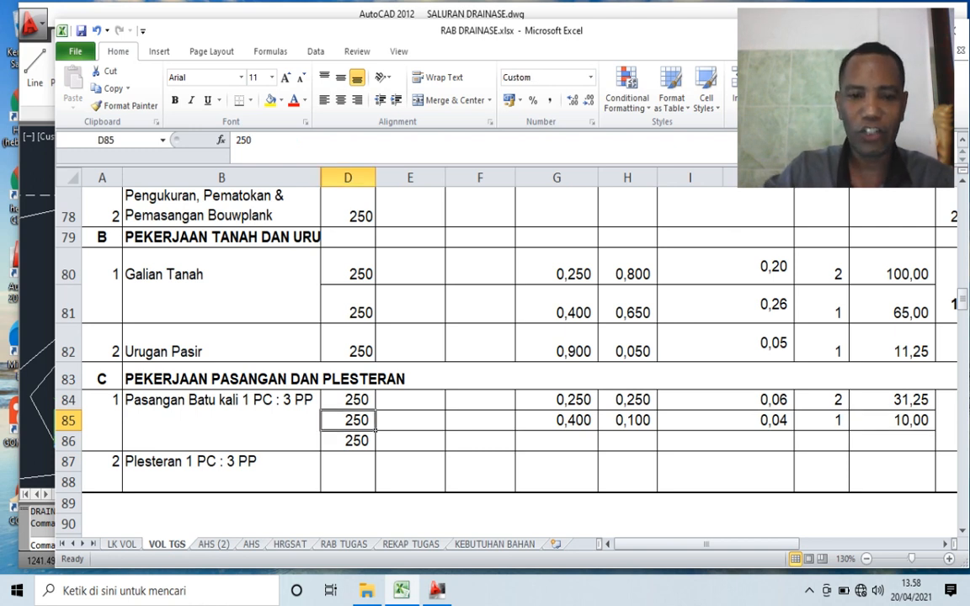
click(726, 421)
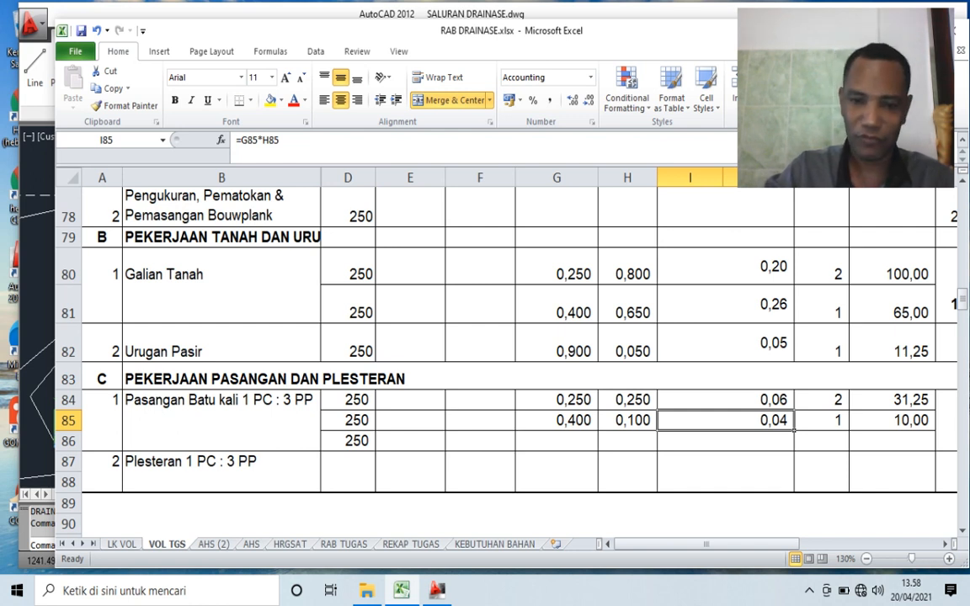
- Switch to AutoCAD and examine the bottom width, top width and height dimensions of masonry part C in the section
click(556, 440)
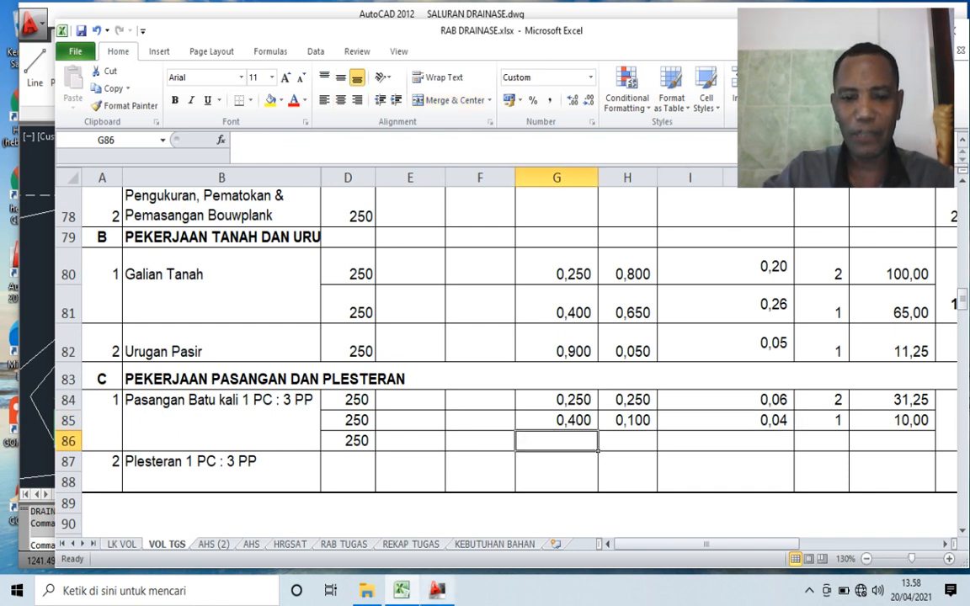
click(438, 590)
scroll(326, 424, down, 4)
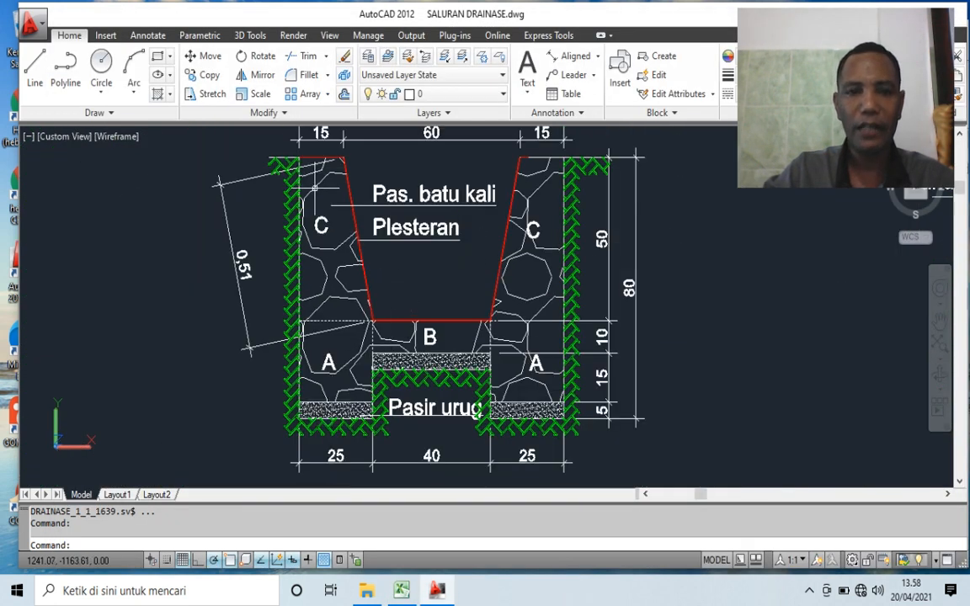
scroll(340, 182, up, 3)
scroll(365, 177, down, 4)
scroll(413, 329, up, 2)
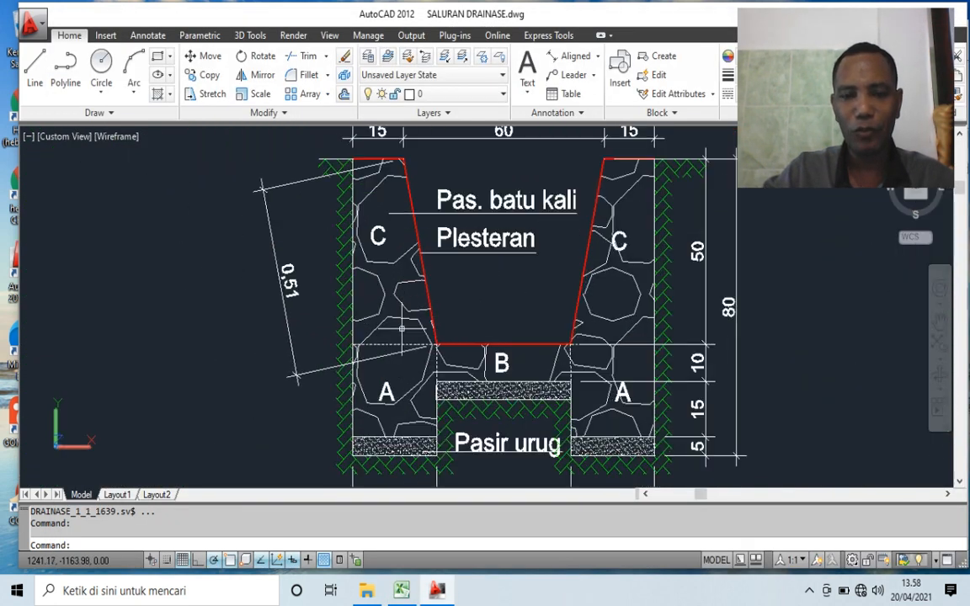
scroll(412, 324, down, 2)
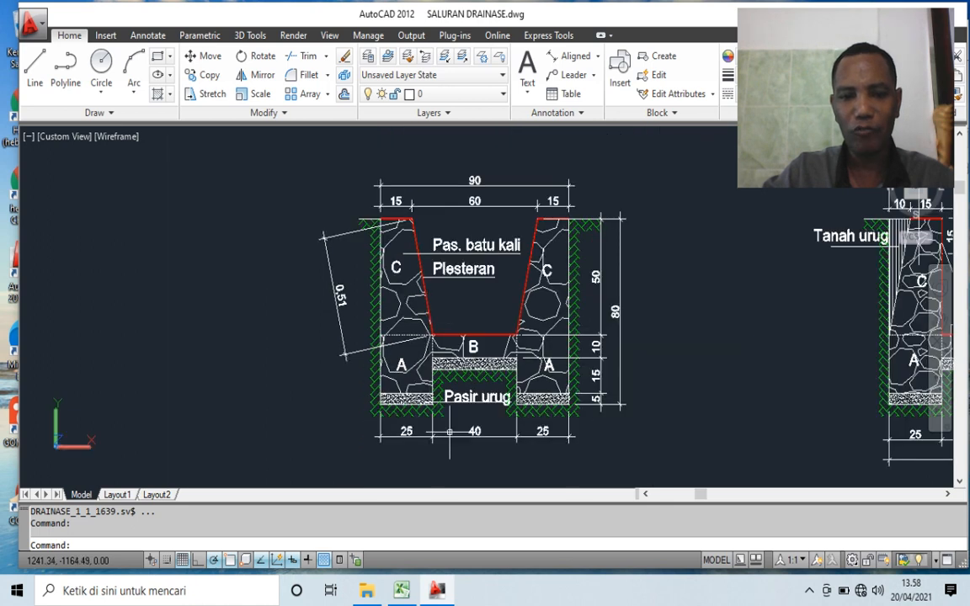
scroll(392, 438, up, 4)
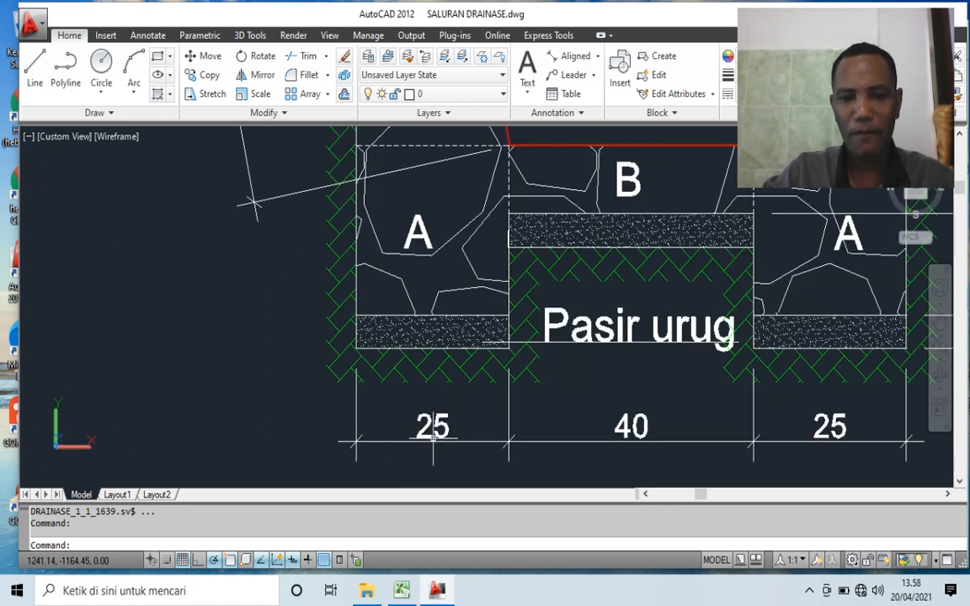
scroll(421, 417, down, 3)
scroll(404, 151, up, 3)
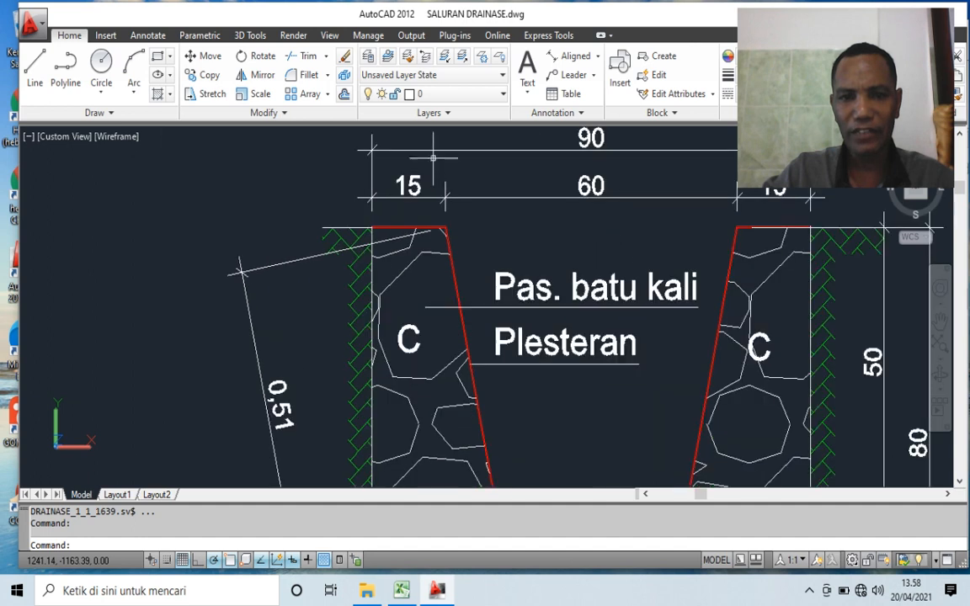
scroll(345, 178, down, 2)
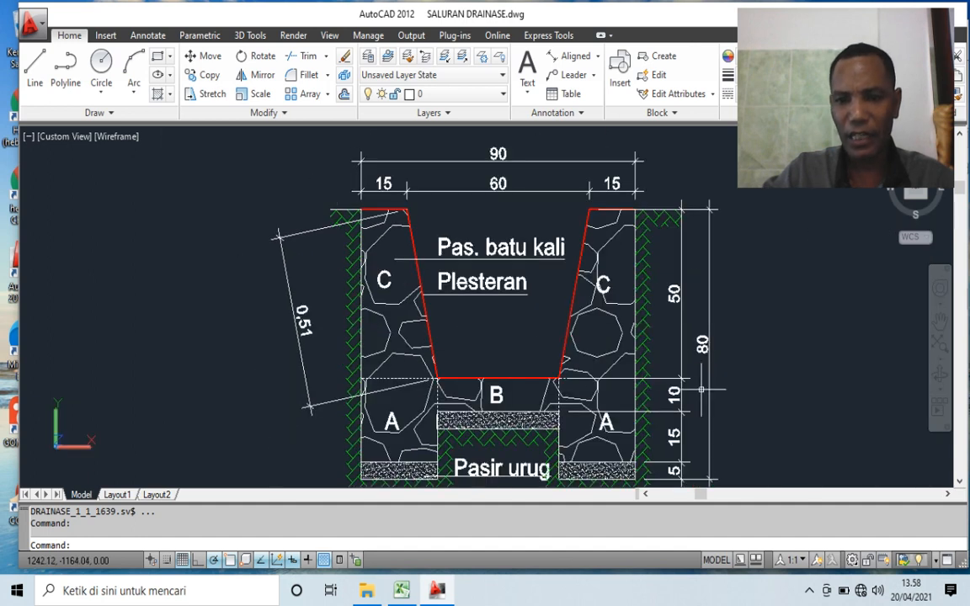
scroll(701, 389, up, 3)
scroll(689, 249, down, 2)
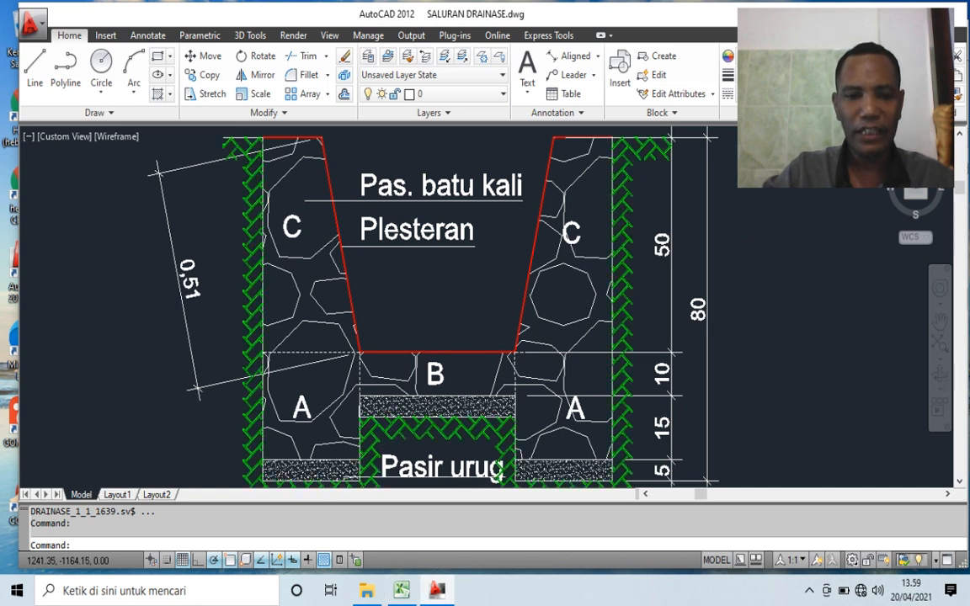
scroll(371, 412, down, 2)
scroll(299, 224, up, 3)
scroll(405, 257, down, 4)
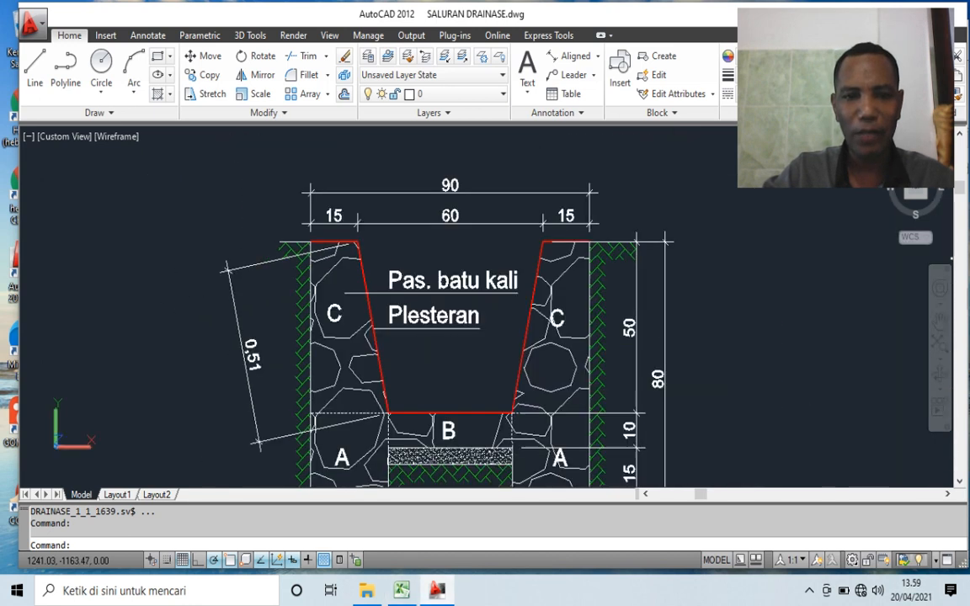
scroll(313, 206, down, 2)
scroll(522, 303, up, 3)
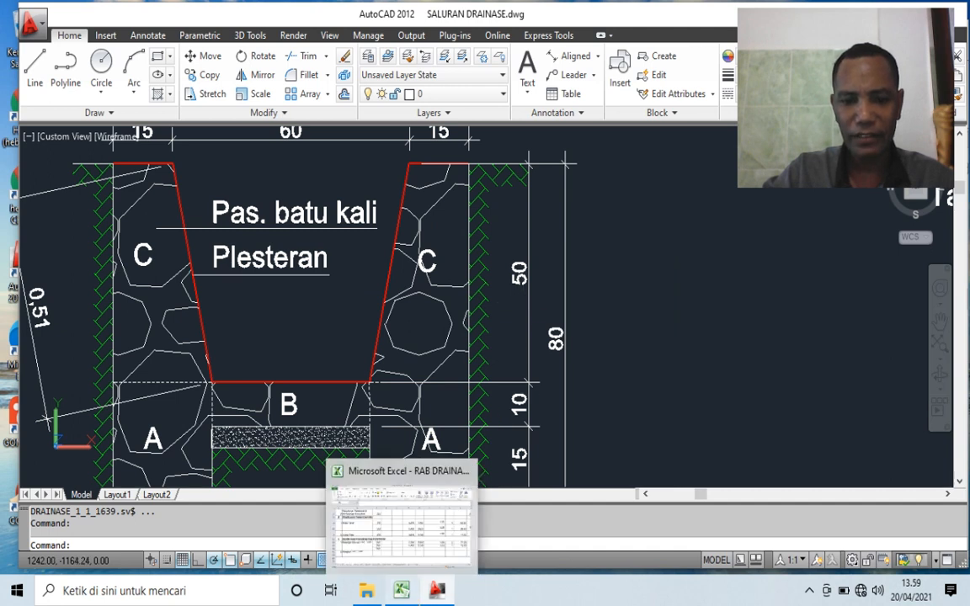
- Back in Excel, enter part C's bottom width 0,25 in E86 and top width 0,15 in F86
click(402, 590)
click(410, 441)
scroll(410, 440, up, 2)
scroll(410, 441, down, 2)
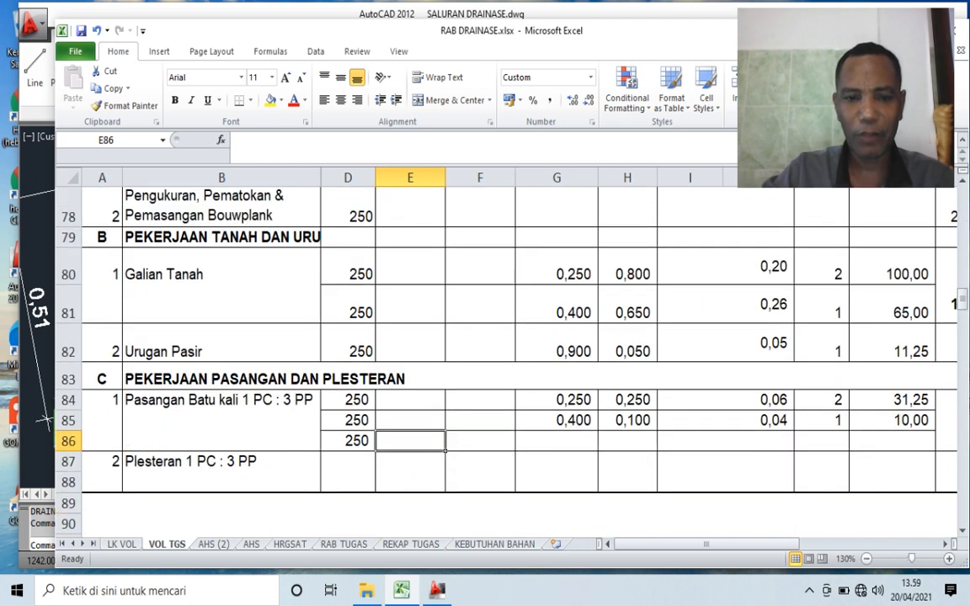
text(,25)
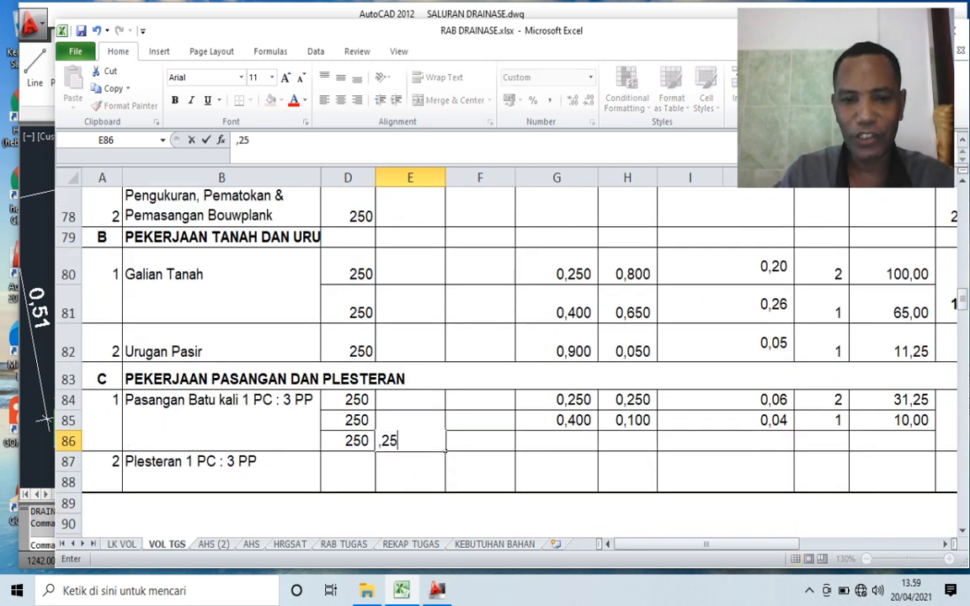
key(Tab)
text(,15)
key(Tab)
- Enter =SUM(E86+F86)/2 in G86 to average the bottom and top widths of masonry part C
text(=)
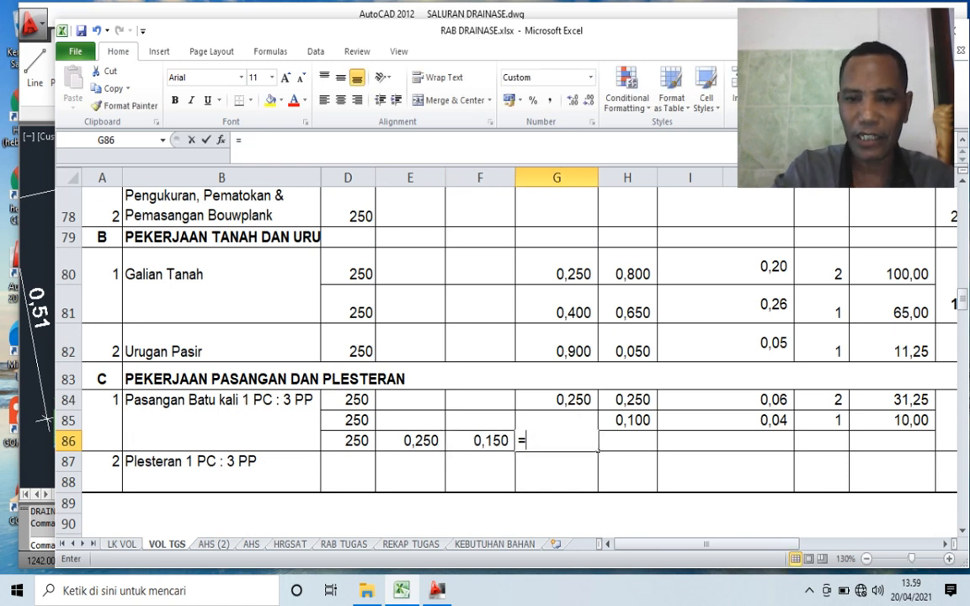
text(SUM()
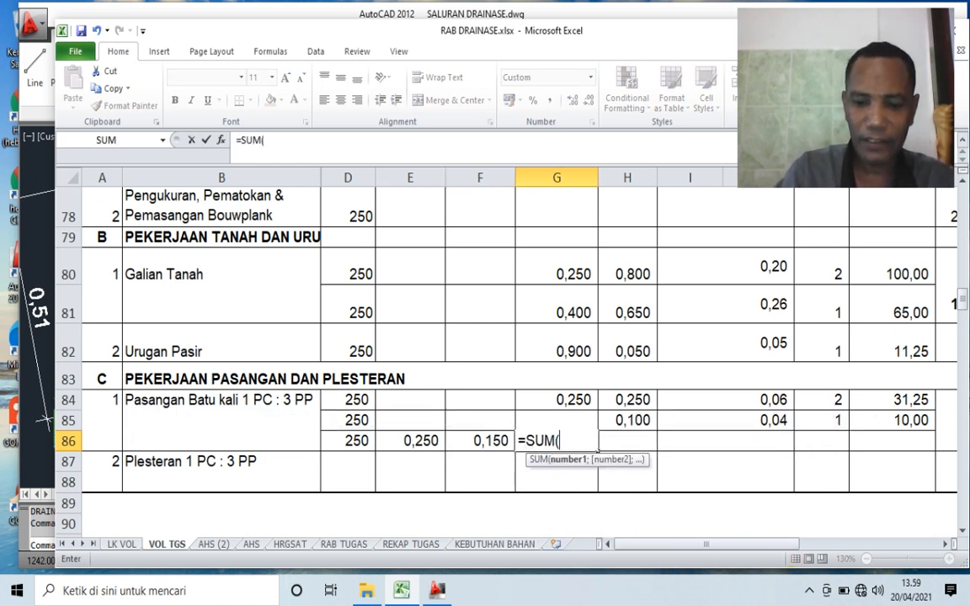
key(Left)
key(Left)
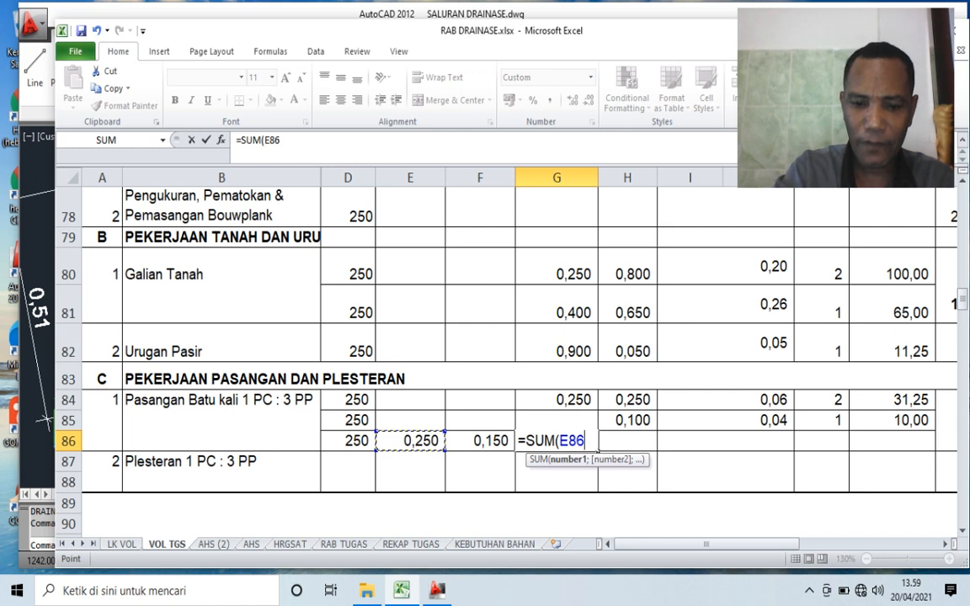
text(+)
key(Down)
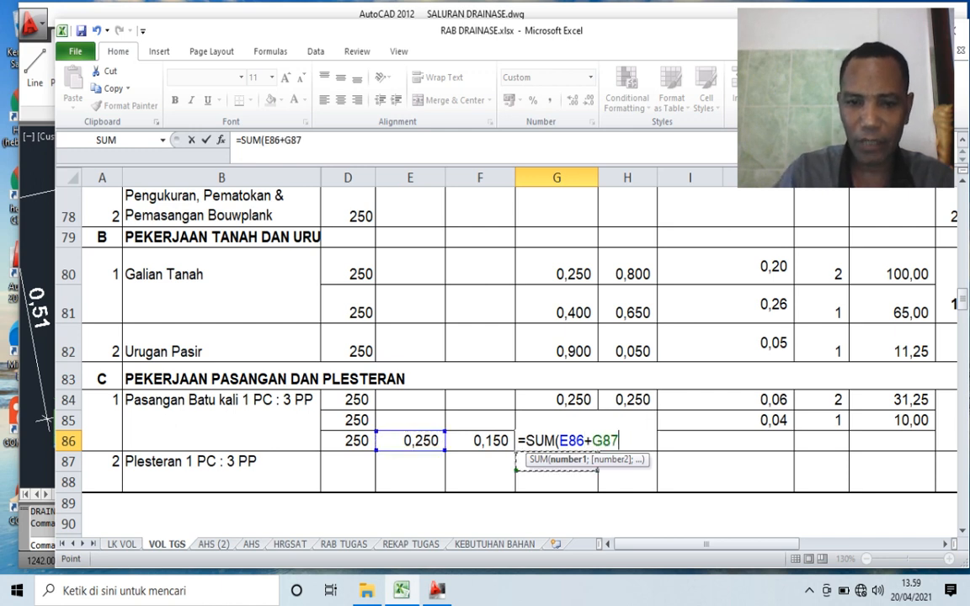
key(Up)
key(Left)
text())
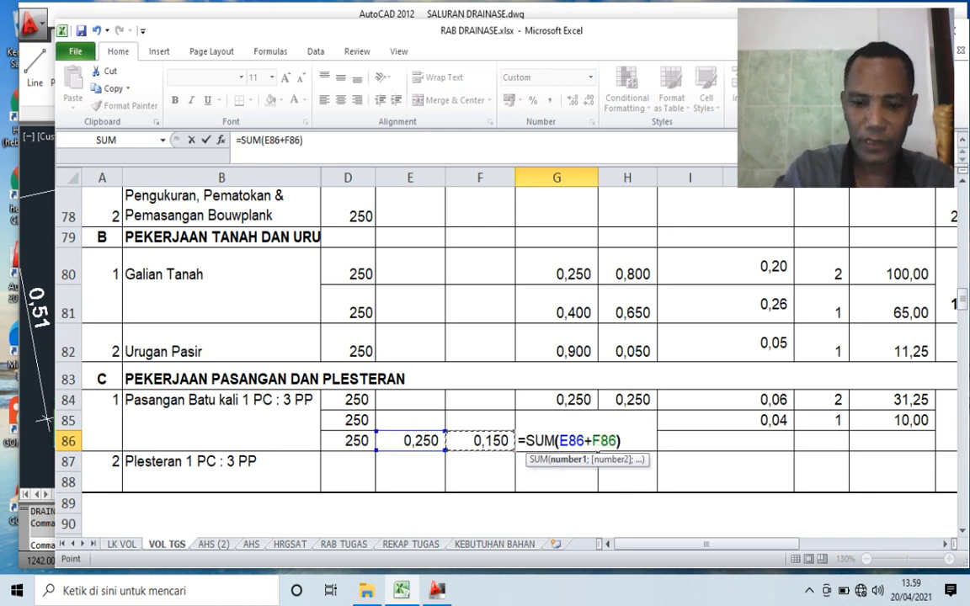
text(/2)
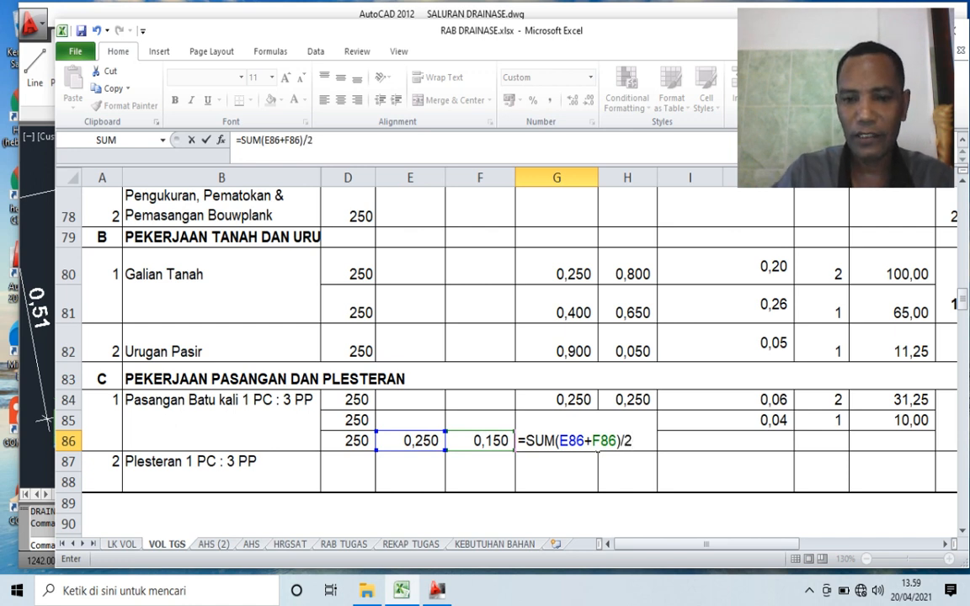
key(Return)
- Check part C's height dimension in the AutoCAD section and enter 0,5 as its height in H86 back in Excel
click(627, 441)
key(alt+Tab)
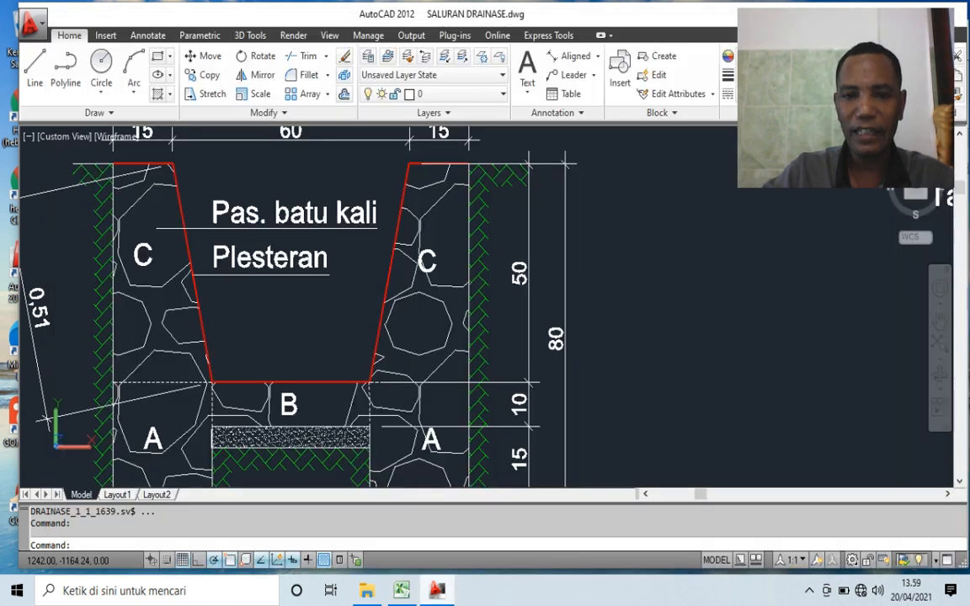
scroll(447, 294, up, 1)
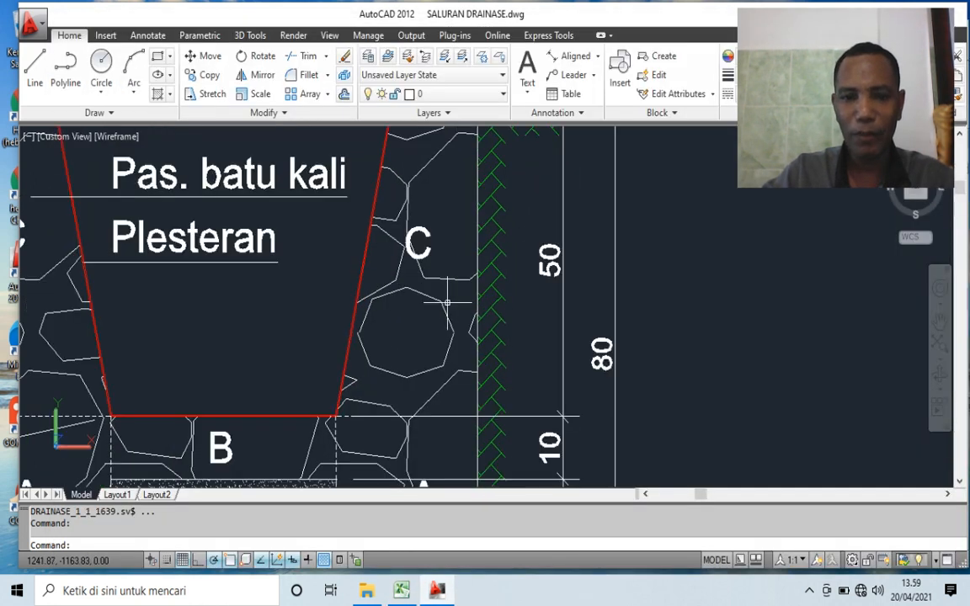
scroll(448, 301, down, 2)
key(alt+Tab)
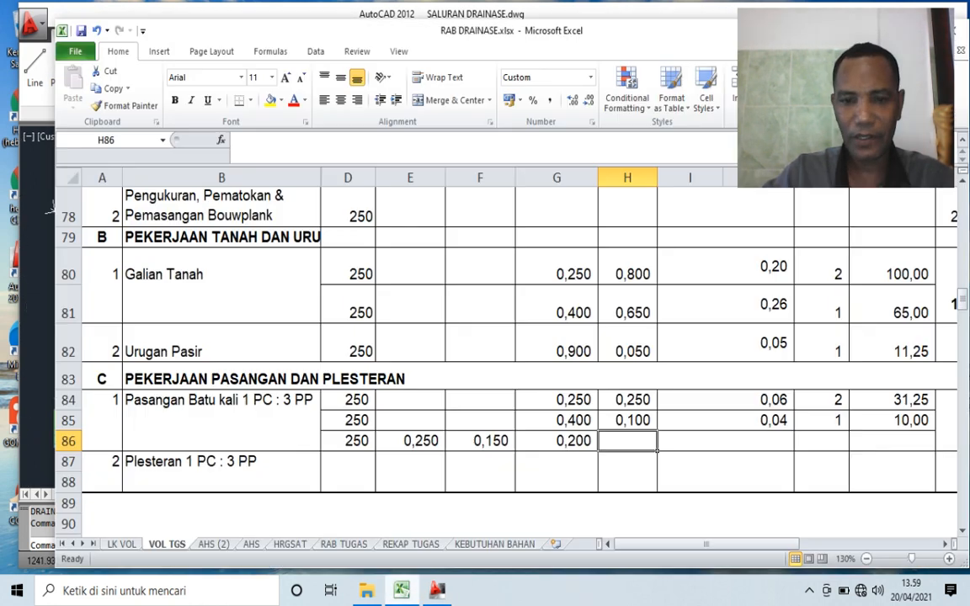
text(,5)
key(Right)
- Copy the area formula from I85 into I86, giving =G86*H86 for masonry part C
key(Up)
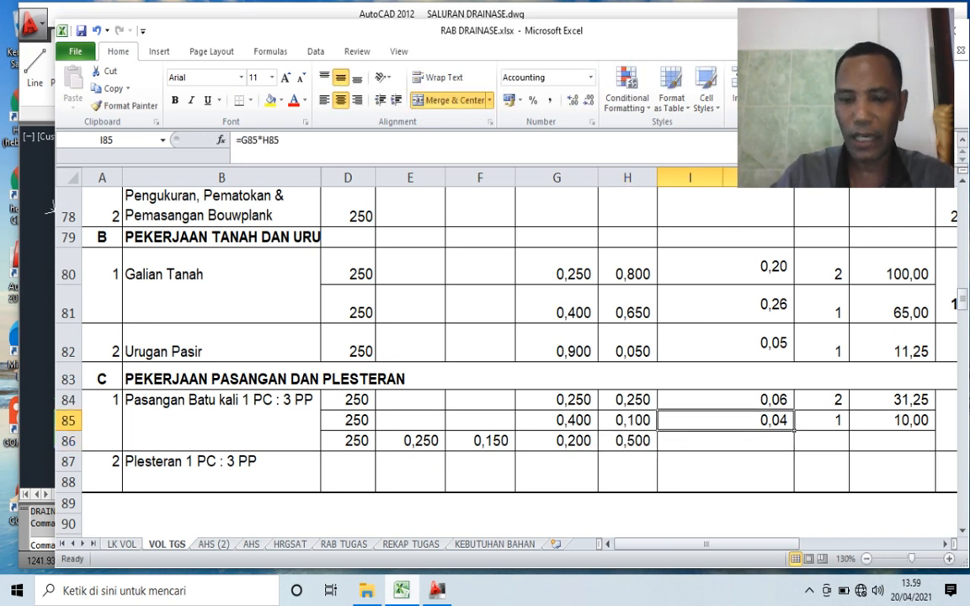
key(ctrl+c)
key(Down)
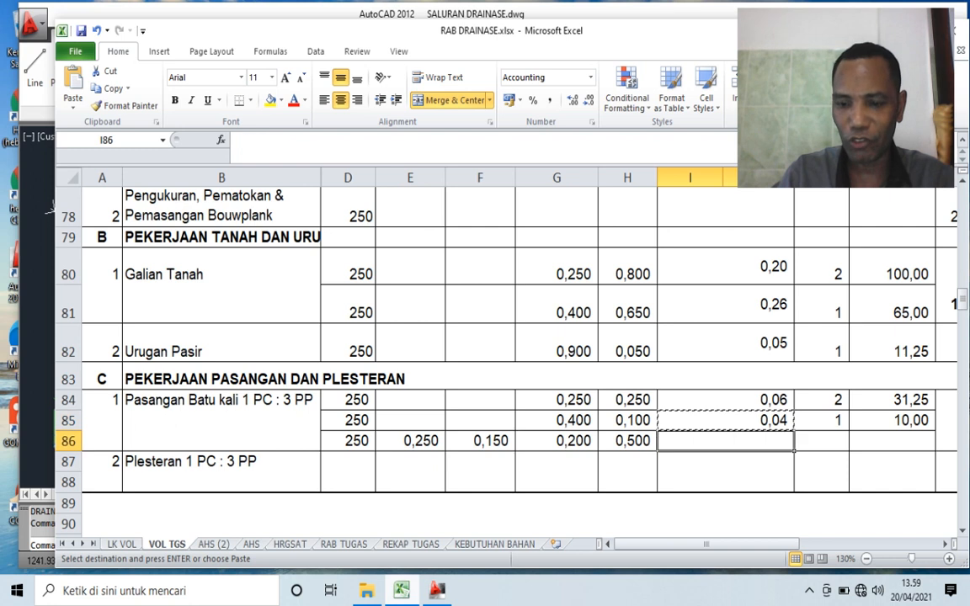
key(Return)
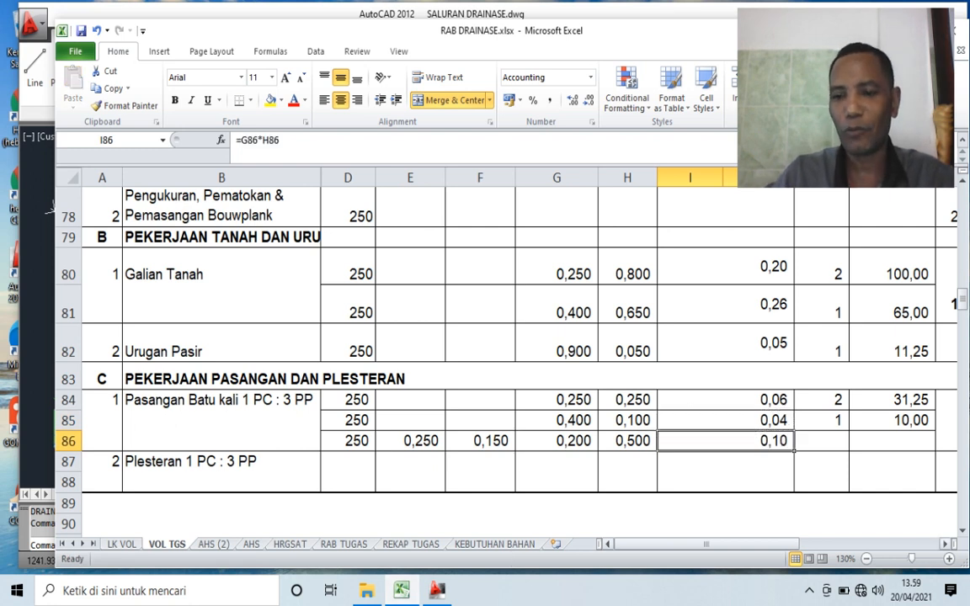
- Check in the AutoCAD section how often part C occurs, and set its Unit in K86 to 2 in Excel
key(Right)
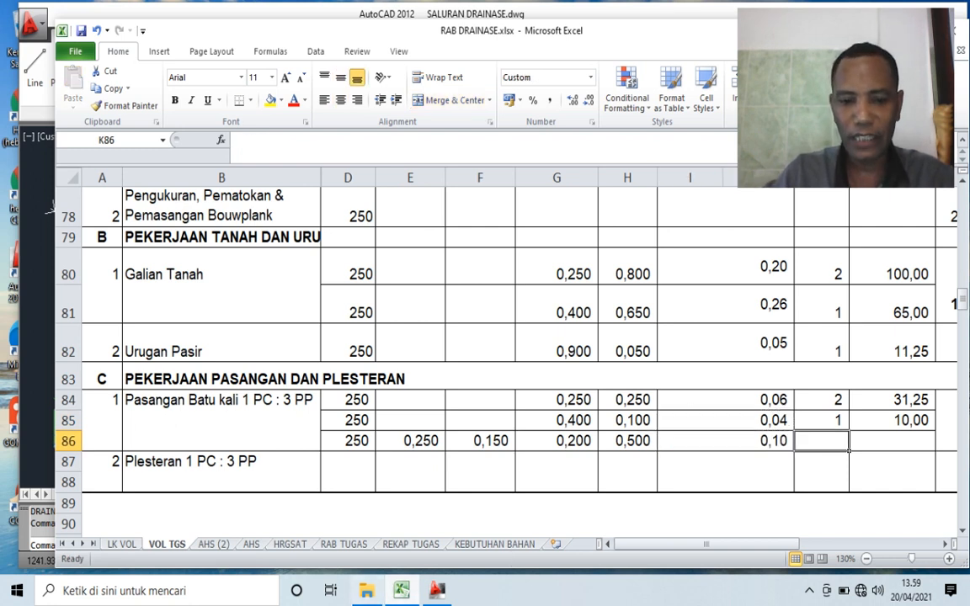
click(438, 590)
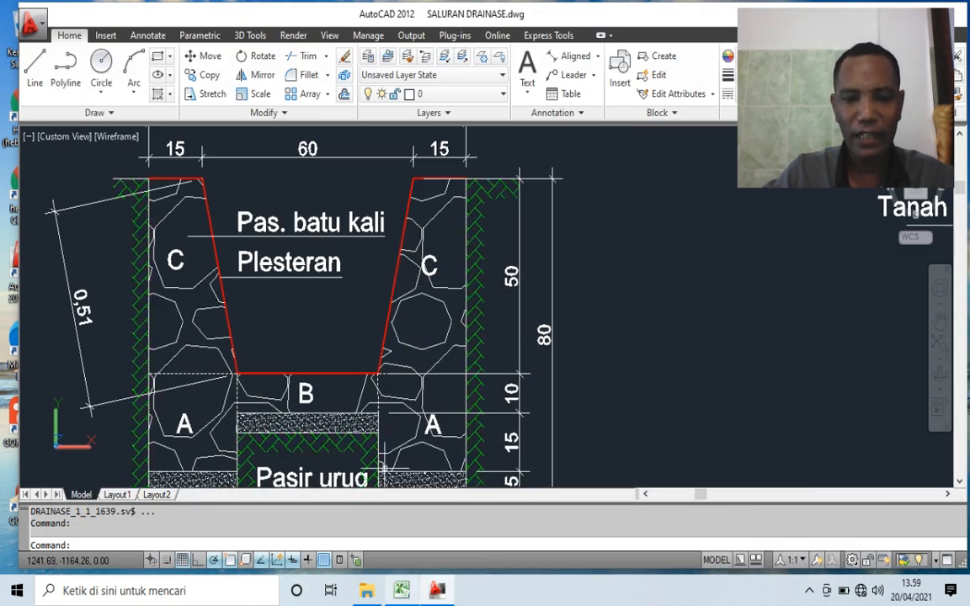
key(alt+Tab)
text(2)
key(Right)
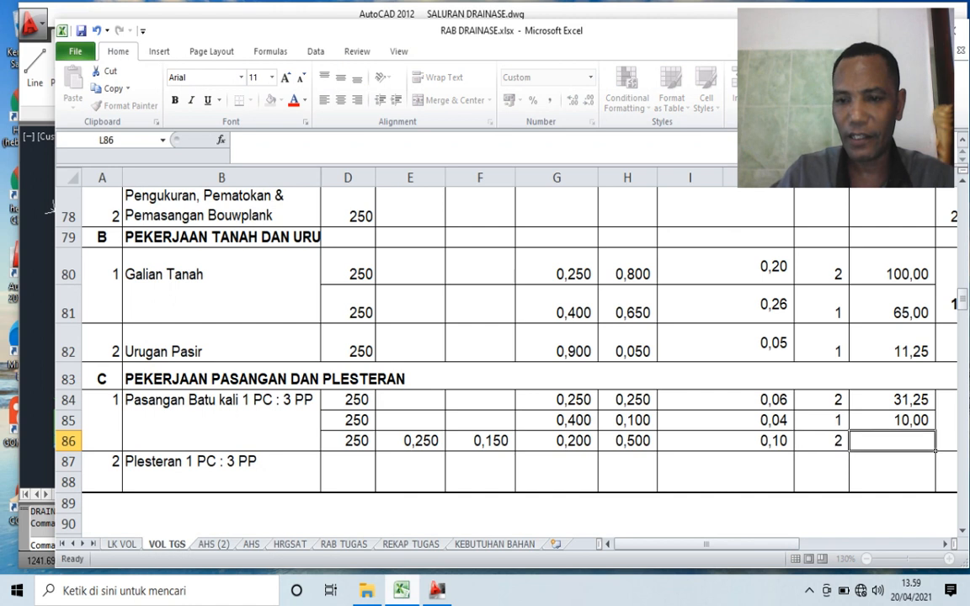
- Copy the Volume formula from L85 into L86, giving =D86*I86*K86, and review the length, area and unit cells it multiplies
key(Up)
key(ctrl+c)
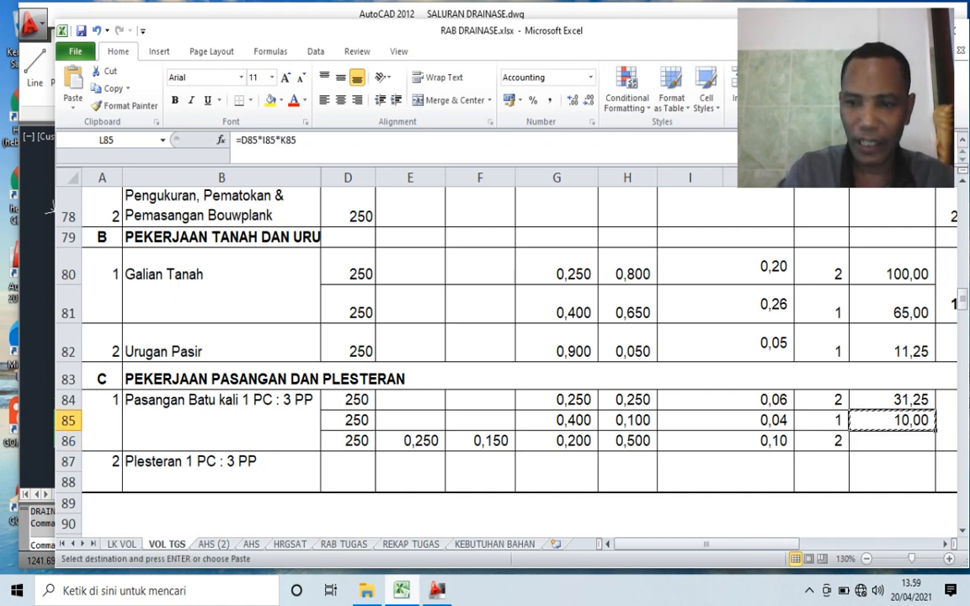
key(Down)
key(Return)
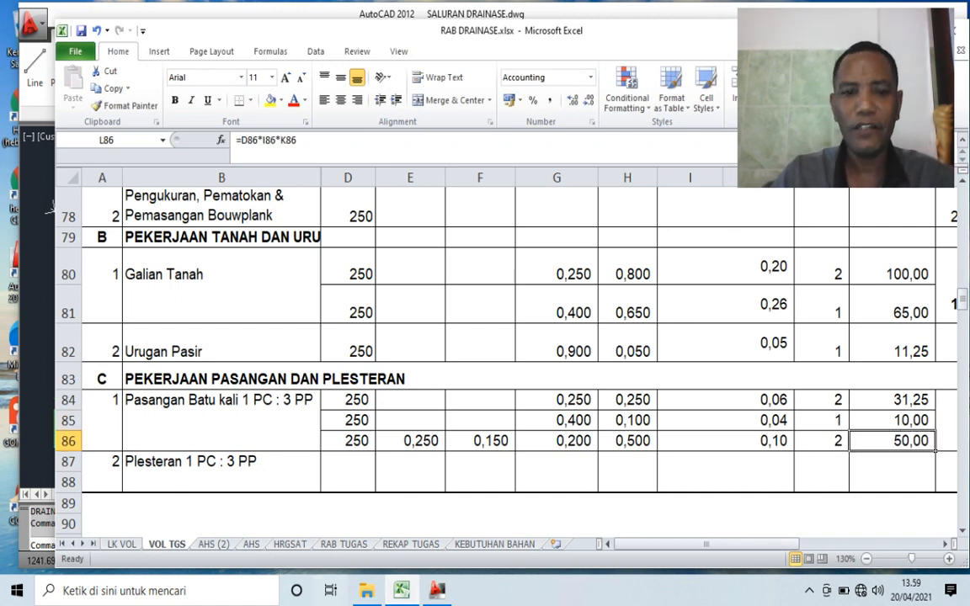
click(348, 442)
click(726, 441)
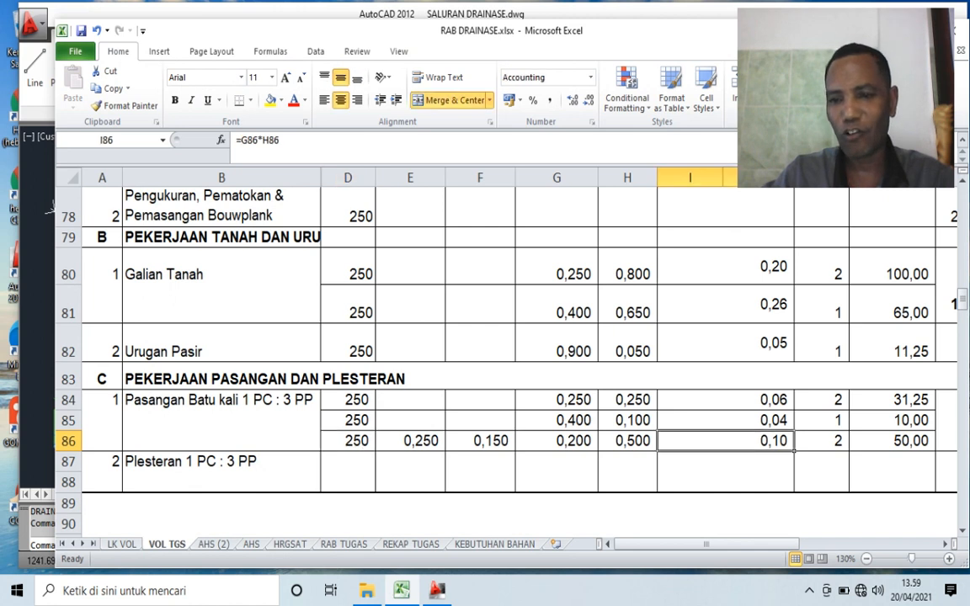
click(822, 442)
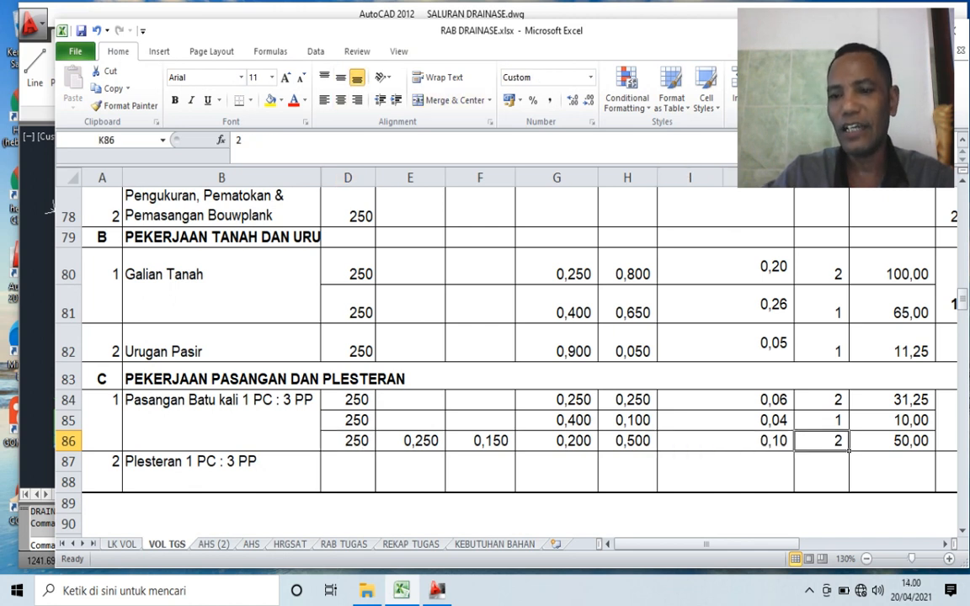
- Total the stone masonry volumes of parts A, B and C in M86 with =SUM(L84:L86)
key(Right)
key(Right)
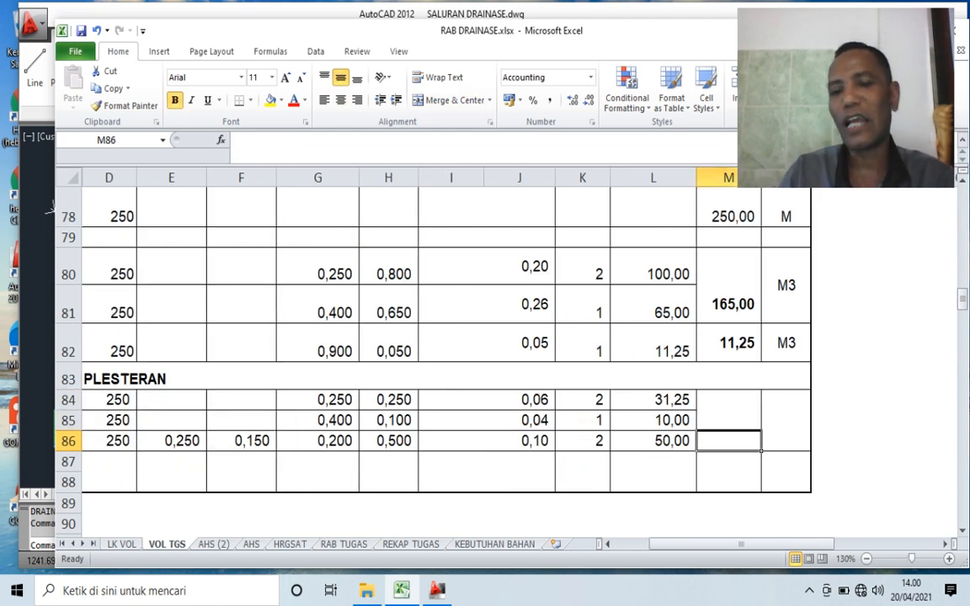
text(=SUM()
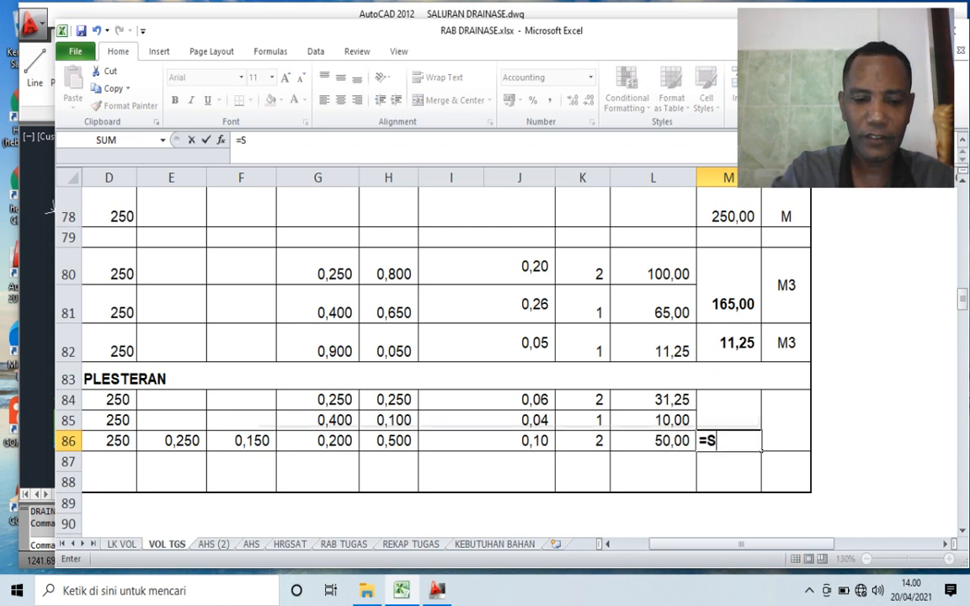
key(Left)
key(Up)
key(Up)
key(shift+Down)
key(shift+Down)
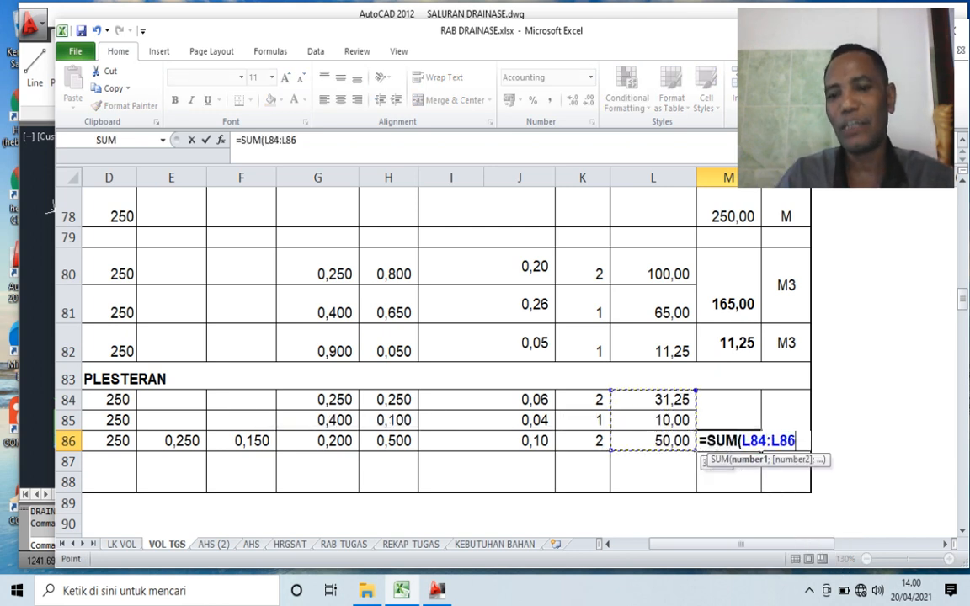
key(Return)
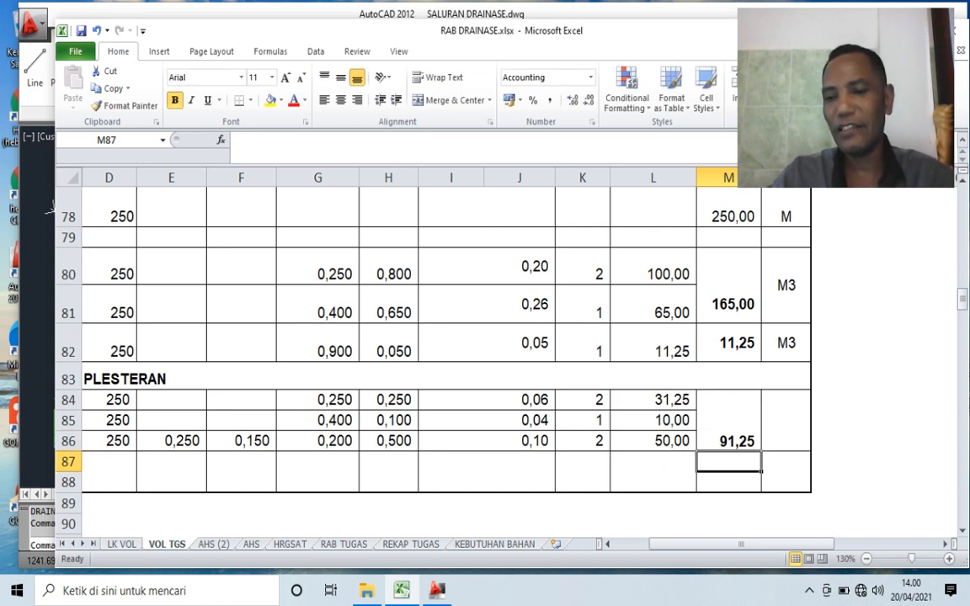
- Enter M3 as the unit of the stone masonry total in the merged cell N84
click(786, 420)
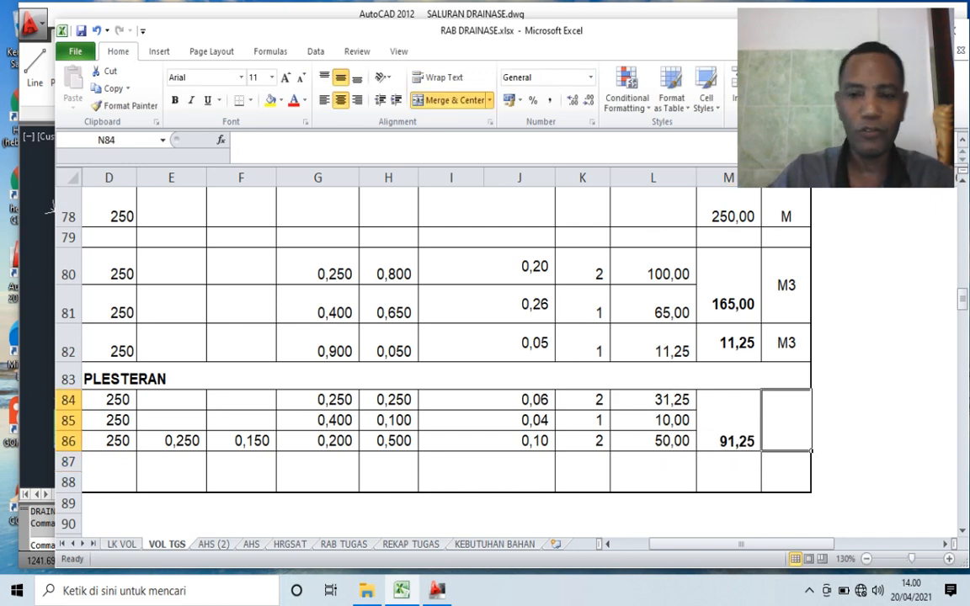
text(M)
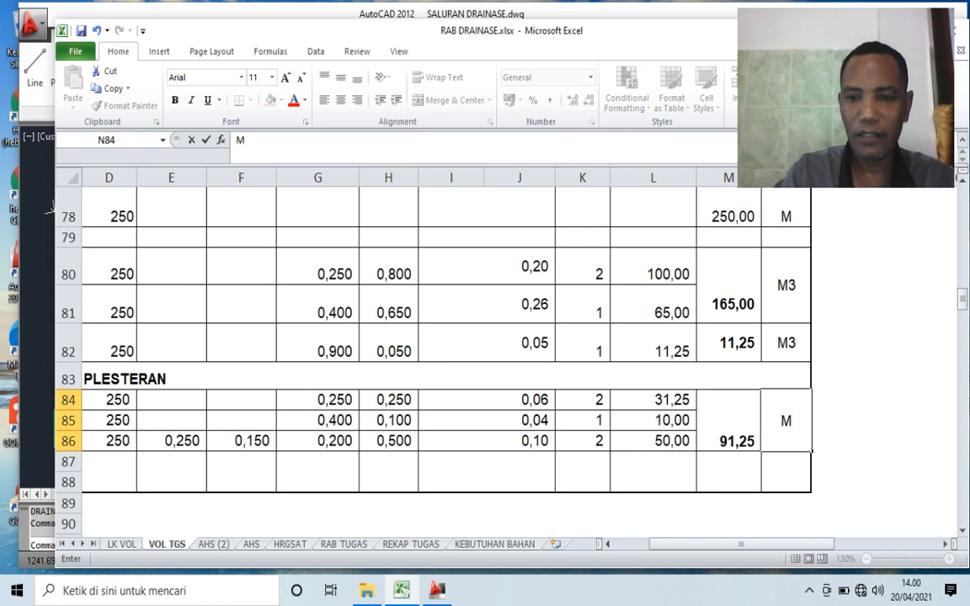
text(3)
key(Return)
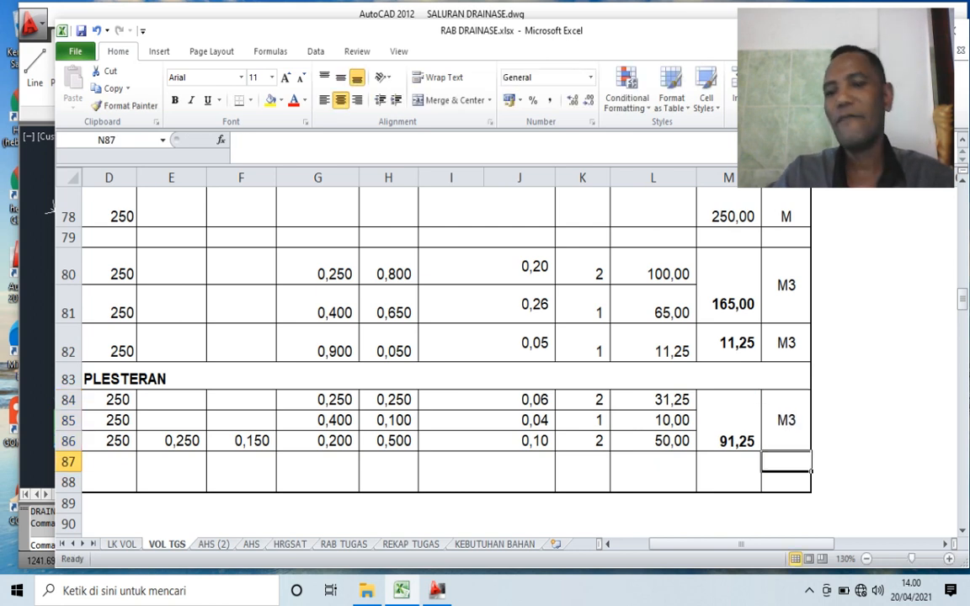
click(841, 420)
- Enter the channel length 250 in D87 for the item Plesteran 1 PC : 3 PP
click(654, 482)
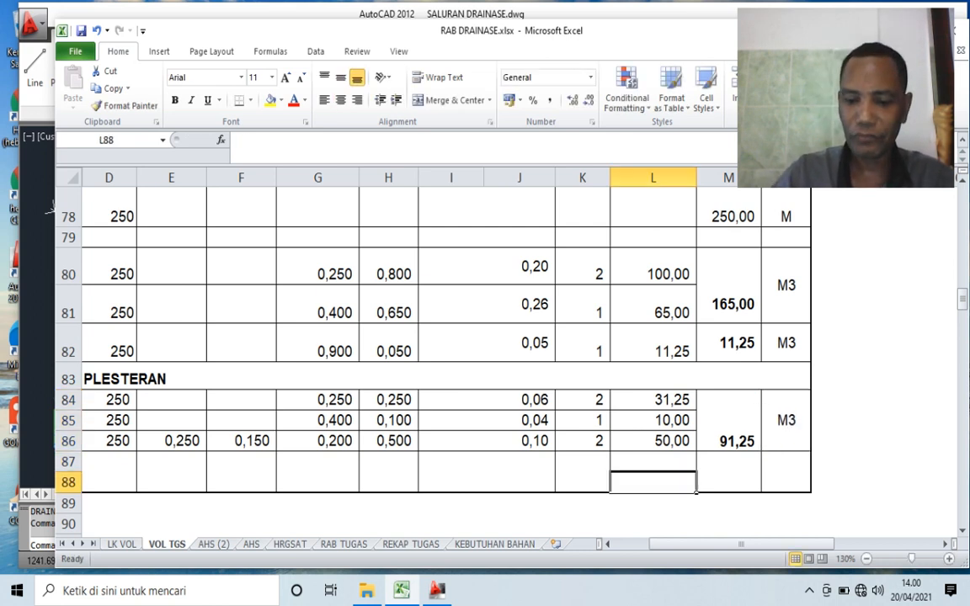
key(Home)
key(Up)
key(Right)
key(Right)
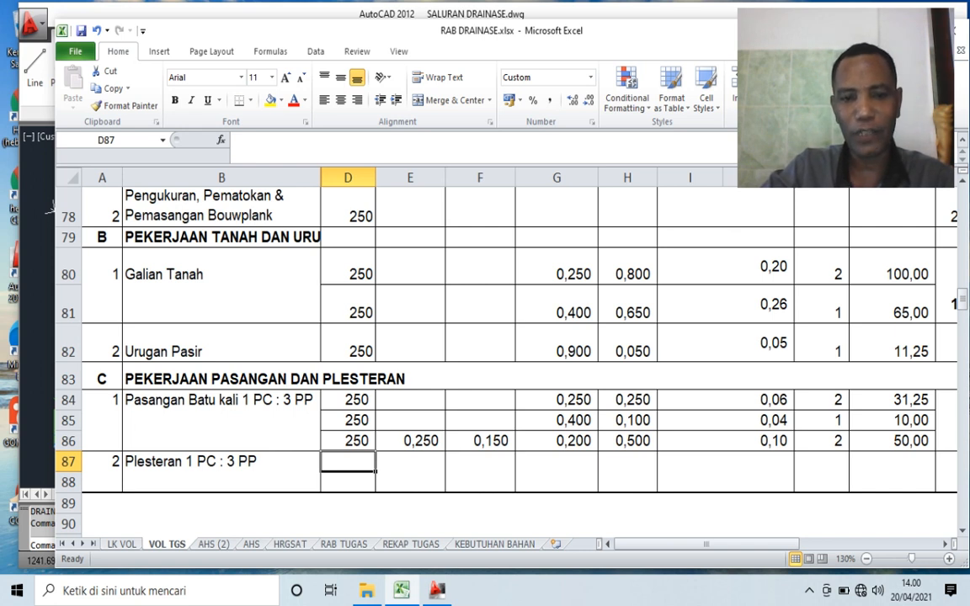
text(250)
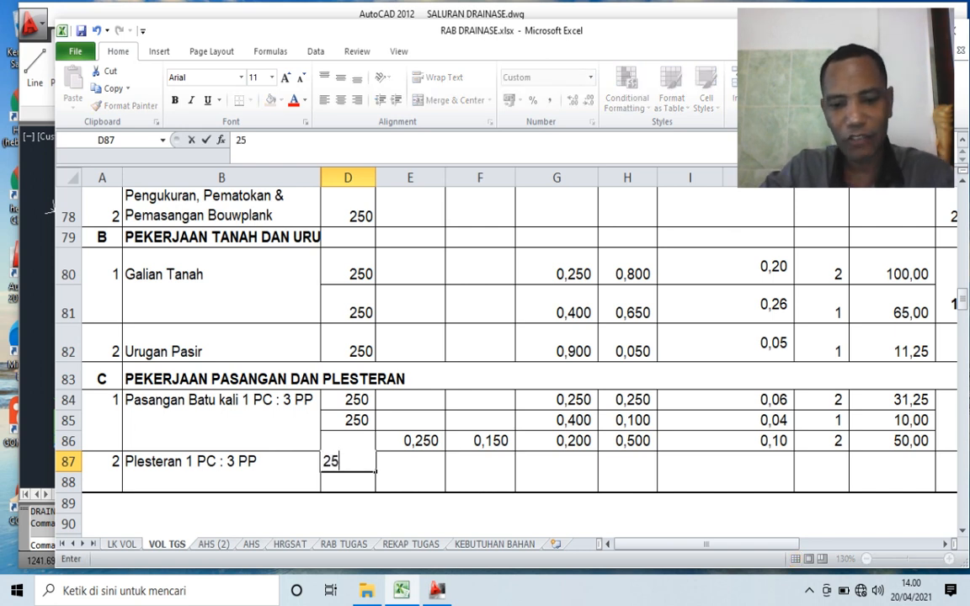
key(Return)
key(Right)
key(Right)
key(Right)
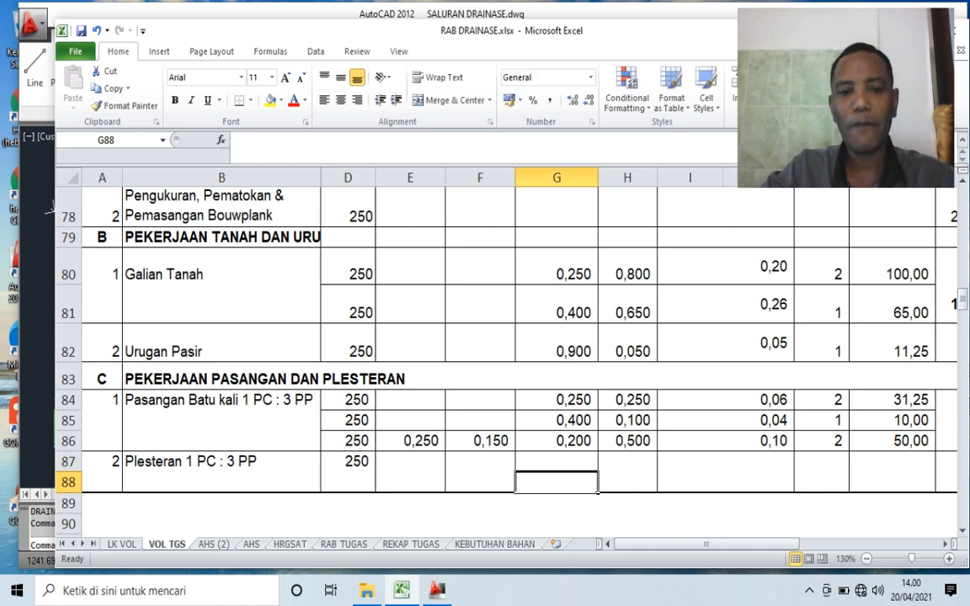
- Switch to AutoCAD and delete the 0,51 sloped dimension beside the channel's left wall
mouse_move(437, 590)
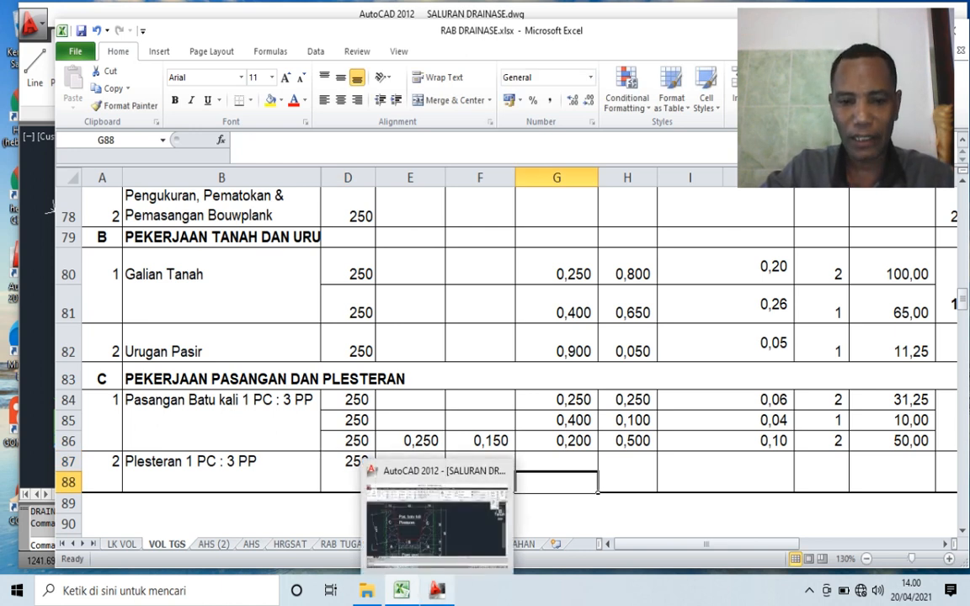
click(434, 527)
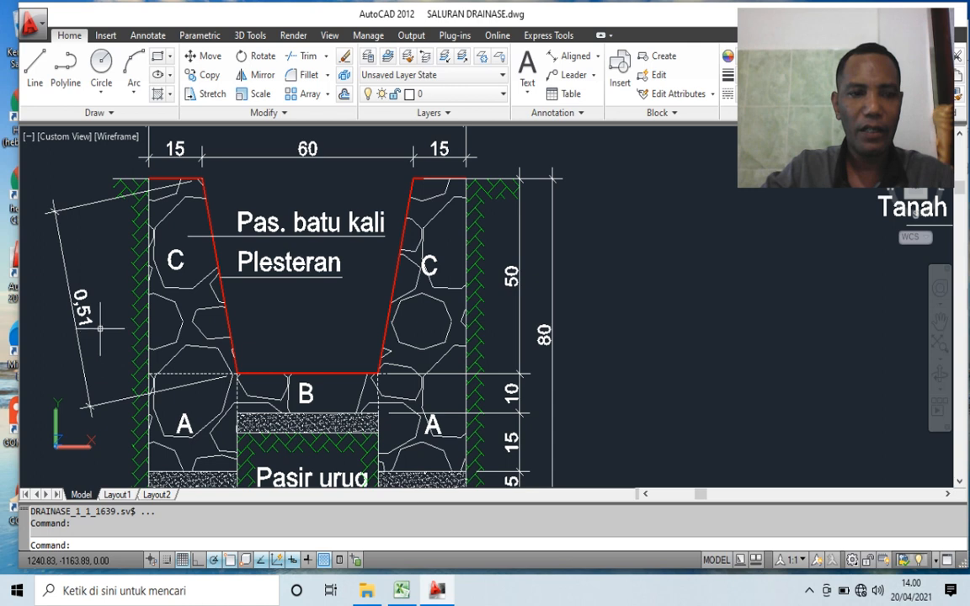
click(79, 305)
key(Delete)
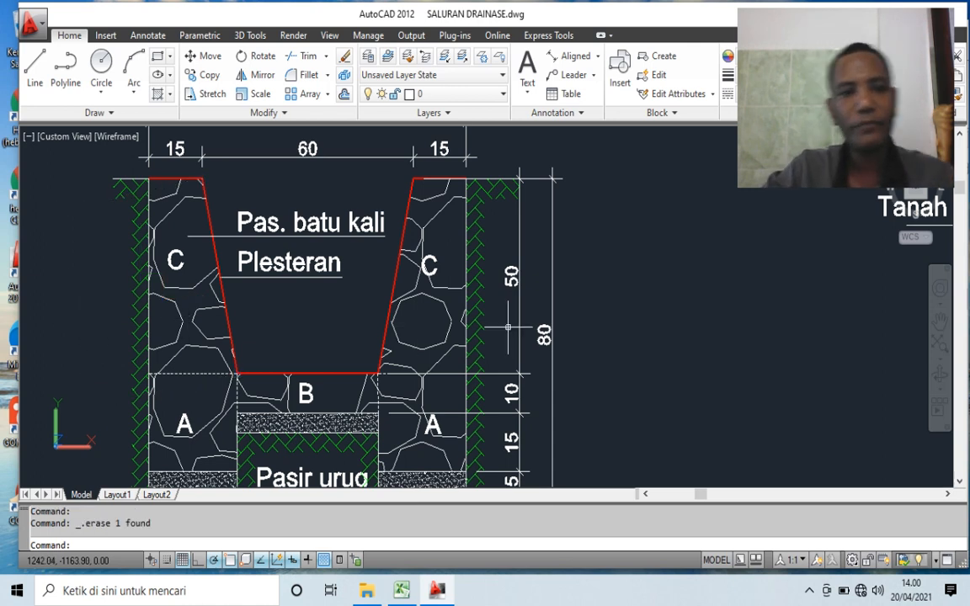
scroll(556, 332, down, 2)
scroll(322, 226, up, 4)
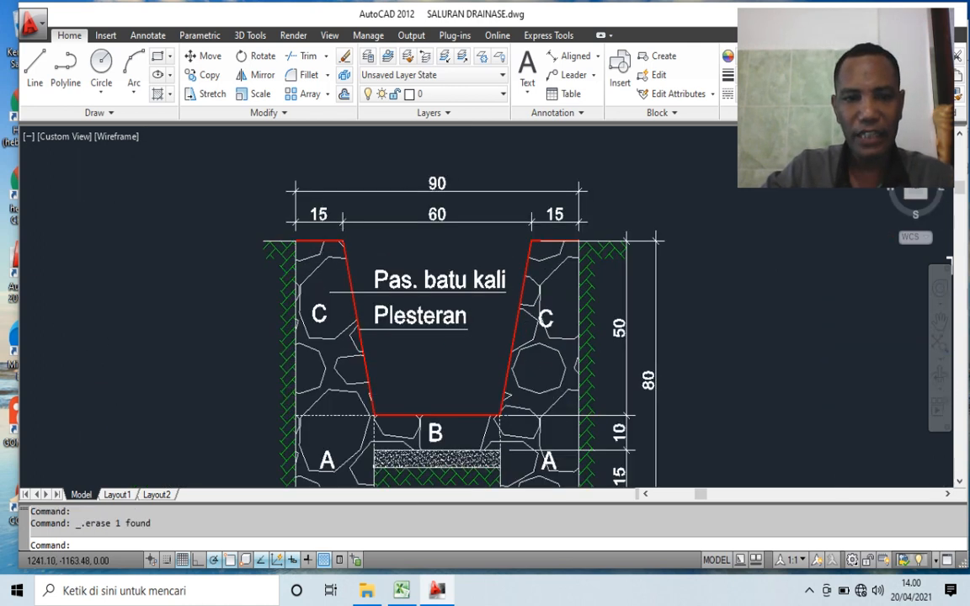
scroll(351, 222, down, 3)
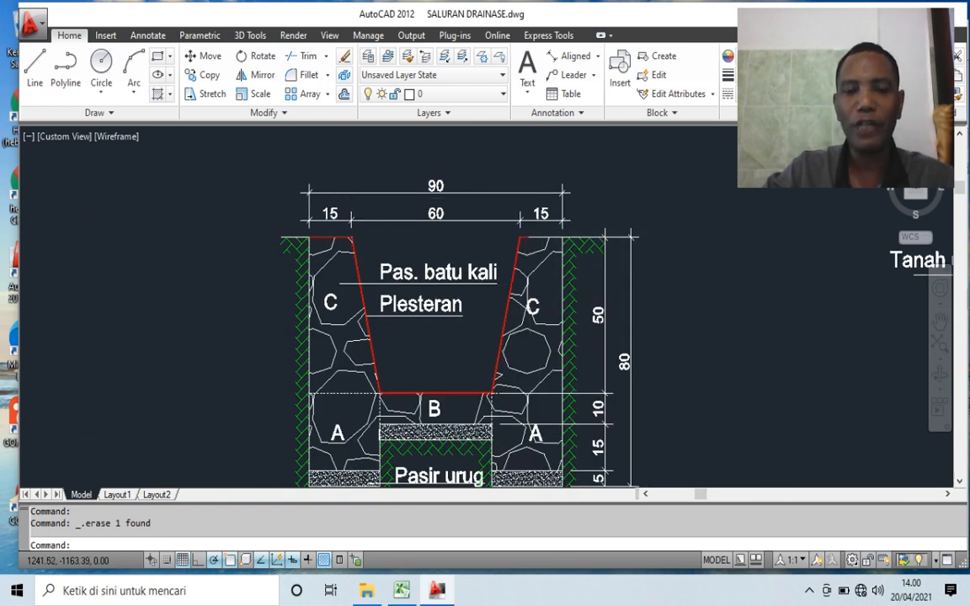
- Add an aligned dimension along the left wall's sloped plaster face, from its top corner to the channel floor, placed outside the wall
scroll(520, 218, down, 2)
scroll(396, 278, up, 3)
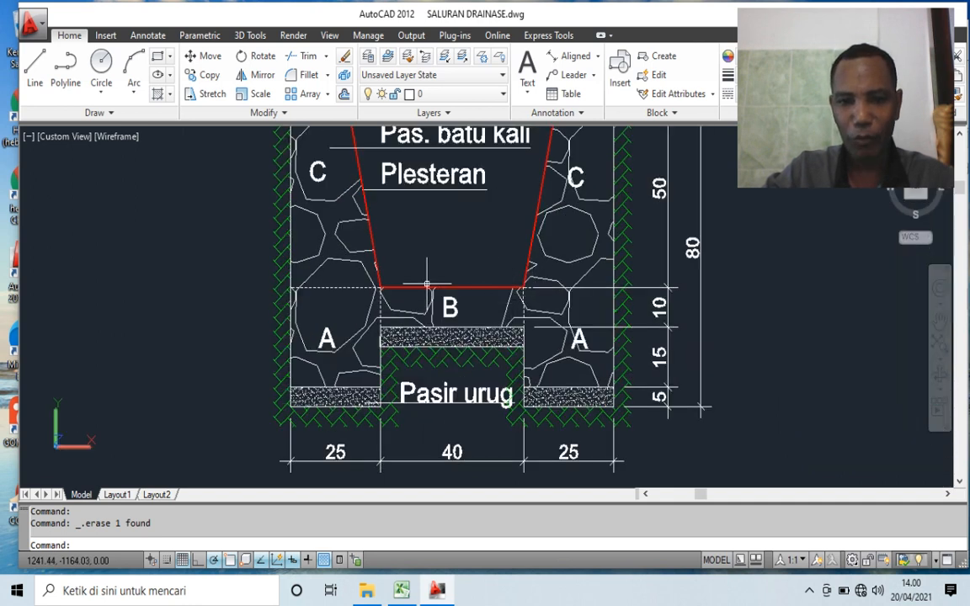
scroll(515, 364, down, 2)
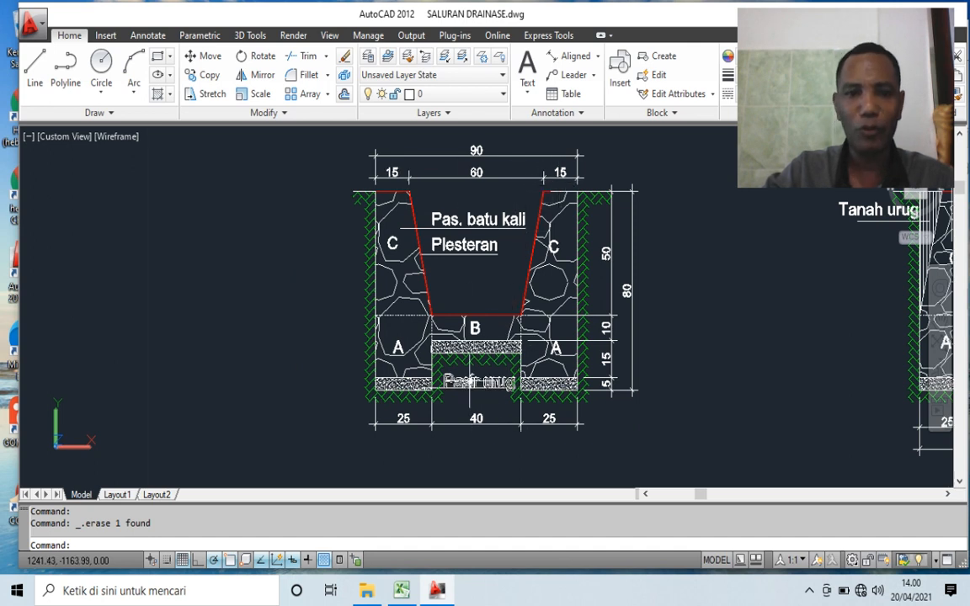
click(576, 56)
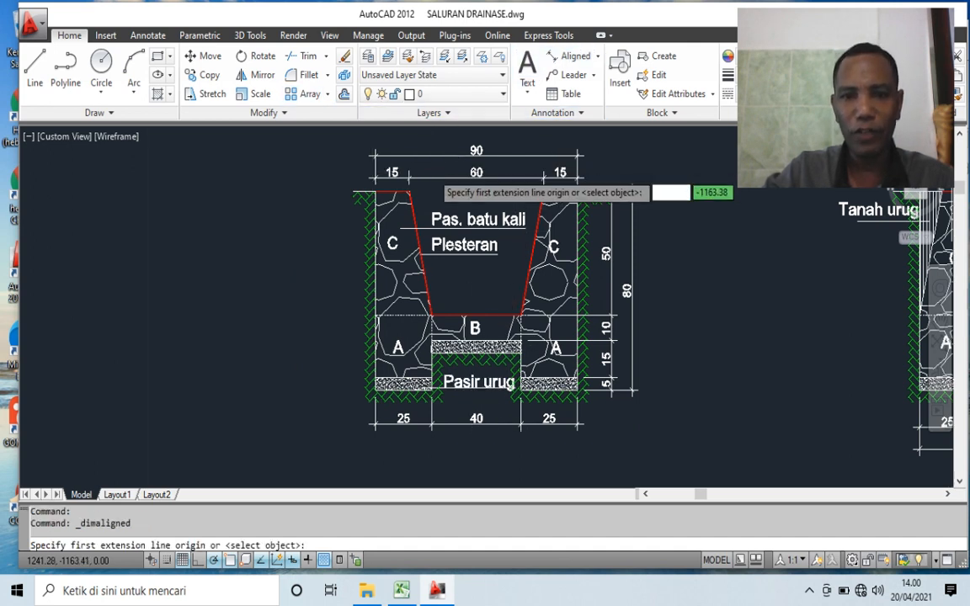
scroll(421, 182, up, 9)
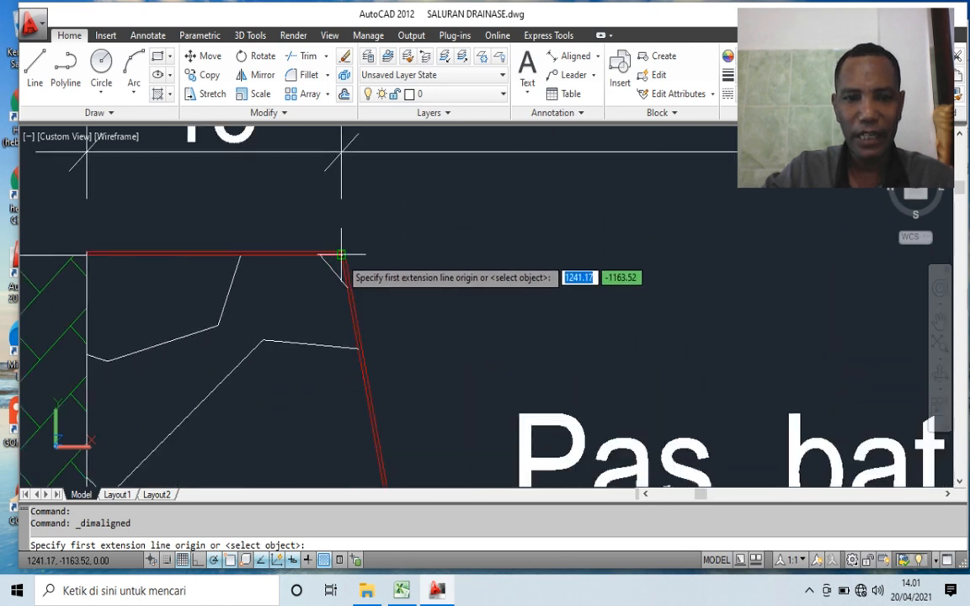
click(341, 253)
scroll(354, 248, down, 8)
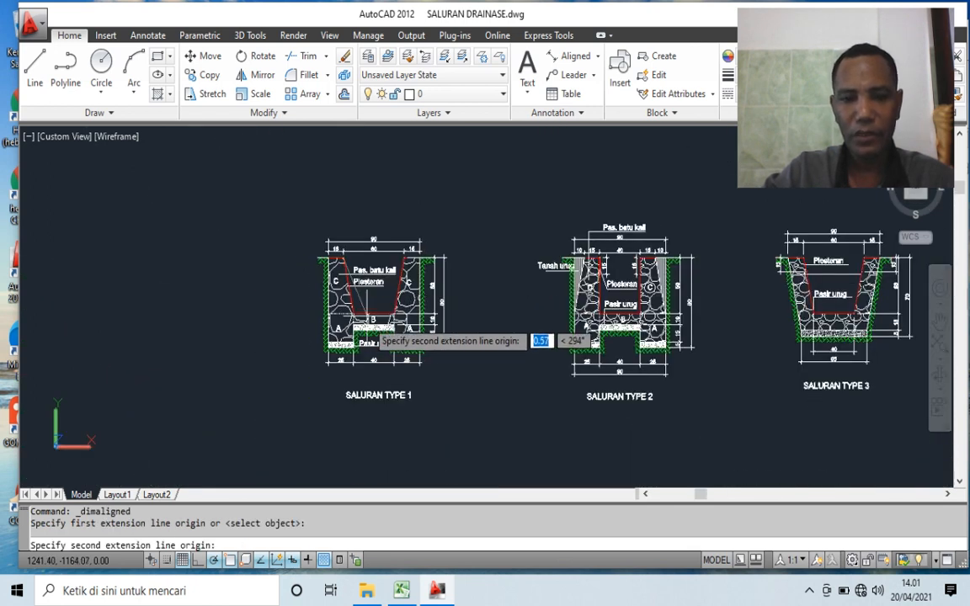
scroll(362, 318, up, 10)
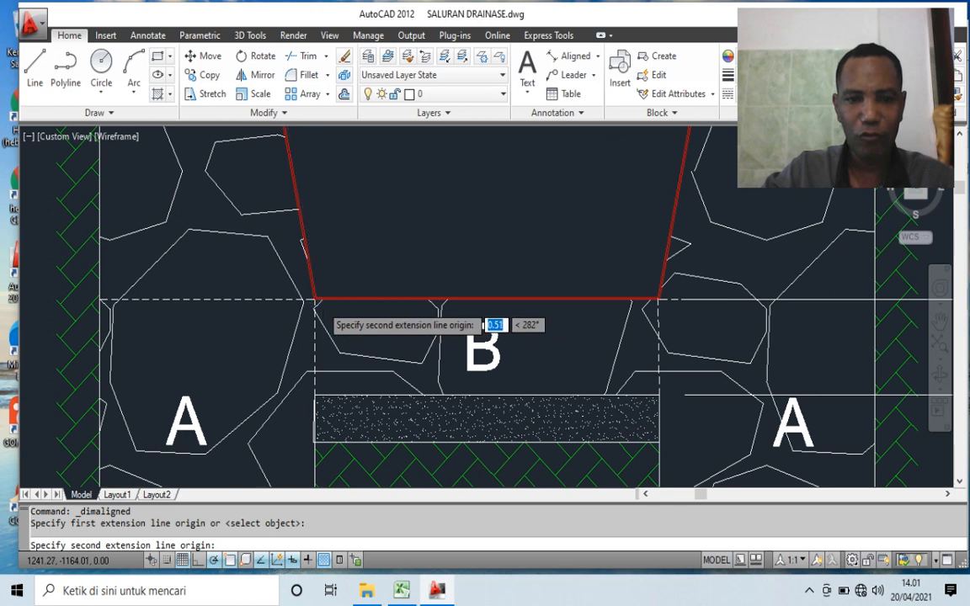
scroll(316, 302, up, 5)
click(323, 304)
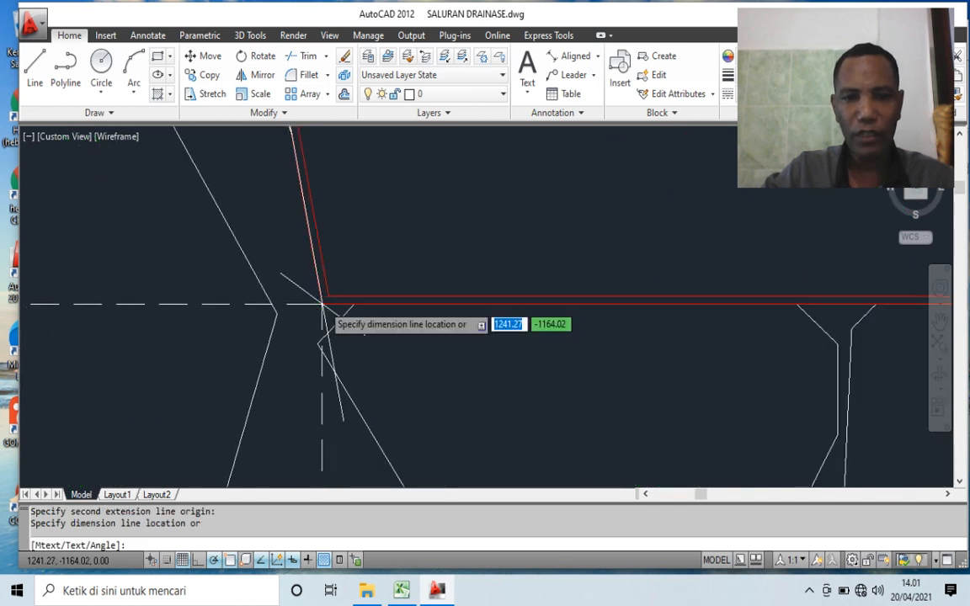
scroll(323, 304, down, 5)
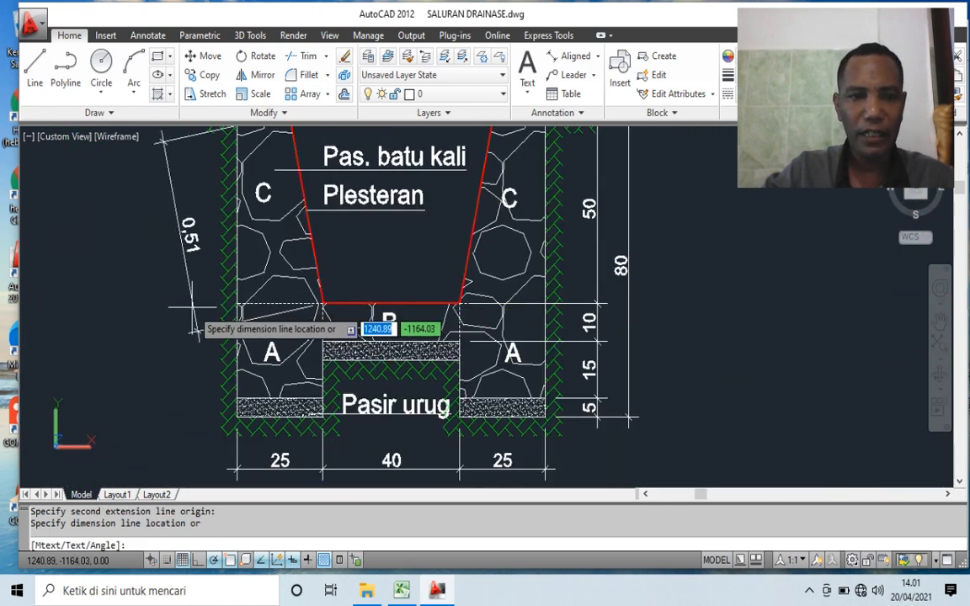
click(195, 330)
- Select the sloped aligned dimension outside the channel's left wall
scroll(181, 236, up, 3)
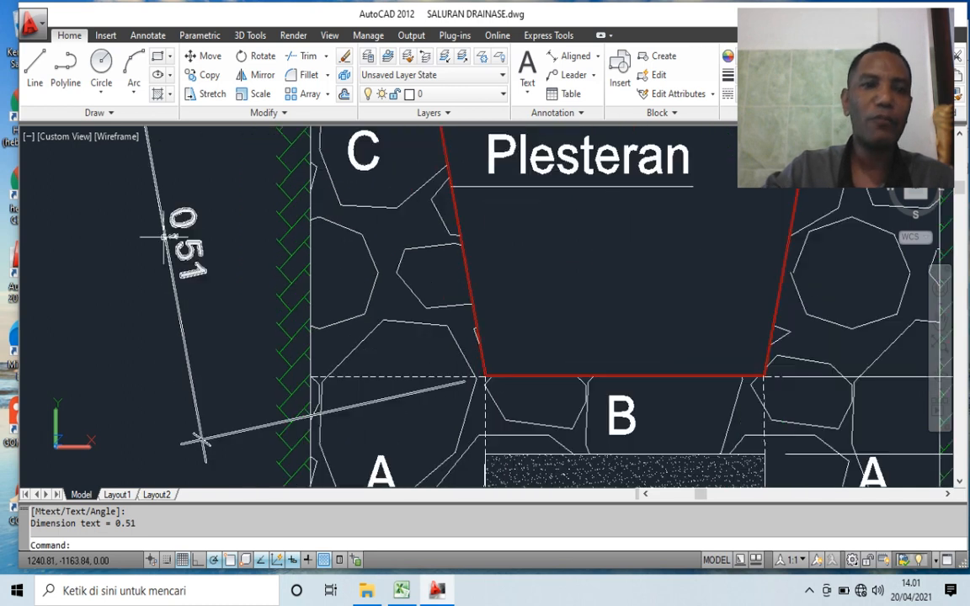
scroll(243, 255, down, 3)
click(234, 259)
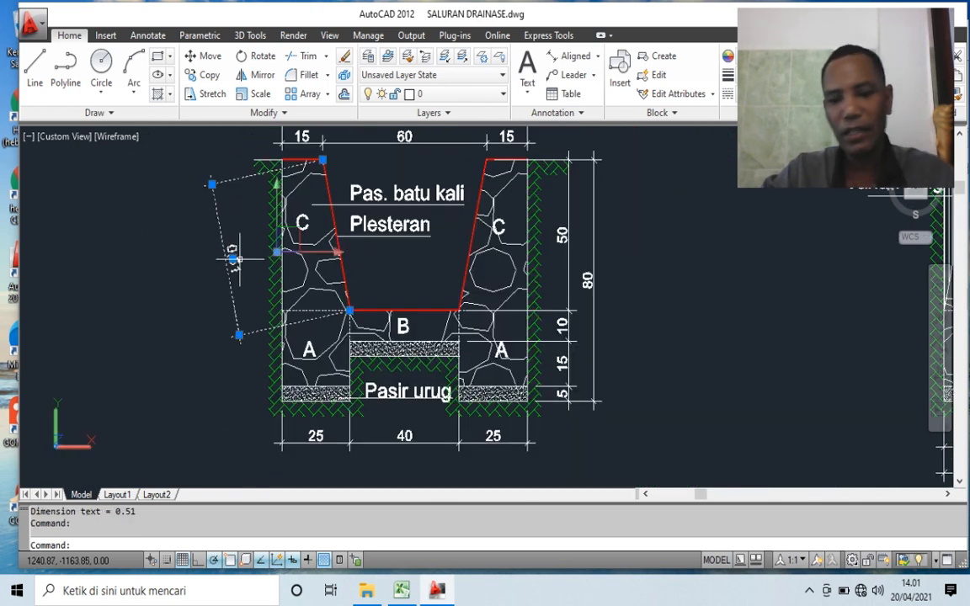
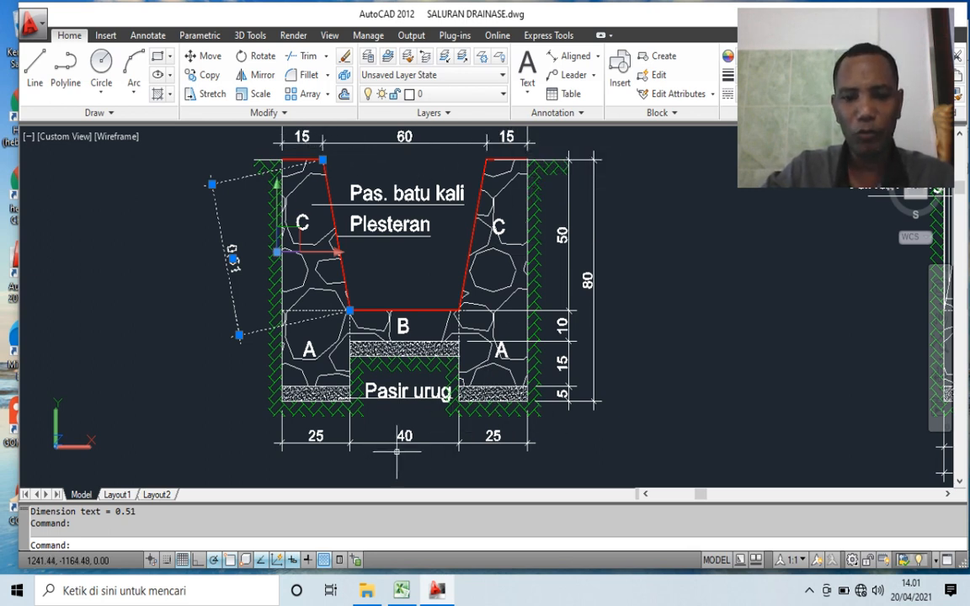
- Deselect the sloped dimension, switch to Excel and enter the plaster width 1,72 in G87 for Plesteran 1 PC : 3 PP
key(Delete)
key(Escape)
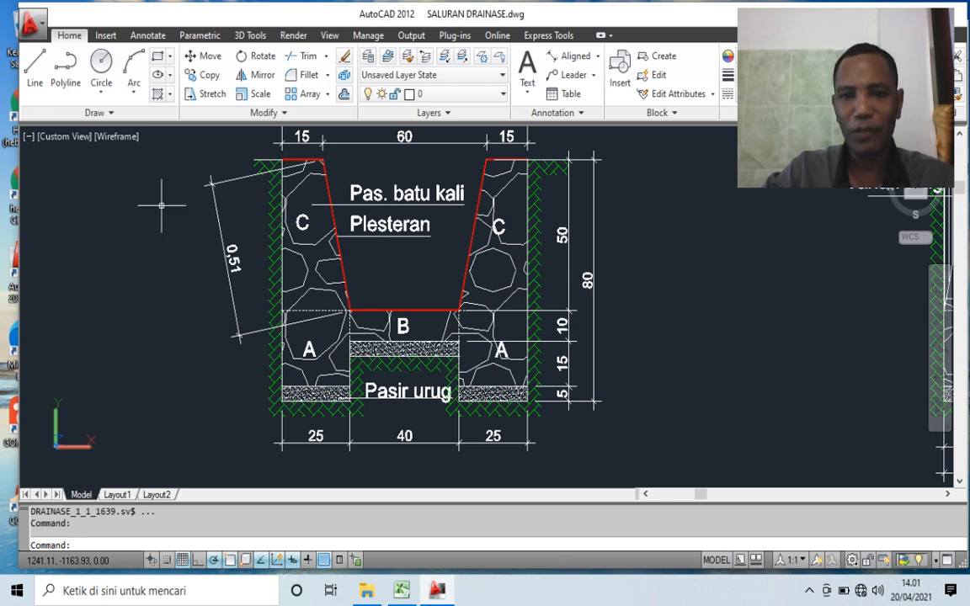
key(alt+Tab)
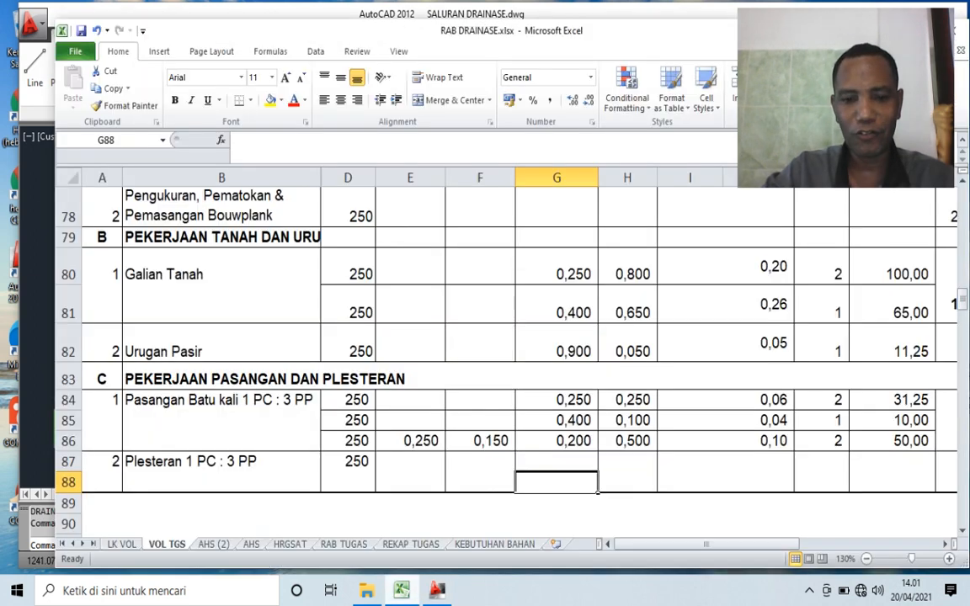
key(Up)
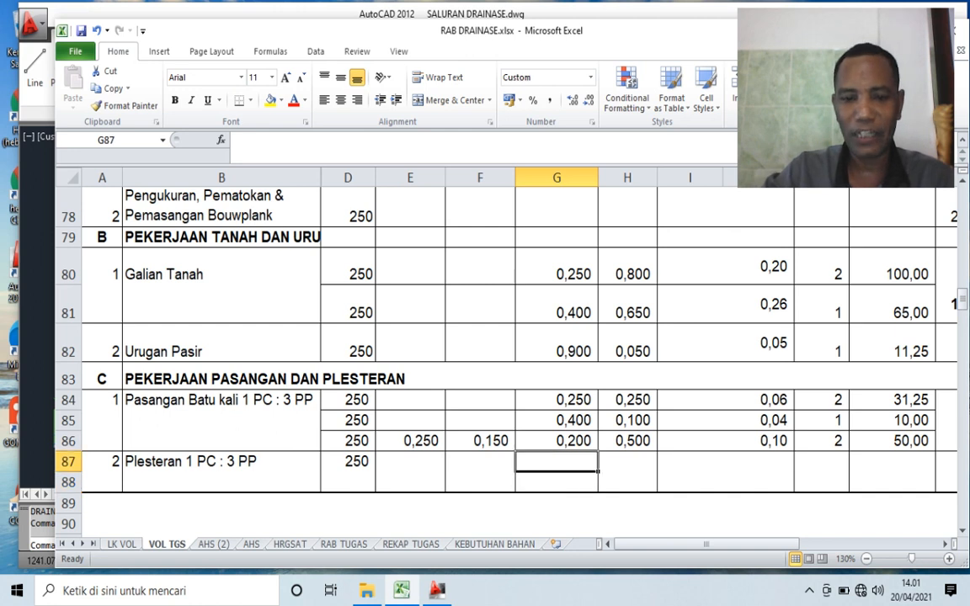
scroll(505, 337, up, 2)
scroll(506, 337, down, 2)
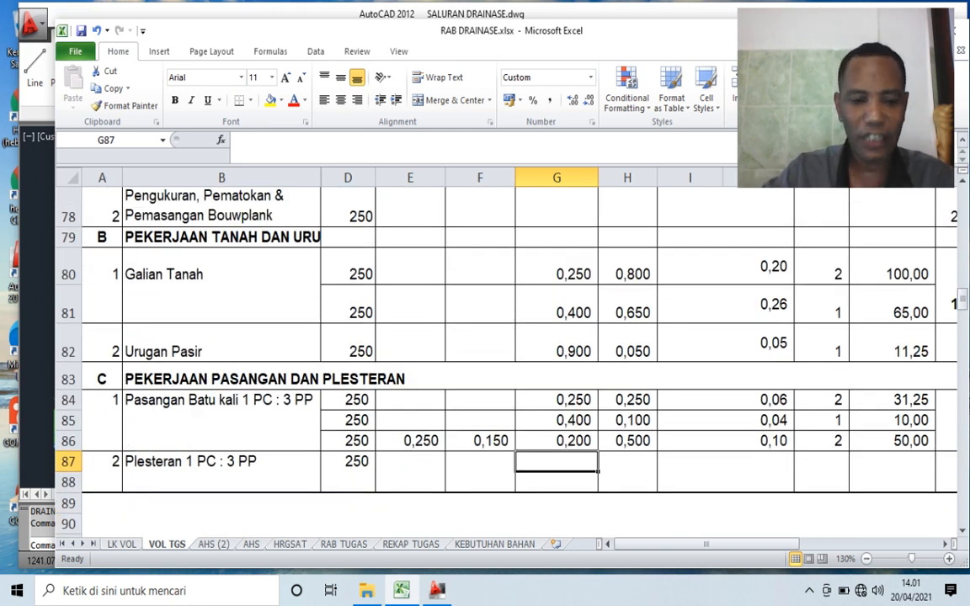
text(1)
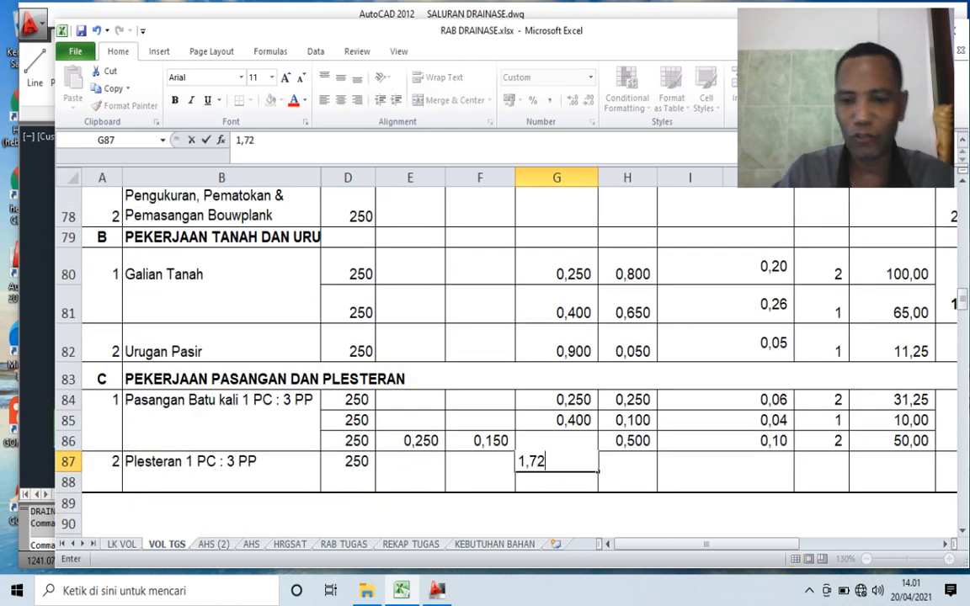
text(,72)
key(Tab)
key(Tab)
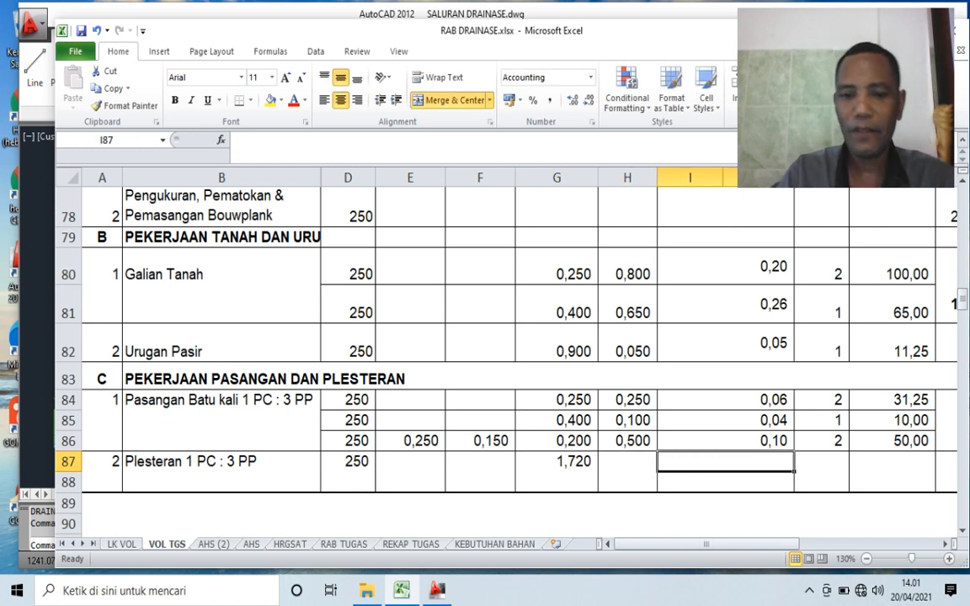
- Calculate the plastering area in I87 by multiplying length D87 by width G87
text(=)
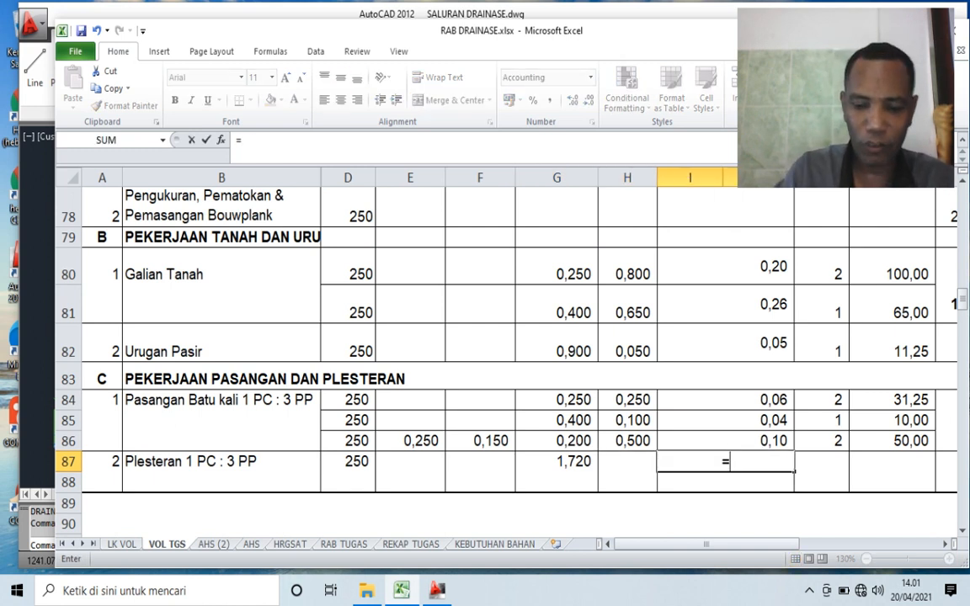
key(Left)
key(Left)
key(Left)
key(Left)
key(Left)
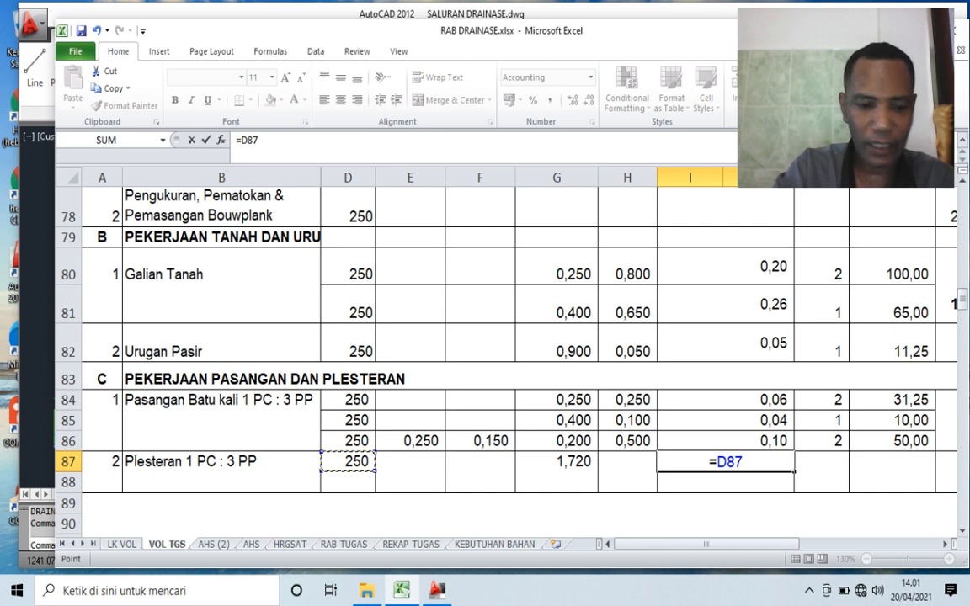
text(*)
key(Left)
key(Left)
key(Return)
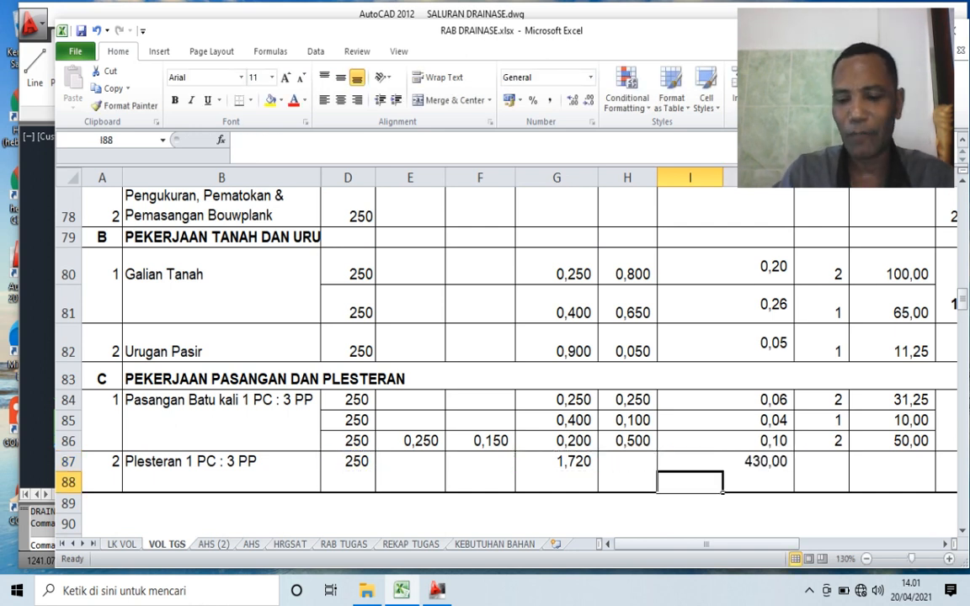
- Set the plastering unit count in K87 to 1 and calculate the volume in L87 as I87 times K87
key(Up)
key(Right)
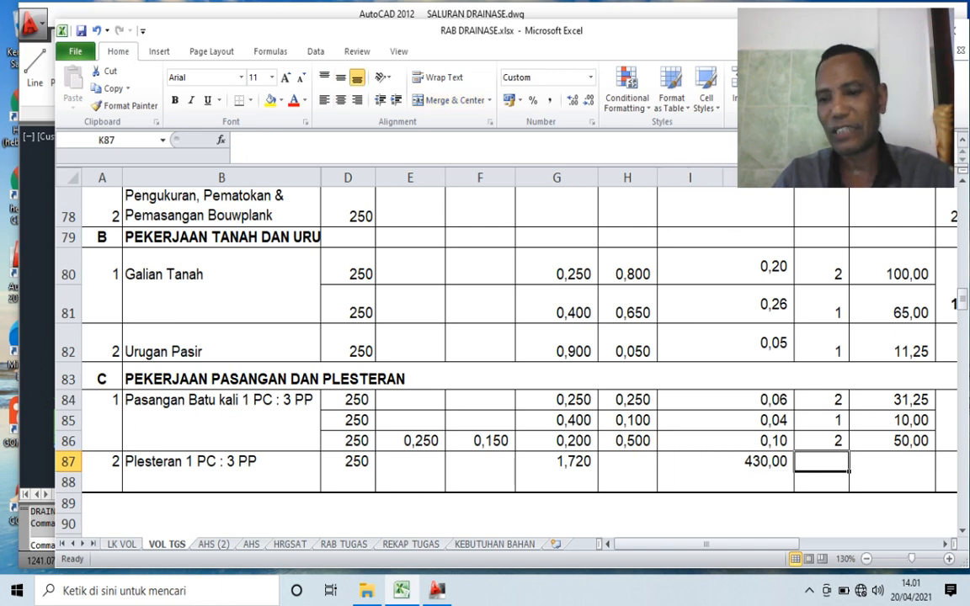
text(1)
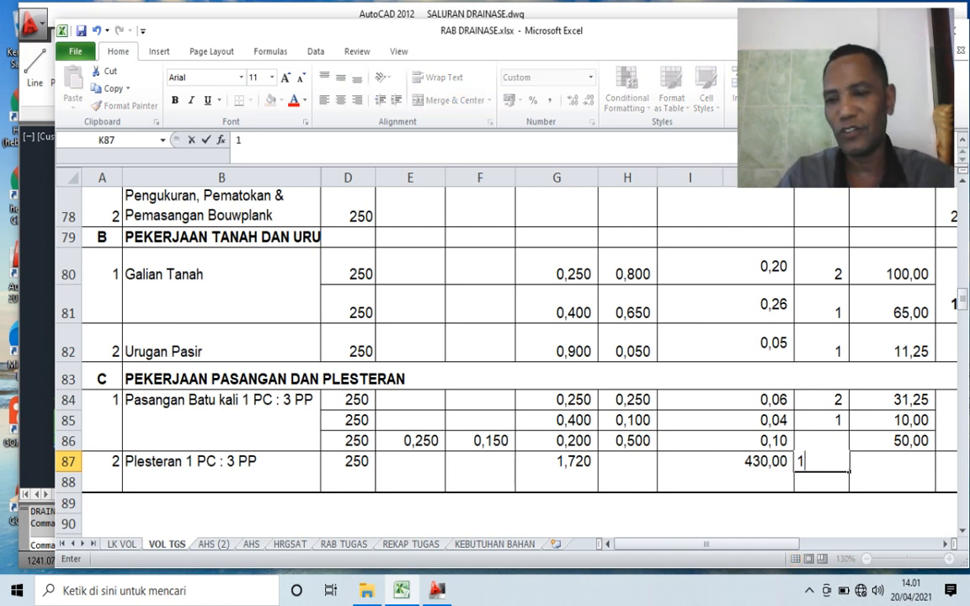
key(Right)
text(=)
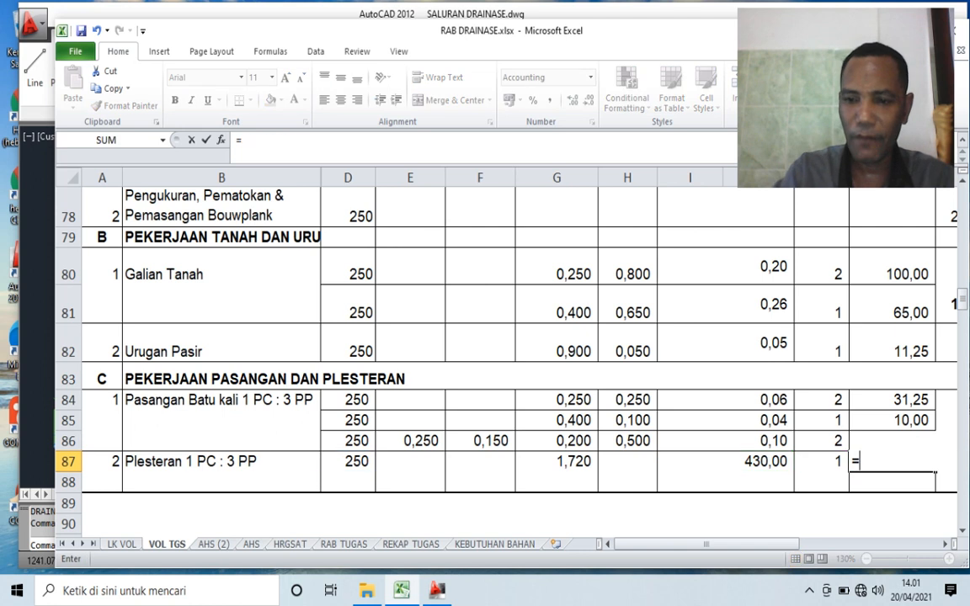
key(Left)
key(Left)
text(*)
key(Left)
key(Return)
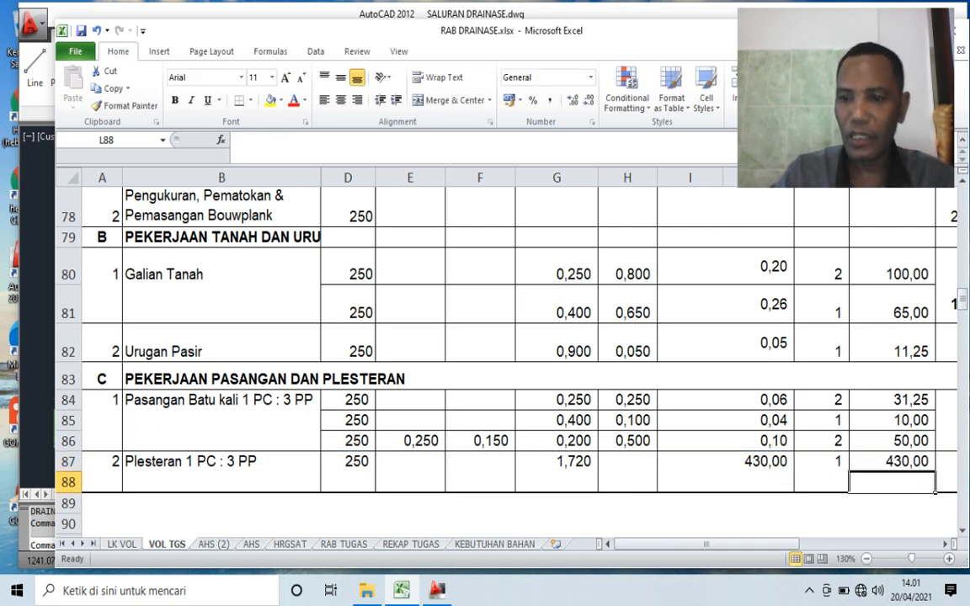
- Link the plastering total in M87 to the volume in L87 and enter the unit M2 beside it
key(Up)
key(Right)
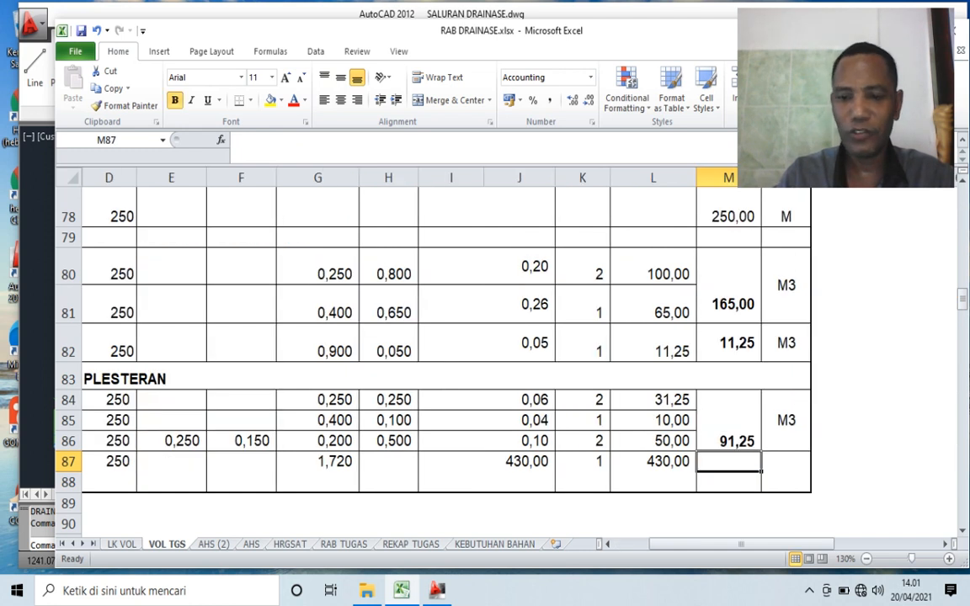
text(=)
key(Left)
key(Return)
key(Up)
key(Right)
text(M2)
click(900, 420)
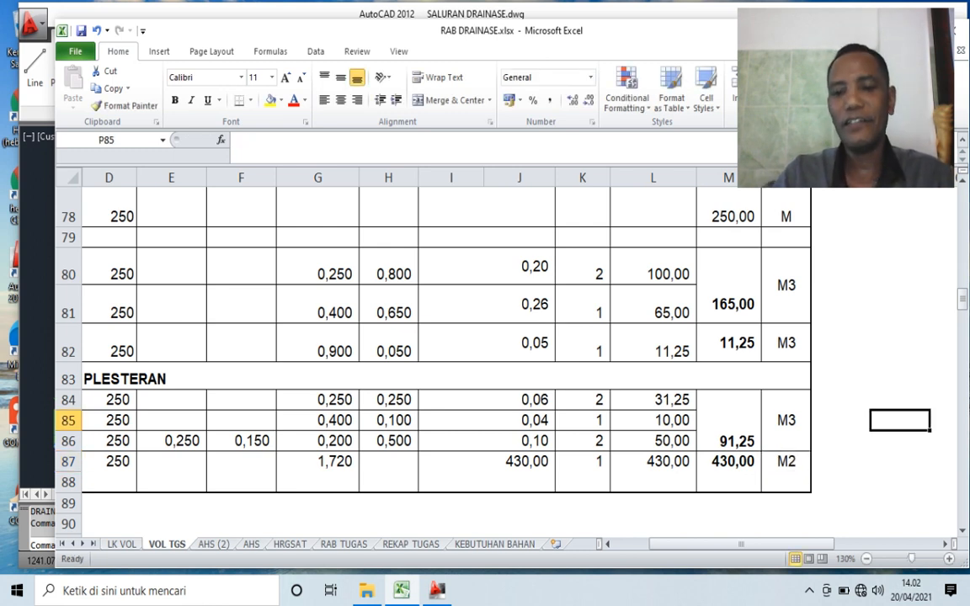
- Review the volume table from the plastering row up to the SALURAN TYPE 2 cross-section figure
key(Down)
key(Down)
key(Left)
key(Left)
key(Left)
key(Left)
key(Left)
key(Left)
key(Left)
key(Left)
key(Left)
key(Left)
key(Left)
key(Left)
key(Left)
key(Left)
key(Left)
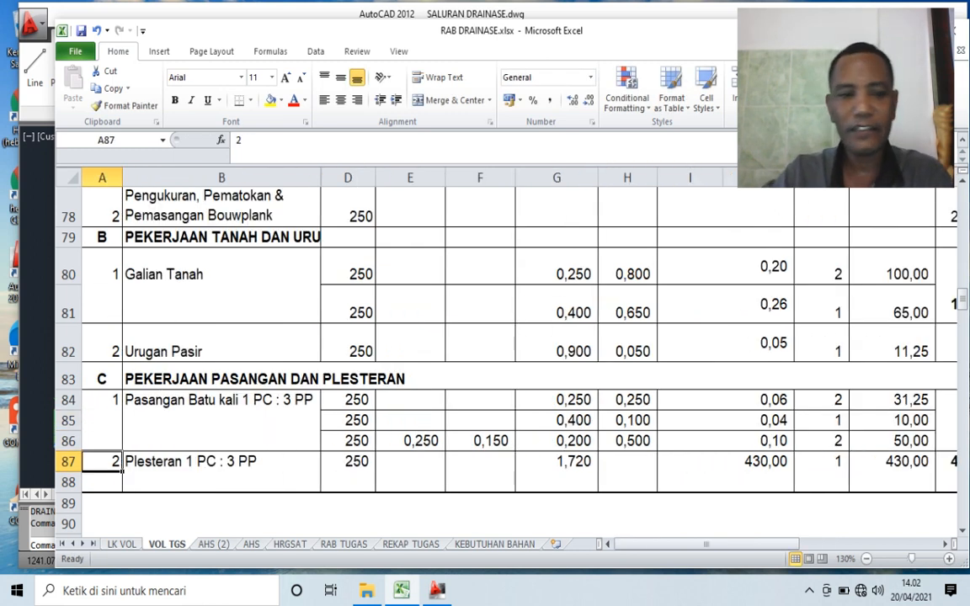
scroll(505, 354, up, 3)
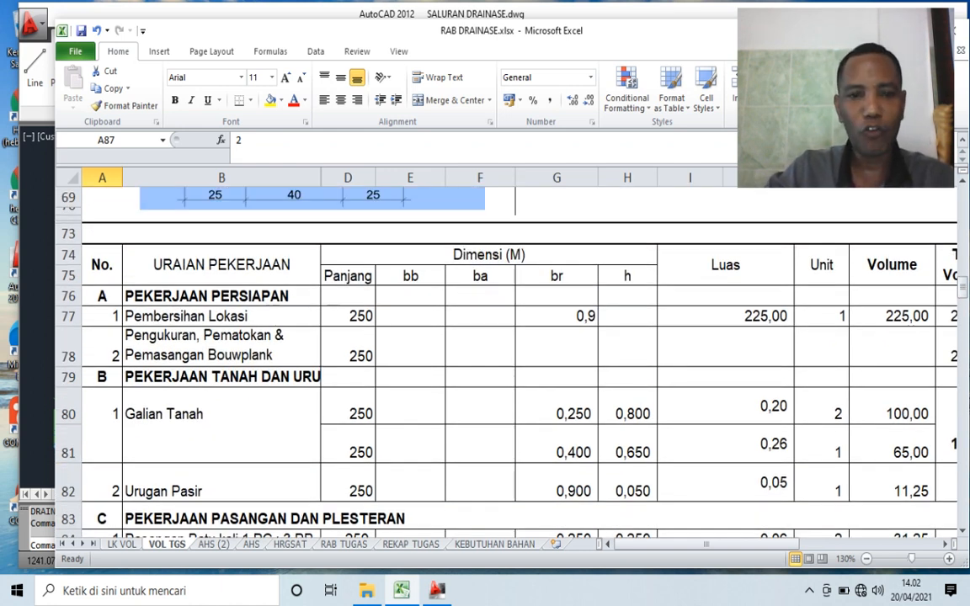
scroll(506, 354, up, 5)
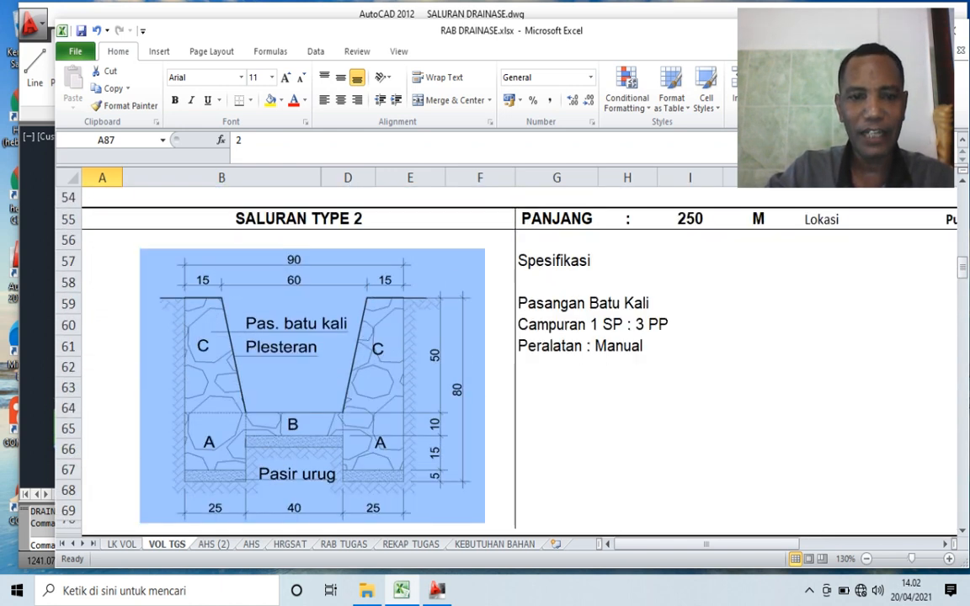
- Examine the channel cross-sections in AutoCAD, and return to Excel to review the figure and volume table on VOL TGS
click(437, 591)
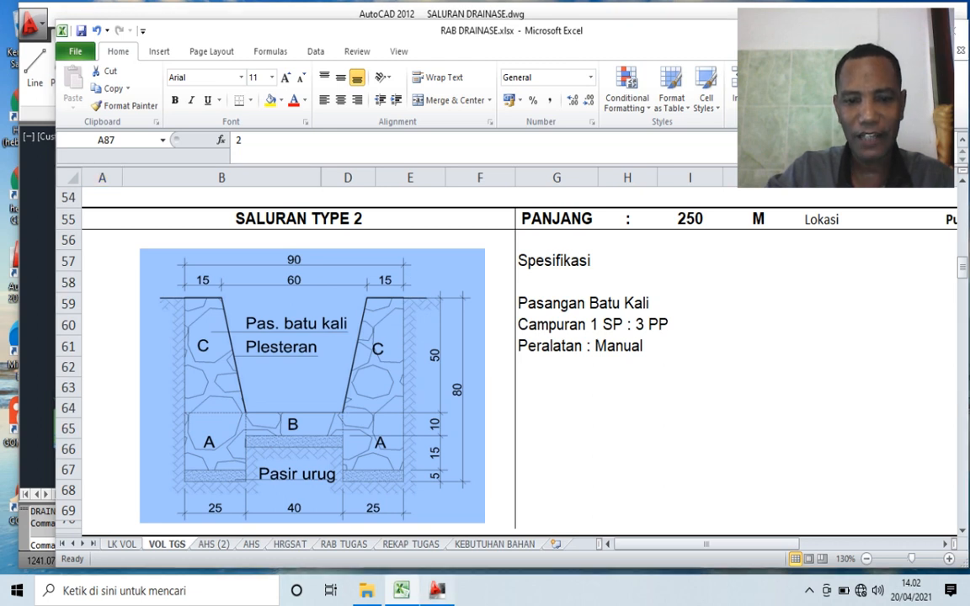
scroll(471, 486, down, 2)
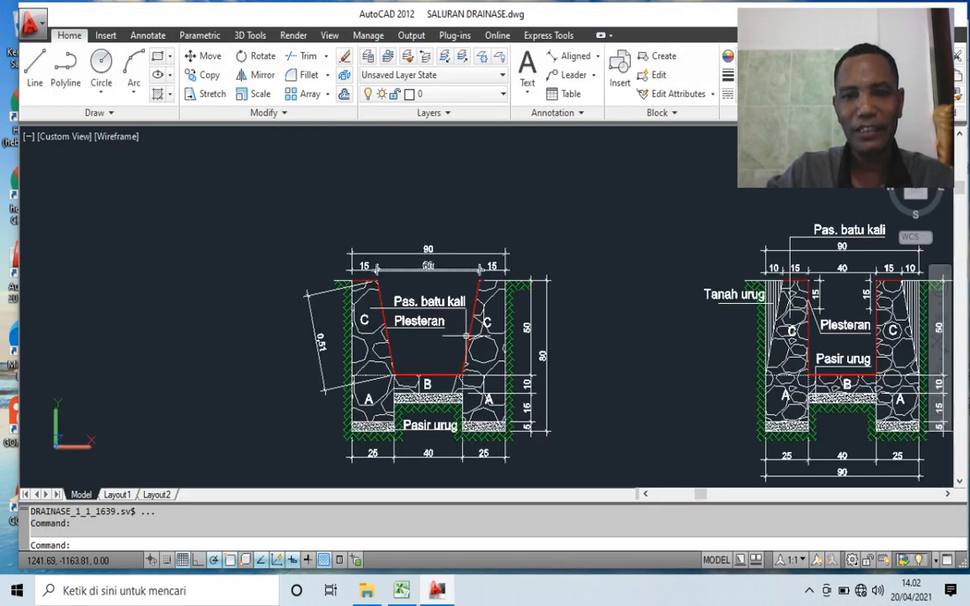
scroll(468, 339, up, 3)
scroll(463, 346, down, 2)
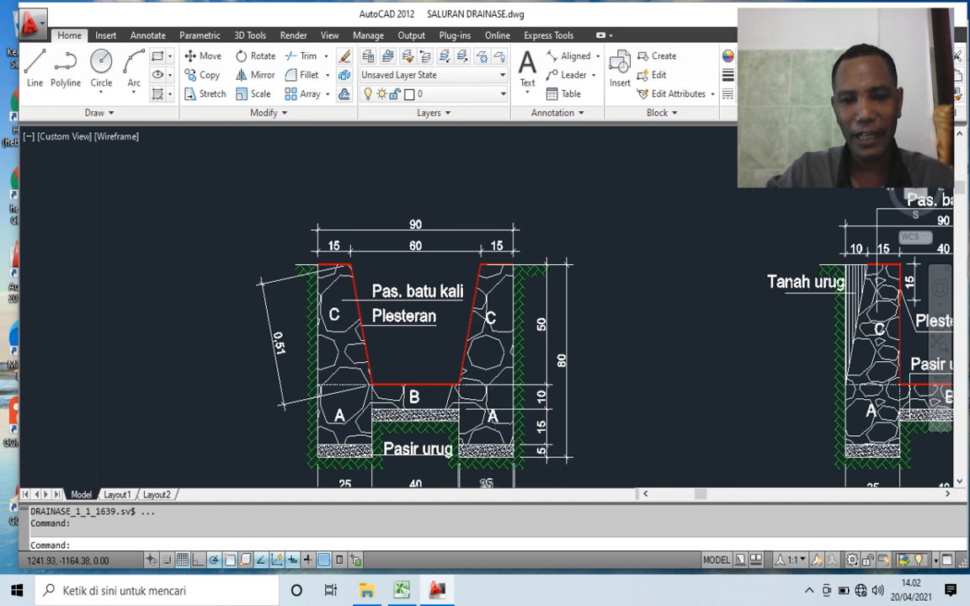
scroll(485, 422, up, 3)
scroll(481, 388, down, 4)
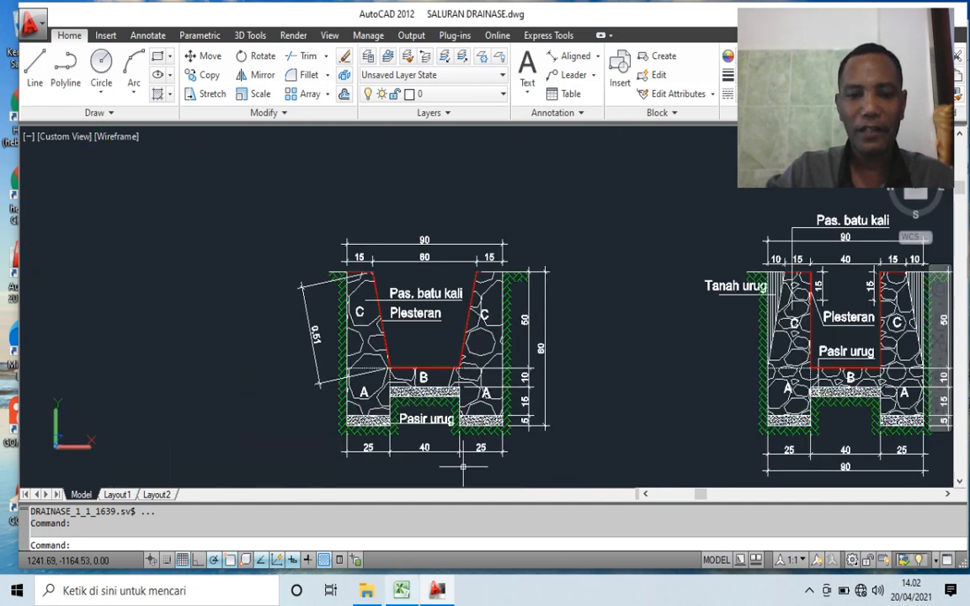
click(402, 590)
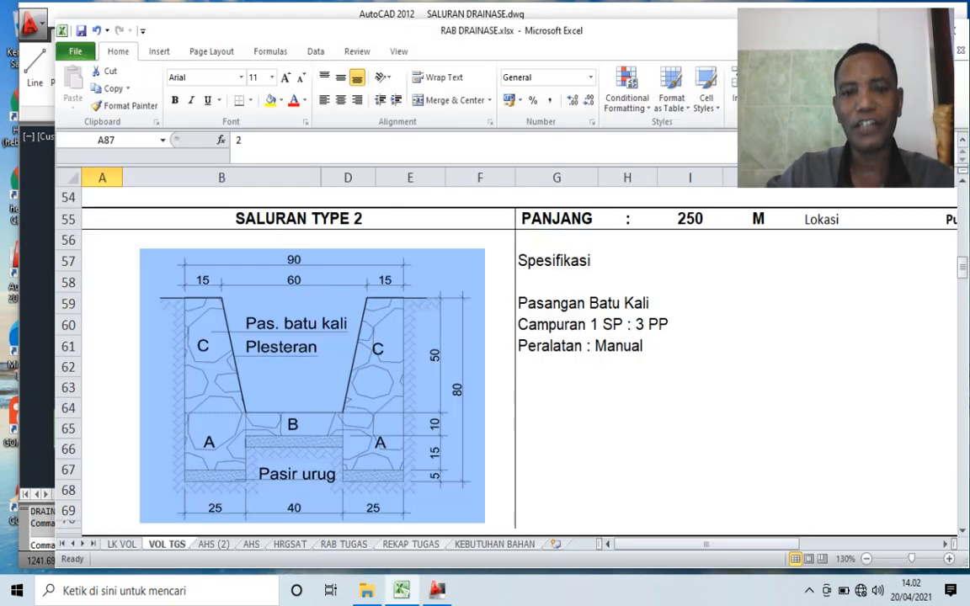
scroll(506, 354, down, 9)
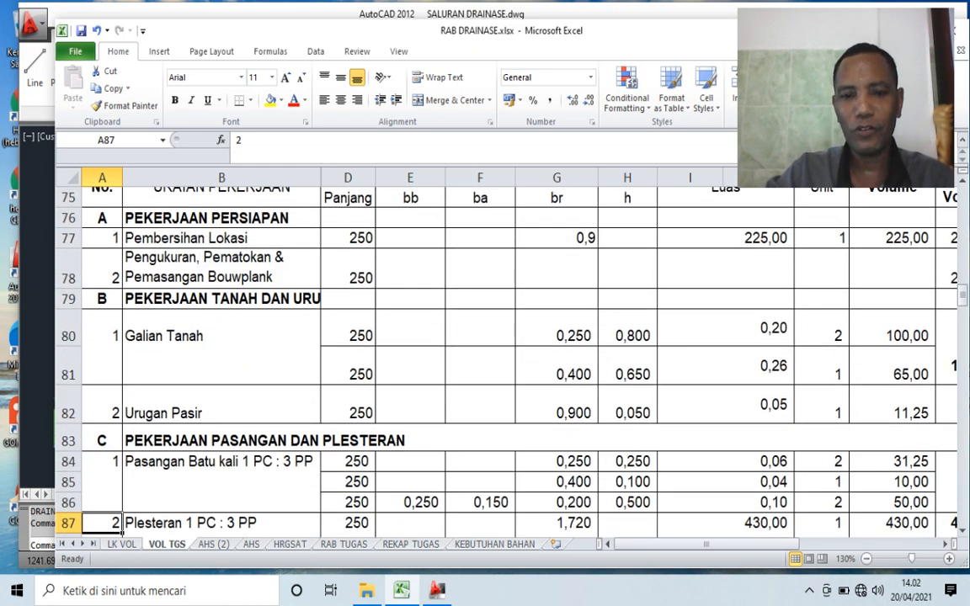
scroll(505, 354, up, 4)
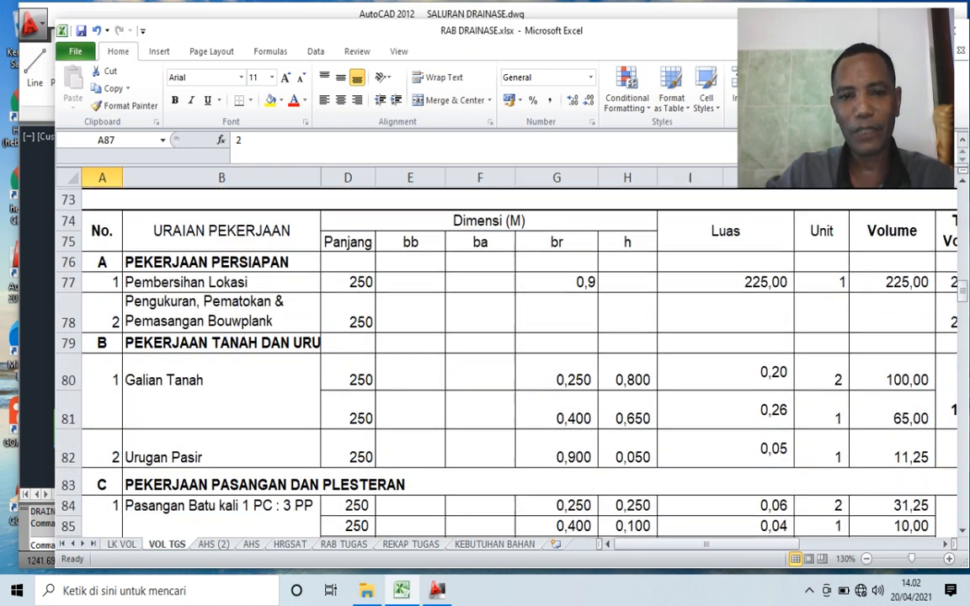
scroll(506, 354, up, 5)
scroll(505, 354, down, 1)
scroll(506, 354, down, 1)
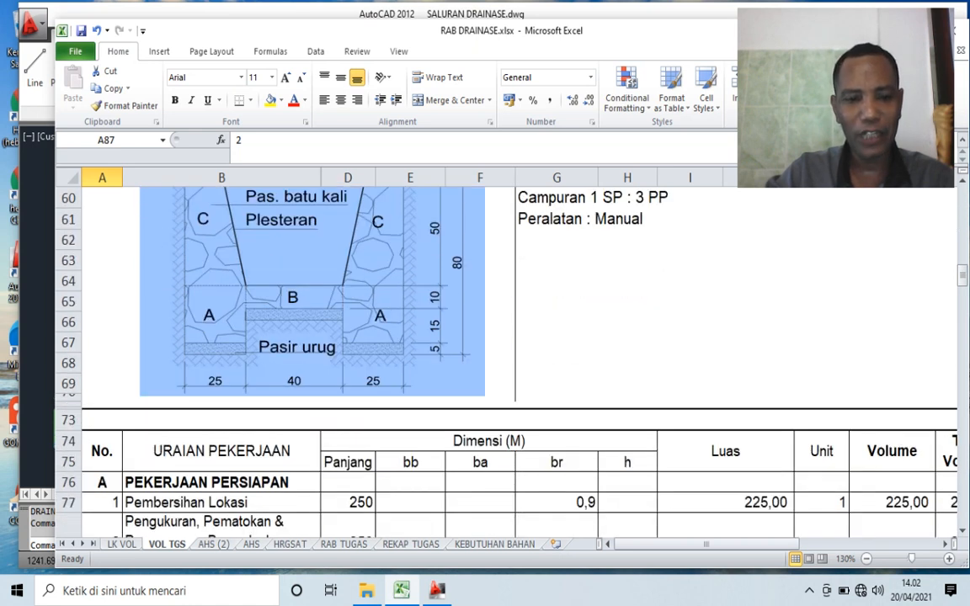
- Open the AHS (2) sheet and examine the Pengukuran dan Pemasangan Bouwplank analysis: labour, materials, equipment, and overhead and profit
key(ctrl+Page_Down)
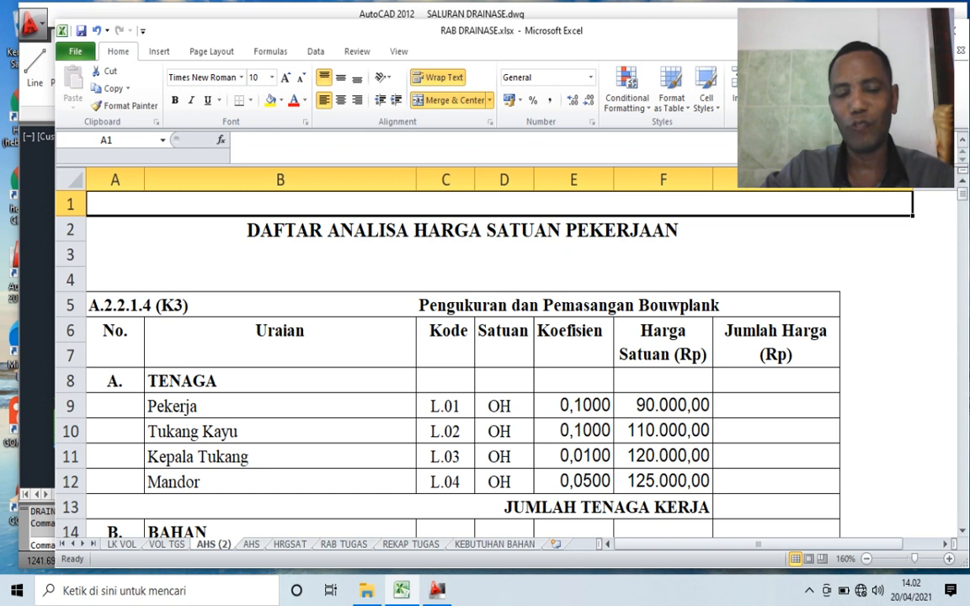
scroll(463, 362, down, 6)
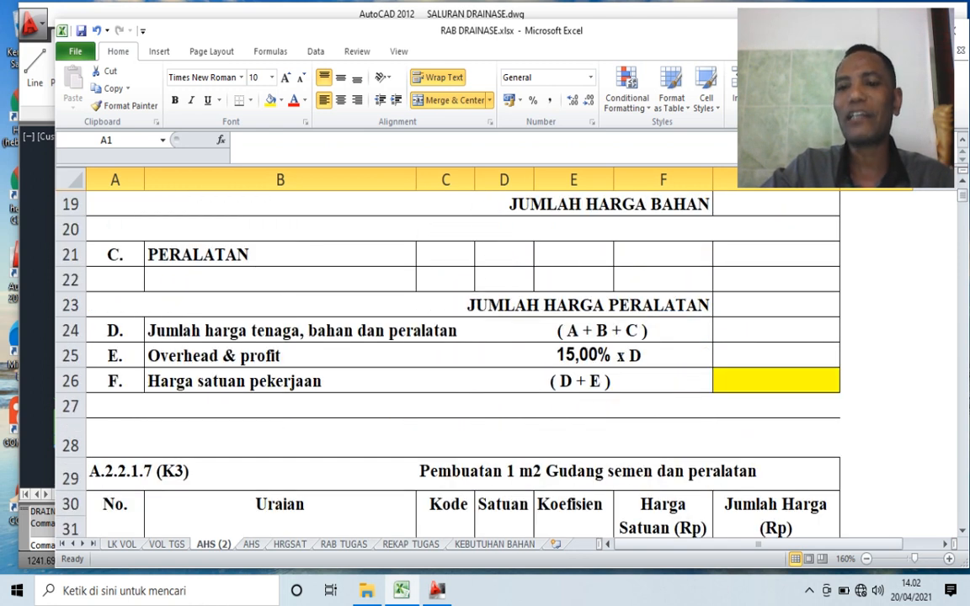
scroll(464, 362, up, 2)
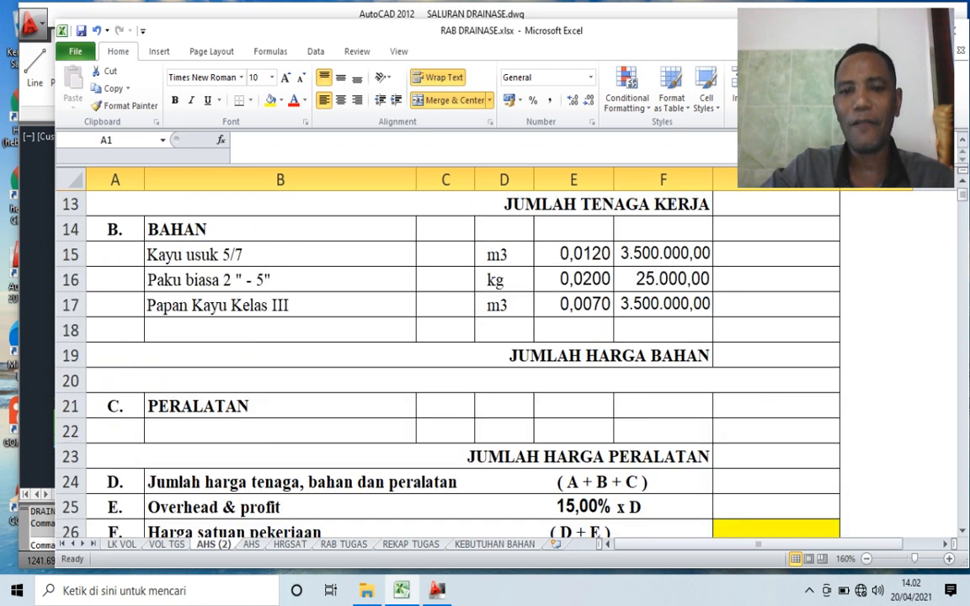
scroll(463, 362, up, 3)
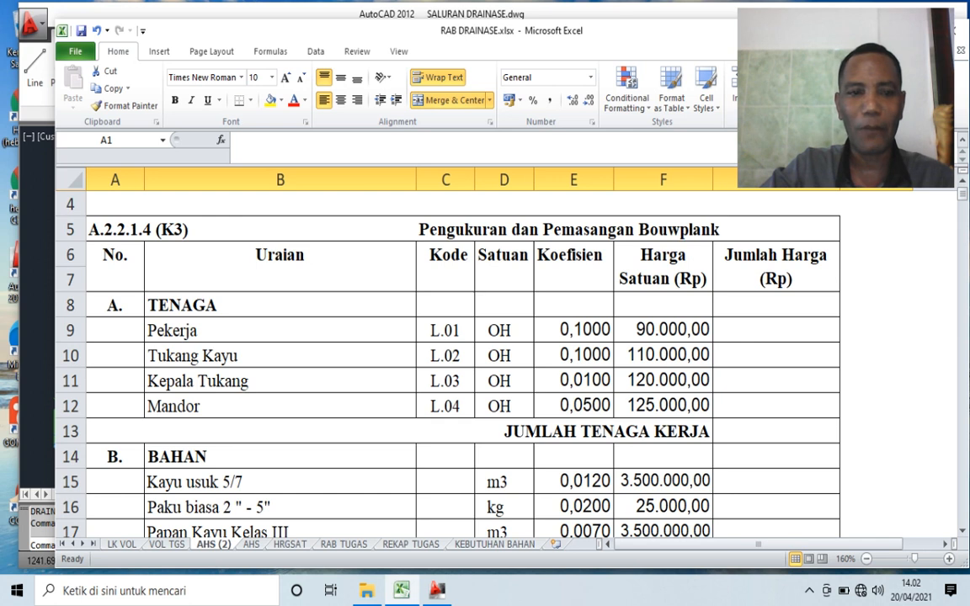
click(281, 305)
scroll(464, 362, down, 5)
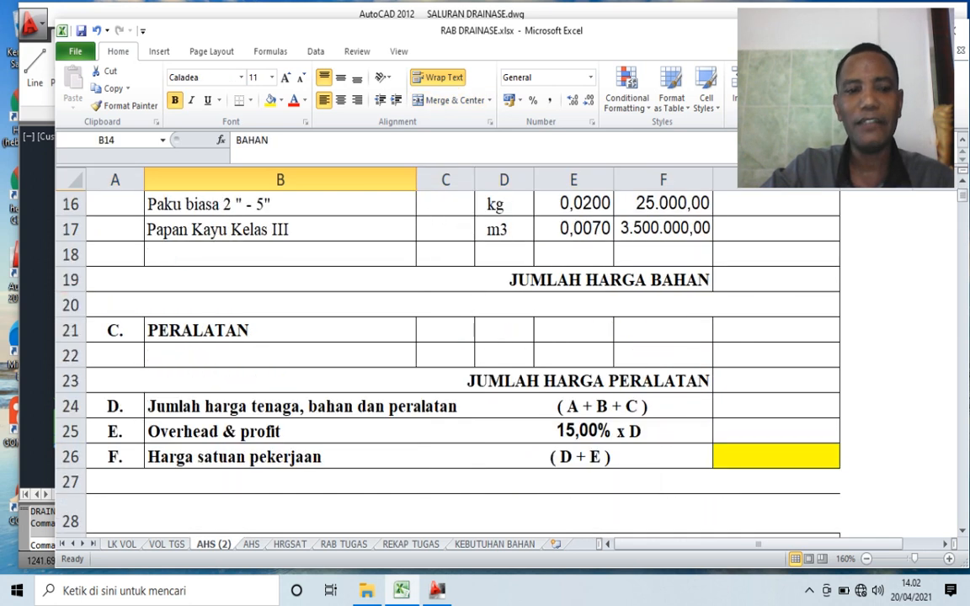
click(281, 255)
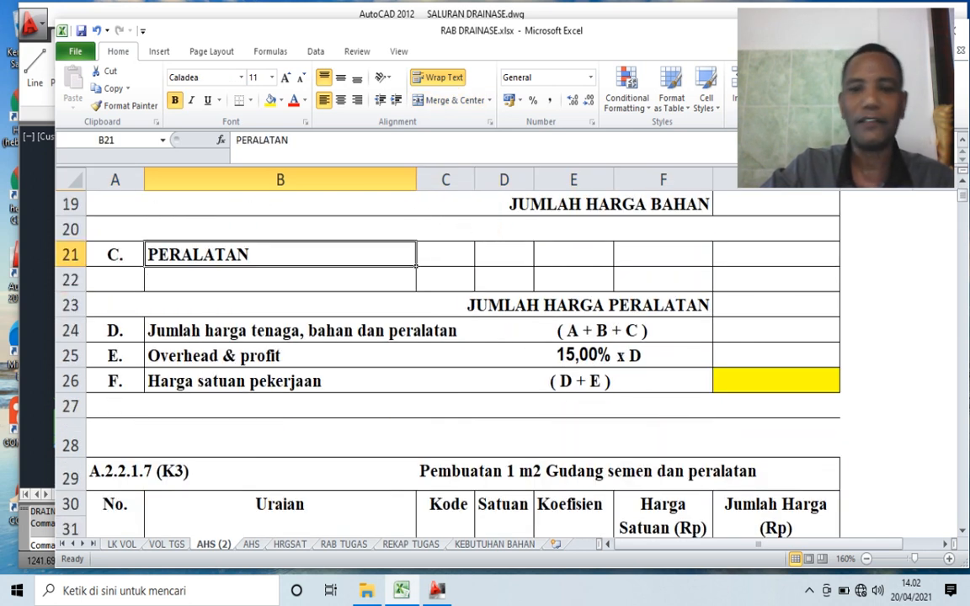
click(281, 355)
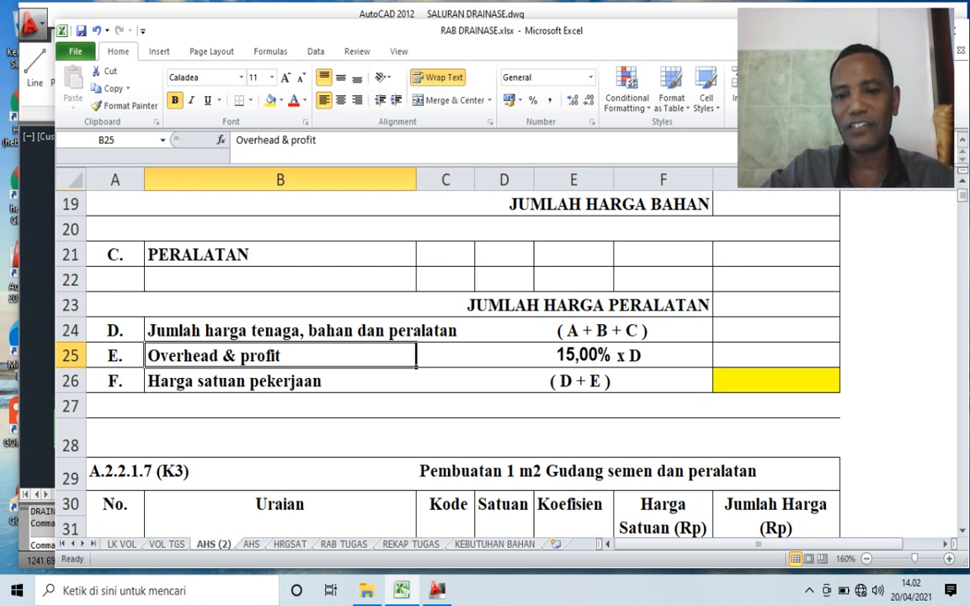
click(574, 355)
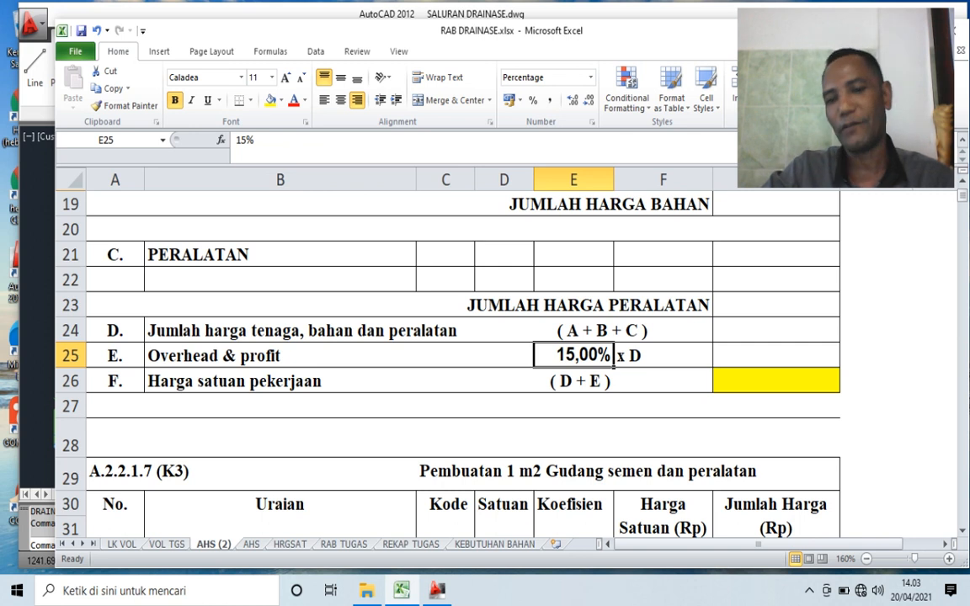
click(663, 356)
click(574, 355)
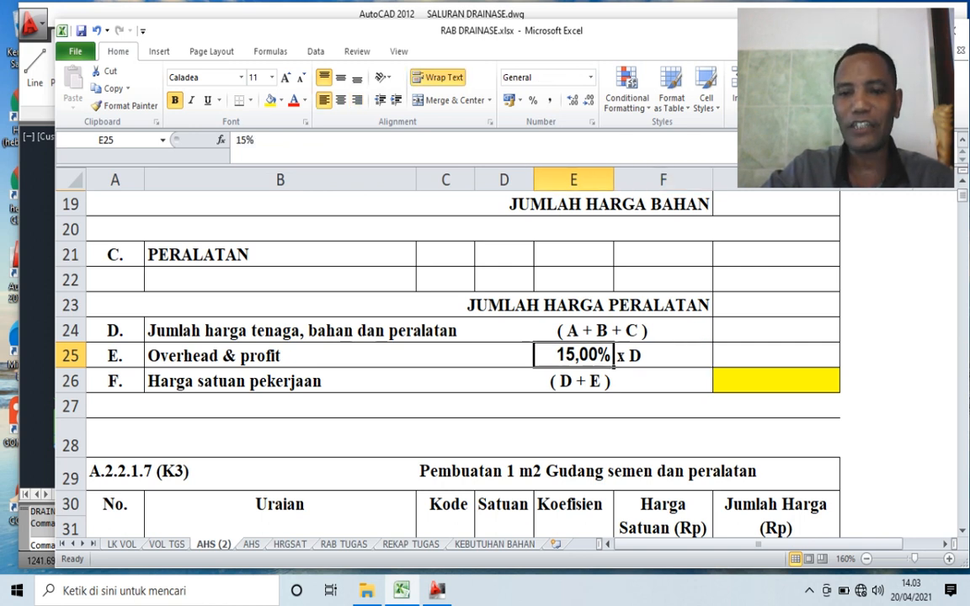
- Examine the coefficients and linked unit prices of the labour and material items in the Bouwplank analysis
scroll(463, 363, up, 5)
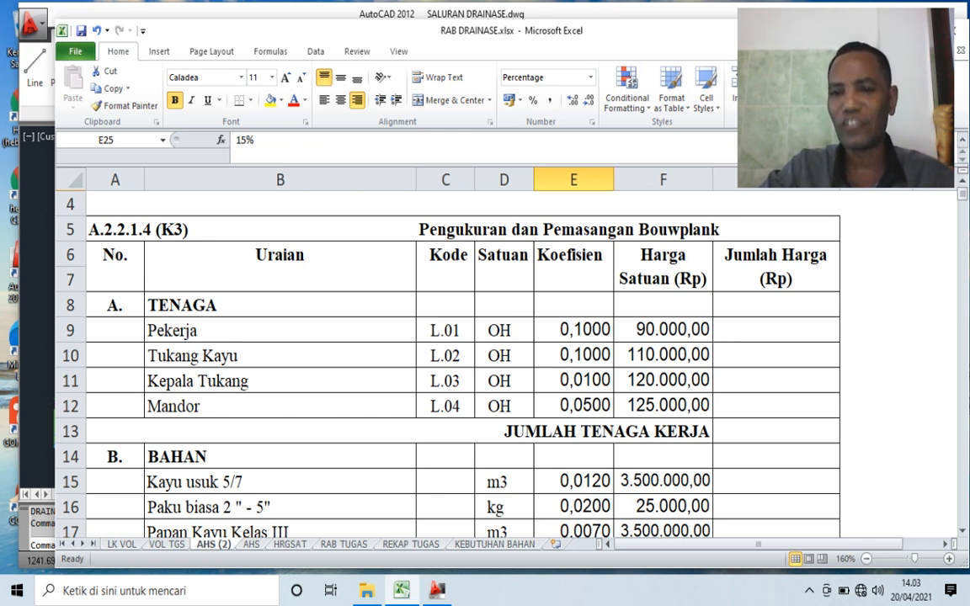
click(776, 330)
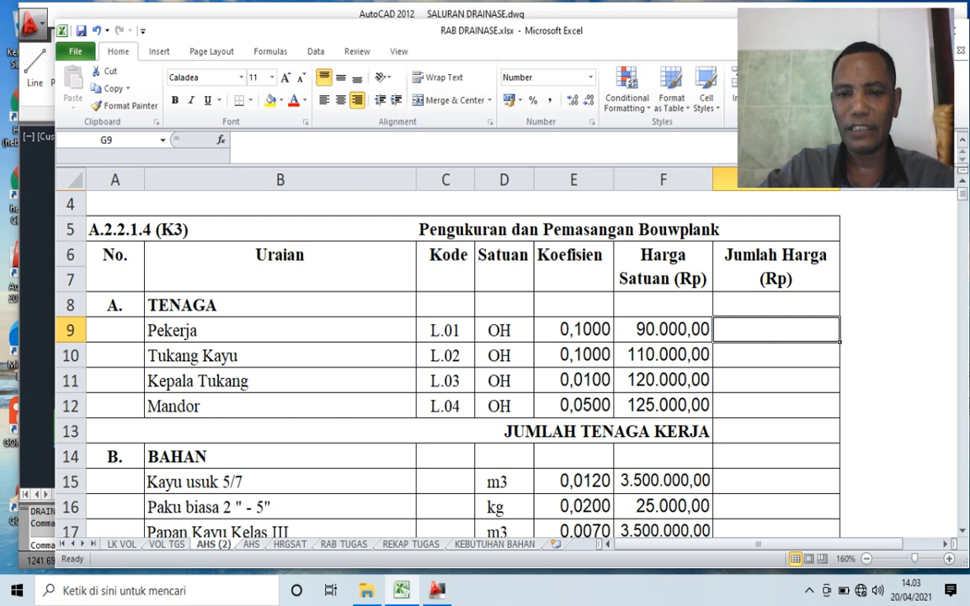
click(574, 330)
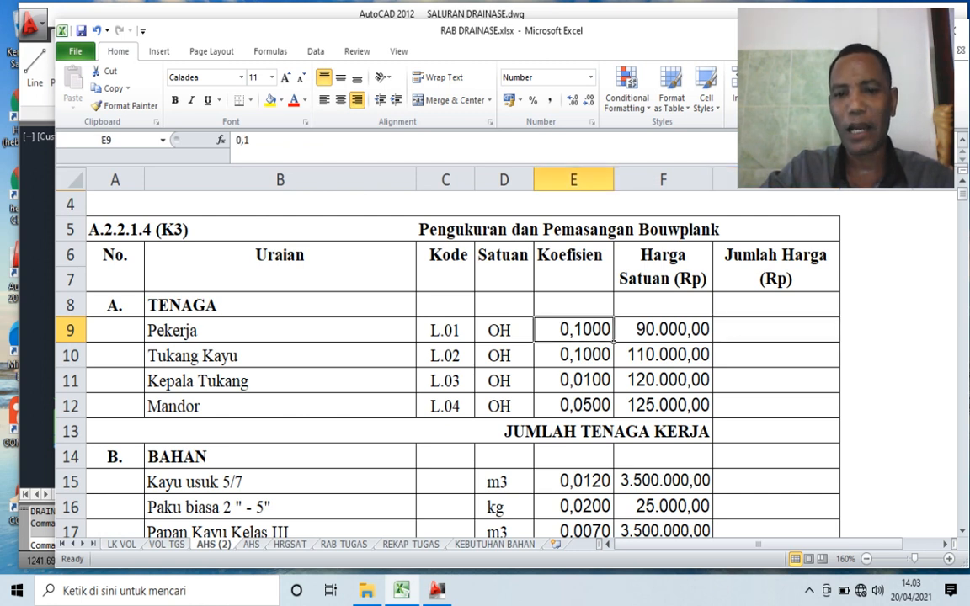
scroll(574, 364, down, 1)
click(574, 406)
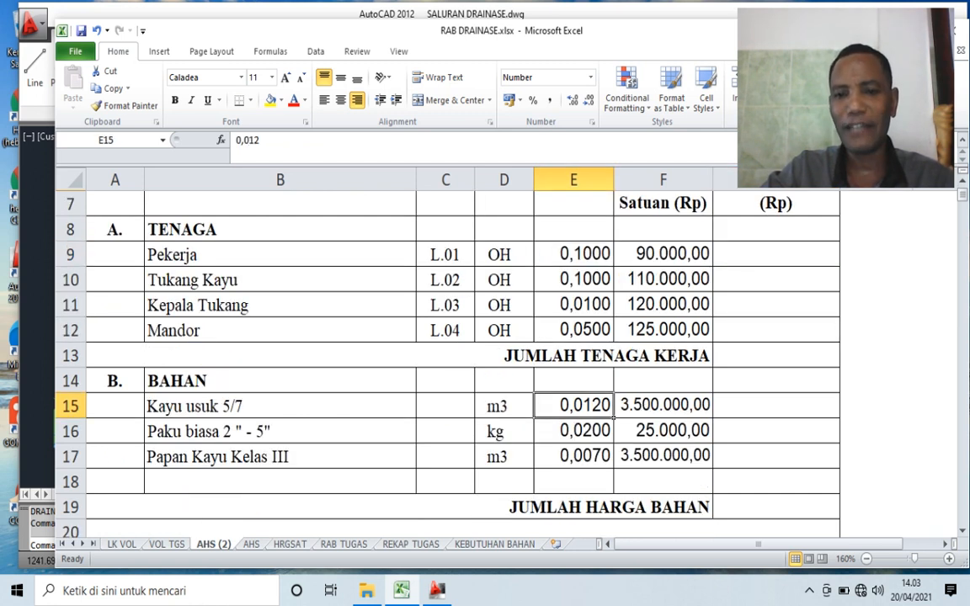
scroll(573, 406, up, 1)
click(663, 330)
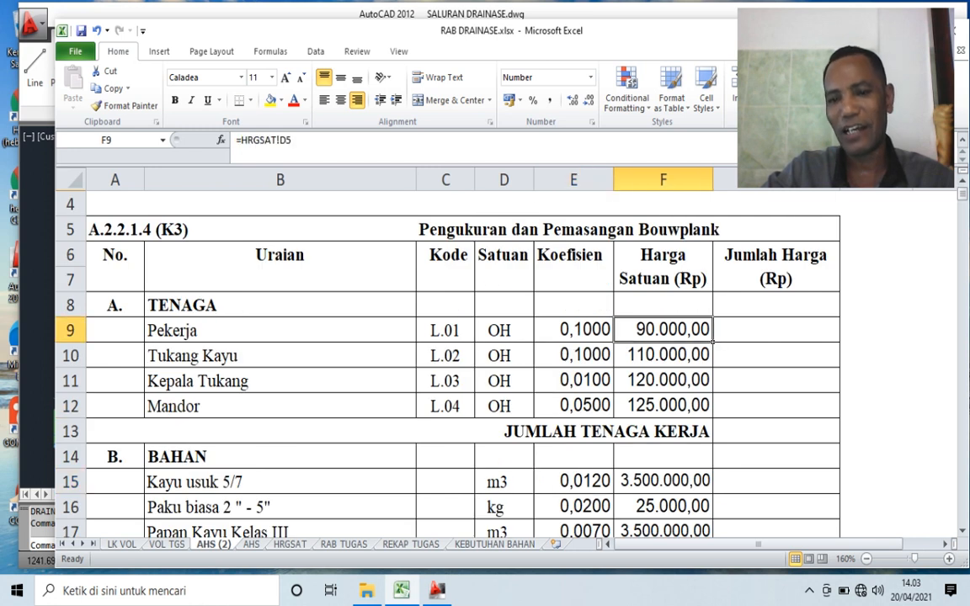
click(663, 482)
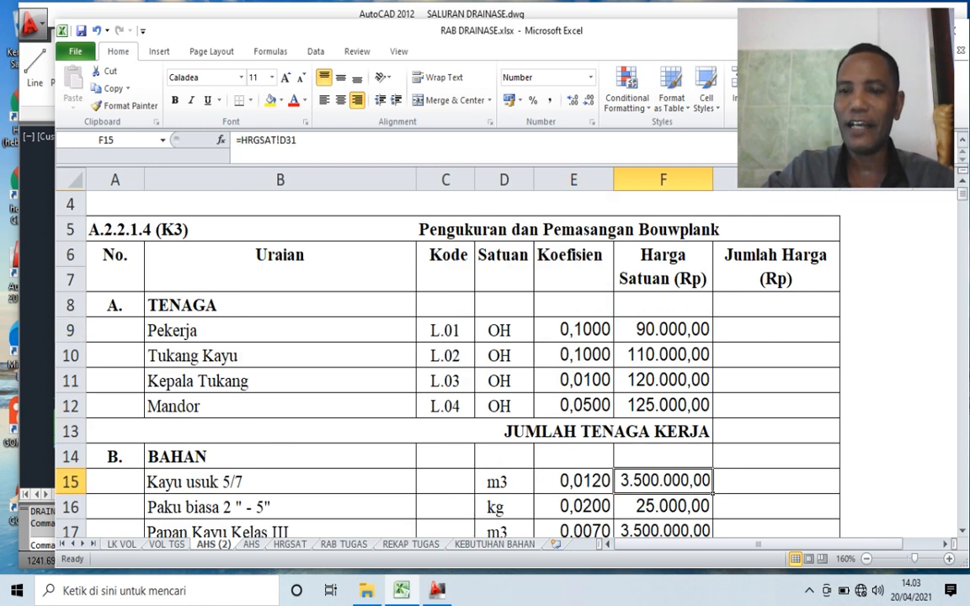
- Calculate the Pekerja amount in G9 as coefficient times unit price with =E9*F9, and check both source cells
click(776, 330)
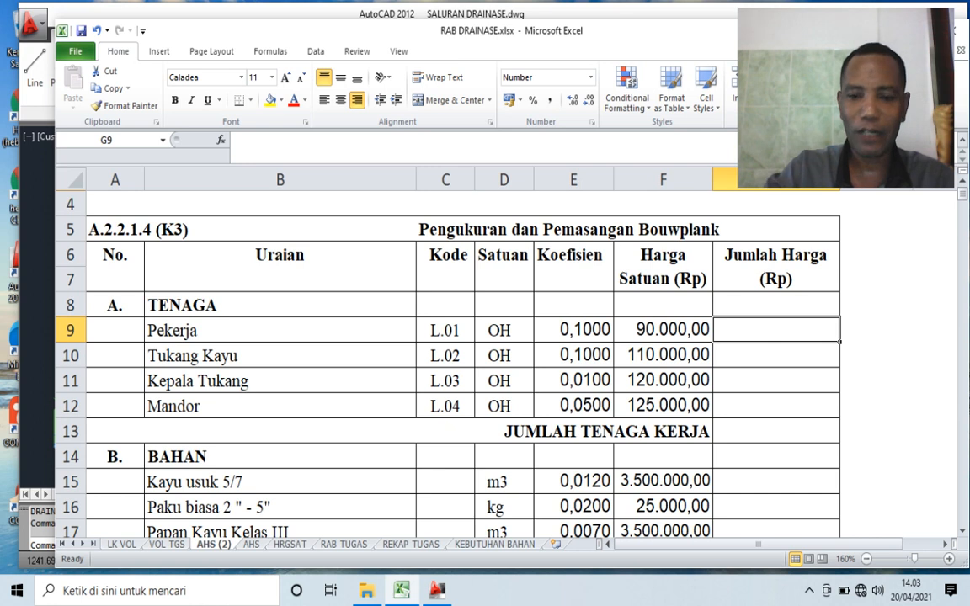
text(=)
click(574, 330)
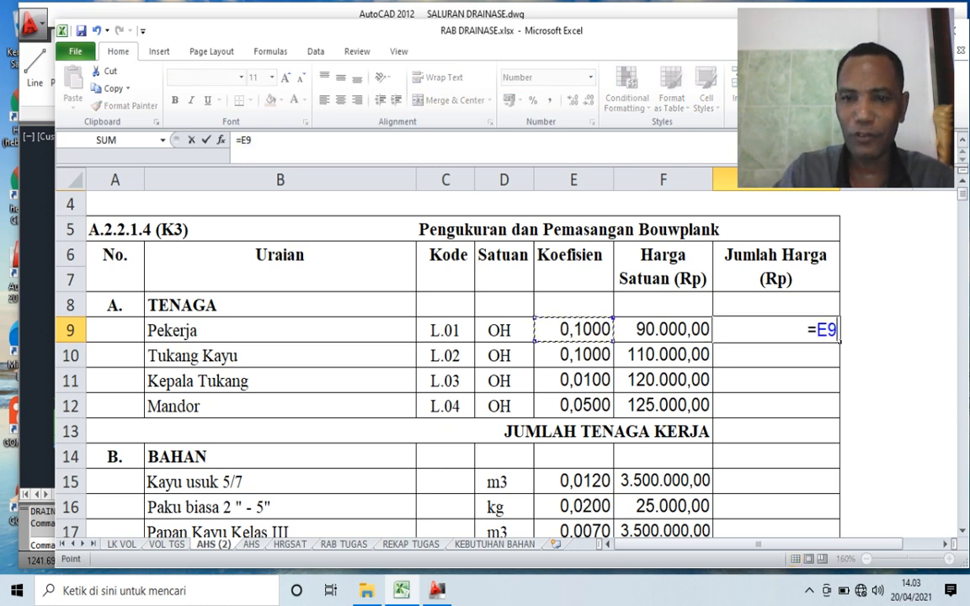
text(*)
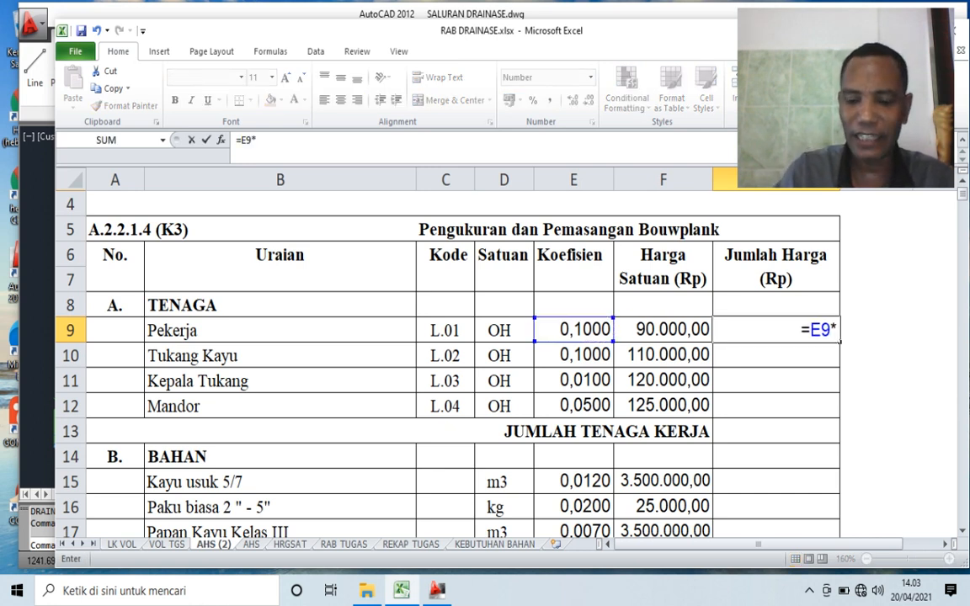
click(663, 330)
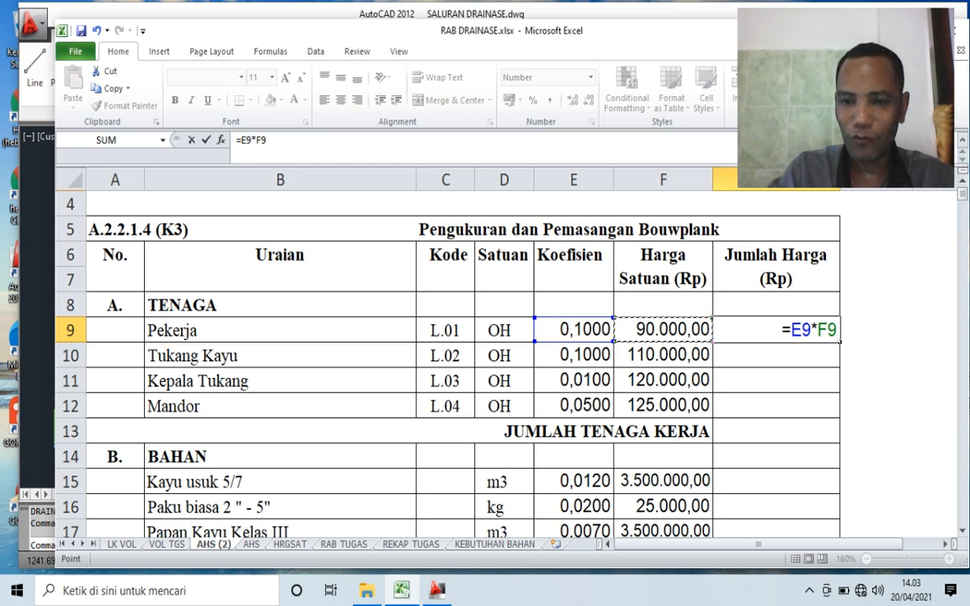
key(Return)
click(776, 330)
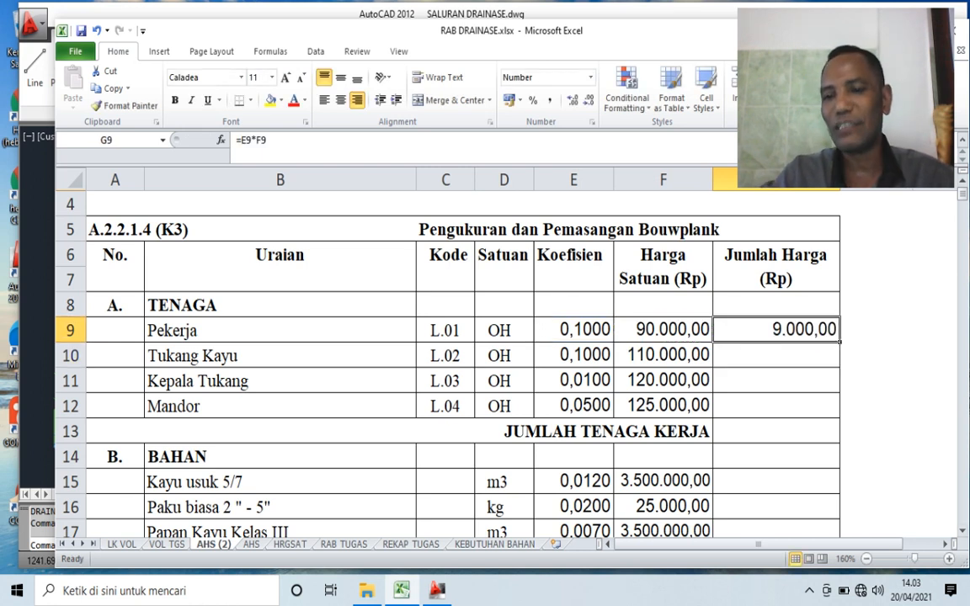
click(573, 331)
click(663, 330)
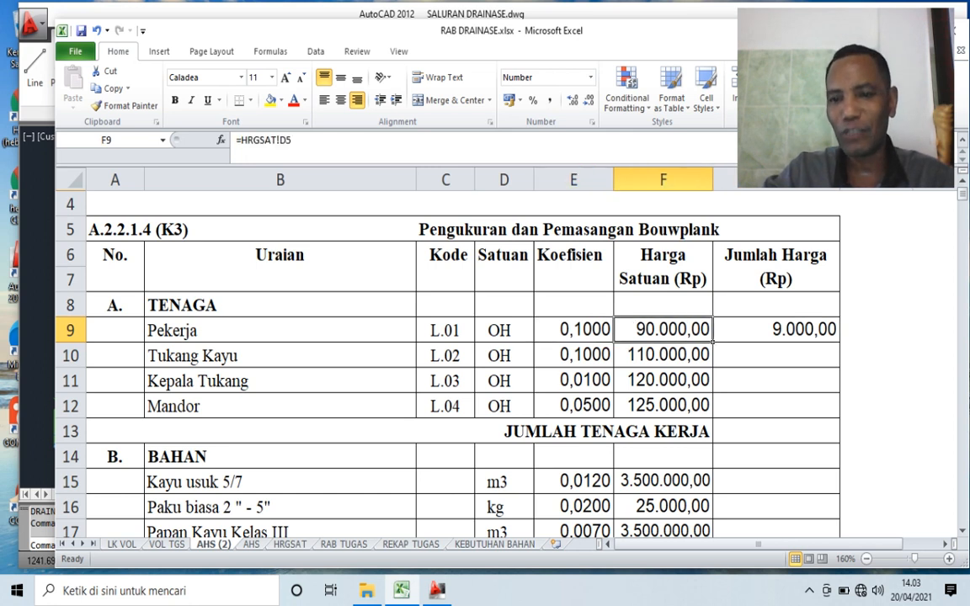
- Copy the Pekerja amount formula from G9 to G10:G12 for Tukang Kayu, Kepala Tukang and Mandor
click(776, 330)
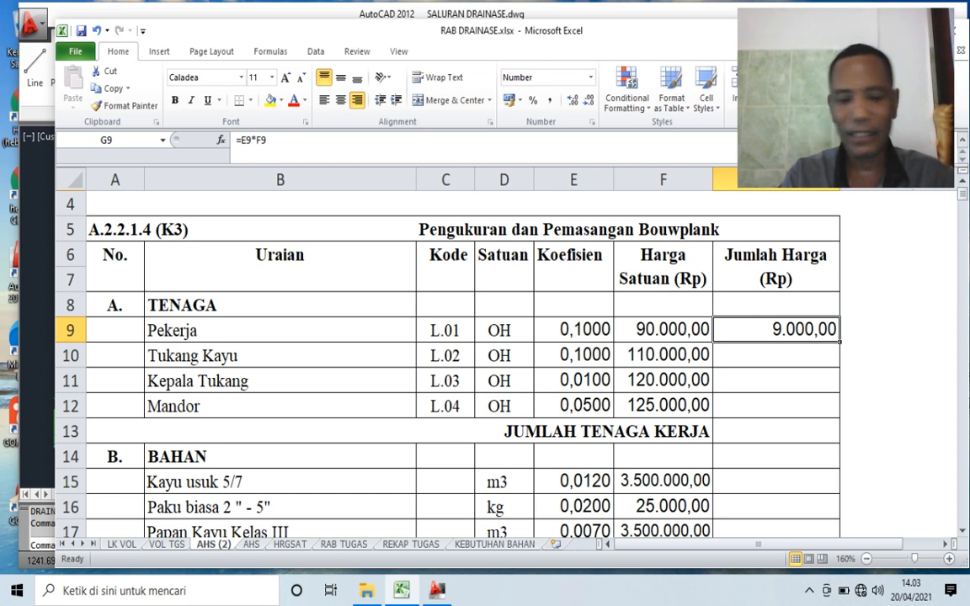
key(ctrl+c)
click(776, 356)
key(shift+Down)
key(shift+Down)
key(ctrl+v)
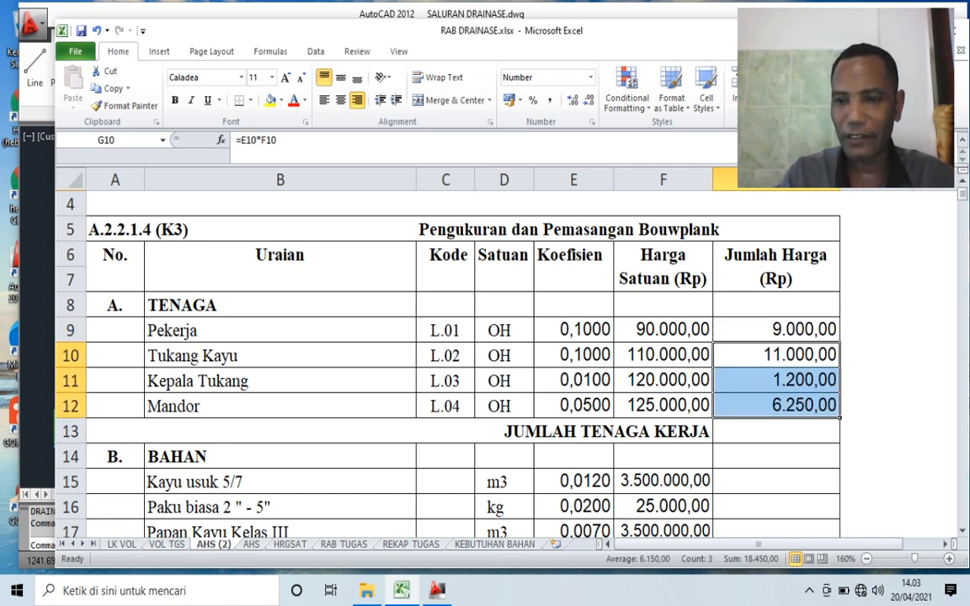
key(Escape)
click(776, 330)
- Copy the amount formula from G10 to the three material rows, G15:G17
click(776, 356)
key(ctrl+c)
key(Down)
key(Down)
key(Down)
key(Down)
key(Down)
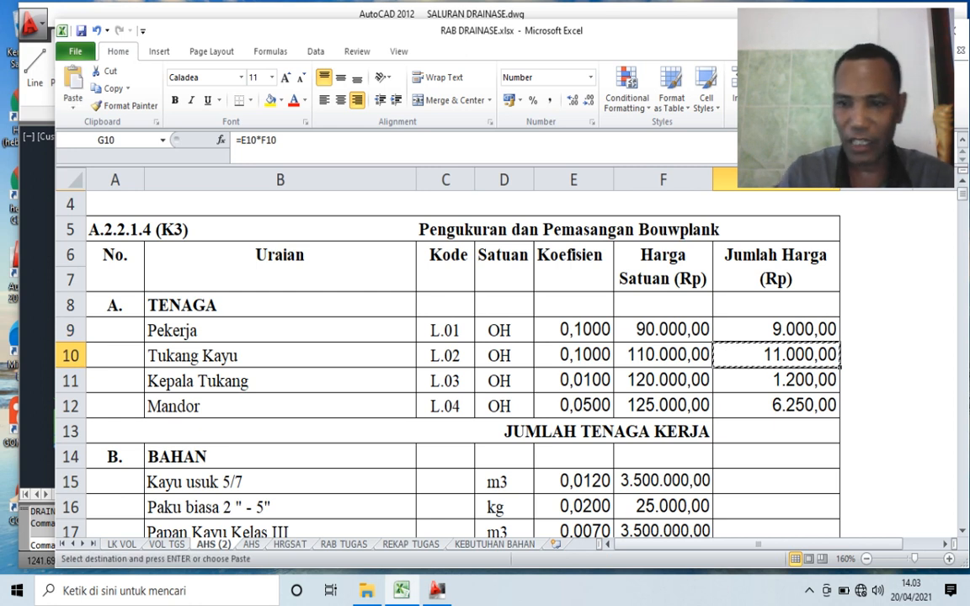
key(shift+Down)
key(shift+Down)
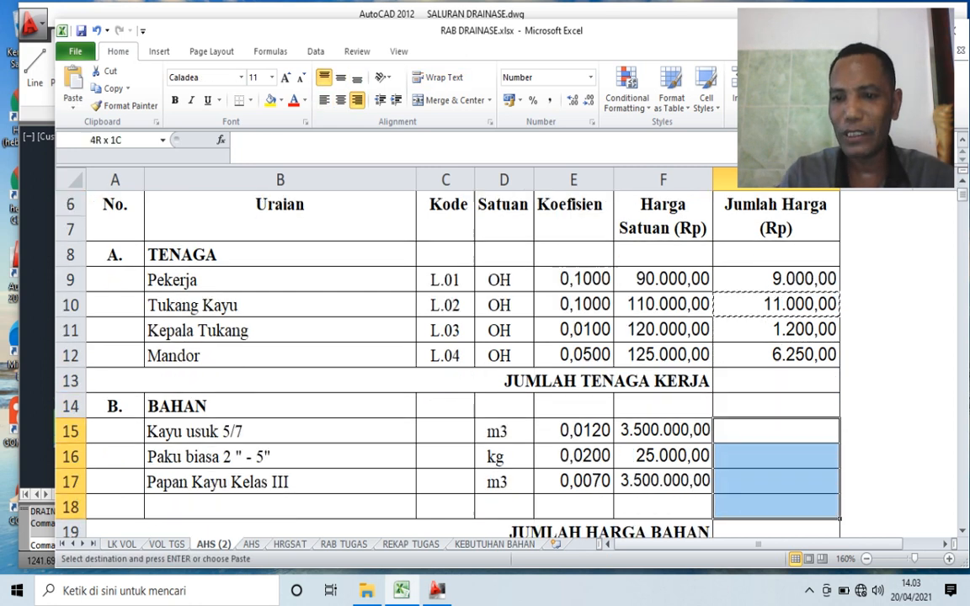
key(Return)
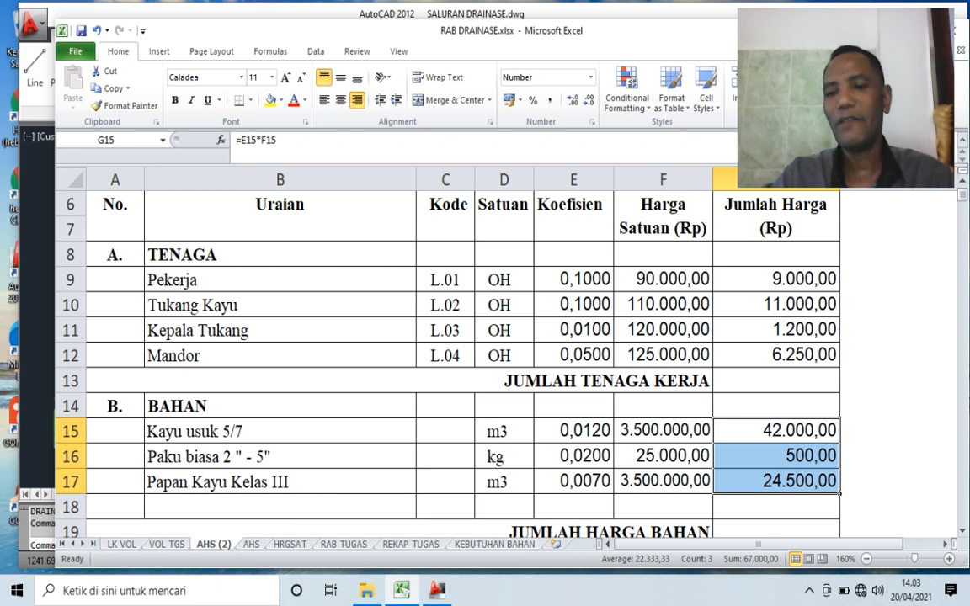
- Total the labour amounts G9:G12 with SUM in G13, the JUMLAH TENAGA KERJA row
key(Up)
key(Up)
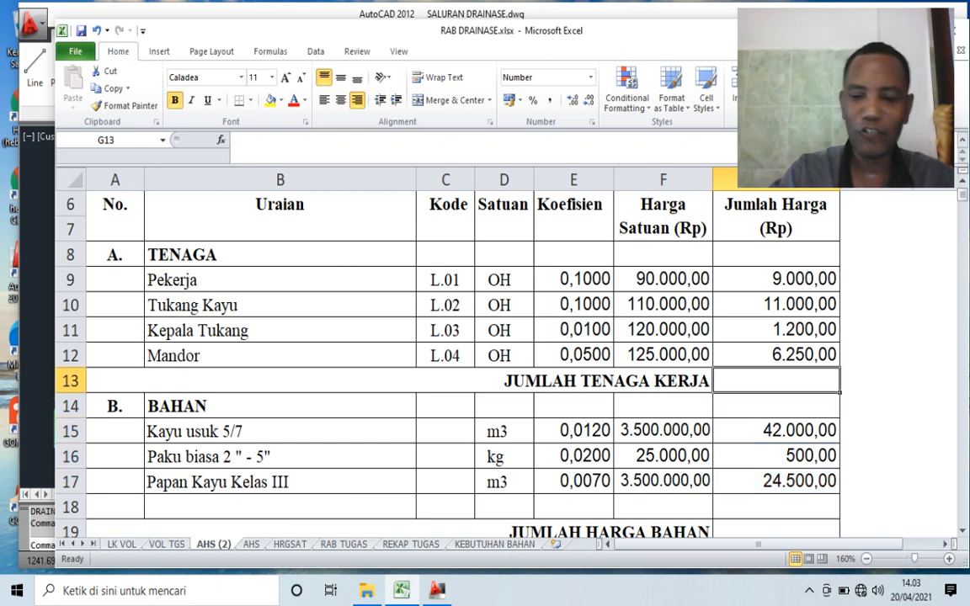
text(=SUM()
key(Up)
key(Up)
key(Up)
key(Up)
key(shift+Down)
key(shift+Down)
key(shift+Down)
key(Return)
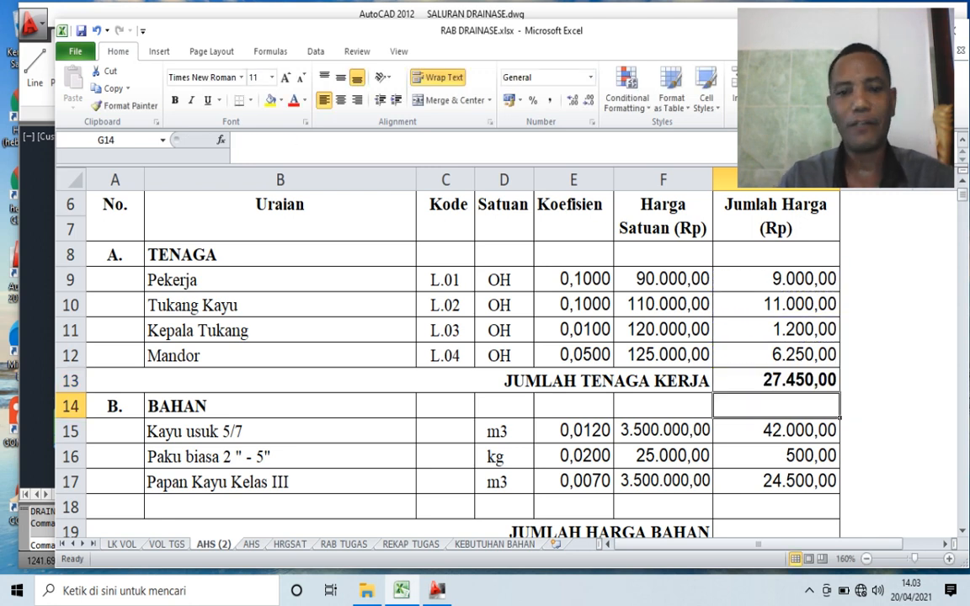
- Total the material amounts G15:G17 with SUM in G19, the JUMLAH HARGA BAHAN row
key(Down)
key(Down)
key(Down)
key(Down)
key(Down)
key(Down)
key(Up)
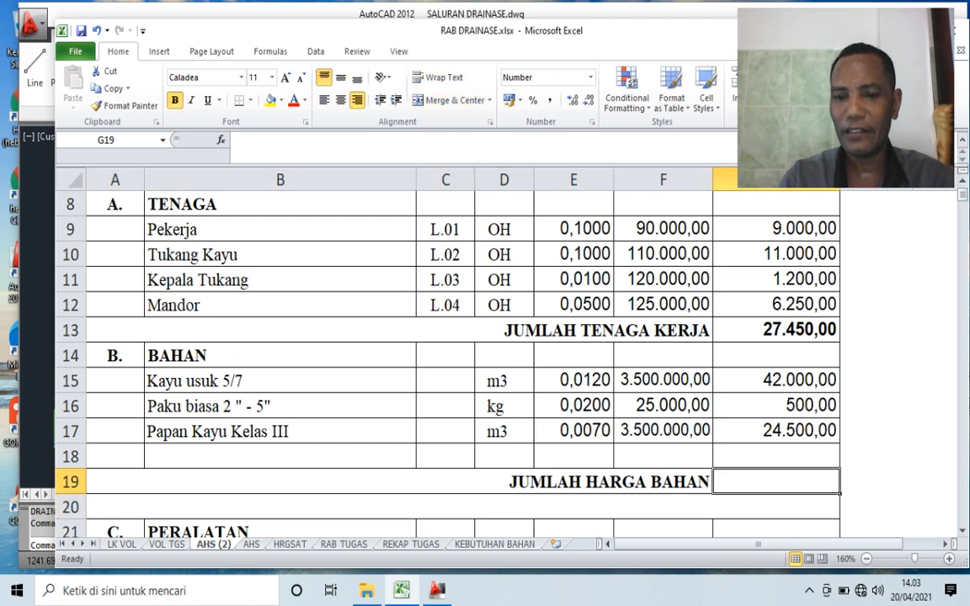
text(=)
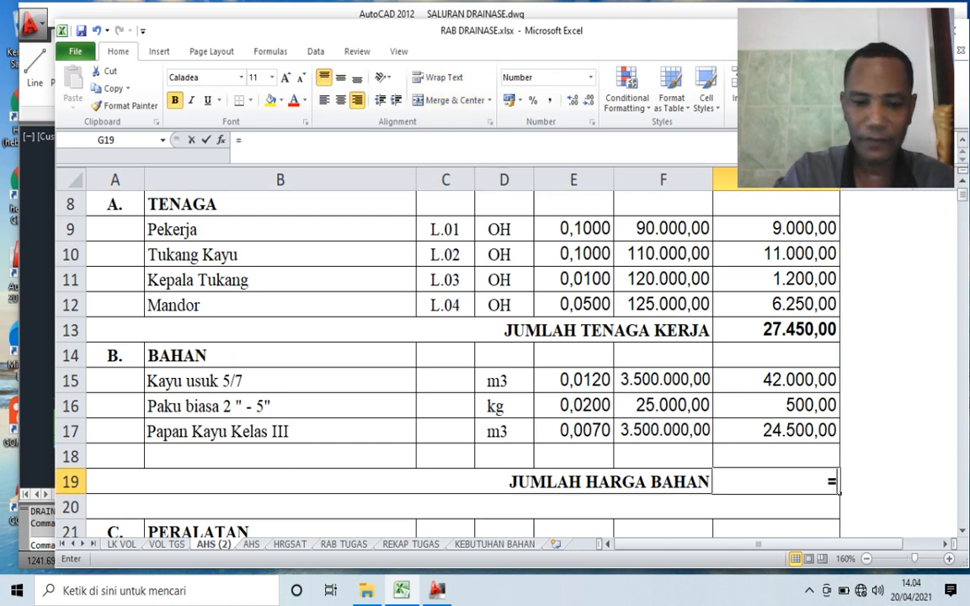
text(SUM()
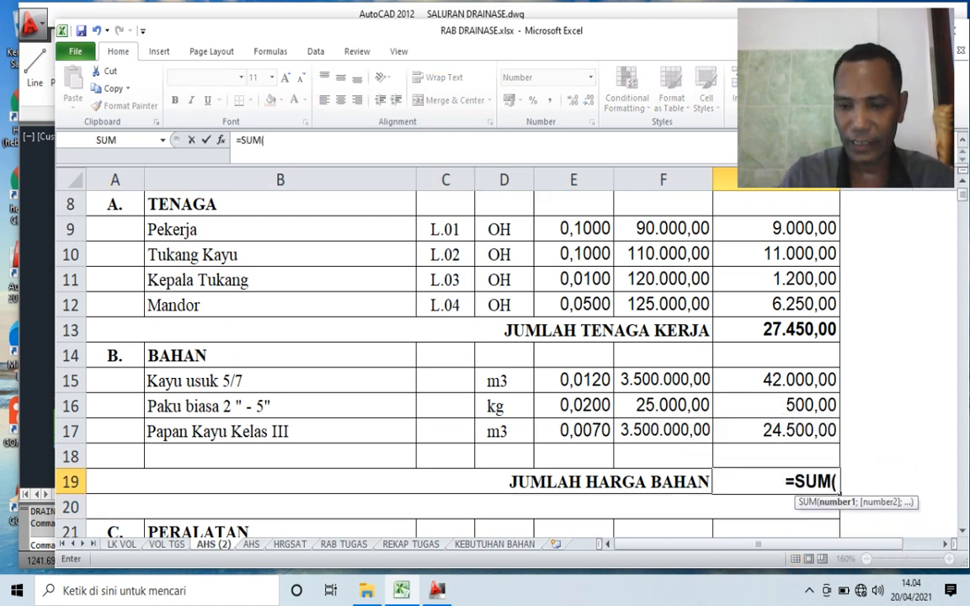
key(Up)
key(Up)
key(Up)
key(Up)
key(shift+Down)
key(shift+Down)
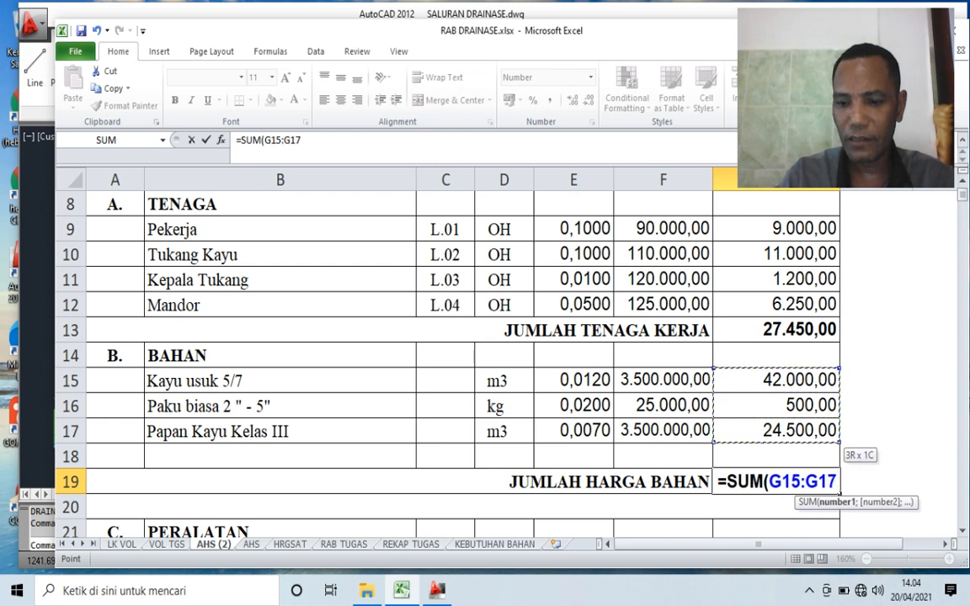
key(Return)
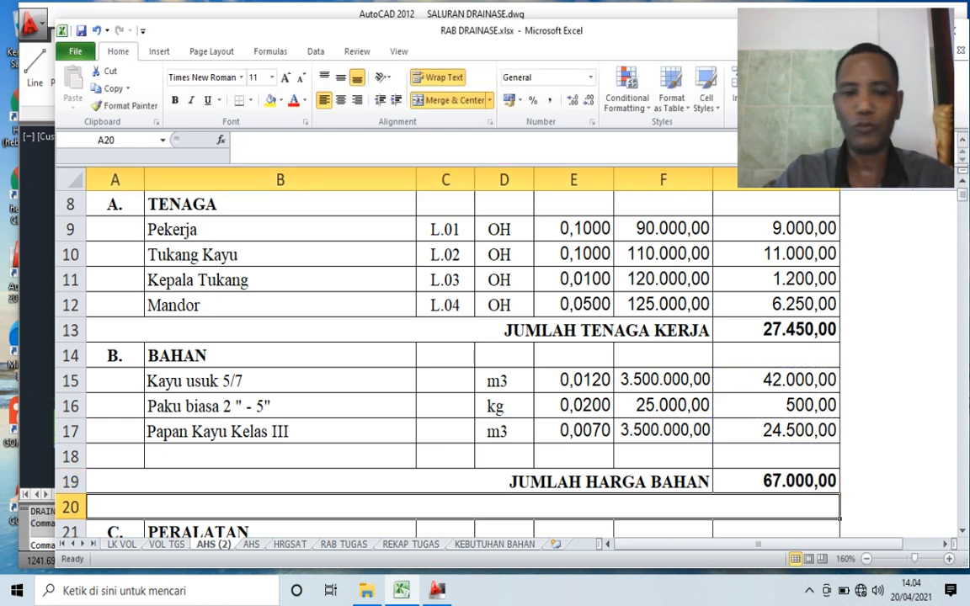
- Enter 0 as the equipment total in G23, the JUMLAH HARGA PERALATAN row
scroll(463, 354, down, 1)
scroll(463, 354, down, 1)
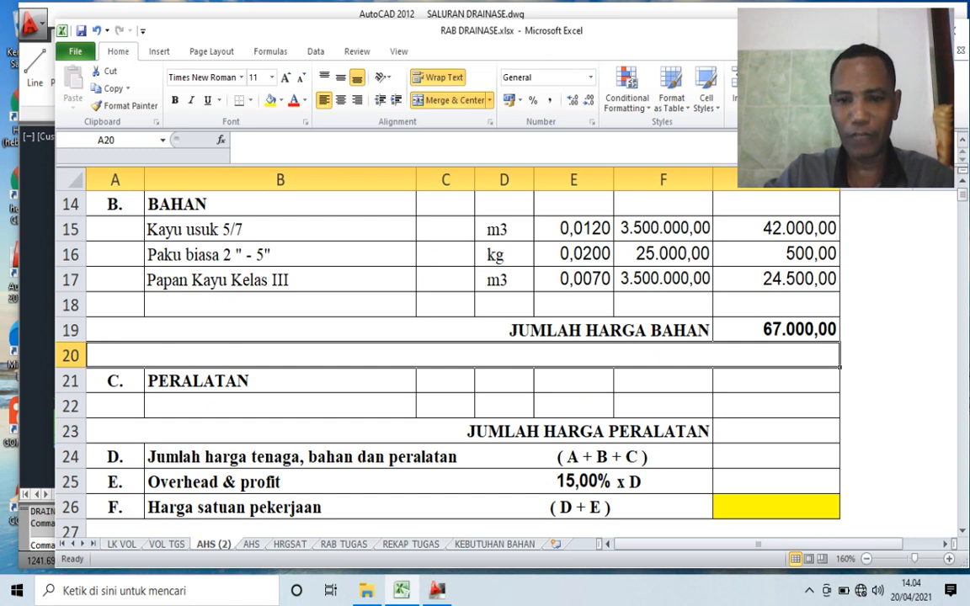
click(776, 432)
text(0)
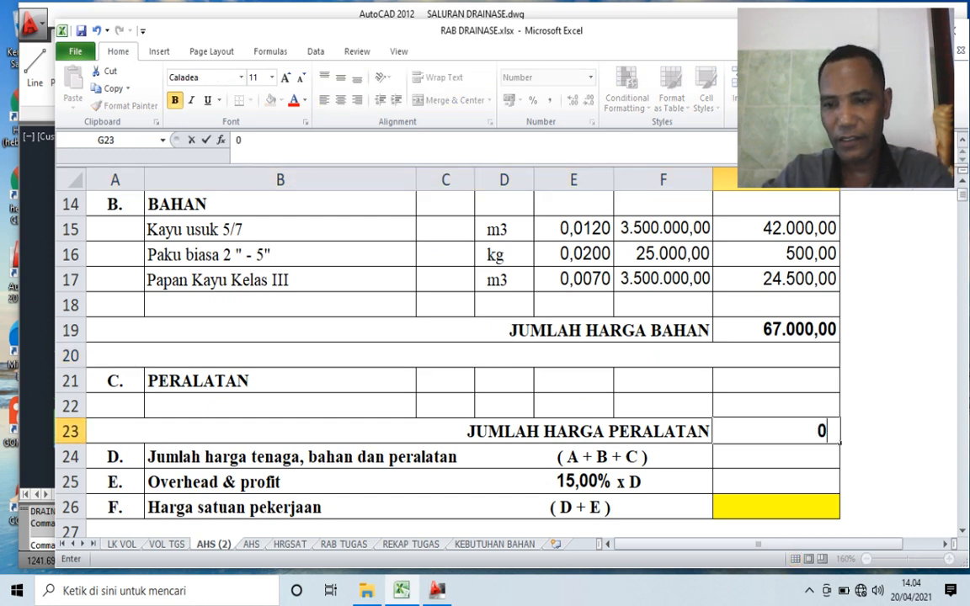
key(Tab)
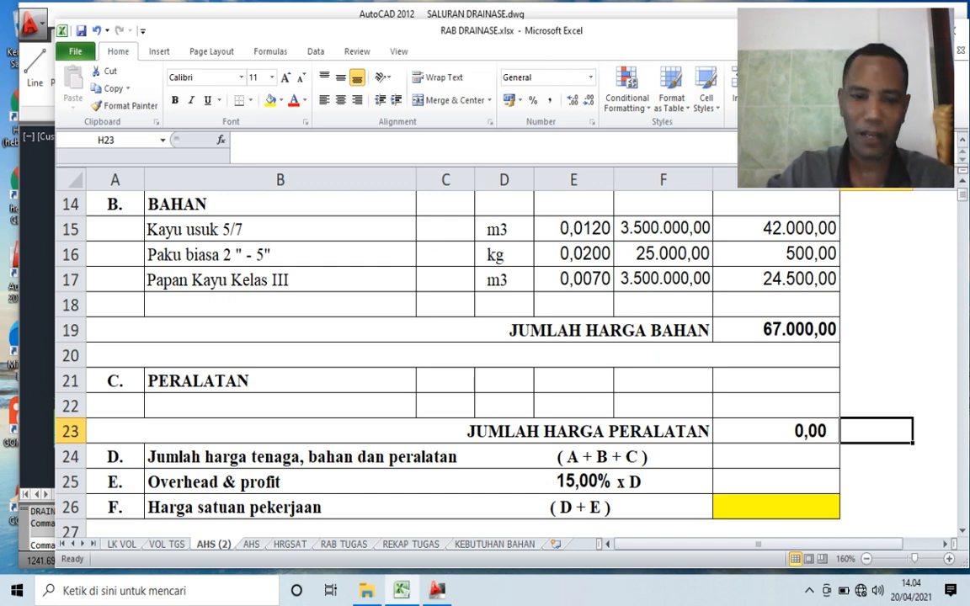
- Add the labour, material and equipment totals in G24 with =SUM(G13;G19;G23), the Jumlah harga tenaga, bahan dan peralatan row
click(777, 456)
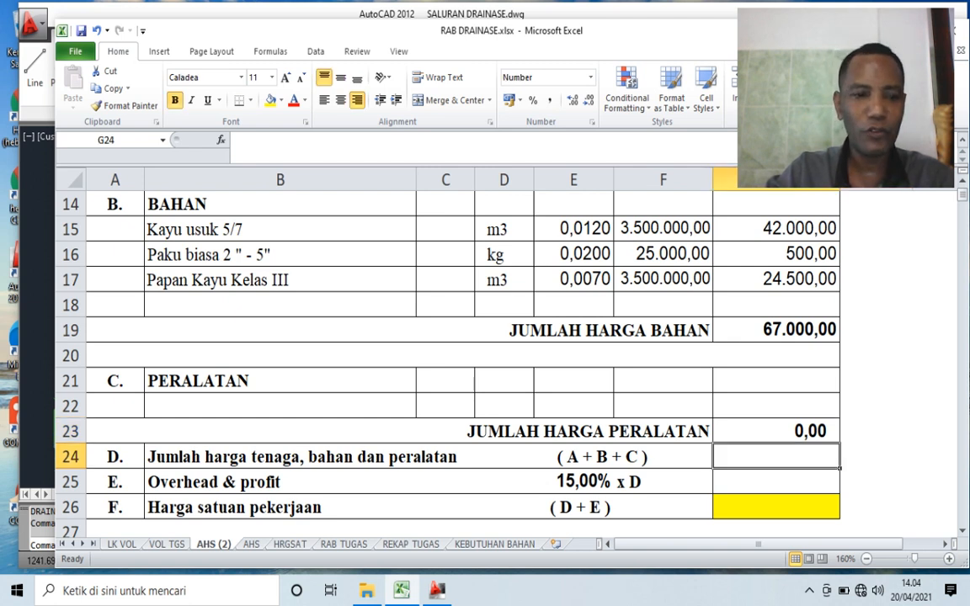
click(115, 457)
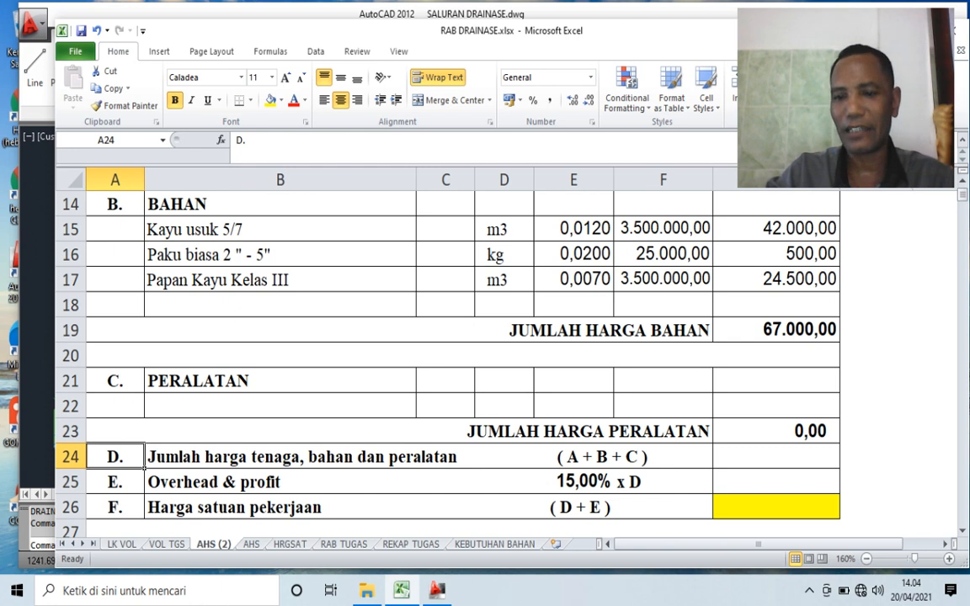
click(623, 457)
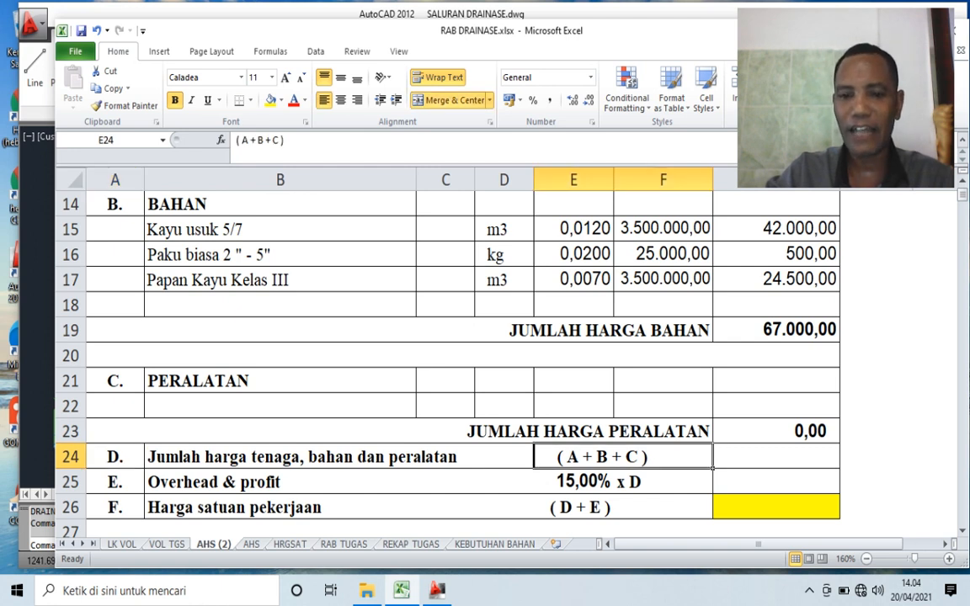
click(777, 457)
text(=)
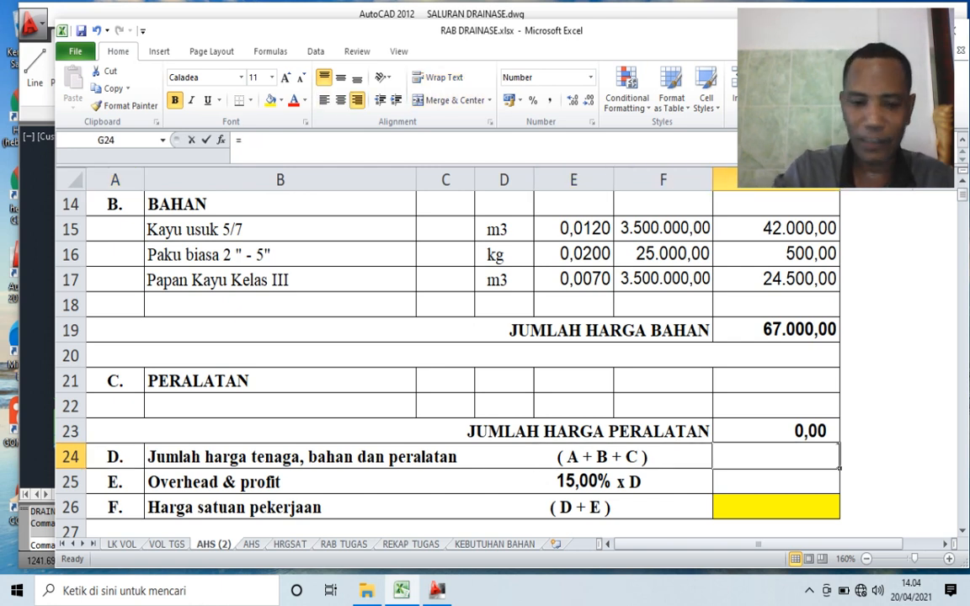
text(SUM()
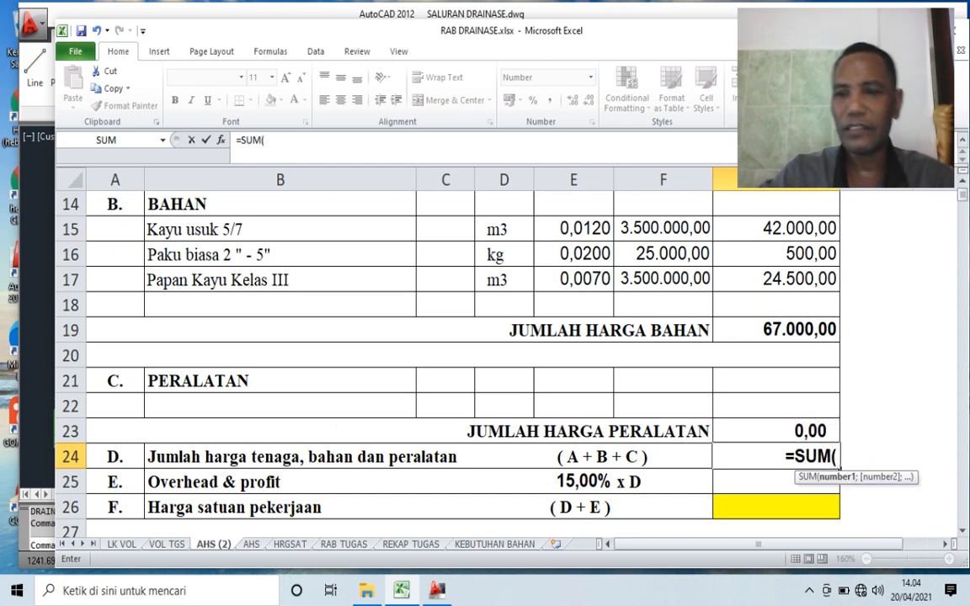
scroll(464, 354, up, 3)
click(777, 406)
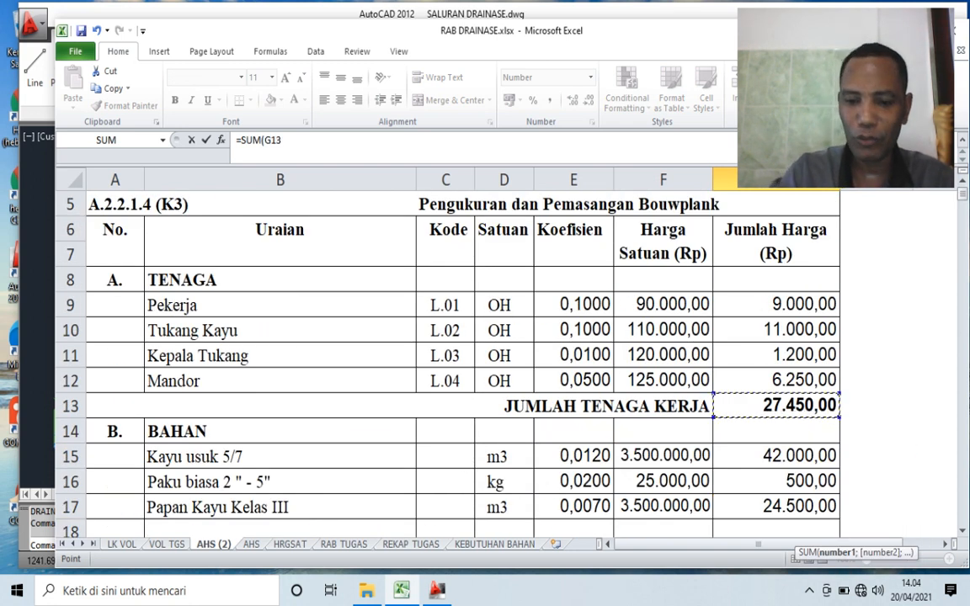
text(;)
scroll(777, 406, down, 1)
scroll(777, 406, down, 1)
click(777, 405)
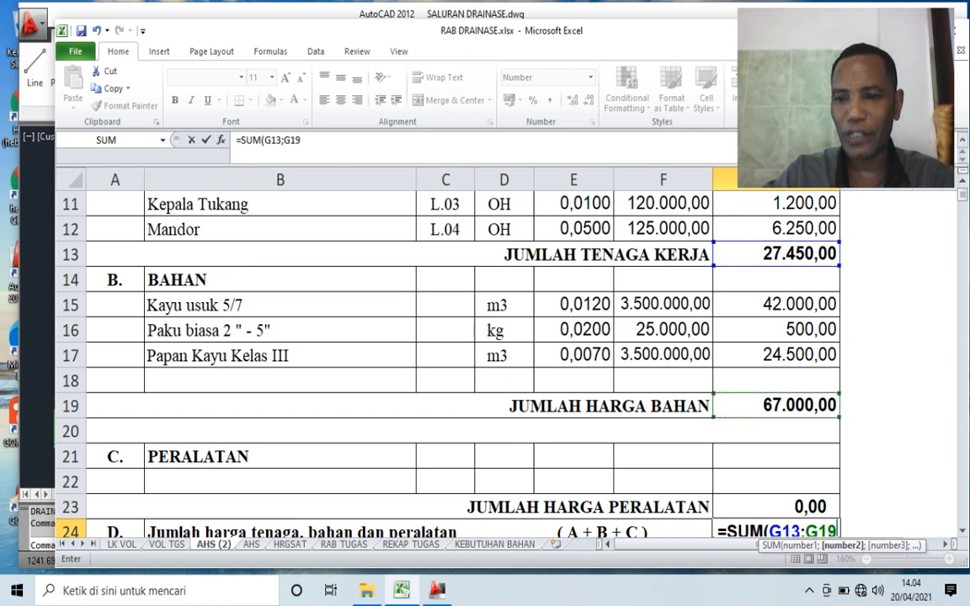
text(;)
scroll(776, 356, down, 2)
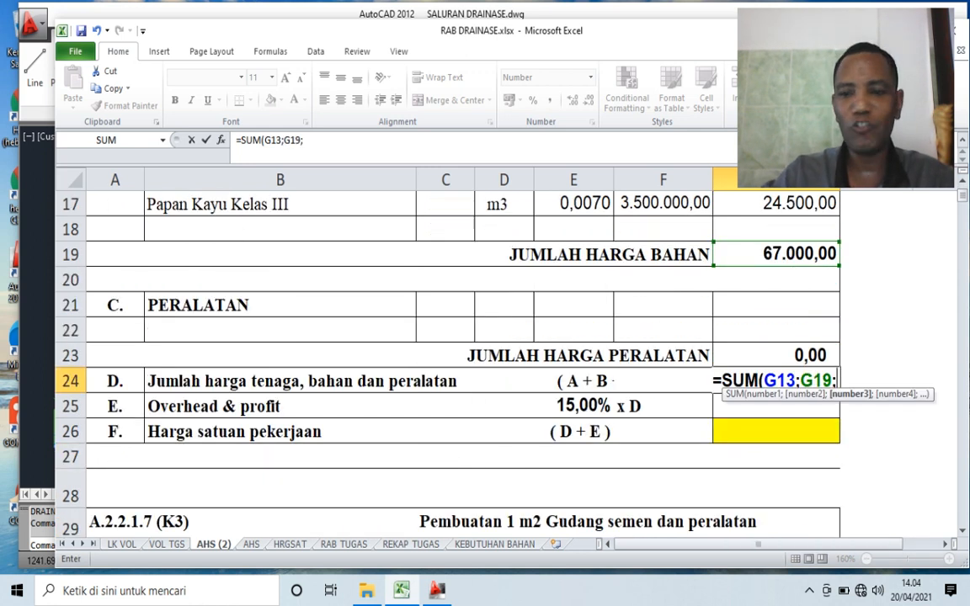
click(777, 356)
key(Return)
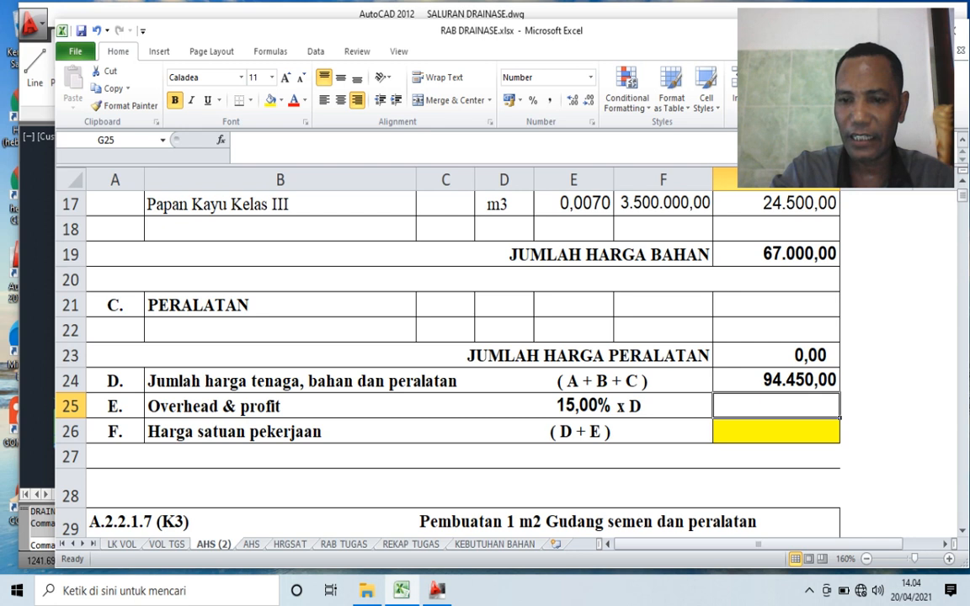
- Calculate the 15% overhead and profit in G25 with the formula =G24*0,15
text(=)
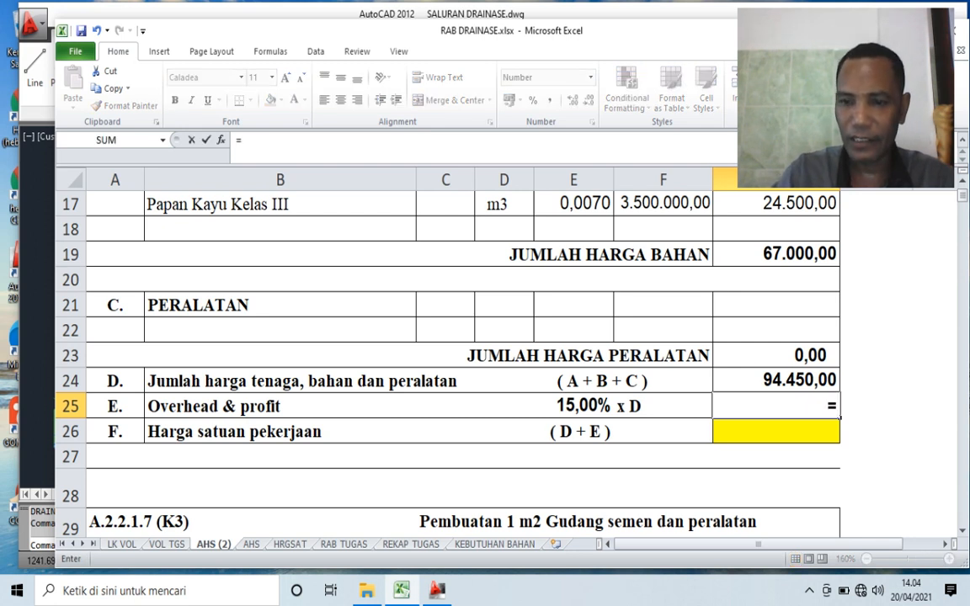
key(Up)
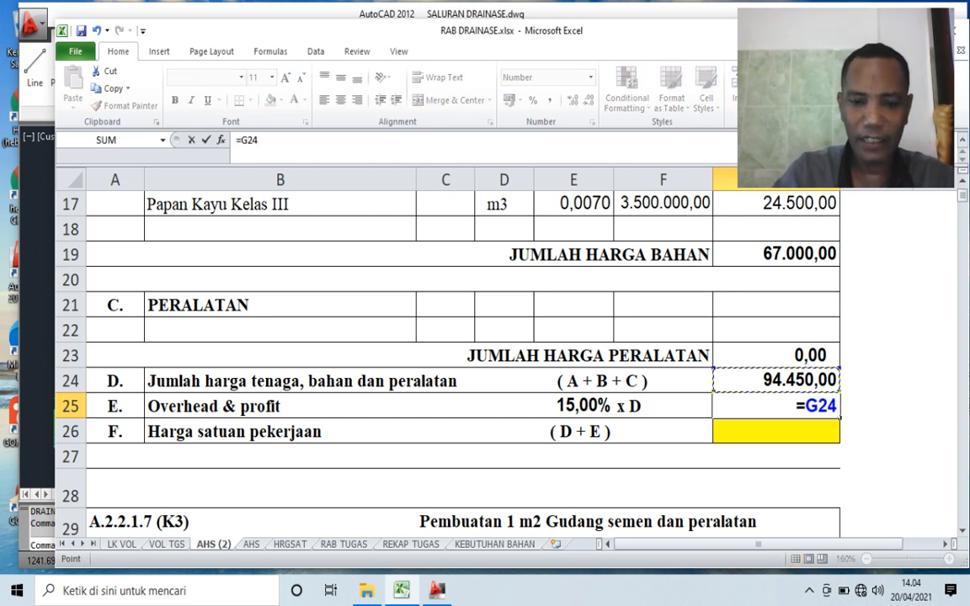
text(*)
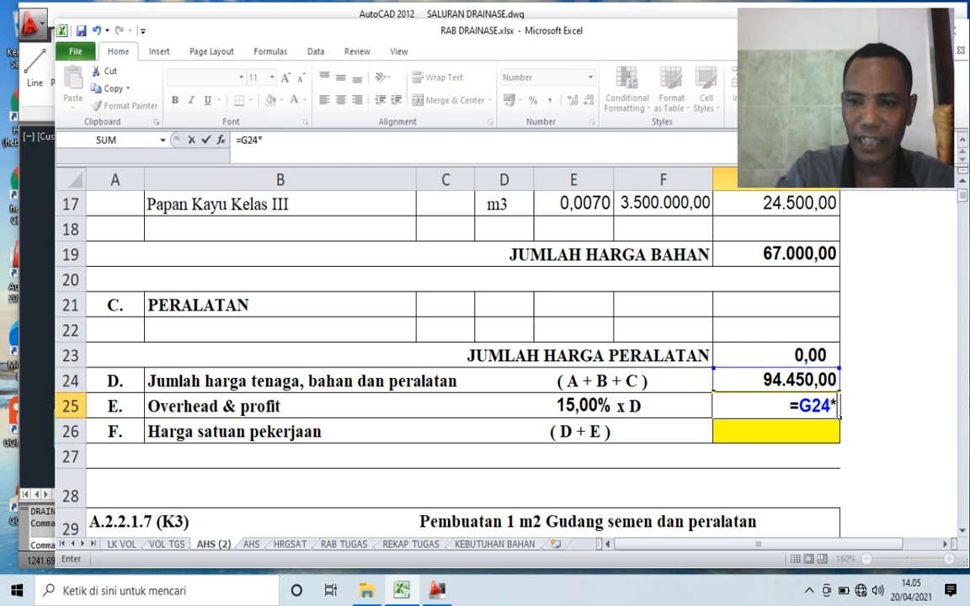
text(0,1)
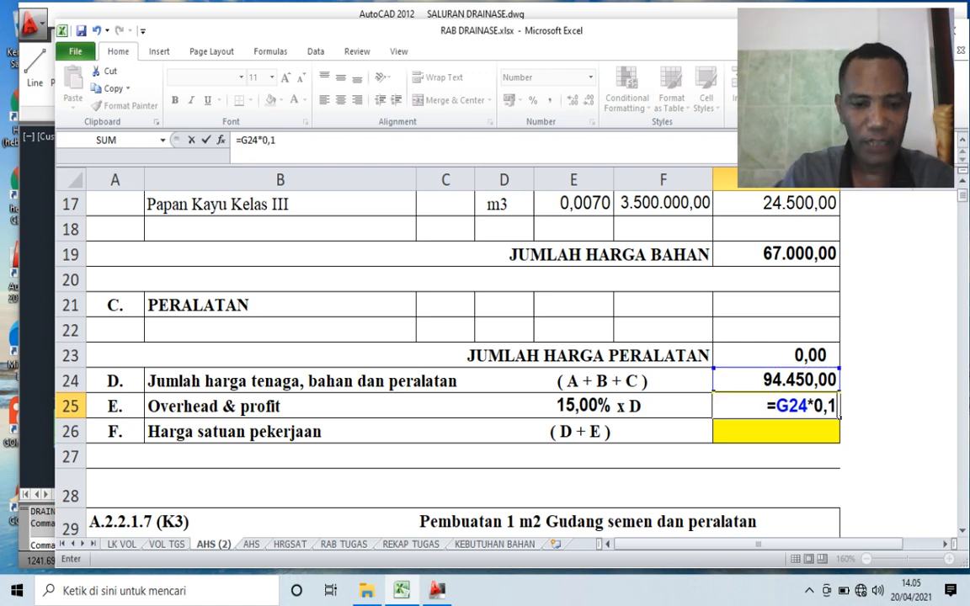
text(5)
key(Return)
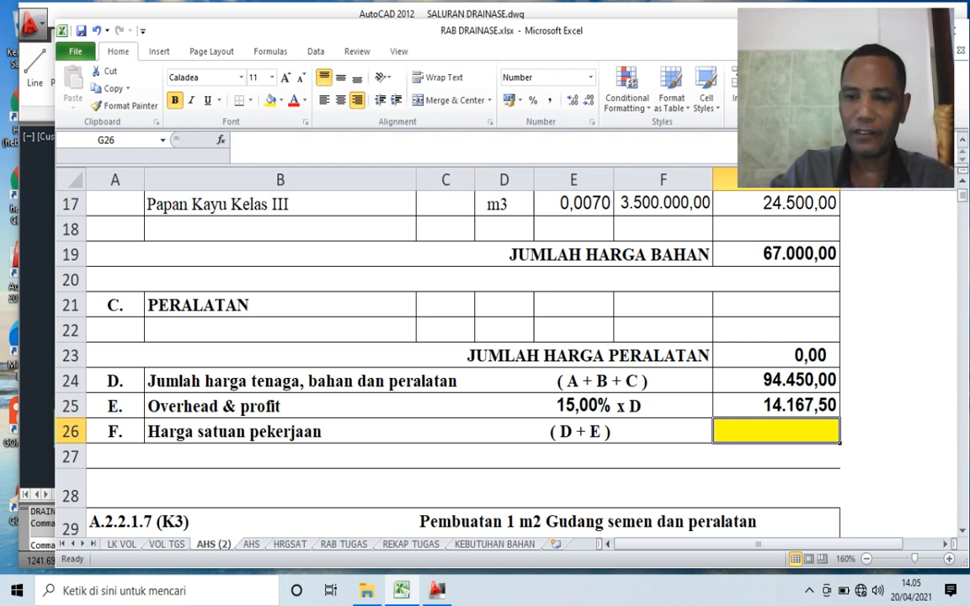
- Calculate the Harga satuan pekerjaan in G26 by adding G24 and G25
text(=)
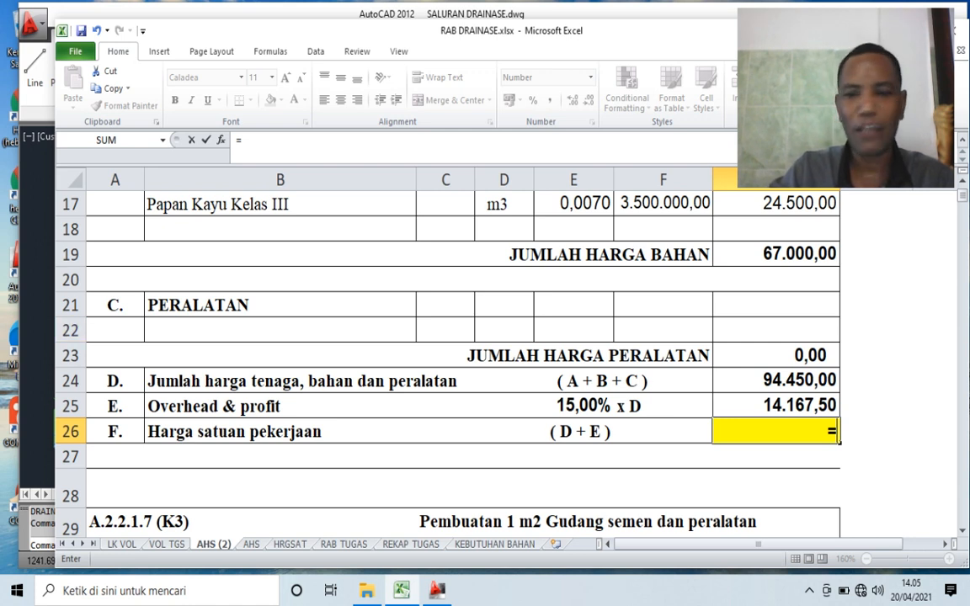
key(Up)
key(Up)
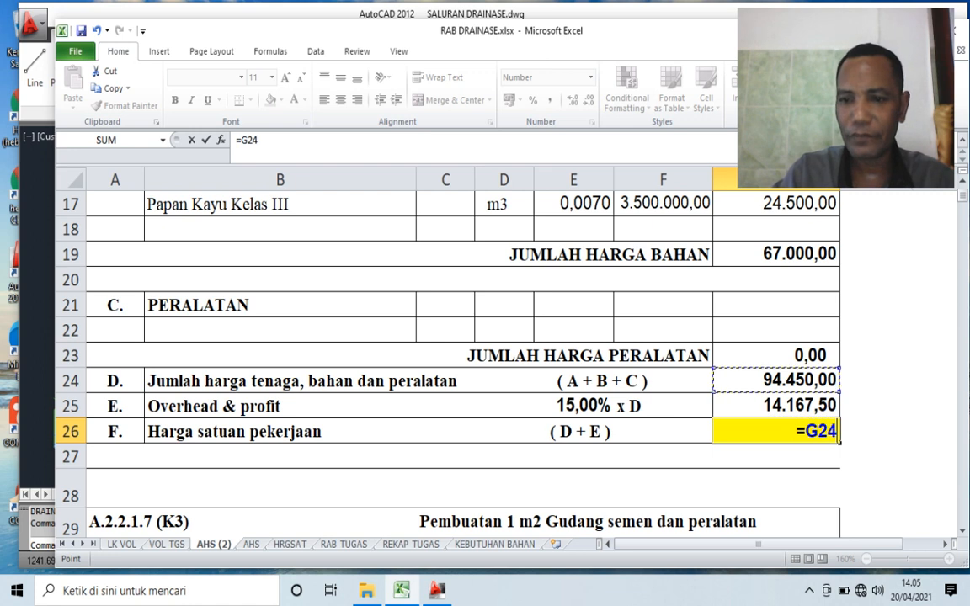
text(+)
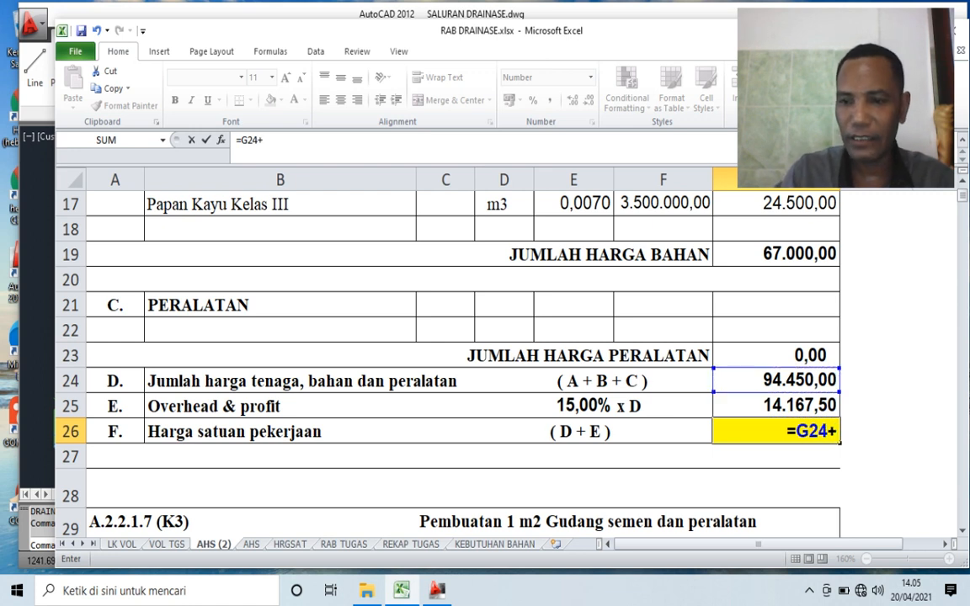
key(Down)
key(Return)
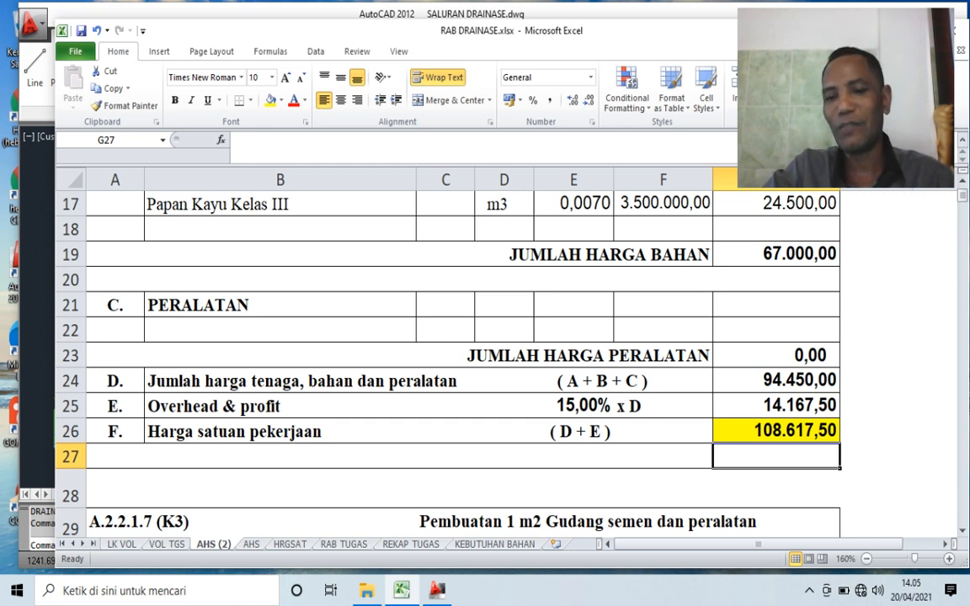
- Copy the amount formula from G15 to the labour rows G33:G36 of the Pembuatan 1 m2 Gudang semen dan peralatan analysis
scroll(463, 354, up, 4)
scroll(463, 354, down, 4)
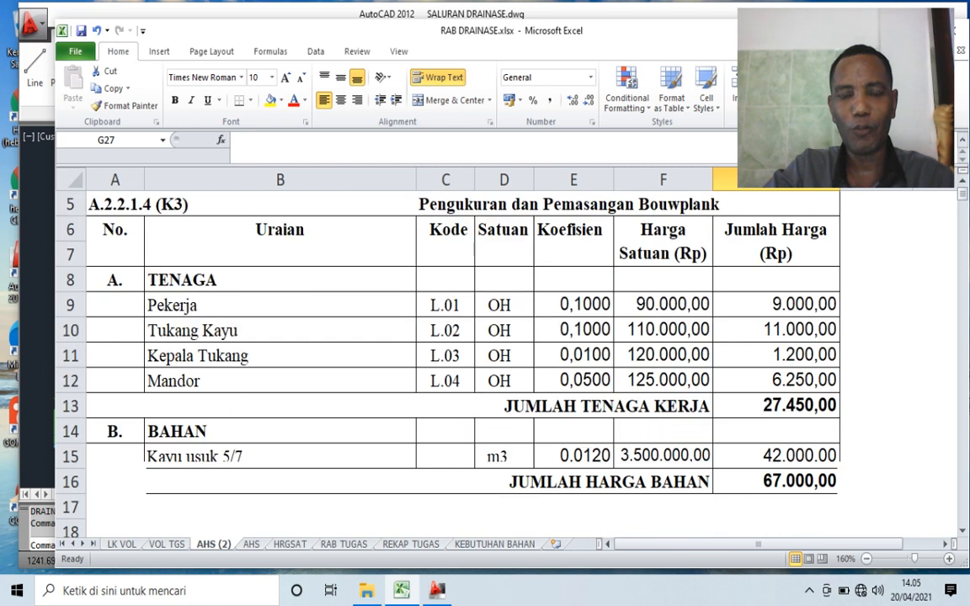
scroll(463, 353, down, 4)
scroll(463, 354, up, 5)
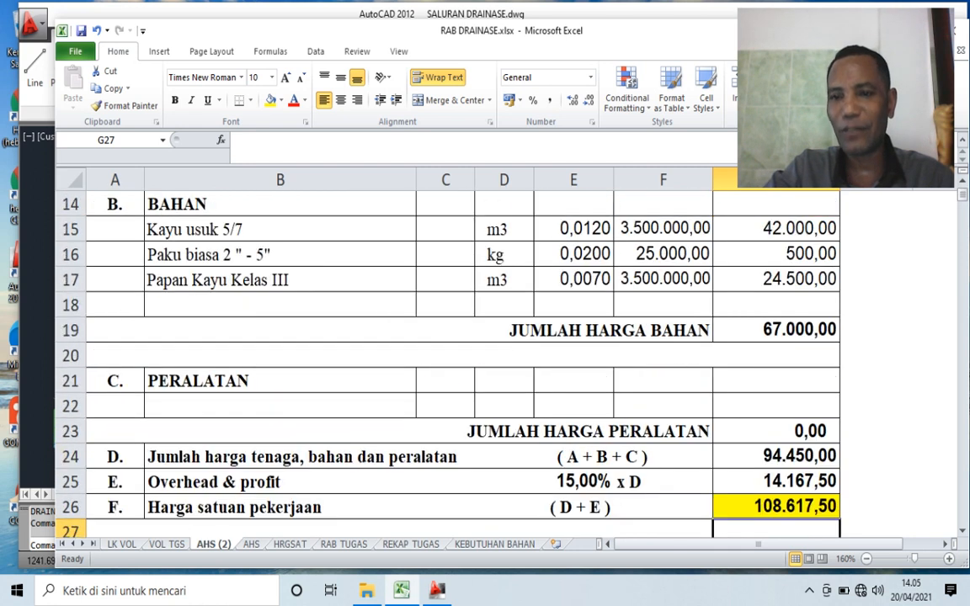
click(775, 229)
key(ctrl+c)
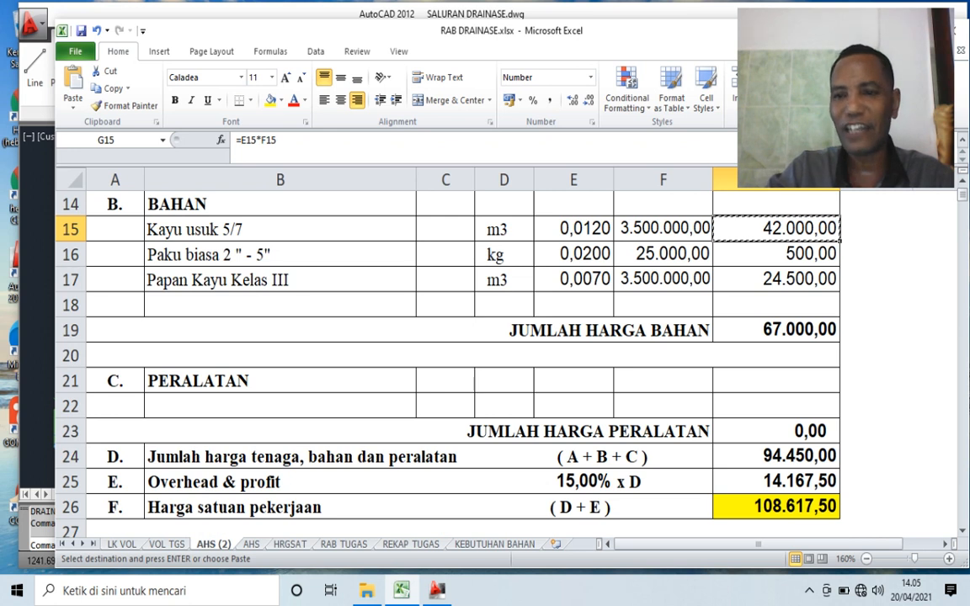
scroll(463, 354, up, 1)
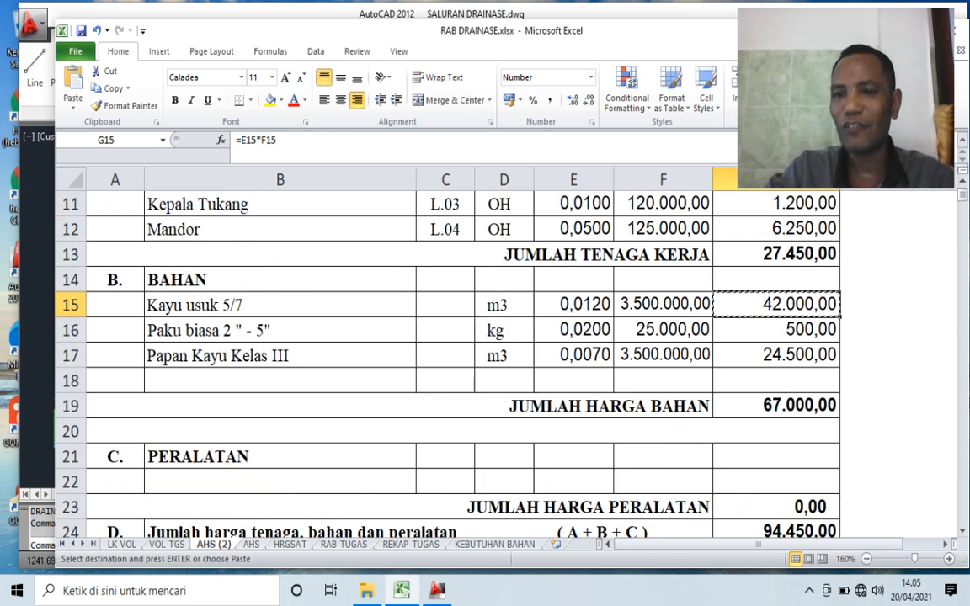
scroll(463, 354, down, 7)
click(776, 229)
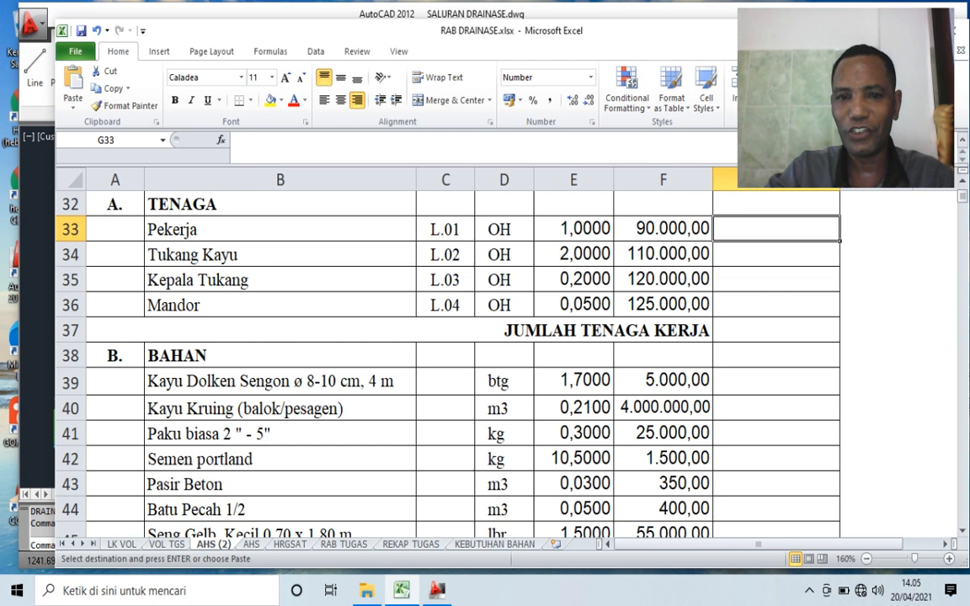
drag(775, 229, 776, 305)
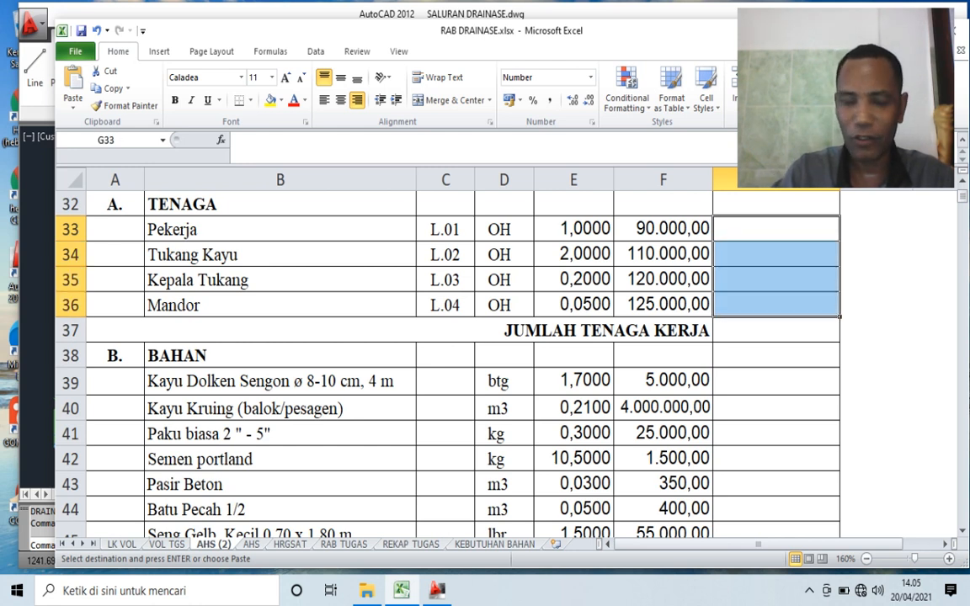
key(ctrl+v)
- Copy the amount formula from G34 to the eight material rows, G39:G46
click(776, 254)
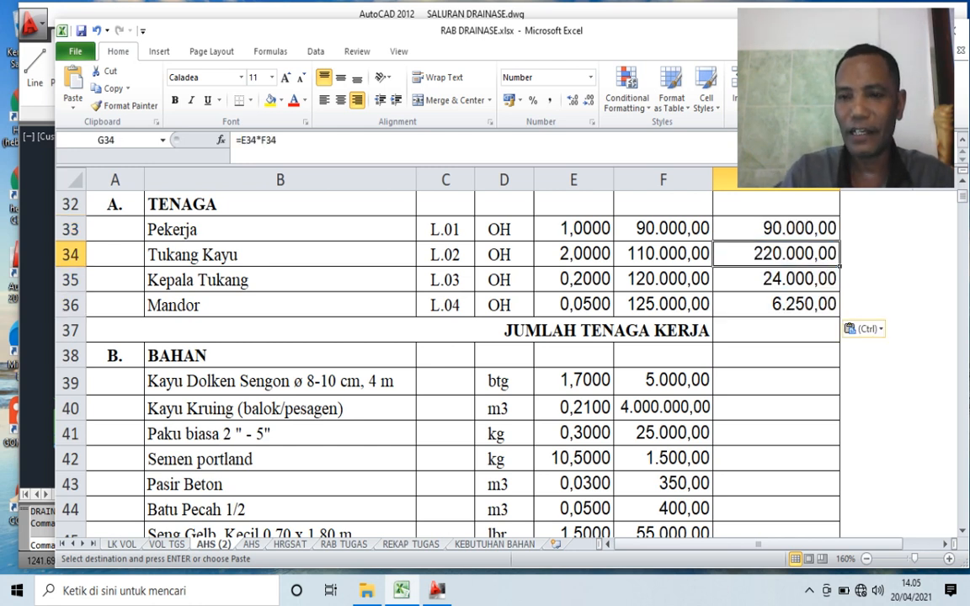
key(ctrl+c)
key(Down)
key(Down)
key(Down)
key(Down)
key(Down)
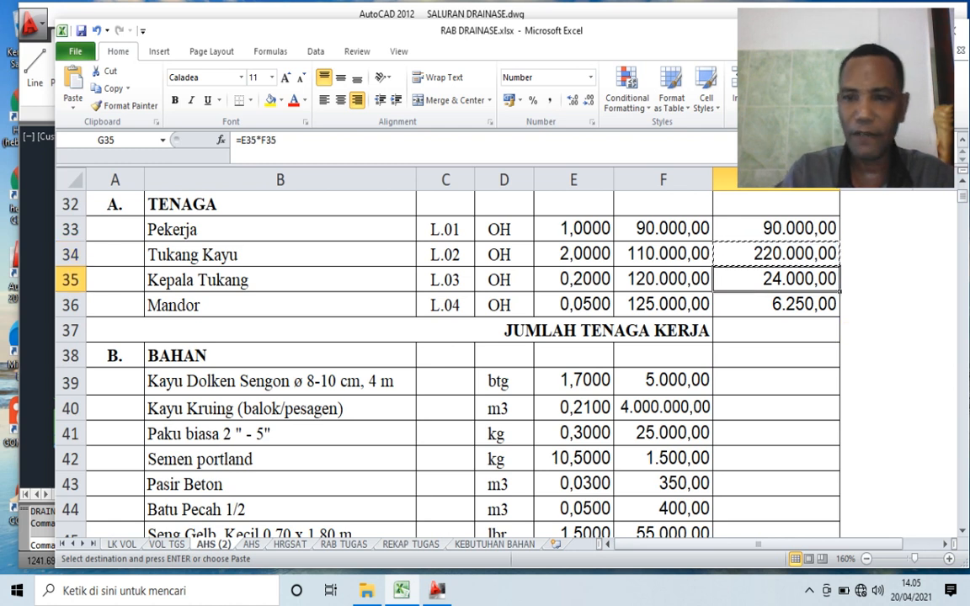
key(shift+Down)
key(shift+Down)
key(shift+Down)
key(shift+Down)
key(shift+Down)
key(shift+Down)
key(shift+Down)
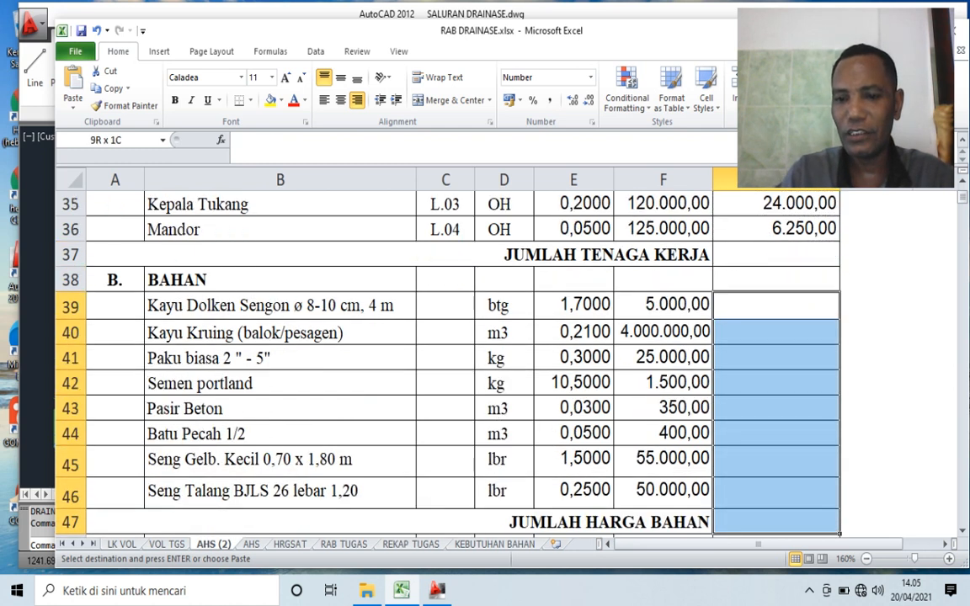
key(Return)
- Total the labour amounts G33:G36 with SUM in G37, the JUMLAH TENAGA KERJA row
scroll(447, 362, up, 2)
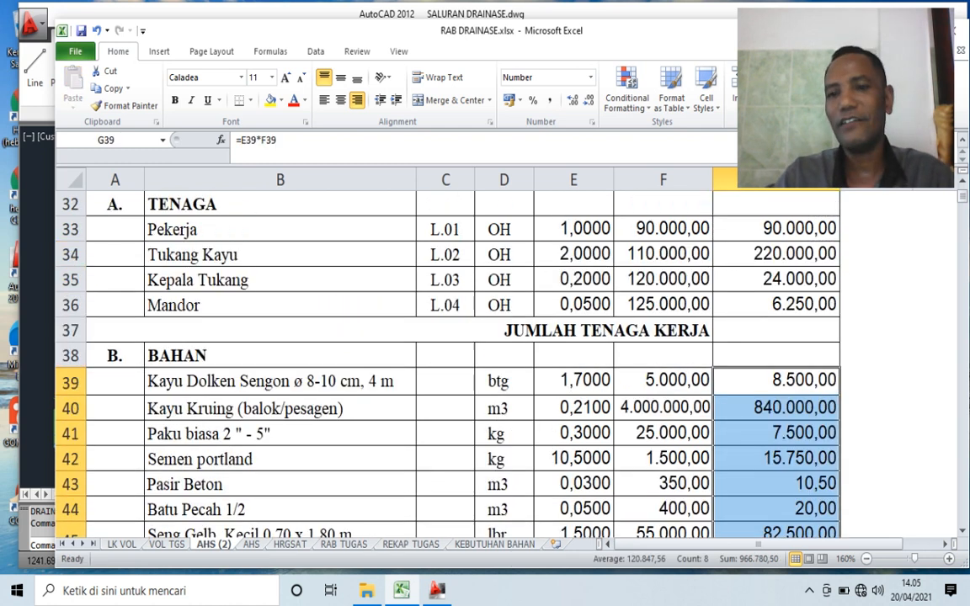
click(776, 414)
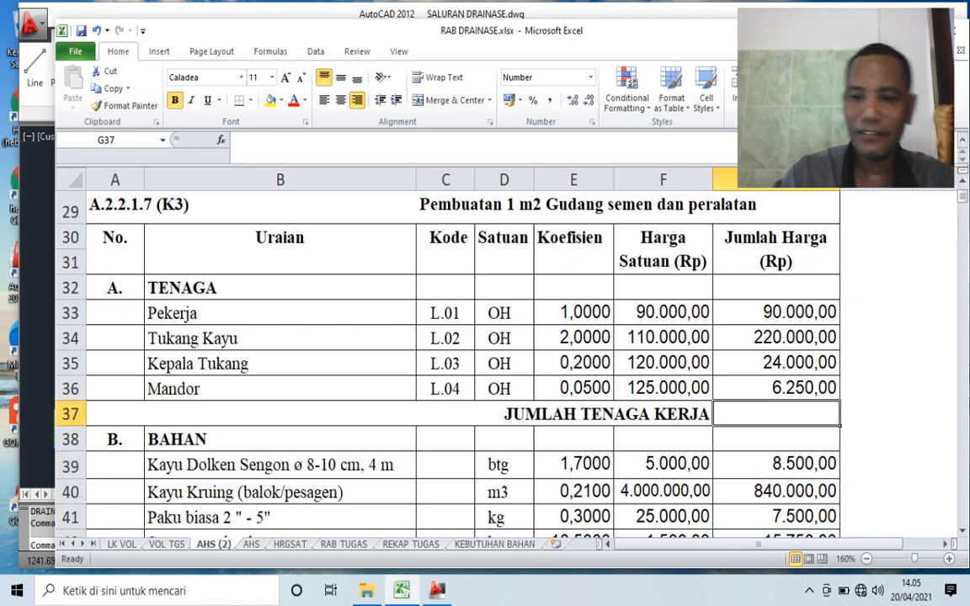
text(=SUM()
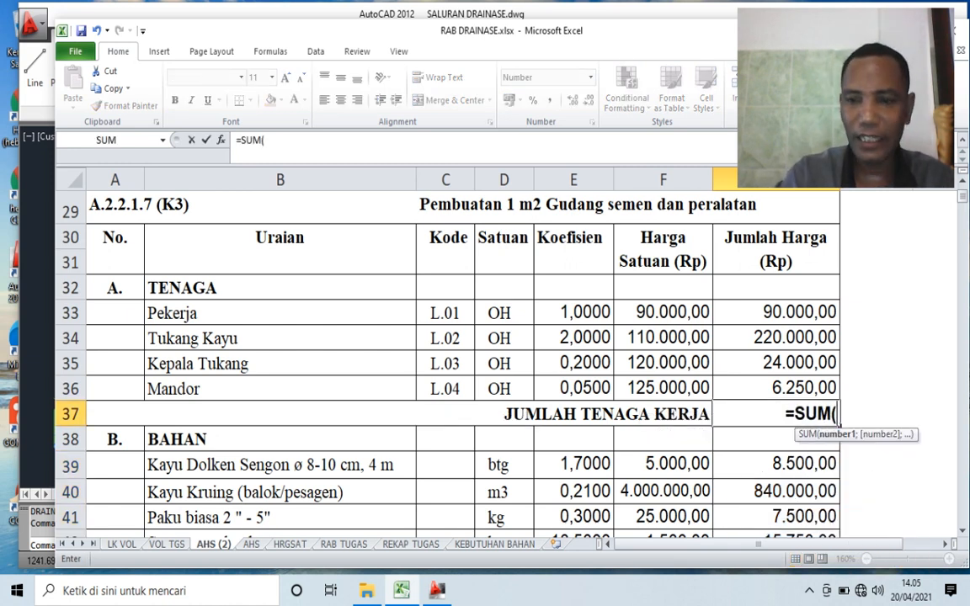
key(Up)
key(Up)
key(Up)
key(Up)
key(shift+Down)
key(shift+Down)
key(shift+Down)
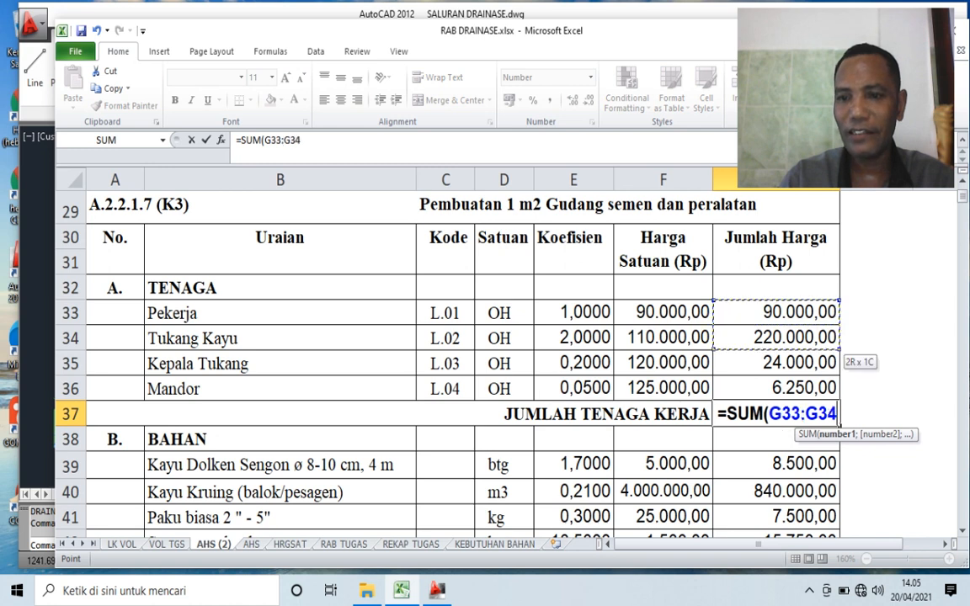
key(Return)
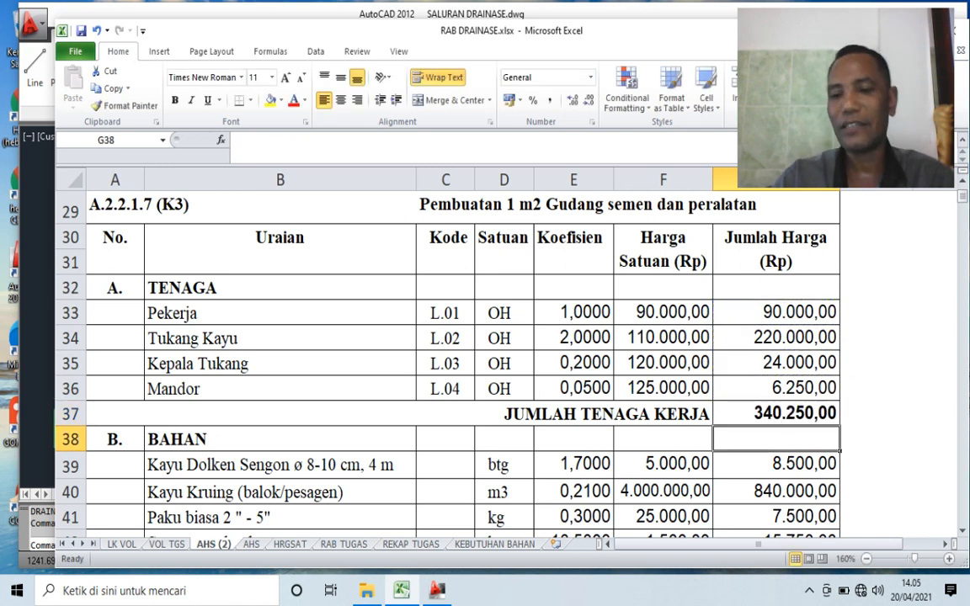
- Total the material amounts G39:G46 with SUM in G47, the JUMLAH HARGA BAHAN row
scroll(446, 362, down, 3)
click(776, 446)
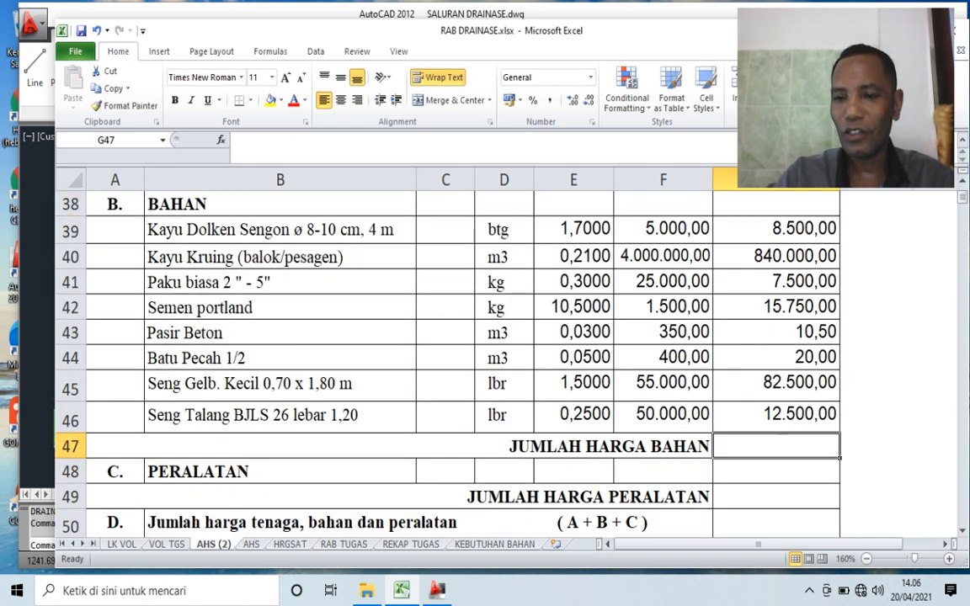
text(=SUM()
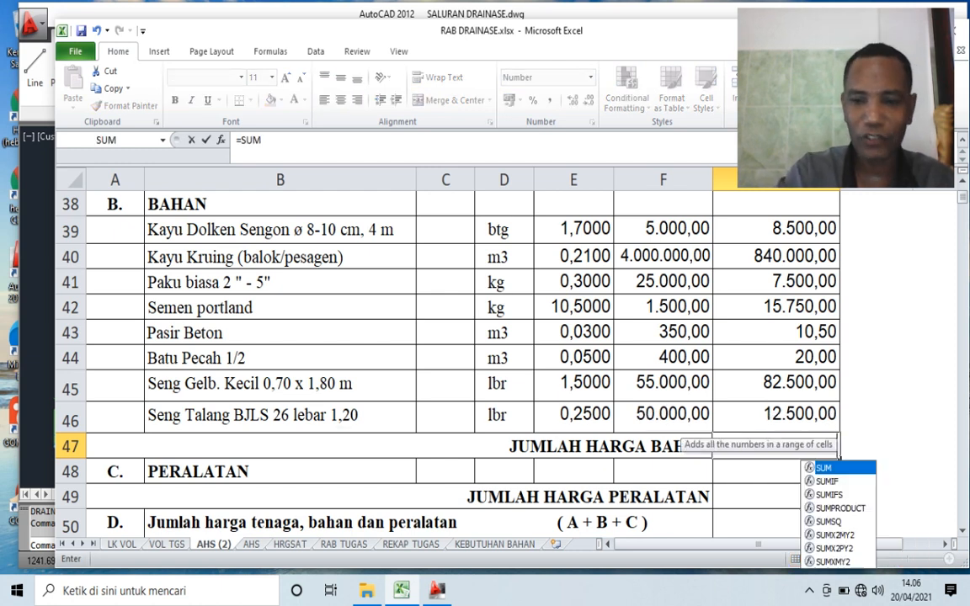
key(Up)
key(Up)
key(Up)
key(Up)
key(Up)
key(Up)
key(Up)
key(Up)
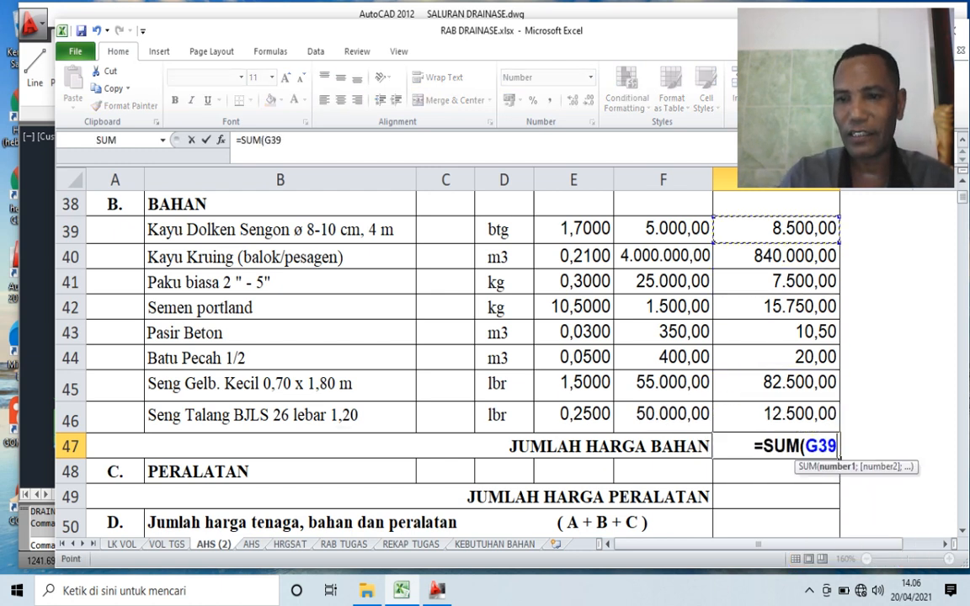
key(shift+Down)
key(shift+Down)
key(shift+Down)
key(shift+Down)
key(shift+Down)
key(shift+Down)
key(shift+Down)
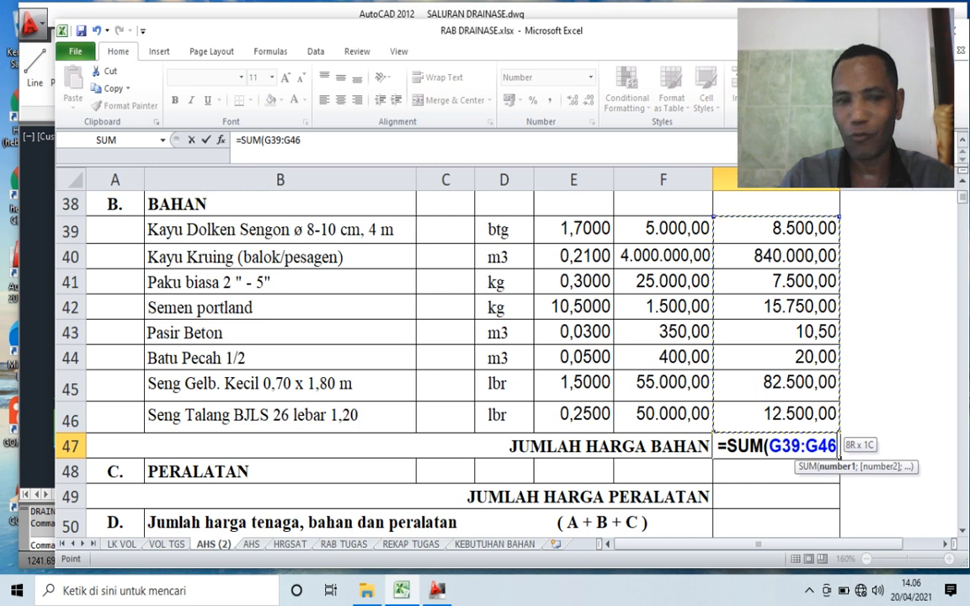
key(Return)
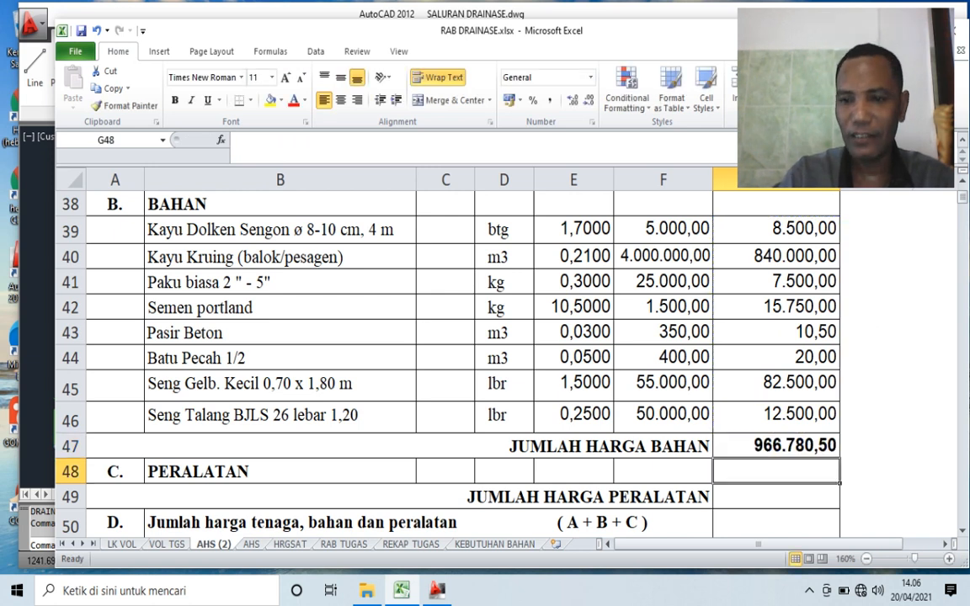
- Enter 0 as the JUMLAH HARGA PERALATAN in G49
scroll(446, 353, down, 1)
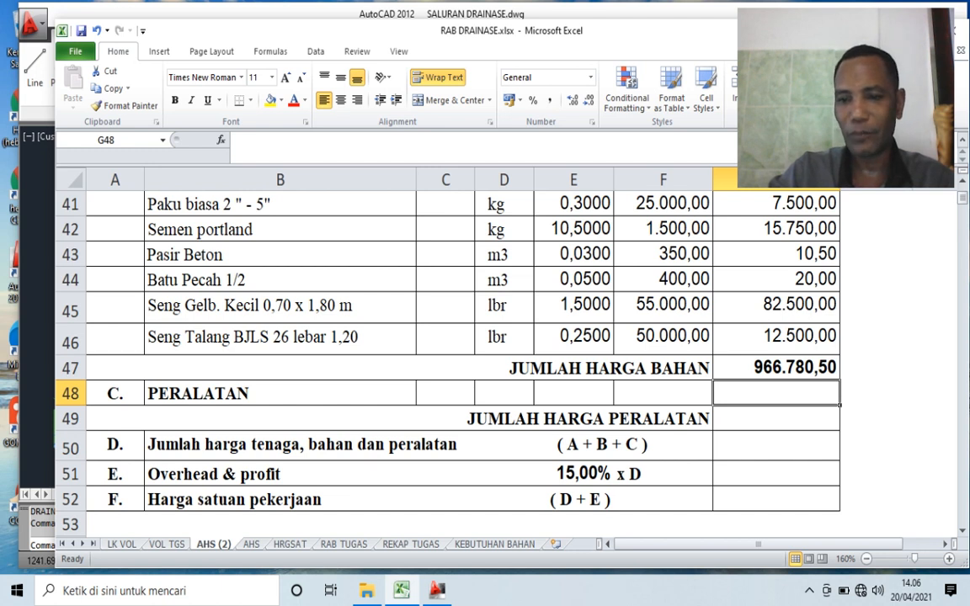
click(776, 419)
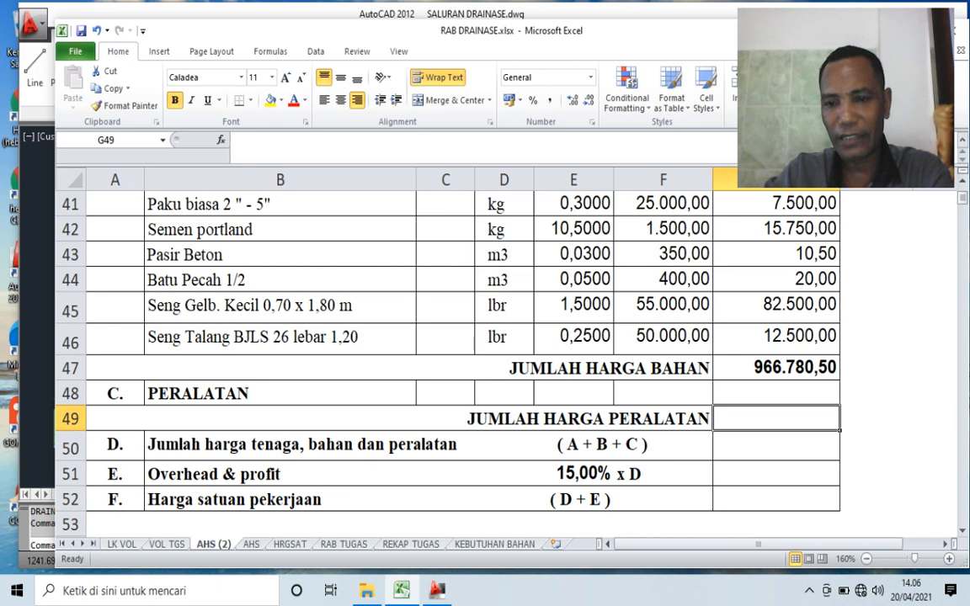
text(0)
click(877, 447)
- Add the labour, material and equipment totals G37, G47 and G49 with SUM in G50, row D
click(776, 446)
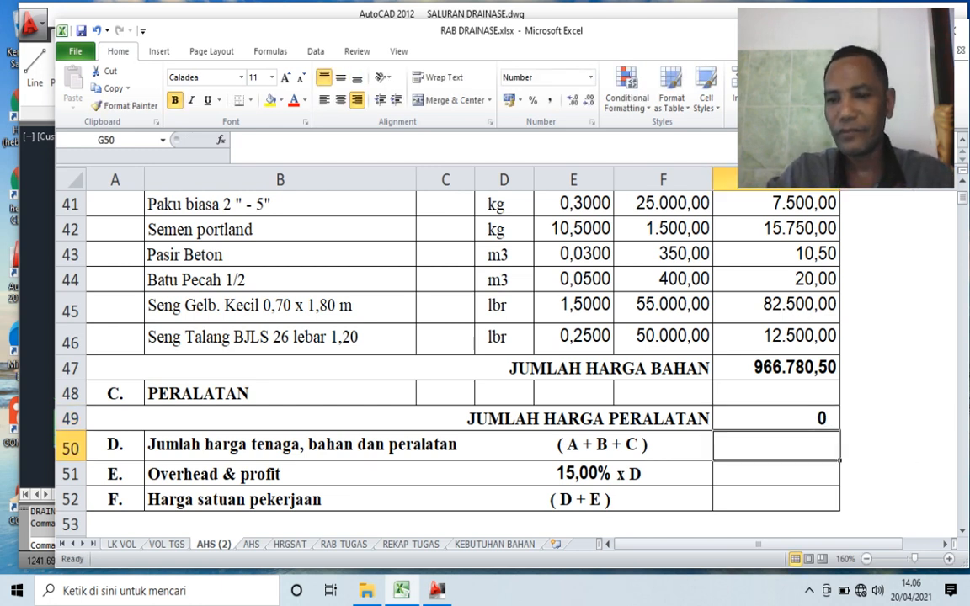
scroll(464, 354, up, 1)
scroll(464, 354, down, 2)
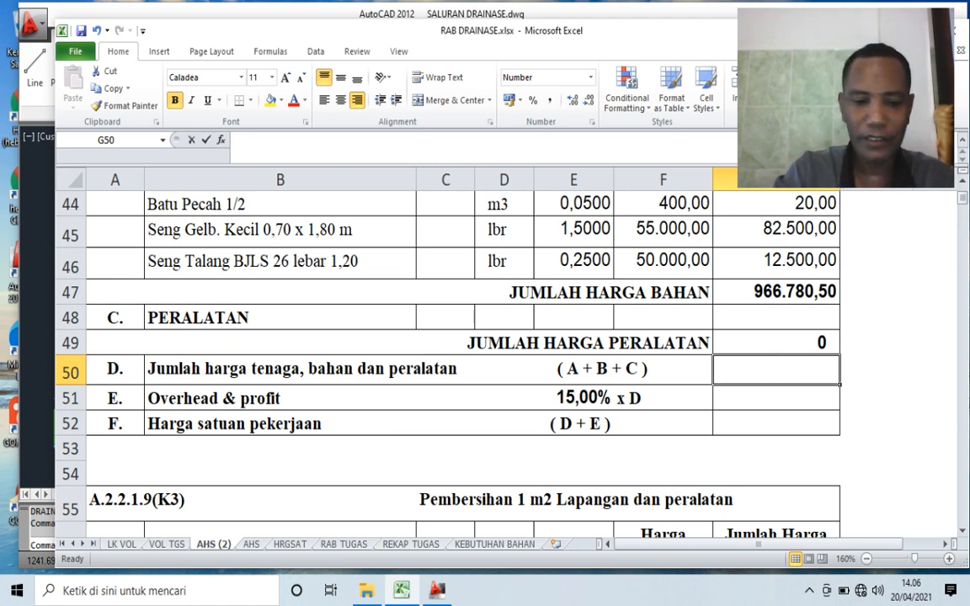
text(=SUM()
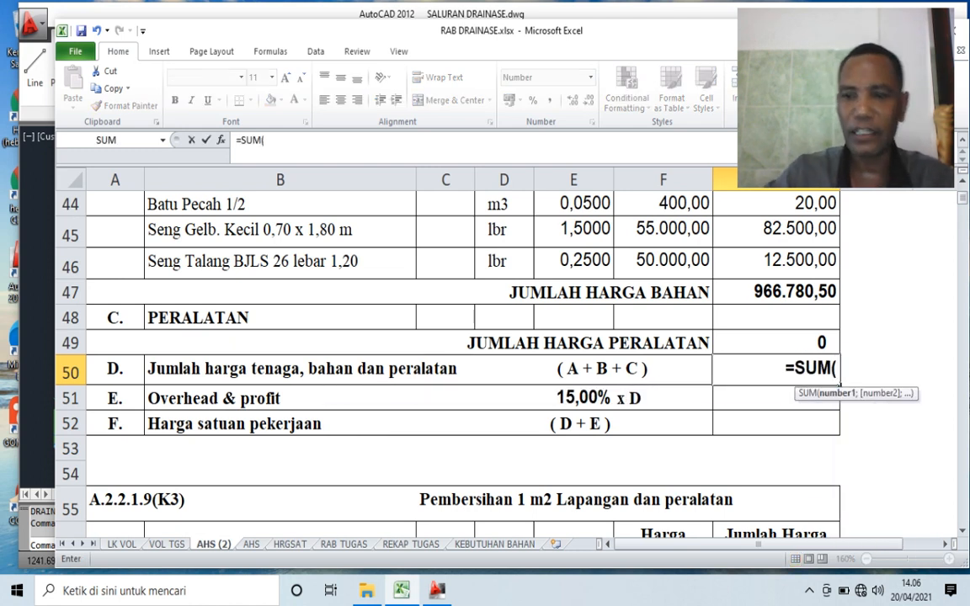
scroll(463, 353, up, 4)
scroll(463, 354, up, 1)
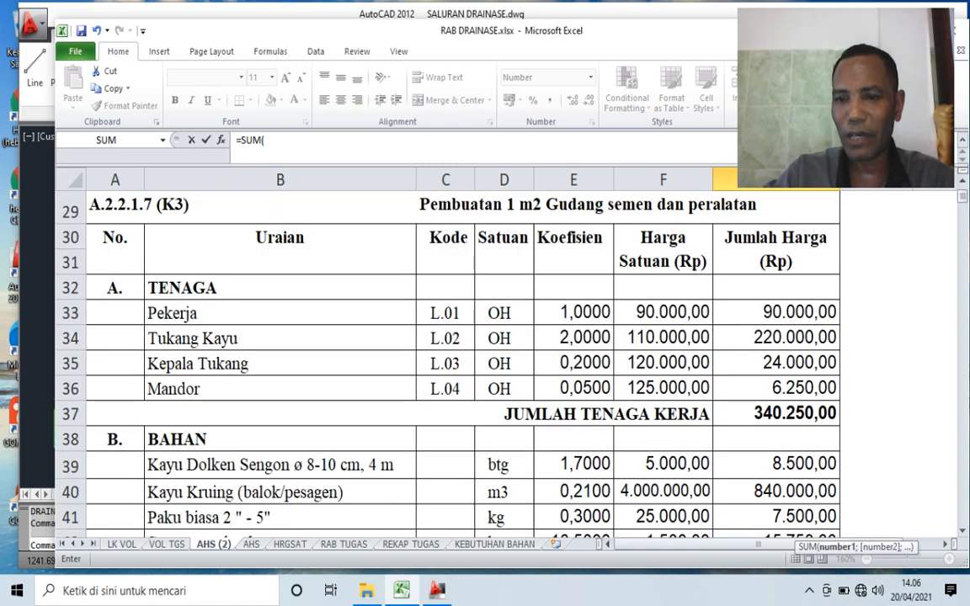
click(777, 414)
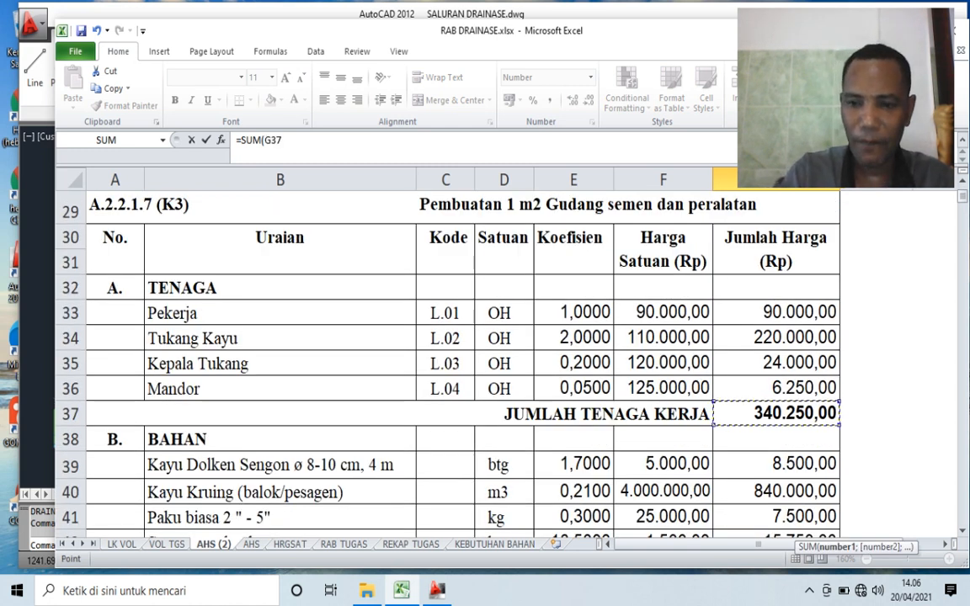
text(;)
scroll(777, 404, down, 4)
click(776, 368)
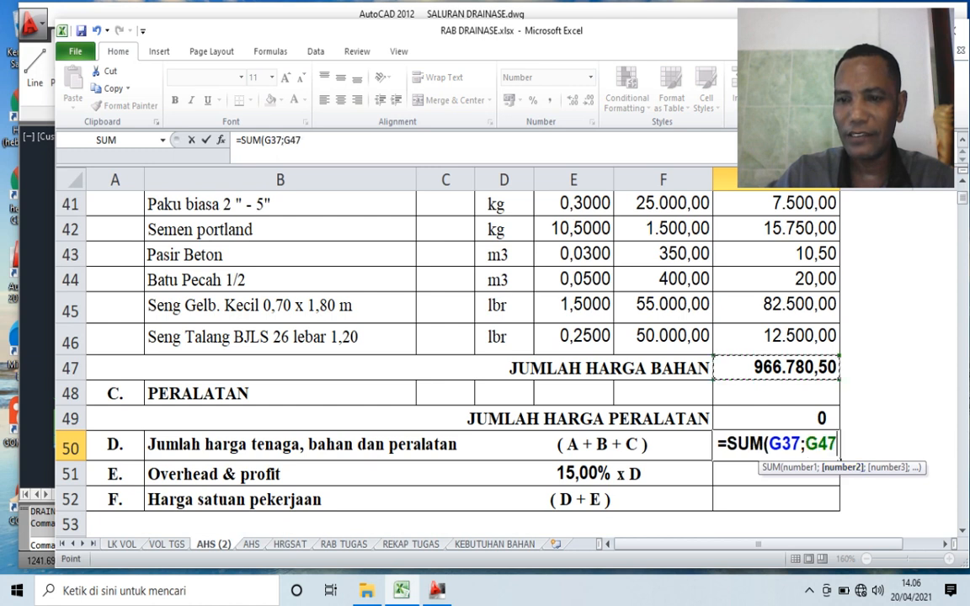
text(;)
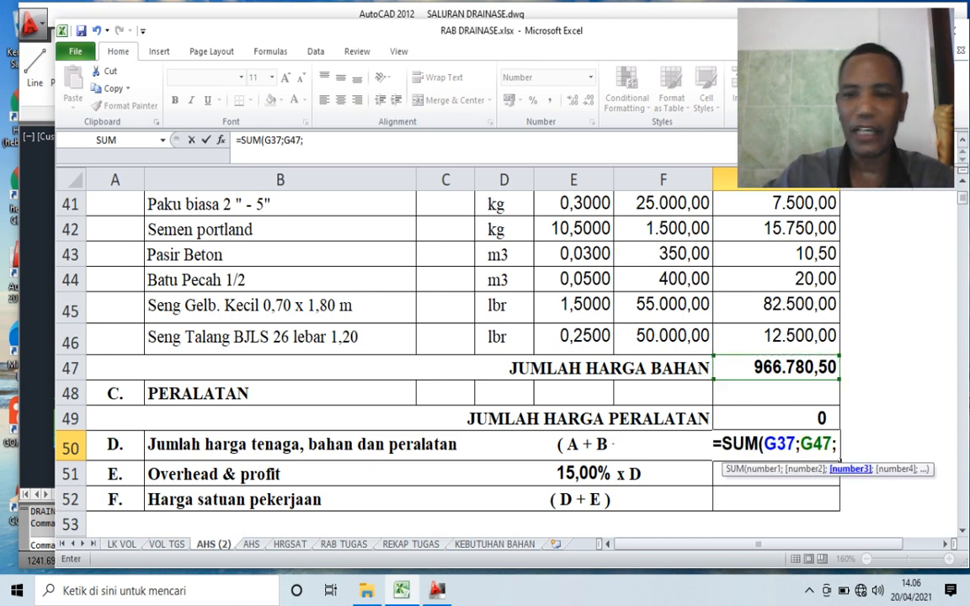
click(776, 419)
key(Return)
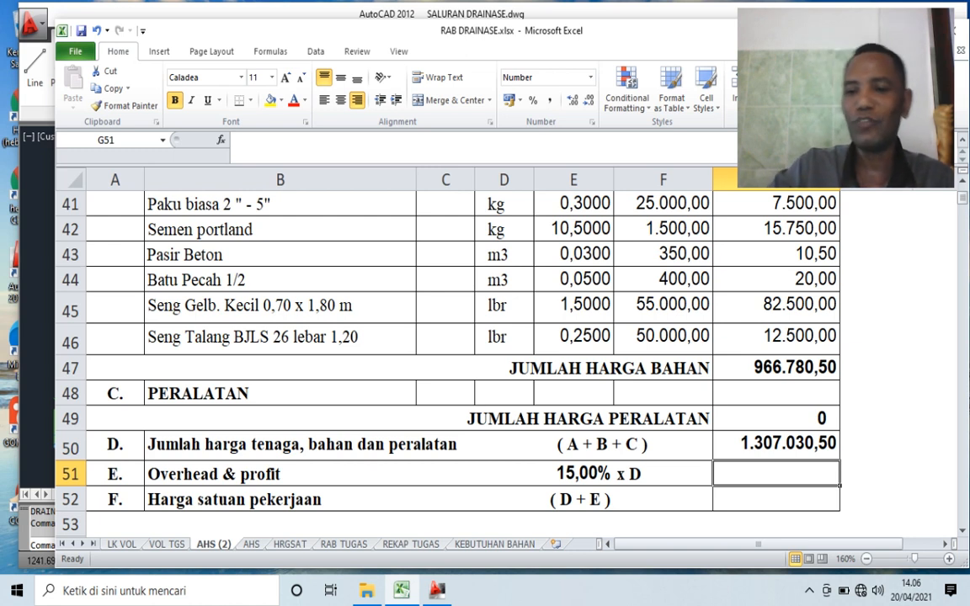
- Calculate the Overhead & profit in G51 as G50 multiplied by 0,15
scroll(446, 354, down, 1)
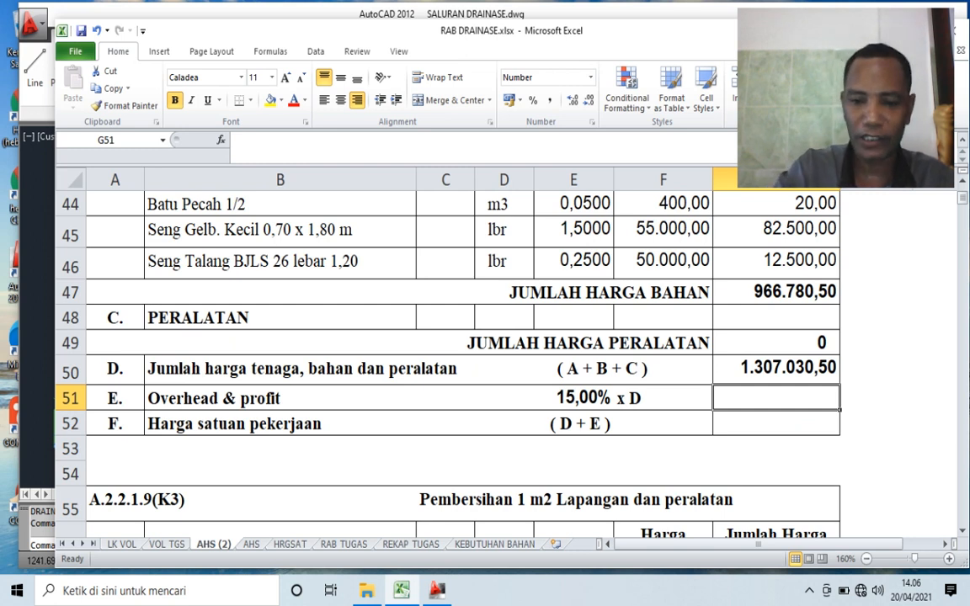
text(=)
key(Up)
text(*0,1)
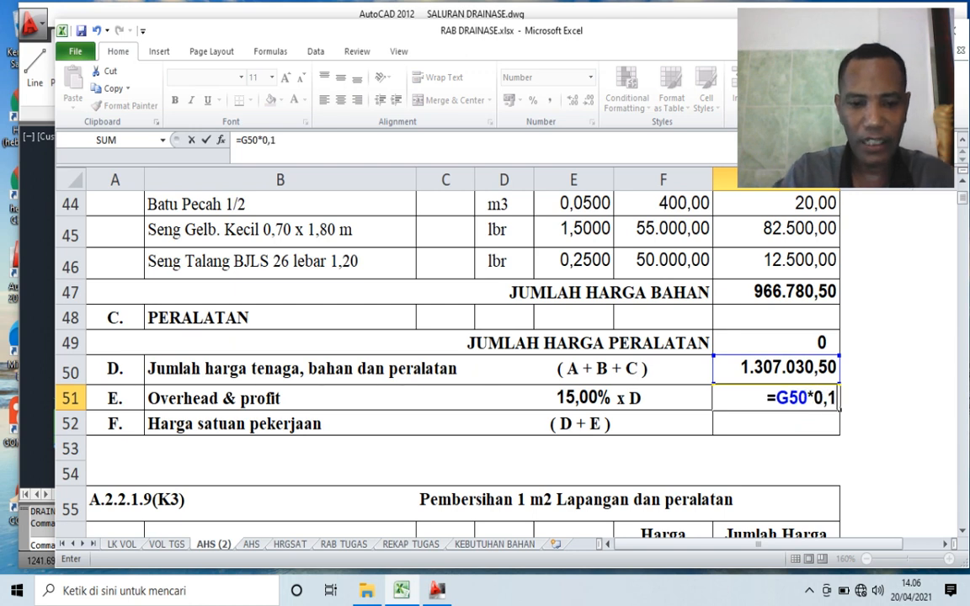
text(5)
key(Return)
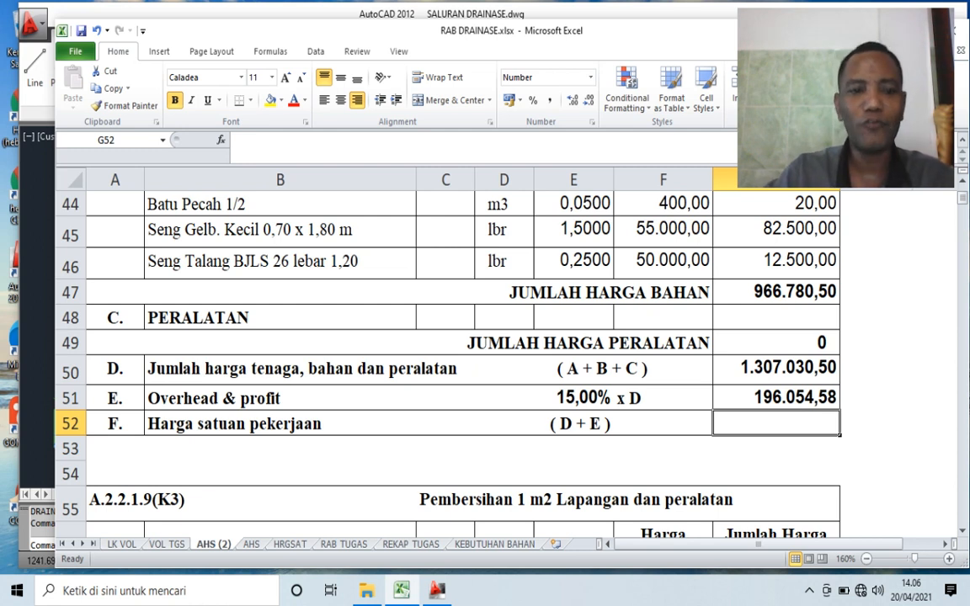
- Calculate the Harga satuan pekerjaan in G52 by adding G50 and G51
text(=)
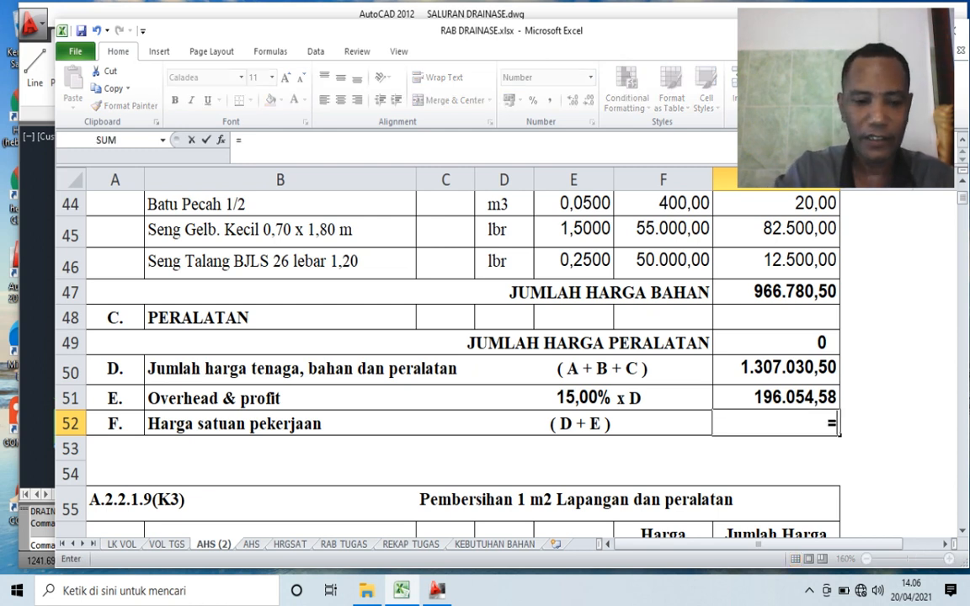
key(Up)
key(Up)
text(+)
key(Up)
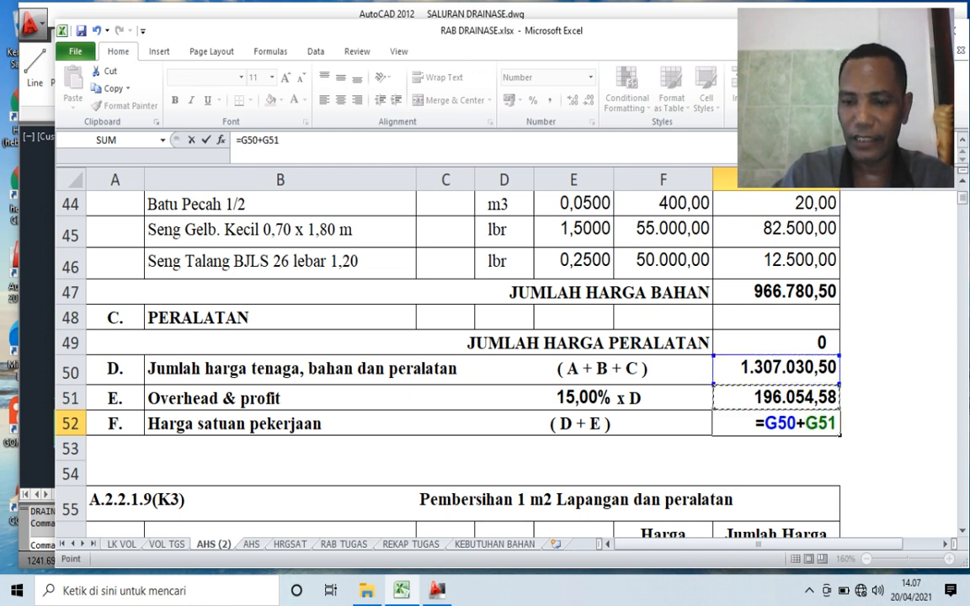
key(Return)
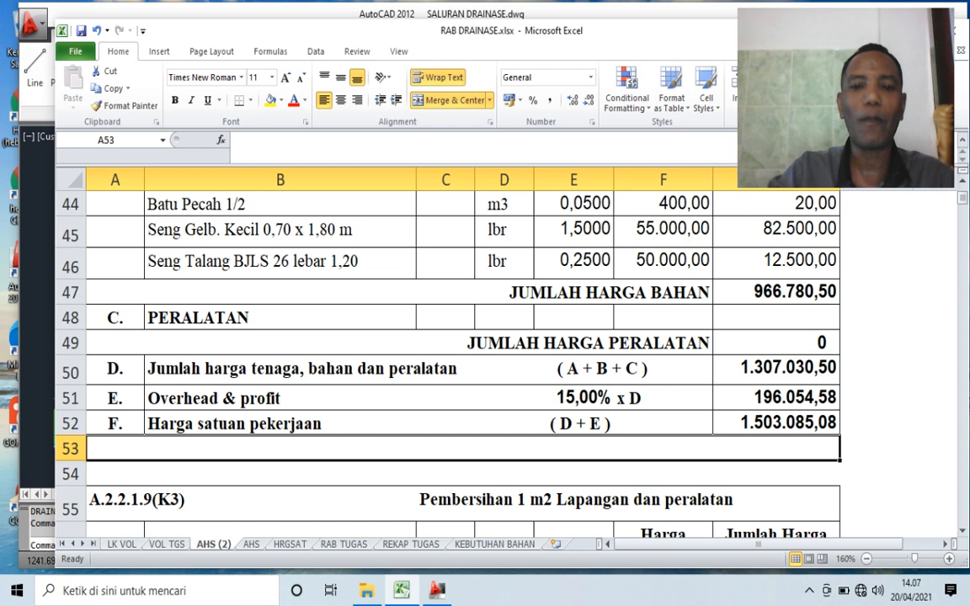
key(Up)
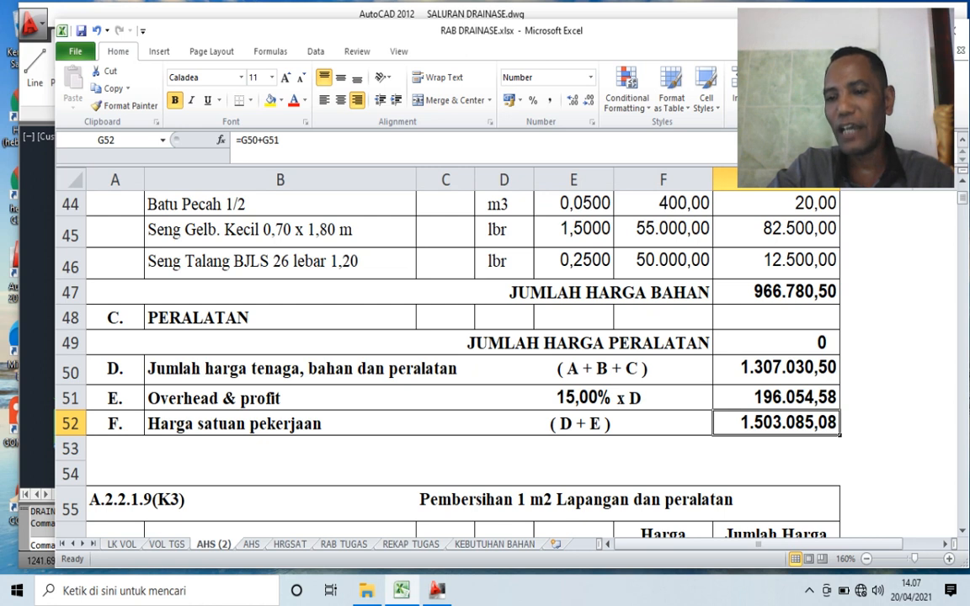
- Review the remaining unit price analyses below Gudang semen dan peralatan on the AHS (2) sheet, then return to its beginning
scroll(446, 362, down, 1)
scroll(447, 362, up, 1)
scroll(446, 362, down, 3)
scroll(447, 363, down, 6)
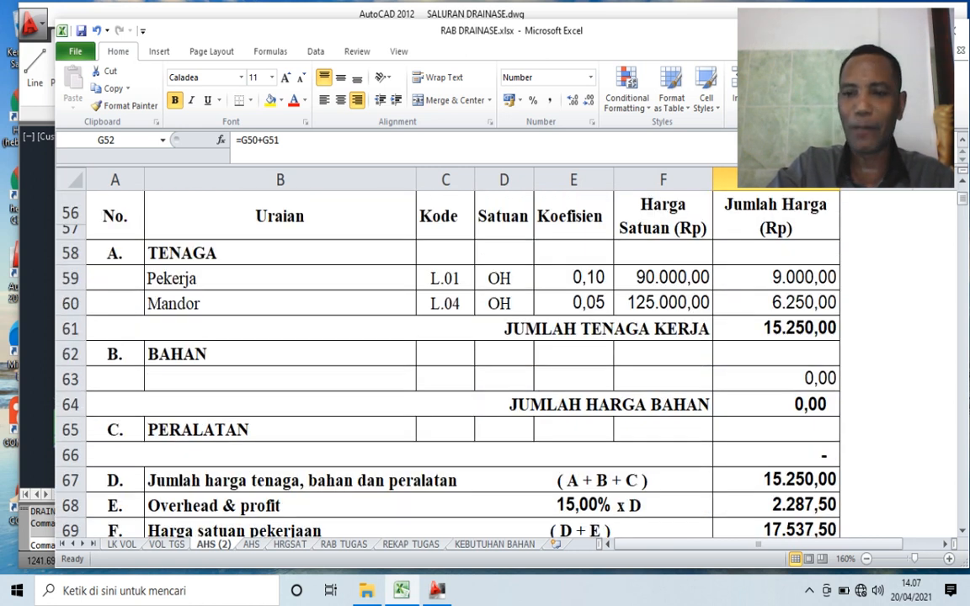
scroll(447, 362, down, 6)
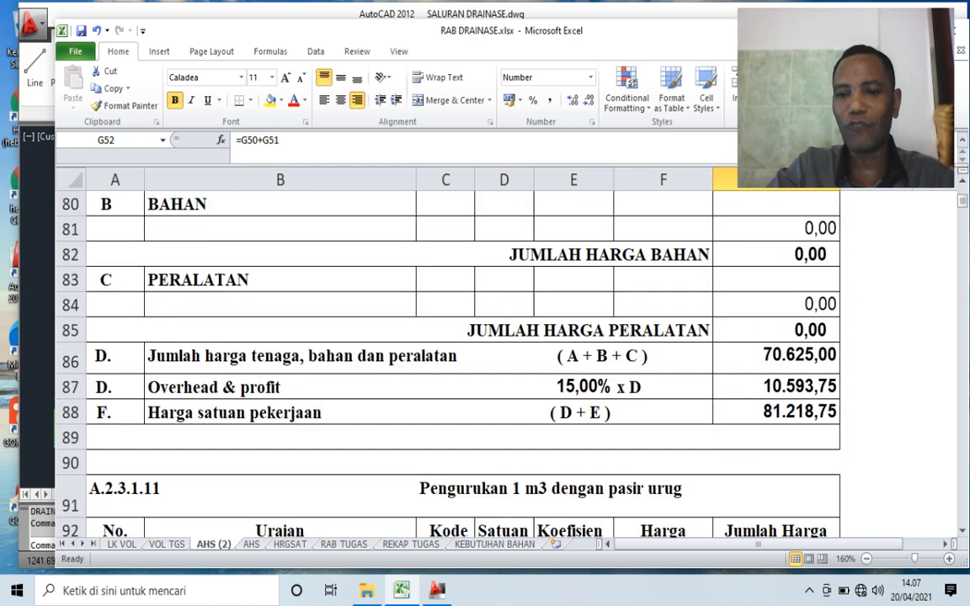
scroll(447, 362, down, 12)
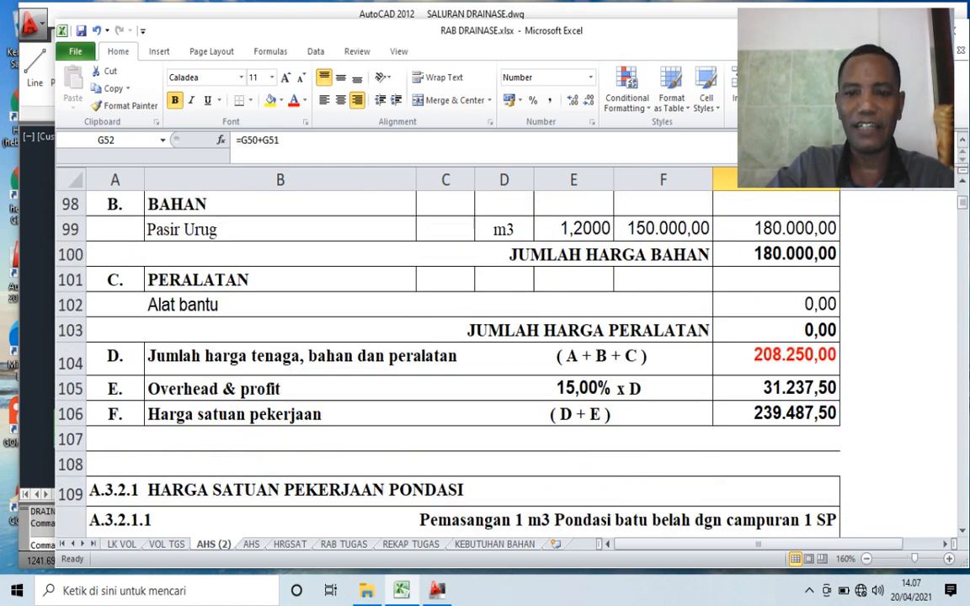
scroll(446, 362, down, 20)
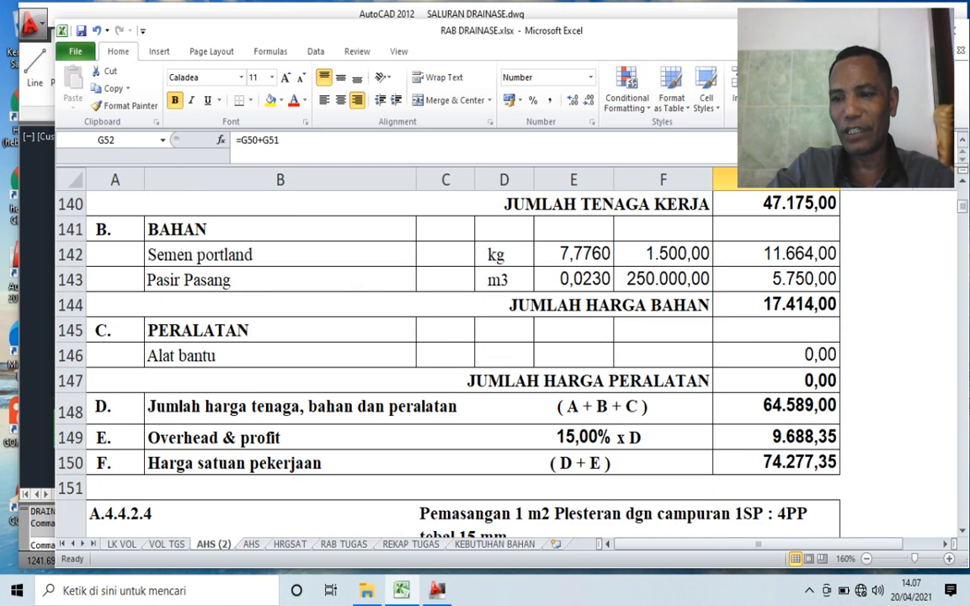
scroll(447, 362, down, 12)
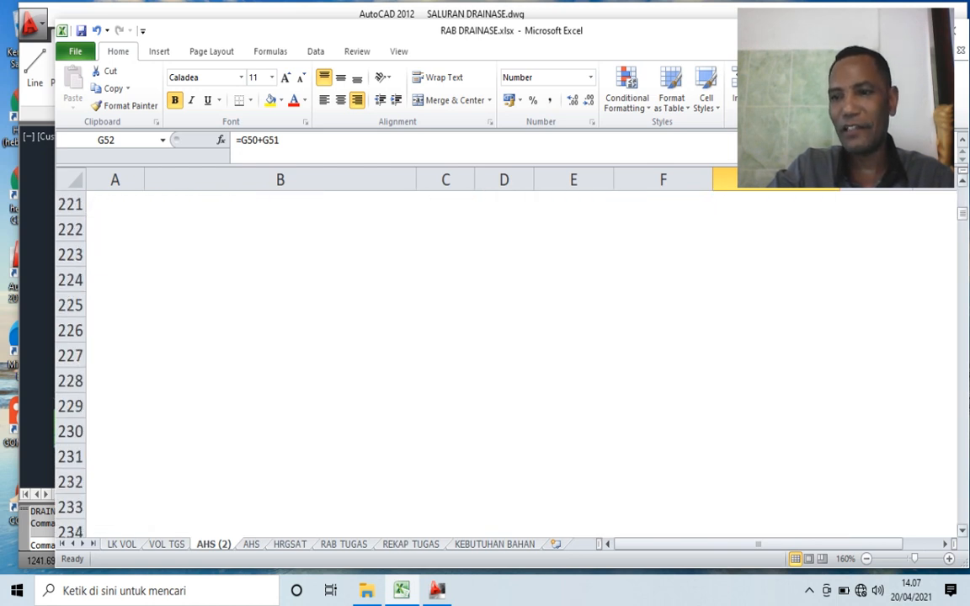
drag(962, 214, 963, 194)
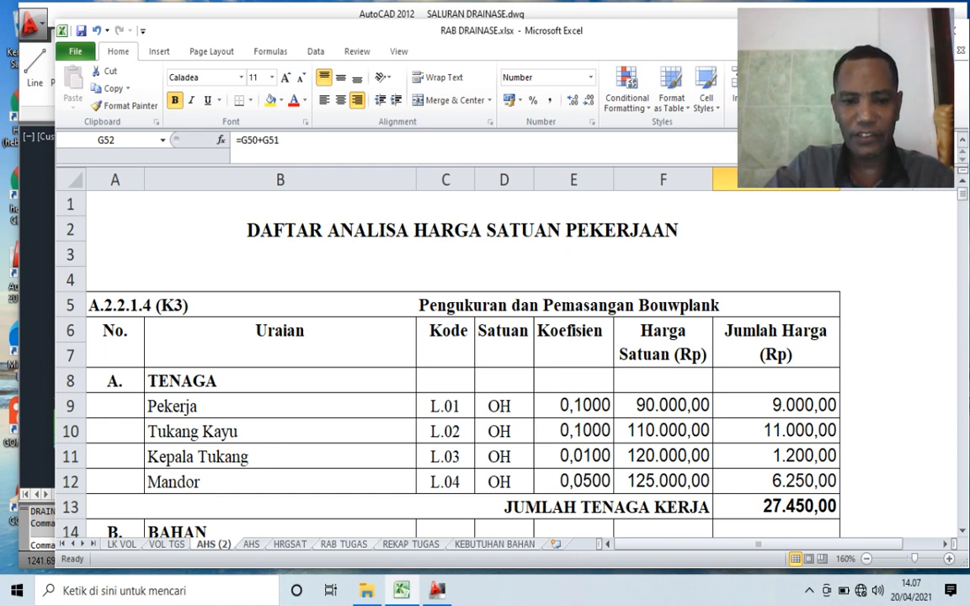
- Open the RAB TUGAS sheet and examine its project details and the list of work items in the cost table
click(344, 545)
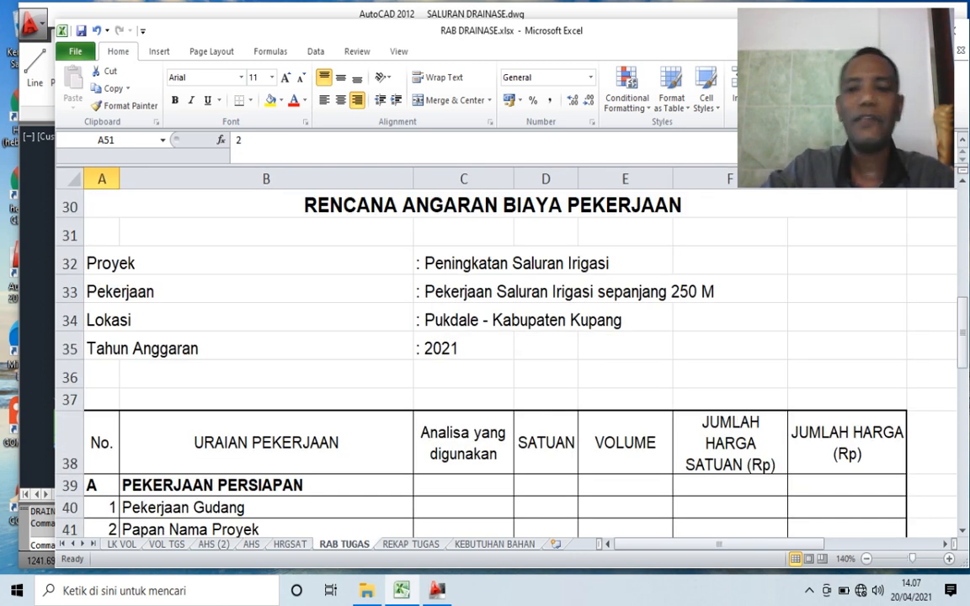
scroll(505, 363, down, 3)
scroll(505, 362, up, 2)
scroll(505, 362, up, 1)
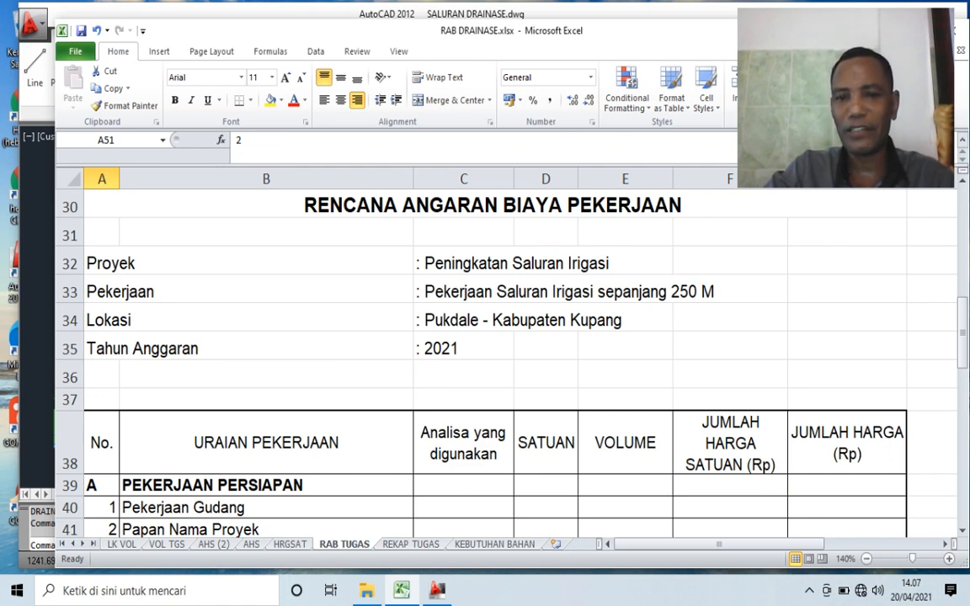
click(464, 290)
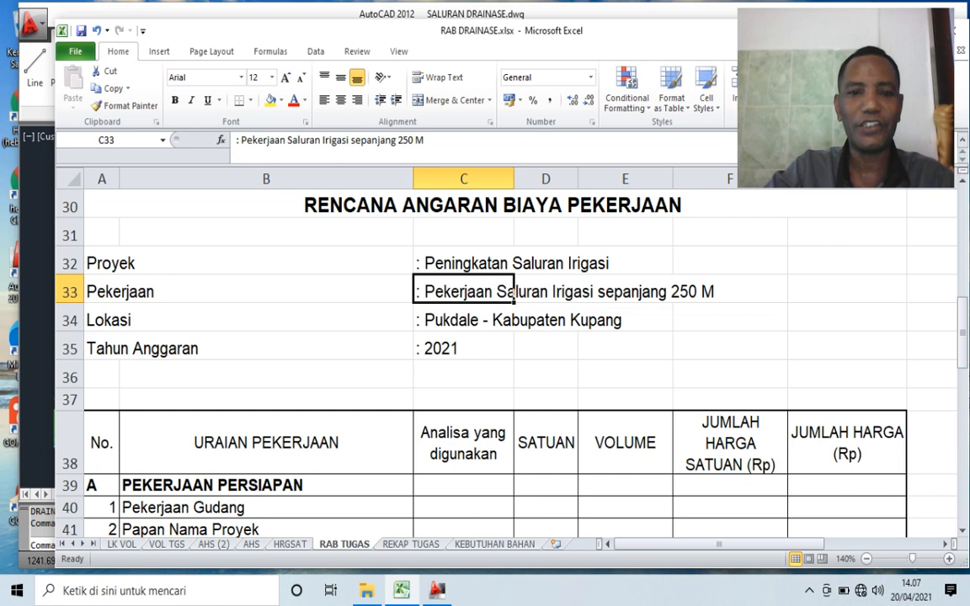
click(464, 320)
click(546, 320)
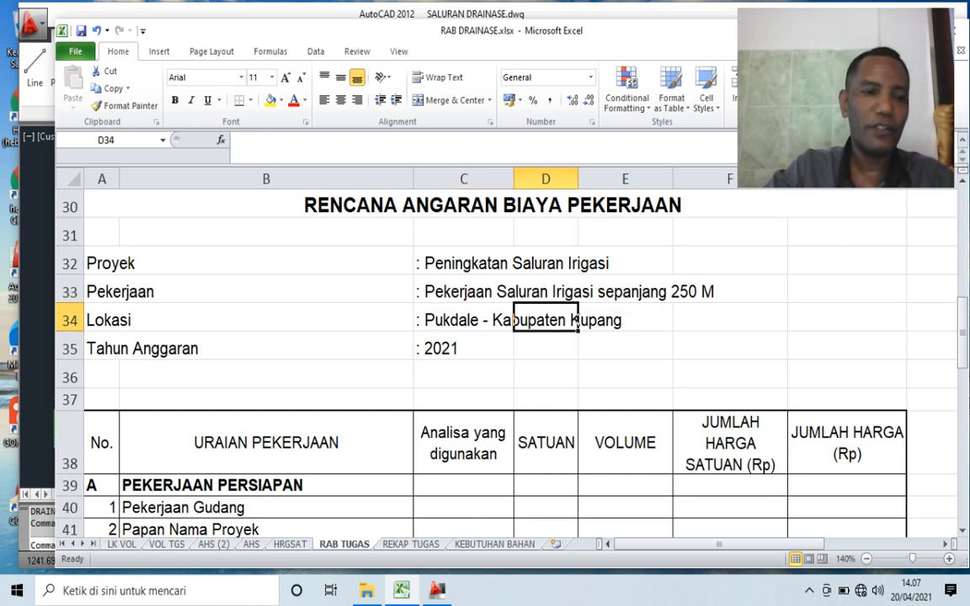
click(249, 348)
click(464, 348)
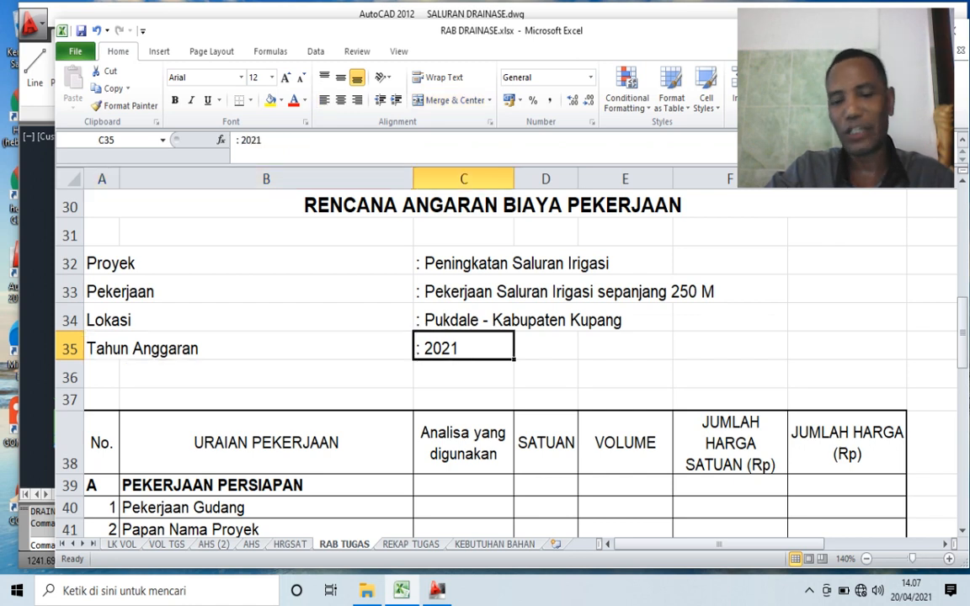
scroll(506, 362, down, 1)
scroll(505, 362, down, 1)
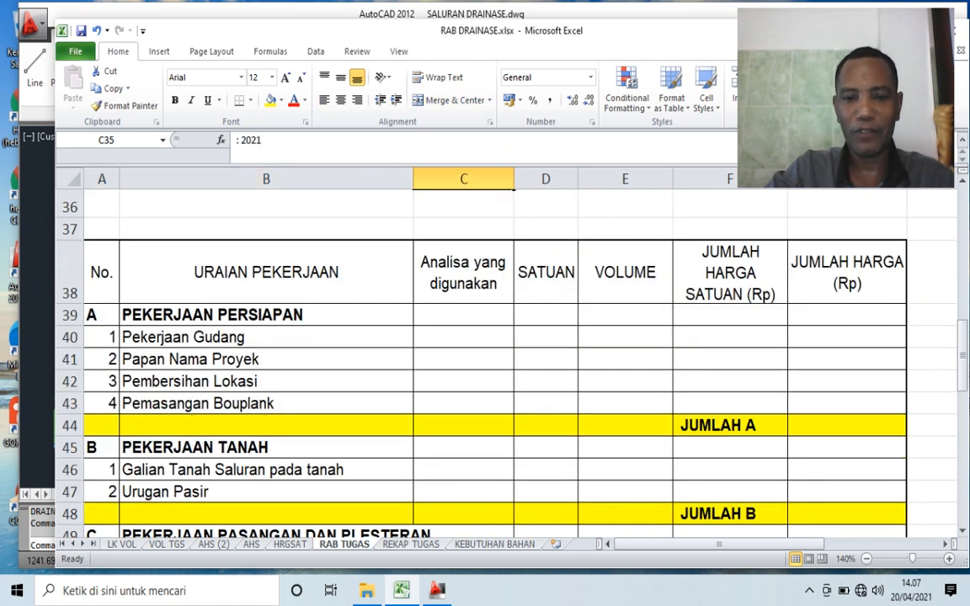
scroll(505, 363, down, 1)
scroll(506, 362, up, 1)
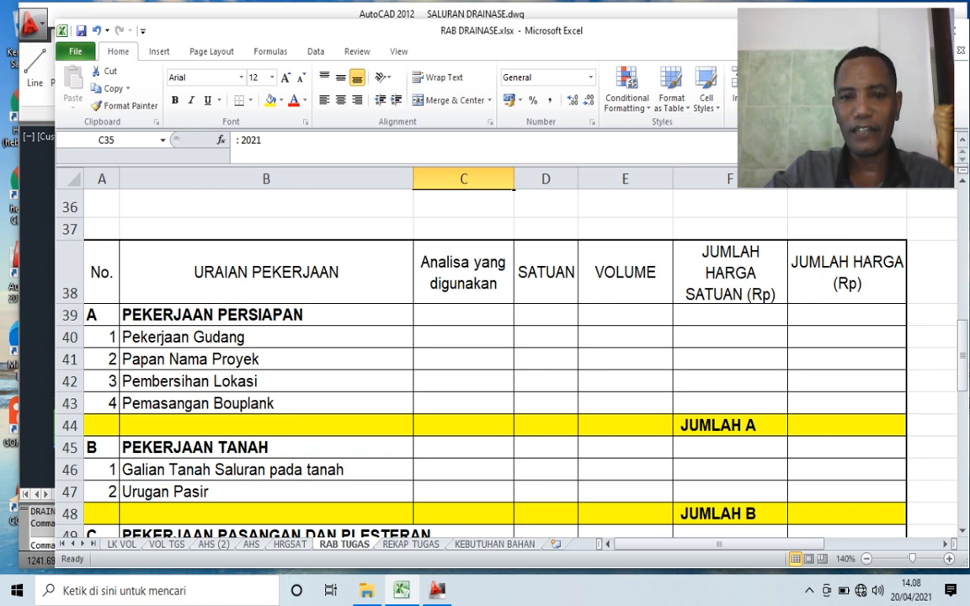
- Examine the unit, volume, unit price and total price columns of the cost table on the RAB TUGAS sheet
click(546, 272)
click(625, 273)
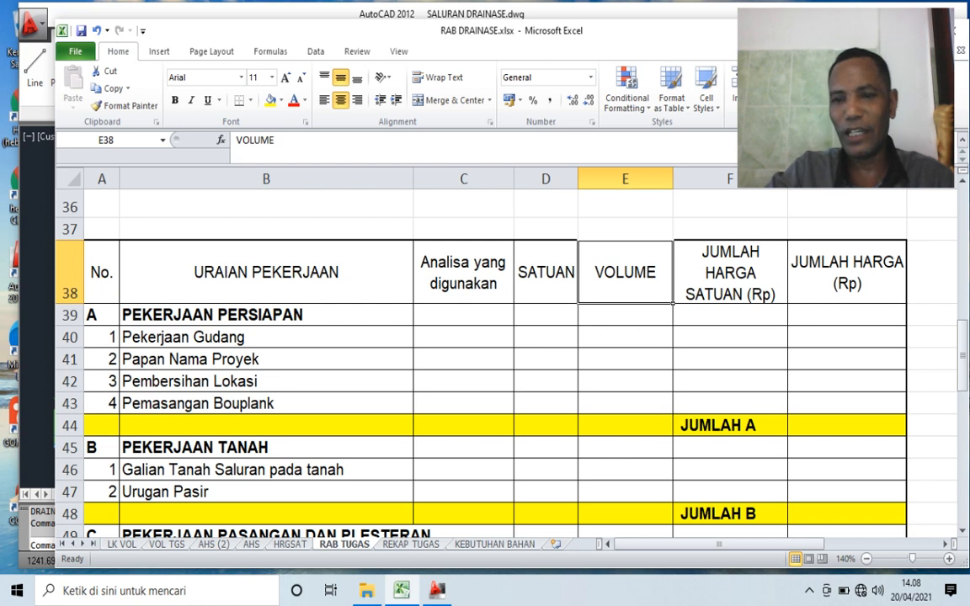
click(730, 272)
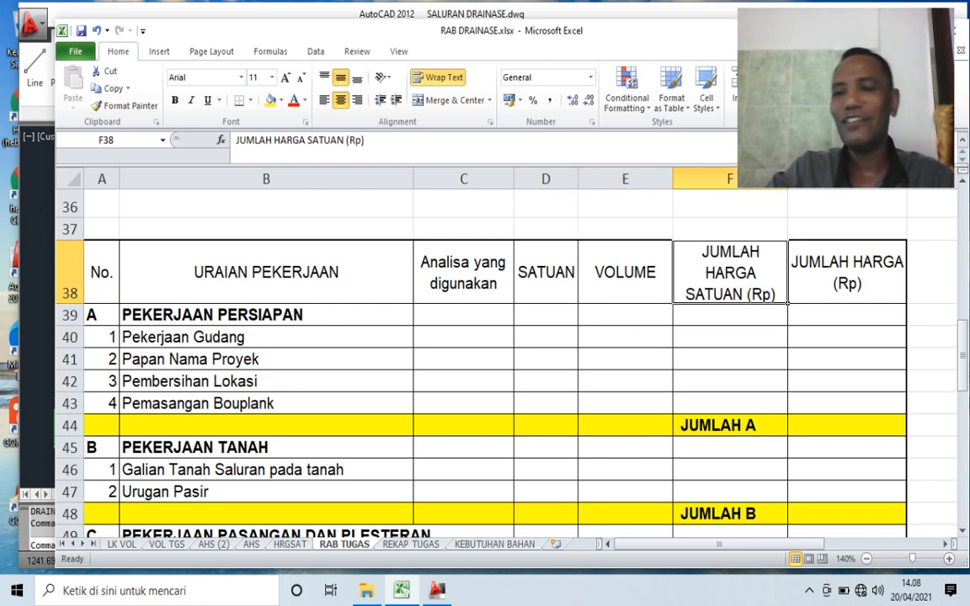
click(848, 273)
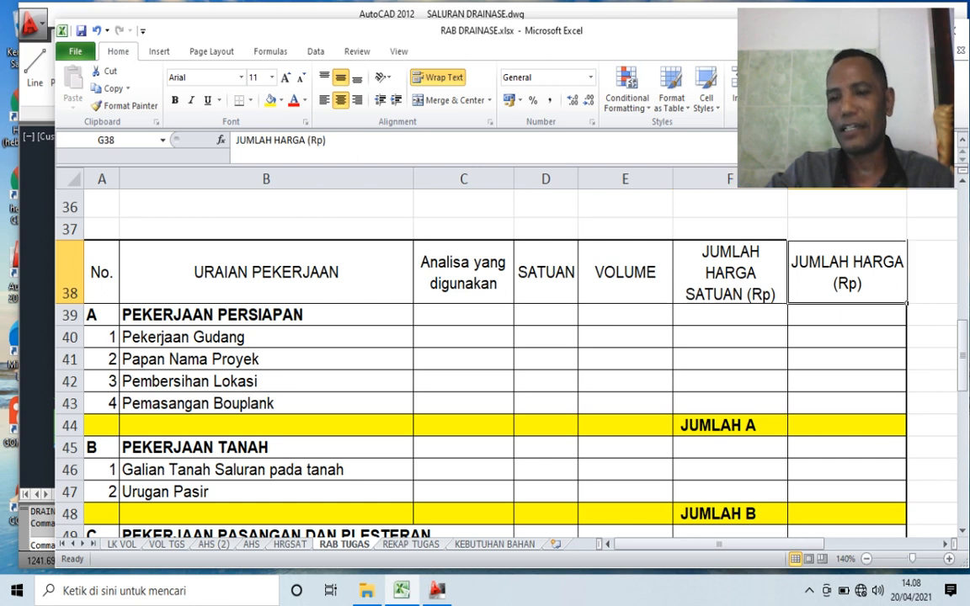
click(625, 315)
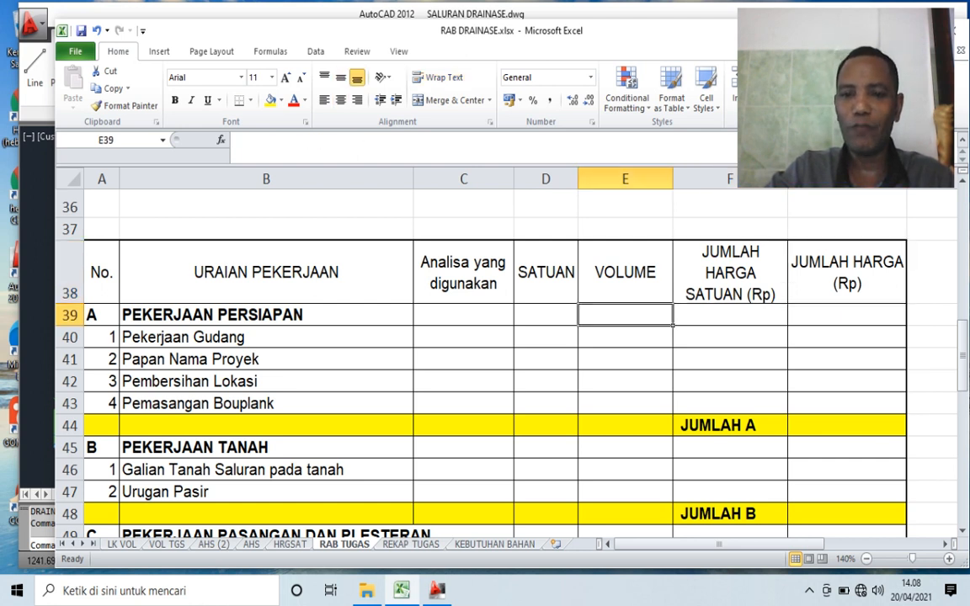
click(730, 315)
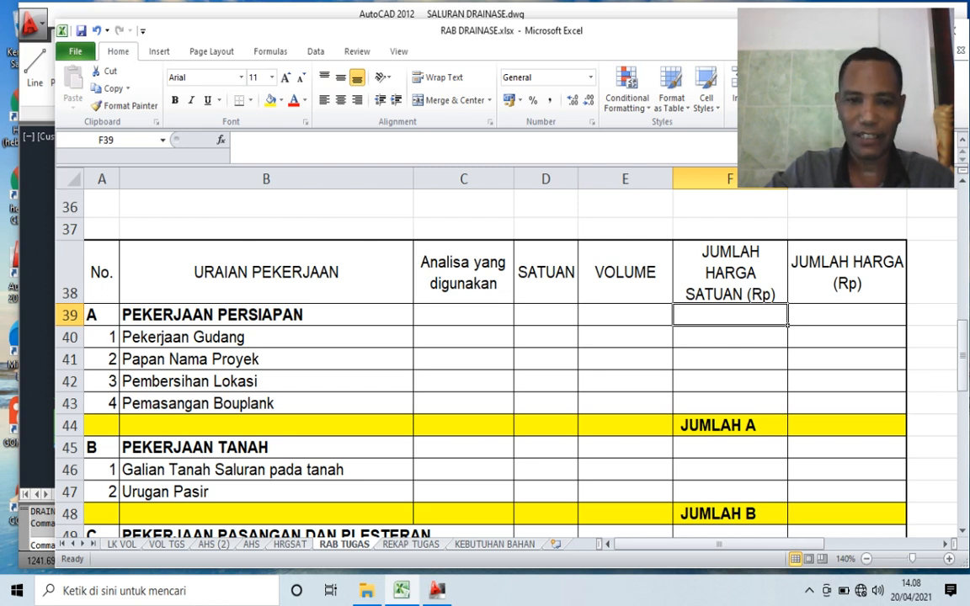
- Link the analysis cell C40 for Pekerjaan Gudang to the code A.2.2.1.7 (K3) on the AHS sheet
click(464, 337)
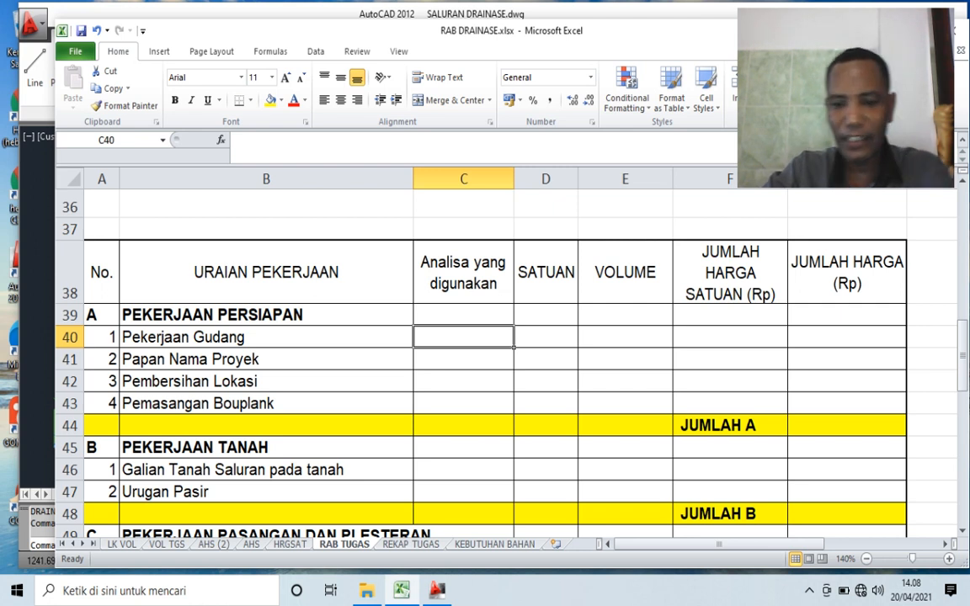
text(=)
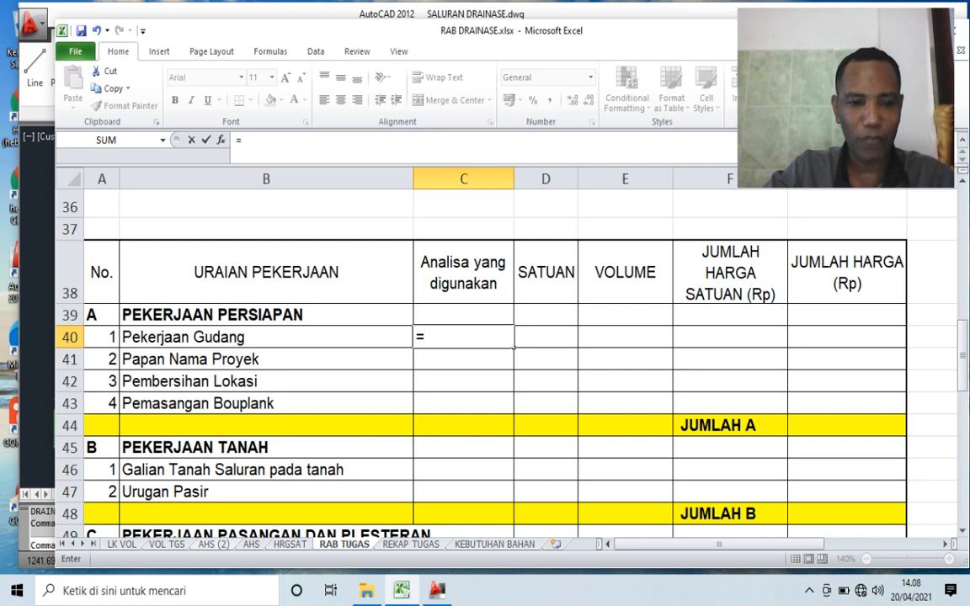
click(251, 544)
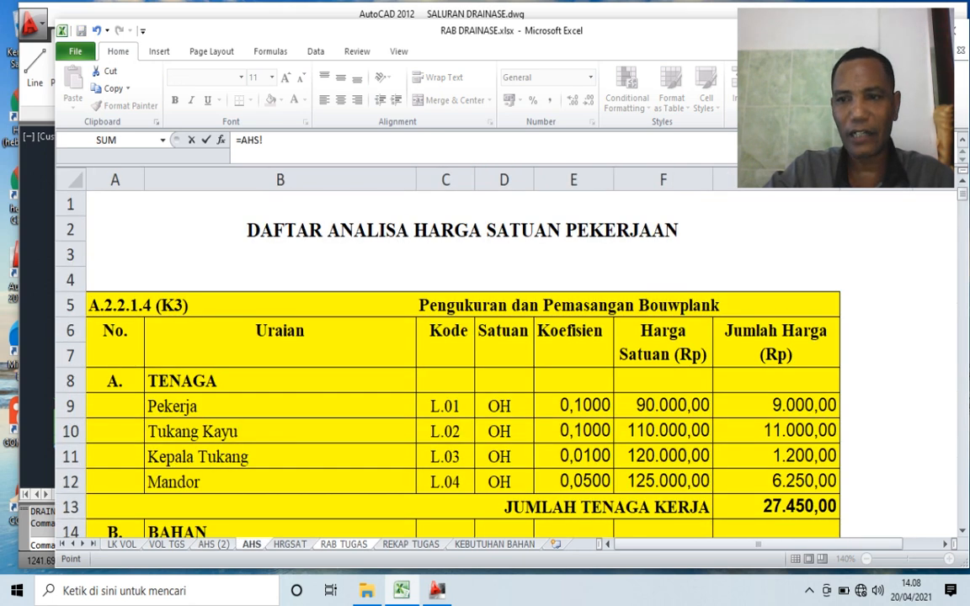
scroll(463, 363, down, 8)
scroll(463, 362, down, 8)
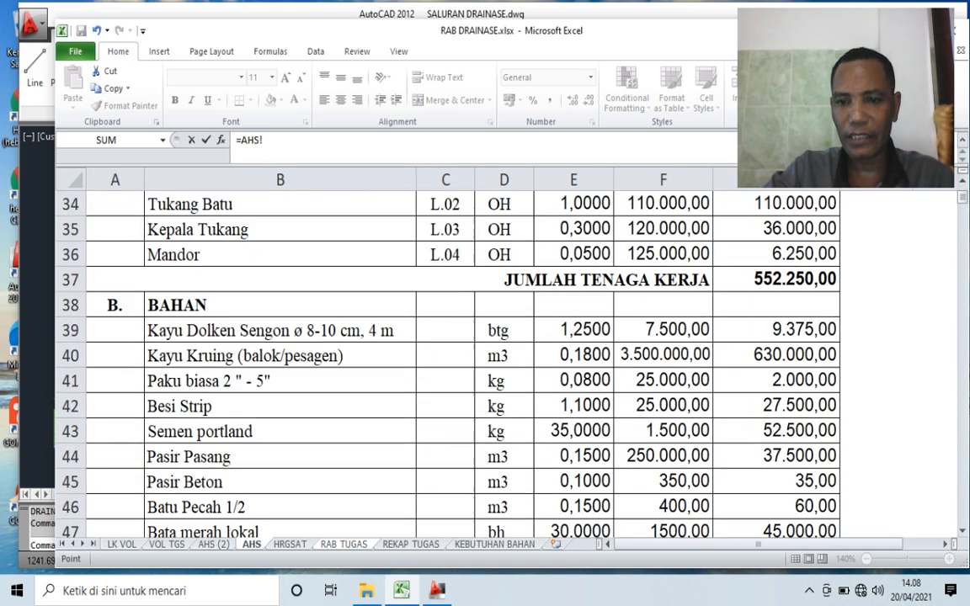
scroll(463, 362, down, 4)
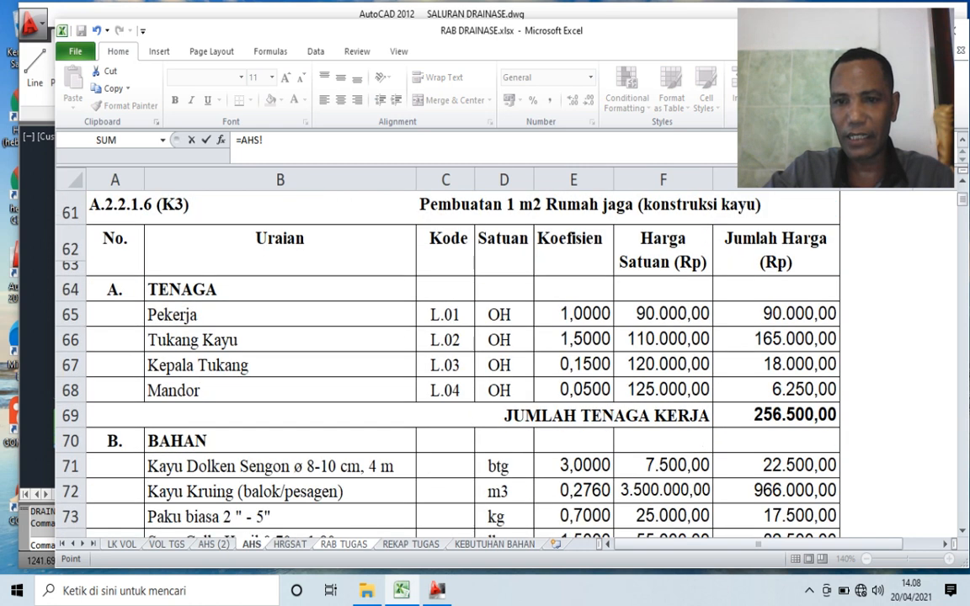
scroll(463, 362, down, 6)
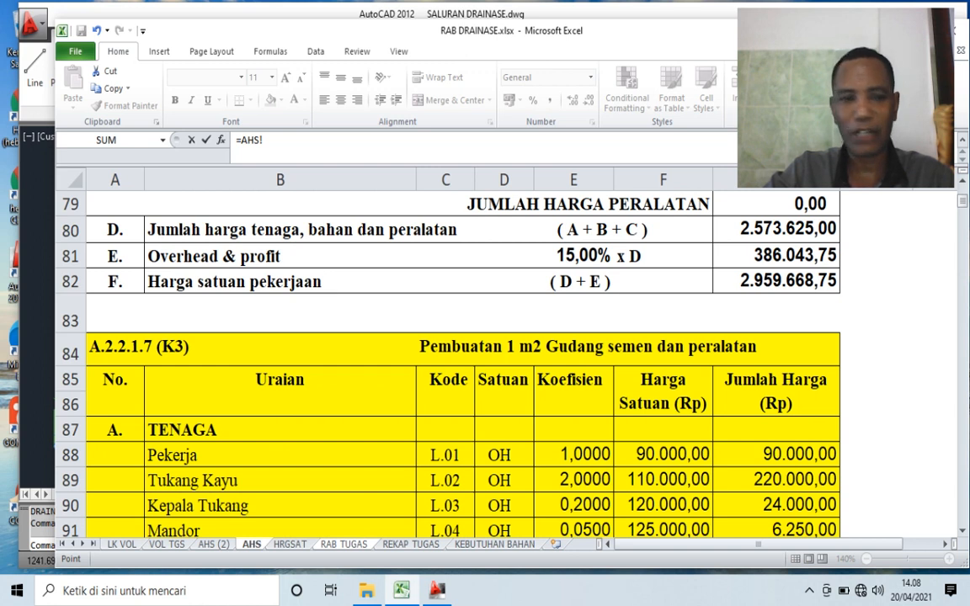
click(139, 346)
key(Return)
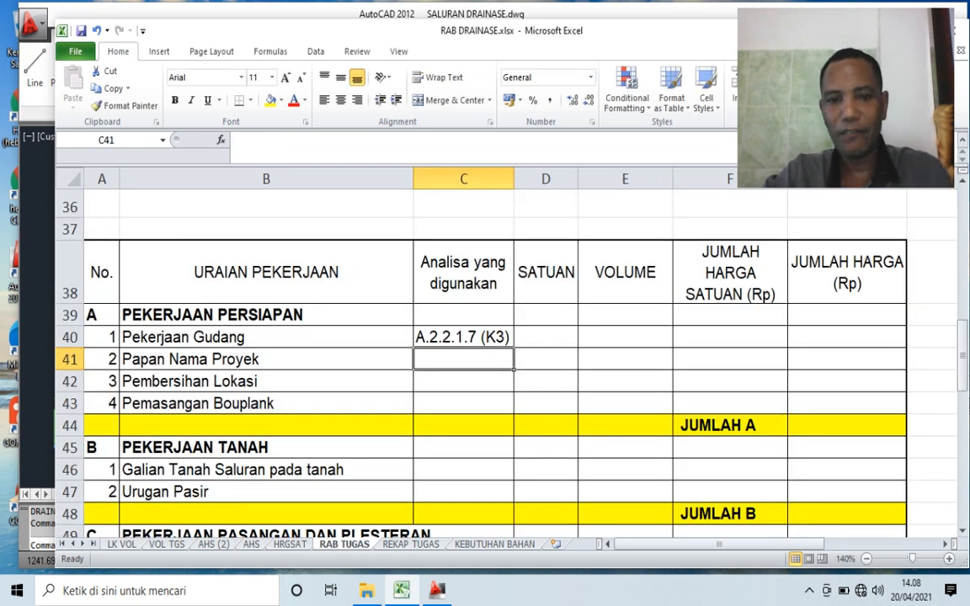
- Enter the unit M2 and the volume 20 for Pekerjaan Gudang in row 40
click(545, 337)
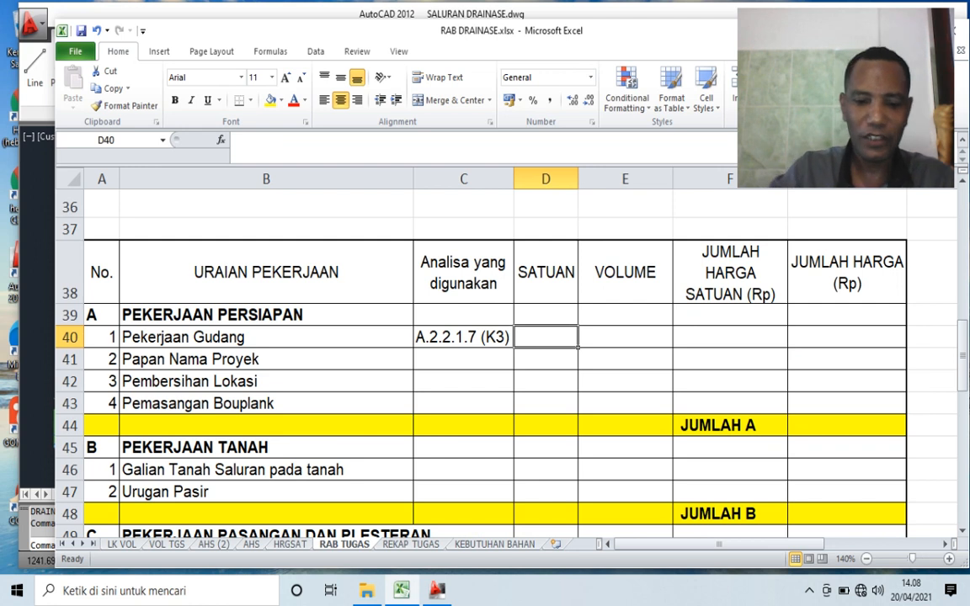
text(M2)
key(Tab)
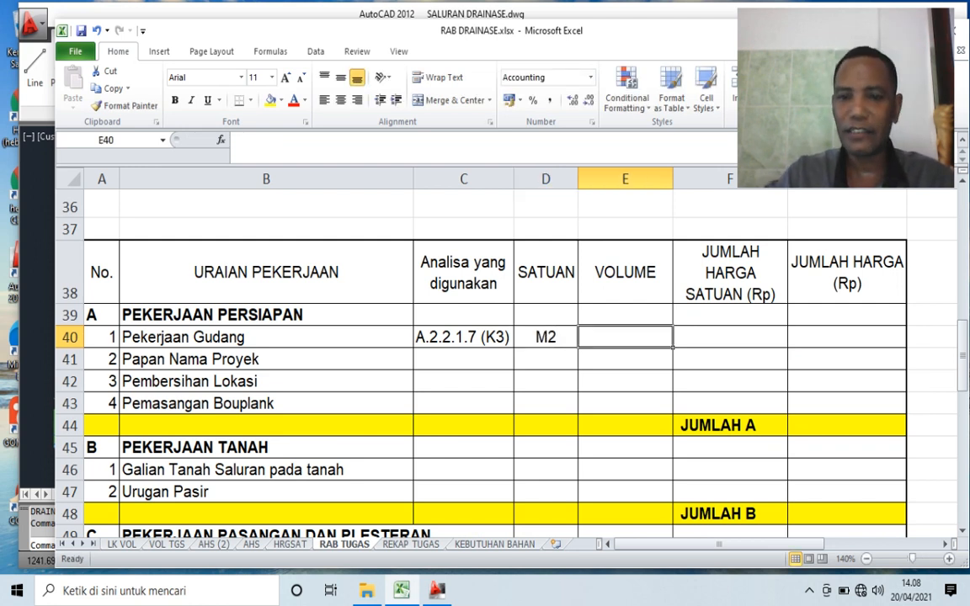
text(20)
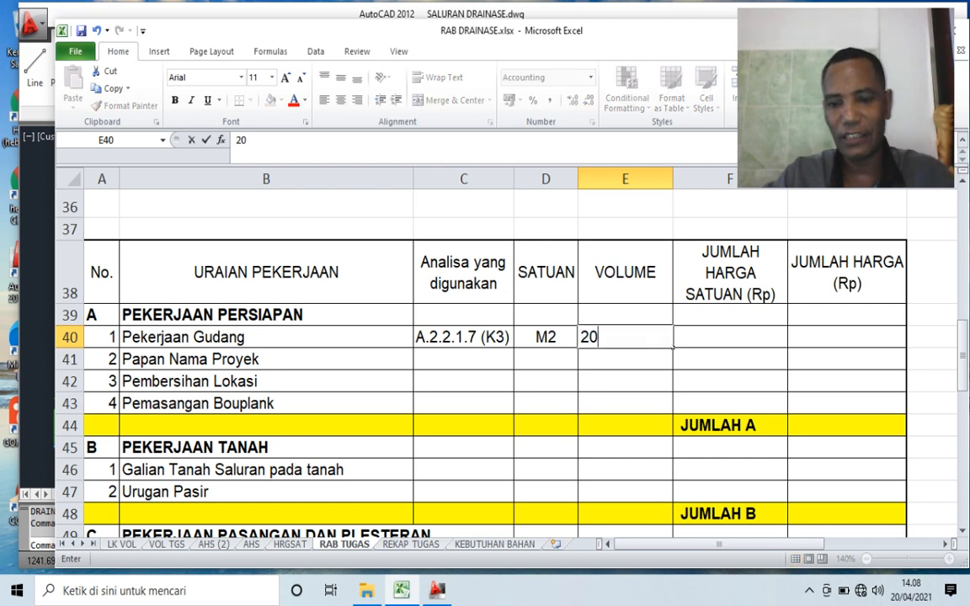
key(Tab)
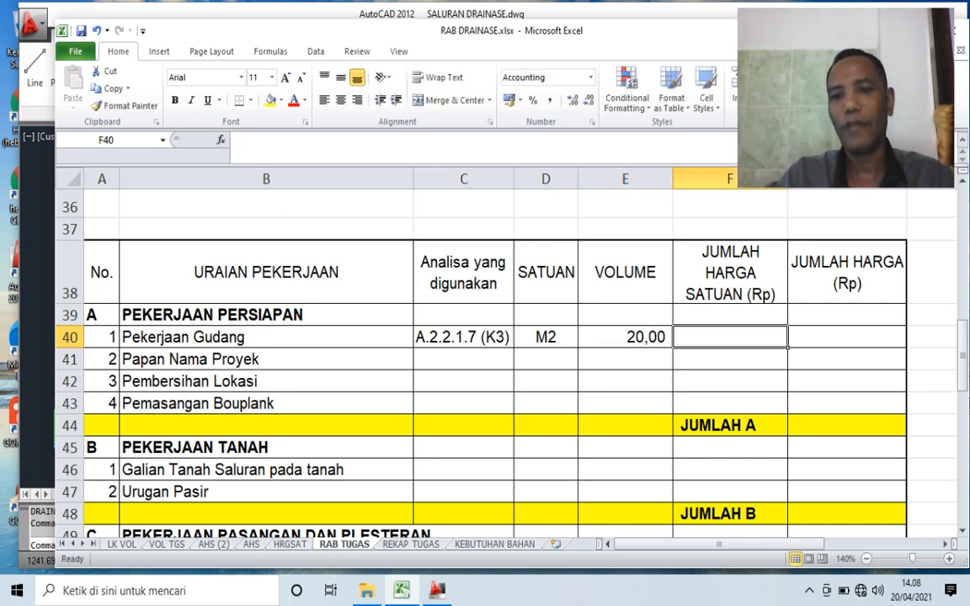
- Link the unit price of Pekerjaan Gudang in F40 to the Harga satuan pekerjaan in G52 of the AHS (2) sheet
text(=)
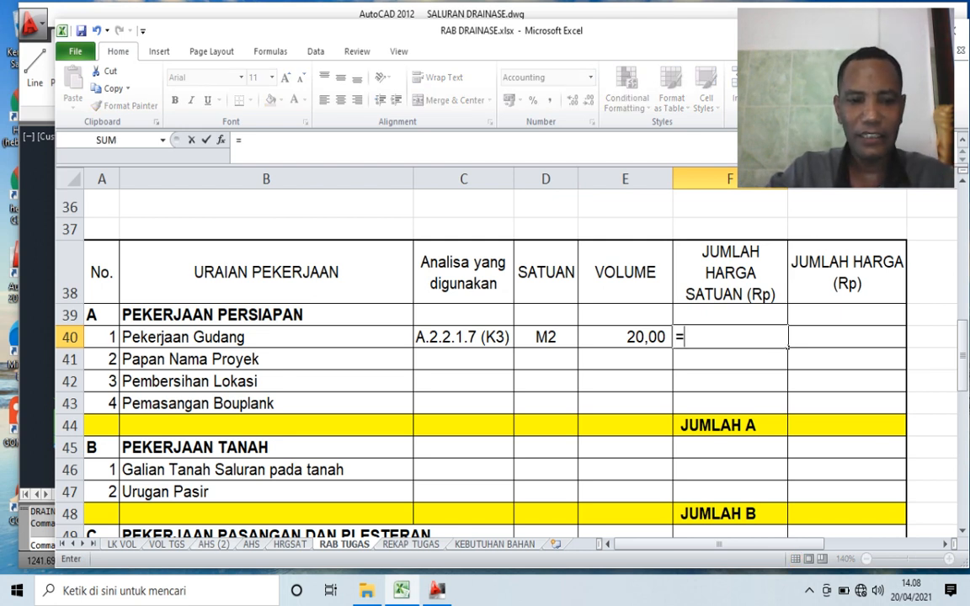
click(213, 545)
scroll(464, 362, down, 7)
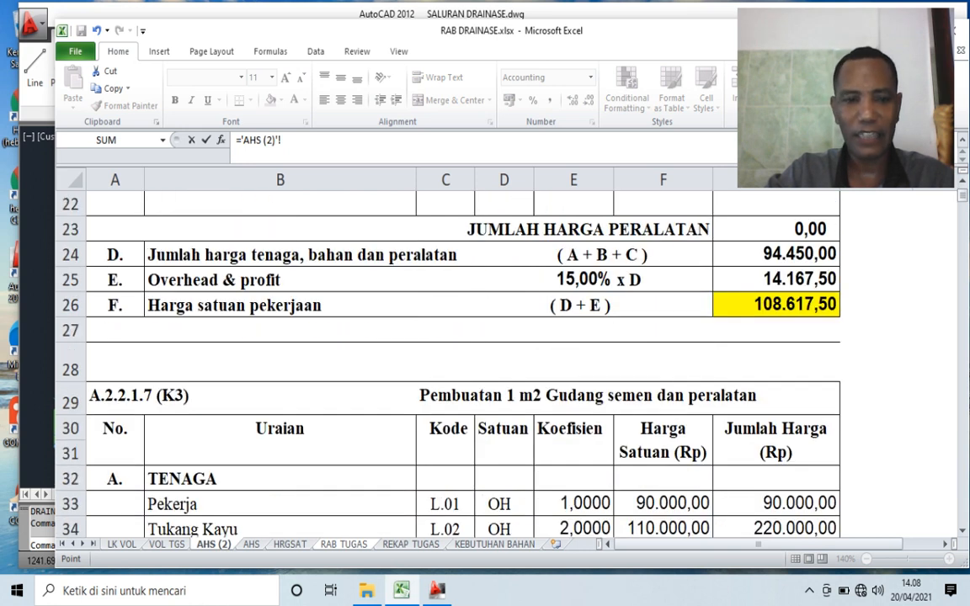
click(587, 396)
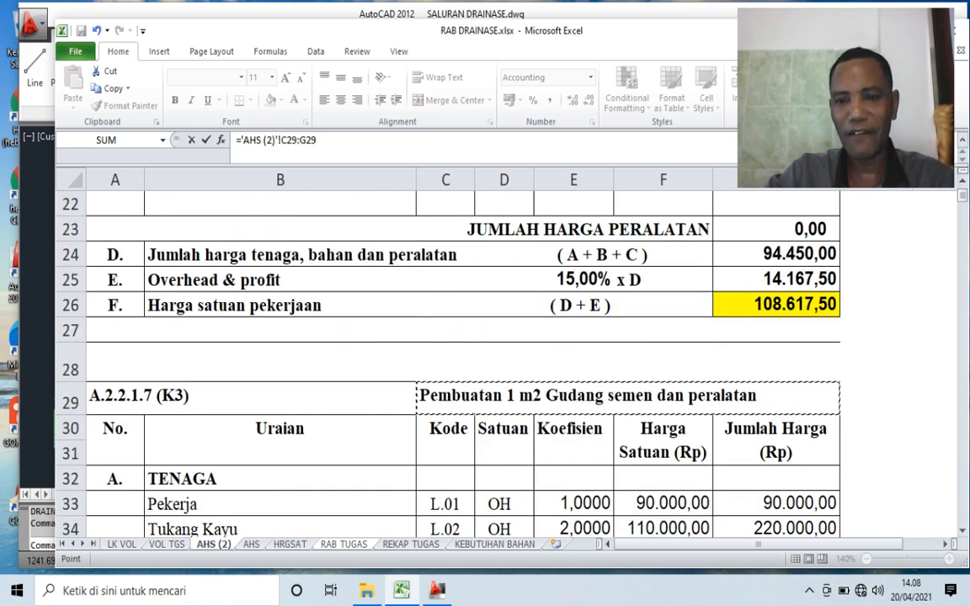
scroll(588, 396, down, 7)
click(776, 449)
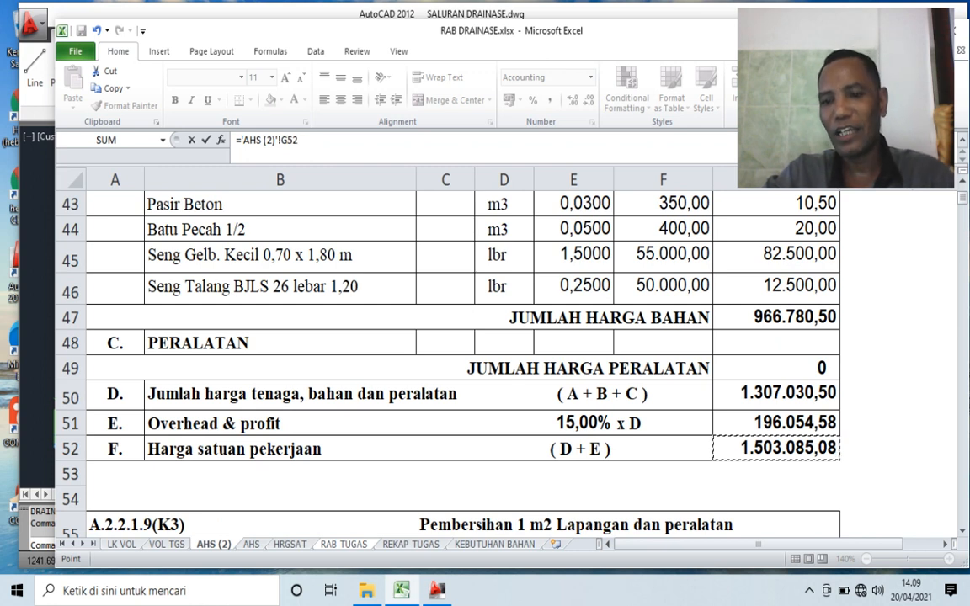
key(Return)
- Calculate the total price of Pekerjaan Gudang in G40 as E40 multiplied by F40
click(846, 337)
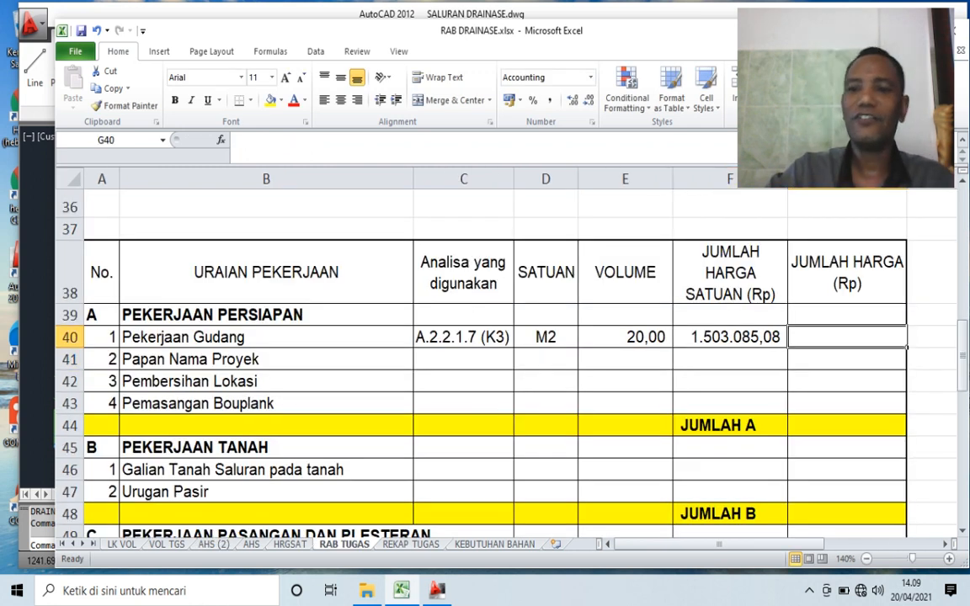
text(=)
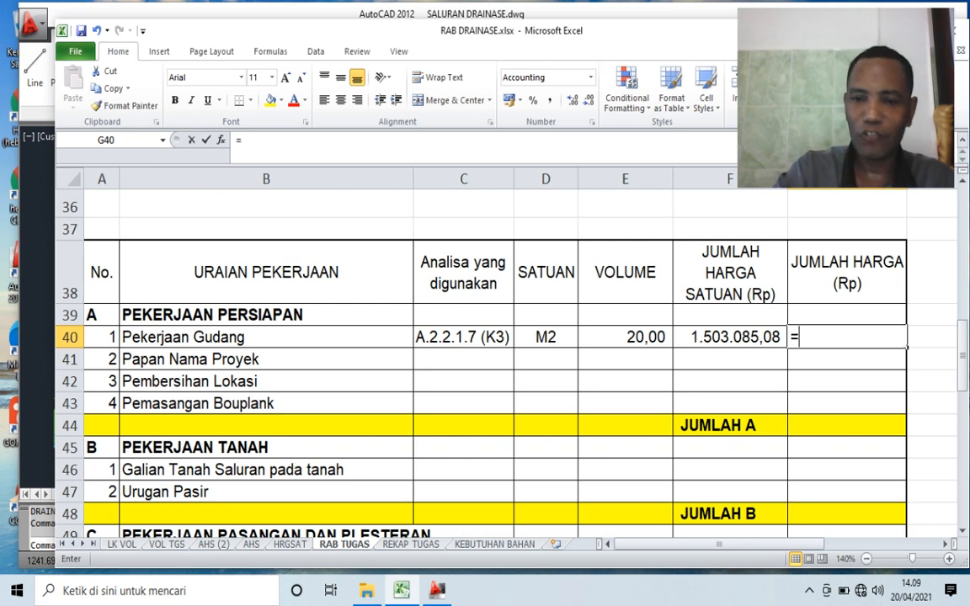
key(Left)
key(Left)
text(*)
key(Left)
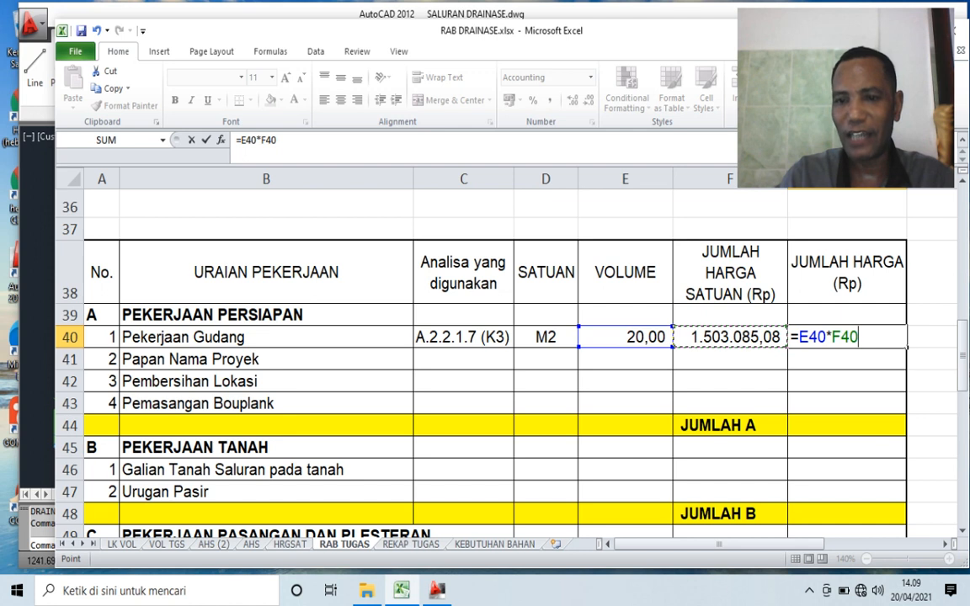
key(Return)
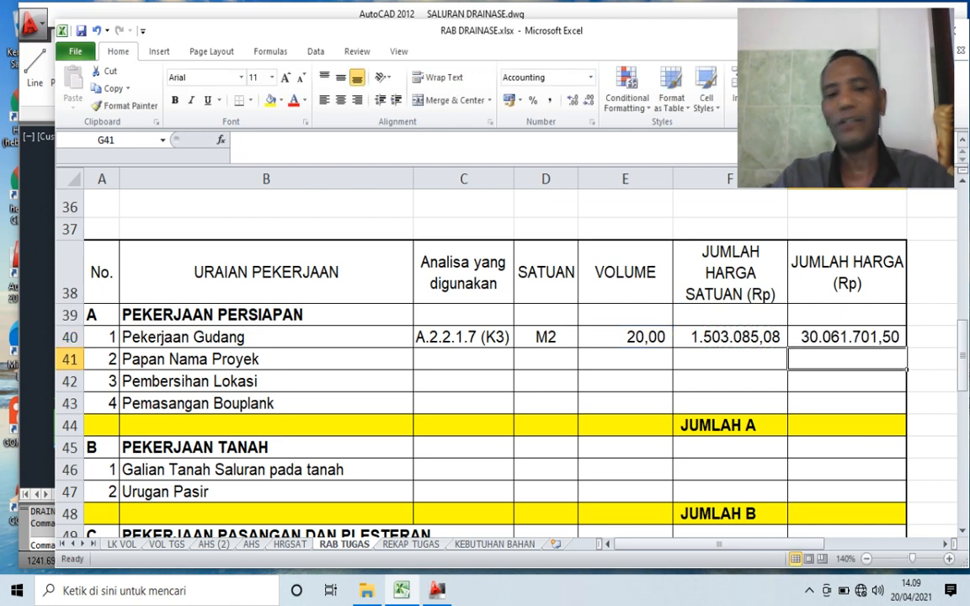
- Enter Perkiraan as the analysis used and LS as the unit for Papan Nama Proyek in row 41
click(464, 359)
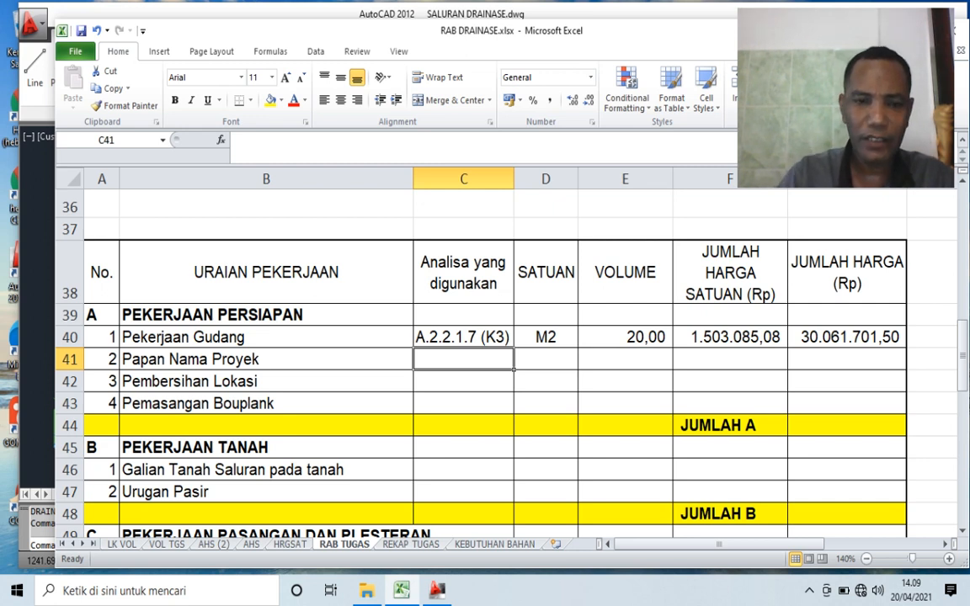
text(Per)
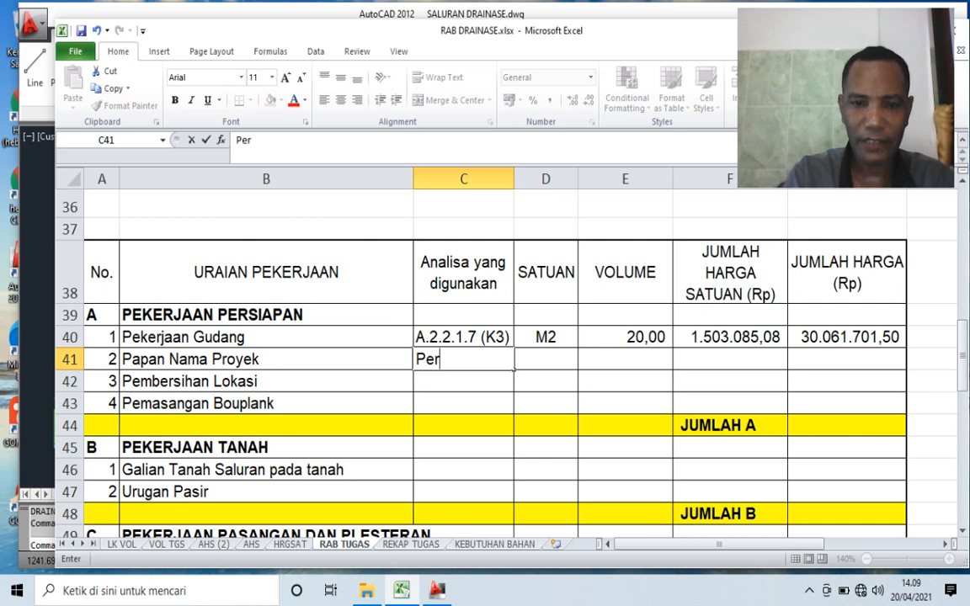
text(ki)
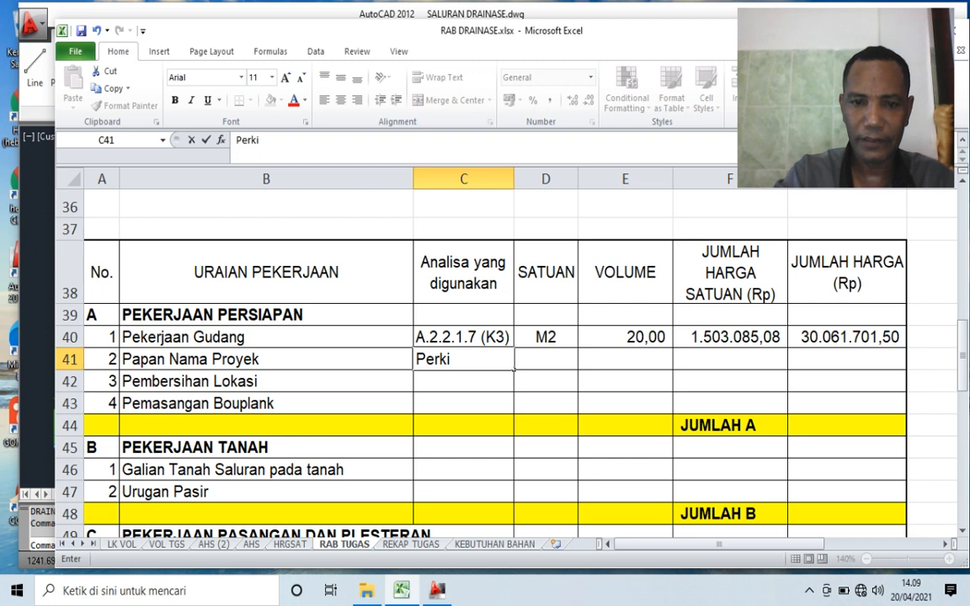
text(raa)
text(n)
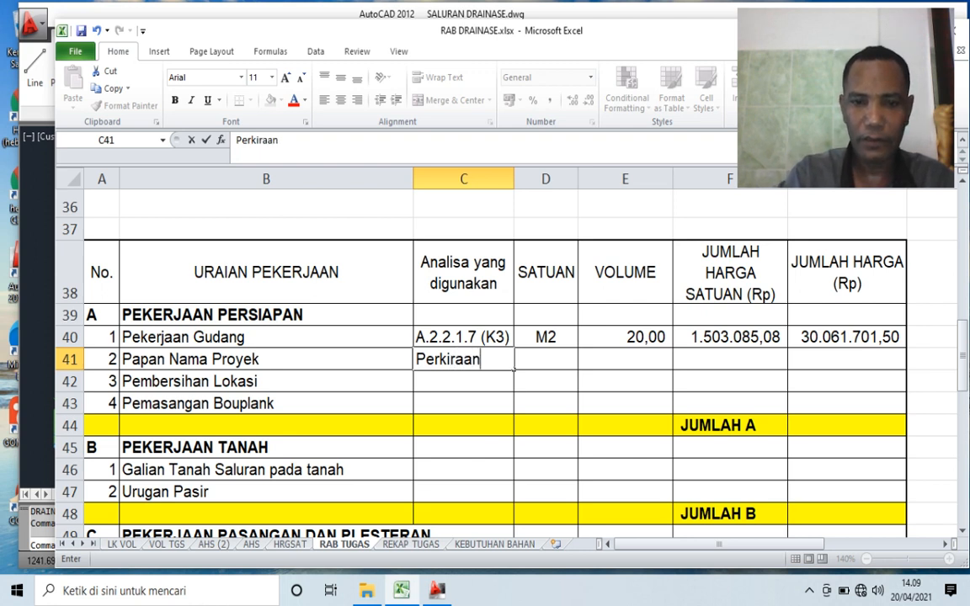
key(Tab)
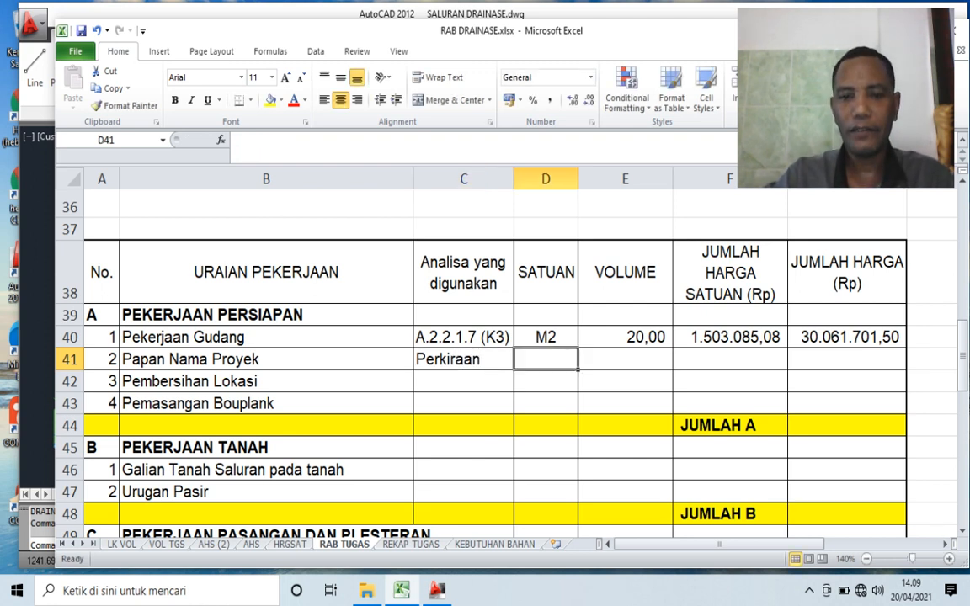
text(LS)
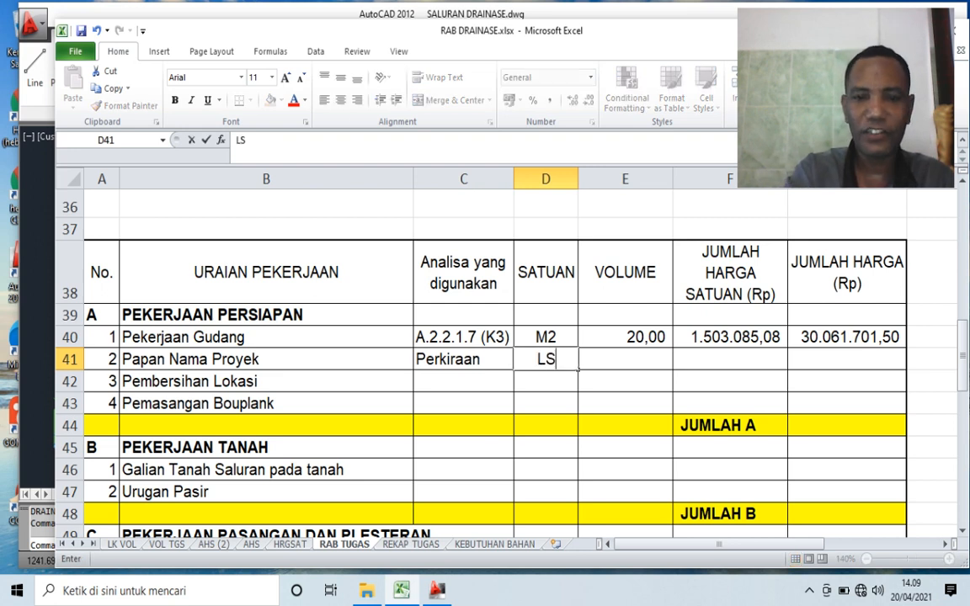
key(Tab)
- Set the volume of Papan Nama Proyek to 1 and its unit price to 250000
text(1)
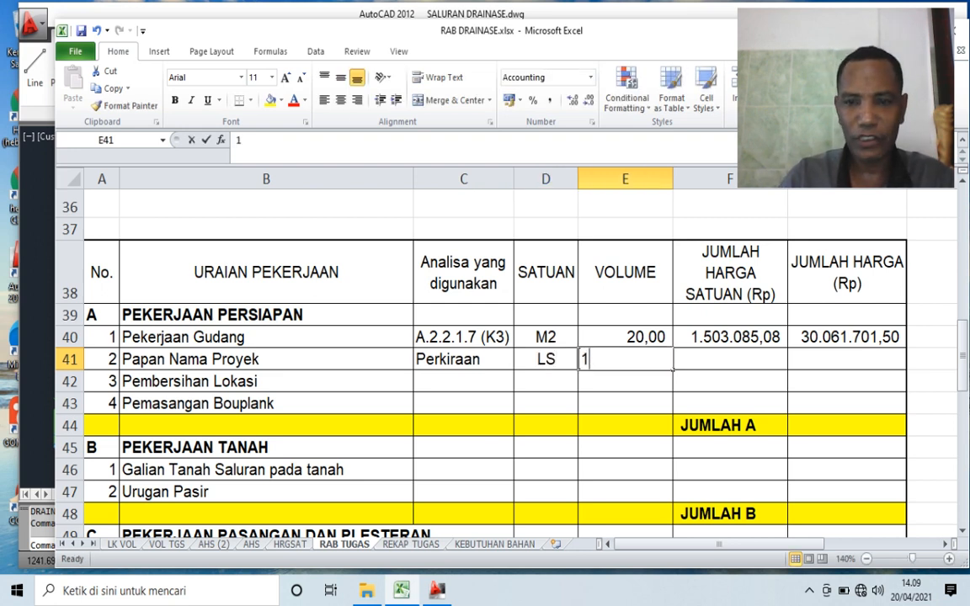
key(Tab)
text(2)
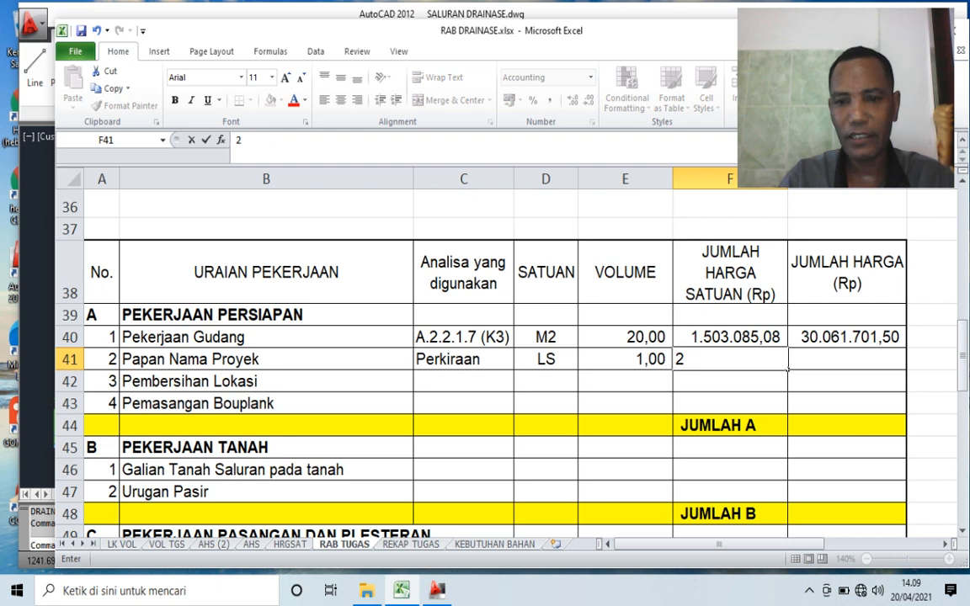
text(50000)
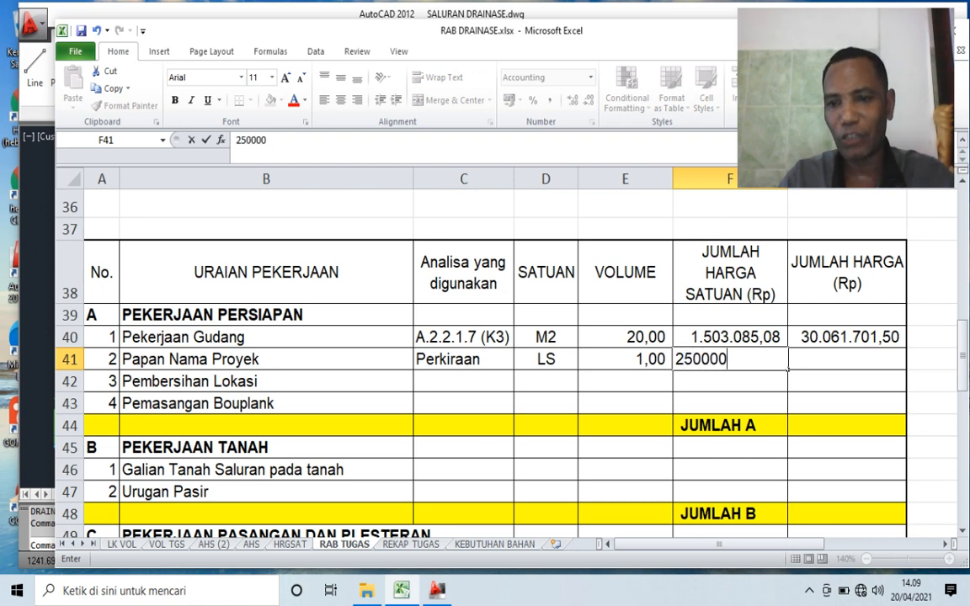
key(Tab)
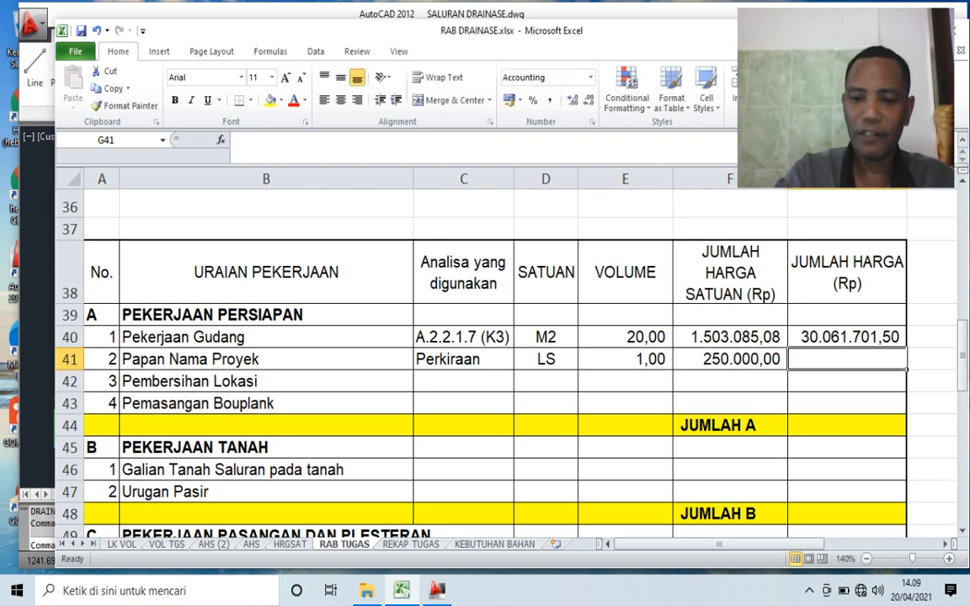
- Calculate the total price of Papan Nama Proyek in G41 as E41 multiplied by F41
text(=)
key(Left)
key(Left)
text(*)
key(Left)
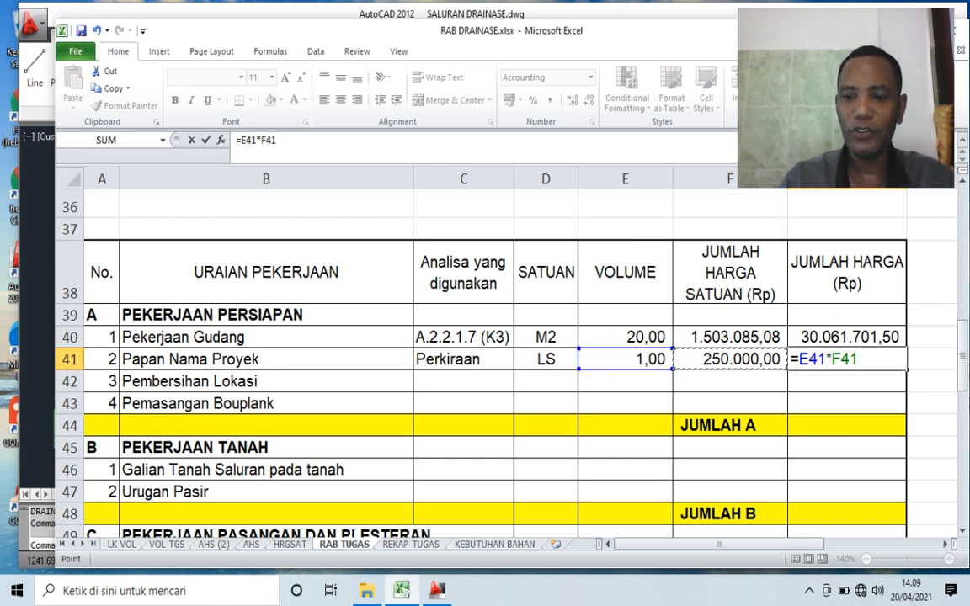
key(Return)
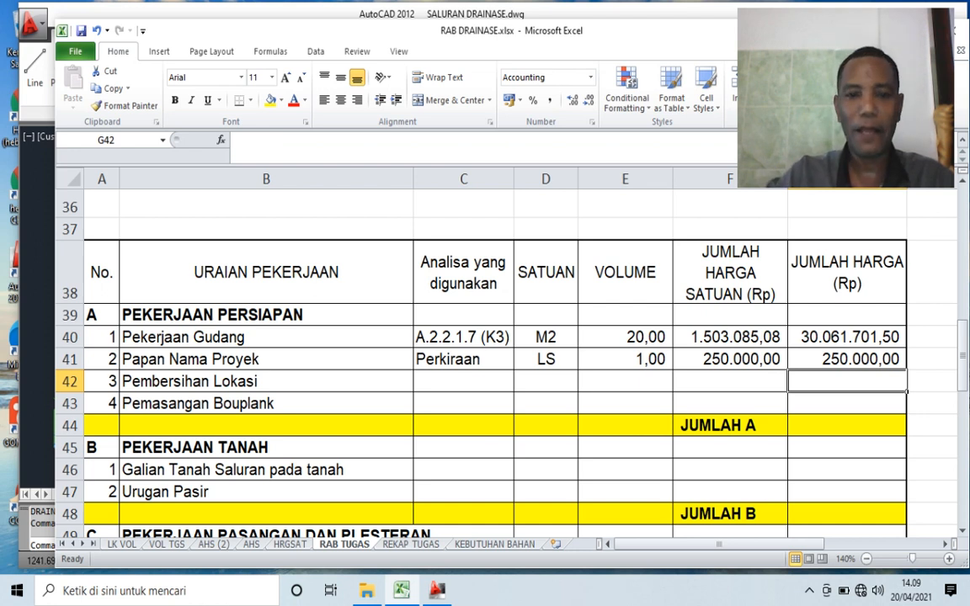
- Link the analysis code of Pembersihan Lokasi in C42 to A110 on the AHS sheet, A.2.2.1.9(K3)
click(463, 382)
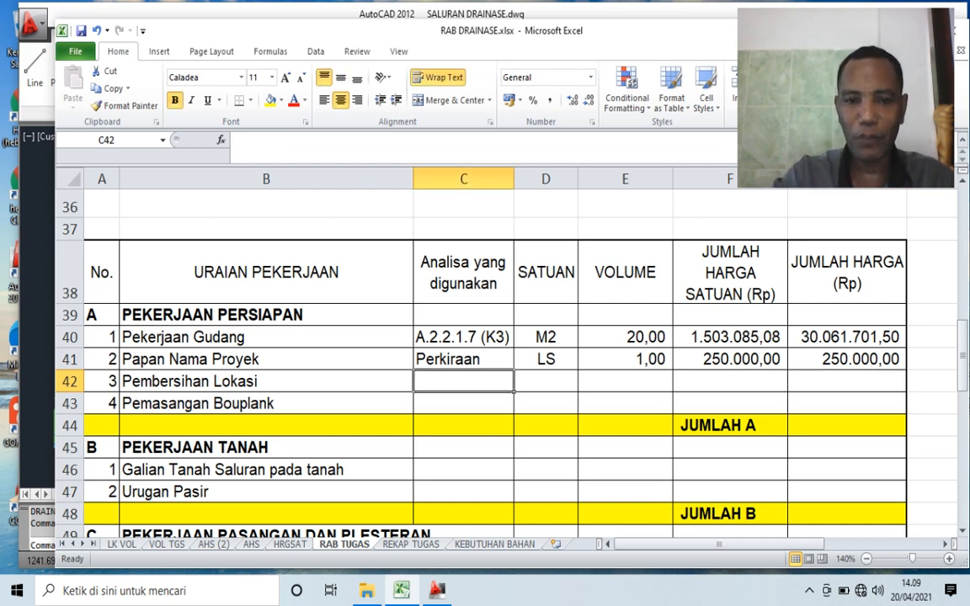
text(=)
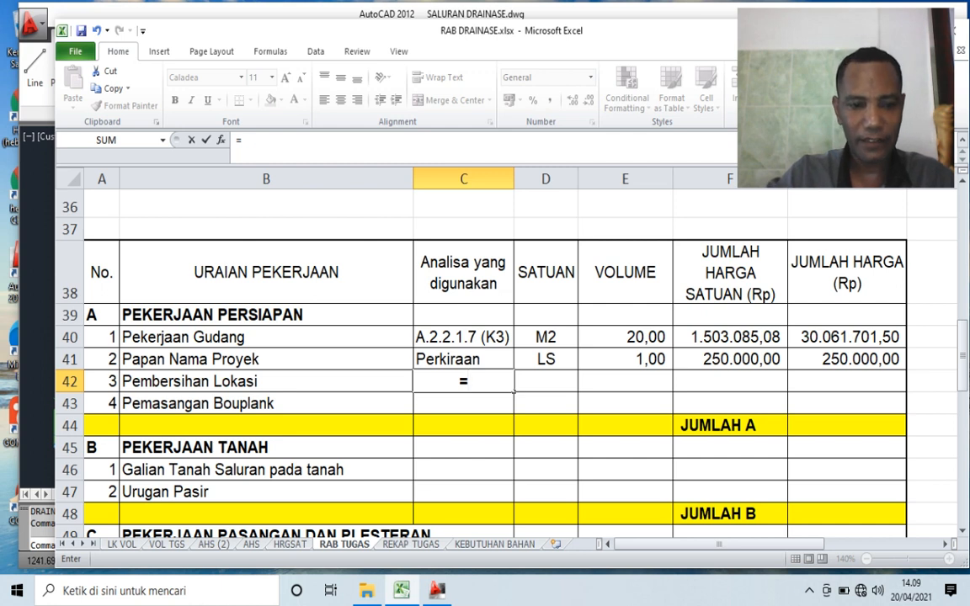
click(251, 545)
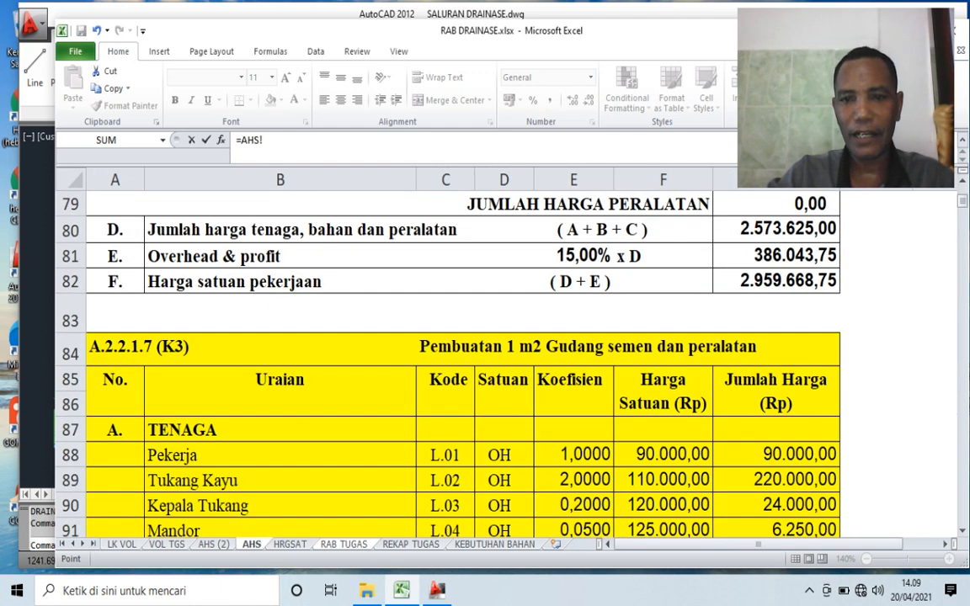
scroll(464, 362, up, 3)
scroll(464, 363, down, 12)
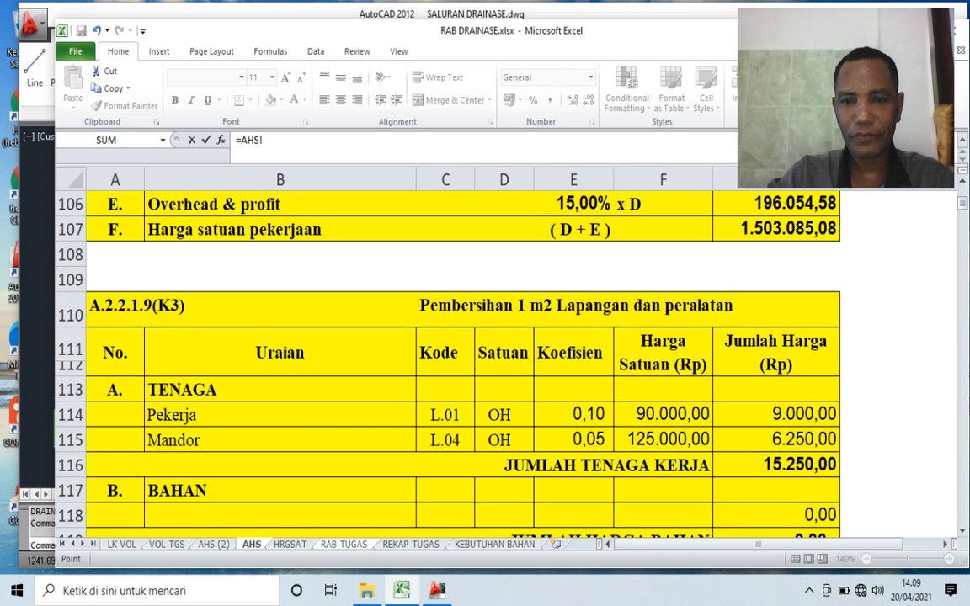
click(576, 306)
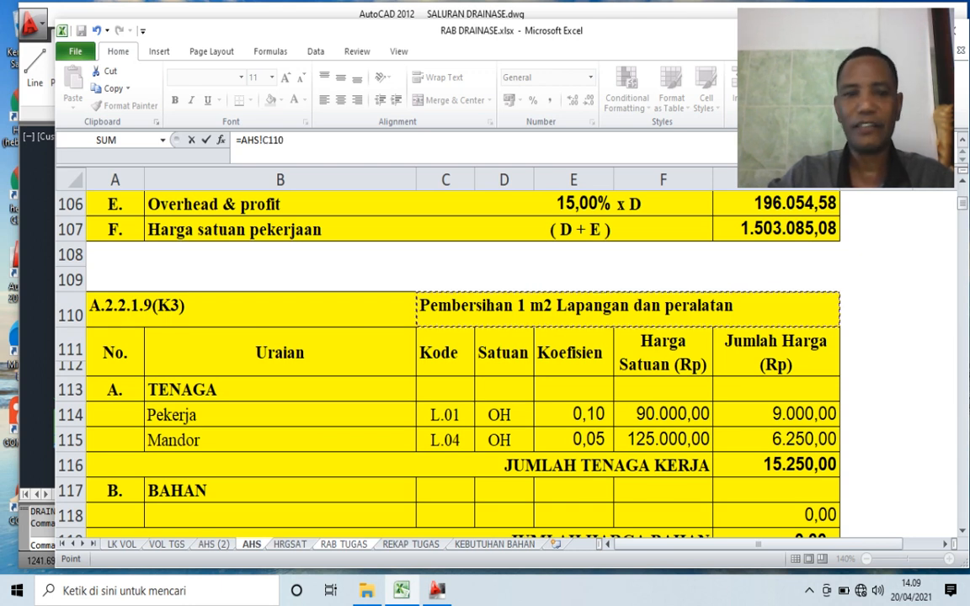
click(251, 308)
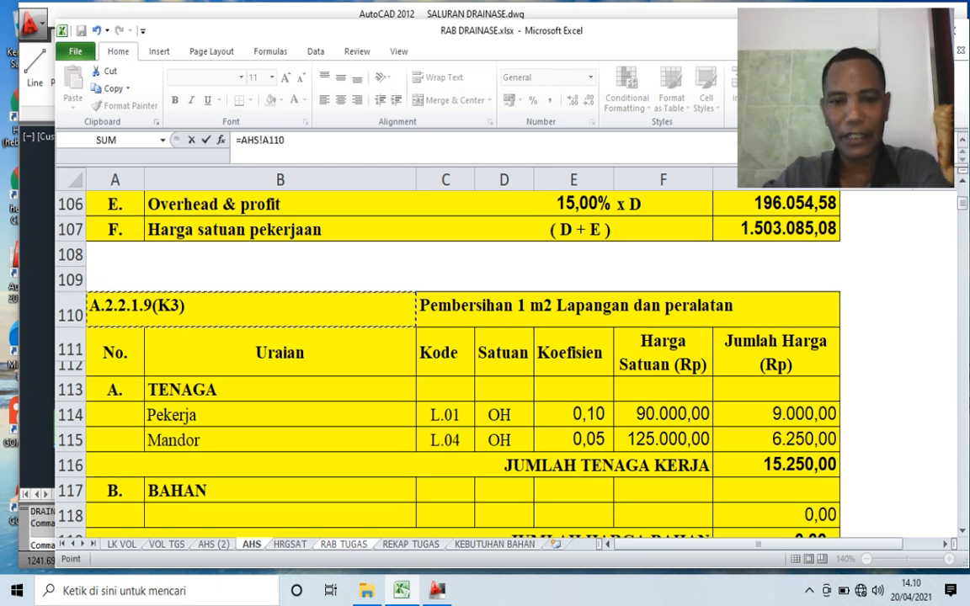
key(Return)
- Enter M2 as the unit for Pembersihan Lokasi in D42
click(575, 386)
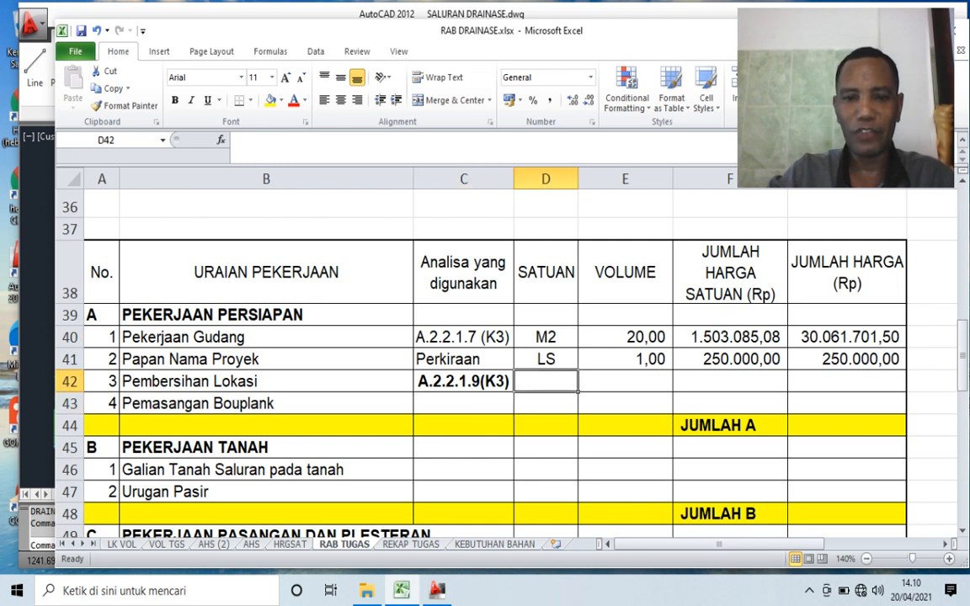
text(M2)
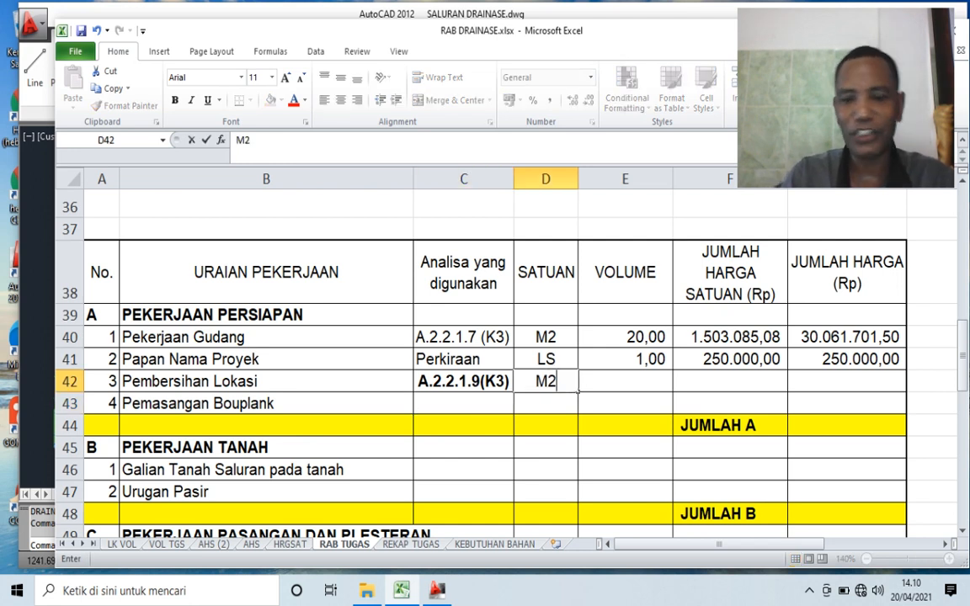
key(Tab)
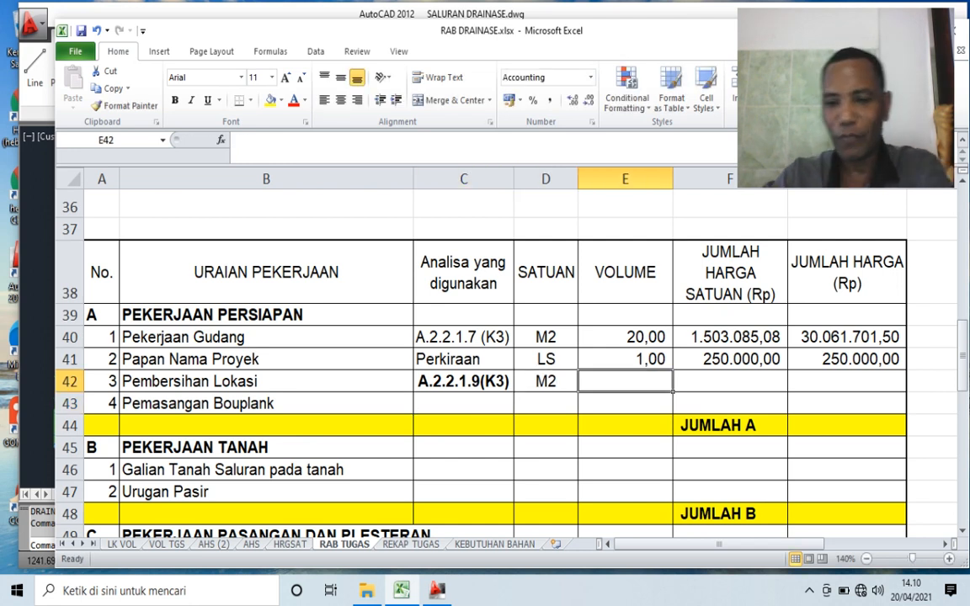
- Link the volume of Pembersihan Lokasi in E42 to the total volume in M77 of the VOL TGS sheet
text(=)
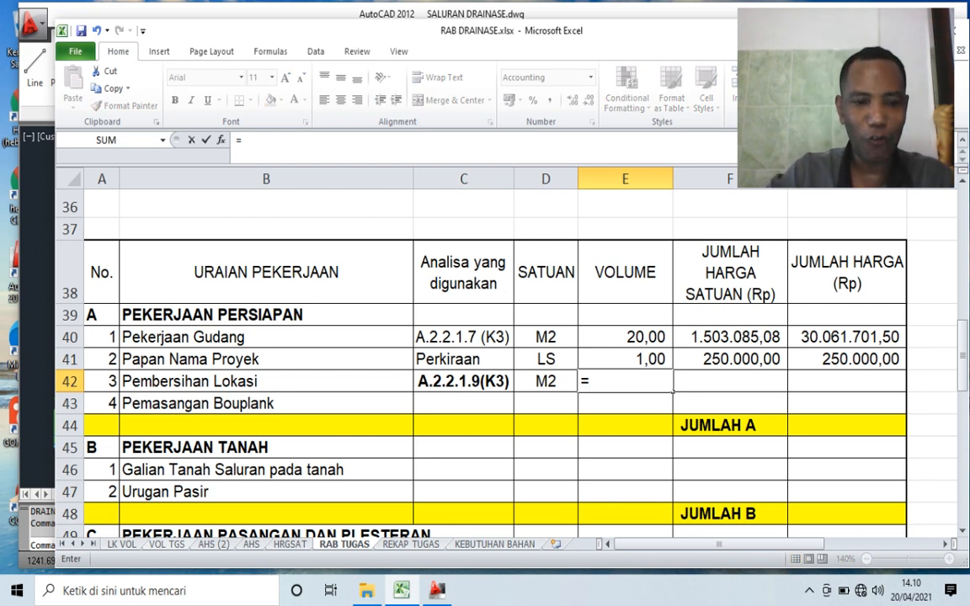
click(167, 544)
scroll(506, 354, down, 1)
click(221, 439)
key(Right)
key(Right)
key(Right)
key(Right)
key(Right)
key(Right)
key(Right)
key(Right)
key(Right)
key(Right)
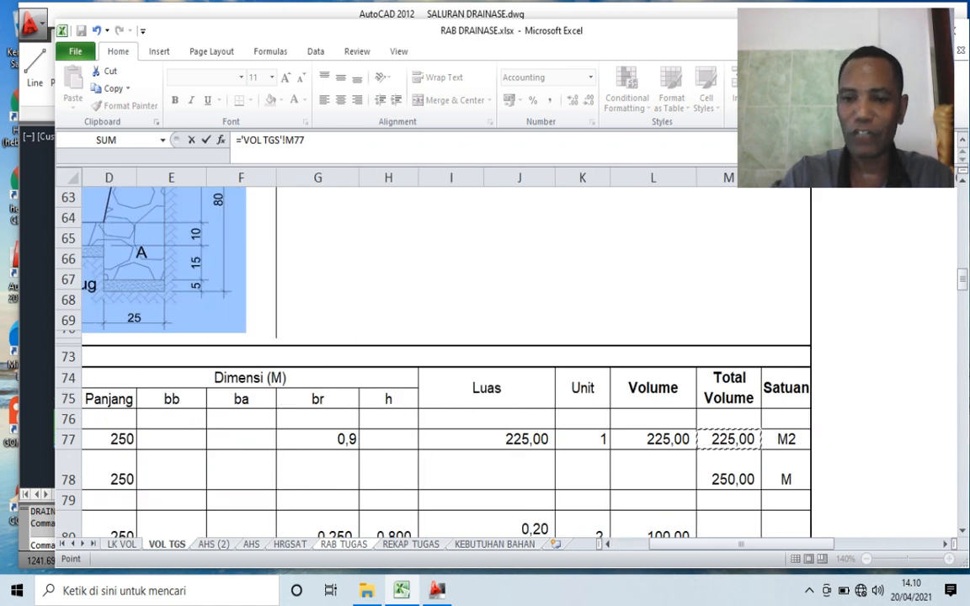
key(Return)
- Link the unit price of Pembersihan Lokasi in F42 to the Harga satuan pekerjaan of analysis A.2.2.1.9(K3) on the AHS (2) sheet
click(730, 382)
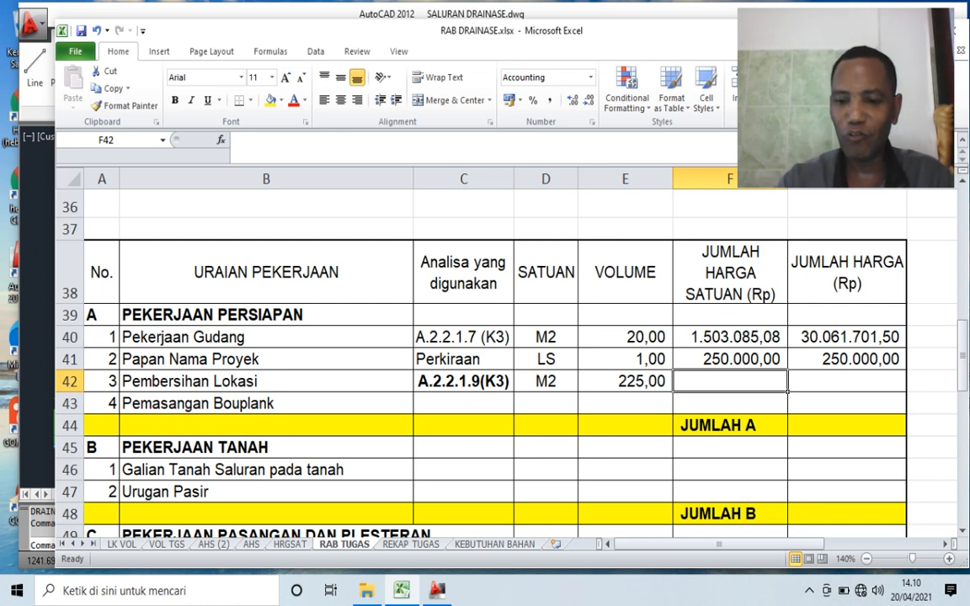
text(=)
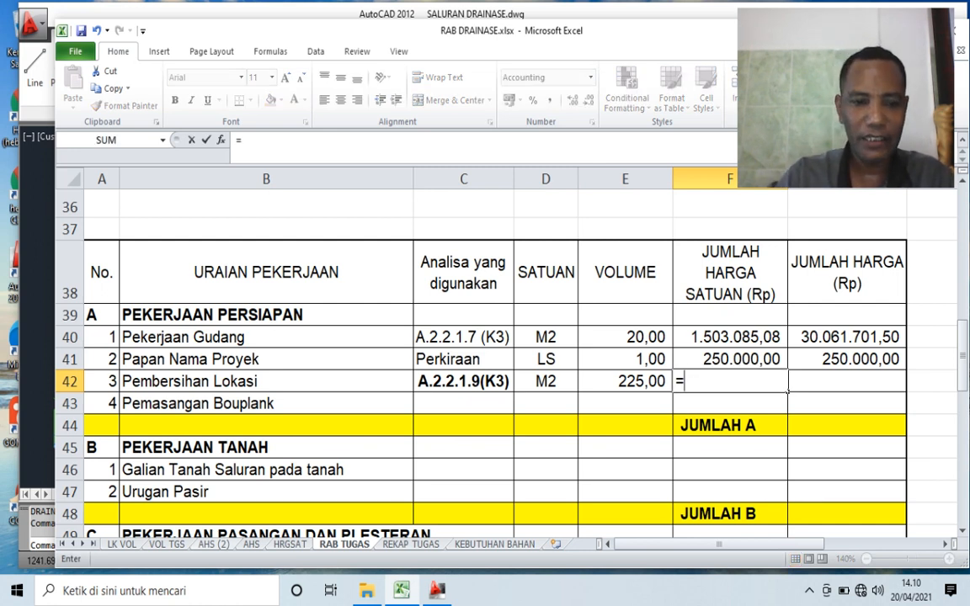
click(213, 544)
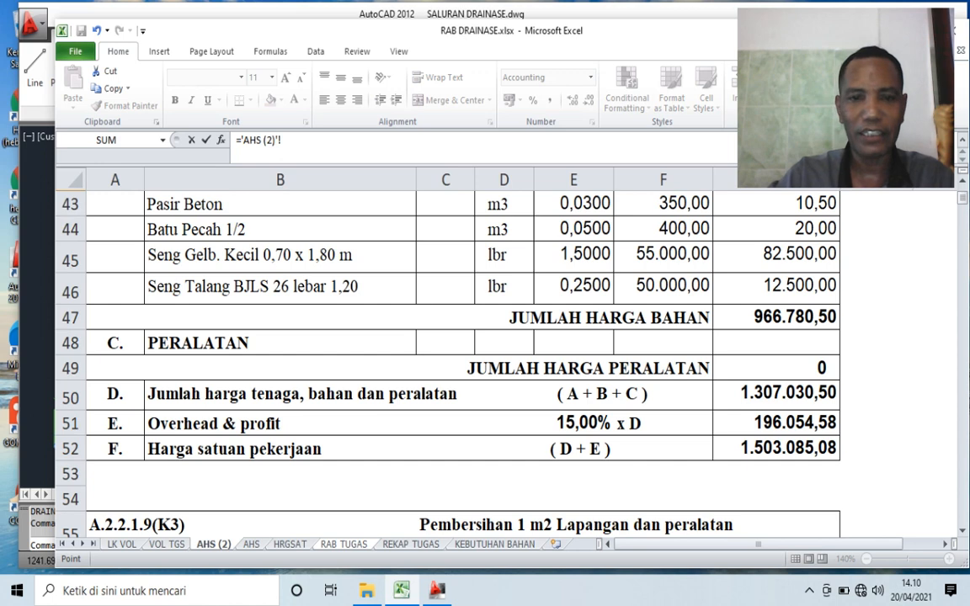
scroll(446, 362, up, 4)
scroll(447, 362, up, 10)
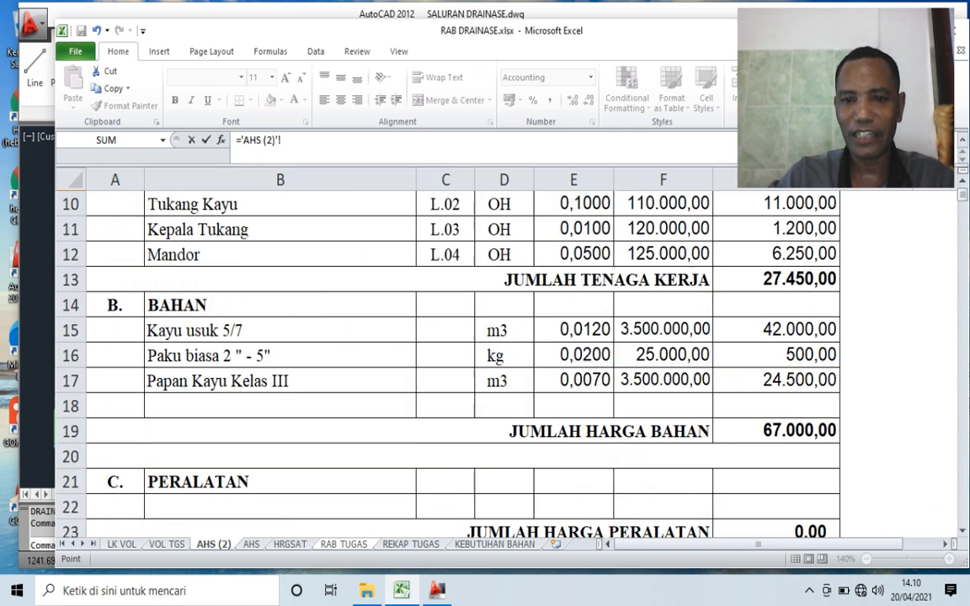
scroll(446, 362, down, 3)
scroll(447, 362, down, 11)
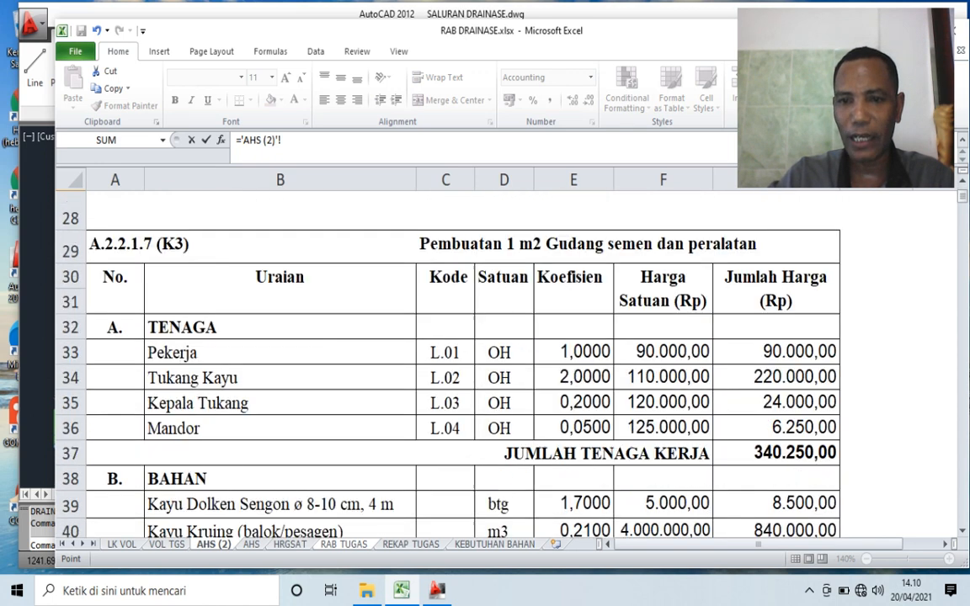
scroll(446, 363, down, 3)
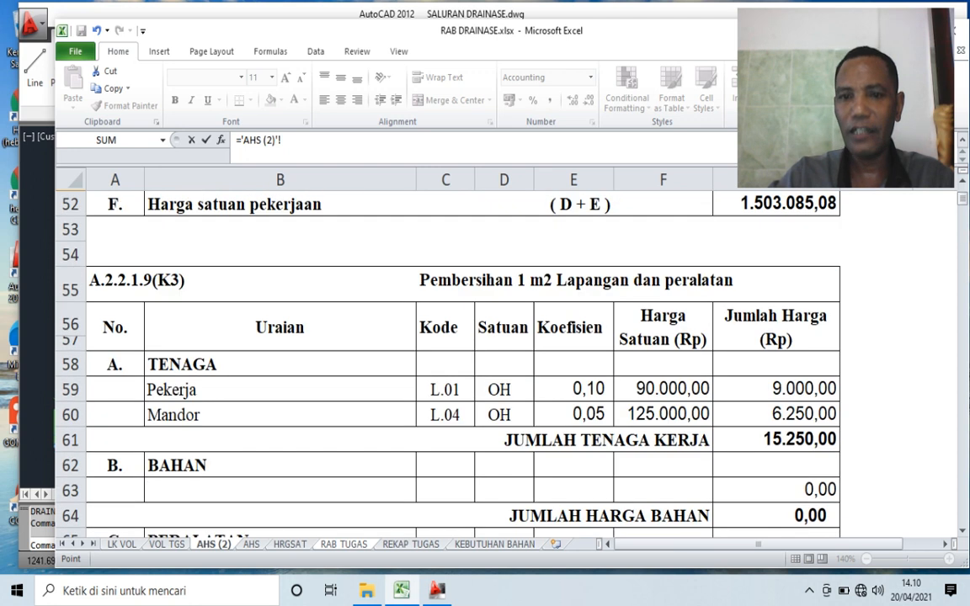
scroll(447, 362, down, 3)
click(777, 406)
key(Return)
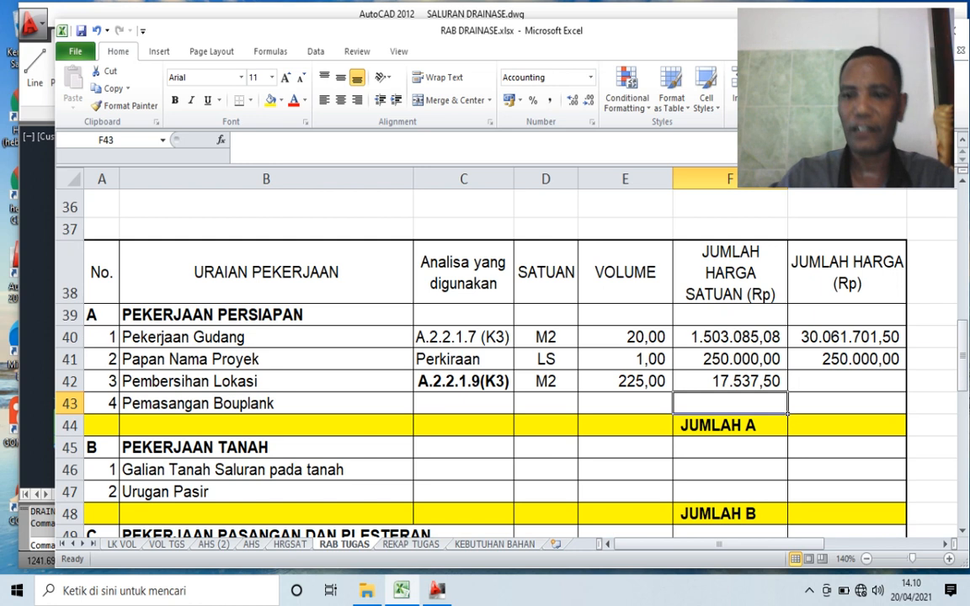
- Copy the total price formula from G41 into G42:G43 for Pembersihan Lokasi and Pemasangan Bouplank
click(848, 359)
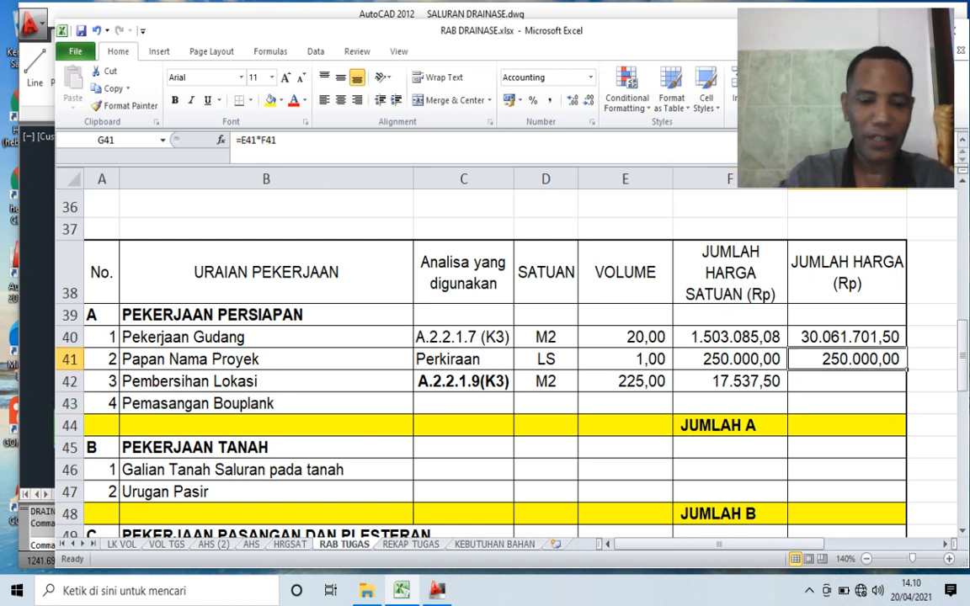
key(ctrl+c)
click(847, 381)
drag(848, 381, 847, 403)
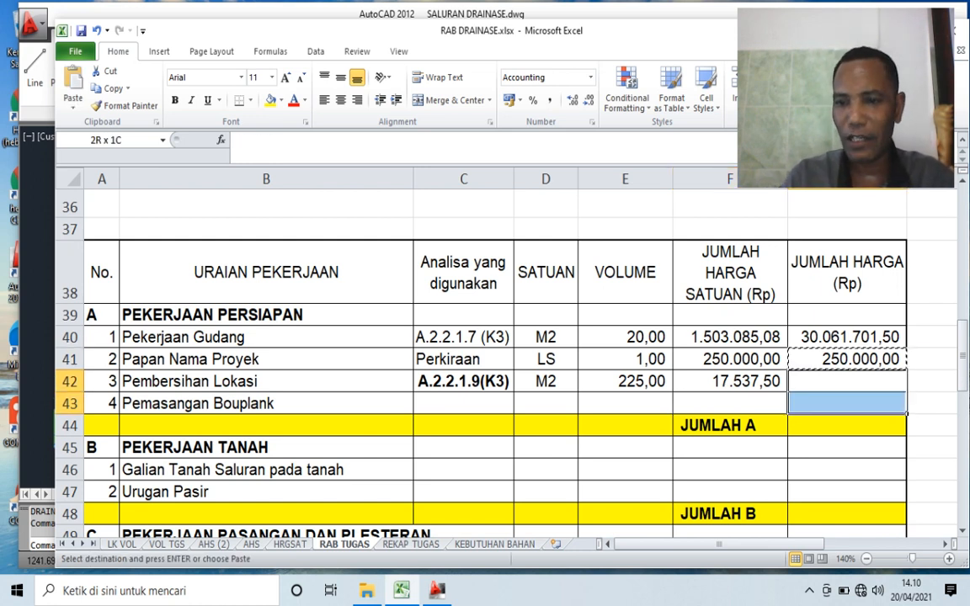
key(Return)
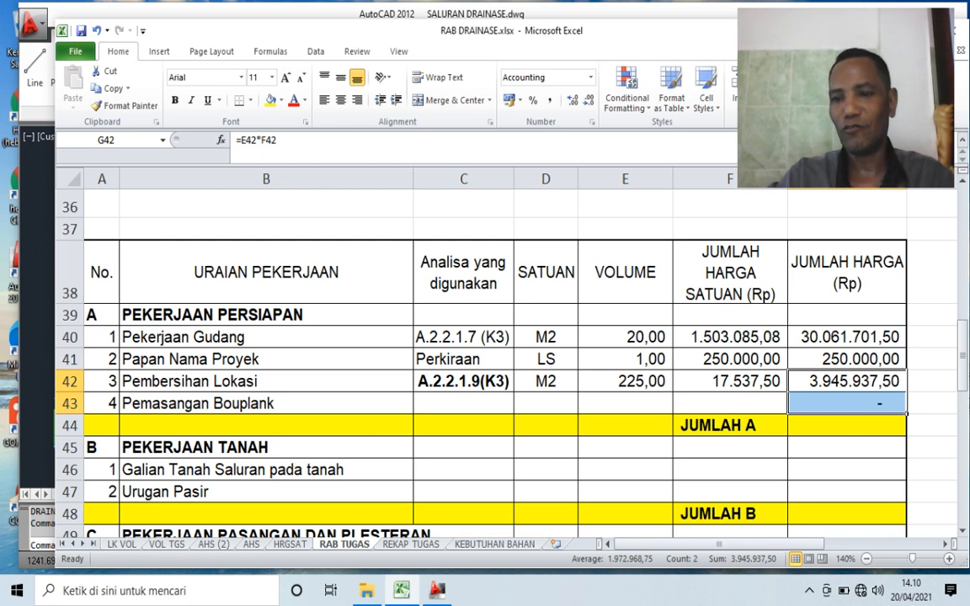
click(848, 360)
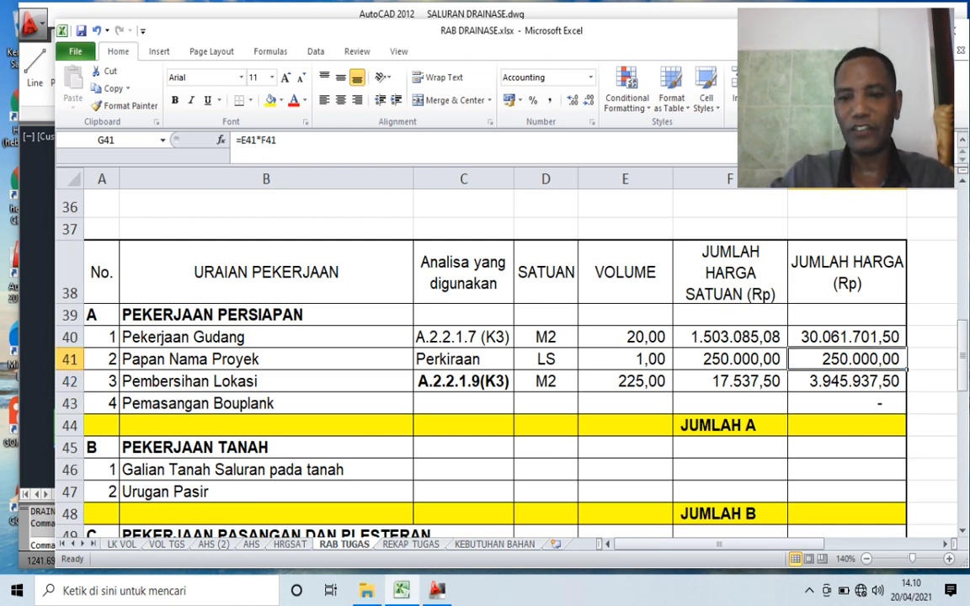
click(626, 381)
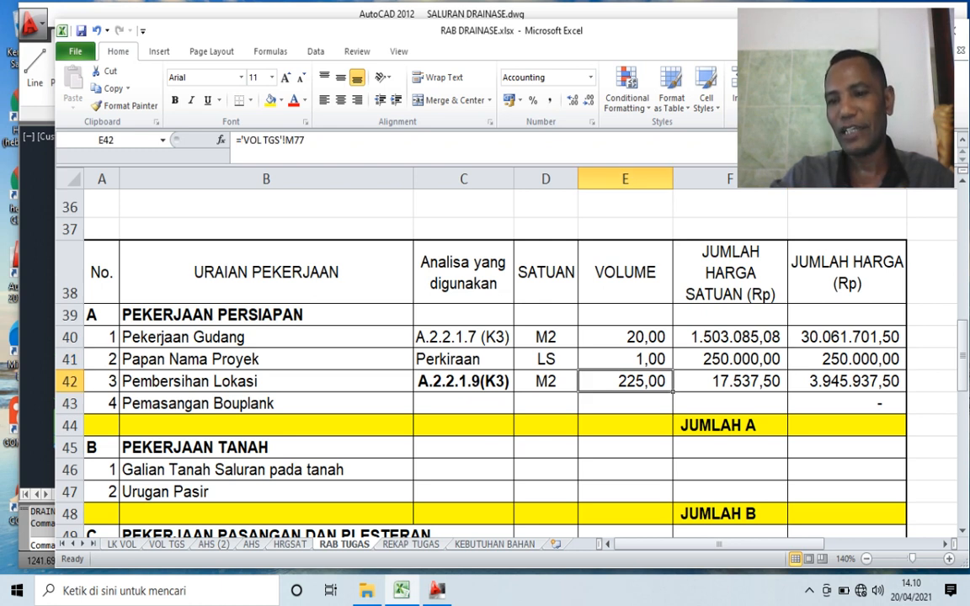
click(848, 381)
- Link the analysis code of Pemasangan Bouplank in C43 to A5 on the AHS sheet, A.2.2.1.4 (K3)
click(463, 403)
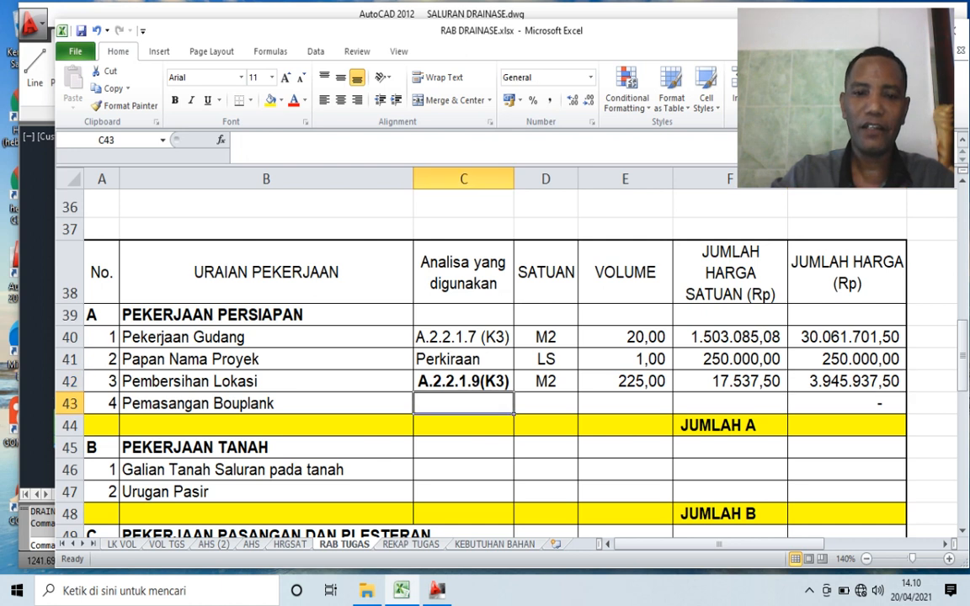
text(=)
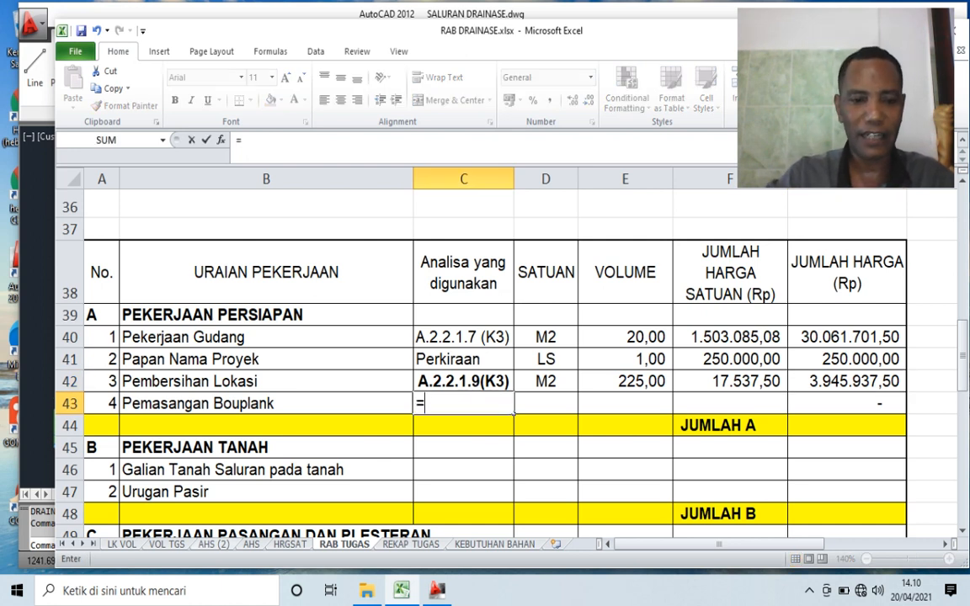
click(251, 544)
scroll(447, 354, up, 20)
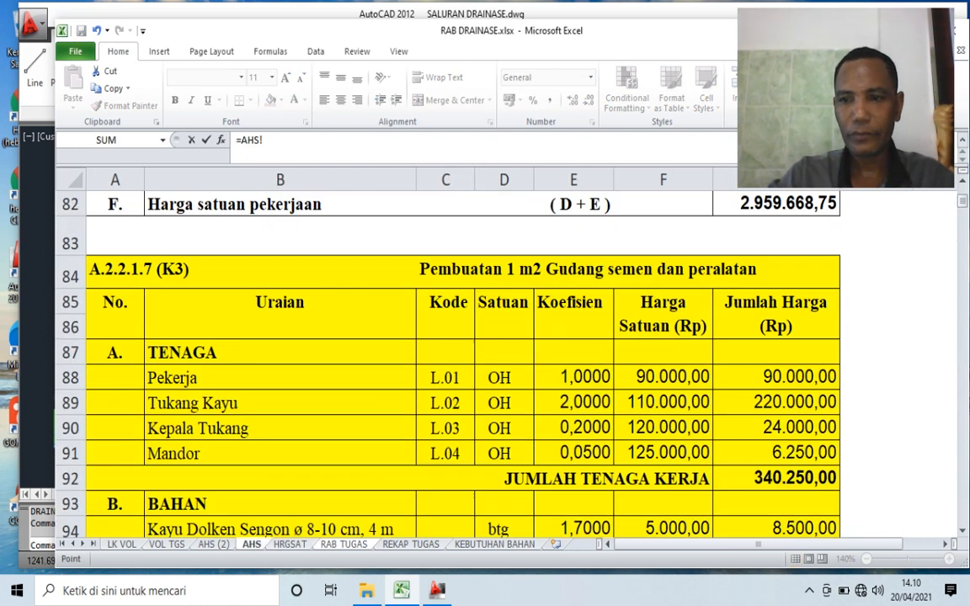
scroll(447, 354, up, 13)
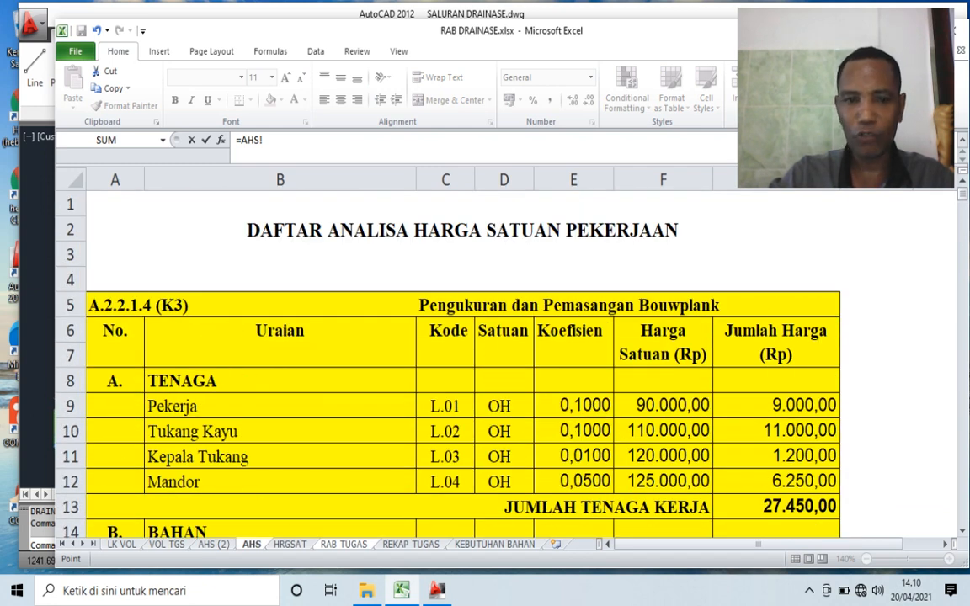
click(135, 305)
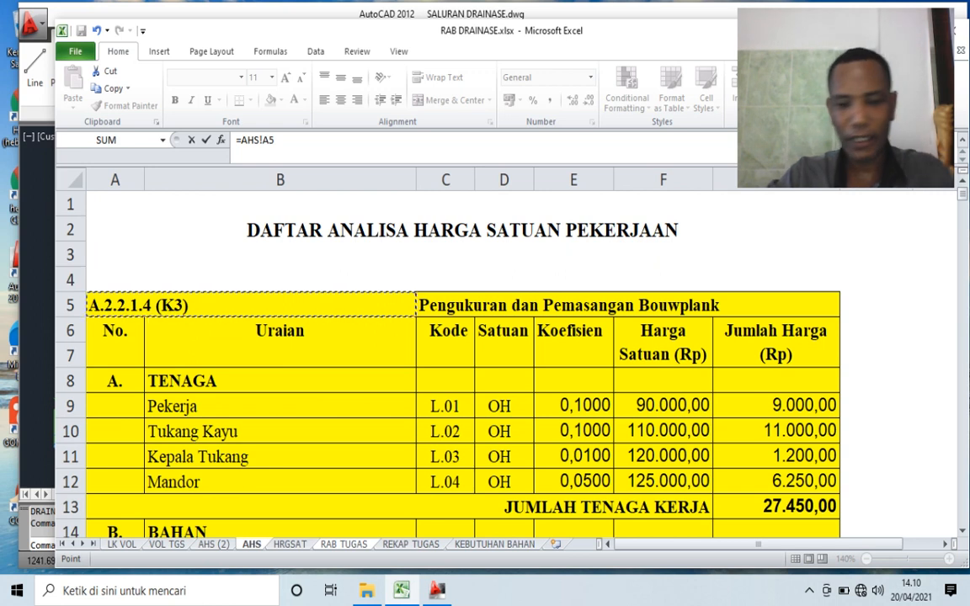
key(Return)
- Enter M as the unit for Pemasangan Bouplank in D43
click(569, 407)
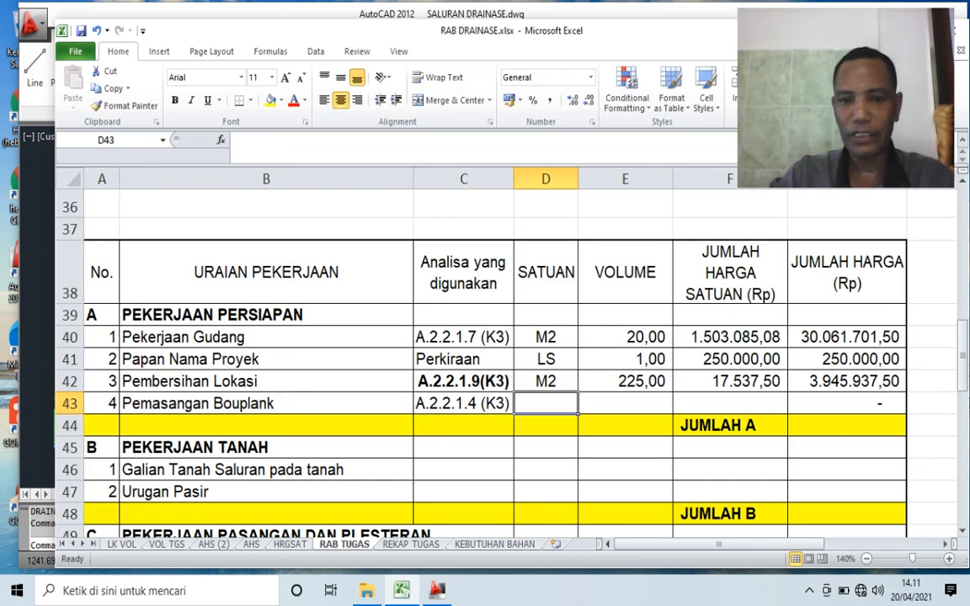
text(M)
key(BackSpace)
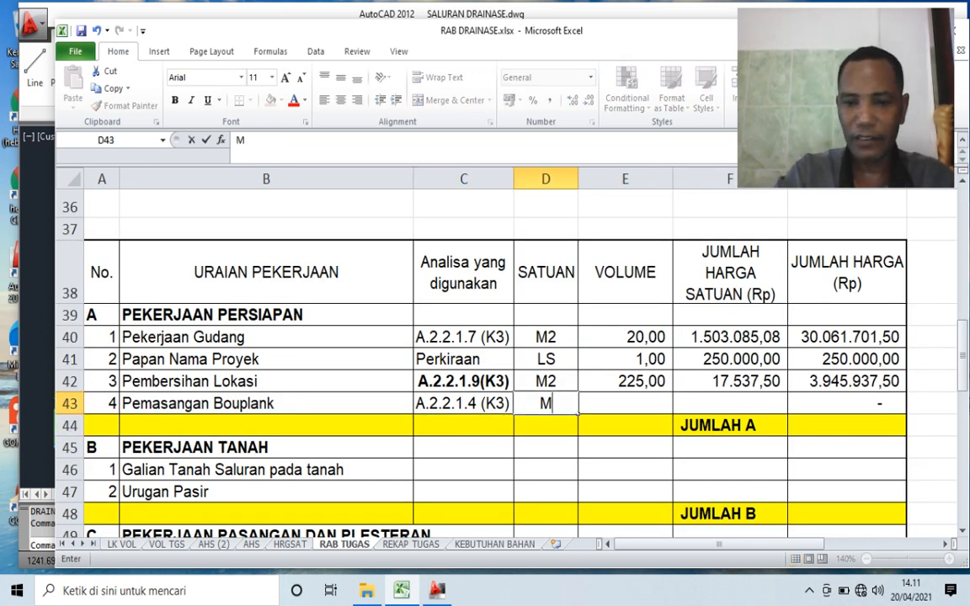
key(Tab)
- Link the volume of Pemasangan Bouplank in E43 to its Total Volume in M78 on the VOL TGS sheet
text(=)
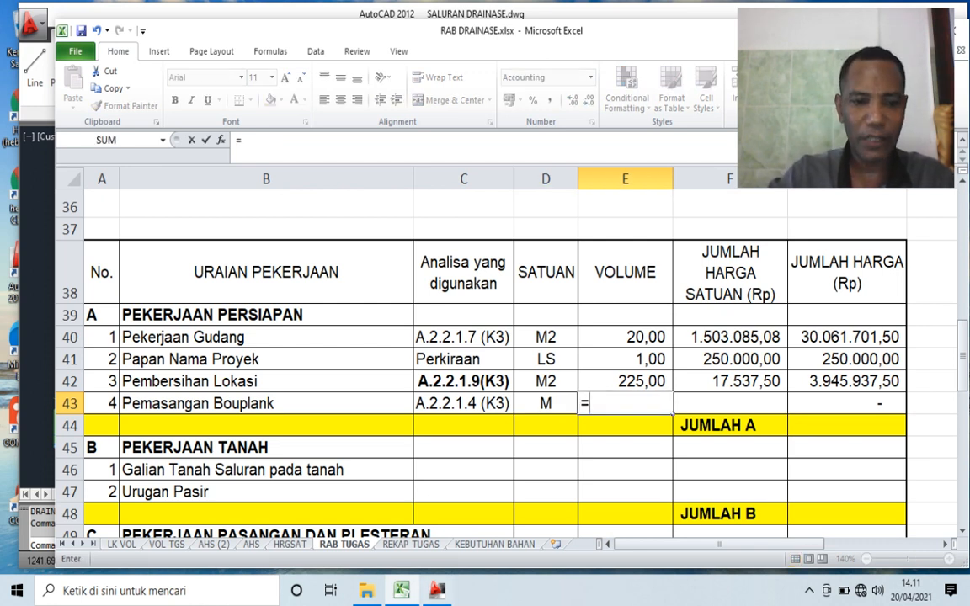
click(166, 545)
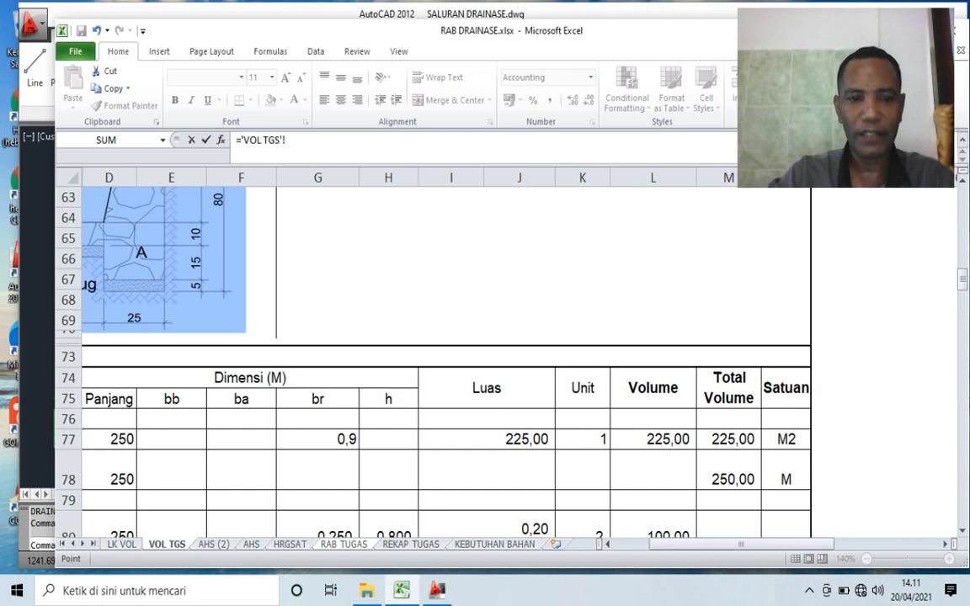
click(172, 470)
key(Left)
key(Left)
key(Left)
key(Right)
key(Right)
key(Right)
key(Right)
key(Right)
key(Right)
key(Right)
key(Right)
key(Right)
key(Right)
key(Right)
key(Right)
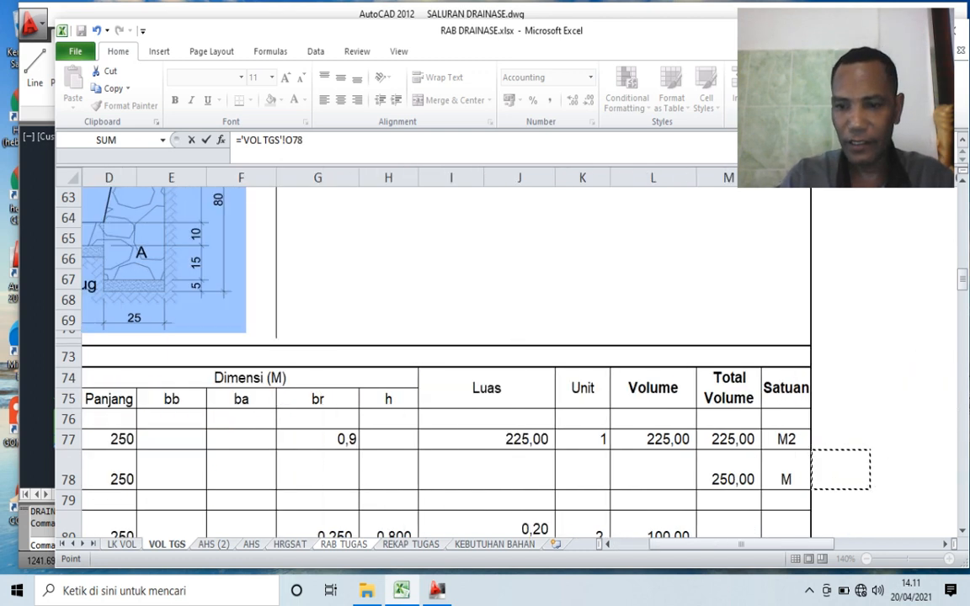
key(Left)
key(Return)
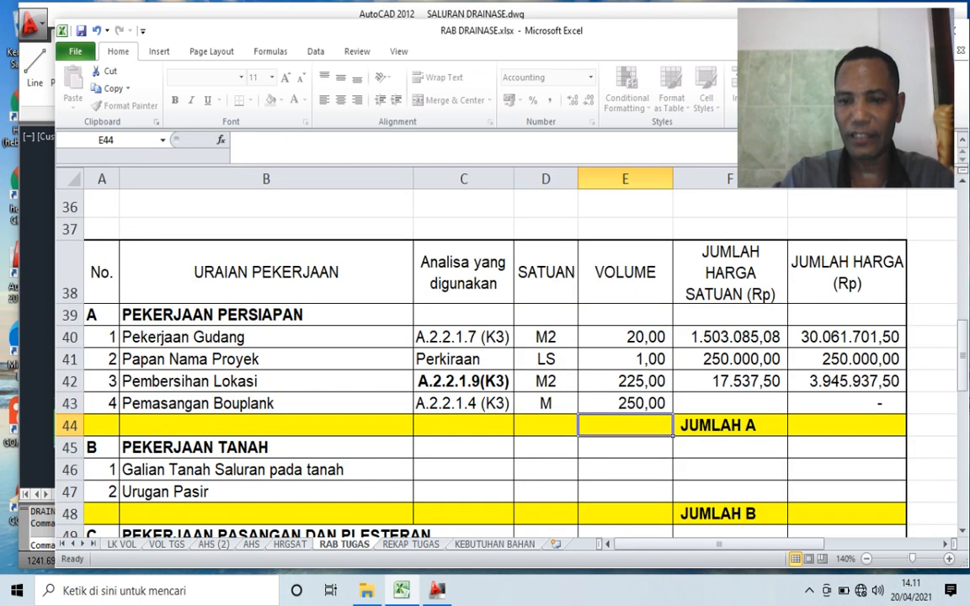
- Link the unit price of Pemasangan Bouplank in F43 to the Harga satuan pekerjaan in G26 on the AHS (2) sheet
click(730, 403)
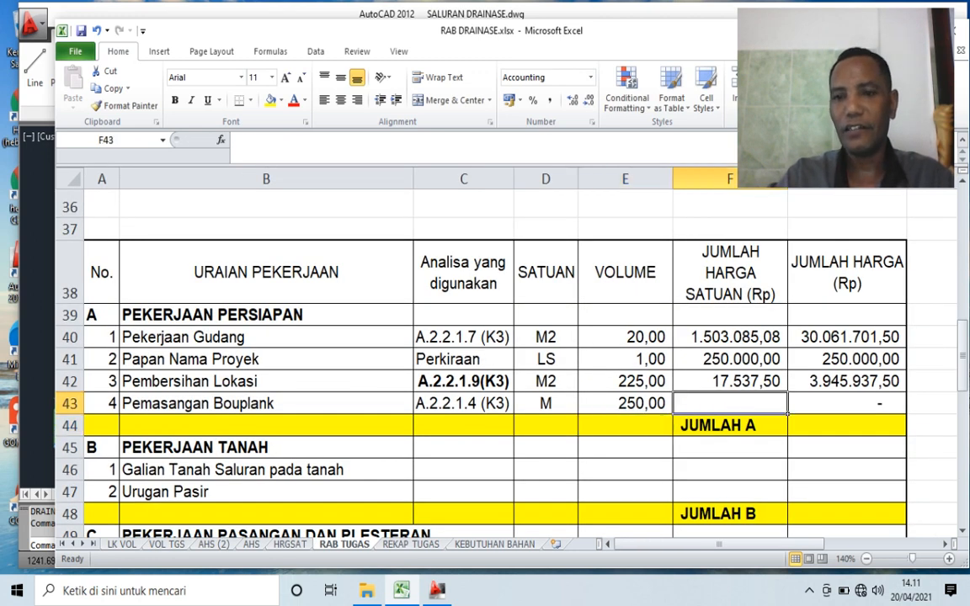
text(=)
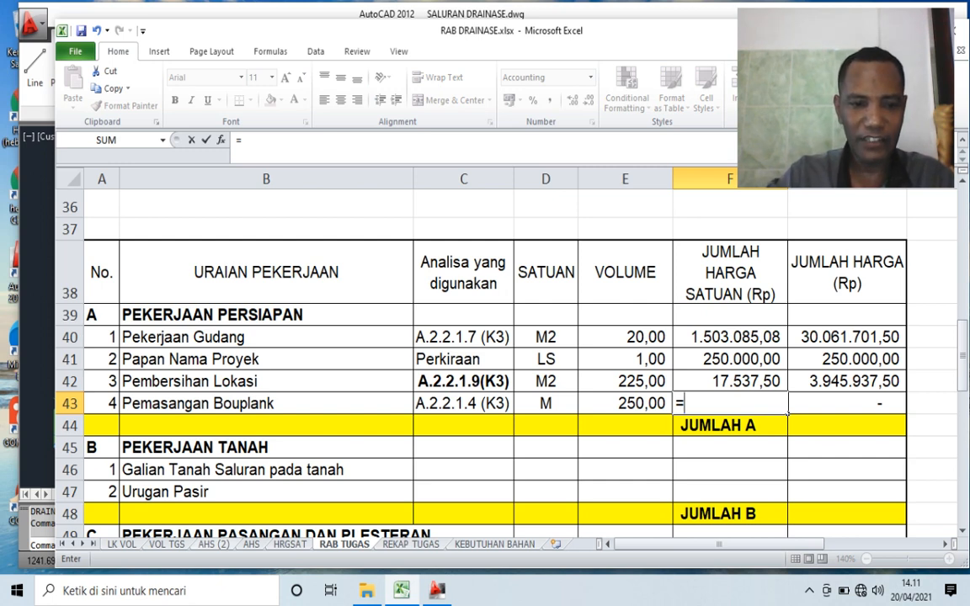
click(214, 545)
scroll(464, 363, up, 12)
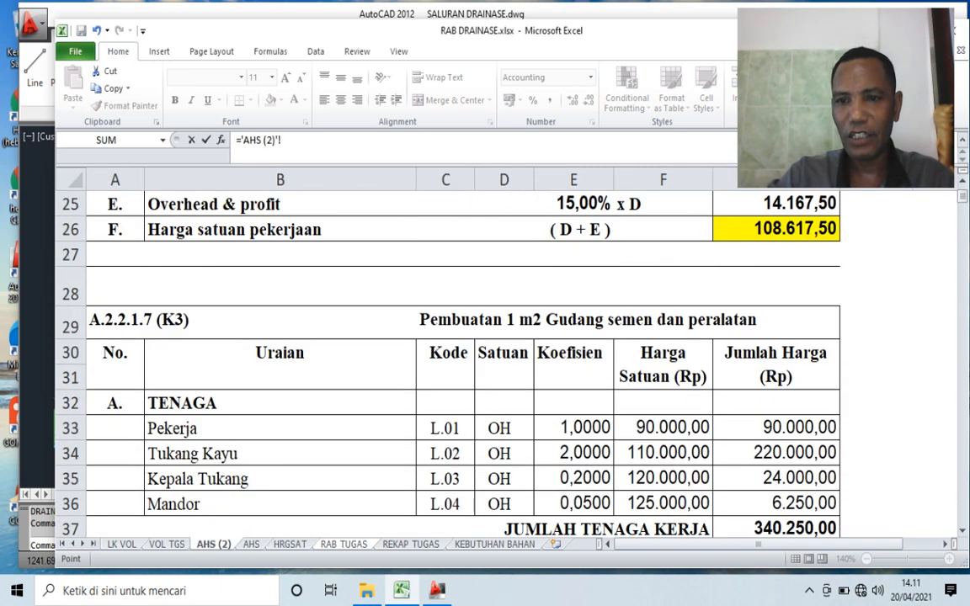
scroll(464, 362, up, 8)
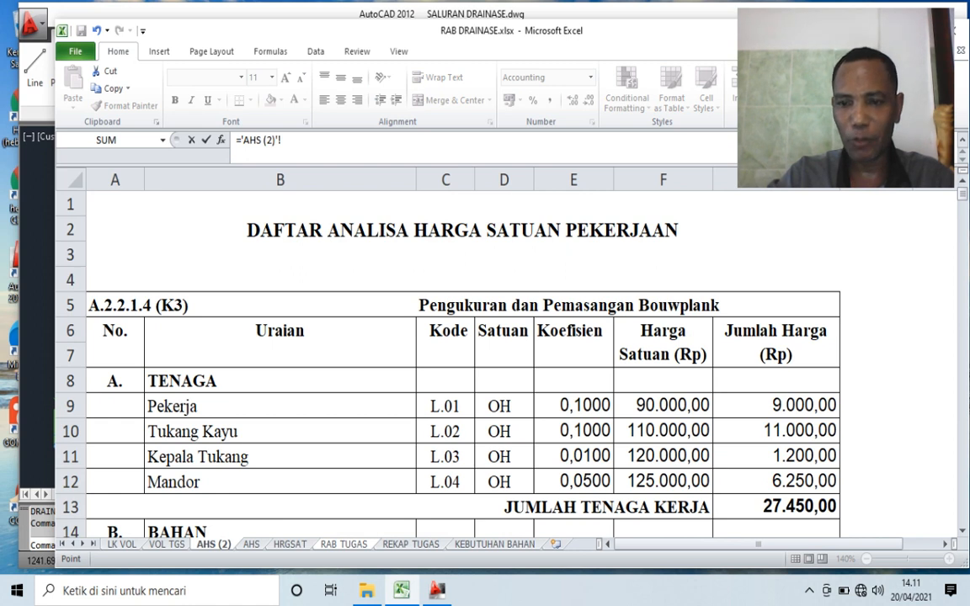
scroll(776, 362, down, 5)
click(776, 456)
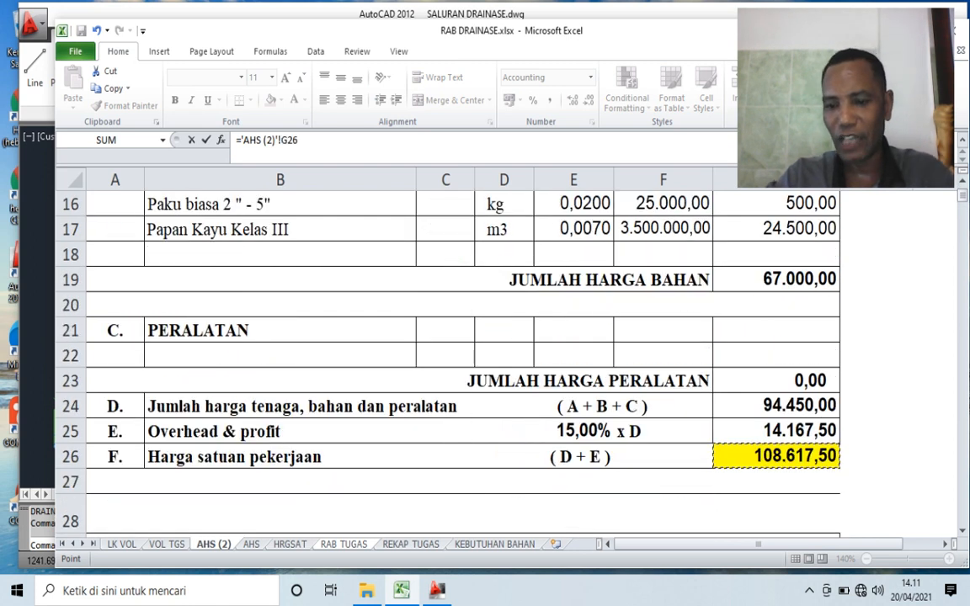
key(Return)
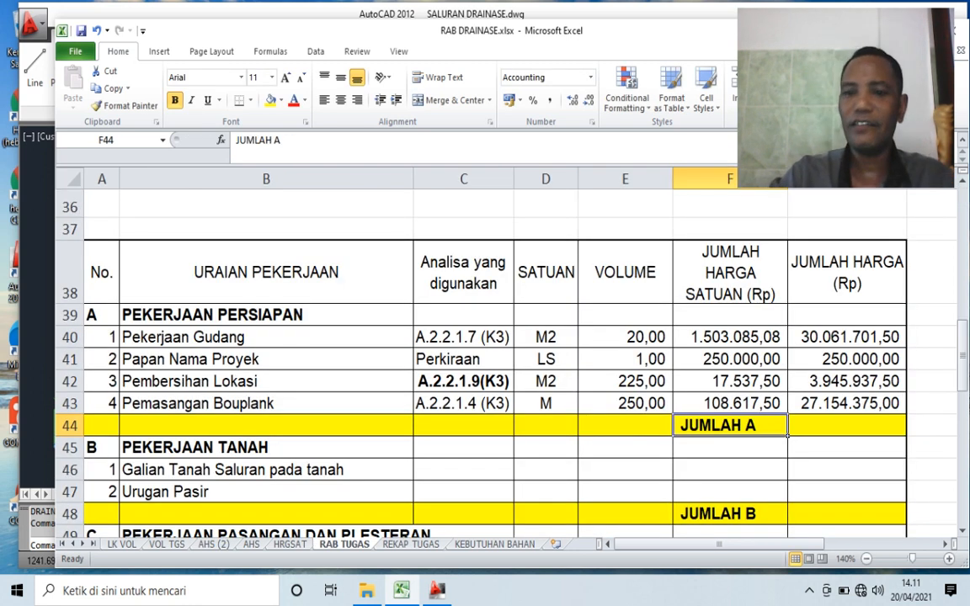
click(730, 403)
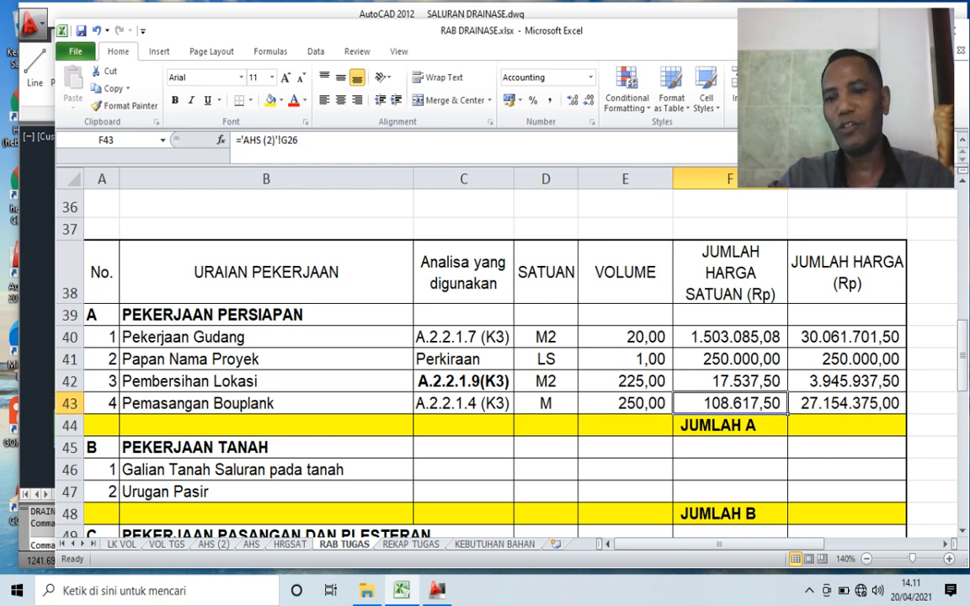
click(847, 403)
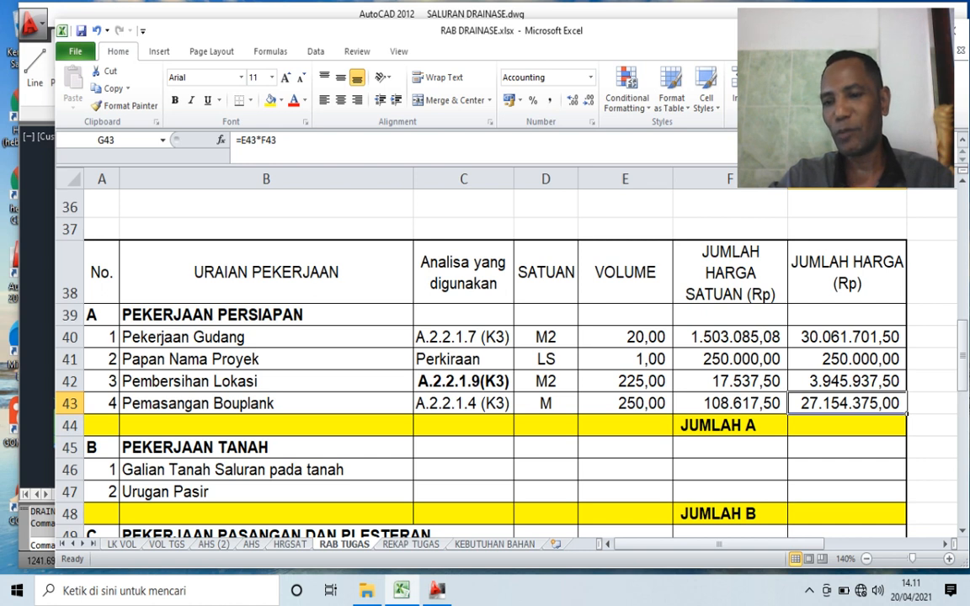
- Total the Pekerjaan Persiapan prices for JUMLAH A in G44 with a SUM of G40:G43
click(848, 426)
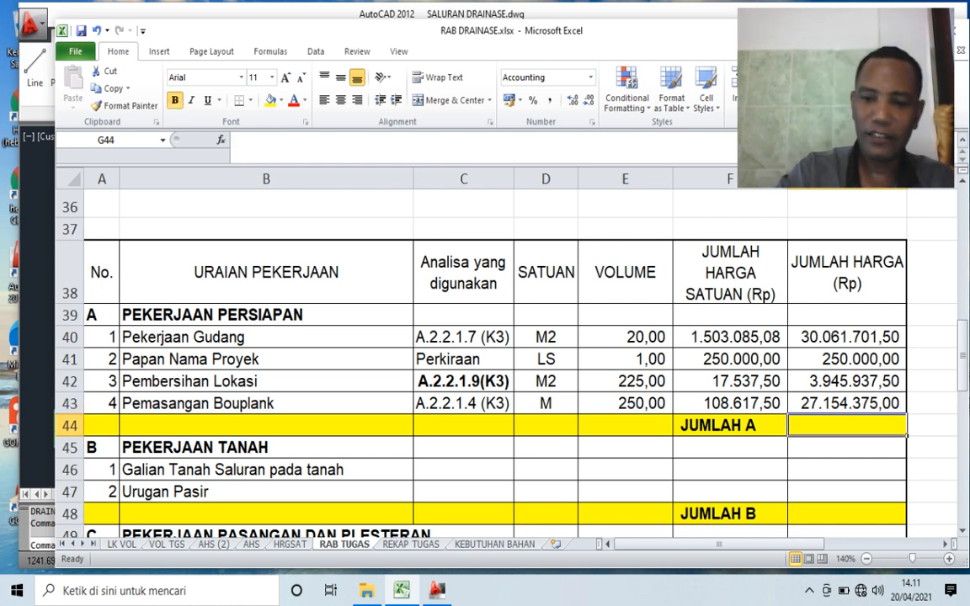
text(=SUM()
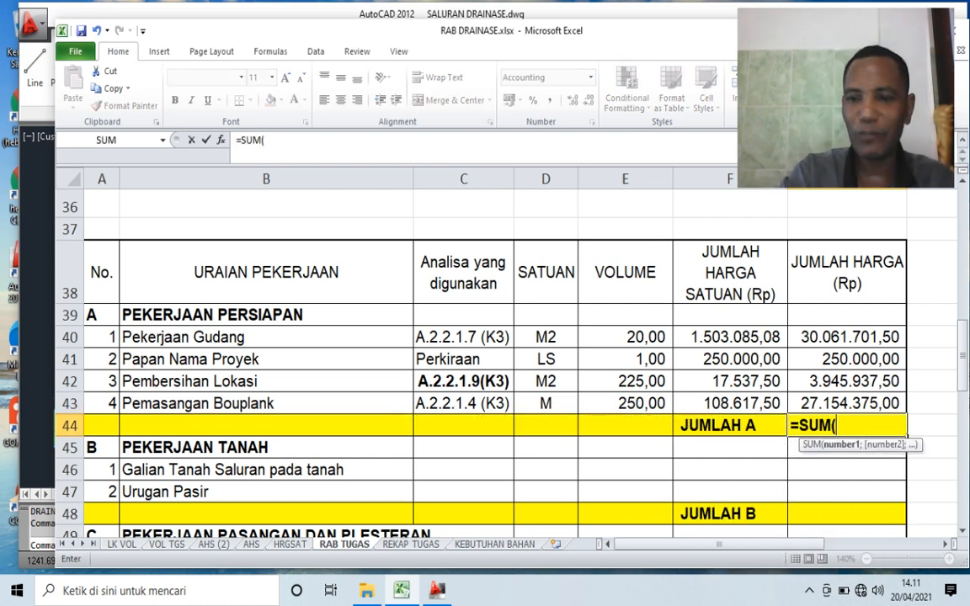
key(Up)
key(Up)
key(Up)
key(Up)
key(shift+Down)
key(shift+Down)
key(shift+Down)
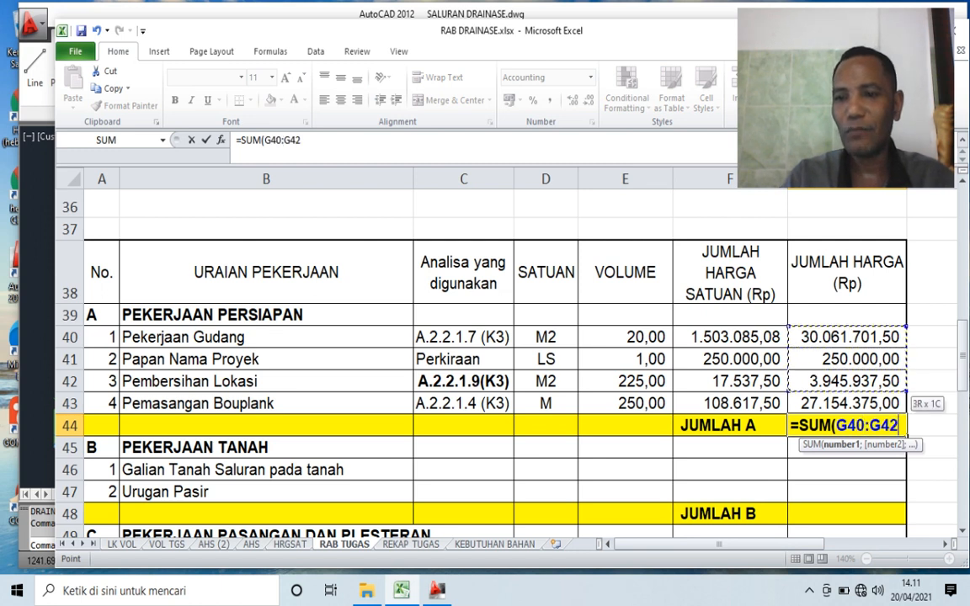
key(Return)
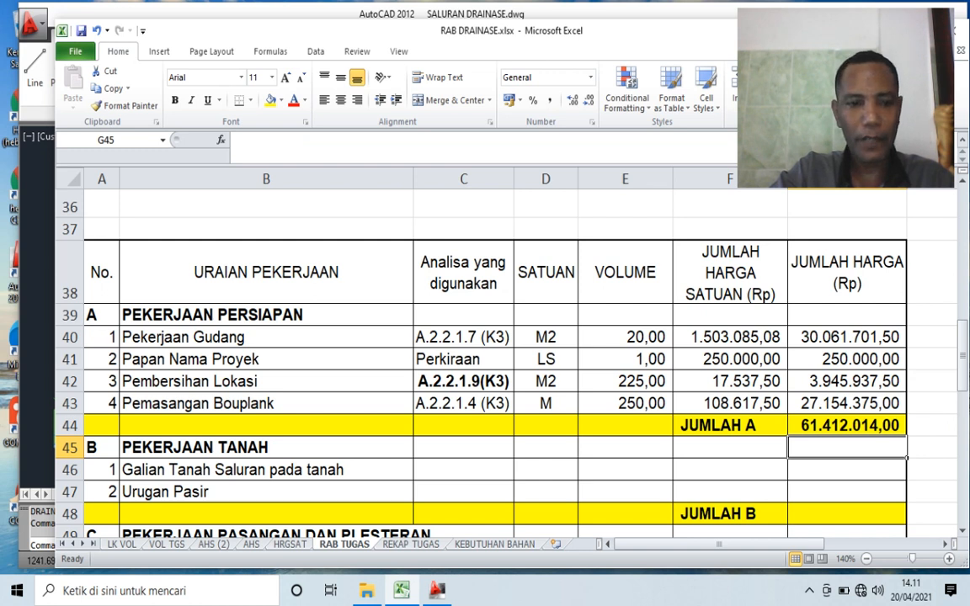
- Link the analysis code of Galian Tanah Saluran pada tanah in C46 to A.2.3.1.1 in A128 on the AHS sheet
scroll(505, 362, down, 2)
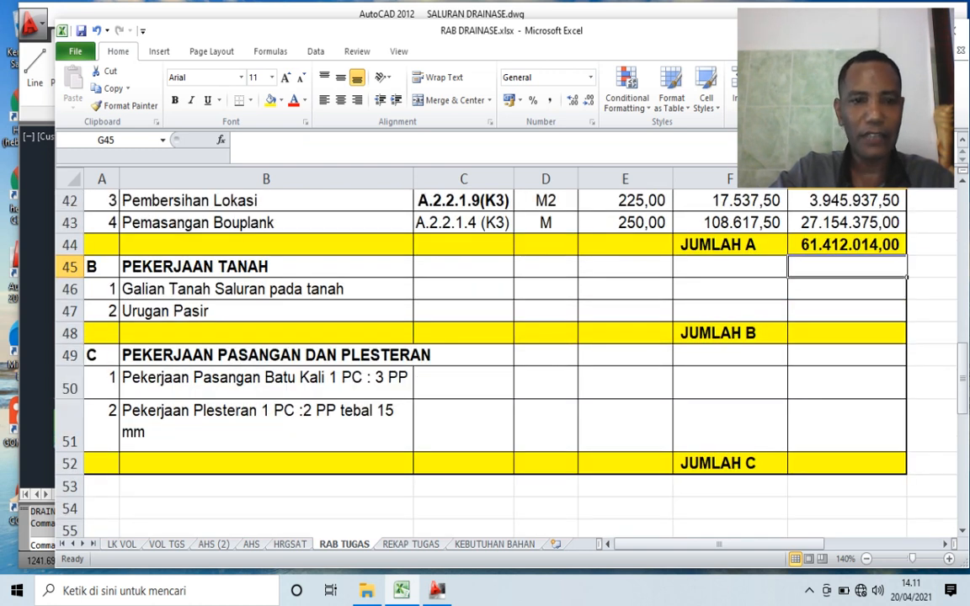
click(463, 289)
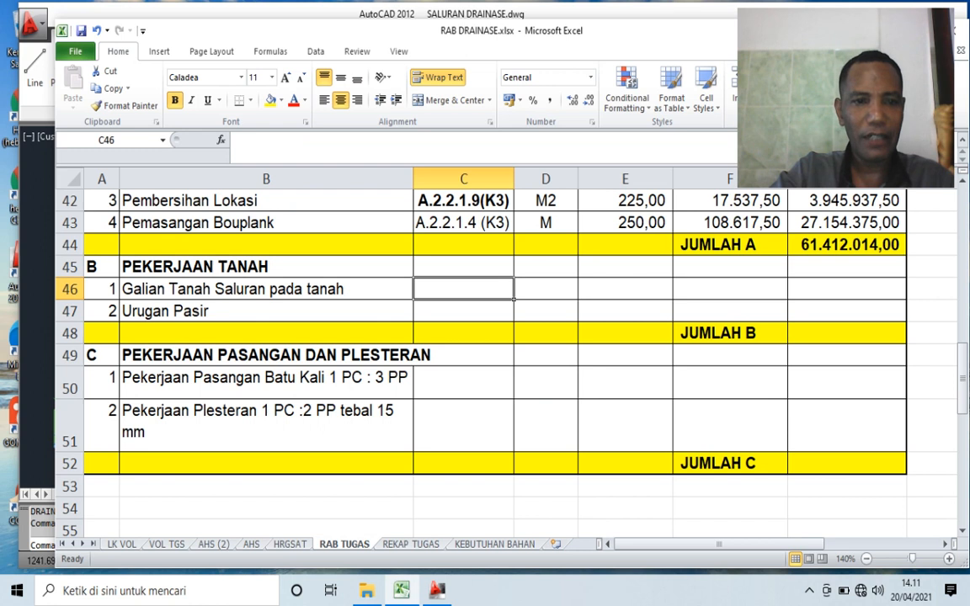
text(=)
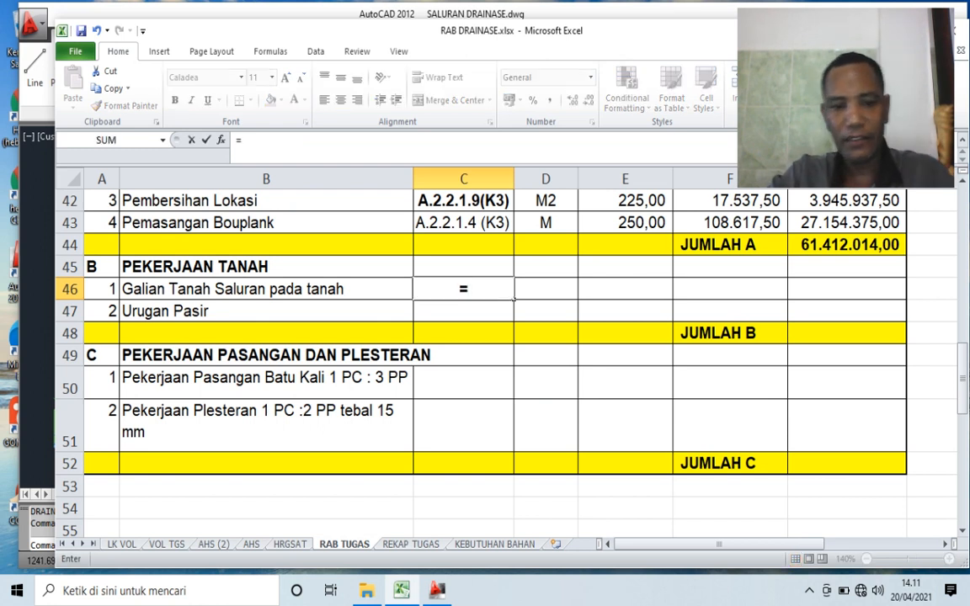
click(251, 544)
scroll(505, 363, down, 8)
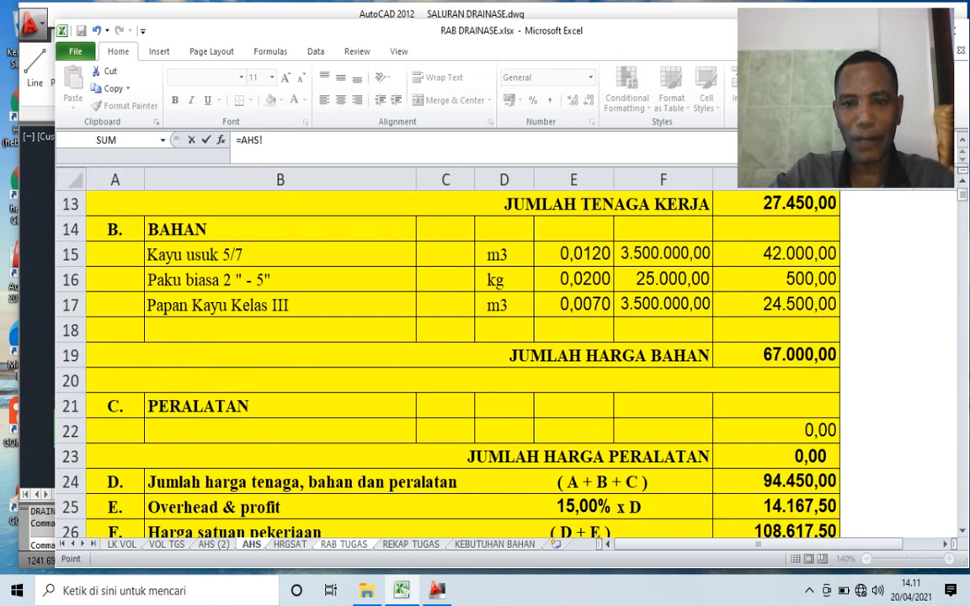
scroll(506, 363, down, 19)
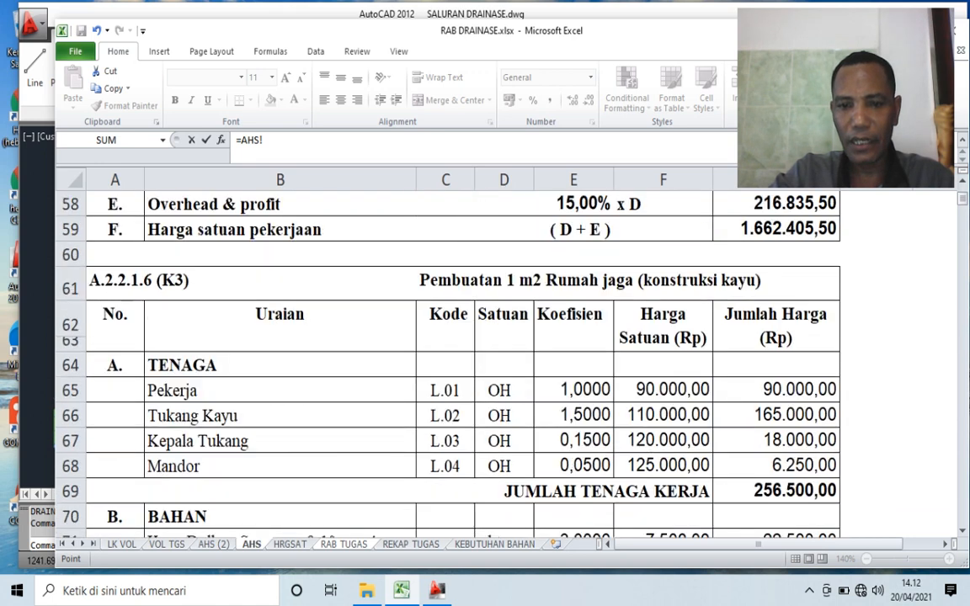
scroll(506, 362, down, 13)
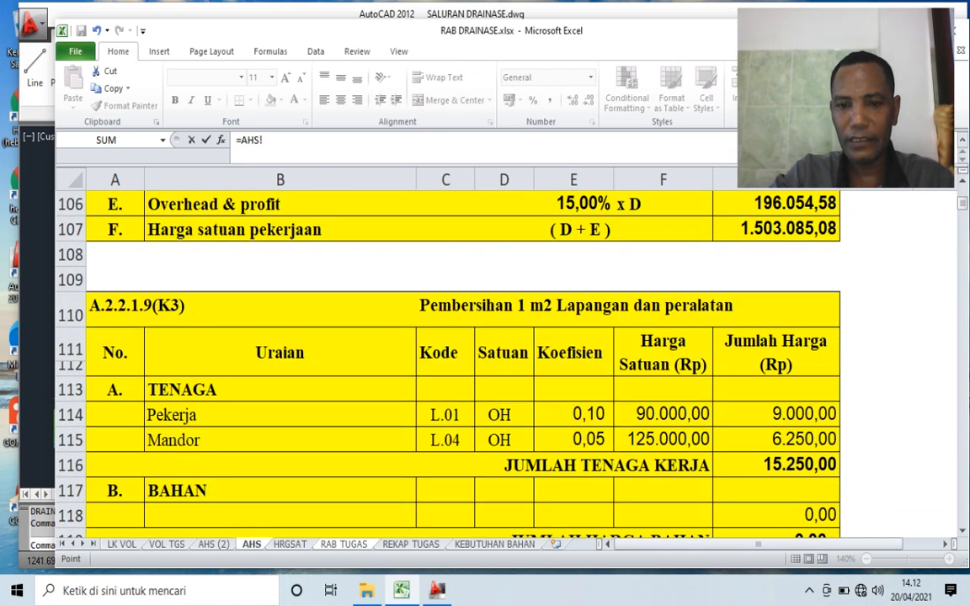
scroll(506, 362, down, 1)
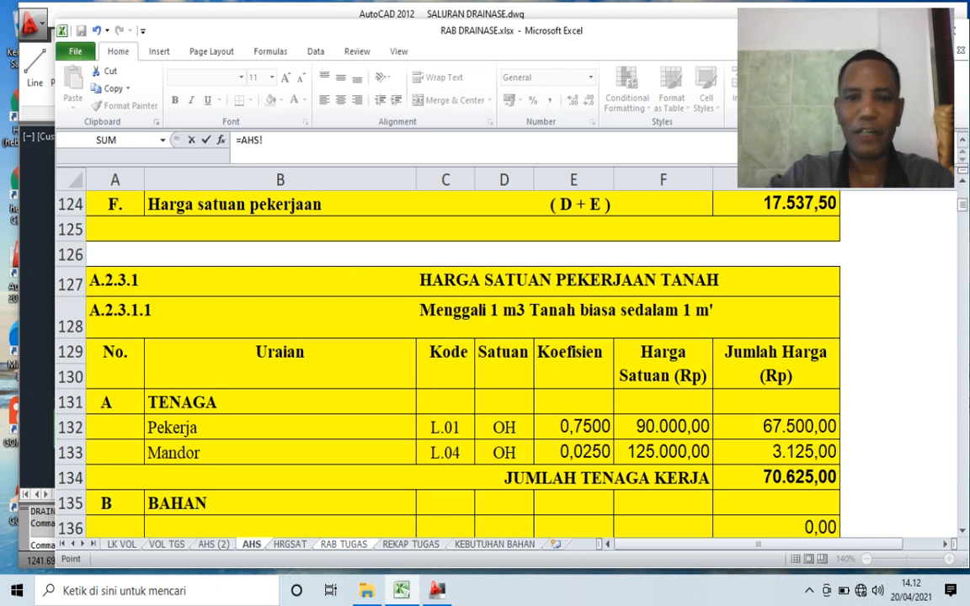
click(119, 310)
key(Return)
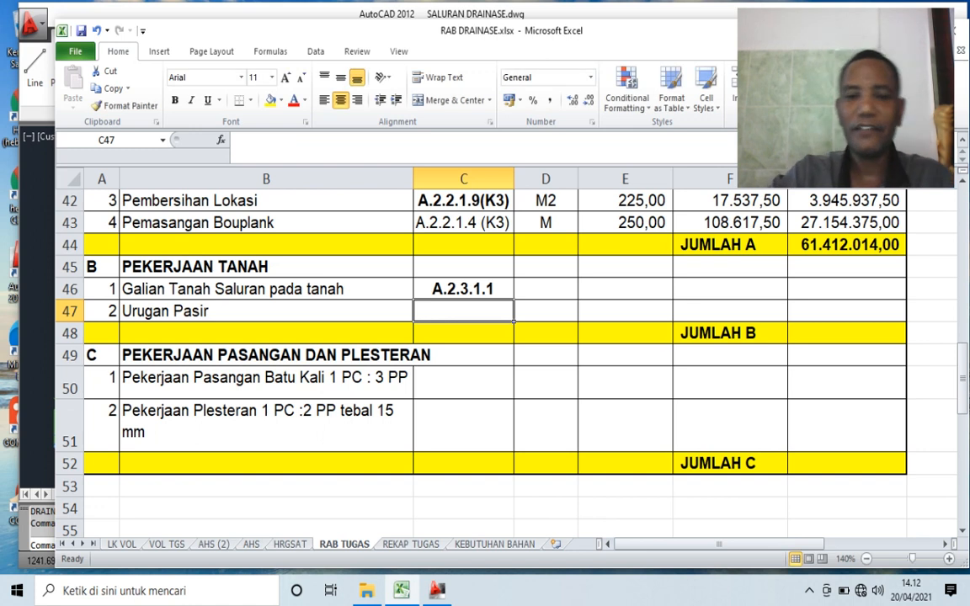
- Enter M3 as the unit for Galian Tanah Saluran pada tanah in D46
click(546, 289)
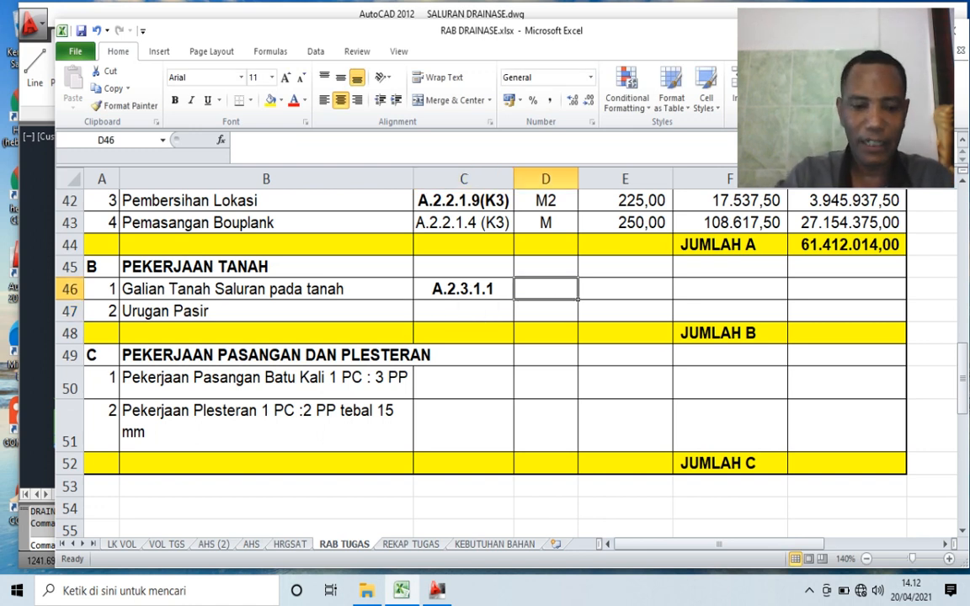
text(M3)
click(581, 295)
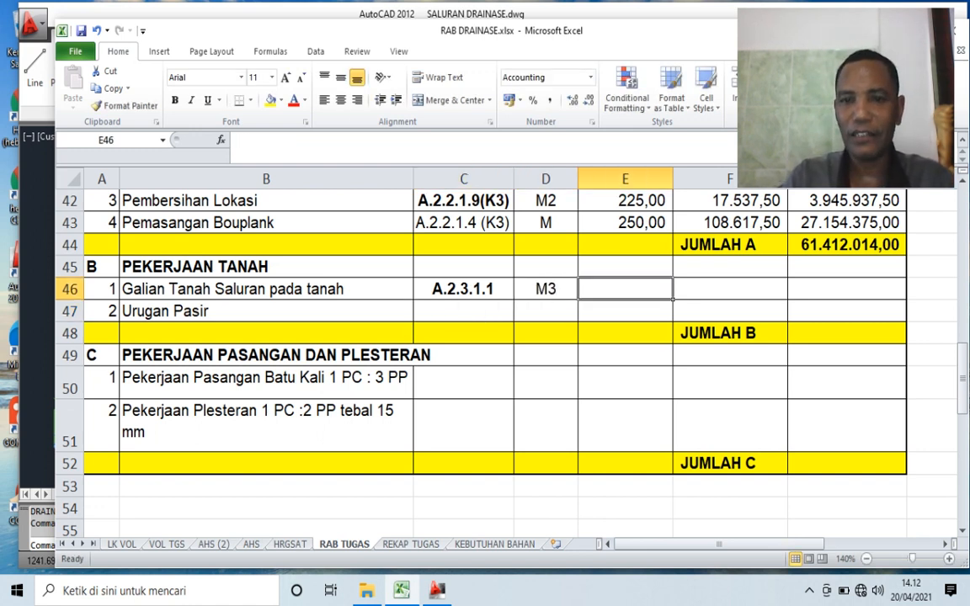
- Link the volume of Galian Tanah Saluran pada tanah in E46 to the Galian Tanah Total Volume in M81 on the VOL TGS sheet
scroll(505, 354, up, 2)
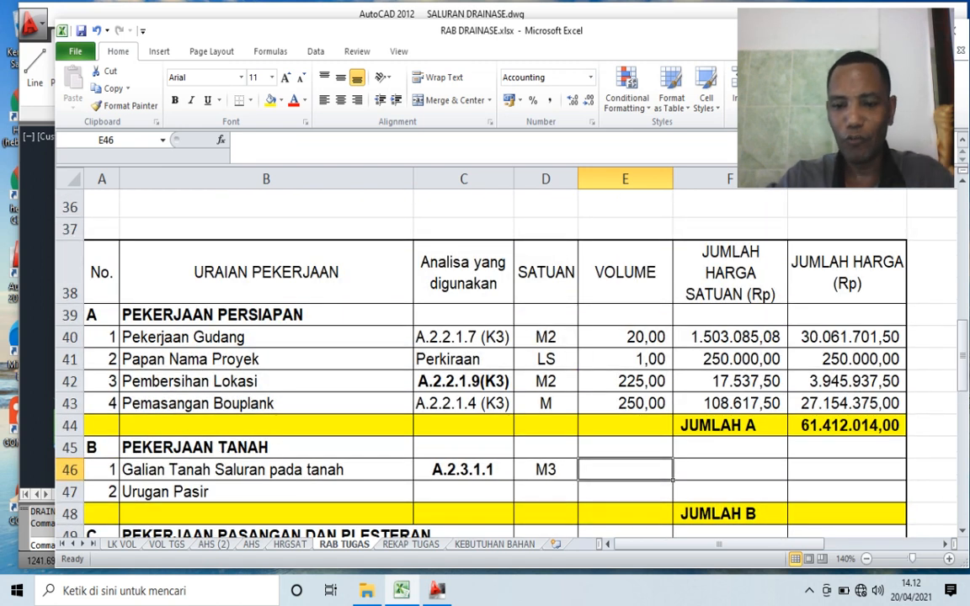
text(=)
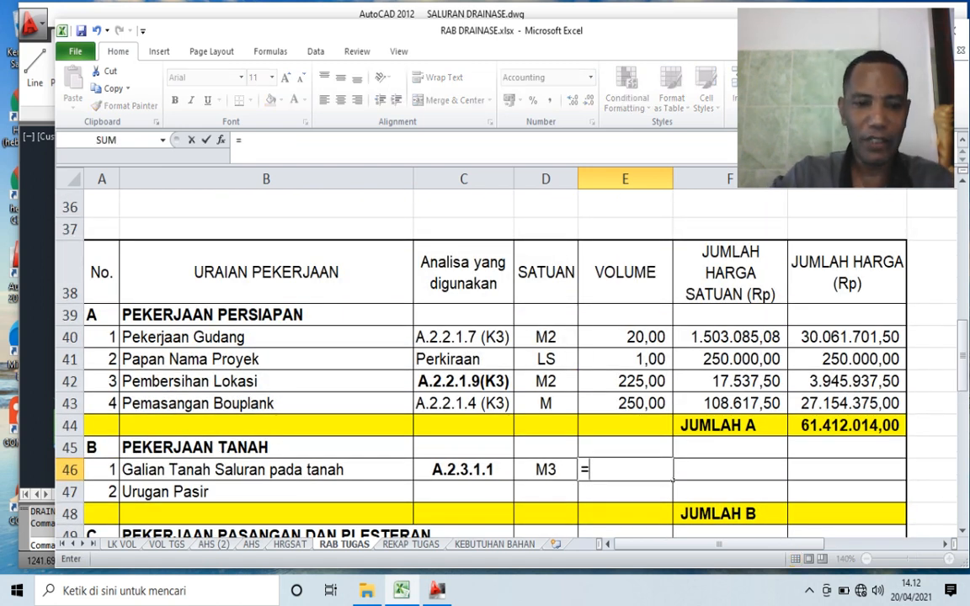
click(166, 544)
scroll(317, 421, down, 2)
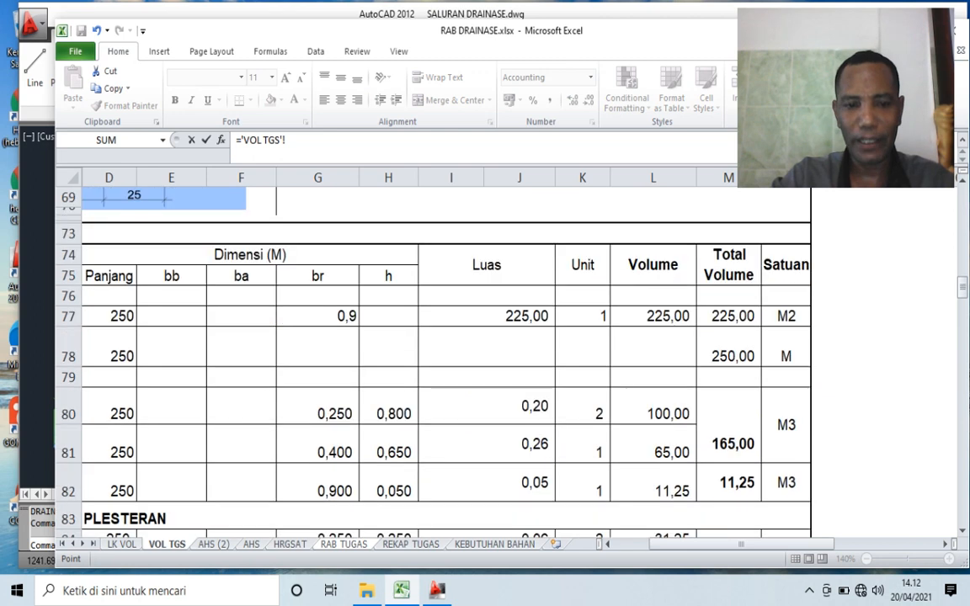
click(317, 444)
key(Up)
key(Left)
key(Left)
key(Left)
key(Left)
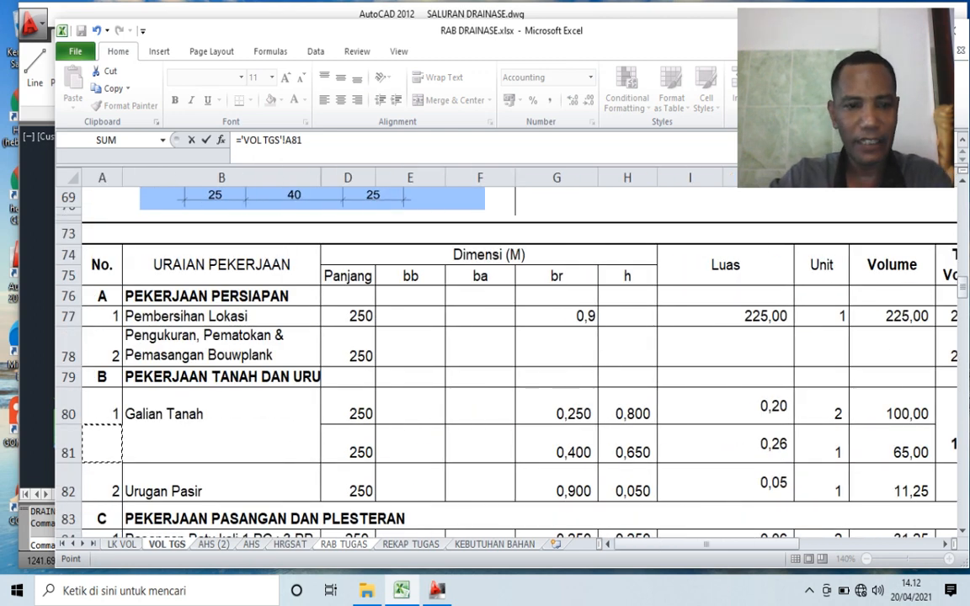
key(Right)
key(Right)
key(Right)
key(Right)
key(Right)
key(Right)
key(Right)
key(Right)
key(Right)
key(Right)
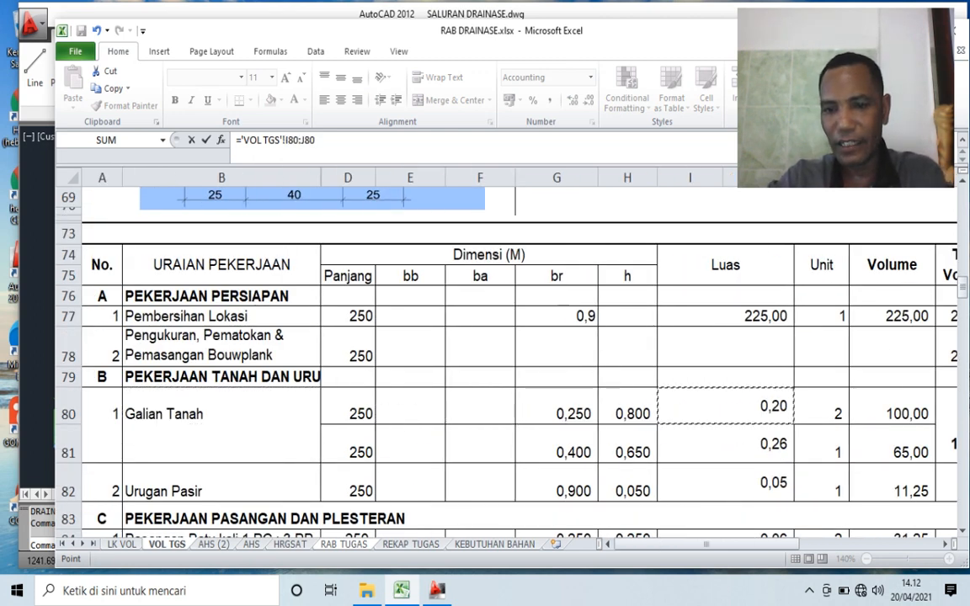
key(Down)
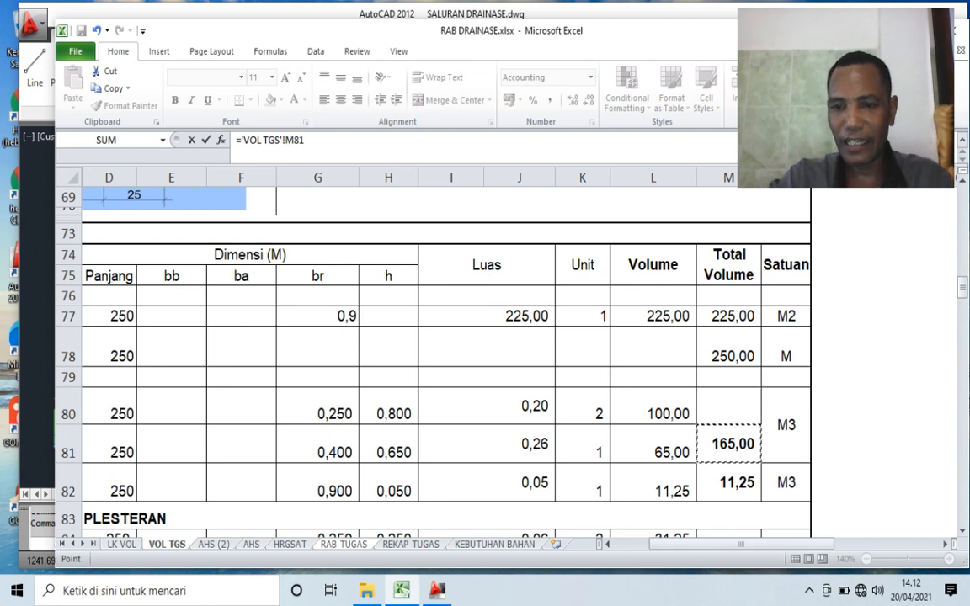
key(Return)
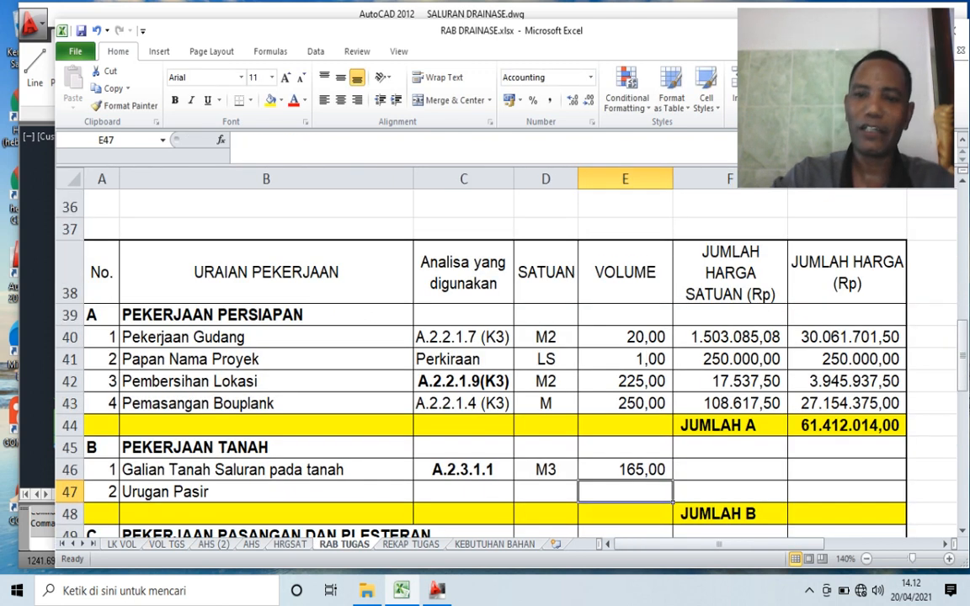
- Link the unit price of Galian Tanah Saluran pada tanah in F46 to the Harga satuan pekerjaan in G88 on the AHS (2) sheet
key(Up)
key(Right)
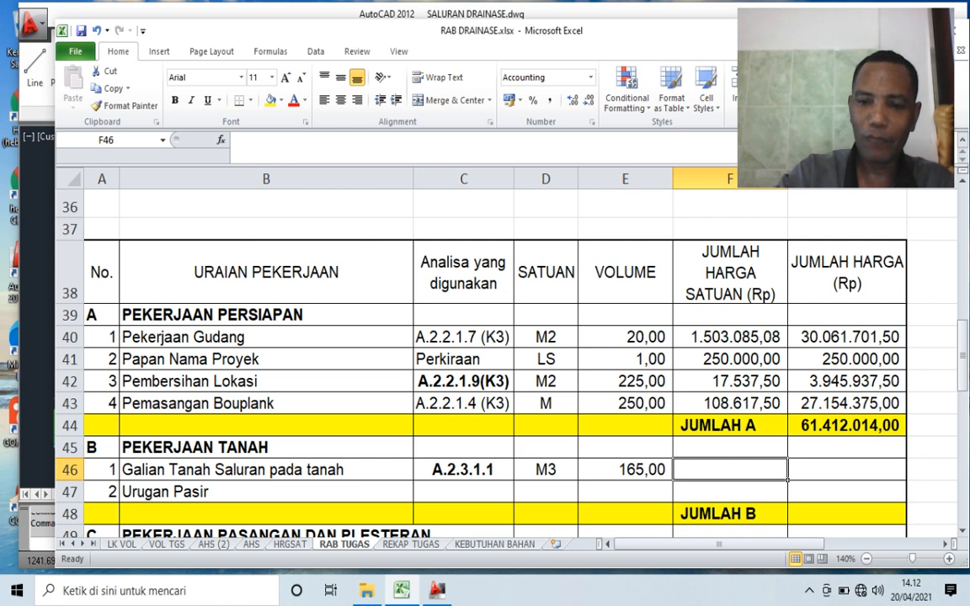
text(=)
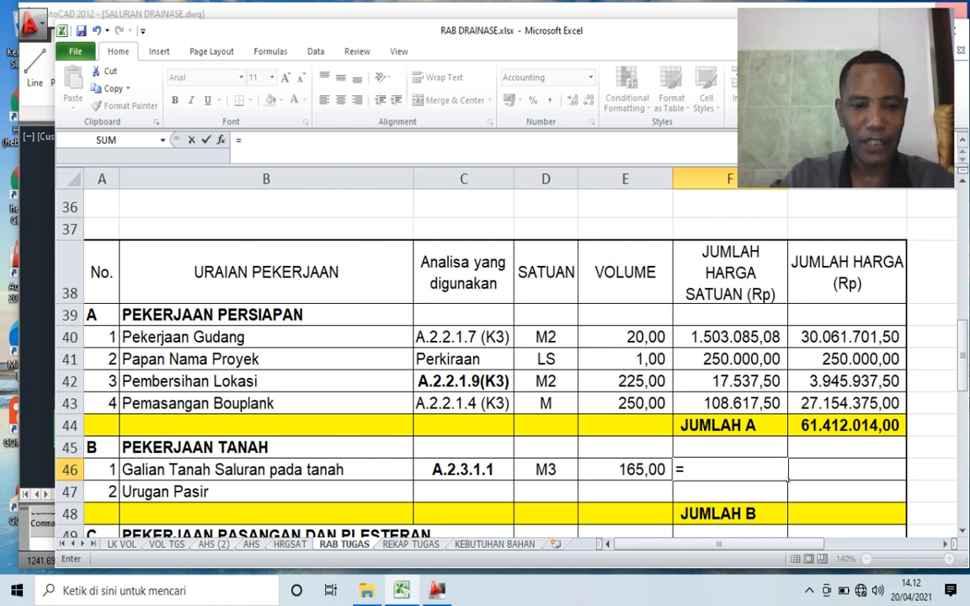
key(ctrl+Page_Up)
key(ctrl+Page_Up)
key(ctrl+Page_Up)
scroll(463, 362, up, 4)
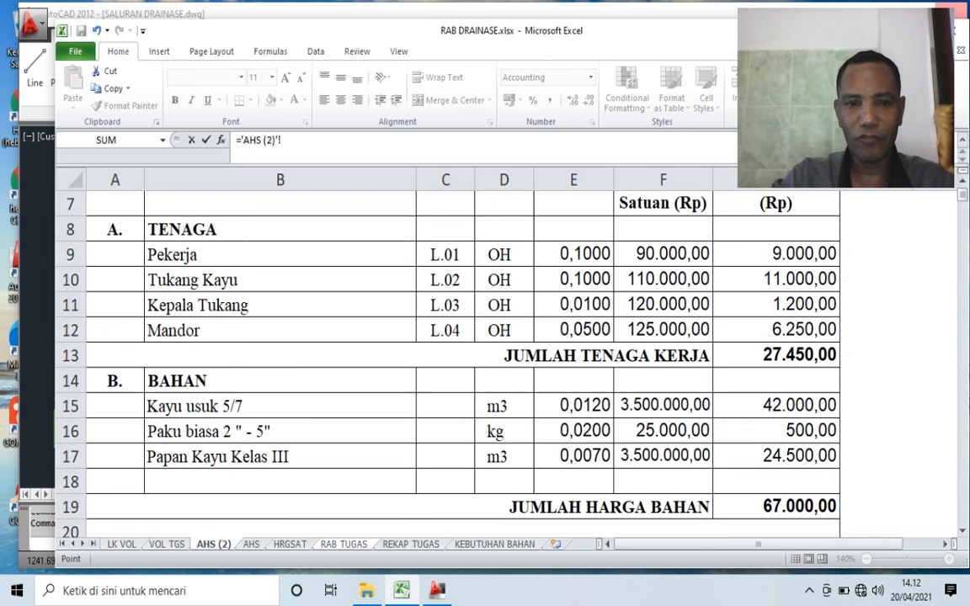
scroll(463, 362, down, 8)
scroll(463, 362, up, 1)
scroll(464, 362, down, 3)
scroll(463, 362, down, 11)
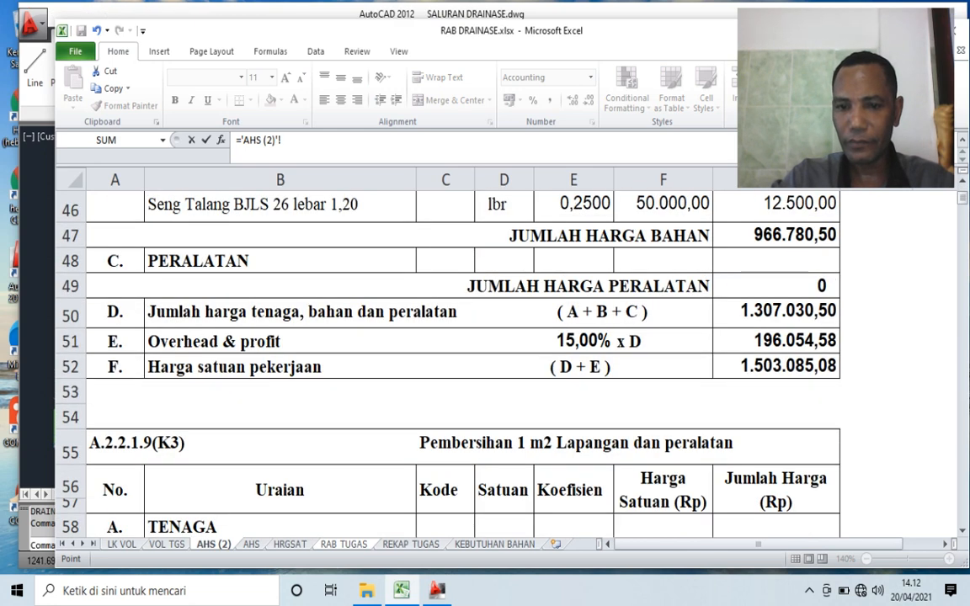
scroll(463, 362, down, 1)
click(539, 287)
scroll(539, 288, down, 3)
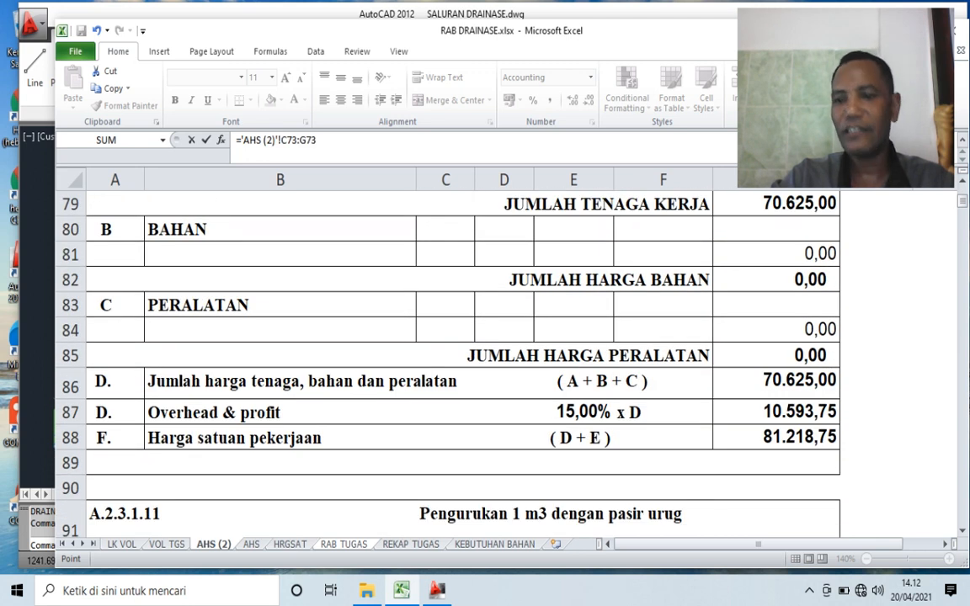
click(775, 437)
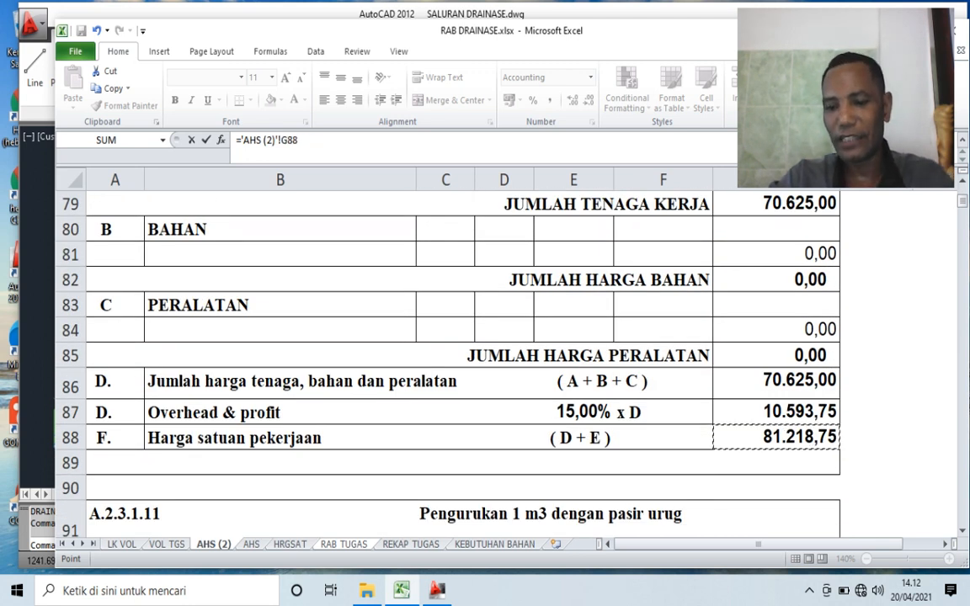
key(Return)
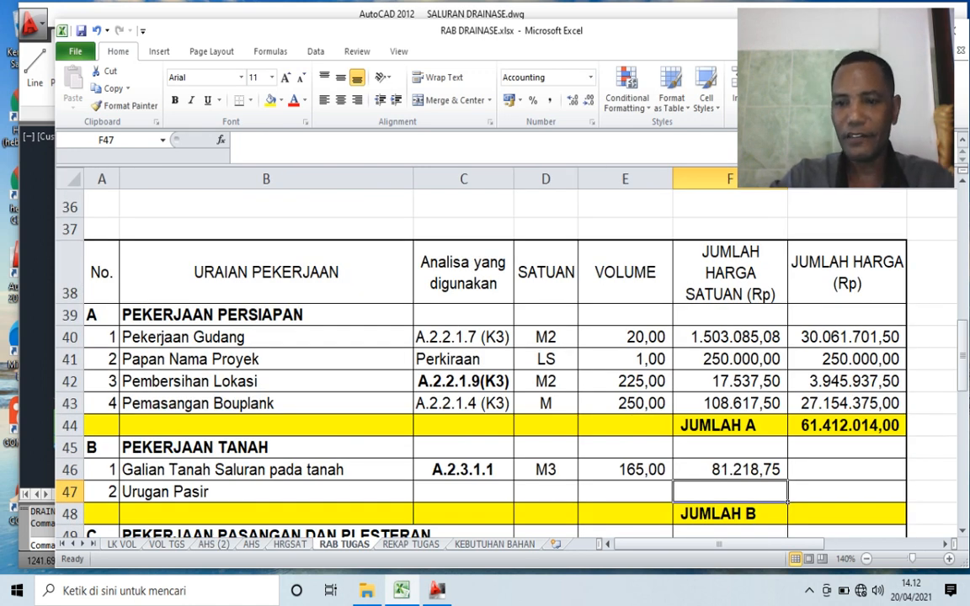
- Copy the volume times unit price formula from G42 into G46:G47 for the Pekerjaan Tanah items
click(847, 470)
click(848, 381)
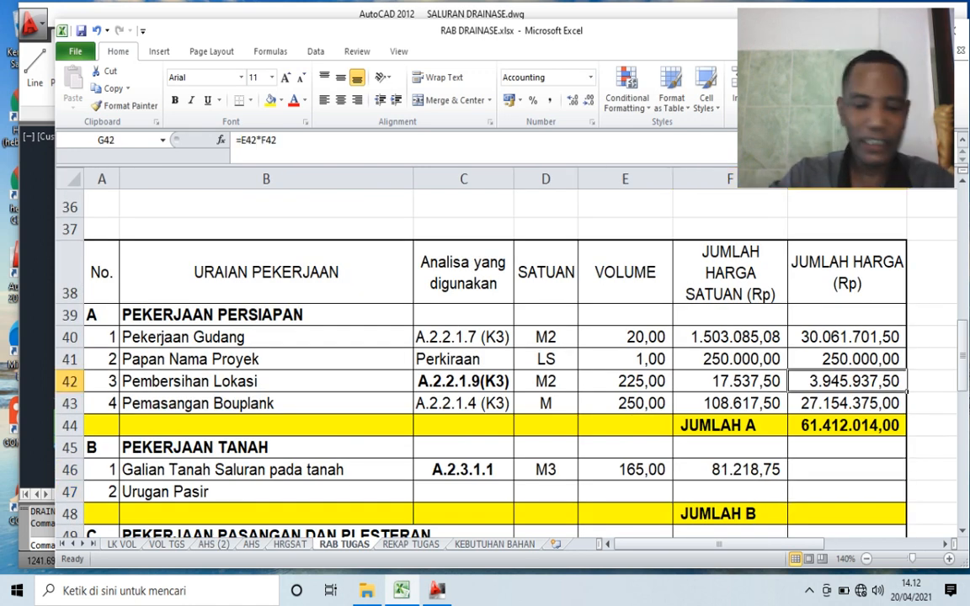
key(ctrl+c)
key(Down)
key(Down)
key(Down)
key(Down)
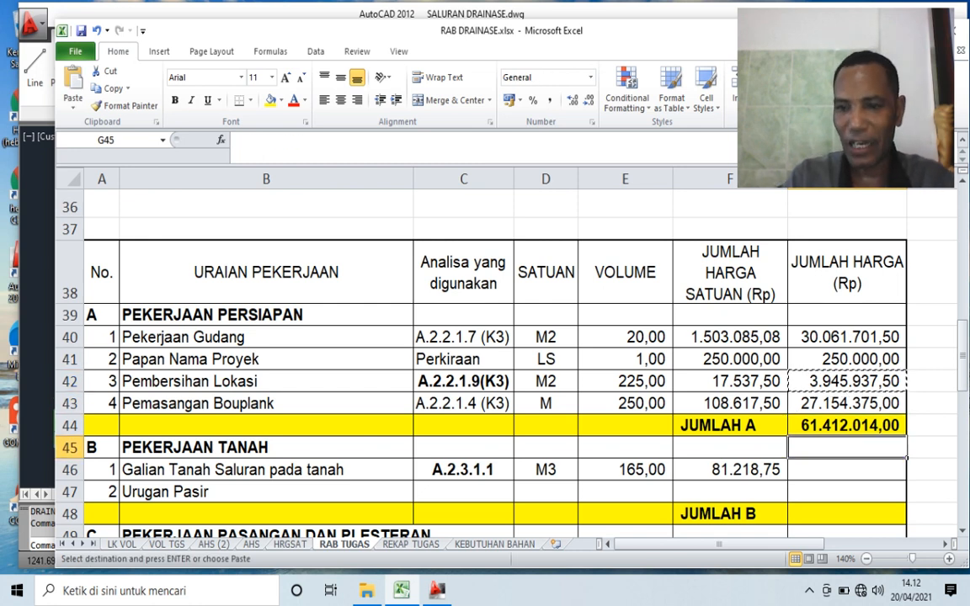
key(shift+Down)
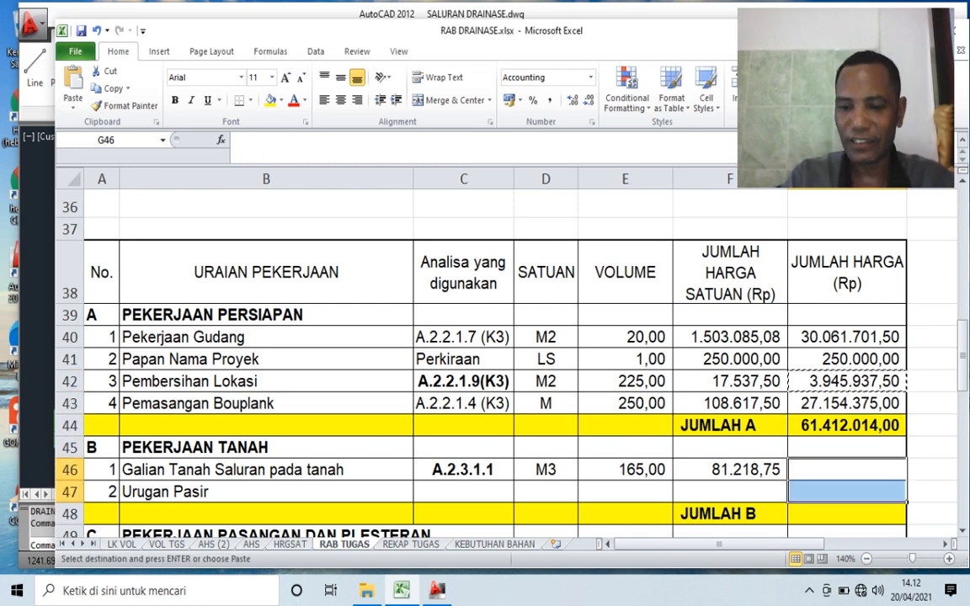
key(Return)
- Copy the total price formula from G46 into G50:G51 for the Pekerjaan Pasangan dan Plesteran items
scroll(505, 354, down, 2)
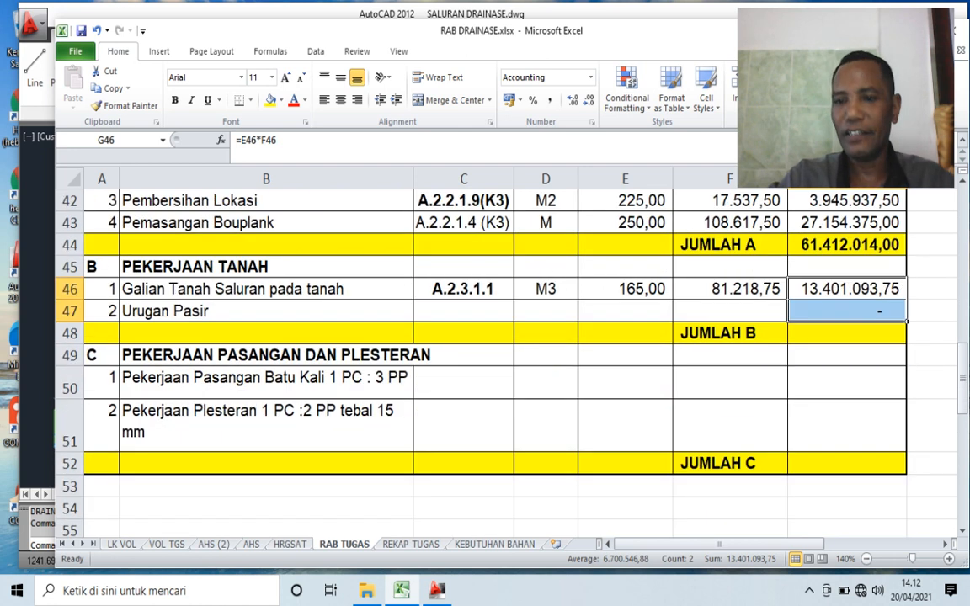
click(846, 356)
click(847, 289)
key(ctrl+c)
key(Down)
key(Down)
key(Down)
key(shift+Down)
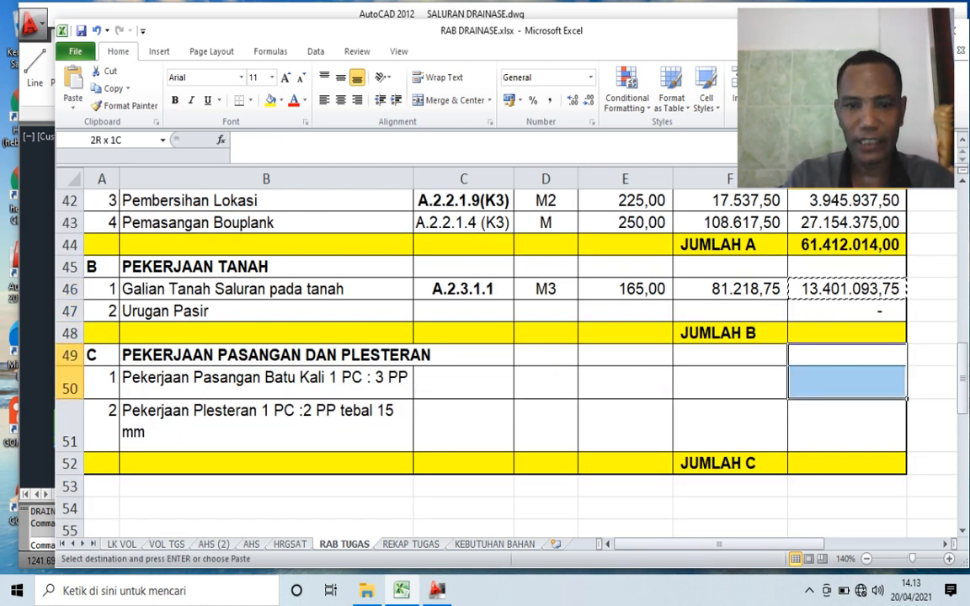
key(Up)
key(Down)
key(Down)
key(shift+Down)
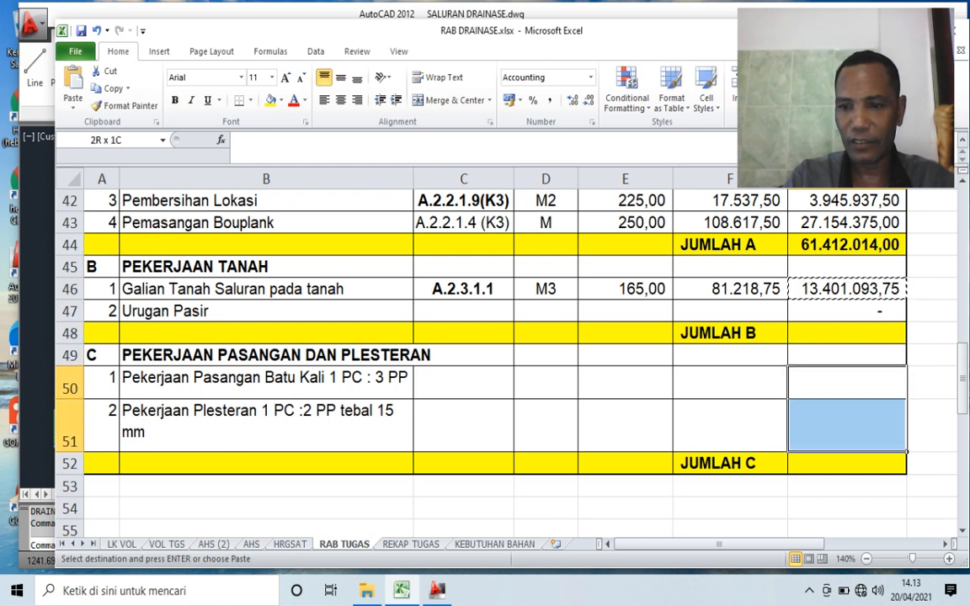
key(Return)
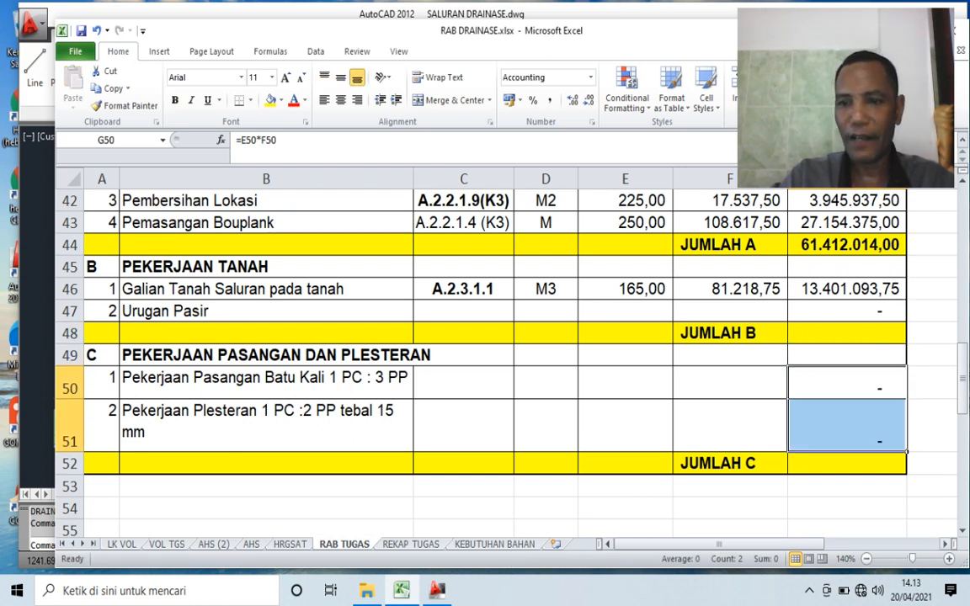
click(847, 530)
- Link the analysis code of Urugan Pasir in C47 to A.2.3.1.11 in A296 on the AHS sheet
scroll(848, 506, up, 1)
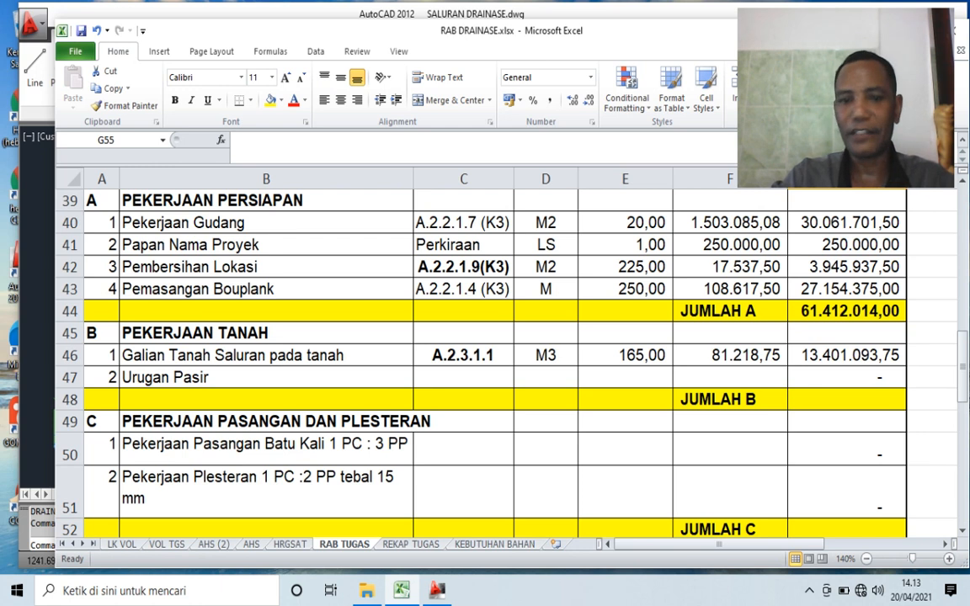
click(463, 377)
scroll(463, 362, up, 2)
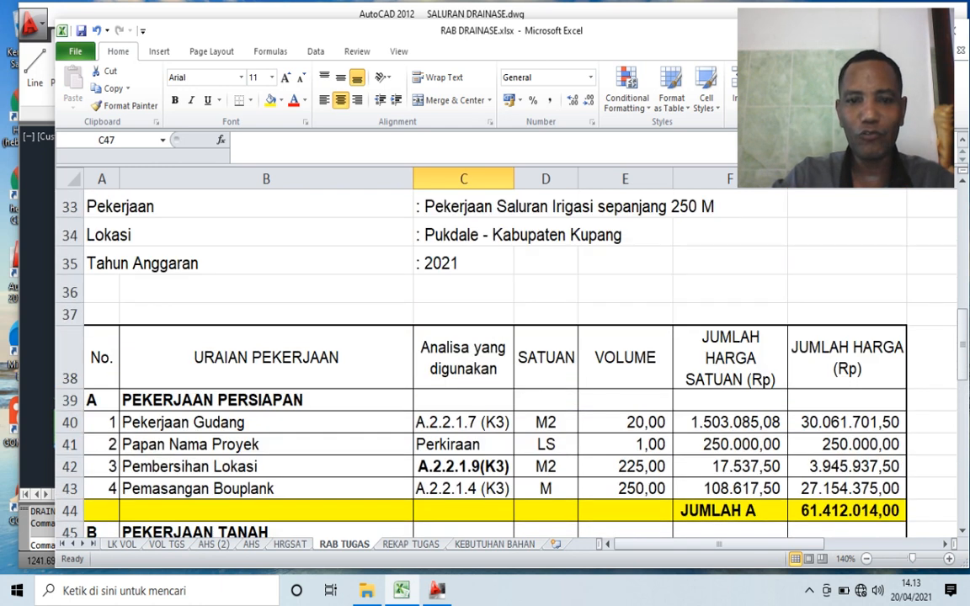
scroll(463, 362, down, 1)
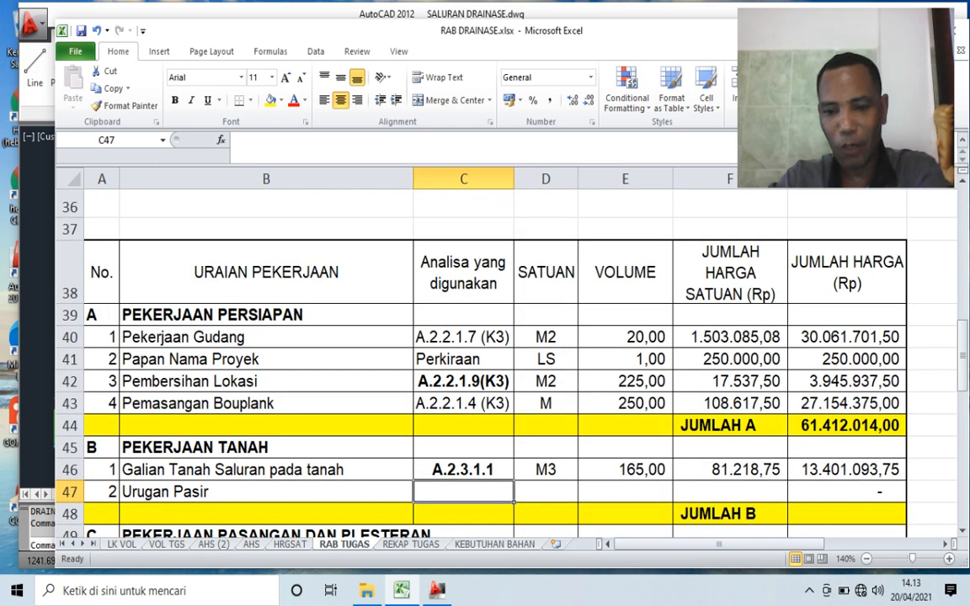
text(=)
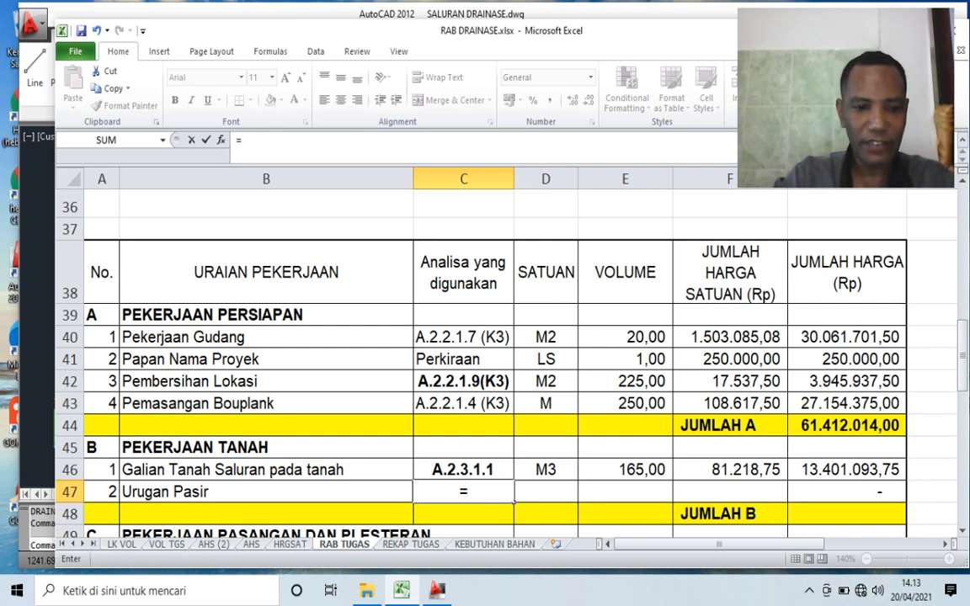
click(251, 544)
scroll(464, 362, down, 8)
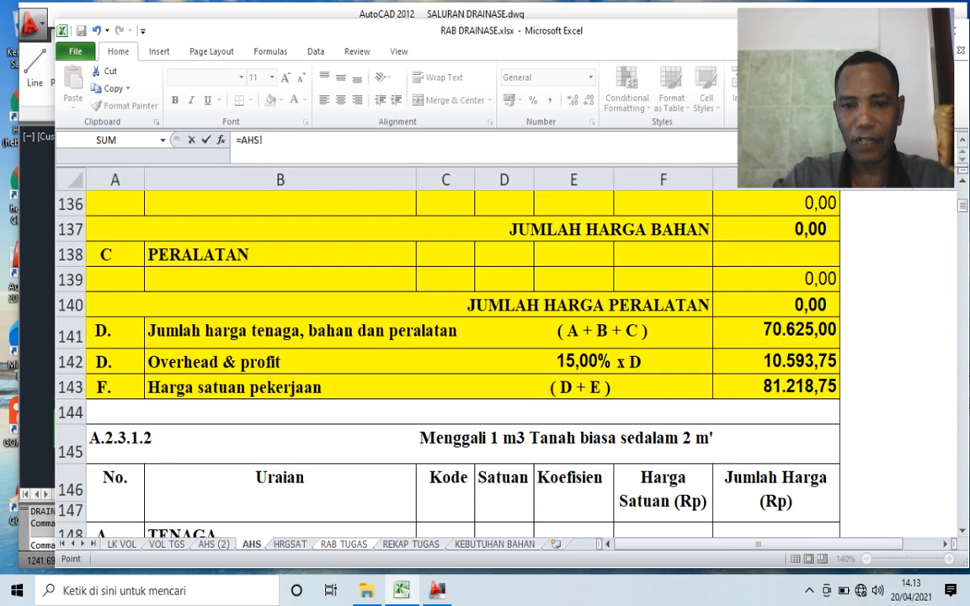
scroll(463, 362, down, 8)
scroll(464, 363, up, 2)
scroll(463, 362, down, 6)
scroll(463, 362, down, 20)
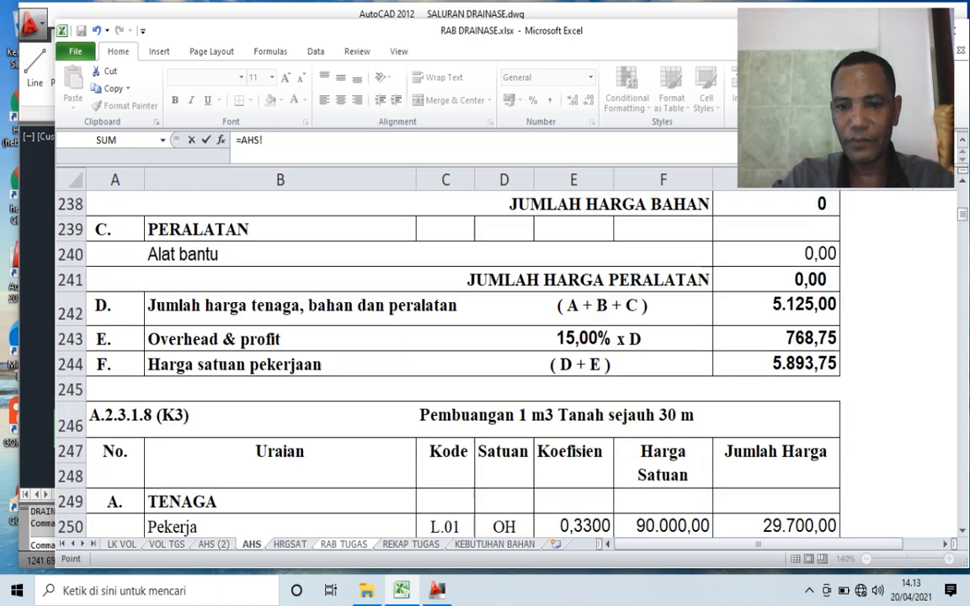
scroll(463, 362, down, 12)
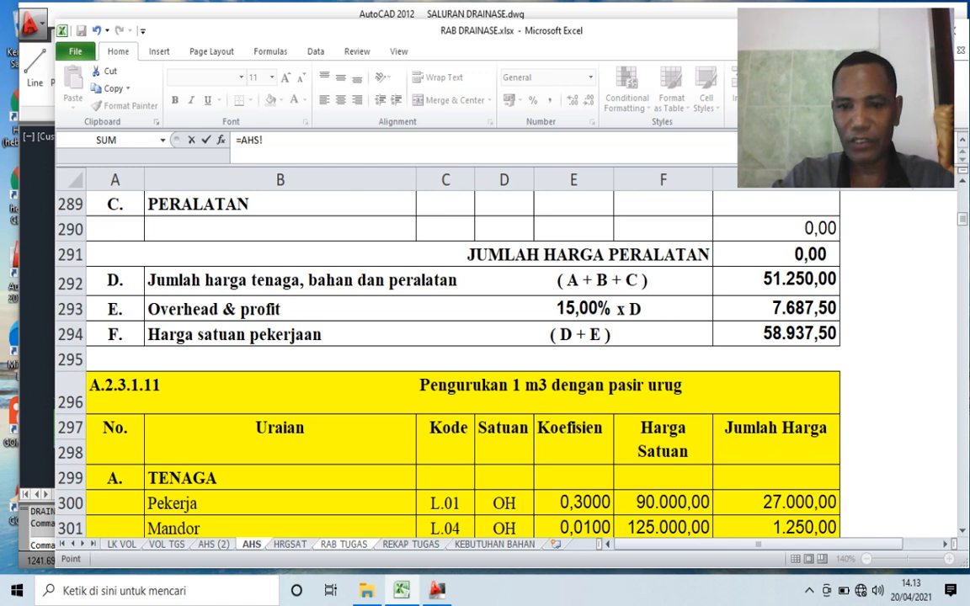
scroll(463, 362, down, 1)
click(168, 316)
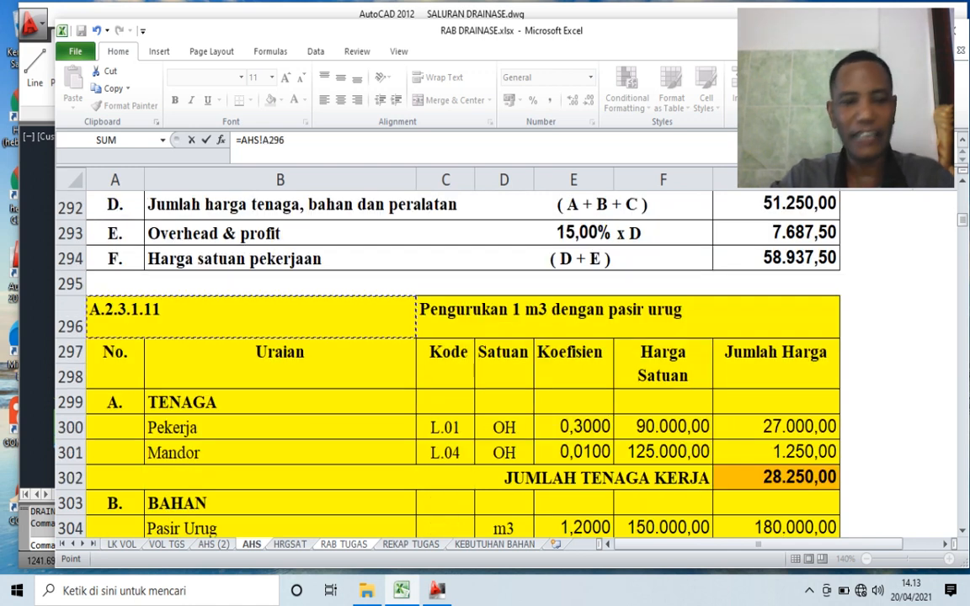
key(Return)
- Enter M3 as the unit for Urugan Pasir in D47
click(546, 492)
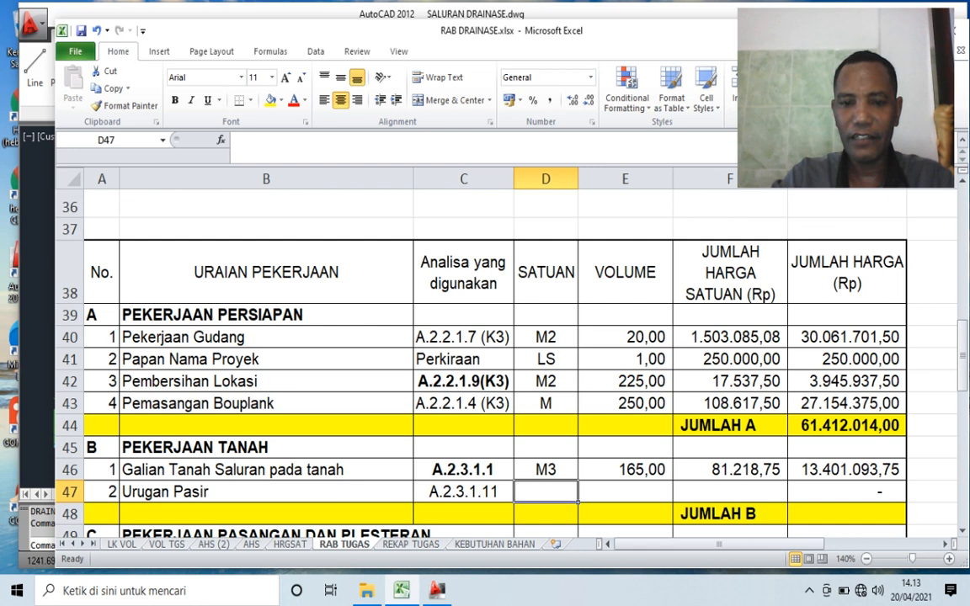
text(M3)
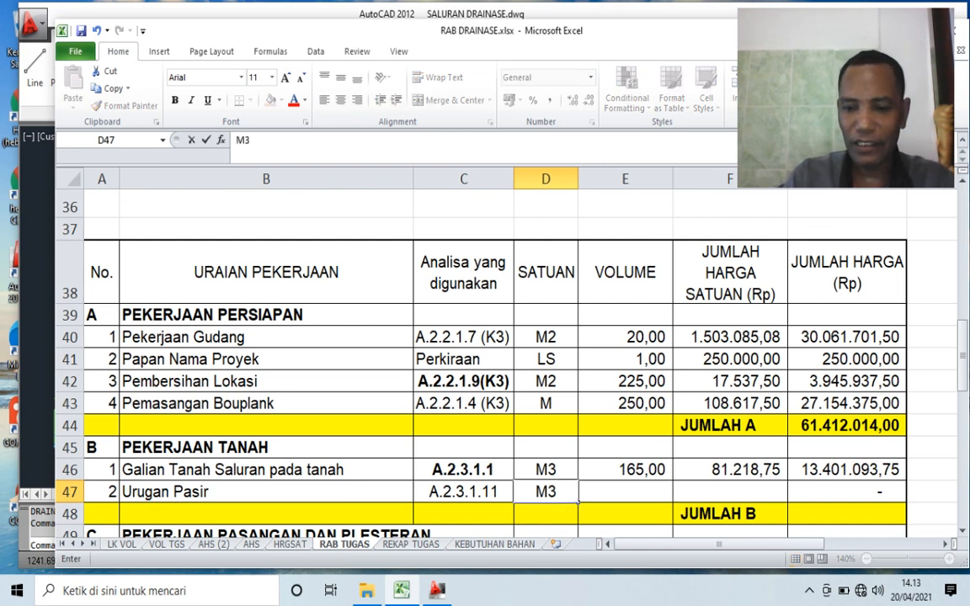
key(Tab)
- Link the volume of Urugan Pasir in E47 to its Total Volume in M82 on the VOL TGS sheet
text(=)
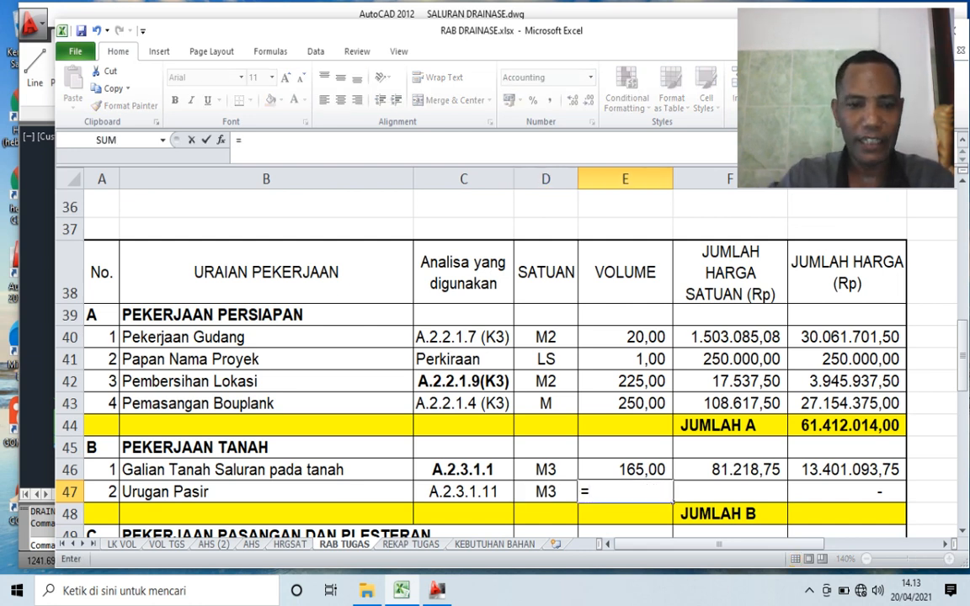
click(166, 544)
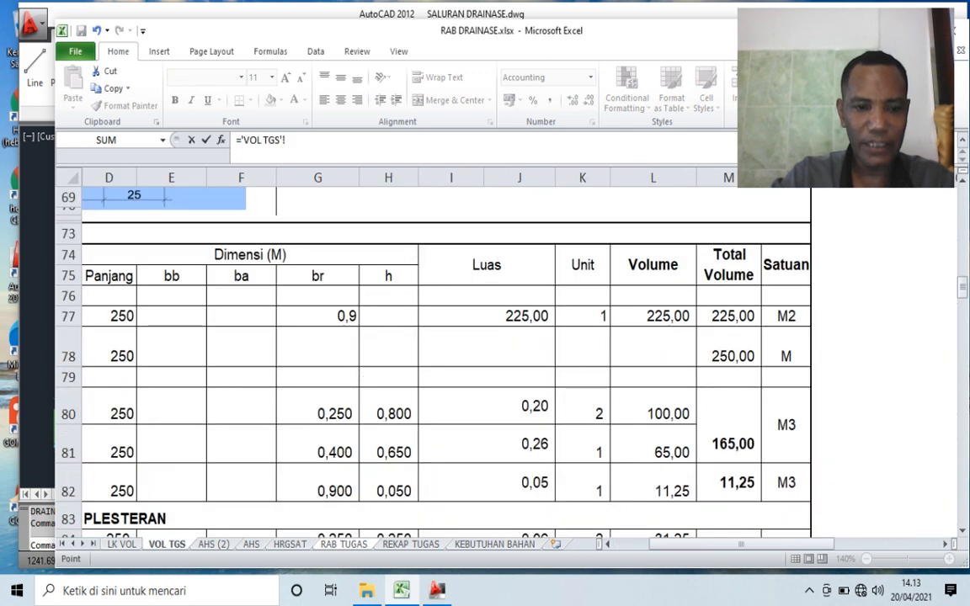
key(Left)
key(Left)
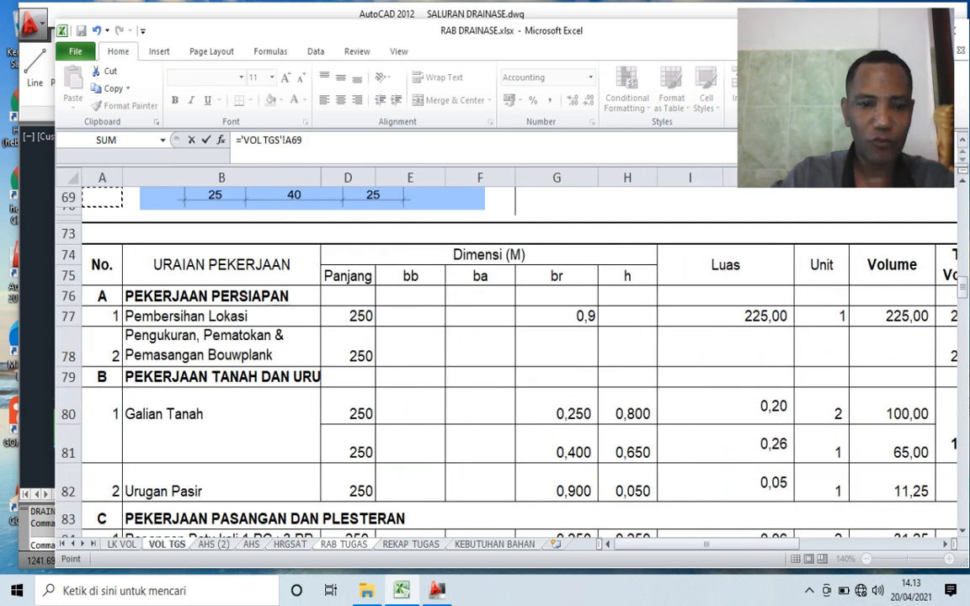
click(226, 484)
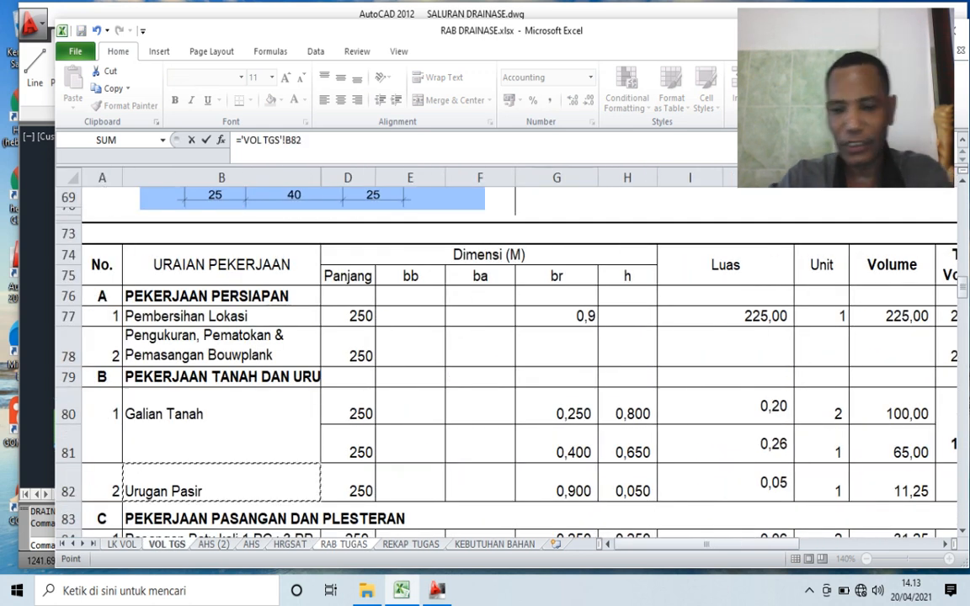
key(Right)
key(Right)
key(Right)
key(Right)
key(Right)
key(Right)
key(Right)
key(Right)
key(Right)
key(Right)
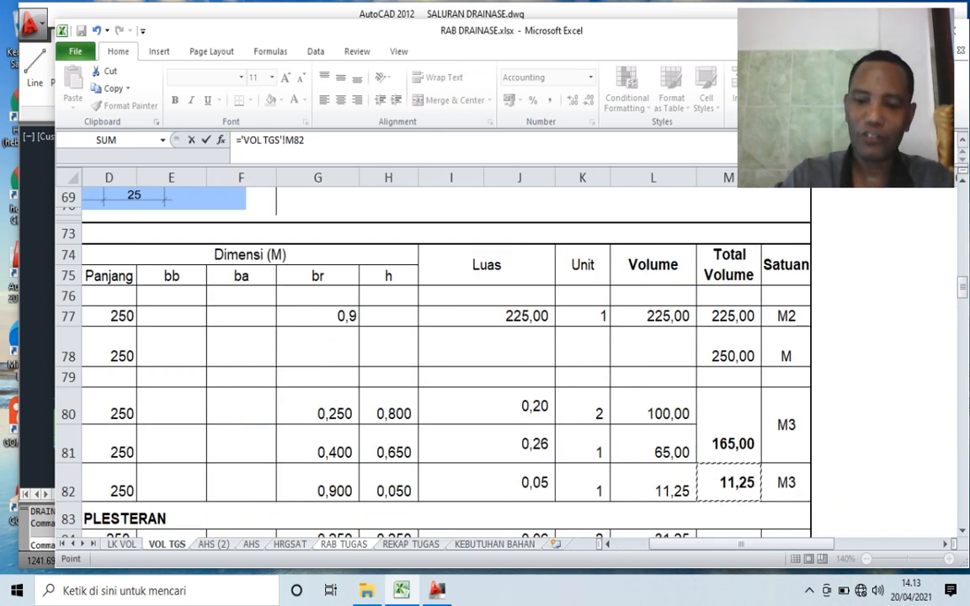
key(Return)
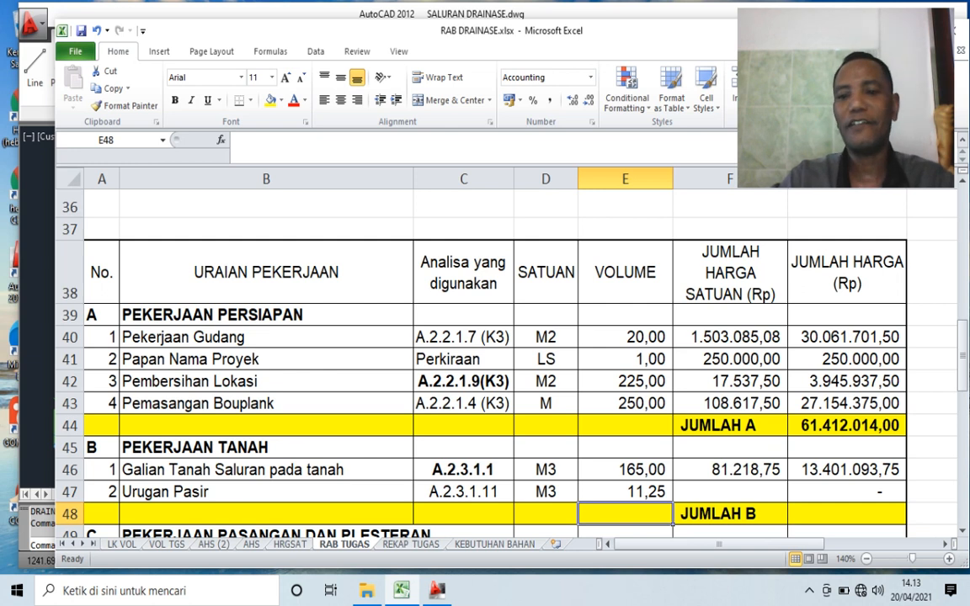
- Link the unit price of Urugan Pasir in F47 to its Harga satuan pekerjaan in G106 on the AHS (2) sheet
click(730, 492)
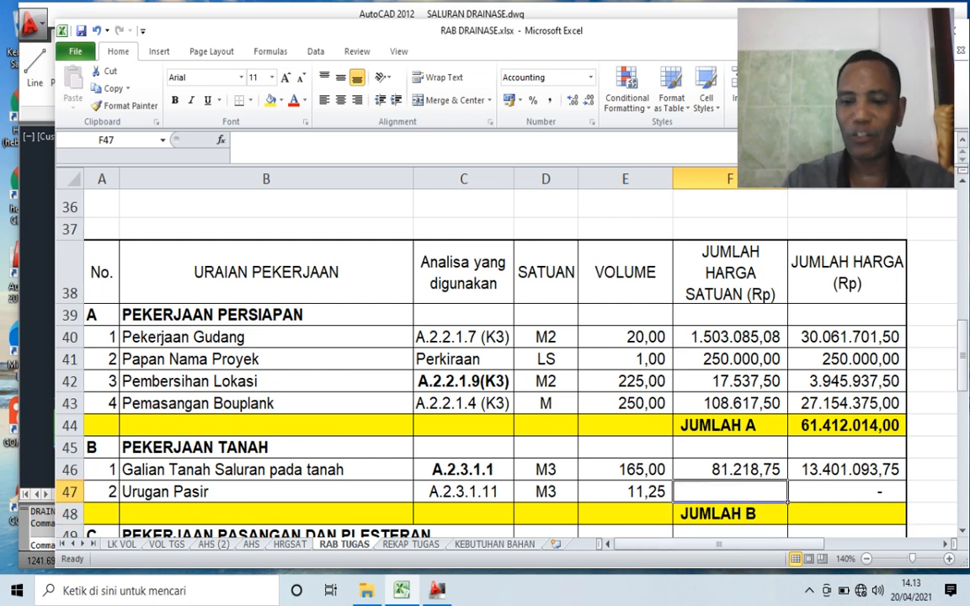
text(=)
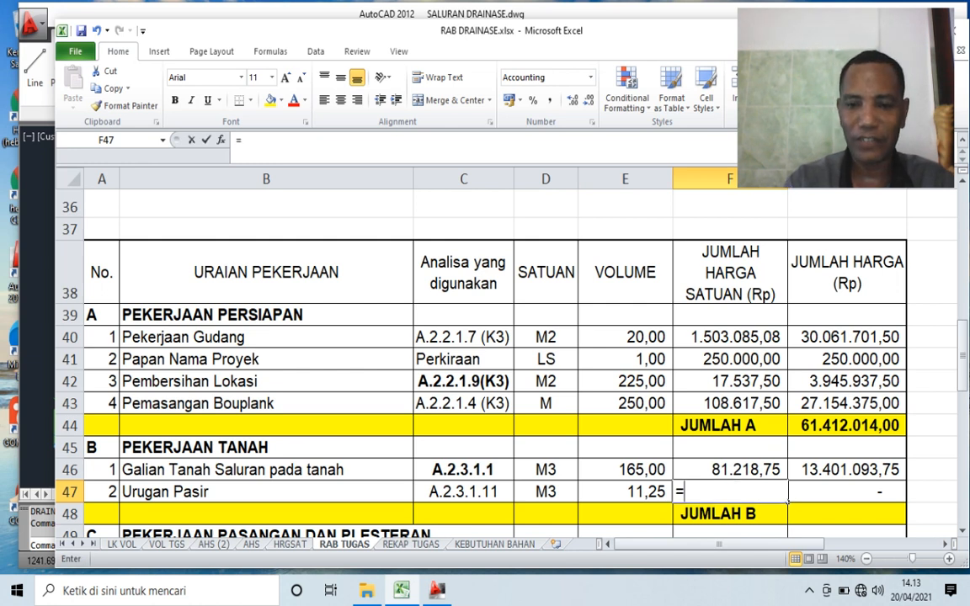
click(214, 545)
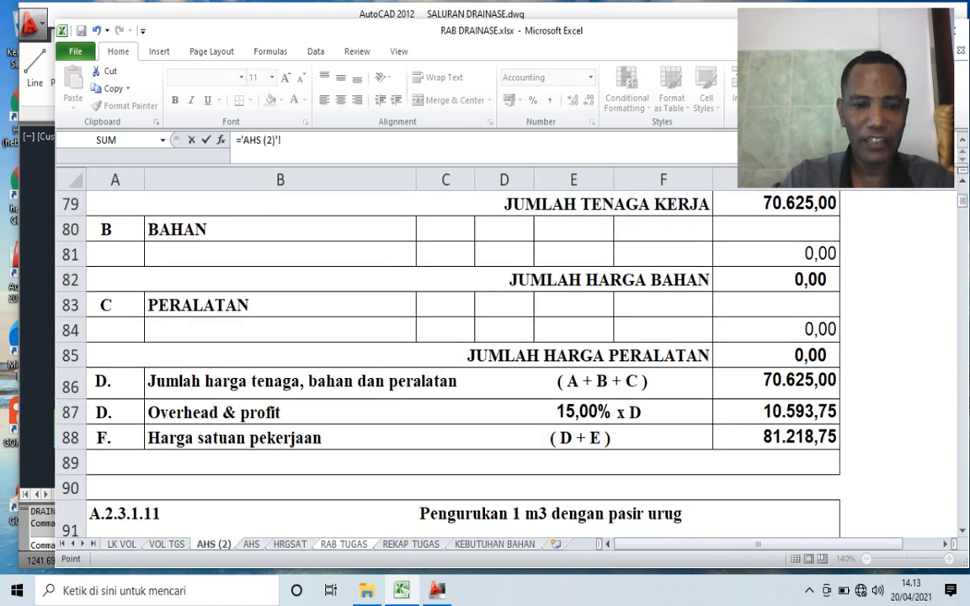
scroll(539, 364, down, 2)
click(539, 364)
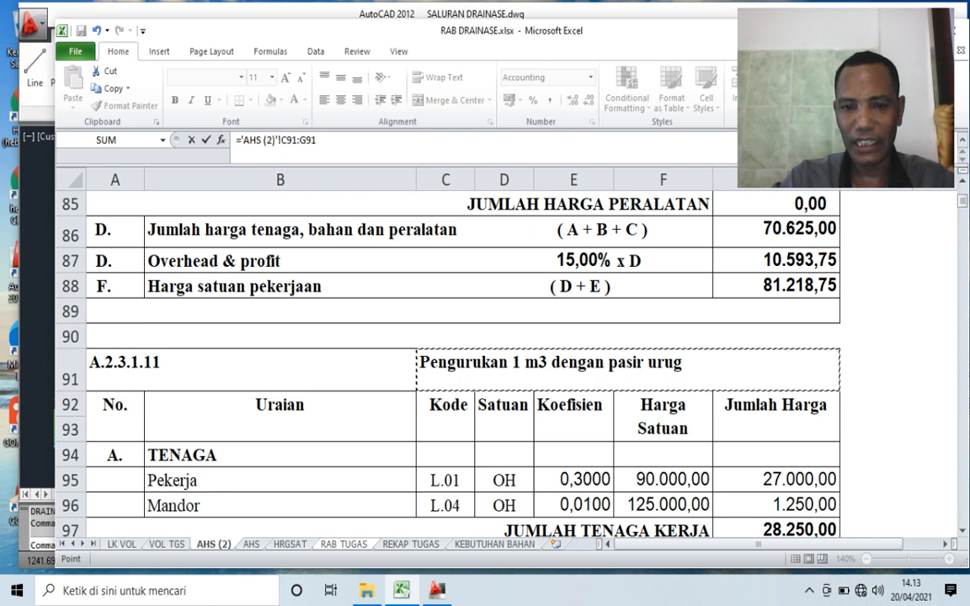
scroll(449, 362, down, 4)
click(777, 438)
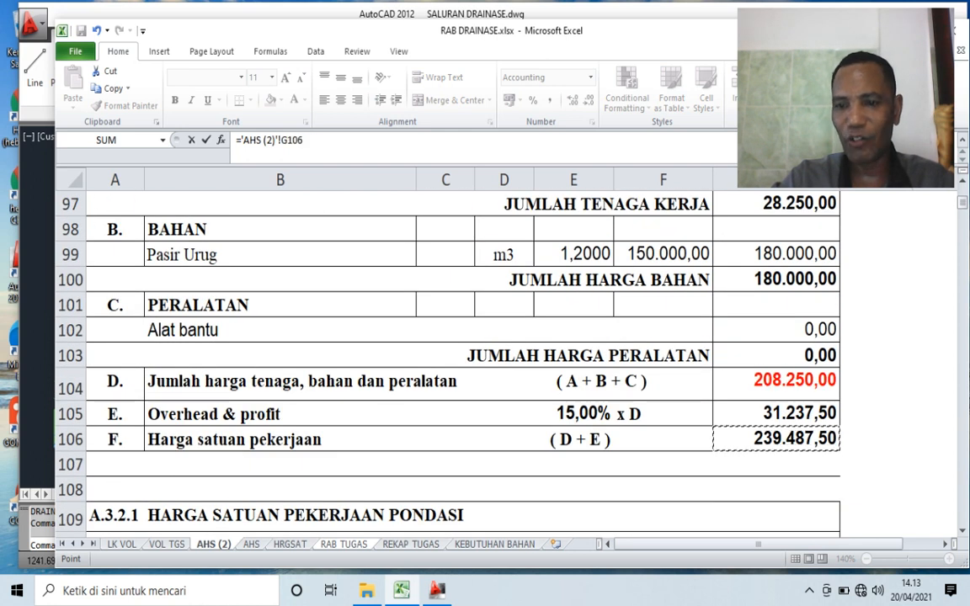
key(Return)
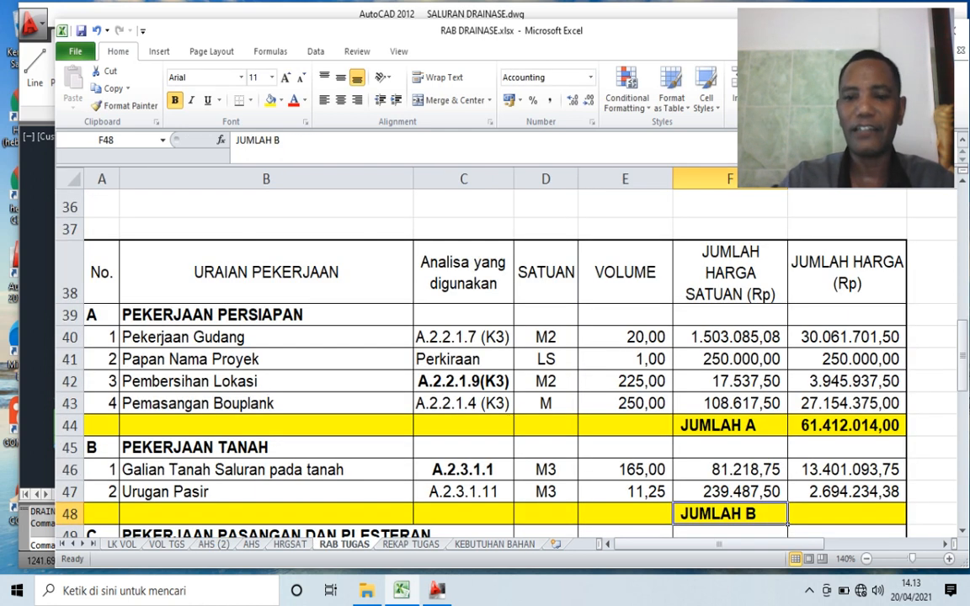
- Calculate the JUMLAH B subtotal in G48 by summing the Pekerjaan Tanah item totals in G46:G47
scroll(506, 363, down, 2)
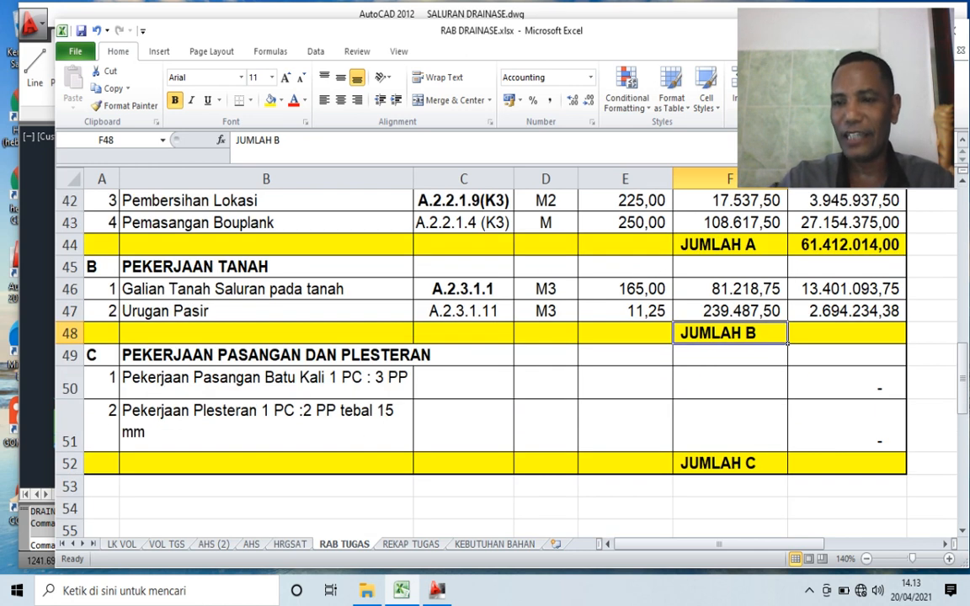
click(626, 311)
click(730, 311)
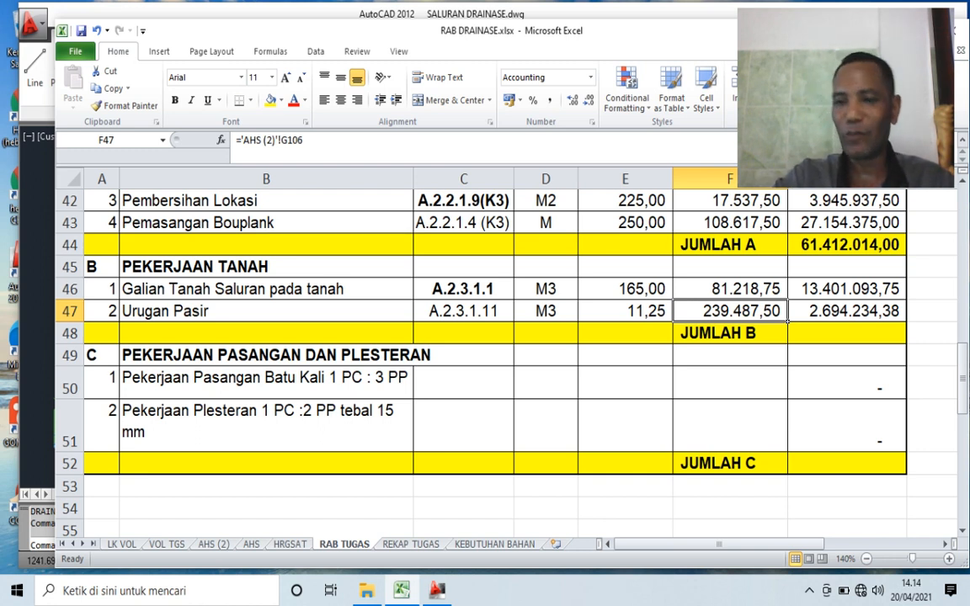
click(846, 334)
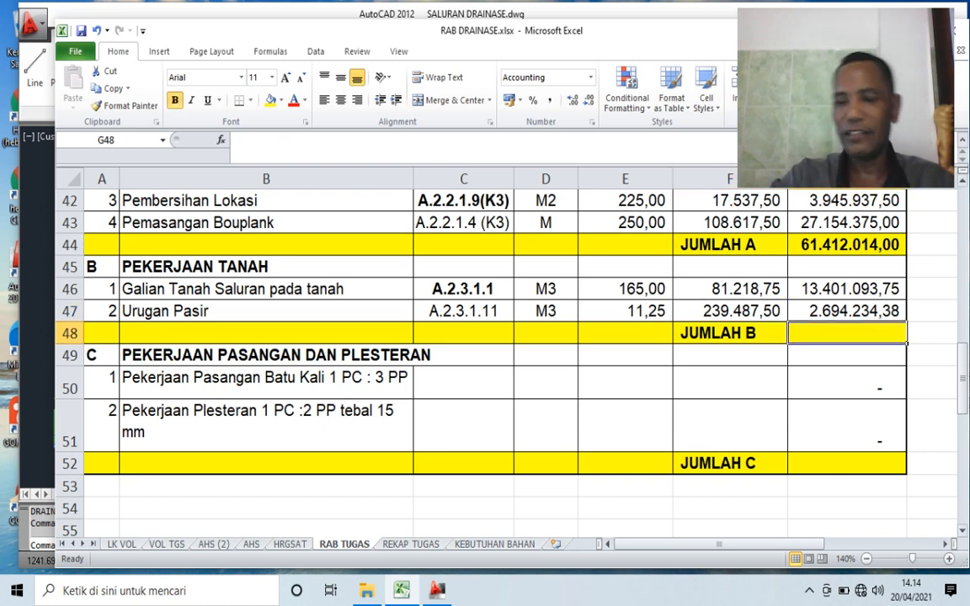
text(=SUM()
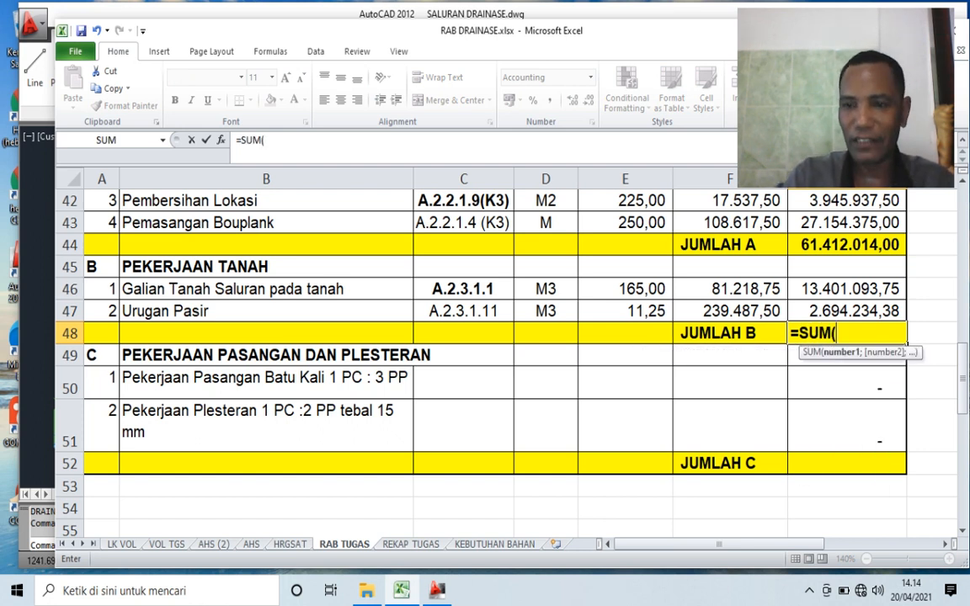
key(Up)
key(Up)
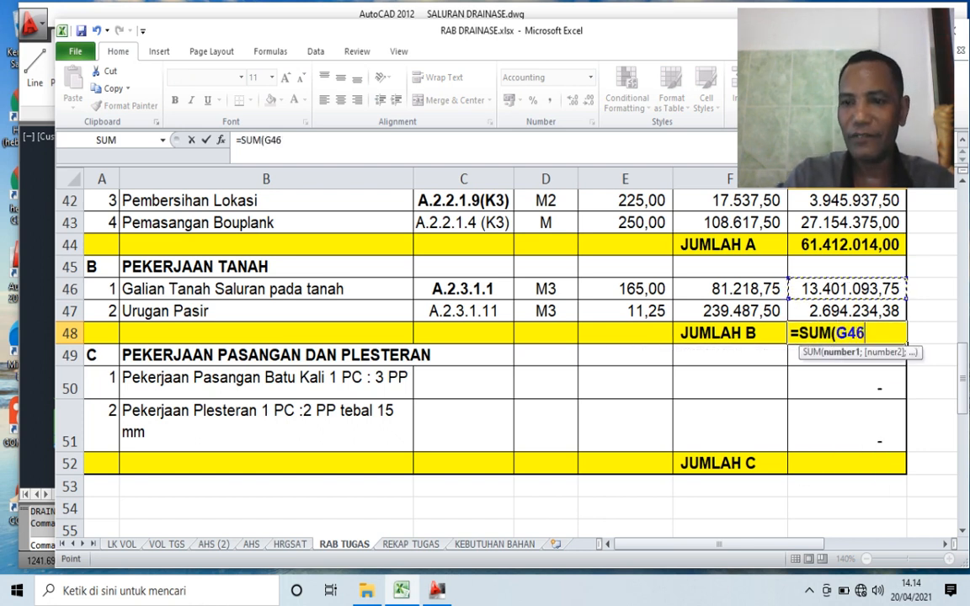
key(shift+Down)
key(Return)
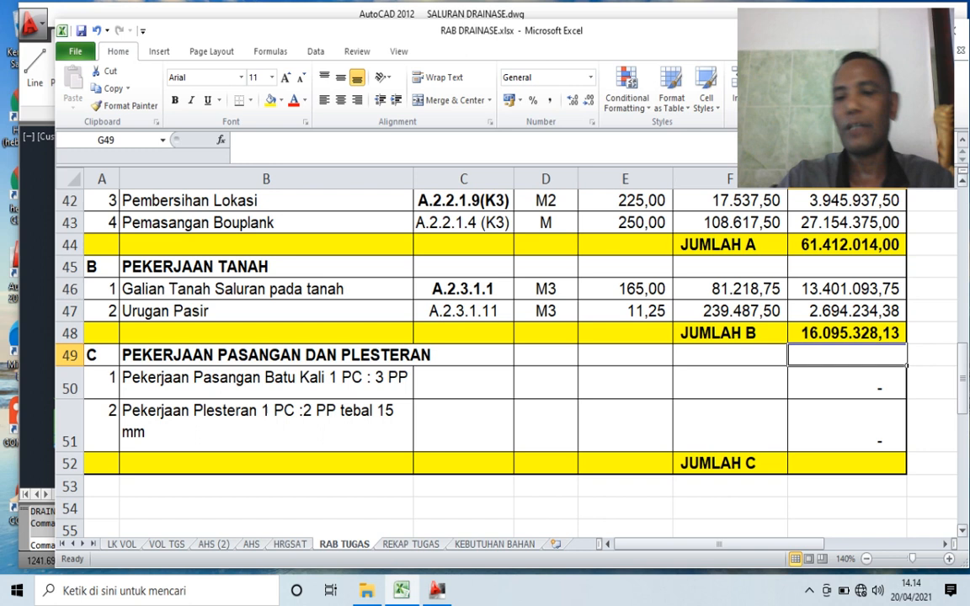
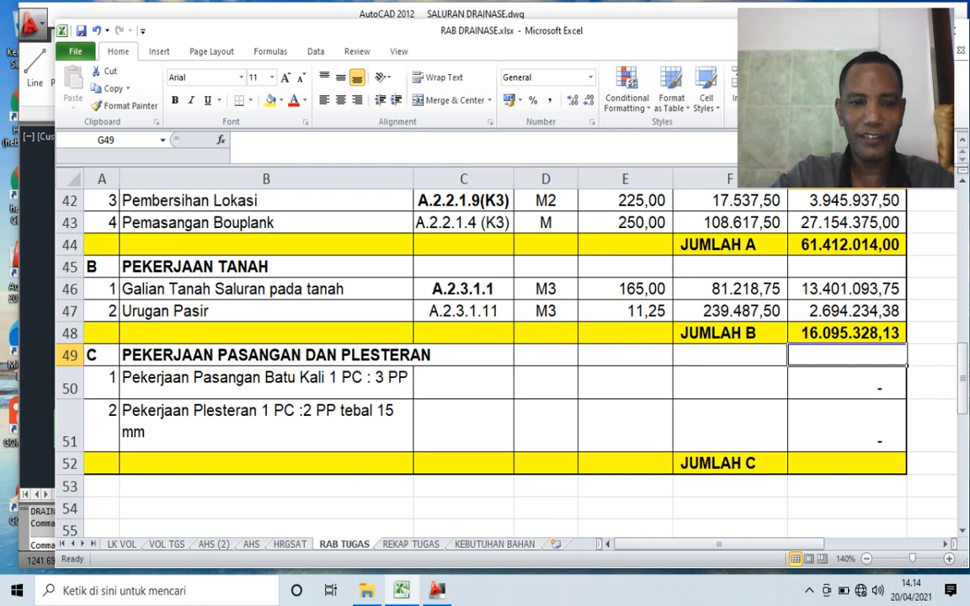
- Link the analysis code of Pekerjaan Pasangan Batu Kali in C50 to code A.3.2.1.1 in A399 on the AHS sheet
click(463, 382)
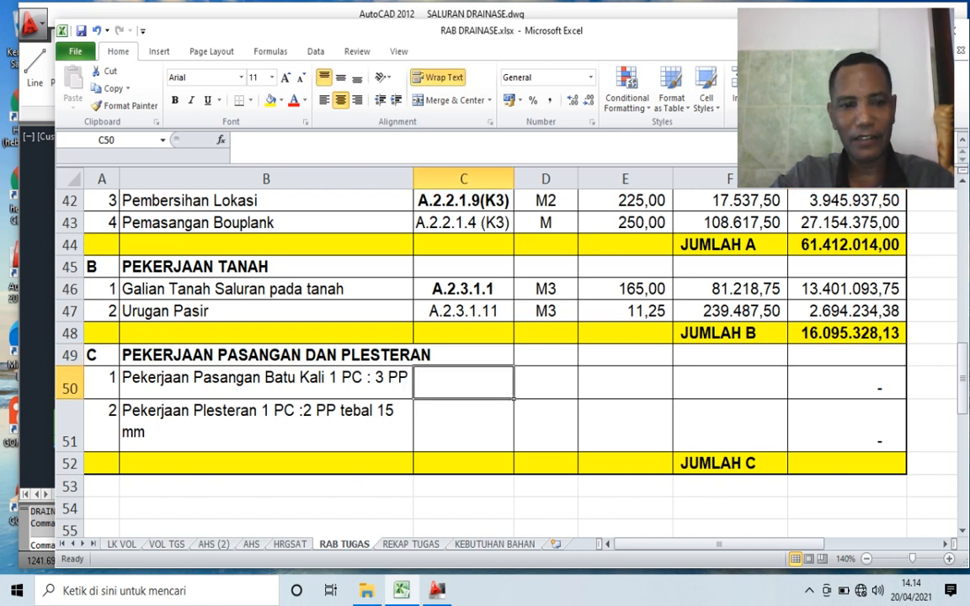
text(=)
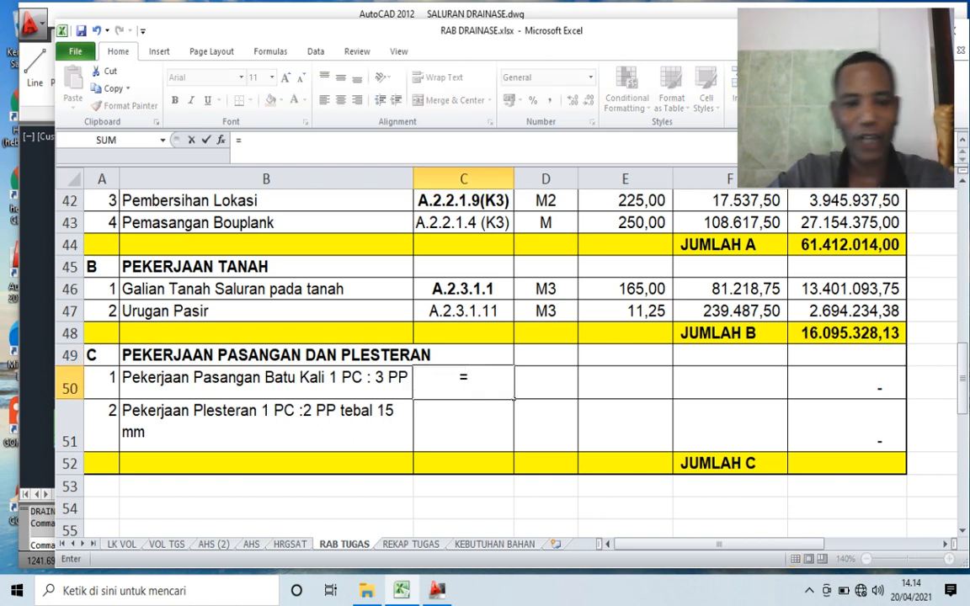
click(251, 545)
scroll(463, 362, down, 5)
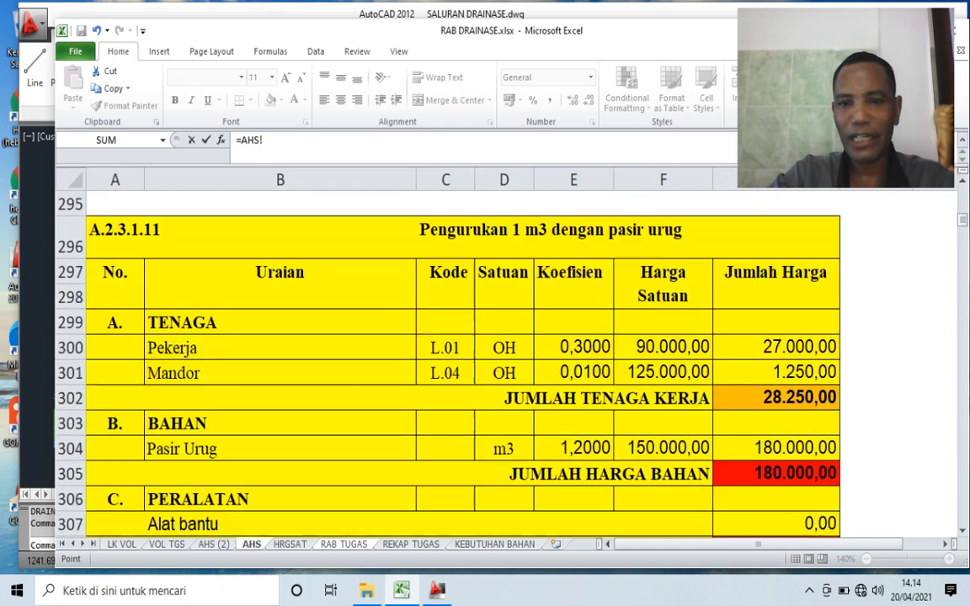
scroll(463, 362, down, 20)
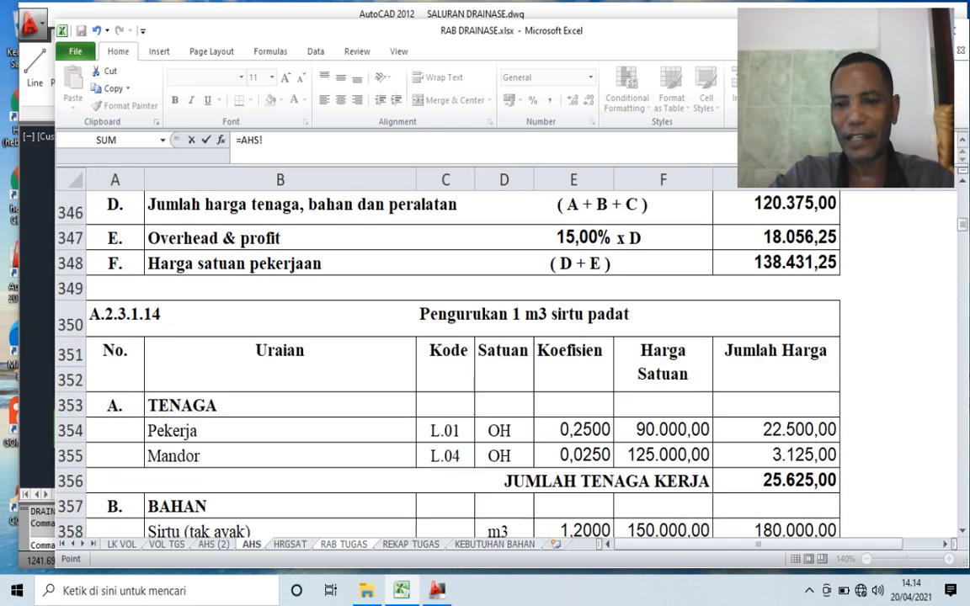
scroll(463, 362, down, 8)
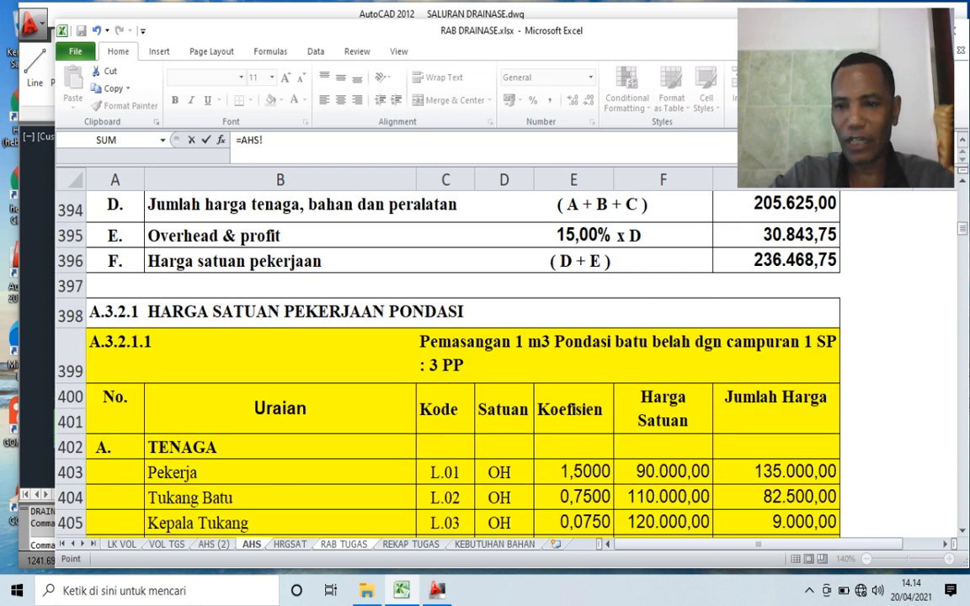
click(127, 345)
key(Return)
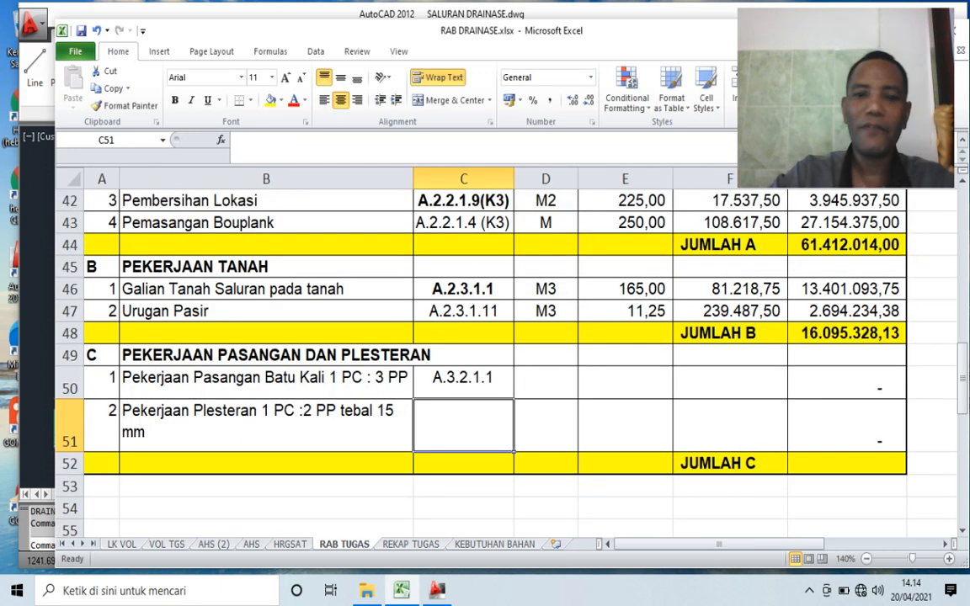
- Enter M3 as the unit for Pekerjaan Pasangan Batu Kali in D50
click(546, 382)
text(M)
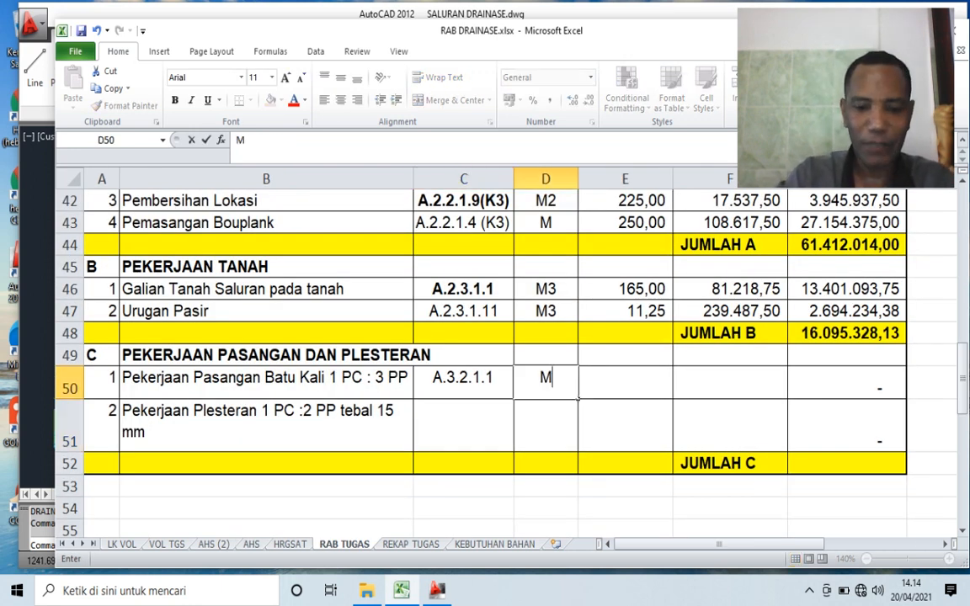
text(3)
key(Tab)
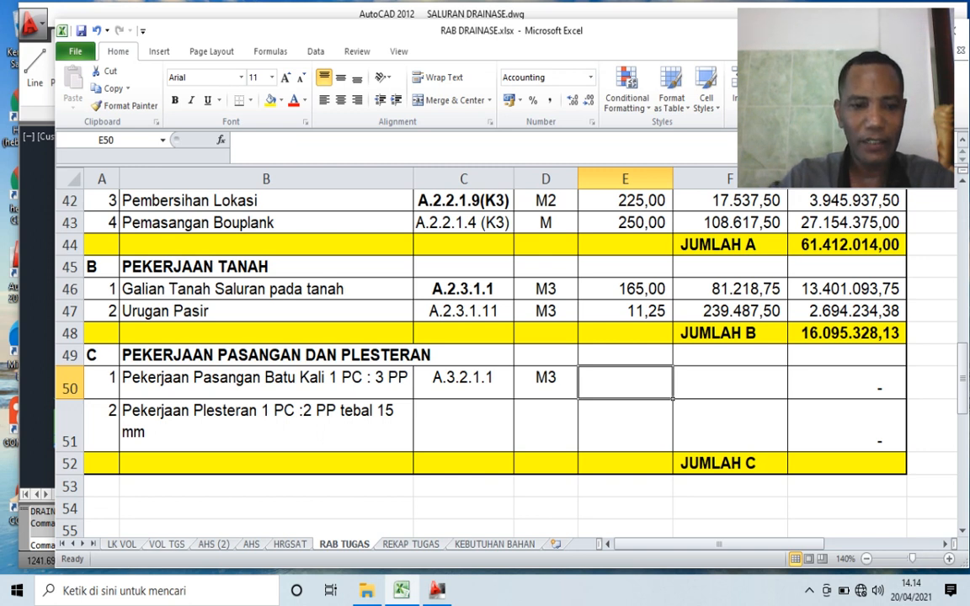
- Examine the Pasangan Batu kali rows on the VOL TGS sheet and locate their Total Volume in M86
click(167, 545)
click(388, 444)
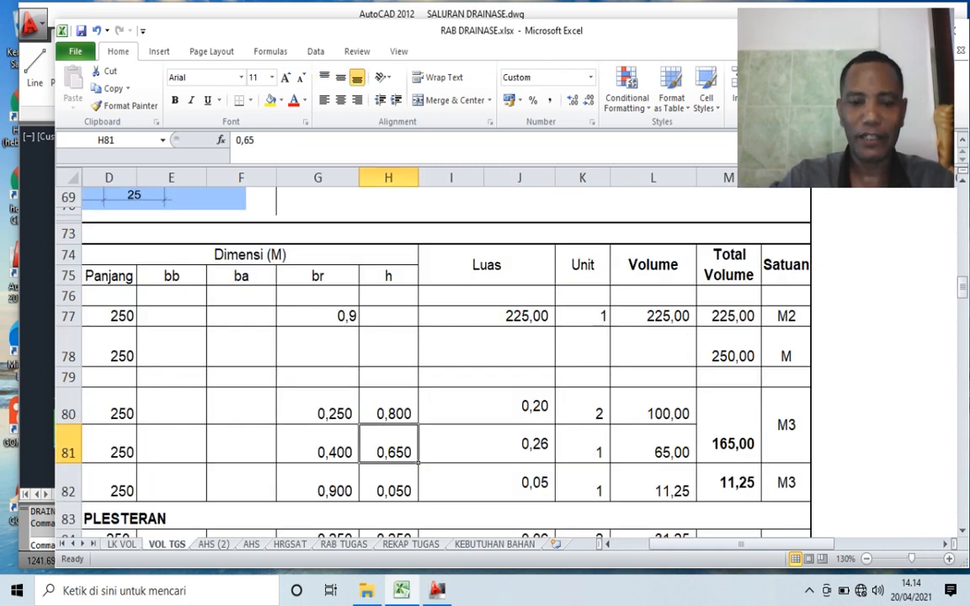
key(Left)
key(Left)
key(Left)
key(Left)
key(Left)
key(Left)
key(Down)
key(Down)
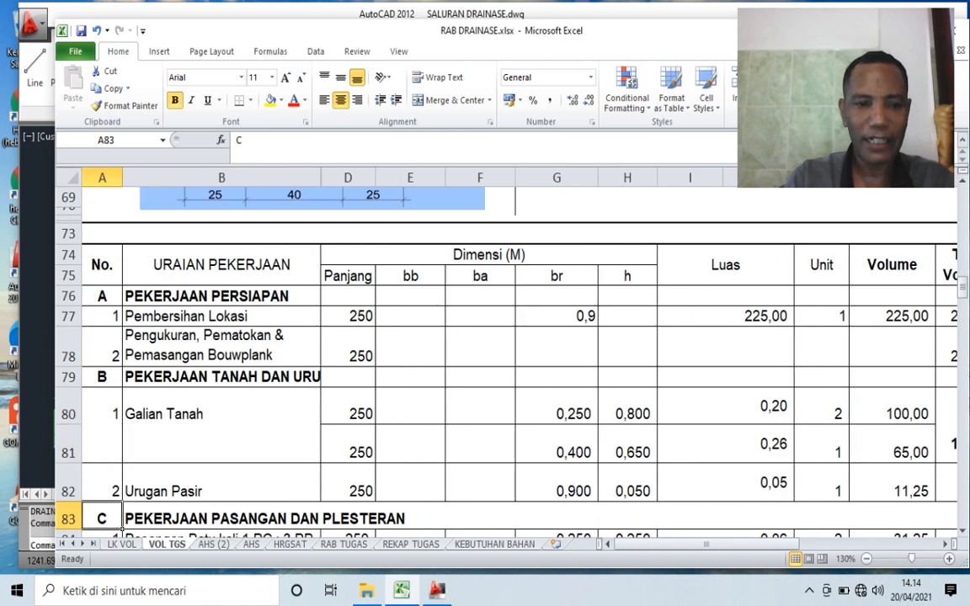
key(Down)
key(Down)
key(Down)
key(Down)
key(Up)
key(Up)
key(Up)
key(Right)
key(Down)
key(Down)
key(Right)
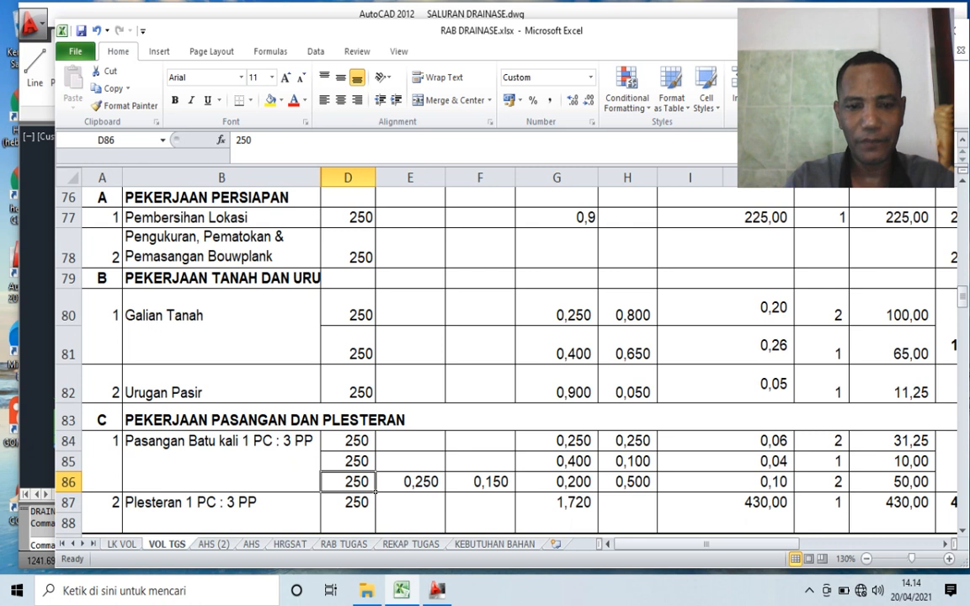
key(Right)
key(Right)
key(Right)
key(Right)
key(Right)
key(Right)
key(Right)
key(Right)
key(Right)
key(Right)
key(Left)
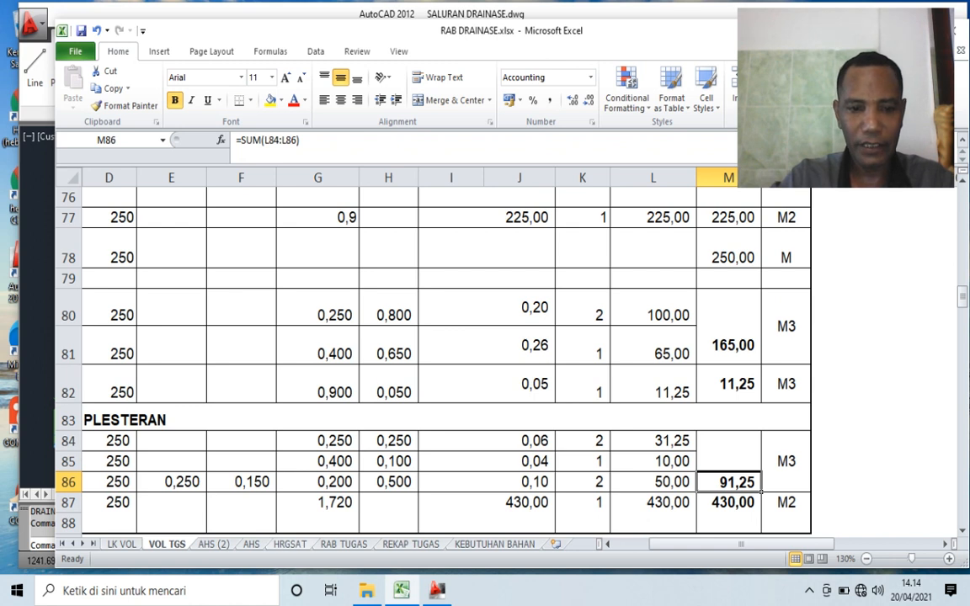
key(ctrl+Page_Down)
key(ctrl+Page_Down)
key(ctrl+Page_Down)
key(ctrl+Page_Down)
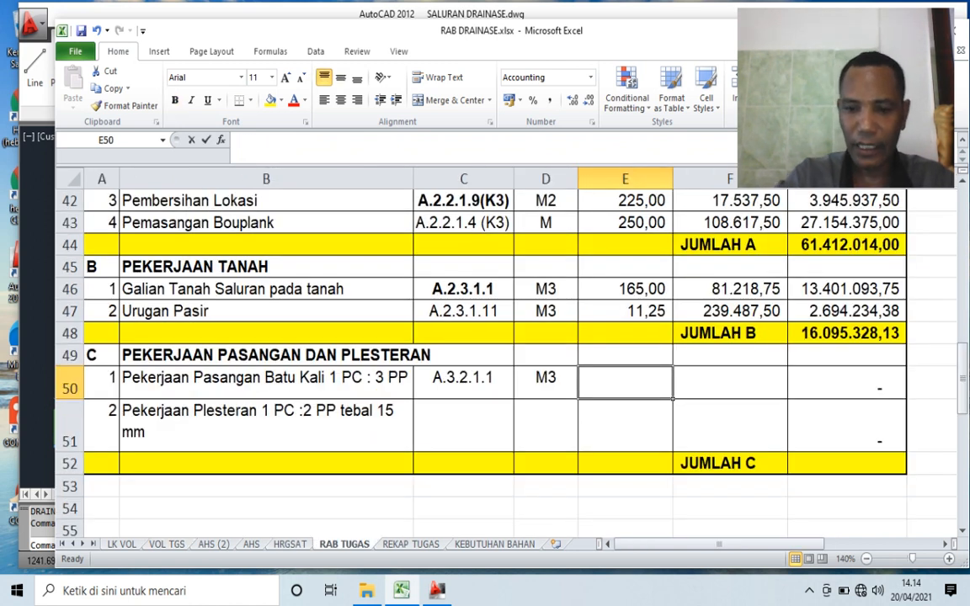
- Link the volume of Pekerjaan Pasangan Batu Kali in E50 to its Total Volume in M86 on the VOL TGS sheet
text(=)
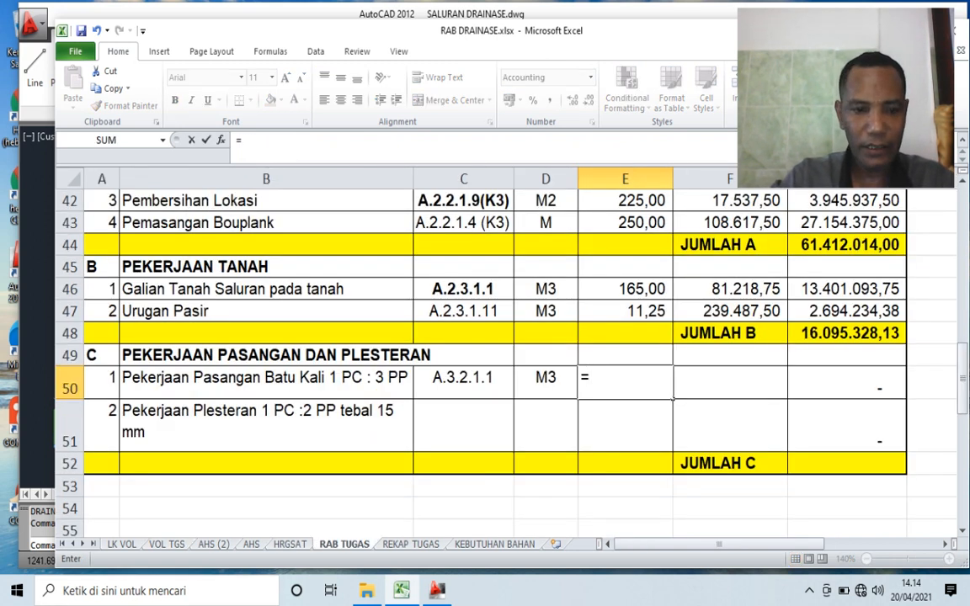
key(ctrl+Page_Up)
key(ctrl+Page_Up)
key(ctrl+Page_Up)
key(ctrl+Page_Up)
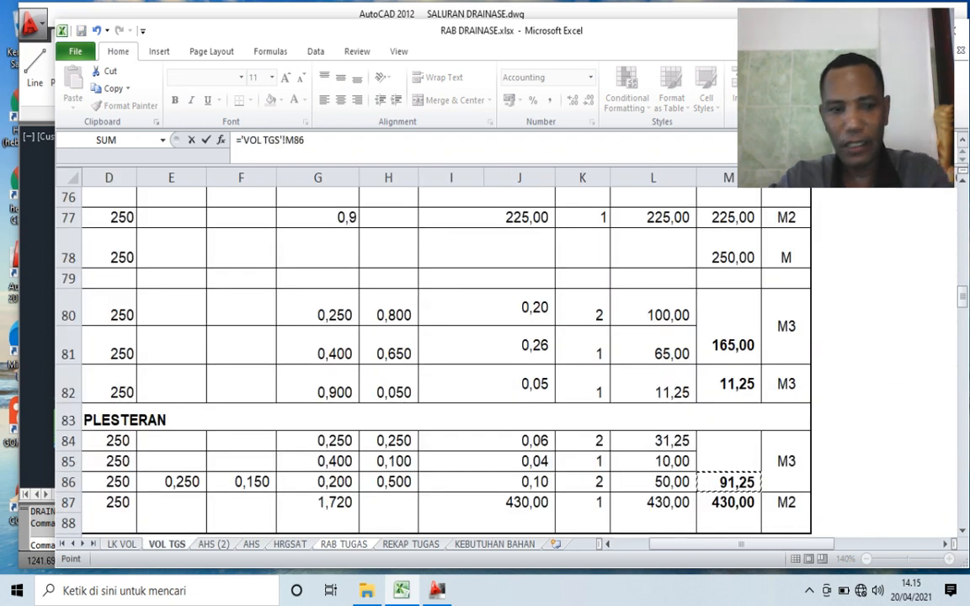
key(Return)
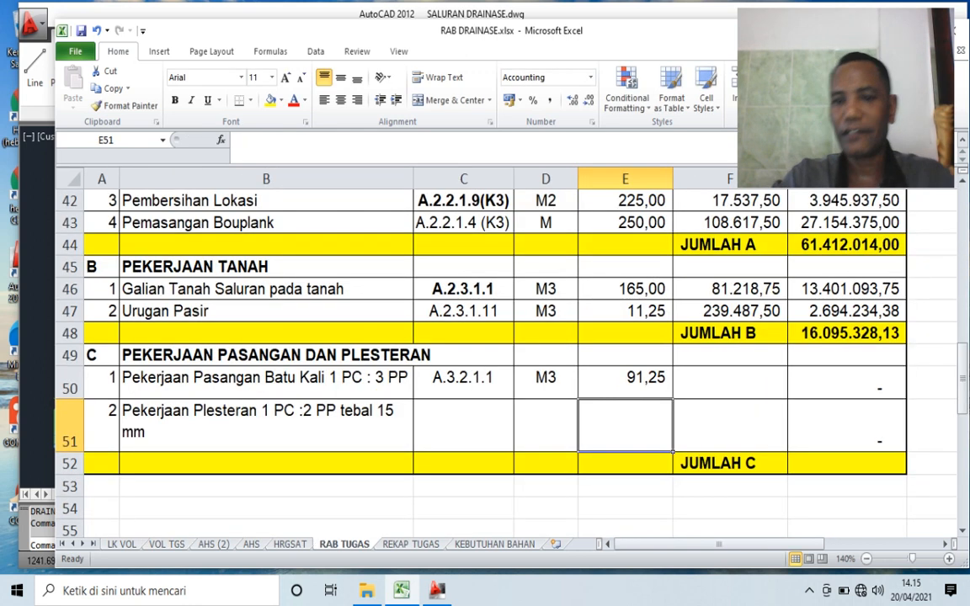
- Link the unit price of Pekerjaan Pasangan Batu Kali in F50 to its Harga satuan pekerjaan in G129 on the AHS (2) sheet
click(730, 382)
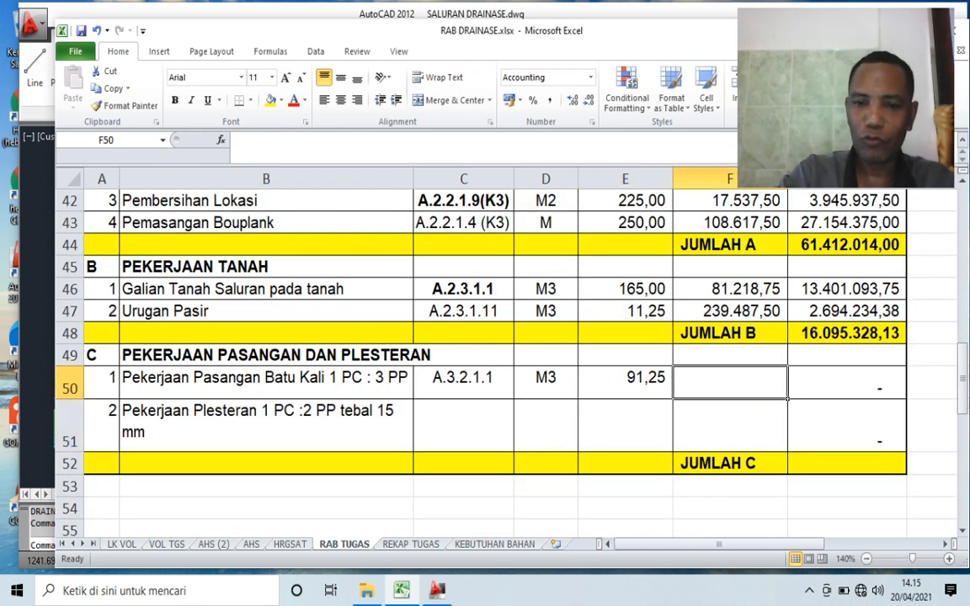
text(=)
scroll(506, 337, up, 3)
scroll(505, 337, down, 2)
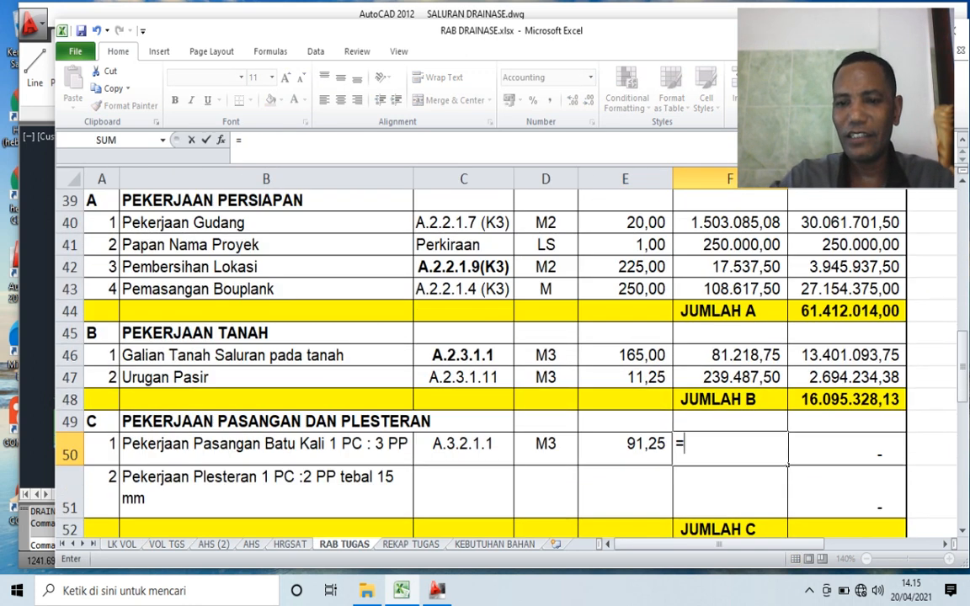
scroll(506, 337, down, 1)
click(213, 544)
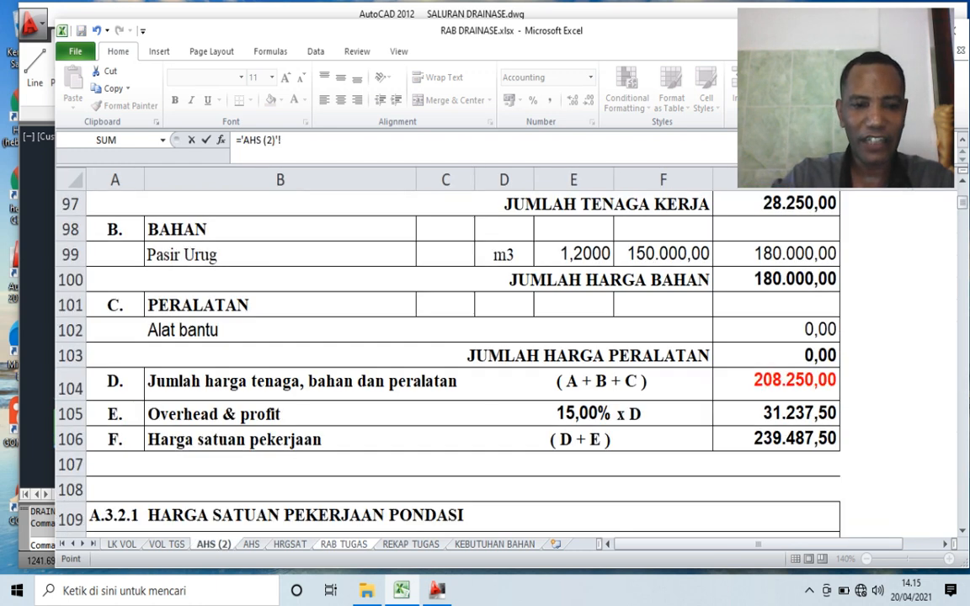
scroll(463, 354, down, 3)
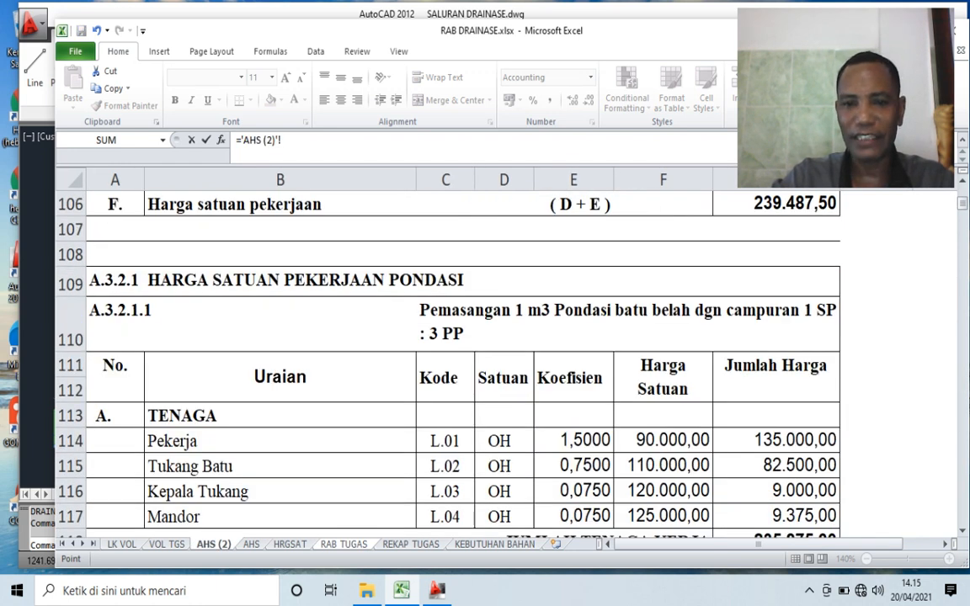
scroll(505, 354, down, 1)
click(628, 247)
scroll(628, 270, down, 4)
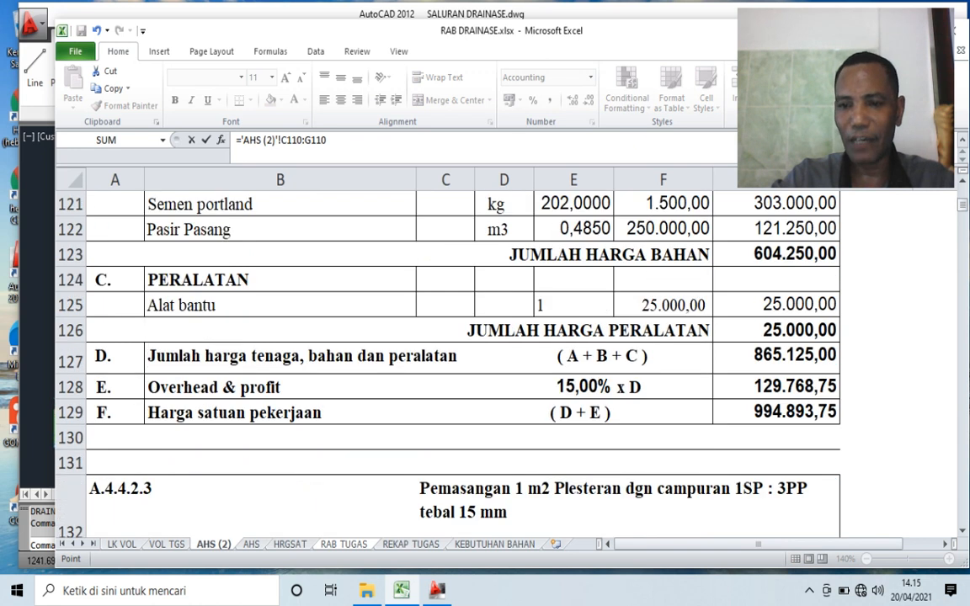
click(776, 412)
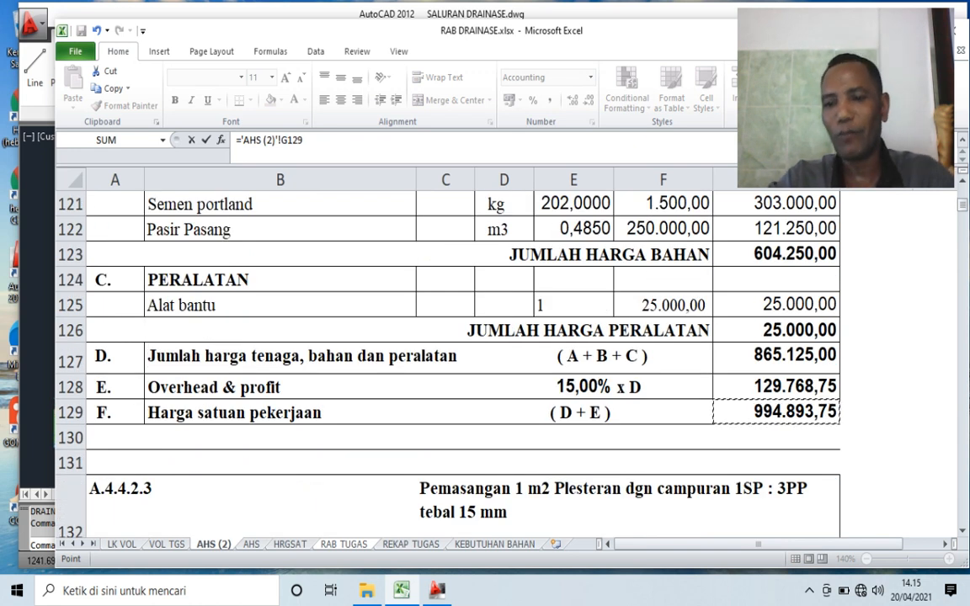
key(Return)
click(848, 384)
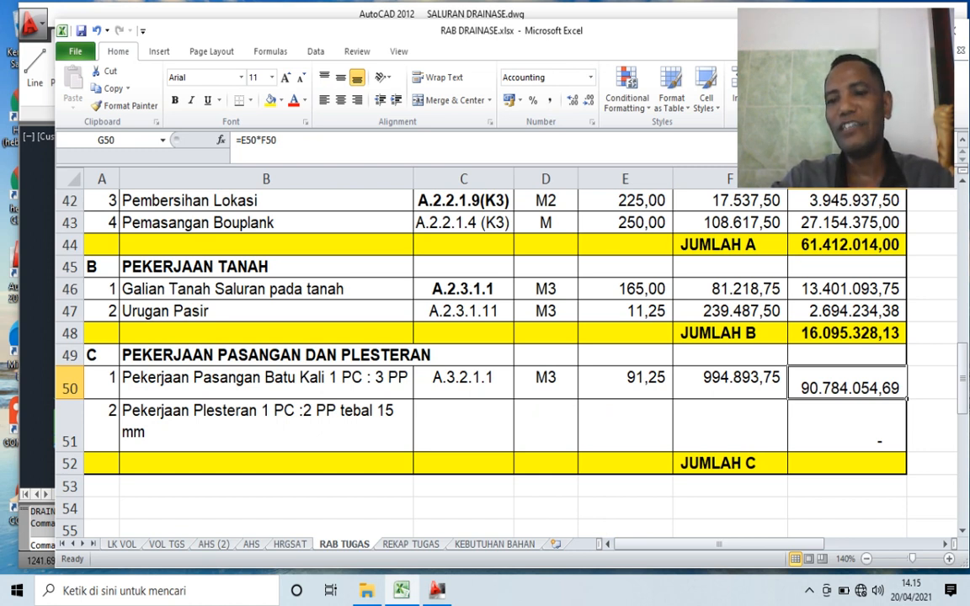
click(730, 383)
click(847, 385)
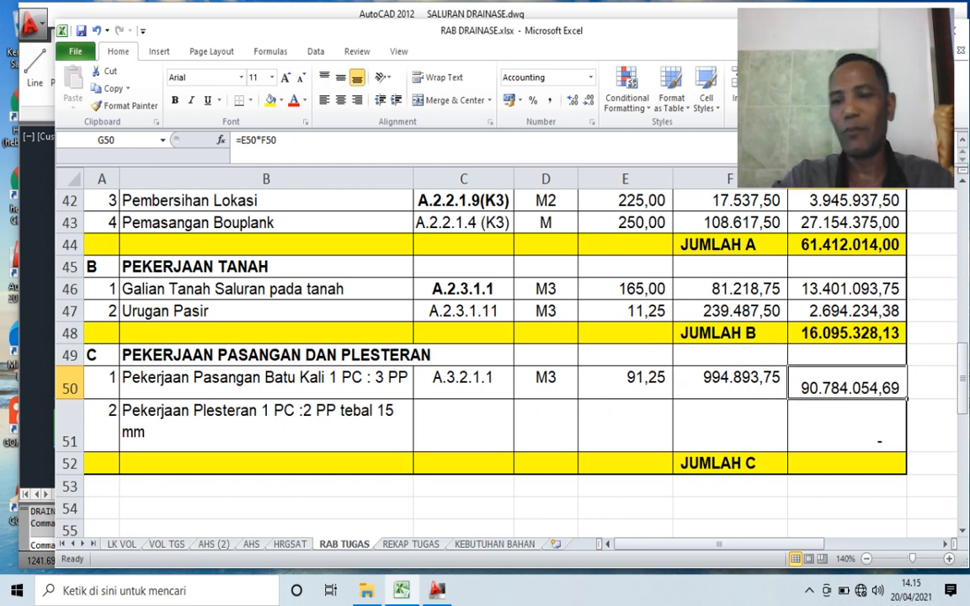
- Link the analysis code of Pekerjaan Plesteran in C51 to code A.4.4.2.3 in A1933 on the AHS sheet
click(847, 427)
click(463, 427)
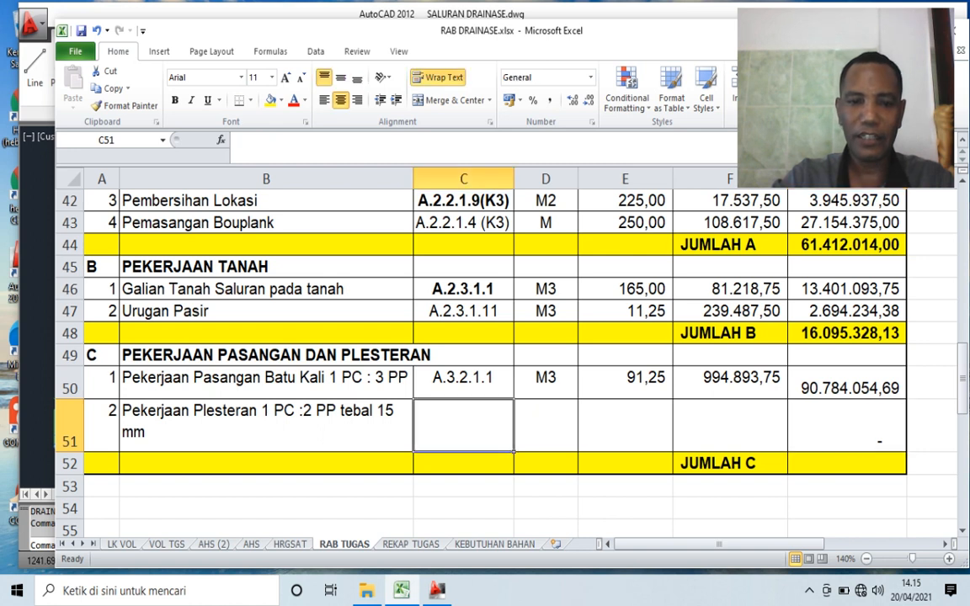
text(=)
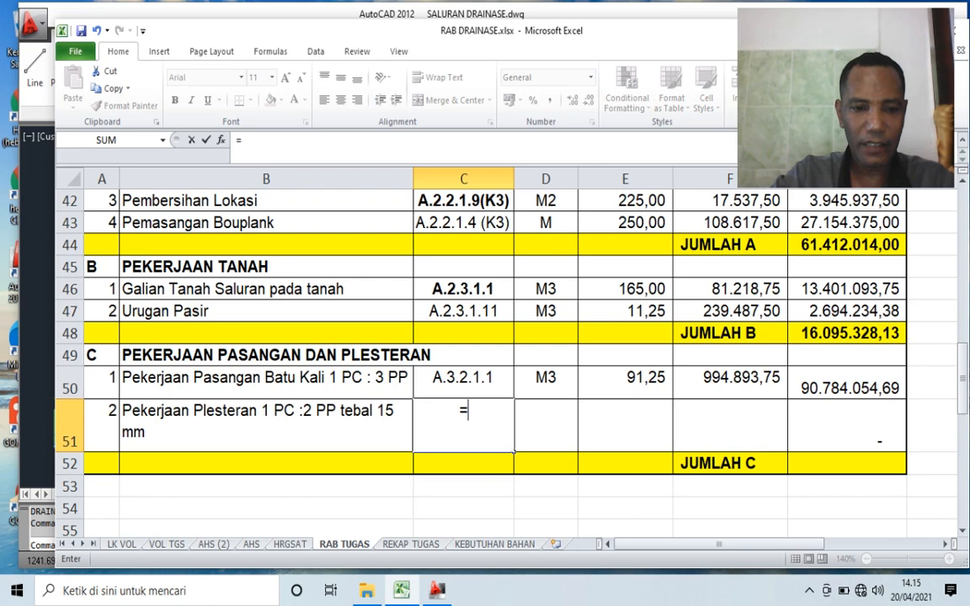
click(251, 545)
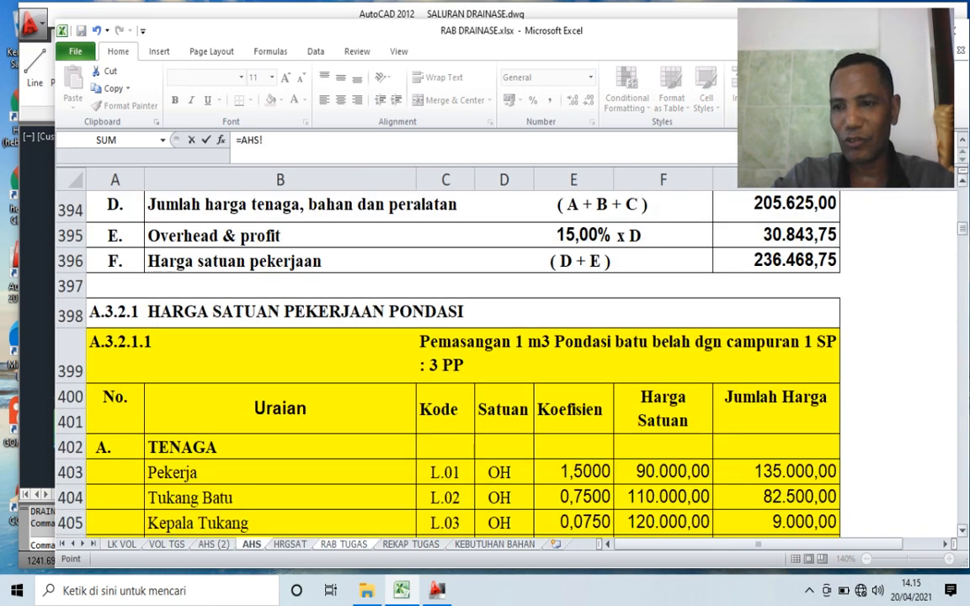
drag(962, 228, 962, 368)
scroll(452, 362, up, 6)
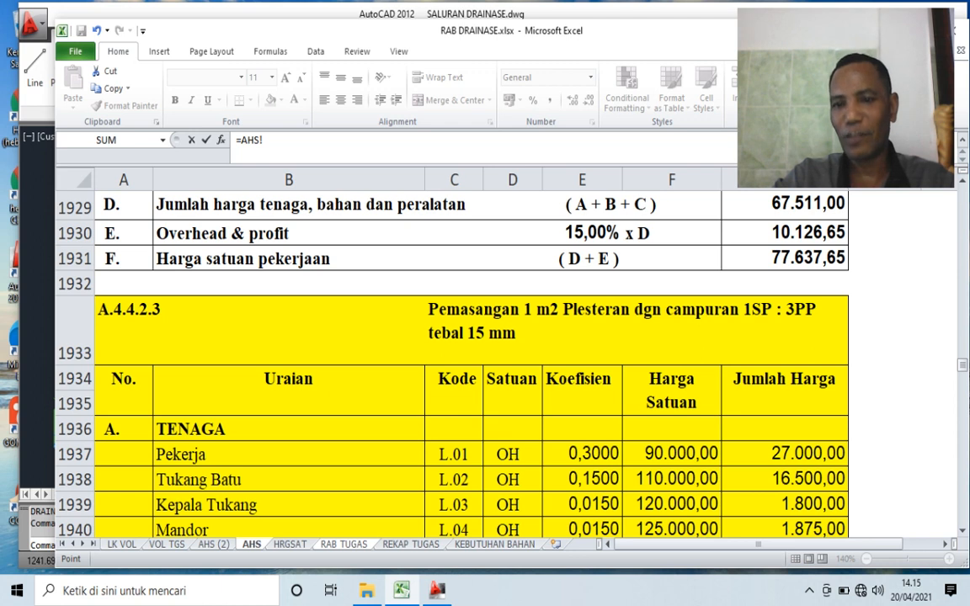
click(252, 329)
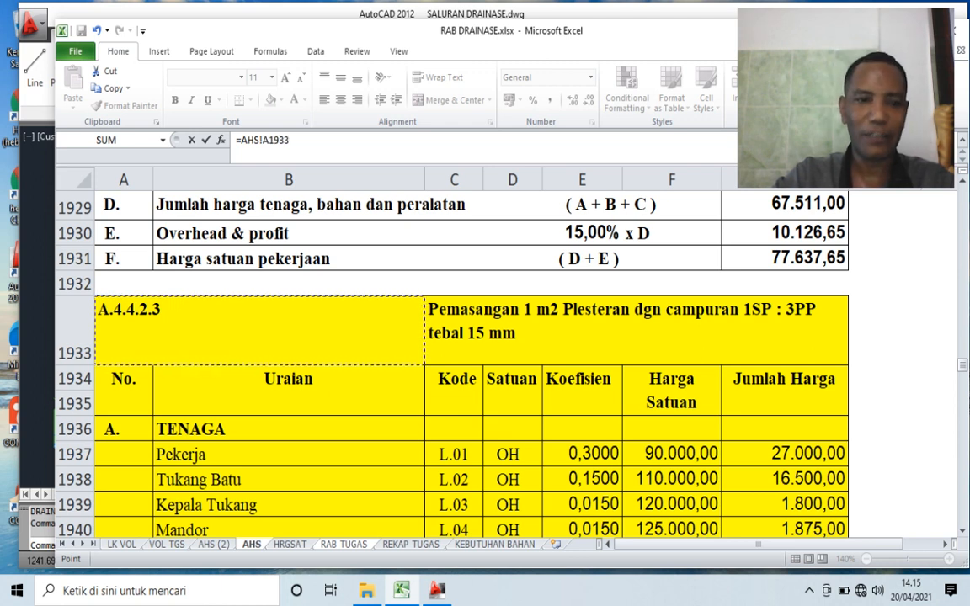
key(Return)
- Enter M2 as the unit for Pekerjaan Plesteran in D51
click(546, 425)
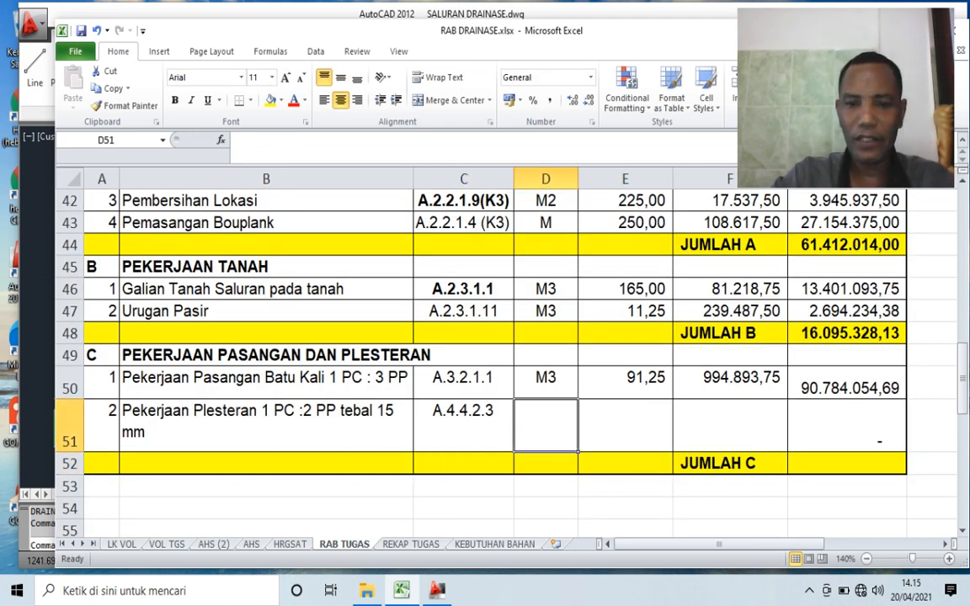
text(M2)
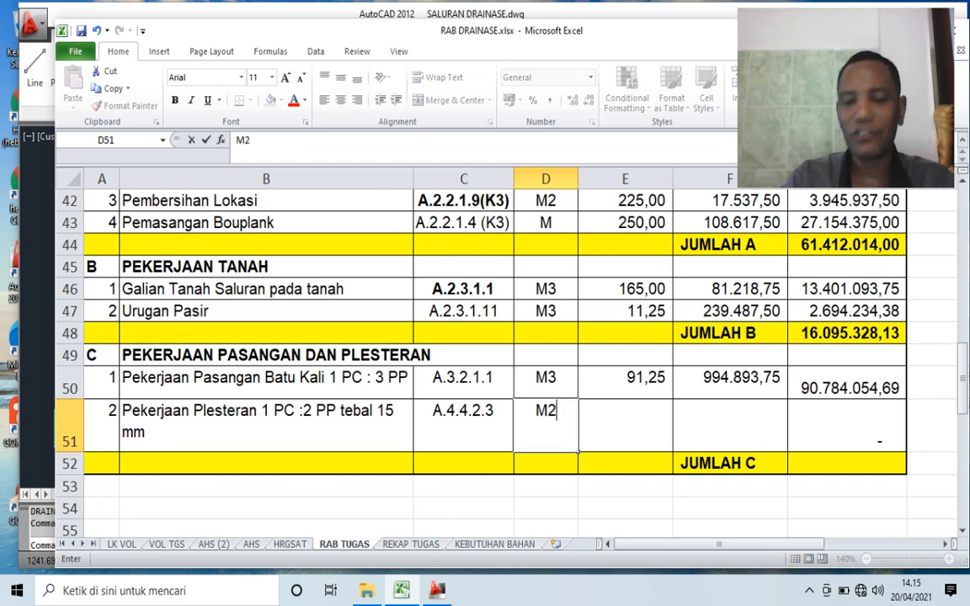
key(Right)
- Link the volume of Pekerjaan Plesteran in E51 to its Total Volume in M87 on the VOL TGS sheet
text(=)
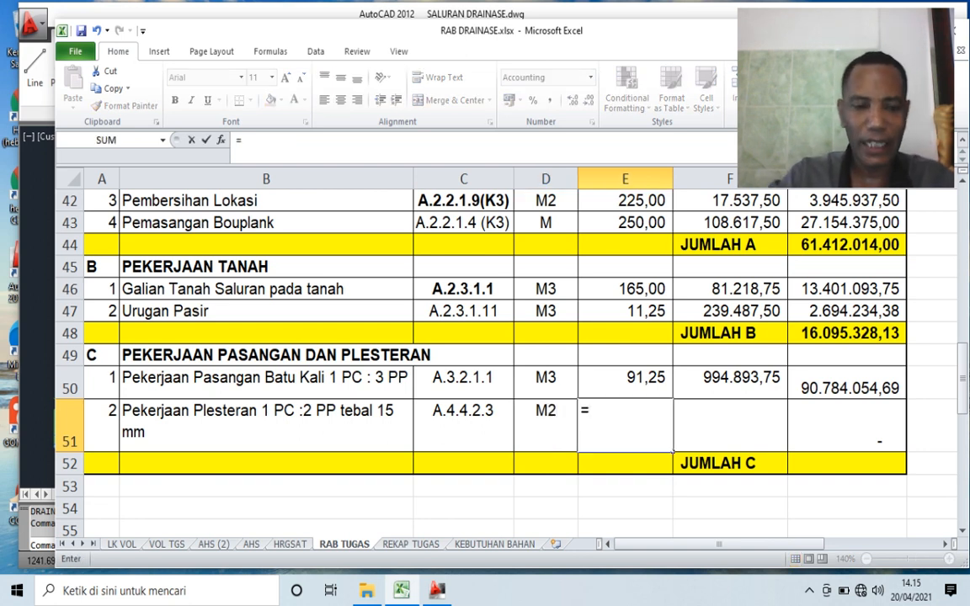
click(167, 544)
click(109, 503)
key(Left)
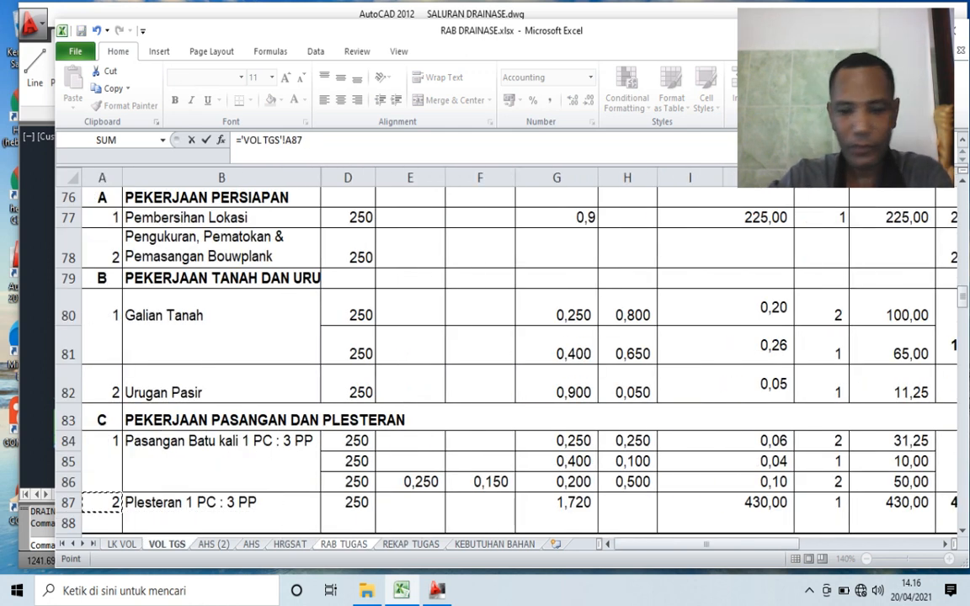
key(Right)
key(Right)
key(Right)
key(Right)
key(Right)
key(Right)
key(Right)
key(Right)
key(Right)
key(Right)
key(Right)
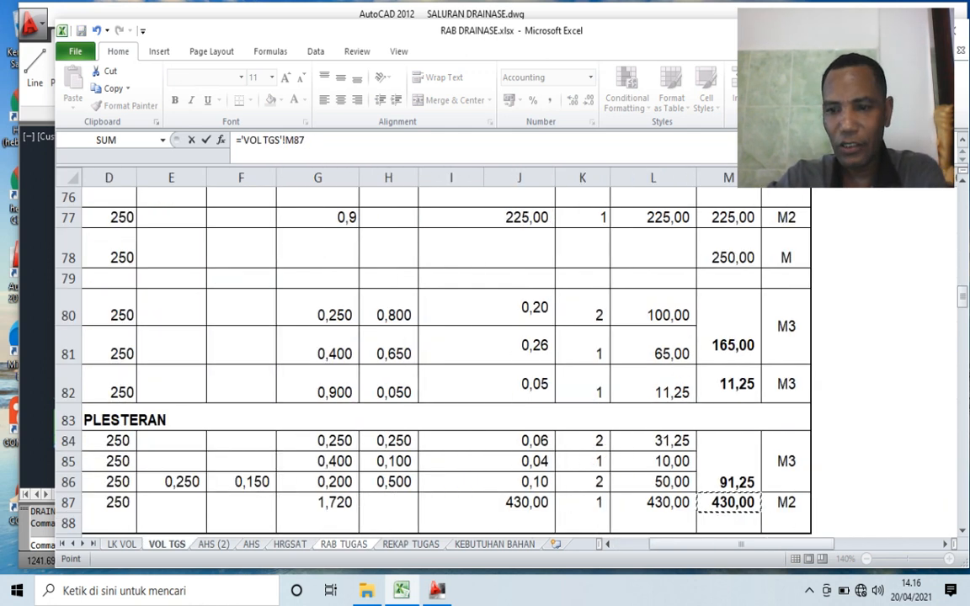
key(Return)
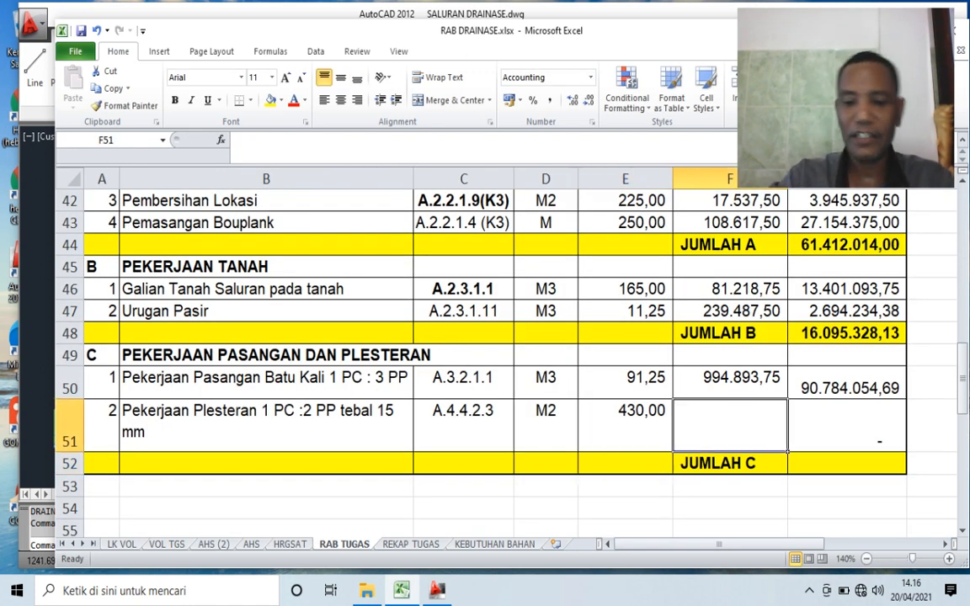
- Link the unit price of Pekerjaan Plesteran in F51 to its Harga satuan pekerjaan in G150 on the AHS (2) sheet
text(=)
scroll(505, 354, up, 3)
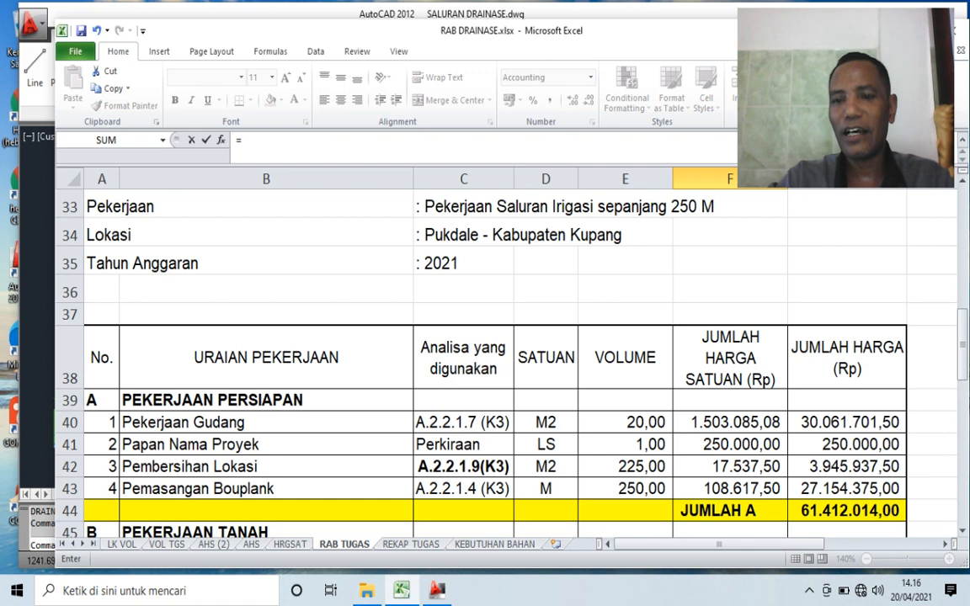
scroll(505, 362, down, 5)
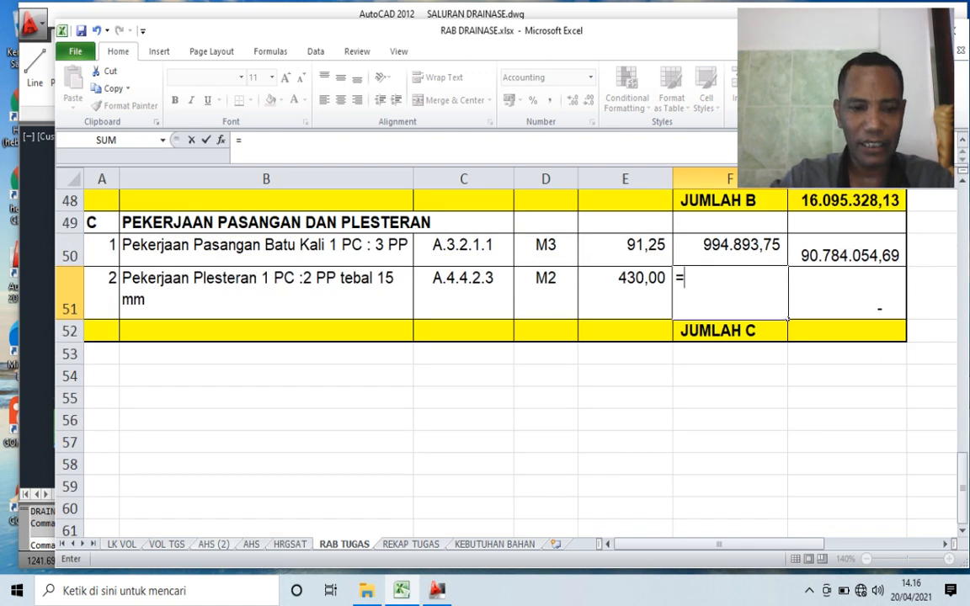
click(214, 544)
scroll(506, 363, down, 2)
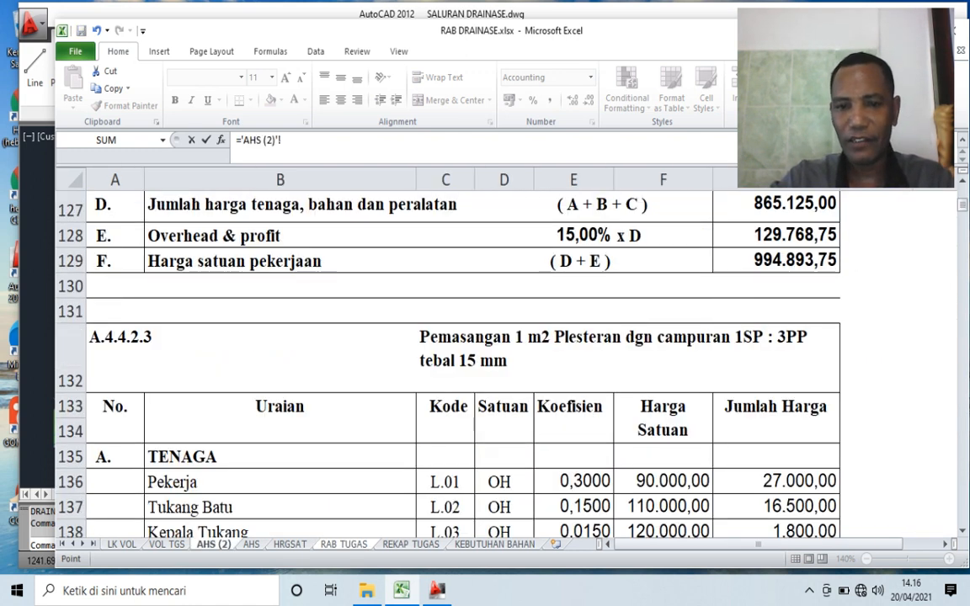
click(733, 350)
scroll(733, 349, down, 7)
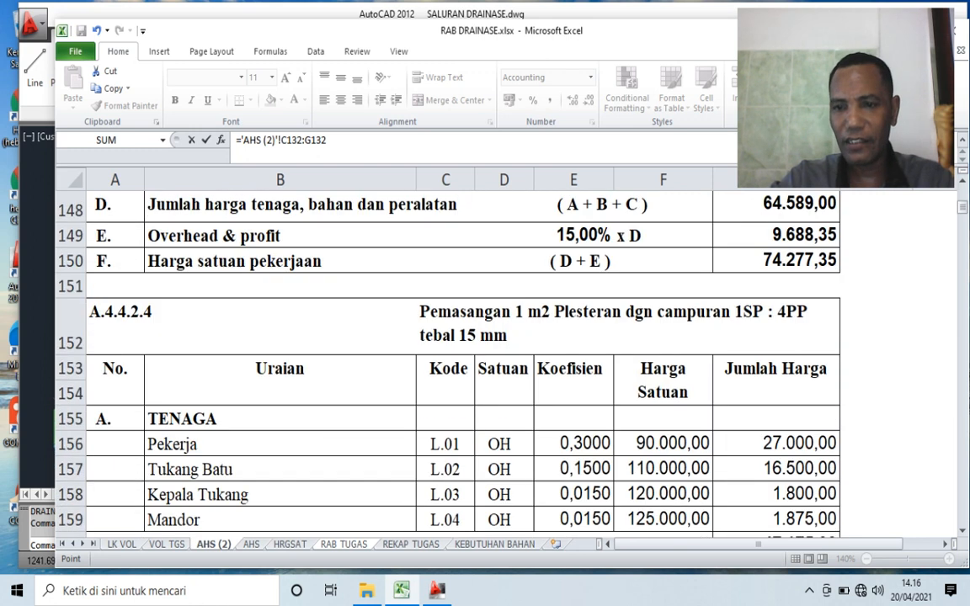
click(775, 261)
key(Return)
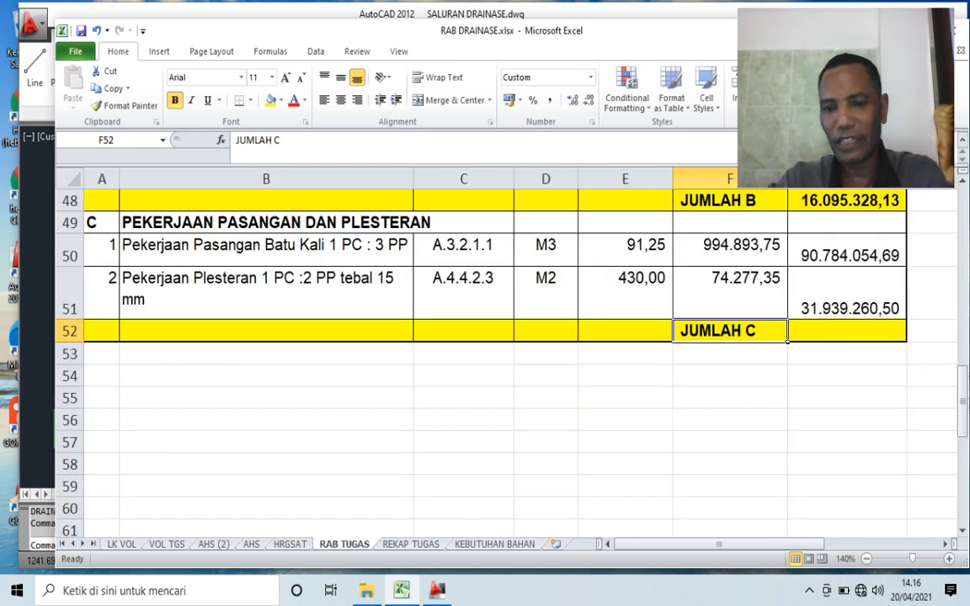
- Correct the mortar mix in the Pekerjaan Plesteran description in B51 to 1 PC :3 PP
click(847, 287)
scroll(847, 286, up, 1)
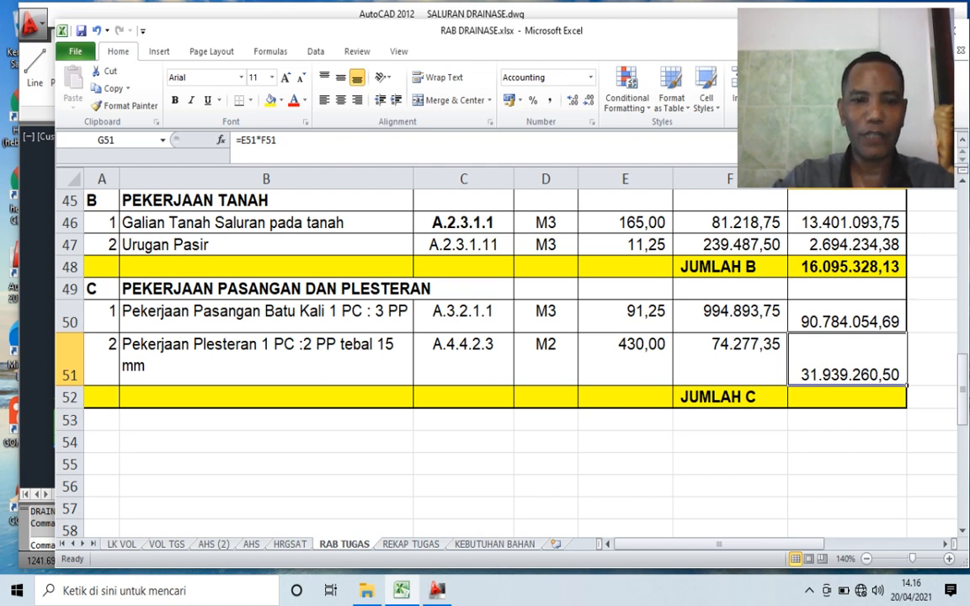
click(337, 356)
click(349, 145)
click(297, 140)
key(BackSpace)
text(3)
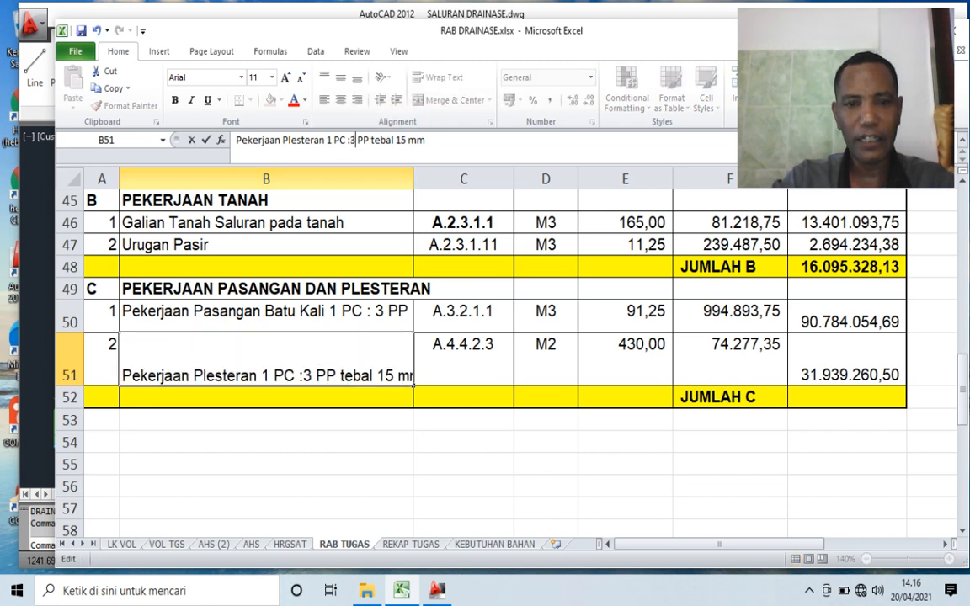
click(463, 464)
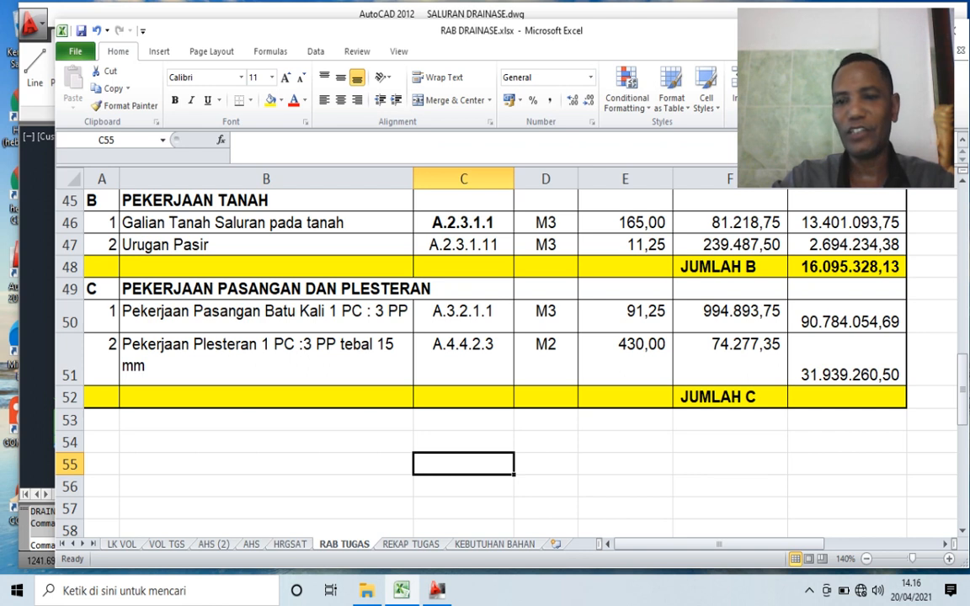
- Calculate JUMLAH C in G52 as the SUM of G50:G51 and widen column G
click(847, 360)
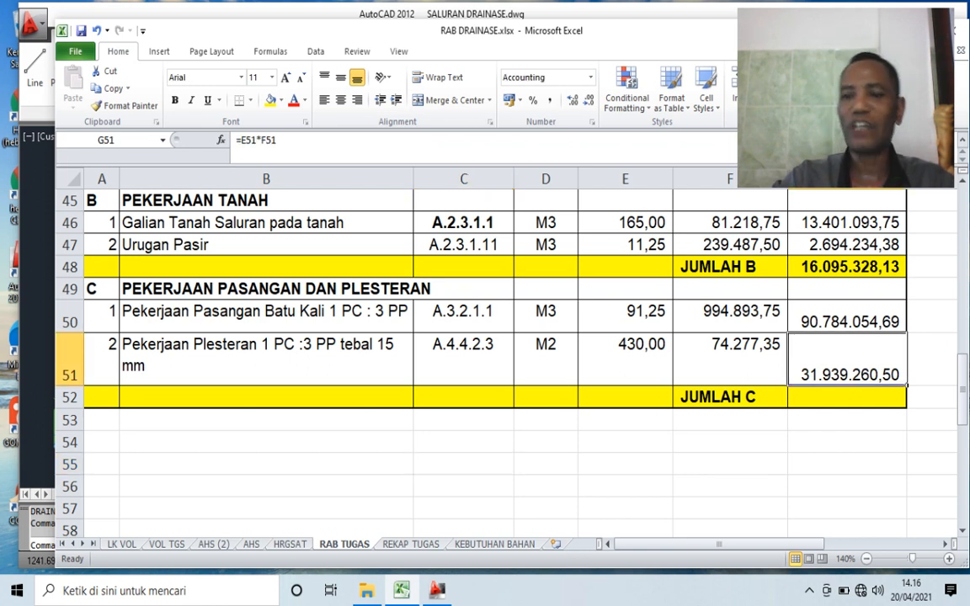
click(848, 398)
text(=)
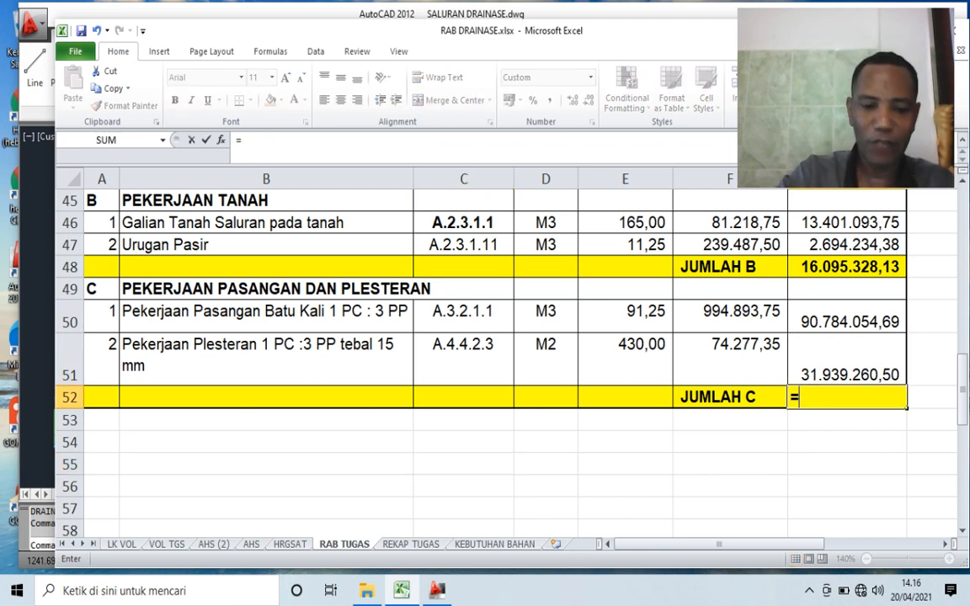
text(SUM()
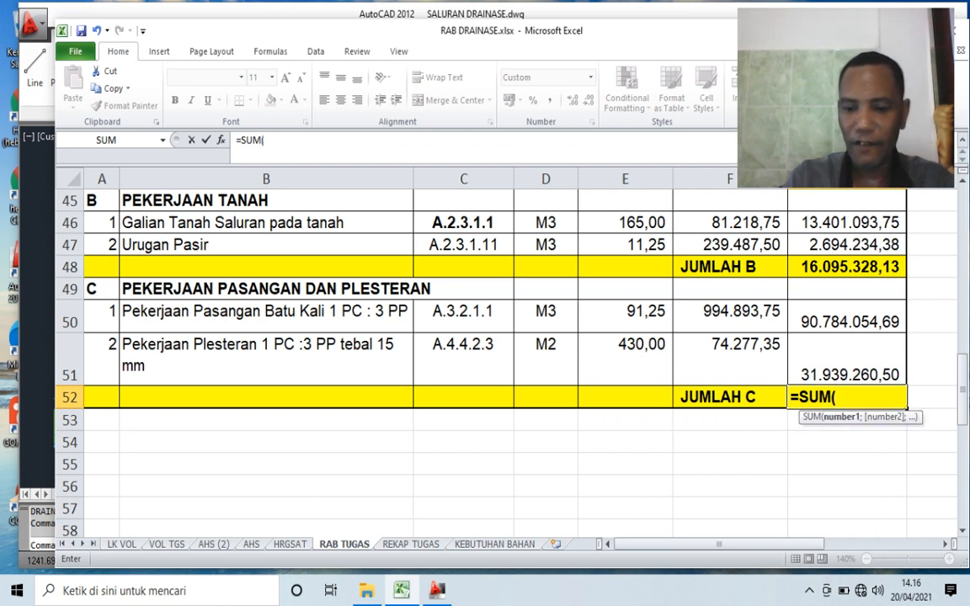
key(Up)
key(Up)
key(shift+Down)
key(Return)
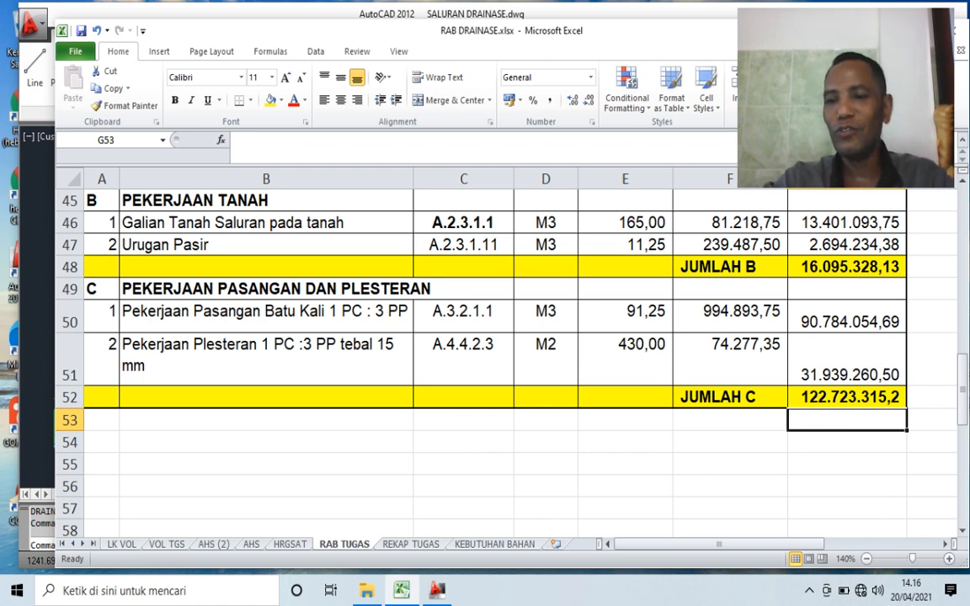
drag(907, 179, 933, 180)
- Review the RAB TUGAS cost estimate from its project header down through the subtotals of sections A, B and C
scroll(506, 362, up, 3)
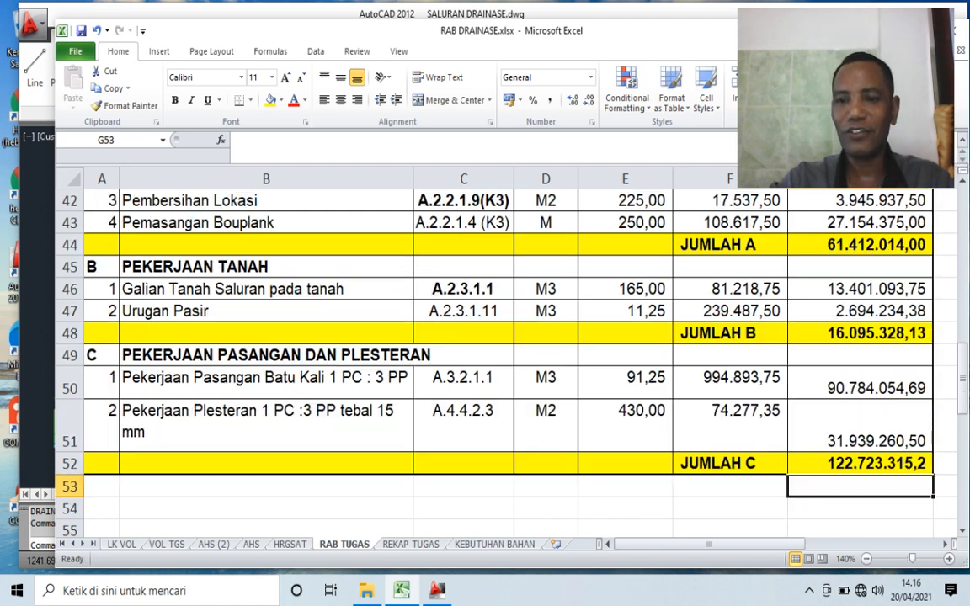
scroll(506, 363, down, 1)
scroll(505, 362, up, 4)
scroll(505, 362, down, 1)
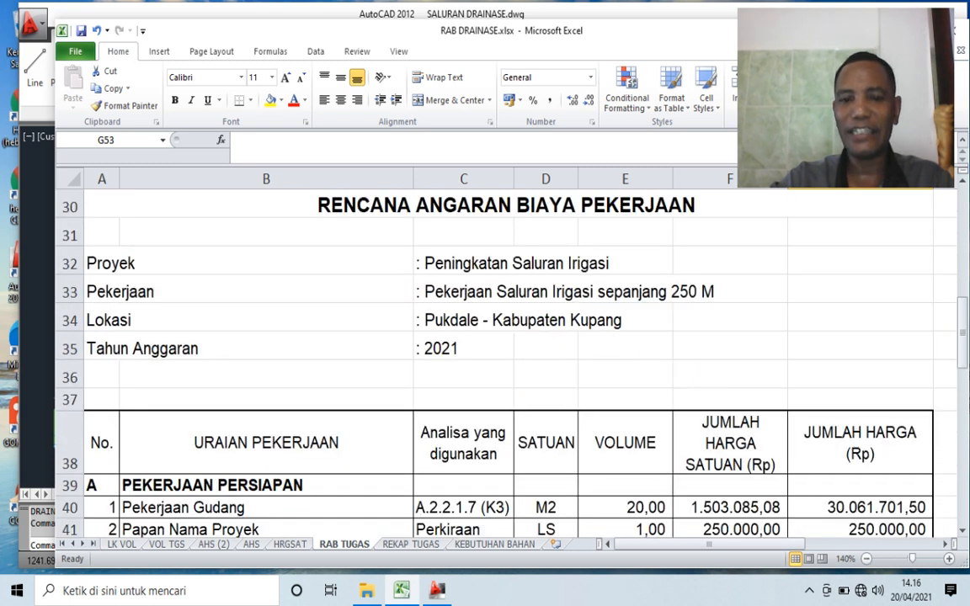
scroll(506, 363, down, 1)
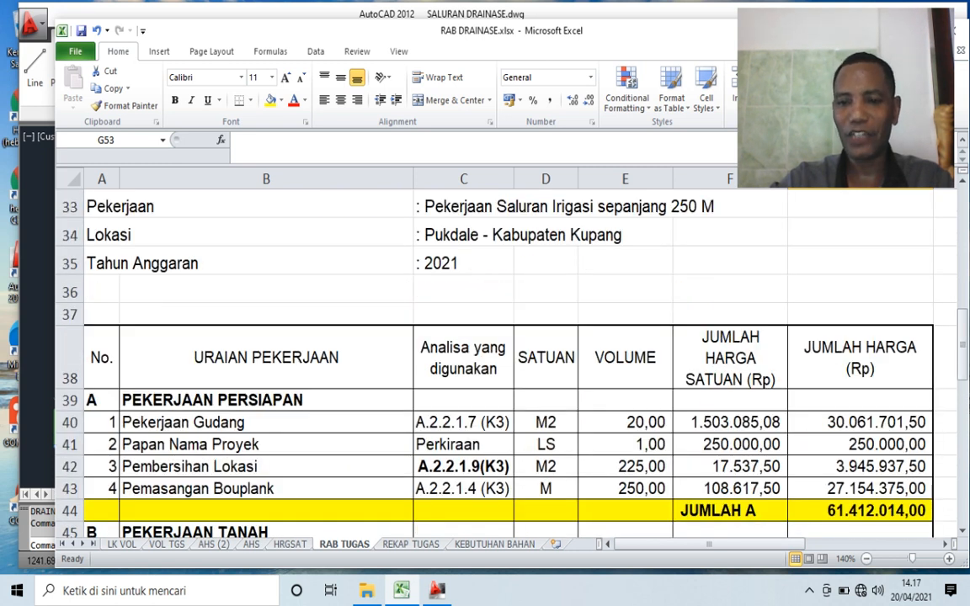
scroll(505, 362, down, 1)
scroll(506, 362, down, 1)
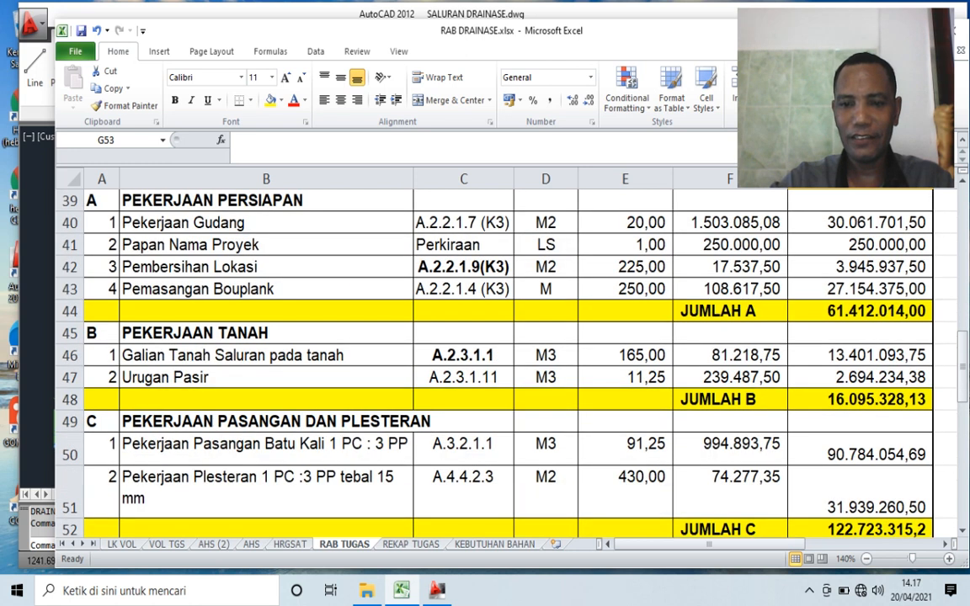
scroll(505, 363, down, 1)
scroll(506, 363, down, 3)
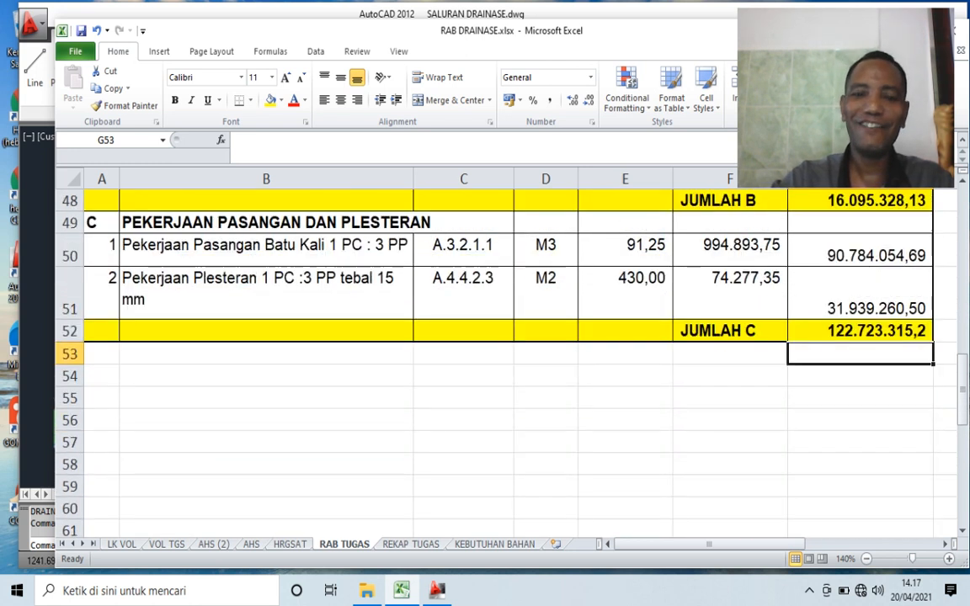
scroll(506, 362, up, 4)
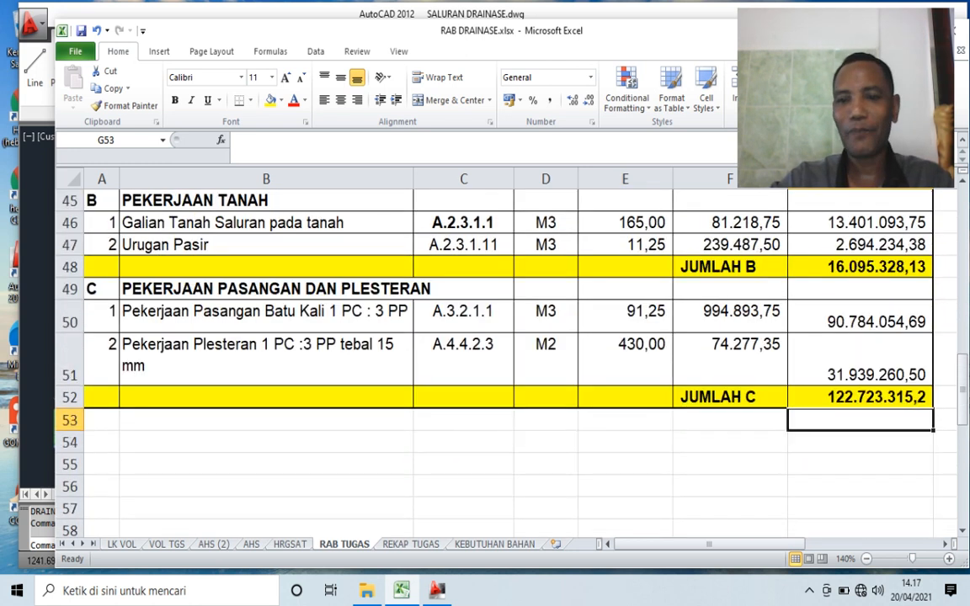
- Examine the title, project details and year reference of the recapitulation on the REKAP TUGAS sheet
key(ctrl+Page_Down)
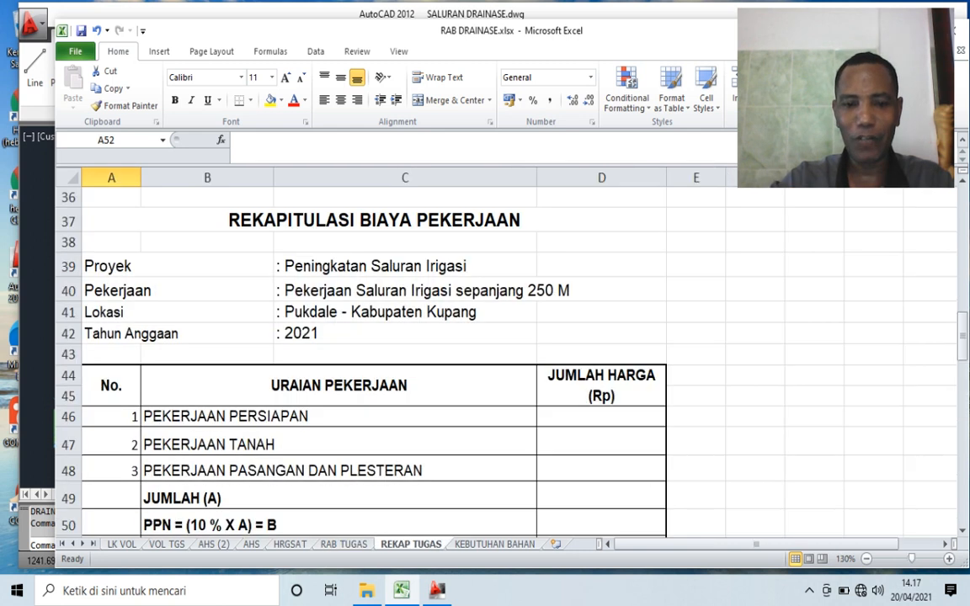
scroll(505, 362, down, 1)
scroll(505, 362, up, 1)
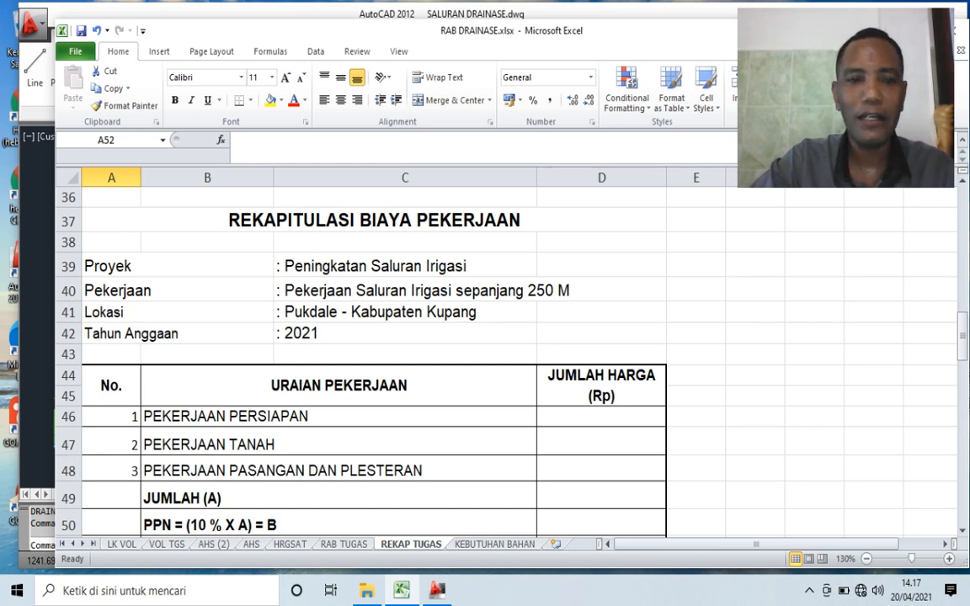
click(374, 221)
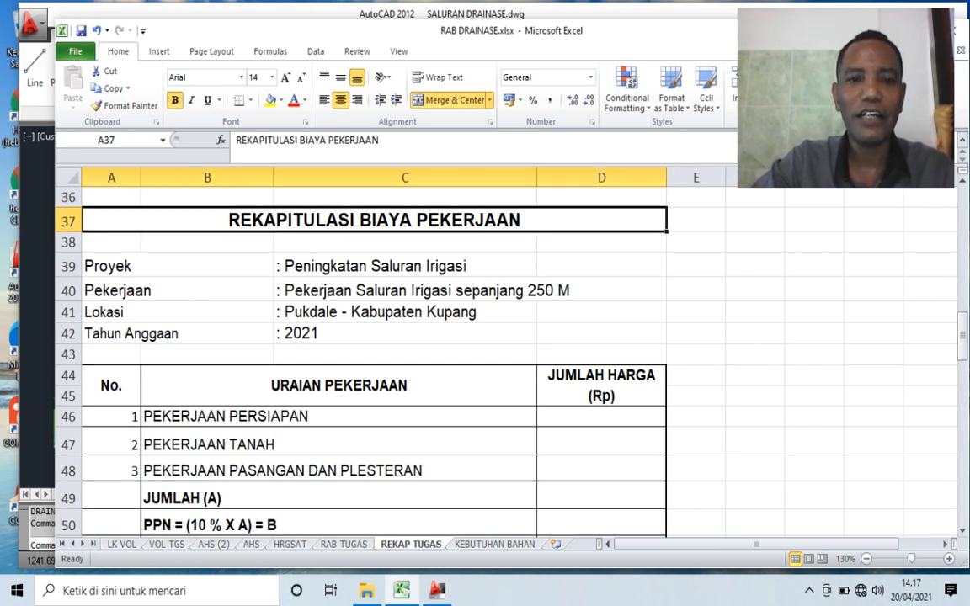
click(177, 266)
click(177, 291)
click(177, 313)
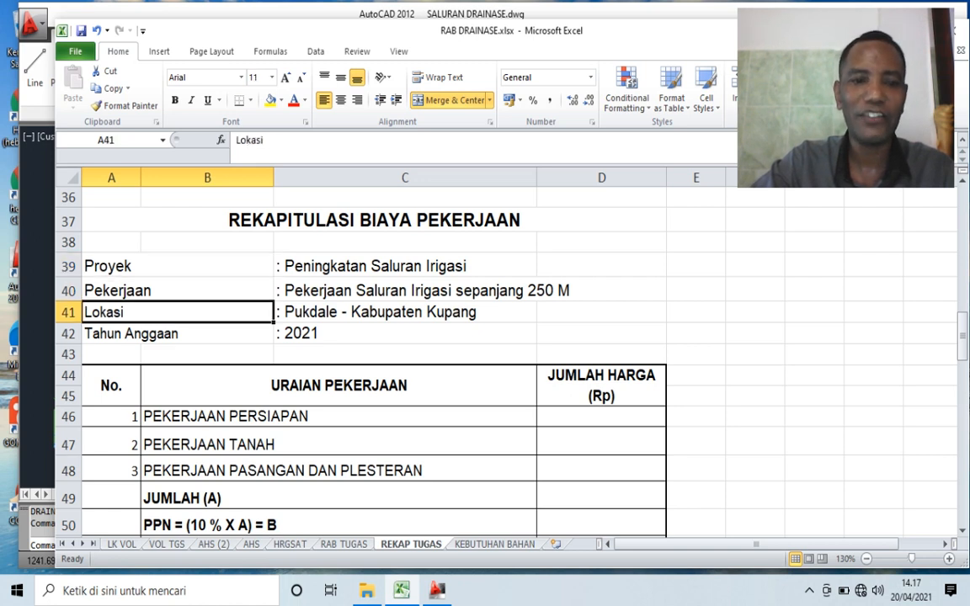
click(405, 334)
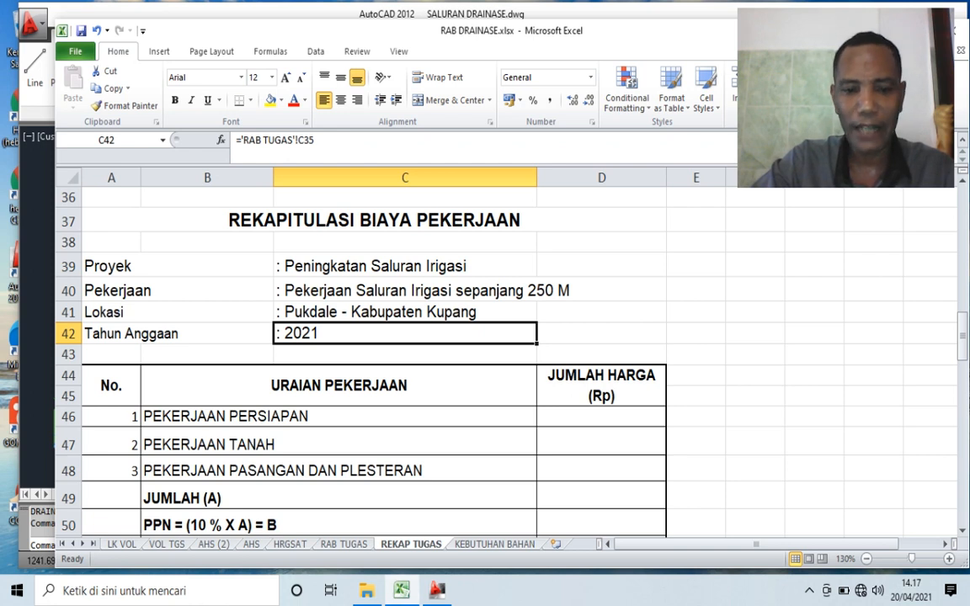
- Check the headings of sections A, B and C on the RAB TUGAS sheet against the recapitulation items
key(ctrl+Page_Up)
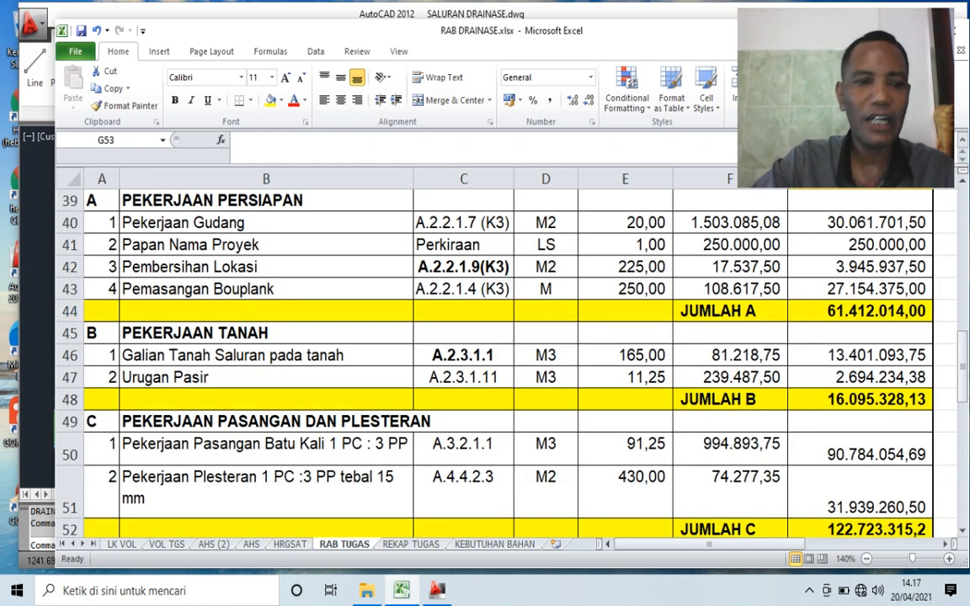
scroll(505, 362, up, 1)
click(266, 315)
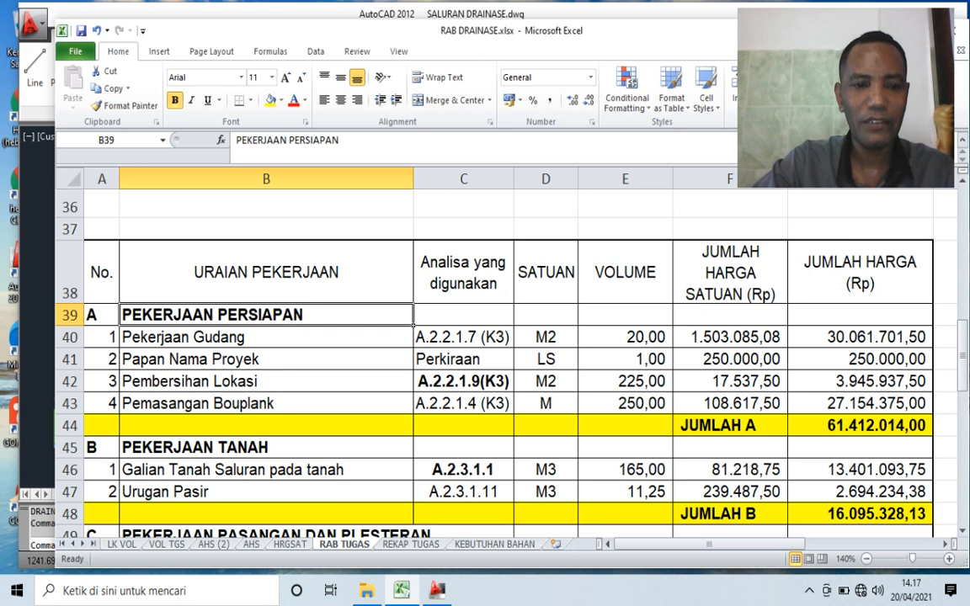
click(266, 448)
scroll(266, 448, down, 2)
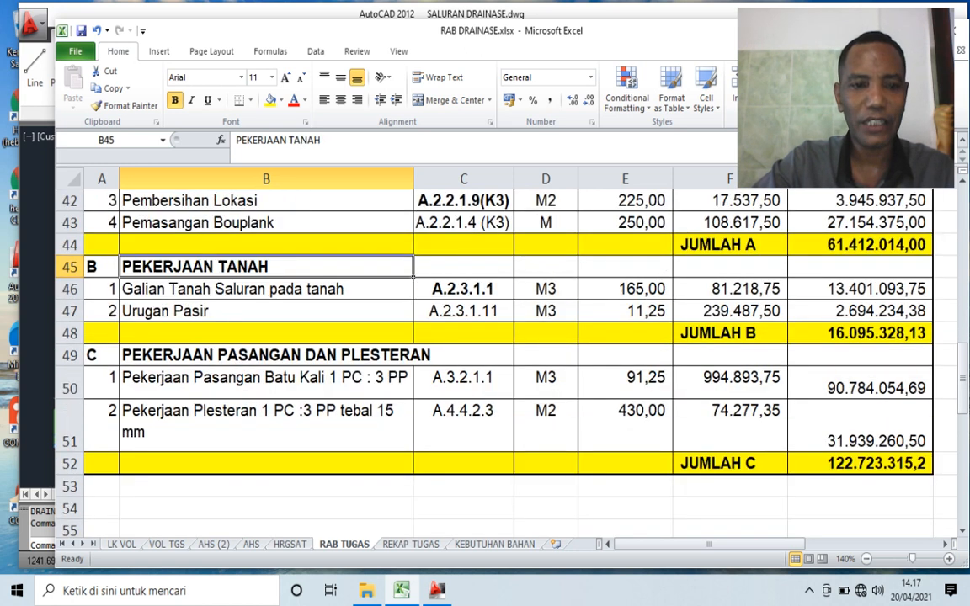
click(266, 356)
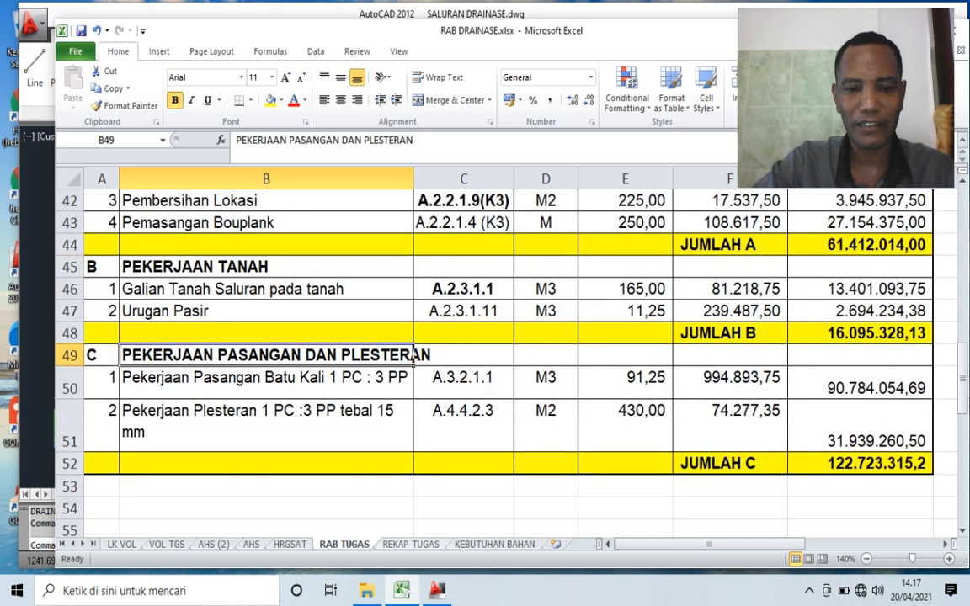
- Link the PEKERJAAN PERSIAPAN total in D46 of REKAP TUGAS to JUMLAH A in G44 on the RAB TUGAS sheet
key(ctrl+Page_Down)
click(253, 416)
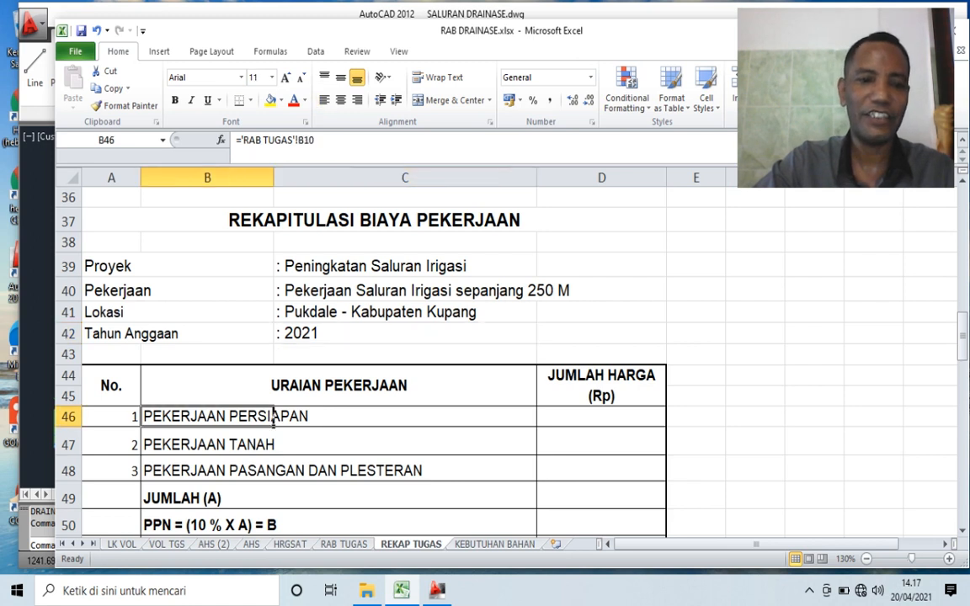
key(Right)
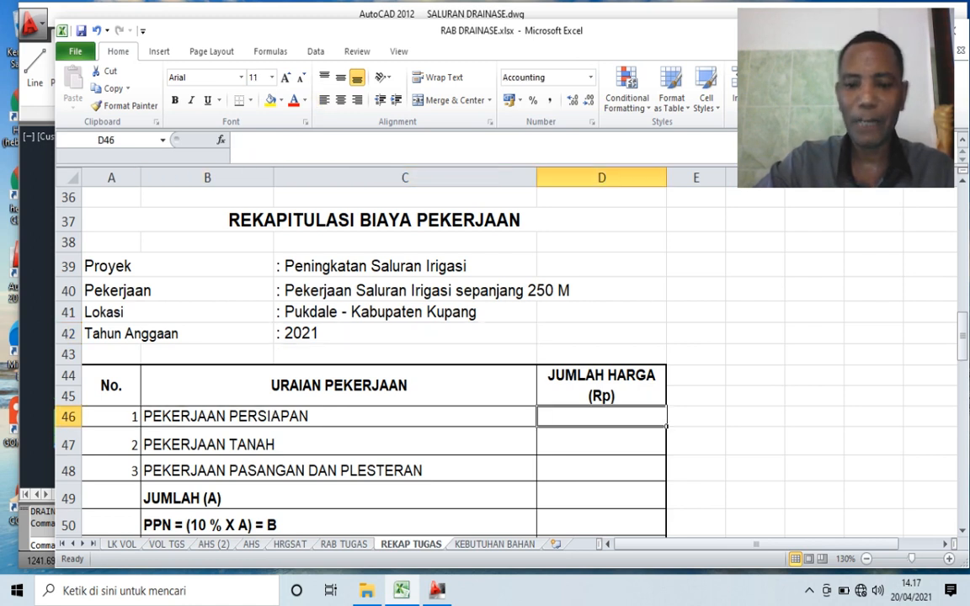
text(=)
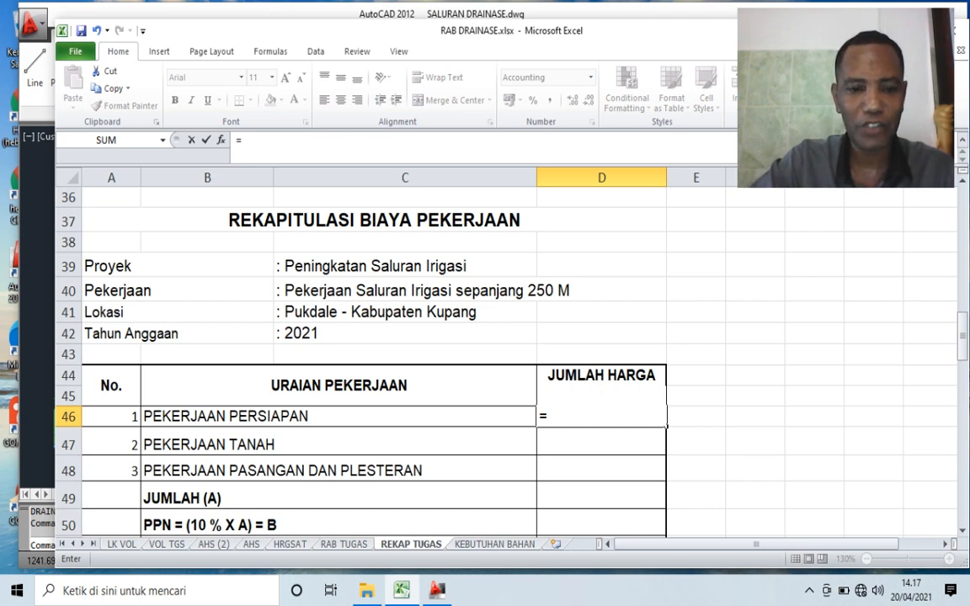
key(ctrl+Page_Up)
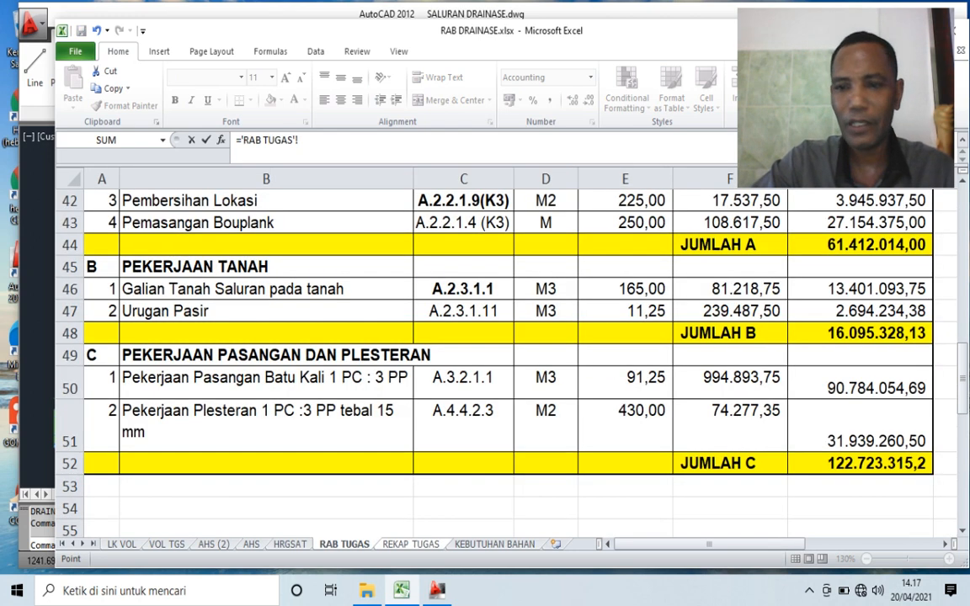
scroll(508, 363, up, 1)
click(860, 426)
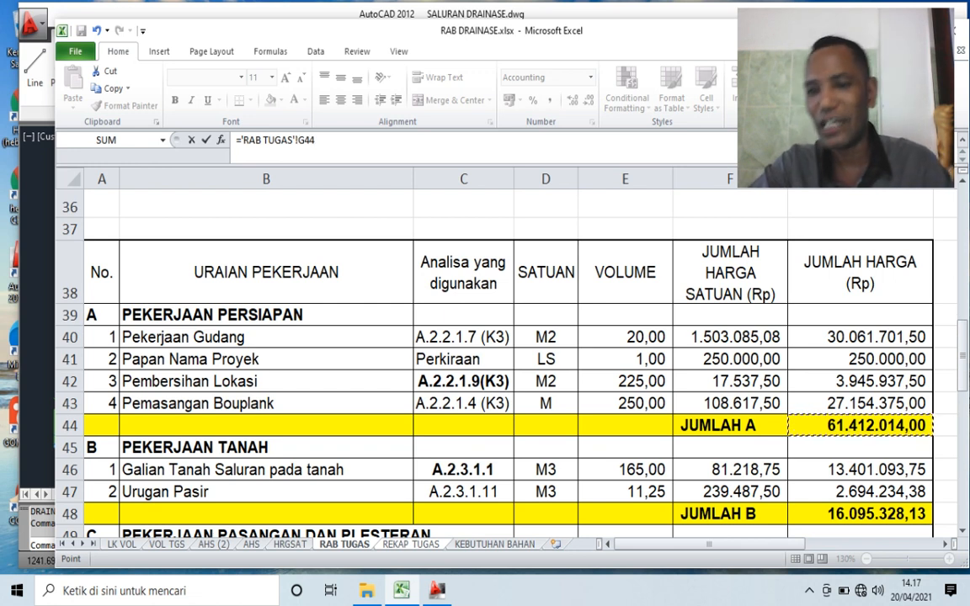
key(Return)
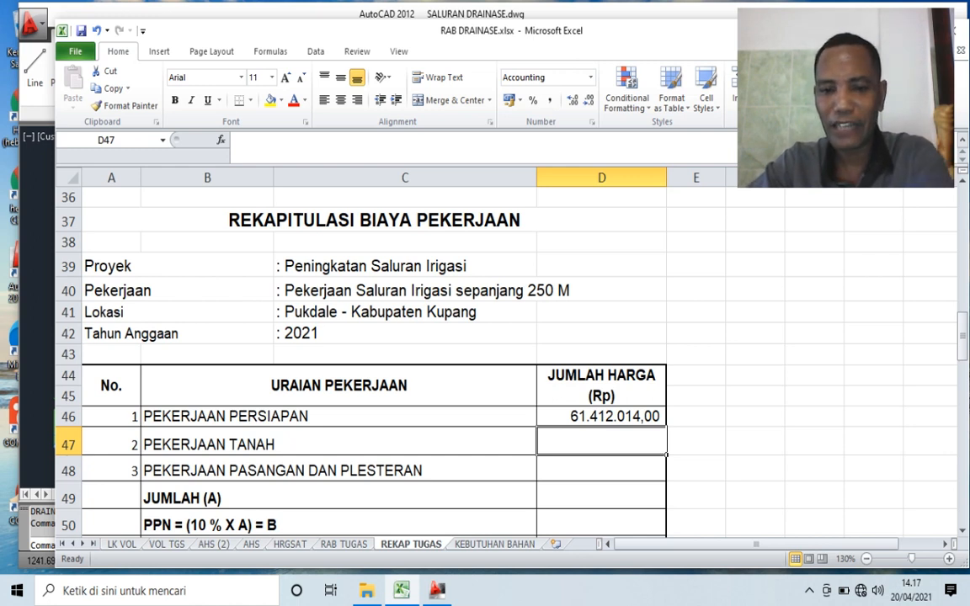
- Link the PEKERJAAN TANAH total in D47 to JUMLAH B in G48 on the RAB TUGAS sheet
text(=)
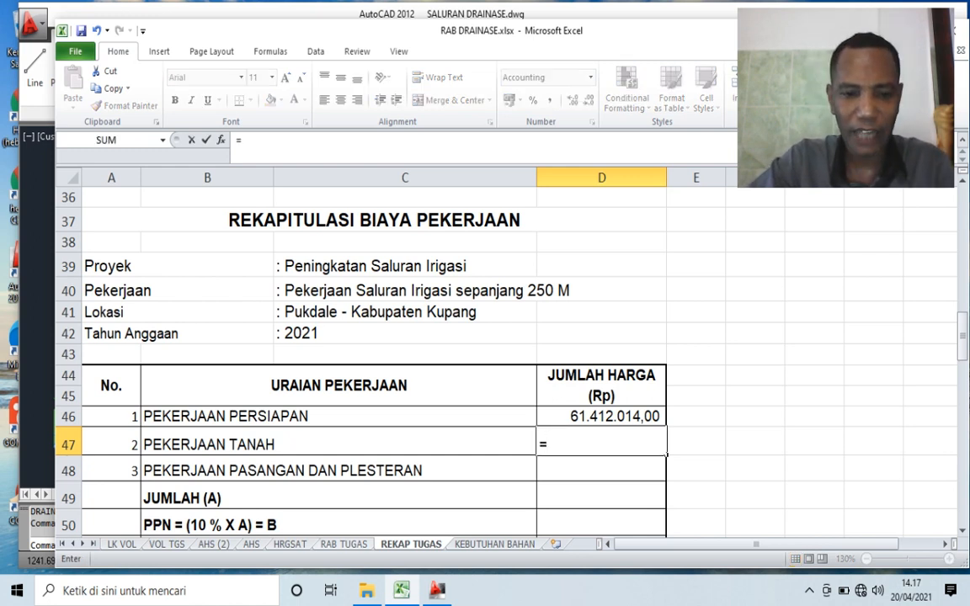
click(344, 545)
scroll(506, 362, down, 1)
click(860, 400)
key(Return)
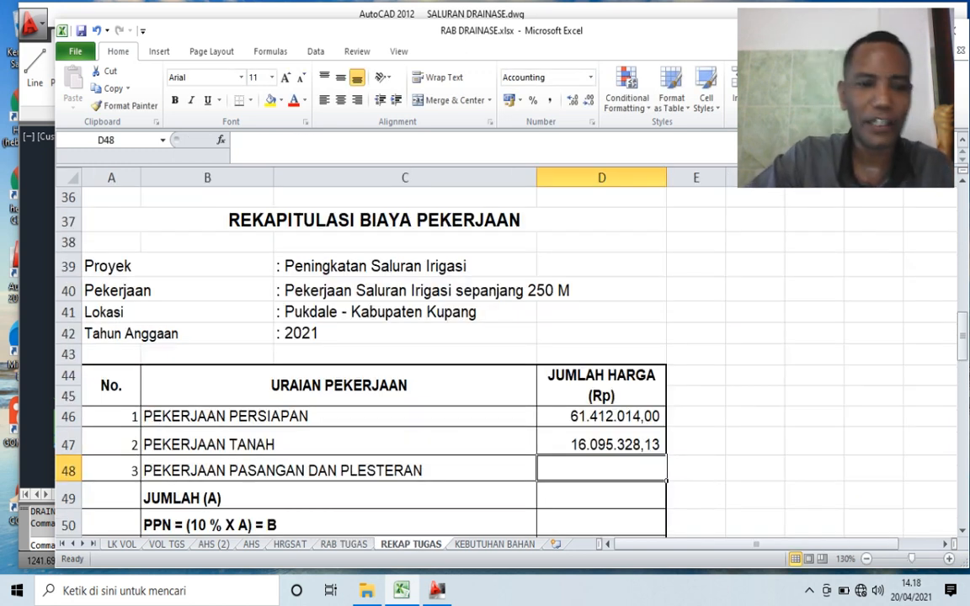
- Link the PEKERJAAN PASANGAN DAN PLESTERAN total in D48 of REKAP TUGAS to JUMLAH C in G52 on the RAB TUGAS sheet
text(=)
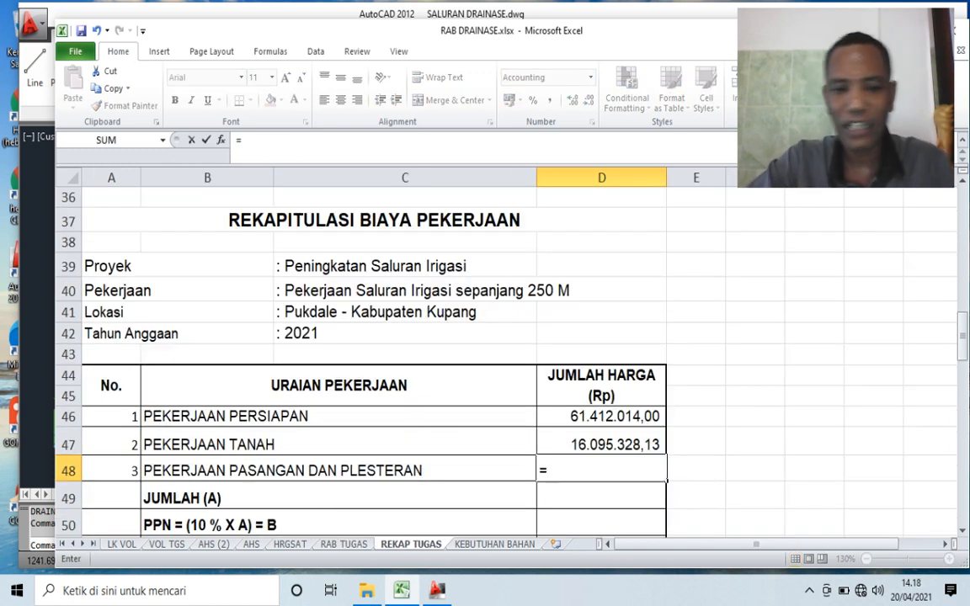
click(344, 545)
scroll(505, 362, down, 2)
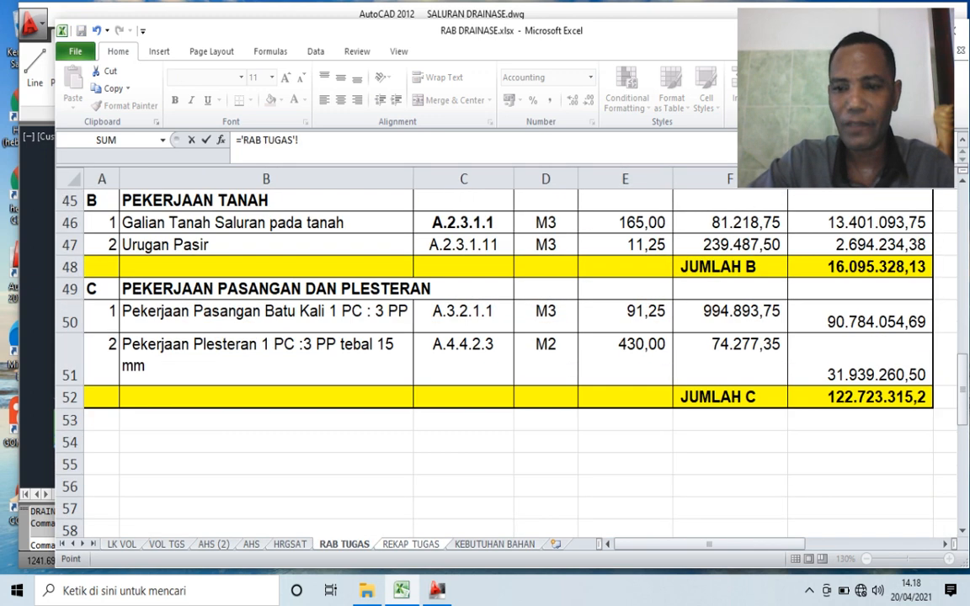
click(860, 397)
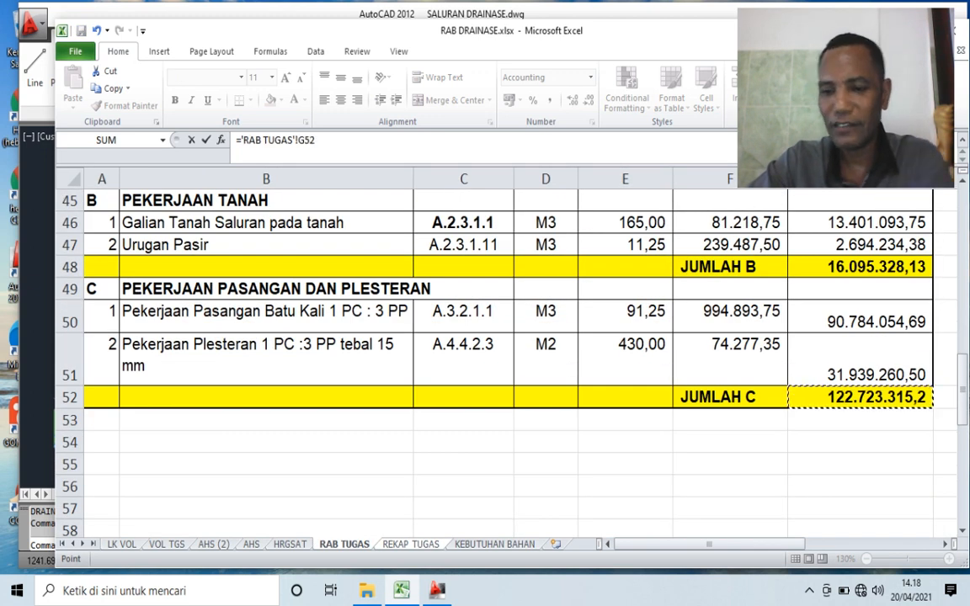
key(Return)
- Calculate JUMLAH (A) in D49 as the SUM of the three work totals in D46:D48
scroll(506, 363, down, 1)
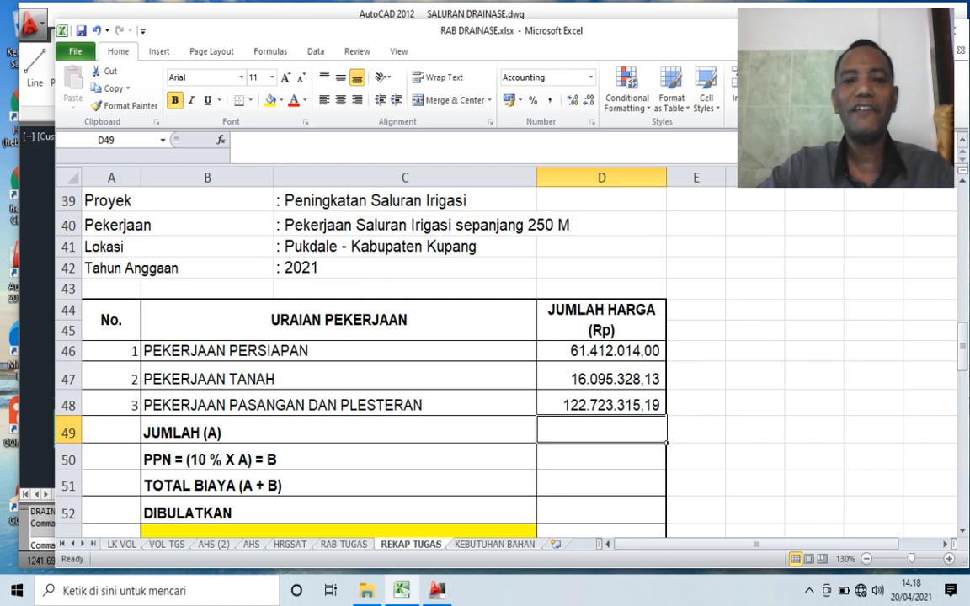
scroll(505, 362, down, 1)
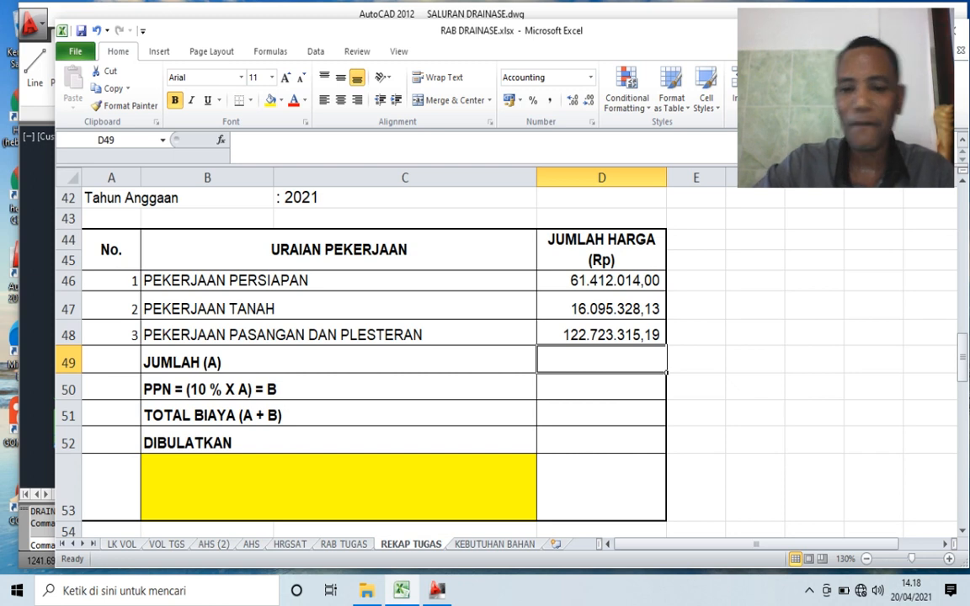
text(=SUM()
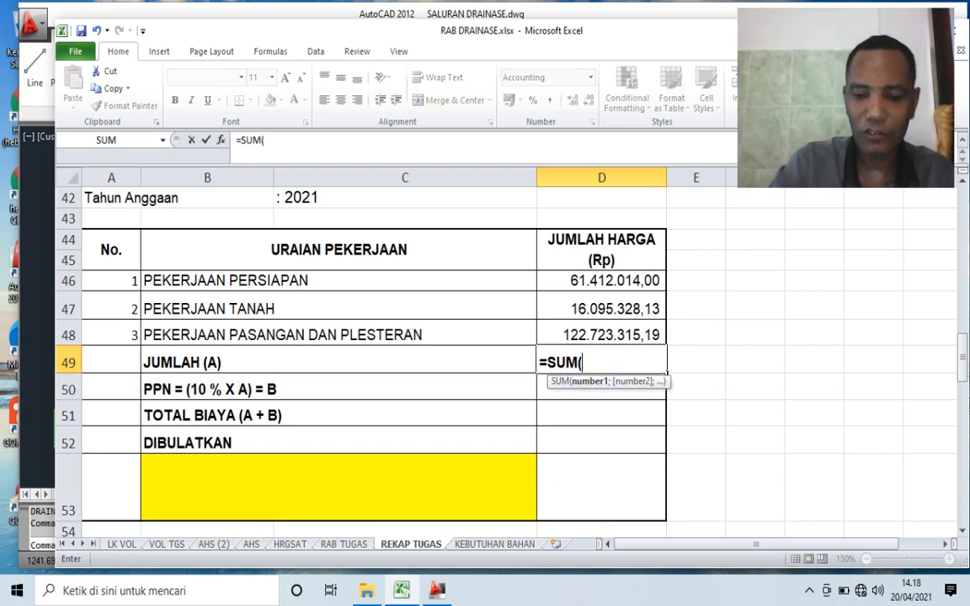
key(Up)
key(Up)
key(Up)
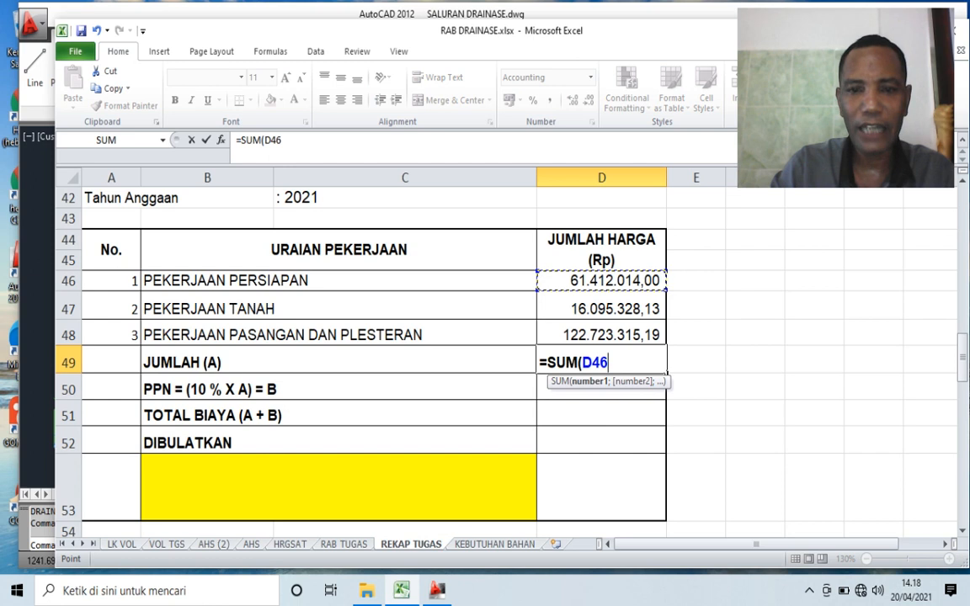
key(shift+Down)
key(shift+Down)
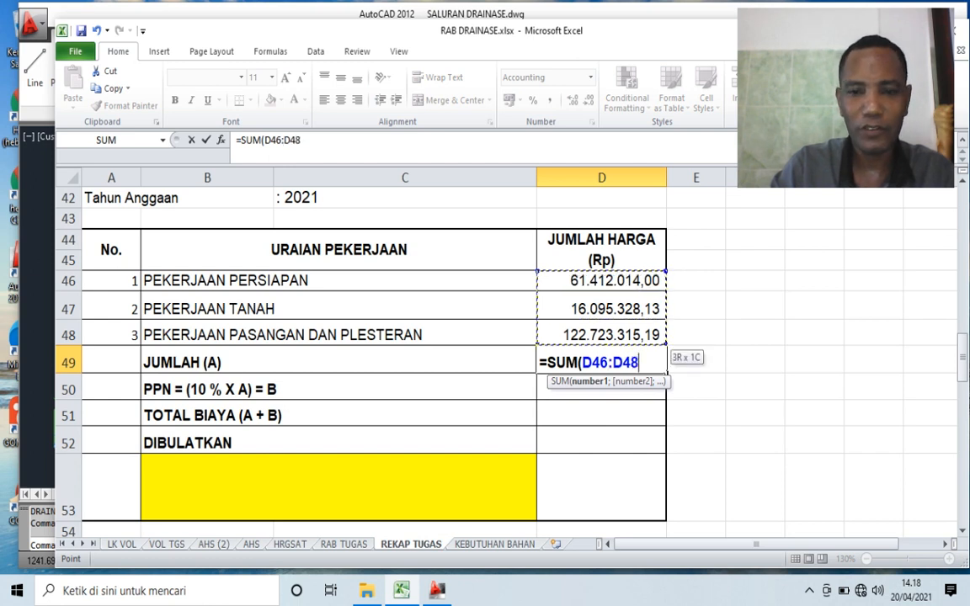
key(Return)
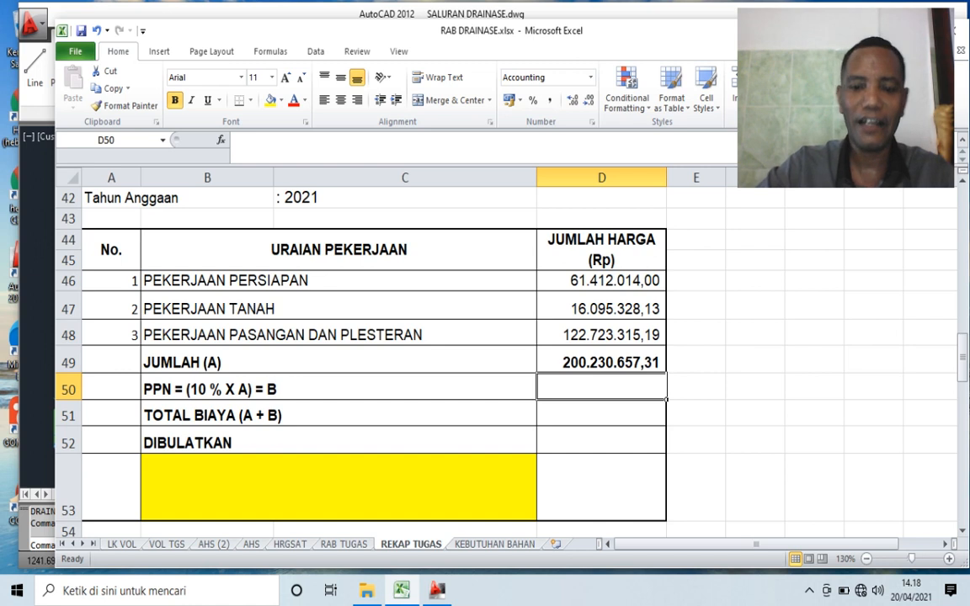
- Calculate the 10 % PPN in D50 with a SUM formula multiplying D49 by 0,10
text(=SUM()
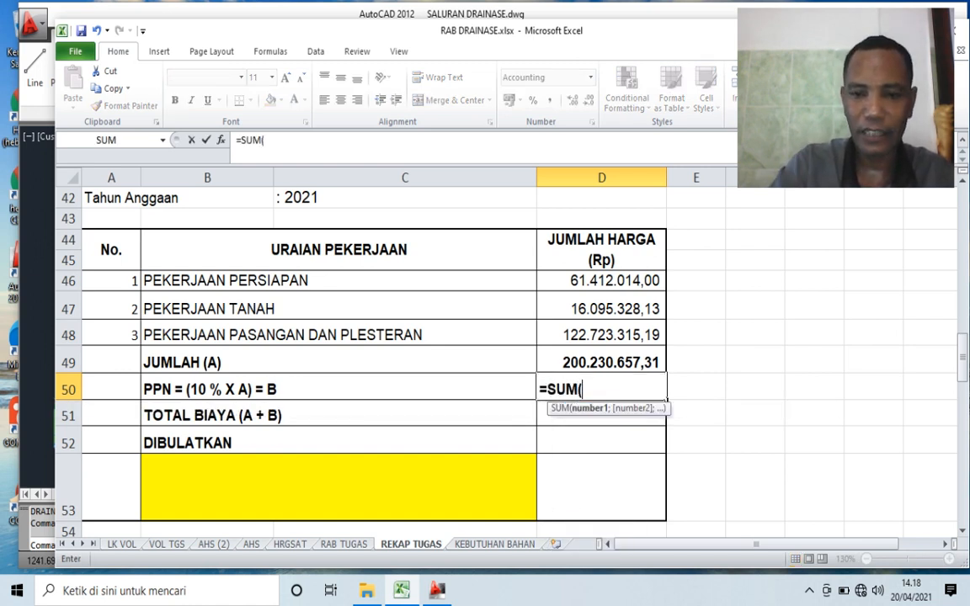
key(Up)
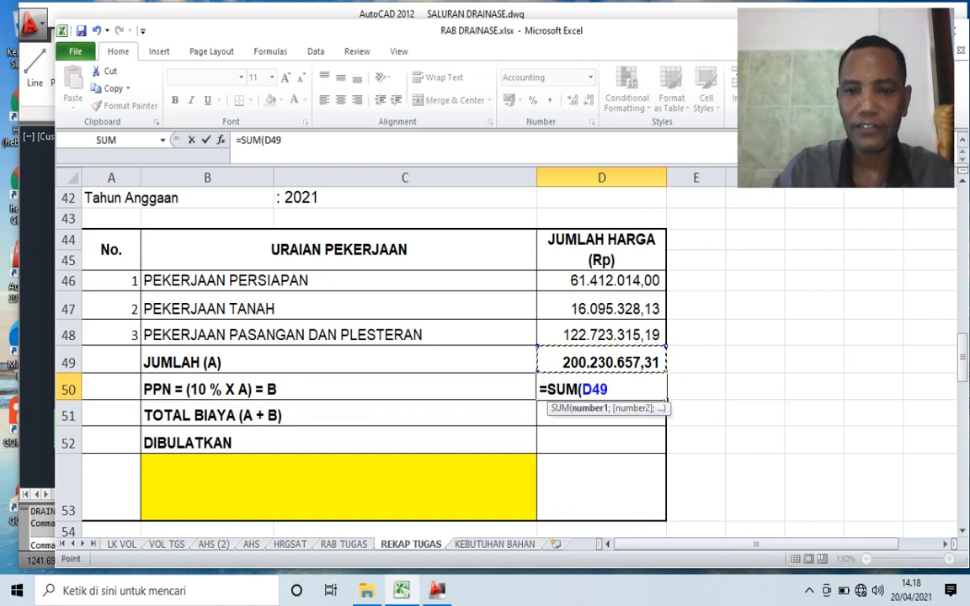
text(*0,10)
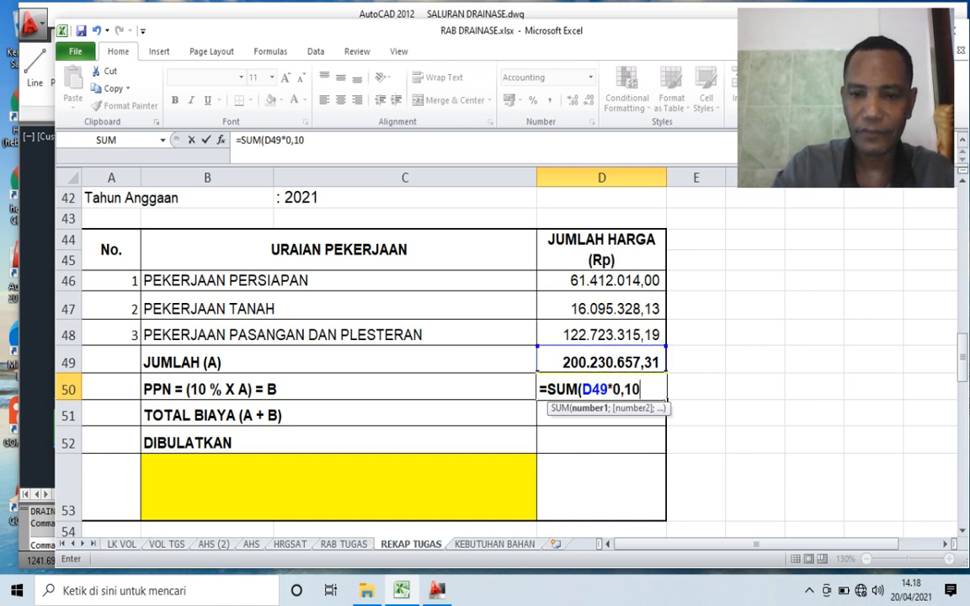
key(Return)
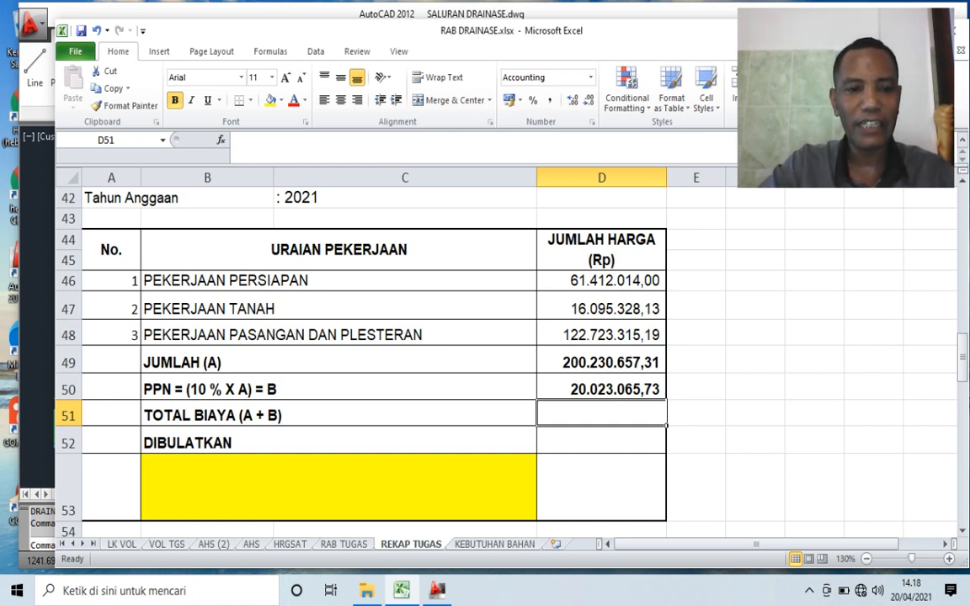
- Calculate TOTAL BIAYA (A + B) in D51 as the SUM of JUMLAH (A) and PPN in D49:D50
click(339, 363)
click(338, 389)
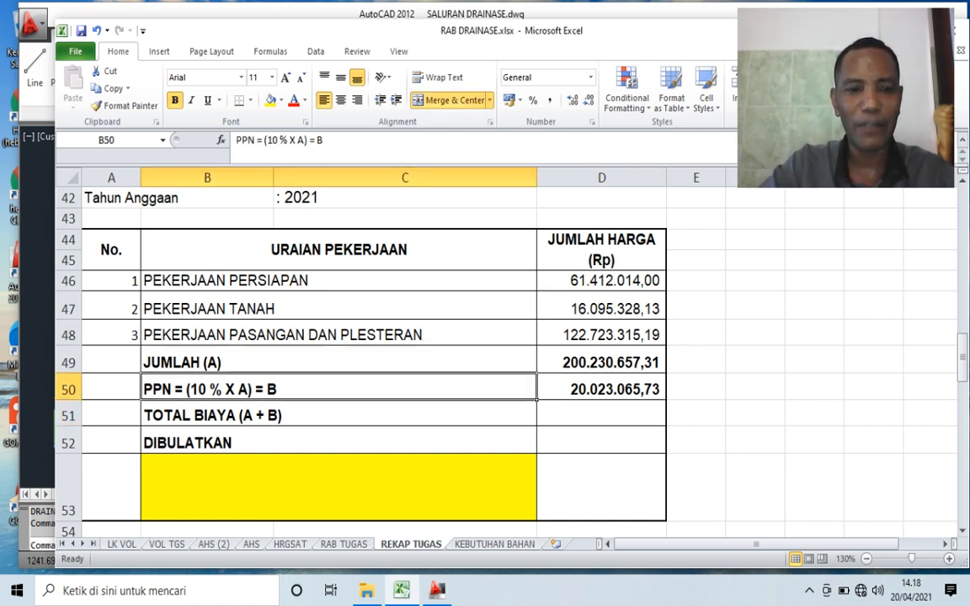
click(602, 415)
text(=)
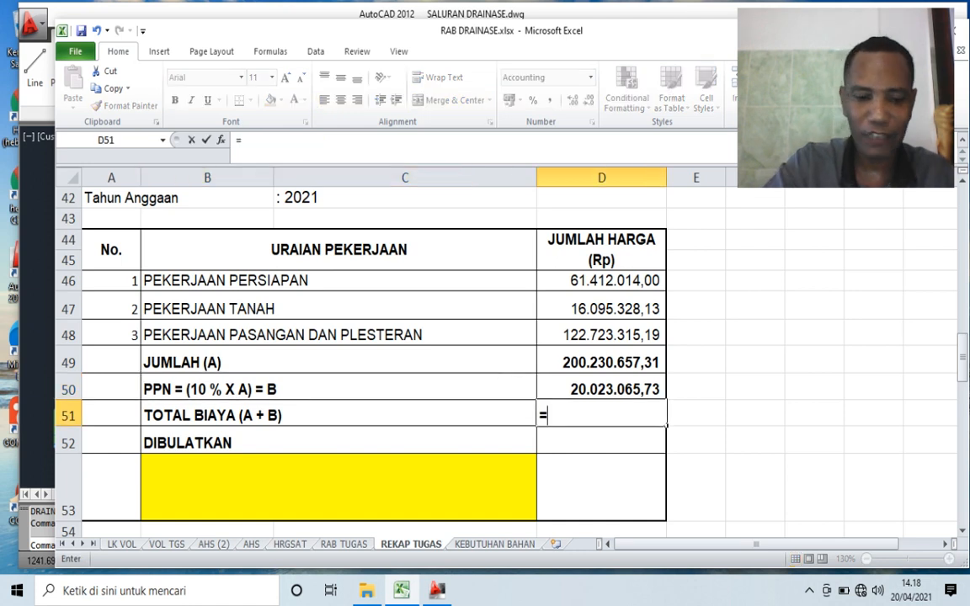
text(SUM()
key(Up)
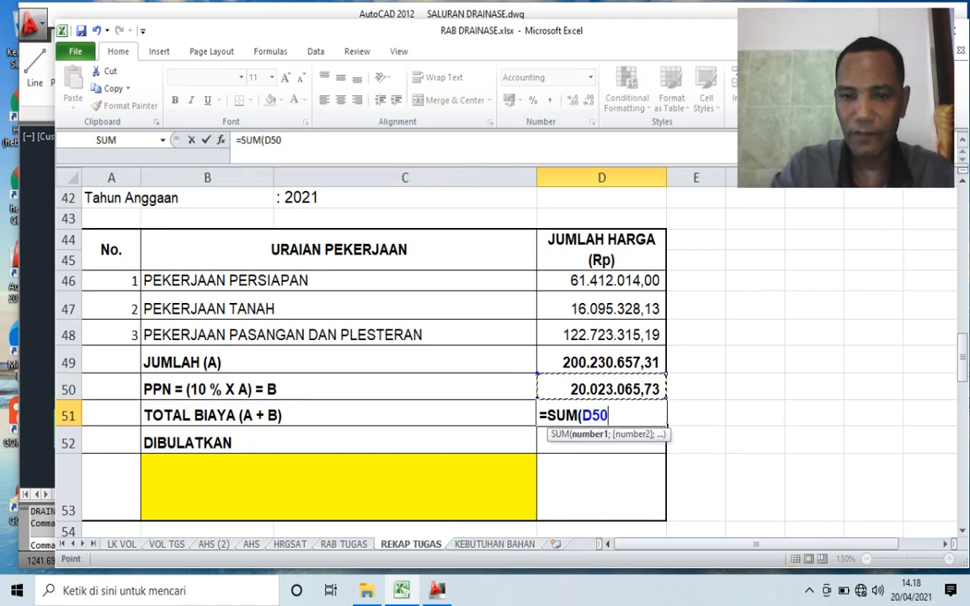
key(shift+Up)
key(Return)
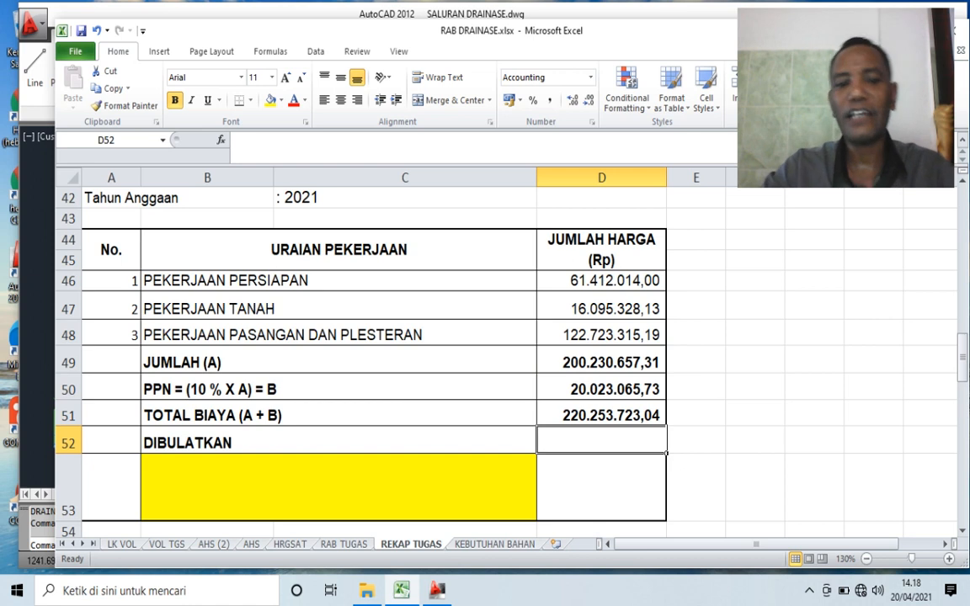
- Enter the rounded total 220.253.700 for DIBULATKAN in D52
text(220.)
text(253.)
text(700)
key(Return)
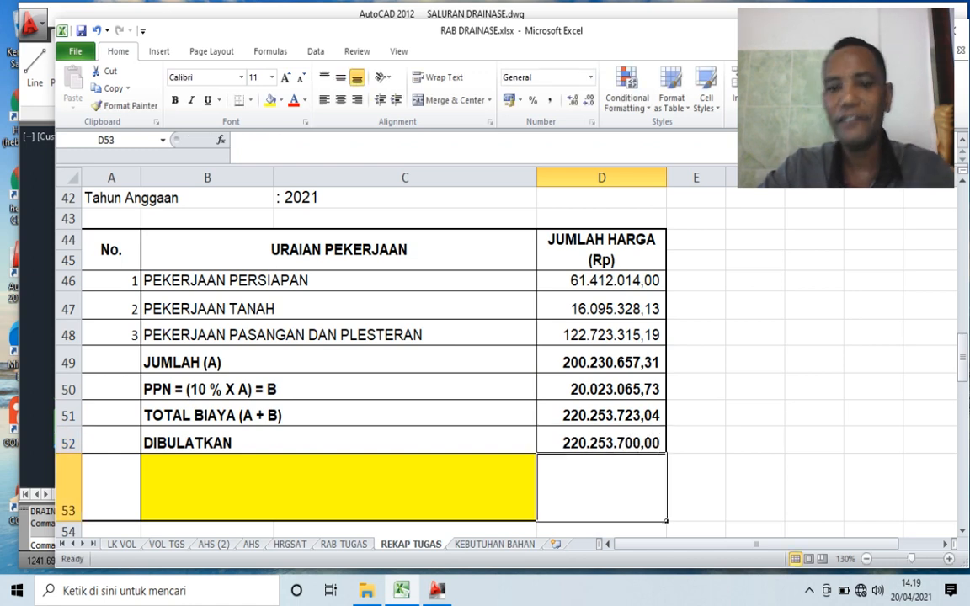
- Enter 'TERBILANG : DUA RATUS DUA PULUH JUTA DUA RATUS LIMA PULUH TIGA RIBU TUJUH RATUS RUPAH' in the yellow merged cell B53
click(338, 487)
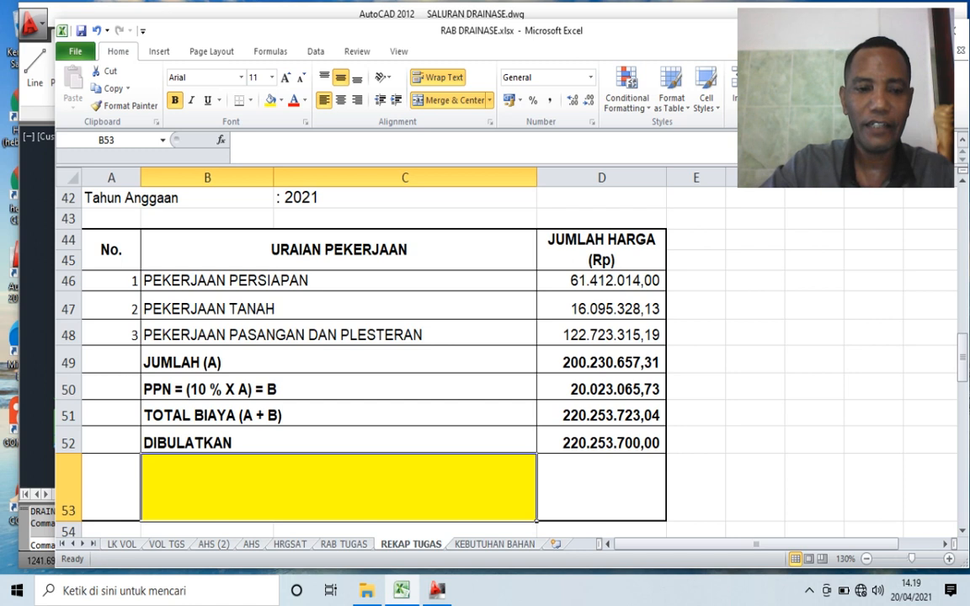
text(TERBIL)
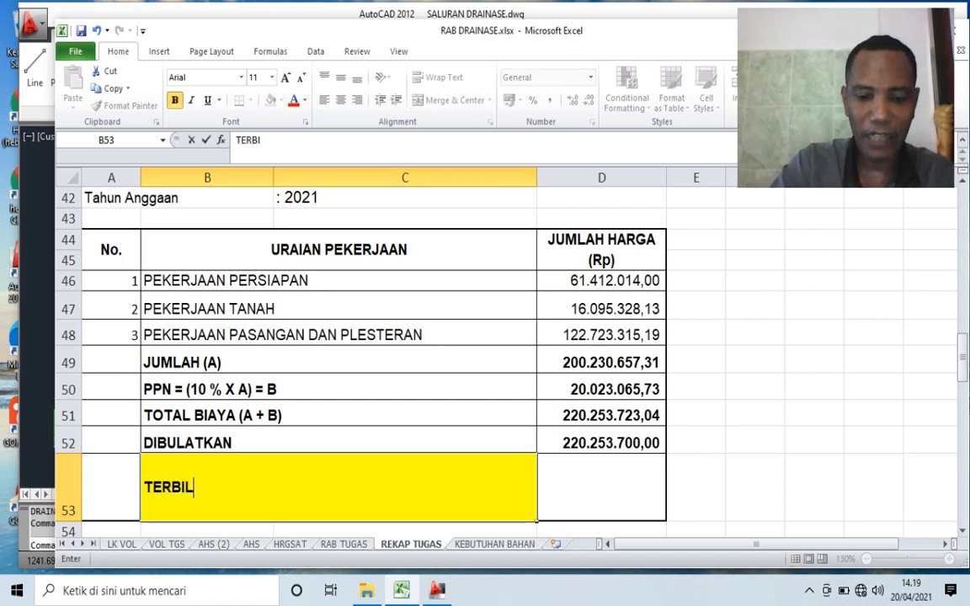
text(ANG :)
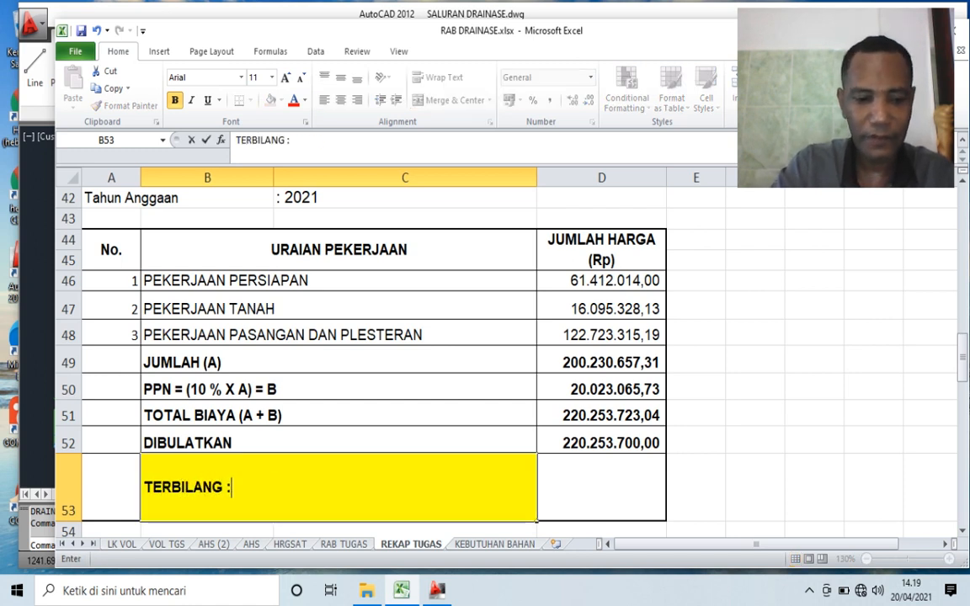
text( DUA RATUS )
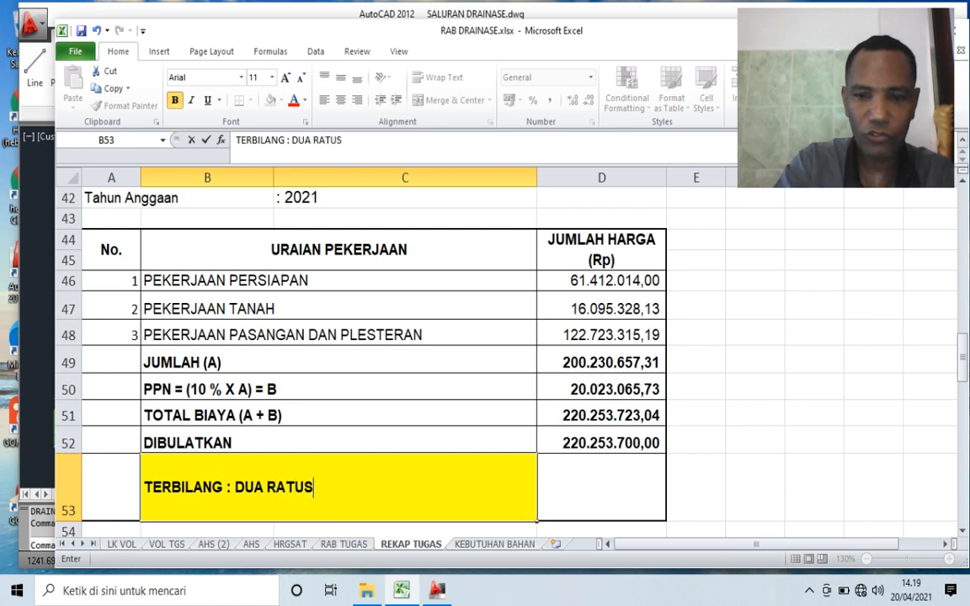
text(DUA PU)
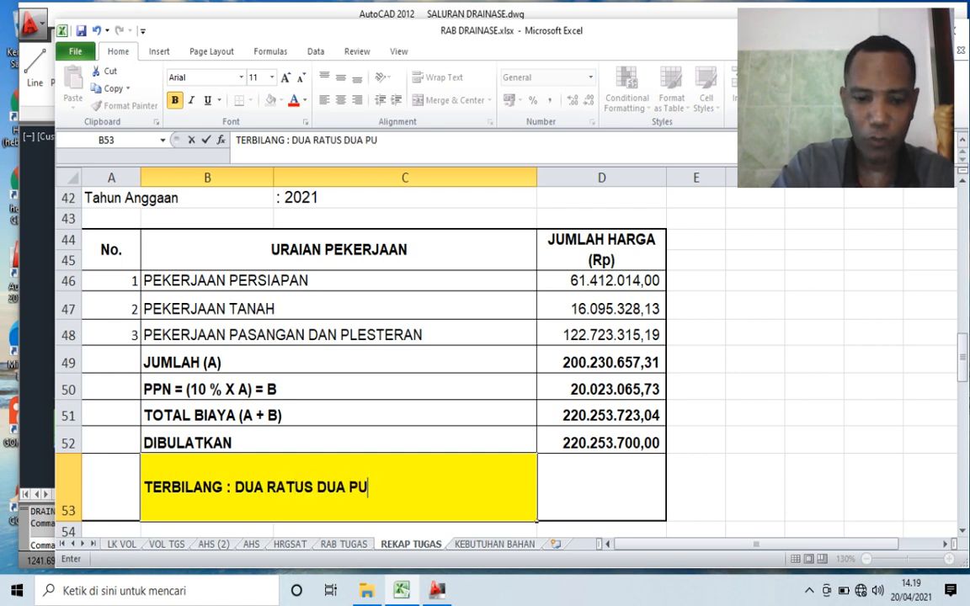
text(LUH JUTA )
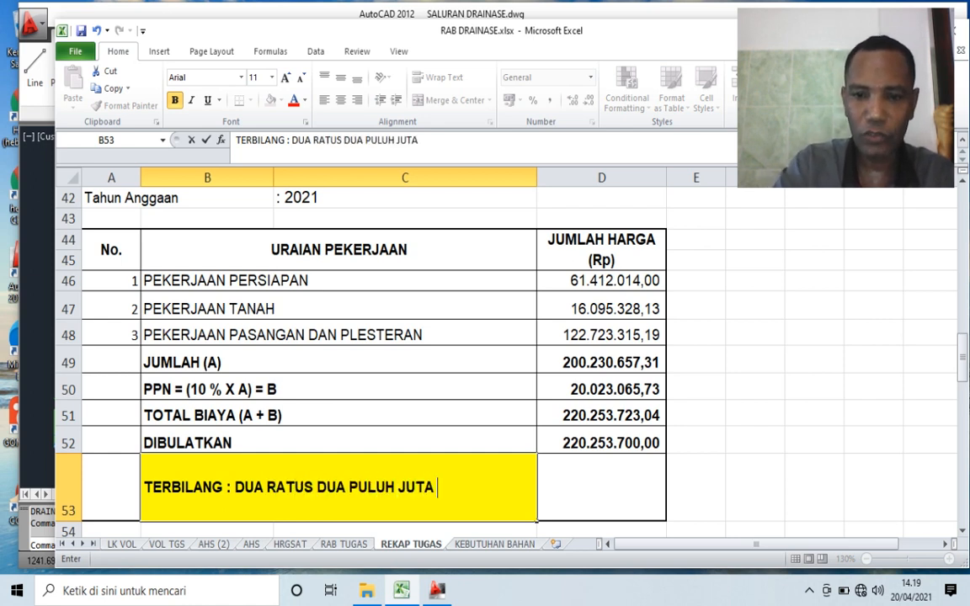
text(DUA RATUS)
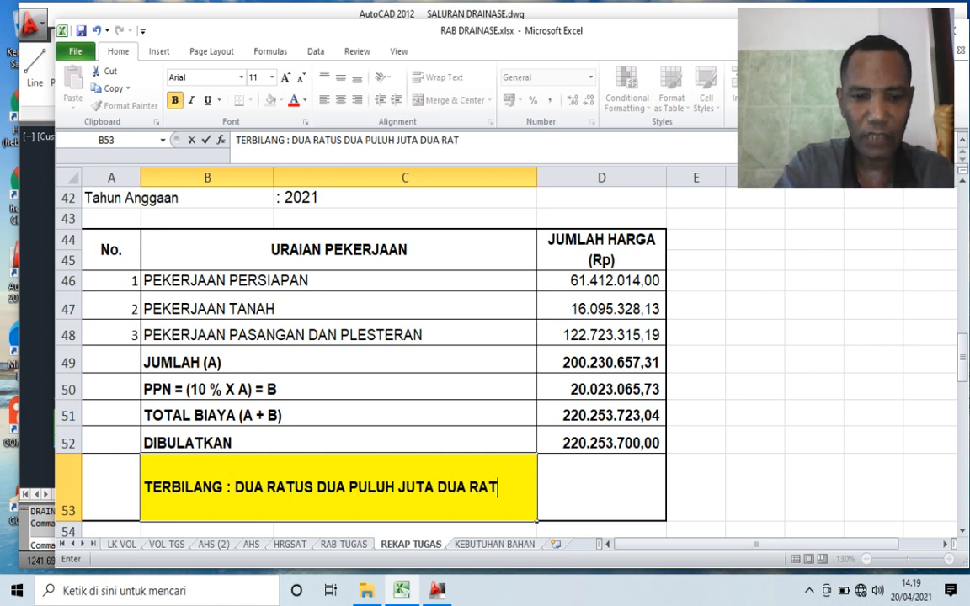
text( L)
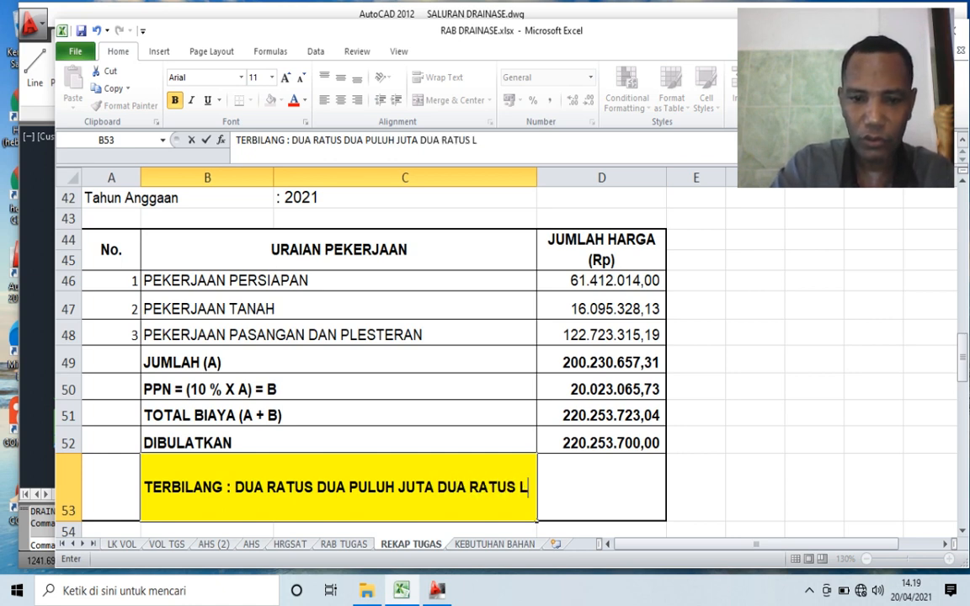
text(IMA PUL)
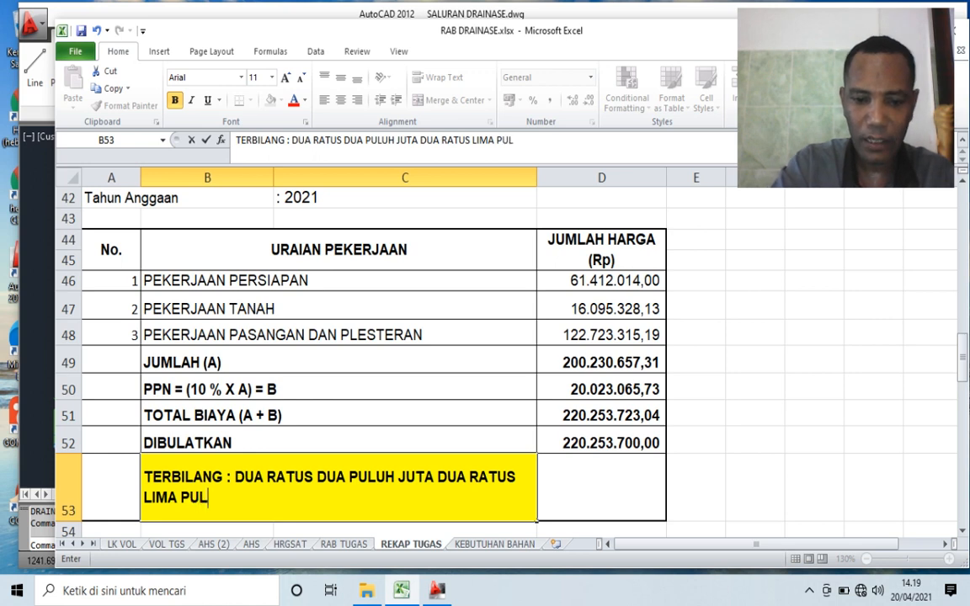
text(UH TIGA )
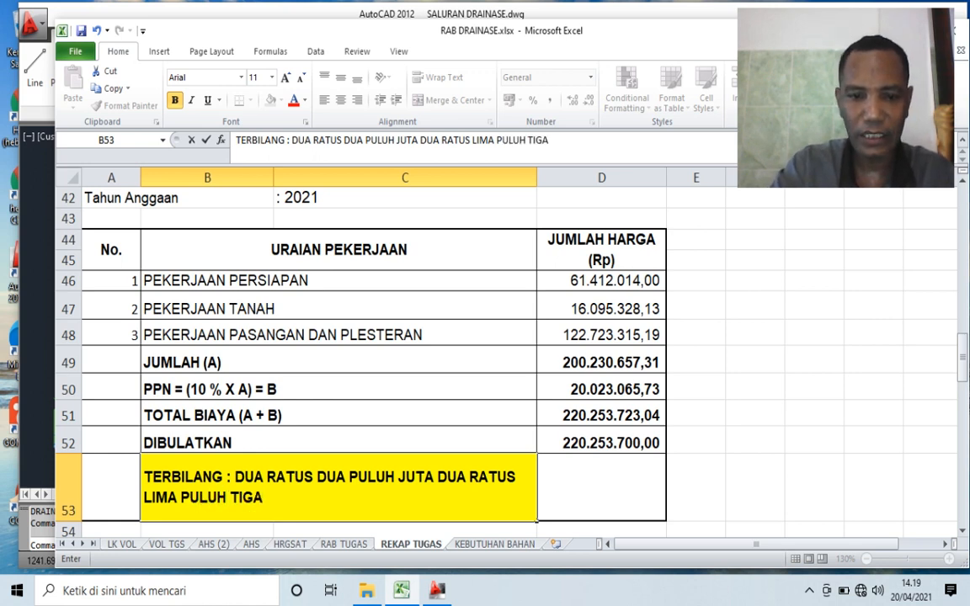
text(RIBU T)
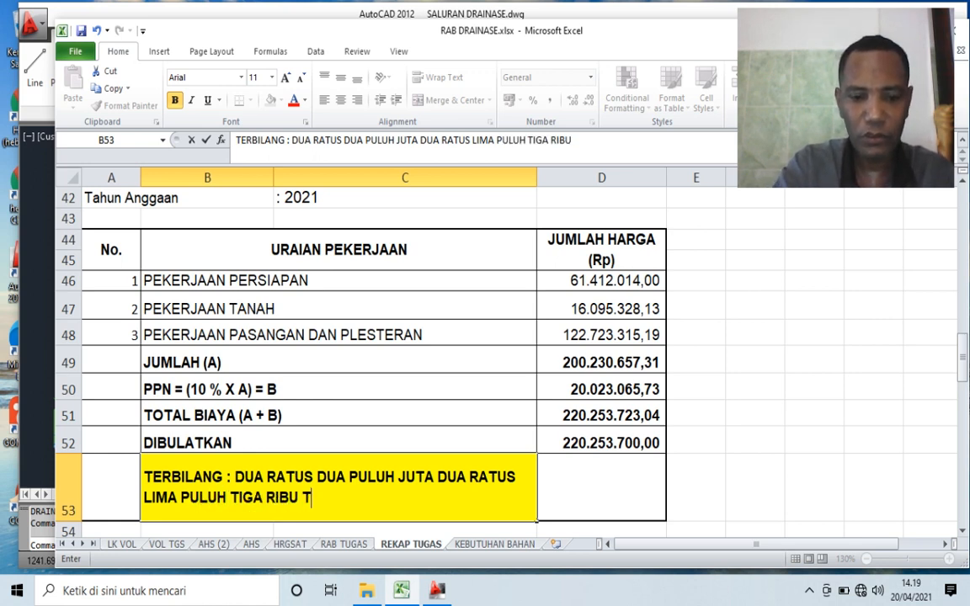
text(UJUH RATUS)
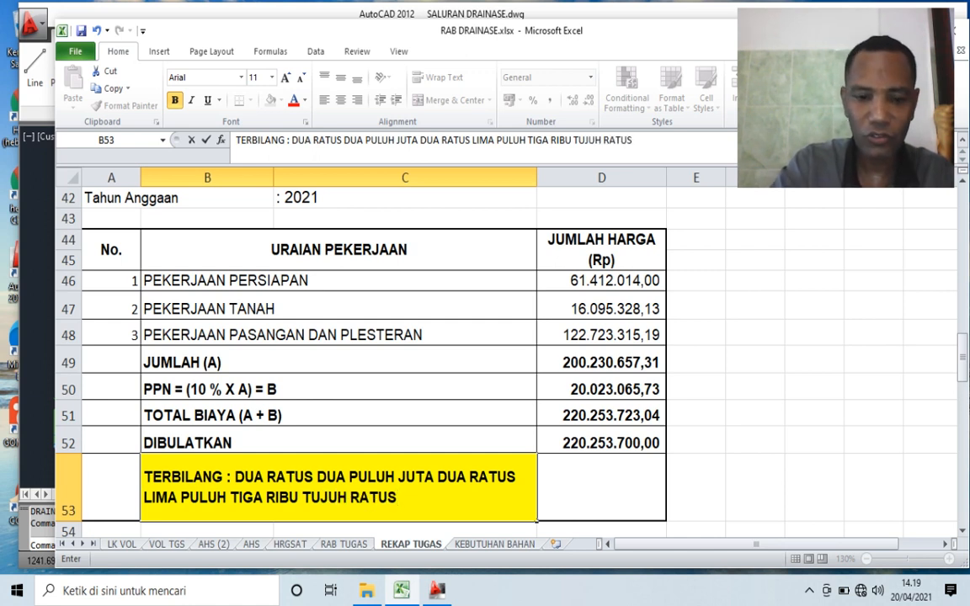
key(BackSpace)
text(RU)
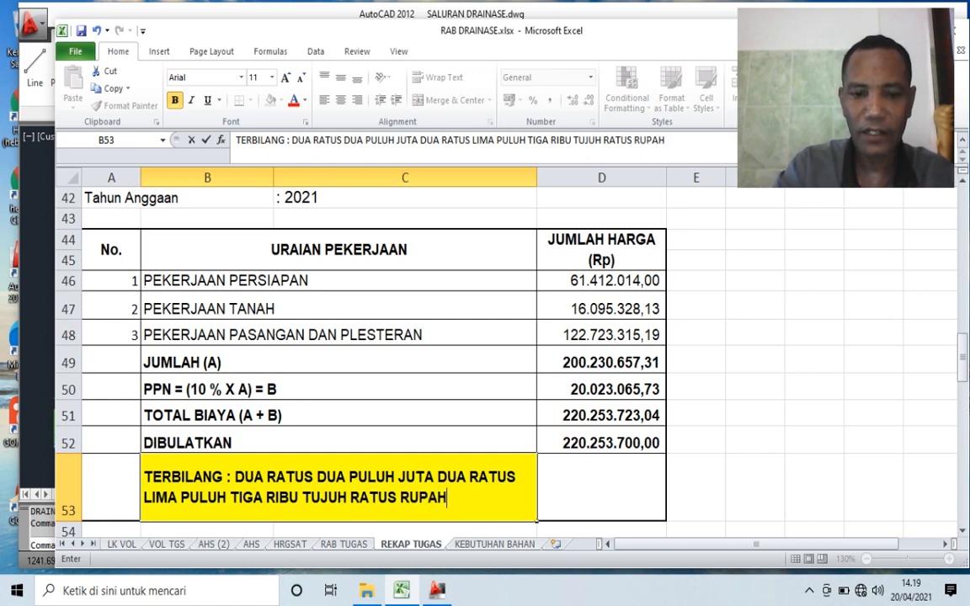
text(PAH)
key(Return)
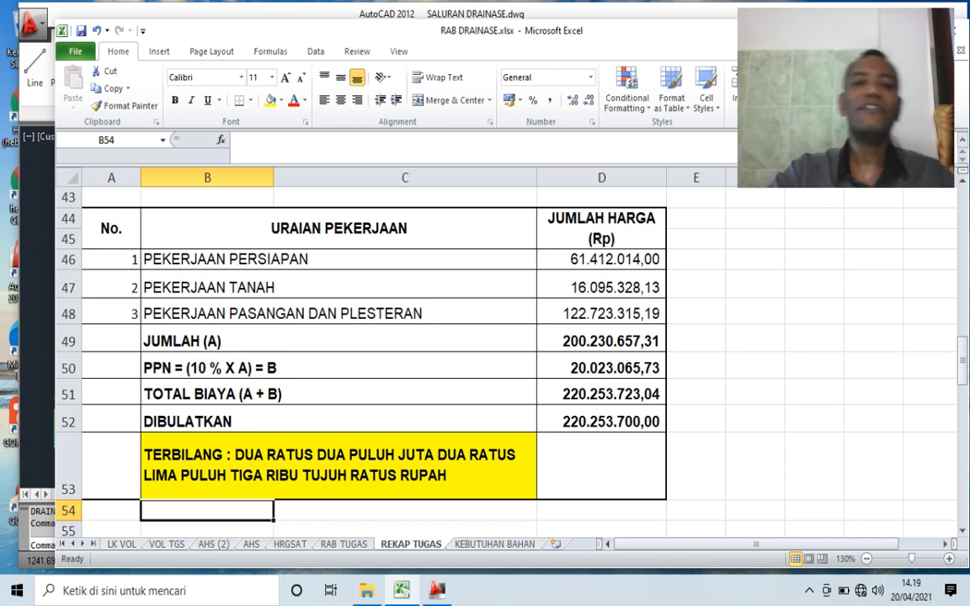
- Review the completed recapitulation, and switch to AutoCAD to examine the channel cross-section with sloped walls in SALURAN DRAINASE.dwg
scroll(505, 354, up, 2)
scroll(506, 354, down, 2)
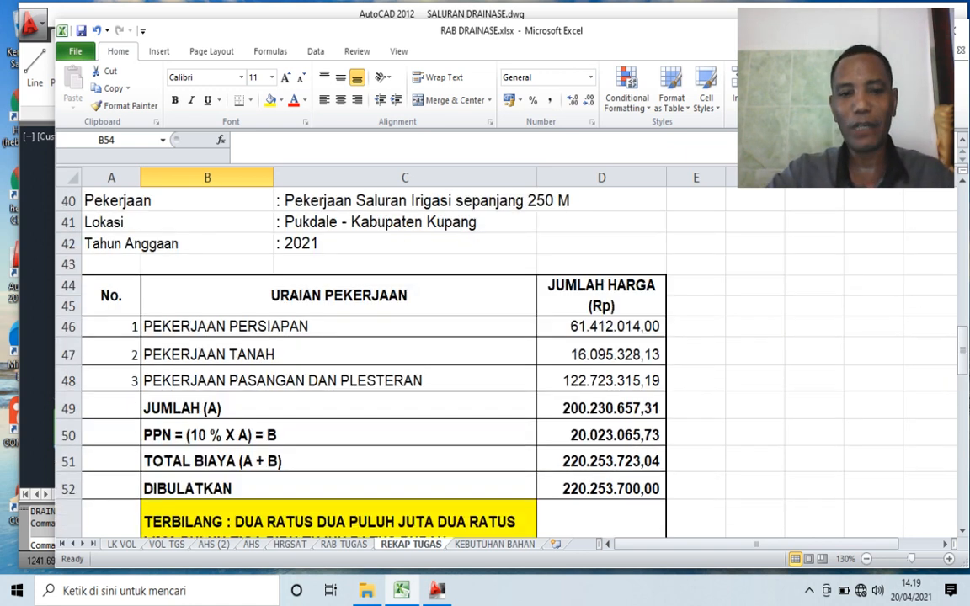
click(437, 591)
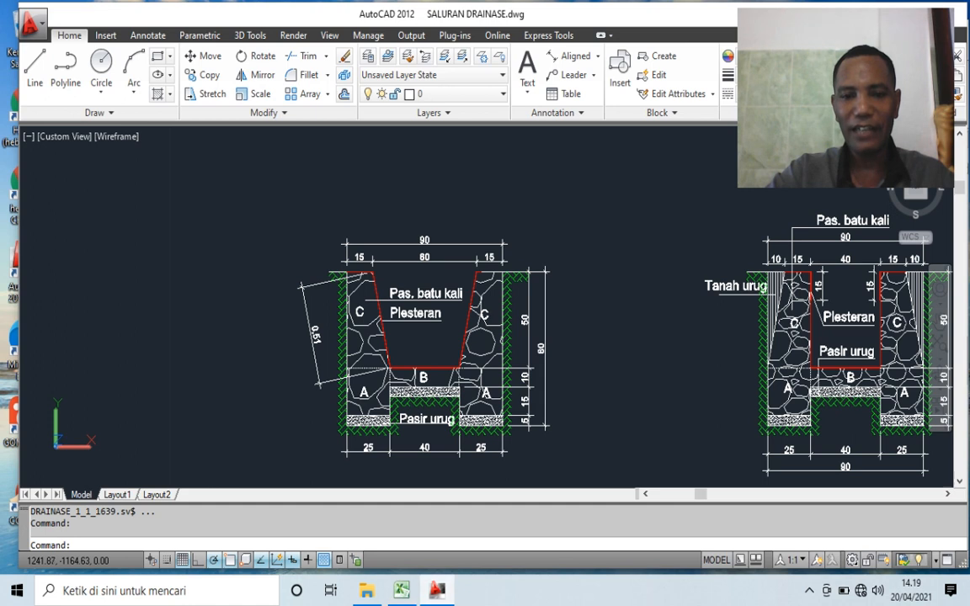
scroll(383, 395, up, 3)
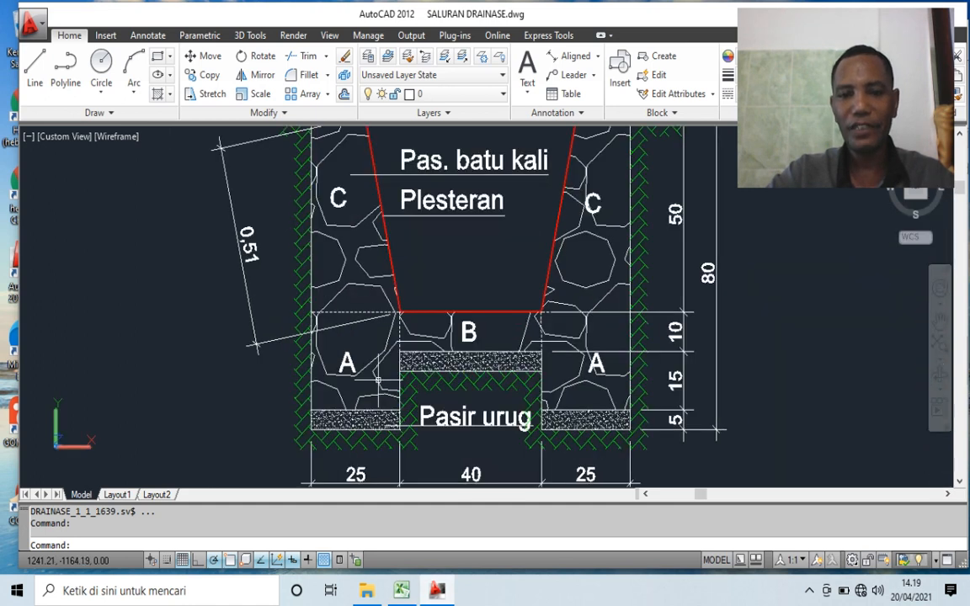
- Delete the 0,51 aligned dimension beside the sloped wall of the SALURAN TYPE 1 cross-section
scroll(346, 345, down, 2)
scroll(260, 282, up, 2)
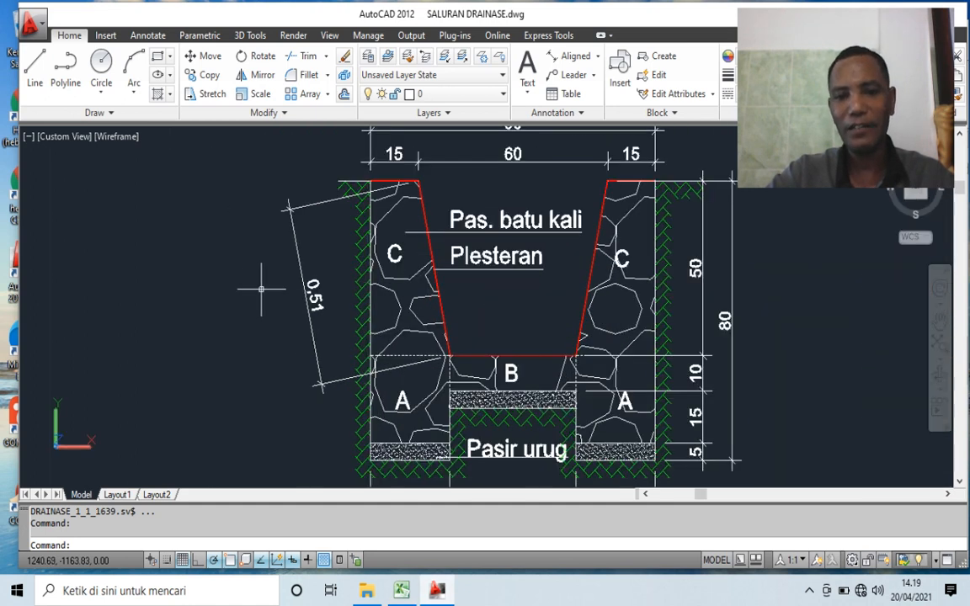
click(307, 299)
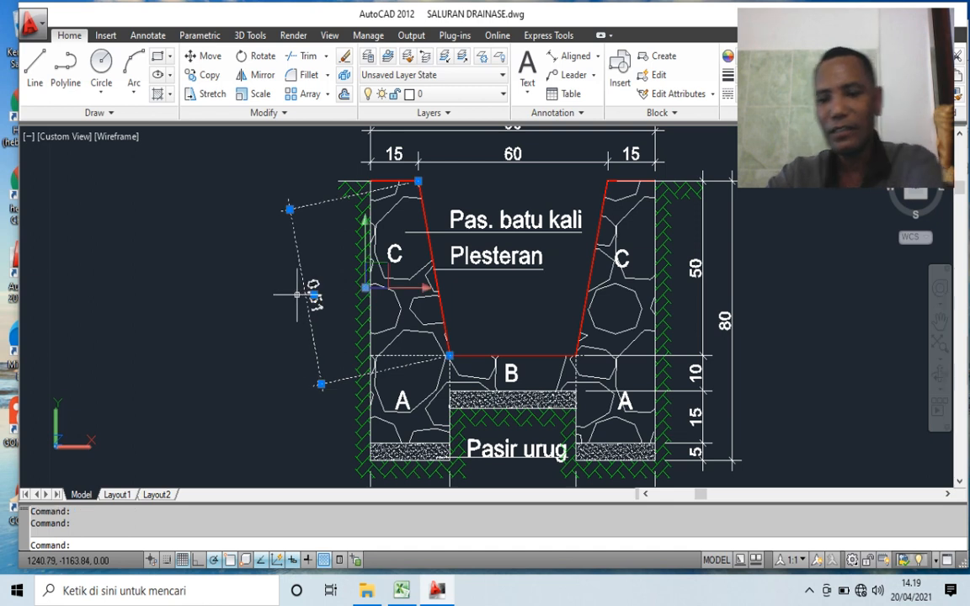
key(Delete)
scroll(386, 310, down, 2)
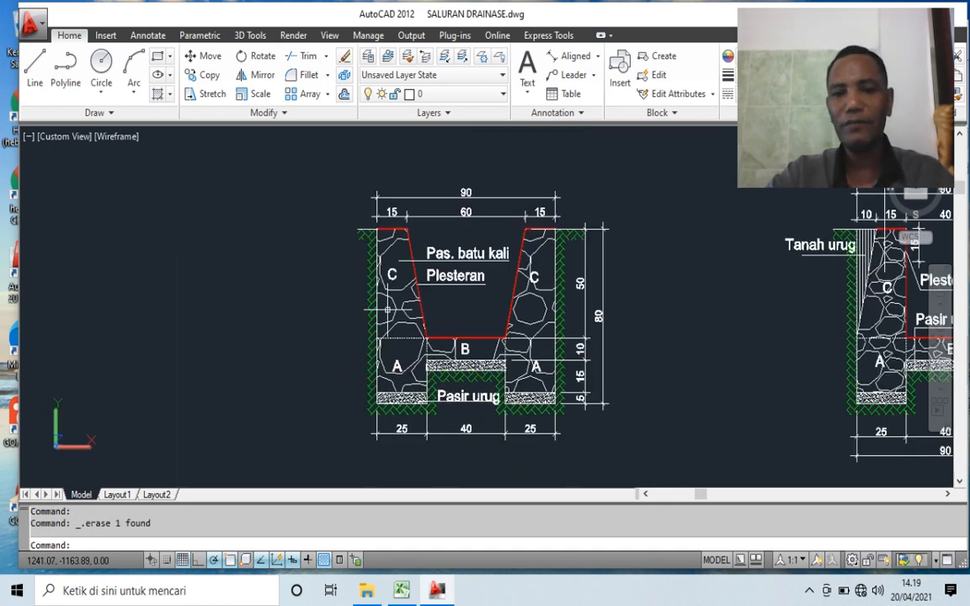
- Switch to Excel to review the DIBULATKAN total and project details in REKAP TUGAS, and return to AutoCAD to examine the SALURAN TYPE 1 section
click(402, 590)
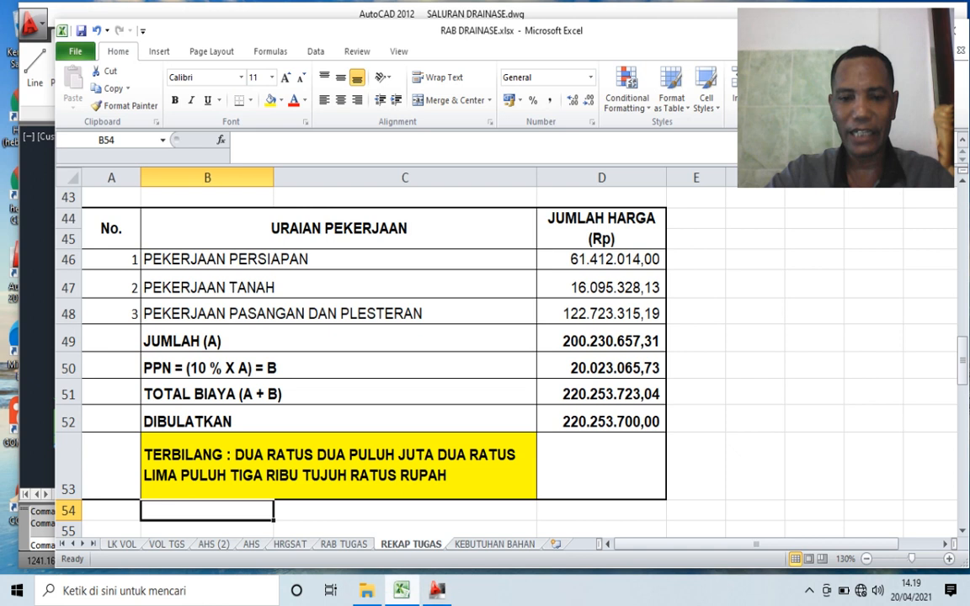
click(602, 420)
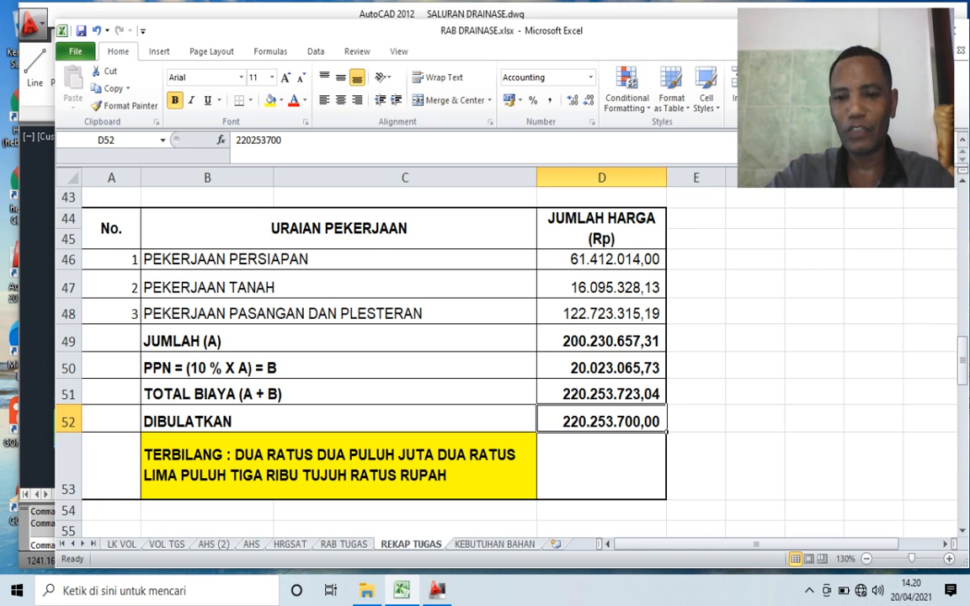
scroll(505, 354, up, 2)
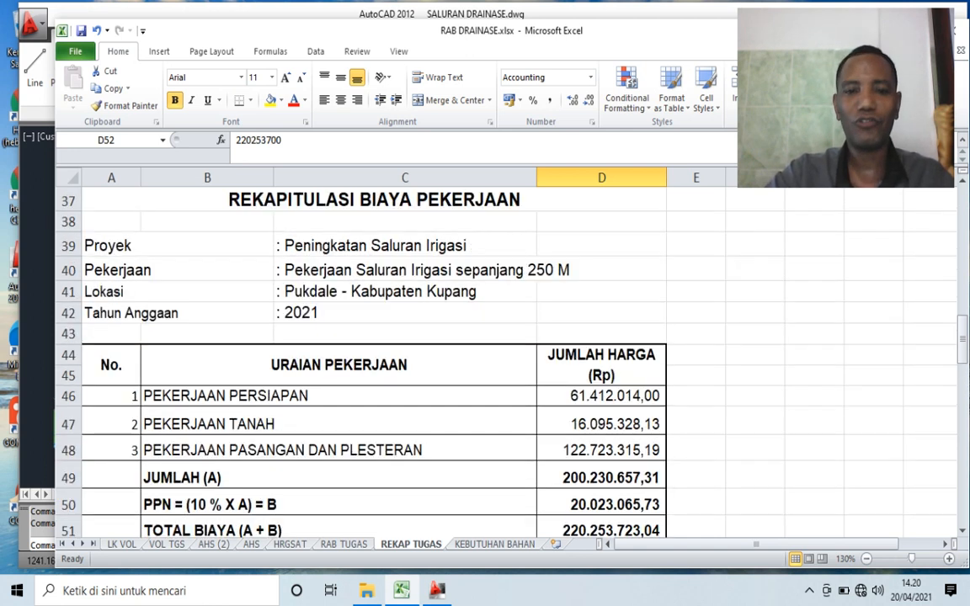
scroll(505, 354, down, 1)
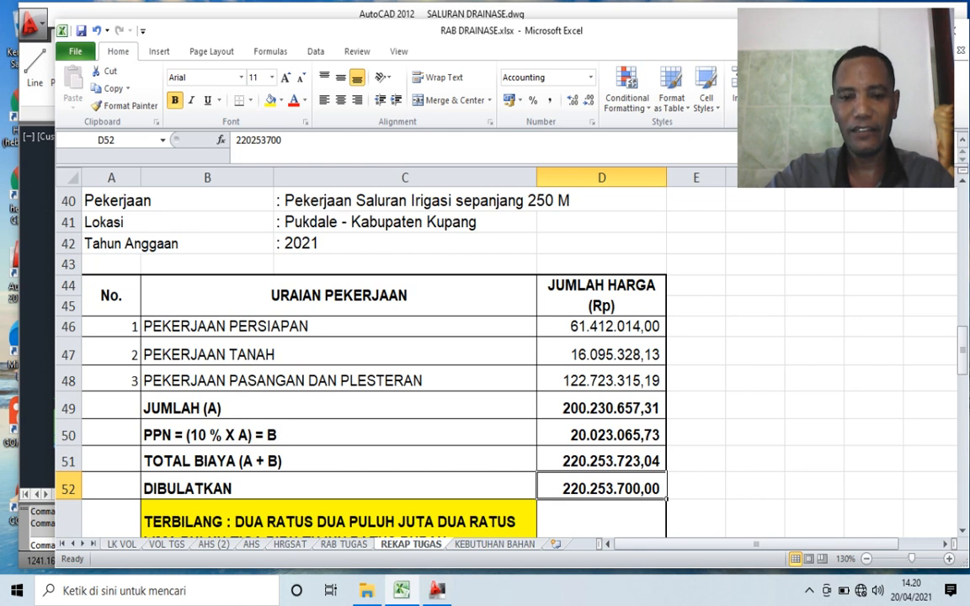
key(alt+Tab)
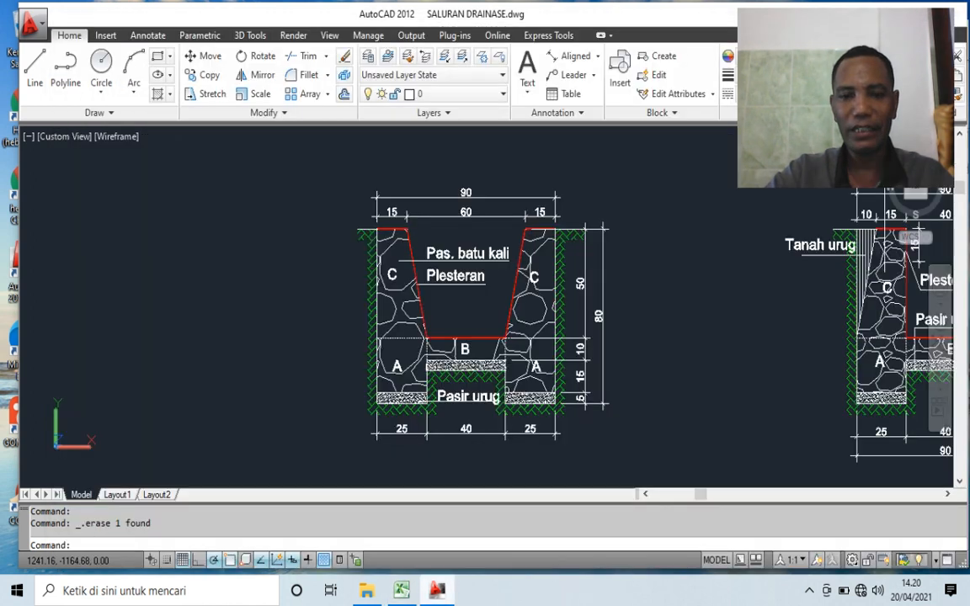
scroll(621, 311, up, 3)
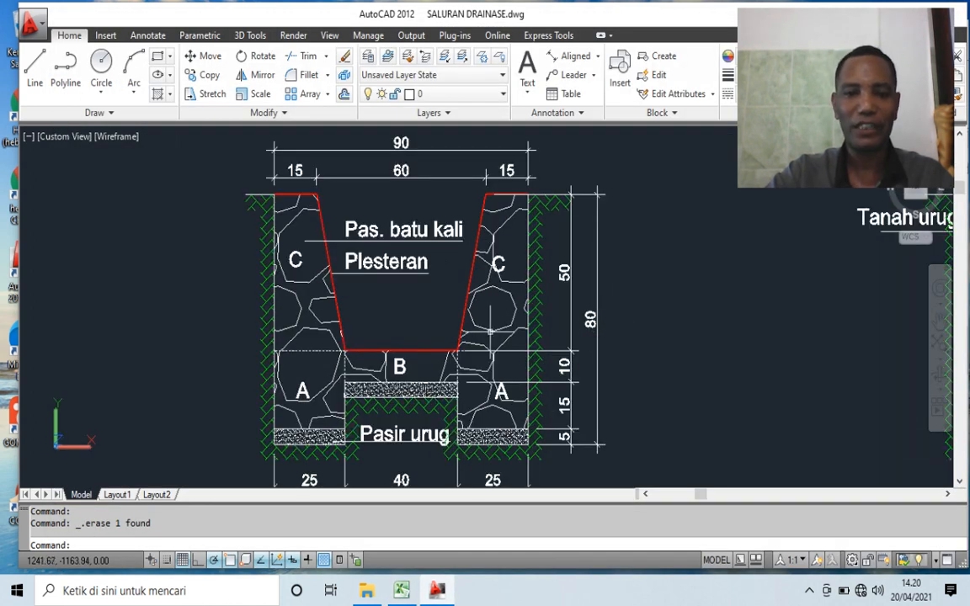
scroll(427, 321, down, 4)
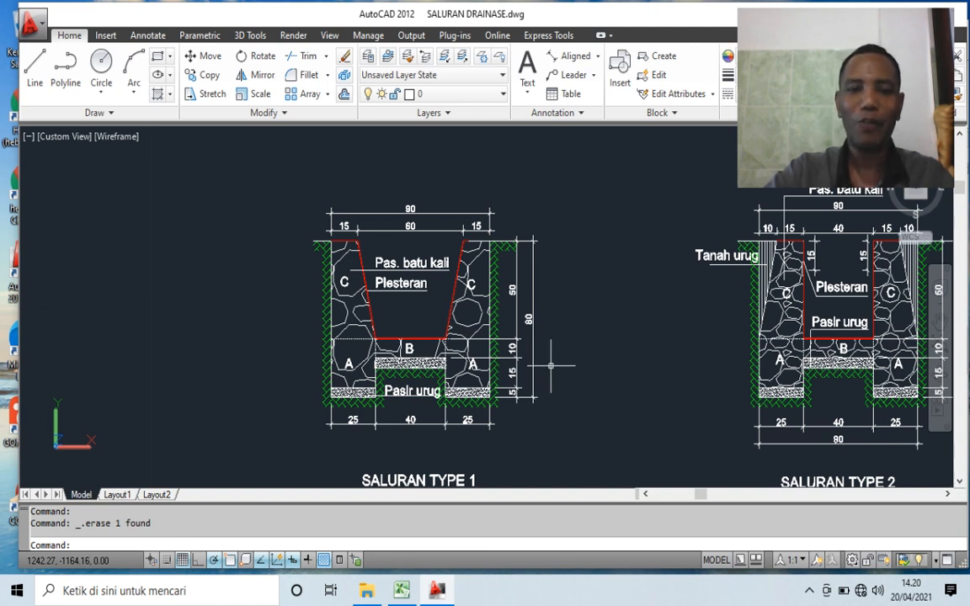
scroll(565, 366, up, 1)
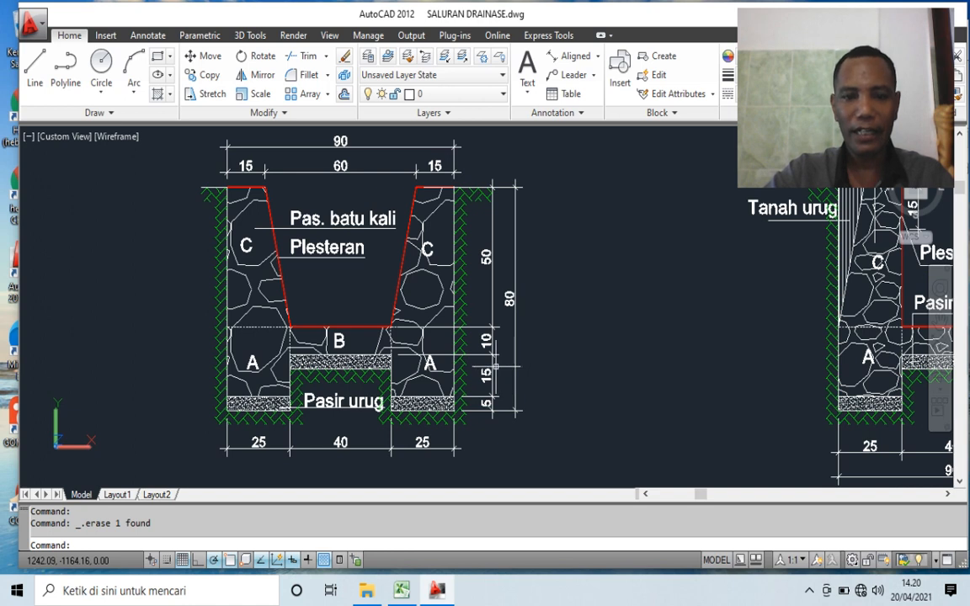
scroll(496, 365, down, 1)
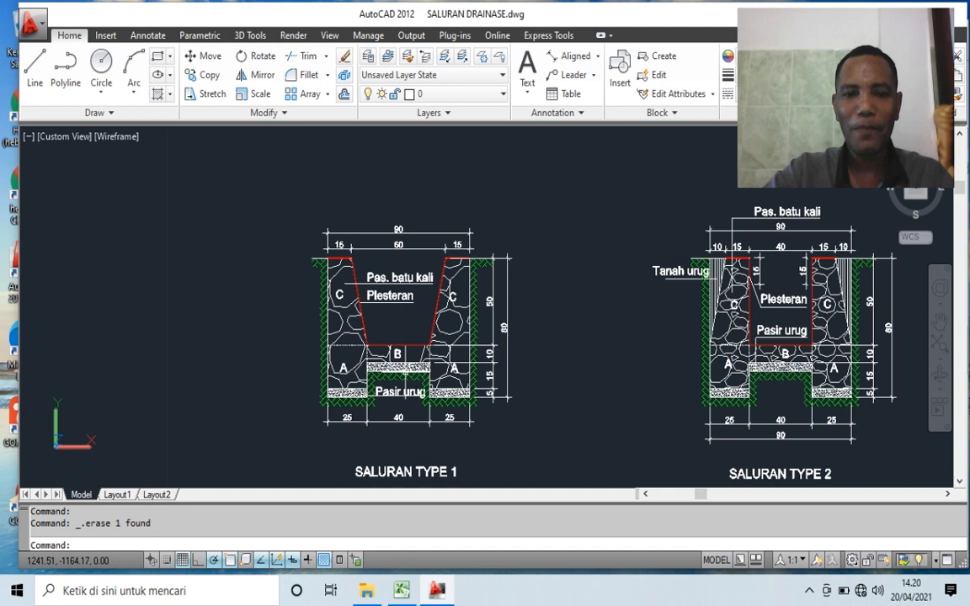
- Look over the row of channel types in the drawing and examine the SALURAN TYPE 5 concrete section with its reinforcement and dimensions
scroll(402, 367, down, 6)
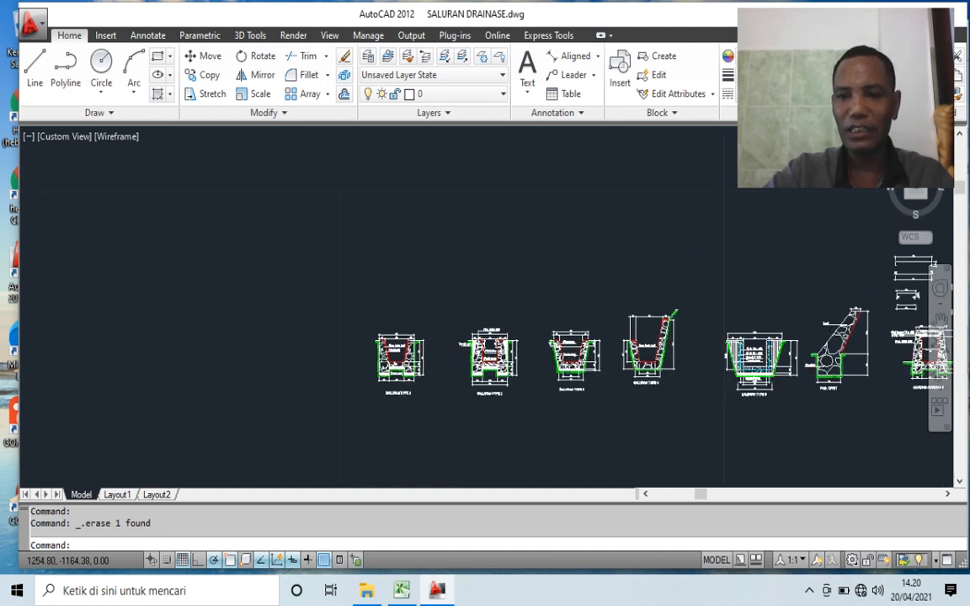
scroll(744, 372, up, 3)
scroll(744, 372, down, 3)
scroll(743, 372, up, 6)
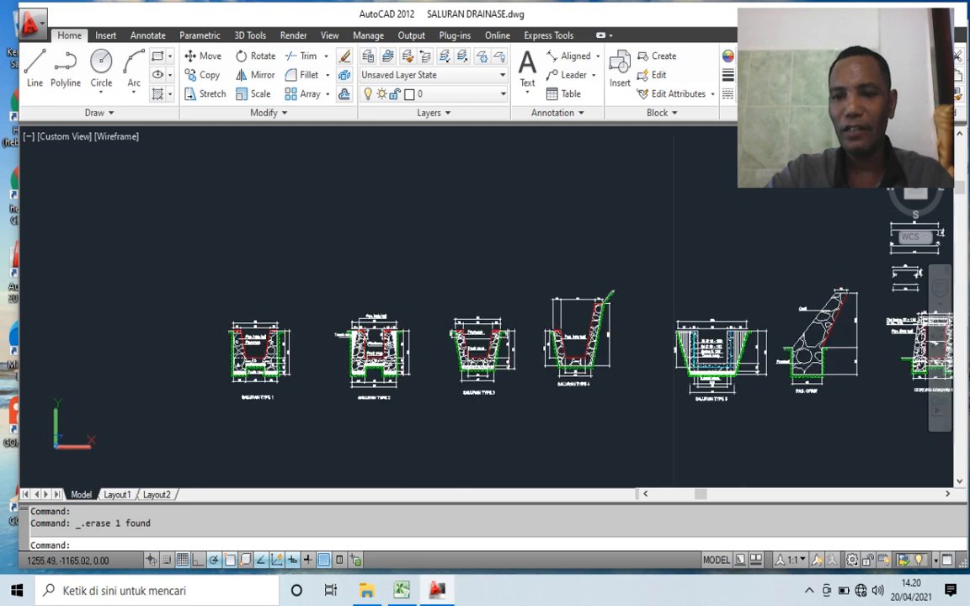
scroll(588, 314, up, 4)
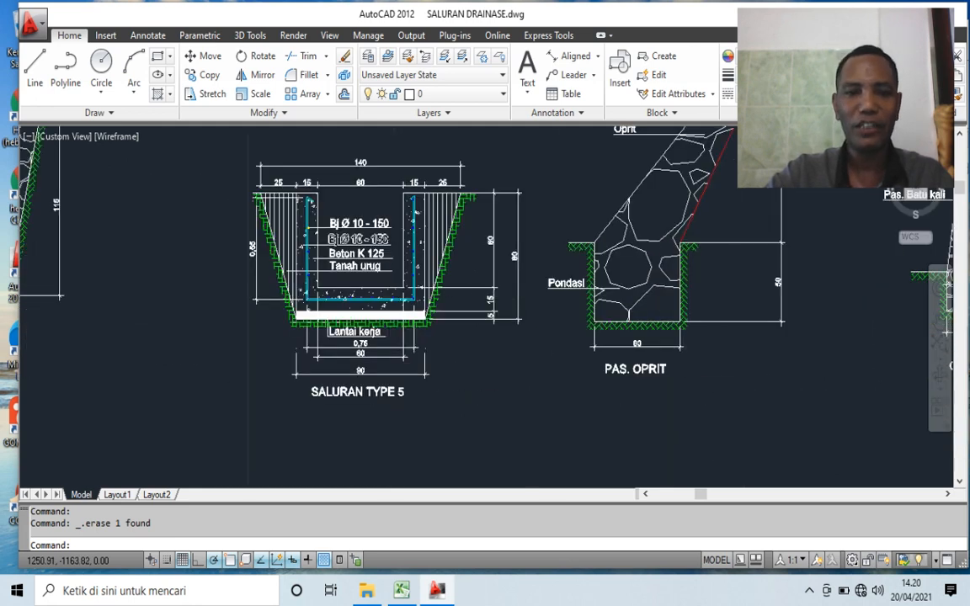
scroll(370, 336, up, 2)
scroll(371, 337, down, 5)
scroll(422, 339, up, 3)
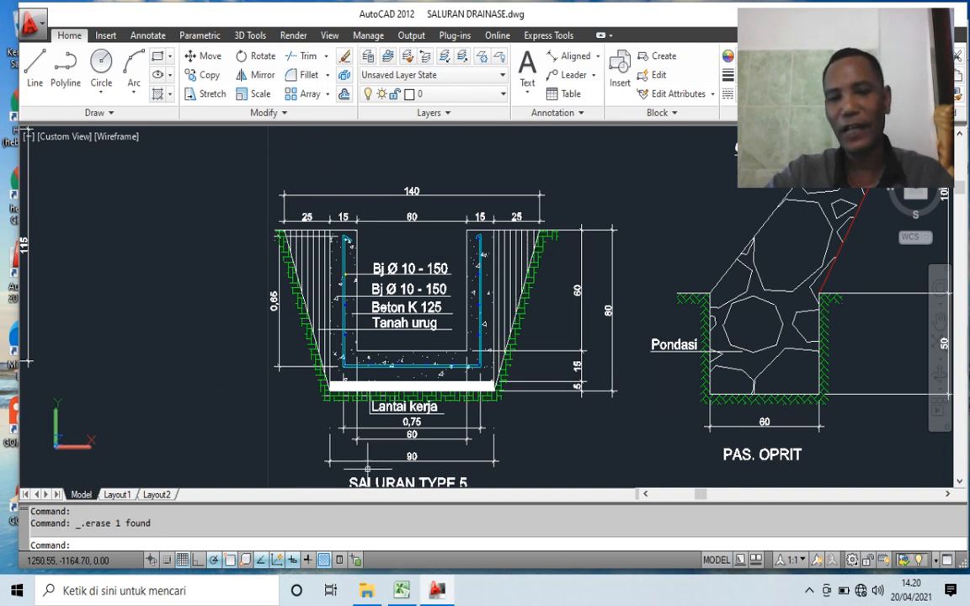
click(412, 456)
key(Escape)
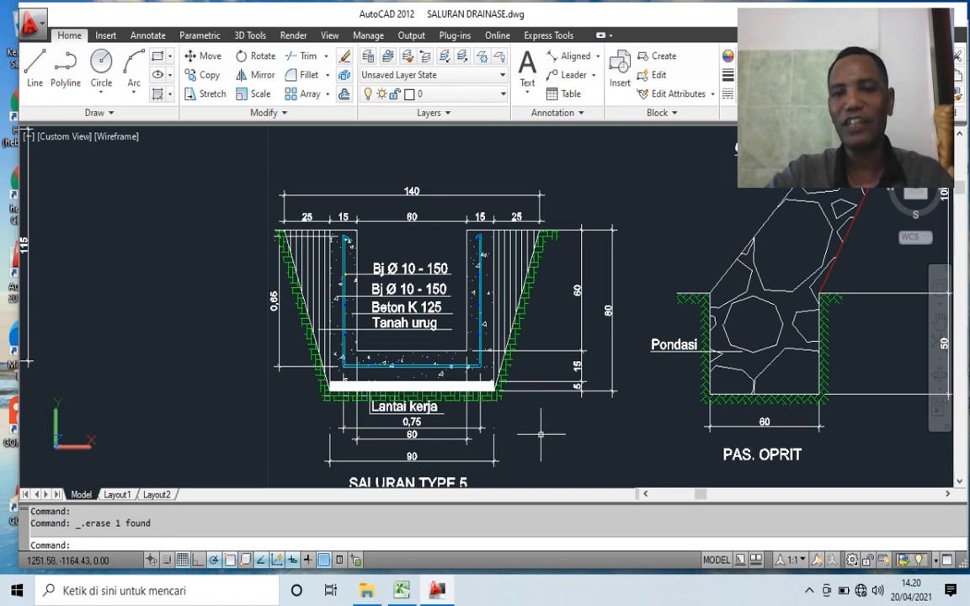